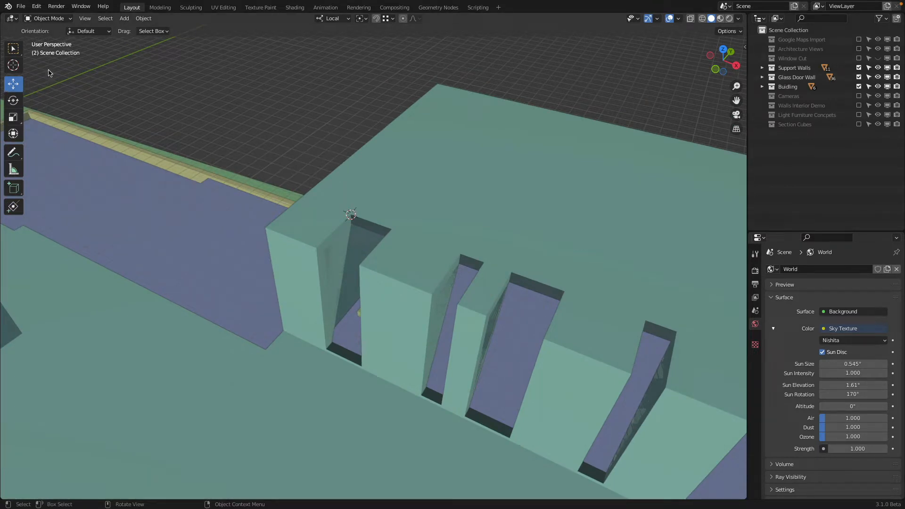
Step: Add a plane mesh at the 3D cursor and move it about -47.56" along Y over the upper block's first window recess
{"action": "left_click", "coordinate": [124, 19]}
{"action": "mouse_move", "coordinate": [141, 29]}
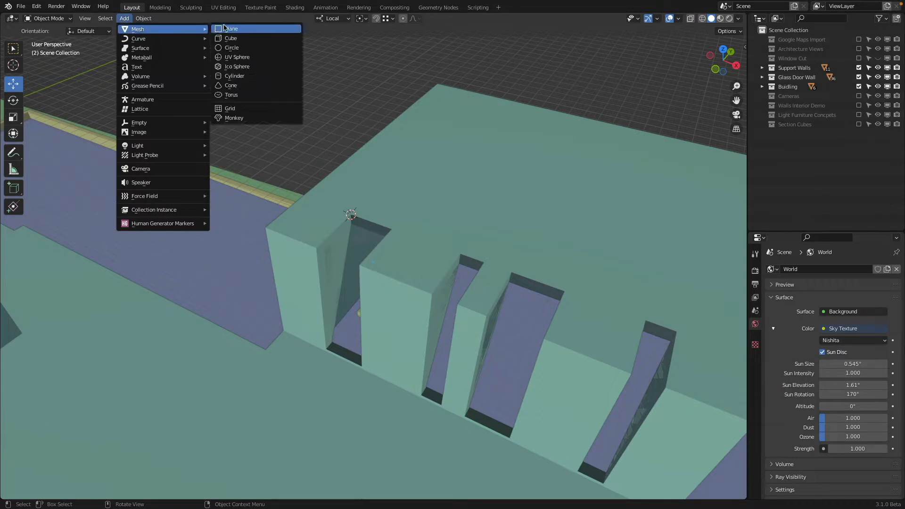
{"action": "left_click", "coordinate": [263, 29]}
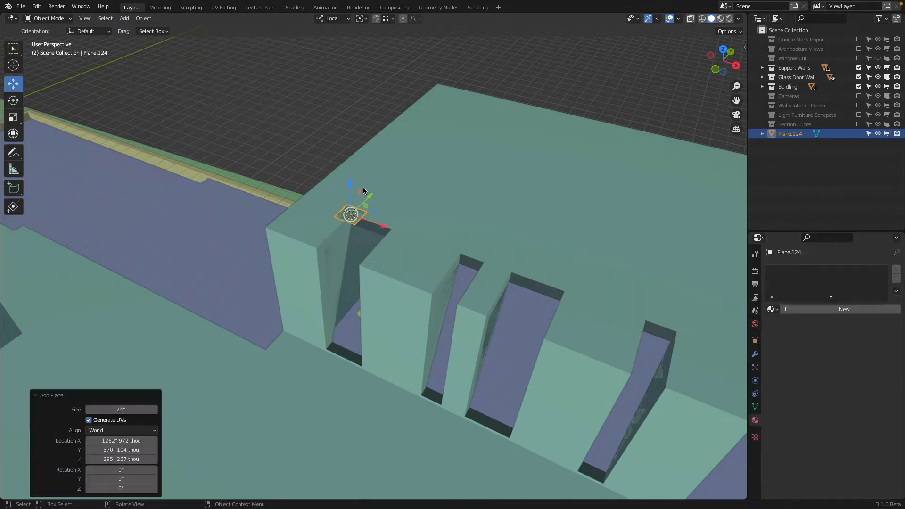
{"action": "scroll", "coordinate": [383, 227], "scroll_direction": "up", "scroll_amount": 2}
{"action": "left_click_drag", "start_coordinate": [378, 212], "coordinate": [359, 247]}
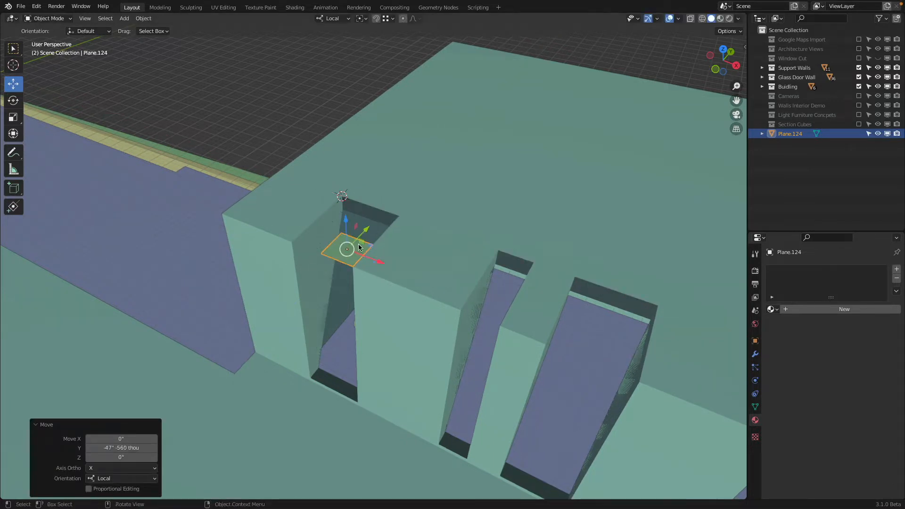
Step: Resize the new plane in Edit Mode by moving its edges until it covers the top of the first recess
{"action": "left_click", "coordinate": [47, 21]}
{"action": "left_click", "coordinate": [47, 40]}
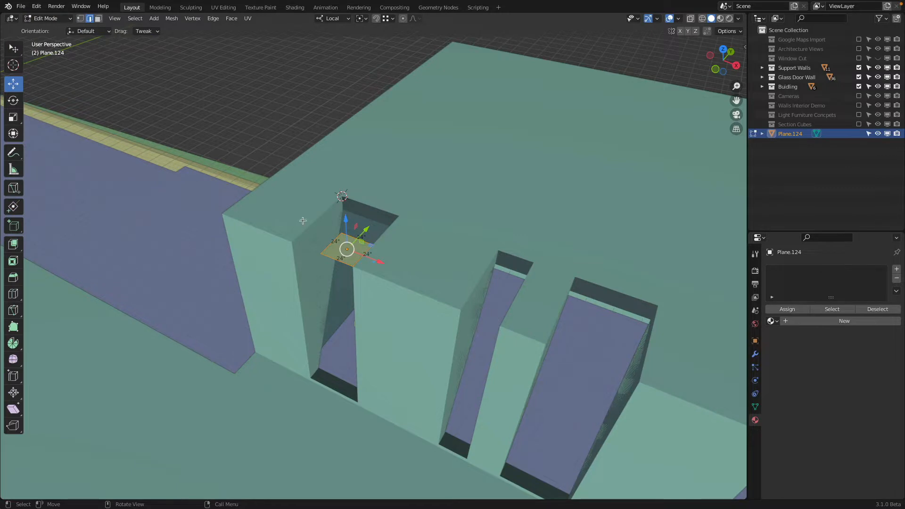
{"action": "left_click", "coordinate": [335, 243]}
{"action": "left_click_drag", "start_coordinate": [366, 256], "coordinate": [297, 241]}
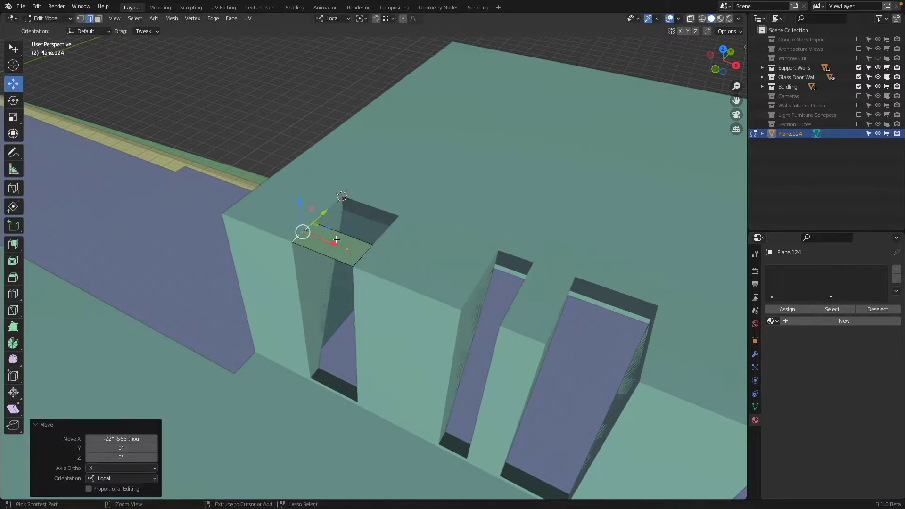
{"action": "left_click_drag", "start_coordinate": [357, 221], "coordinate": [400, 219]}
Step: Extrude the plane's front edge about 147.83" down along Z to the recess's base and return to Object Mode
{"action": "left_click", "coordinate": [343, 260]}
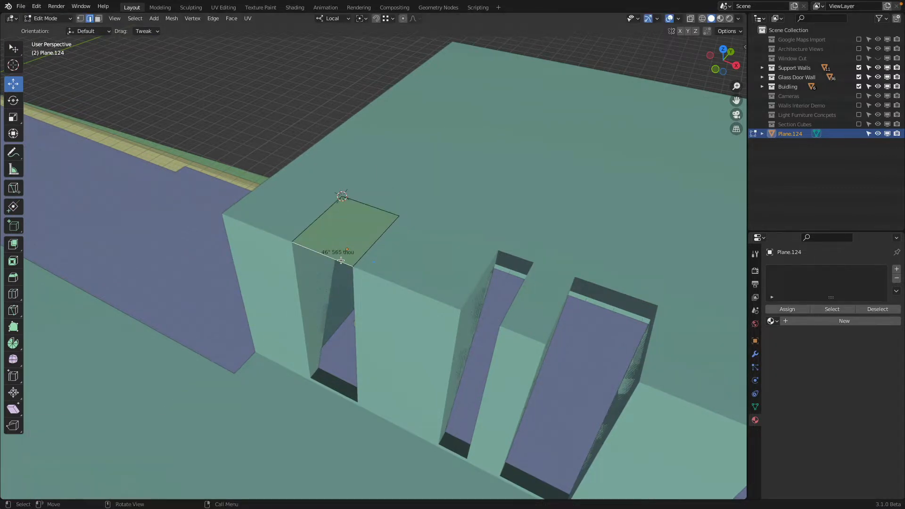
{"action": "middle_click_drag", "start_coordinate": [326, 272], "coordinate": [322, 266]}
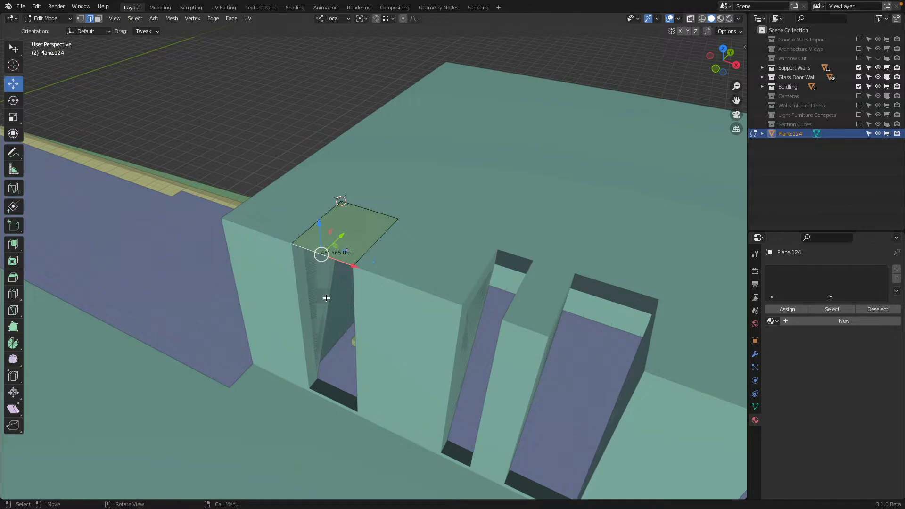
{"action": "key", "text": "e"}
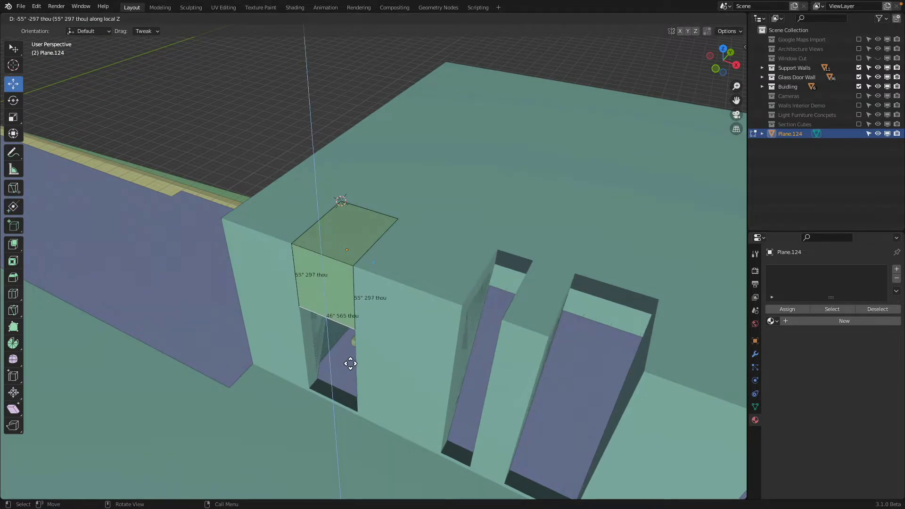
{"action": "left_click", "coordinate": [357, 413]}
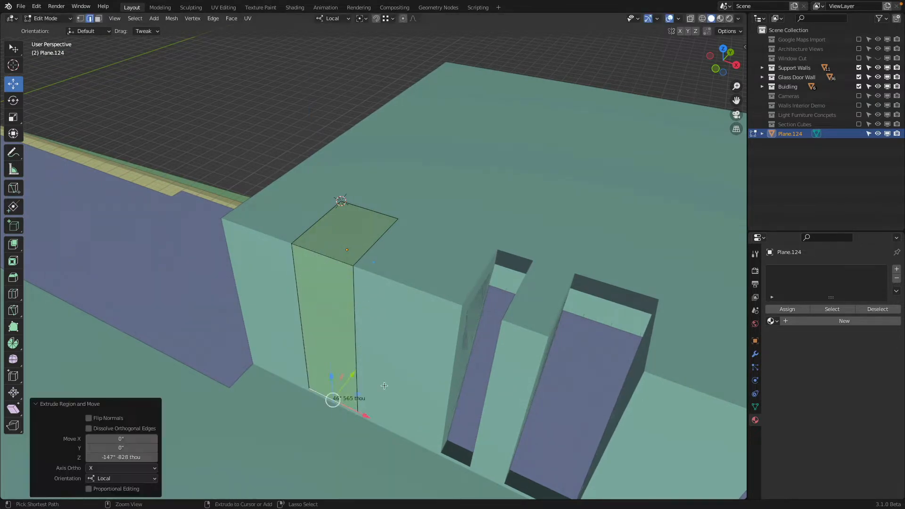
{"action": "middle_click_drag", "start_coordinate": [385, 385], "coordinate": [391, 298]}
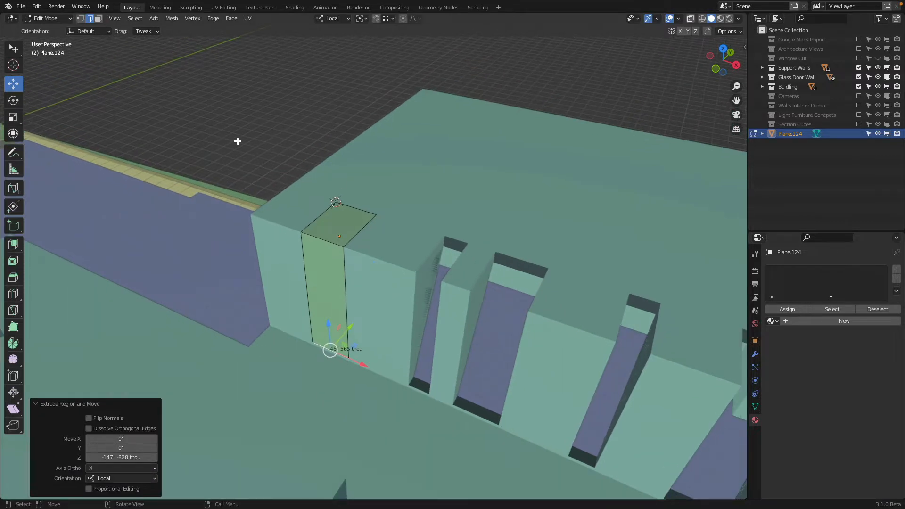
{"action": "left_click", "coordinate": [47, 18]}
{"action": "left_click", "coordinate": [43, 30]}
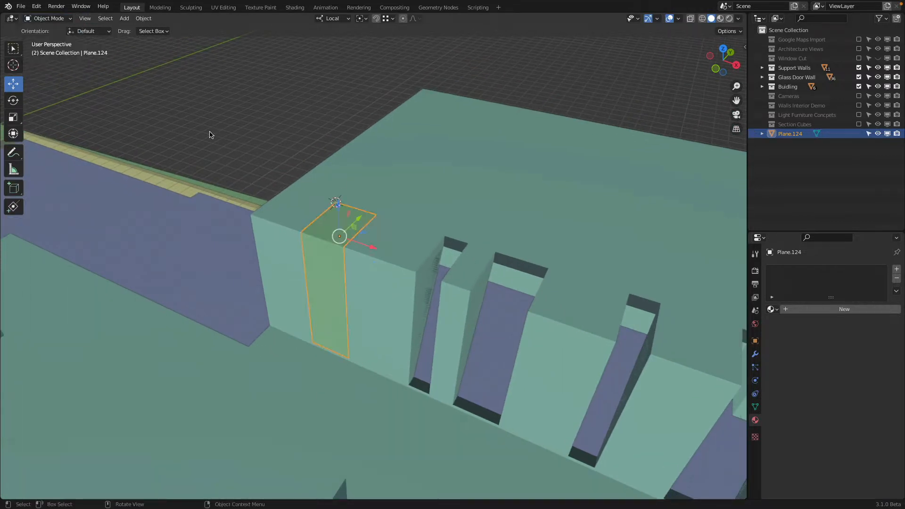
Step: Duplicate the L-shaped panel along X to cover the two other wide openings, with offsets of about 165.92" and 189.12"
{"action": "middle_click_drag", "start_coordinate": [210, 146], "coordinate": [331, 159]}
{"action": "key", "text": "shift+d"}
{"action": "key", "text": "x"}
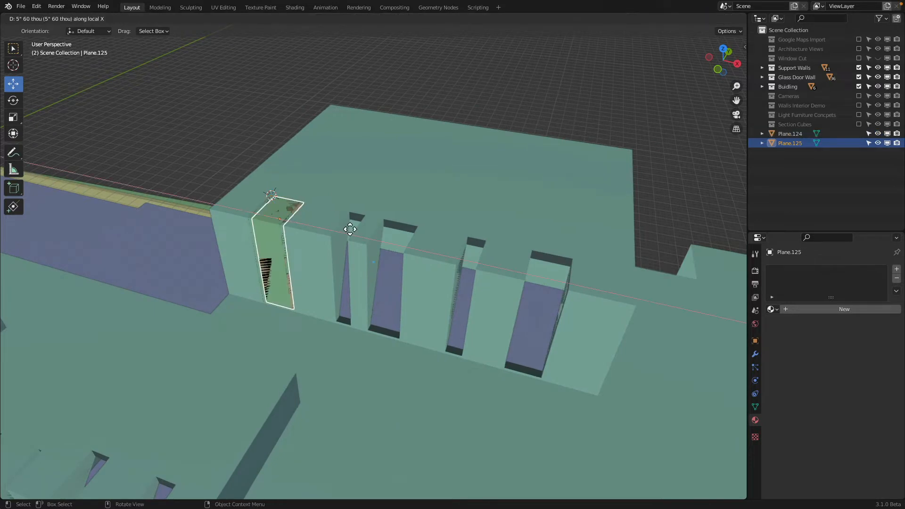
{"action": "left_click", "coordinate": [408, 256]}
{"action": "key", "text": "shift+d"}
{"action": "key", "text": "x"}
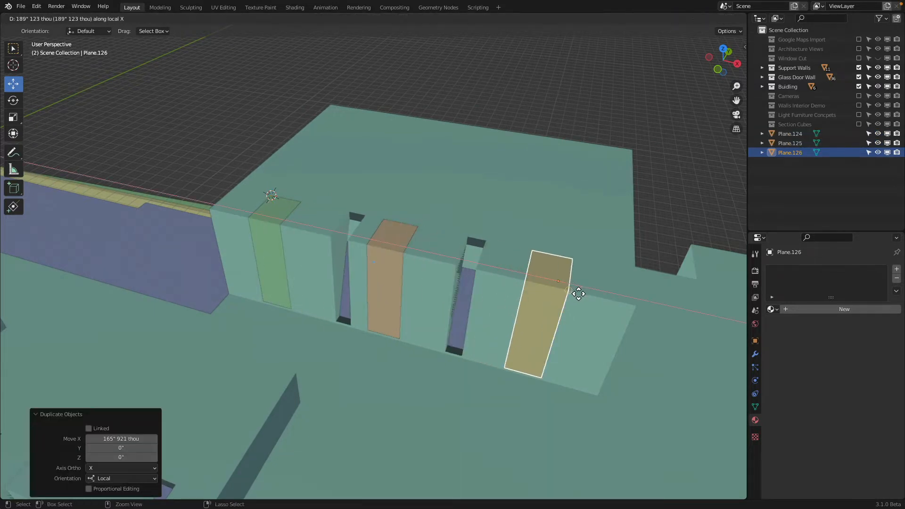
{"action": "left_click", "coordinate": [576, 289]}
{"action": "mouse_move", "coordinate": [527, 259]}
{"action": "middle_mouse_down"}
{"action": "mouse_move", "coordinate": [535, 256]}
{"action": "mouse_move", "coordinate": [528, 254]}
{"action": "middle_mouse_up"}
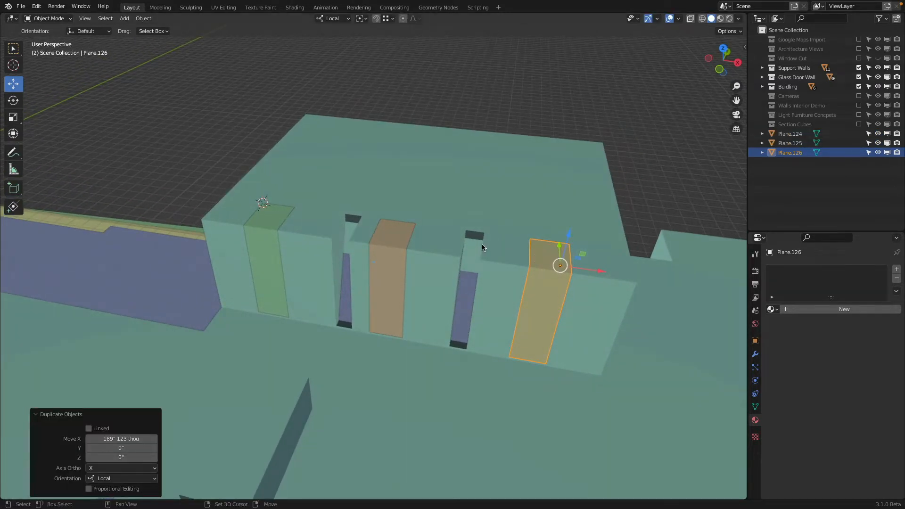
Step: Duplicate the panel about -237.28" along X to align its outer edge with the first narrow opening
{"action": "key", "text": "shift+d"}
{"action": "key", "text": "x"}
{"action": "left_click", "coordinate": [325, 245]}
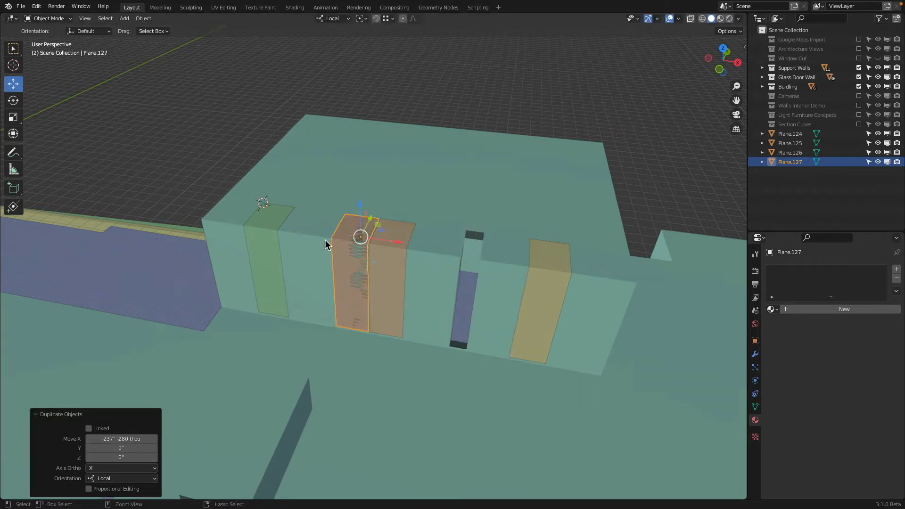
{"action": "middle_click_drag", "start_coordinate": [325, 245], "coordinate": [355, 236], "text": "ctrl"}
Step: Narrow the copied panel to the opening's width by moving its side edges about -23.64" along X in Edit Mode
{"action": "key", "text": "Tab"}
{"action": "left_click", "coordinate": [375, 205]}
{"action": "left_click", "coordinate": [366, 250], "text": "shift"}
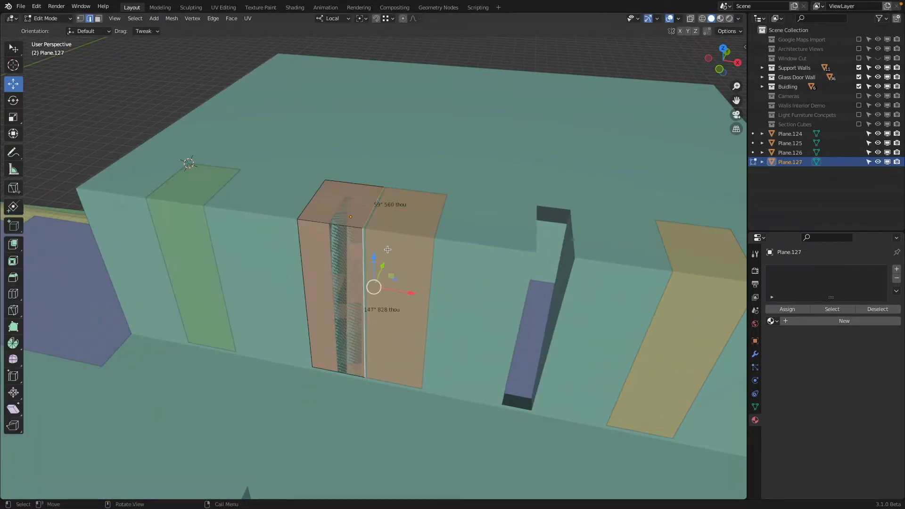
{"action": "left_click_drag", "start_coordinate": [408, 293], "coordinate": [340, 231]}
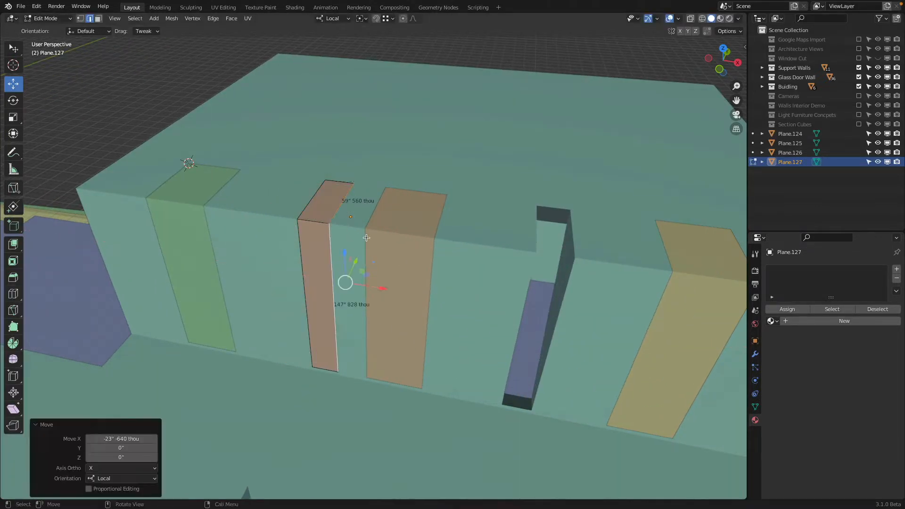
{"action": "scroll", "coordinate": [356, 233], "scroll_direction": "down", "scroll_amount": 2}
{"action": "key", "text": "Tab"}
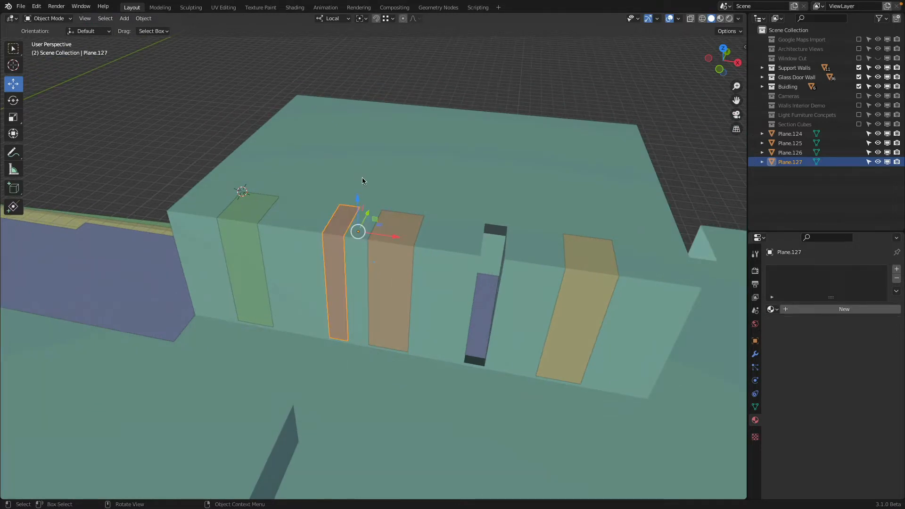
Step: Duplicate the narrow panel about 158.92" along X to cover the second narrow opening
{"action": "middle_click_drag", "start_coordinate": [362, 180], "coordinate": [316, 216], "text": "shift"}
{"action": "key", "text": "shift+d"}
{"action": "key", "text": "x"}
{"action": "key", "text": "x"}
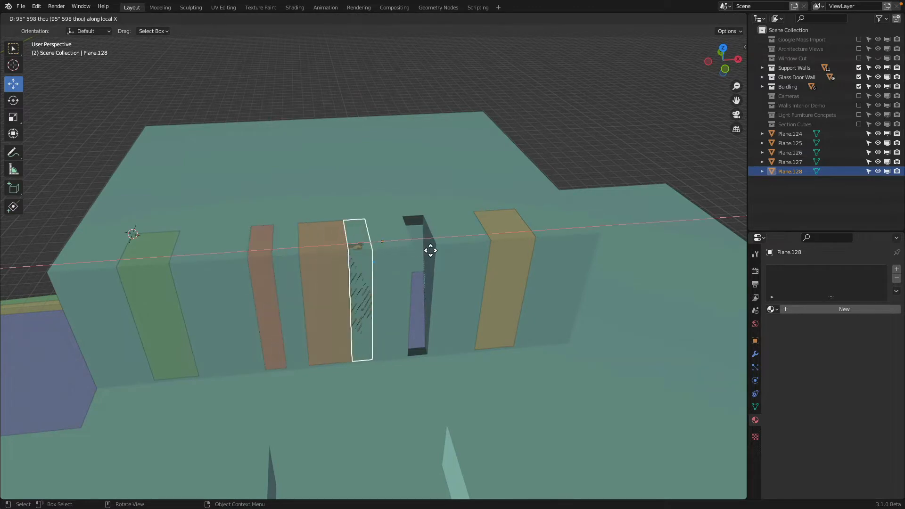
{"action": "left_click", "coordinate": [434, 248]}
{"action": "scroll", "coordinate": [434, 248], "scroll_direction": "down", "scroll_amount": 2}
{"action": "middle_click_drag", "start_coordinate": [434, 248], "coordinate": [420, 237]}
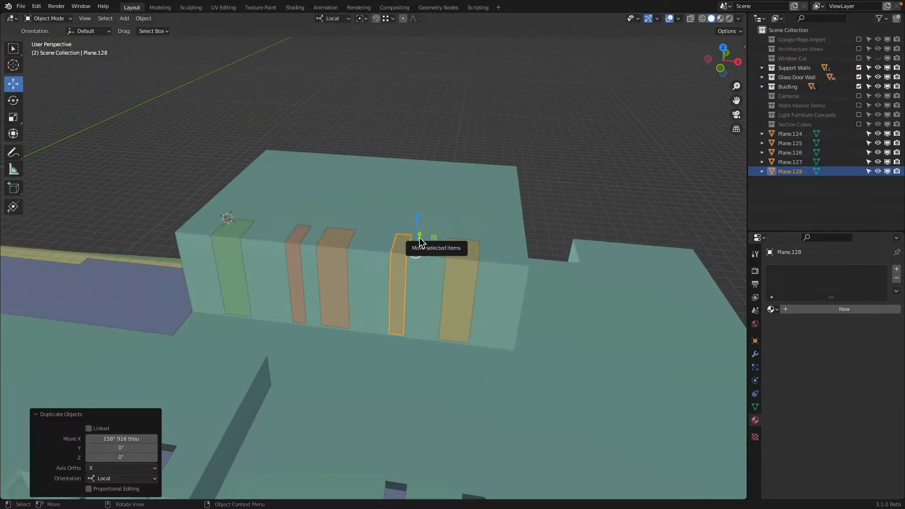
Step: Check the five panels on the upper block one by one and examine the uncovered window openings on the lower blocks
{"action": "left_click", "coordinate": [460, 268]}
{"action": "left_click", "coordinate": [401, 251]}
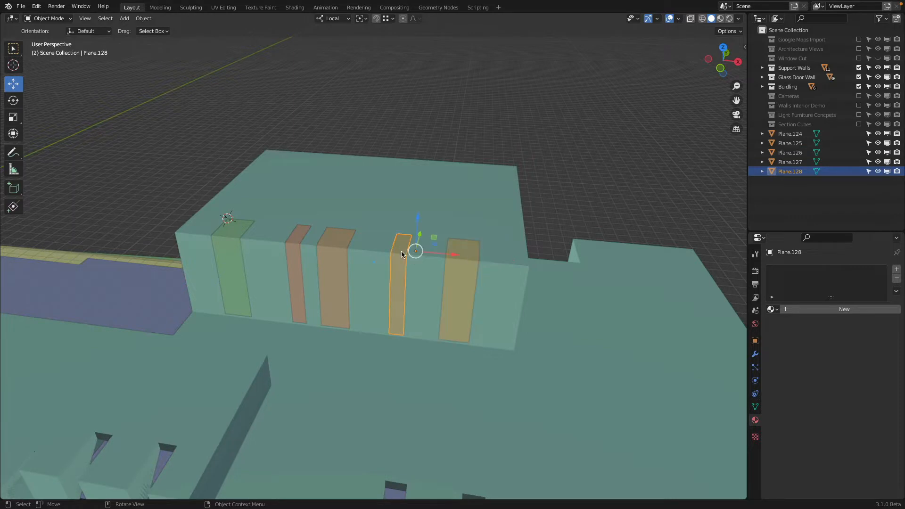
{"action": "left_click", "coordinate": [330, 250]}
{"action": "left_click", "coordinate": [295, 242]}
{"action": "left_click", "coordinate": [231, 245]}
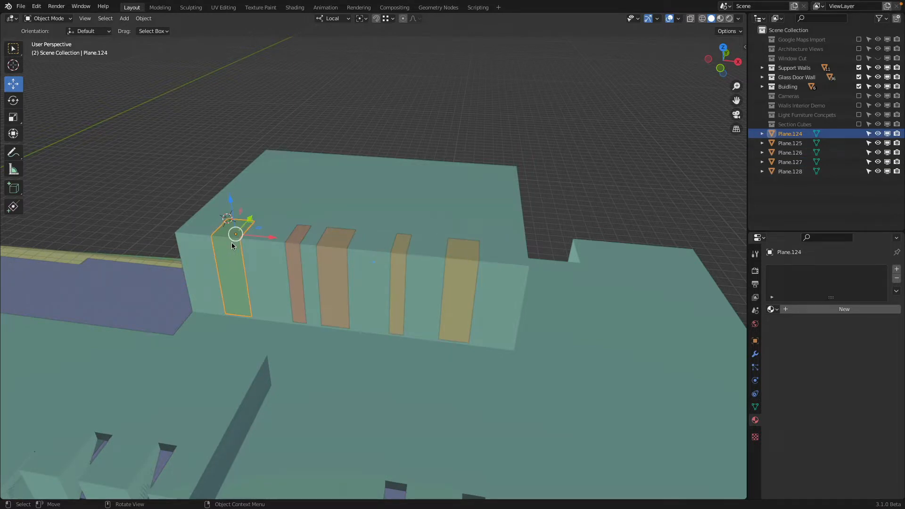
{"action": "scroll", "coordinate": [234, 239], "scroll_direction": "down", "scroll_amount": 3}
{"action": "middle_click_drag", "start_coordinate": [321, 225], "coordinate": [331, 123], "text": "shift"}
{"action": "middle_click_drag", "start_coordinate": [553, 315], "coordinate": [545, 318]}
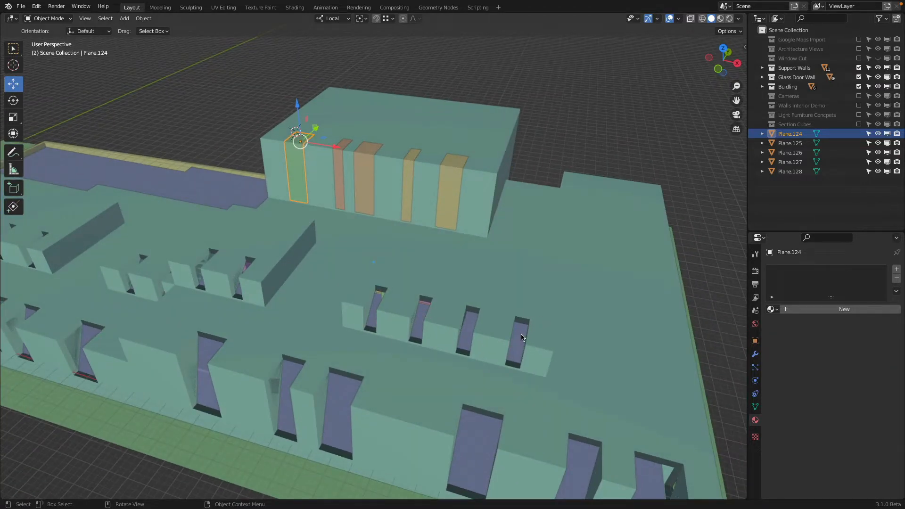
Step: Duplicate the second narrow panel to the lower block's last opening, about 281.16" along X and -359.81" along Y
{"action": "scroll", "coordinate": [423, 198], "scroll_direction": "up", "scroll_amount": 2}
{"action": "middle_click_drag", "start_coordinate": [423, 199], "coordinate": [318, 167], "text": "shift"}
{"action": "left_click", "coordinate": [384, 158]}
{"action": "scroll", "coordinate": [410, 220], "scroll_direction": "down", "scroll_amount": 2}
{"action": "scroll", "coordinate": [428, 205], "scroll_direction": "up", "scroll_amount": 2}
{"action": "key", "text": "shift+d"}
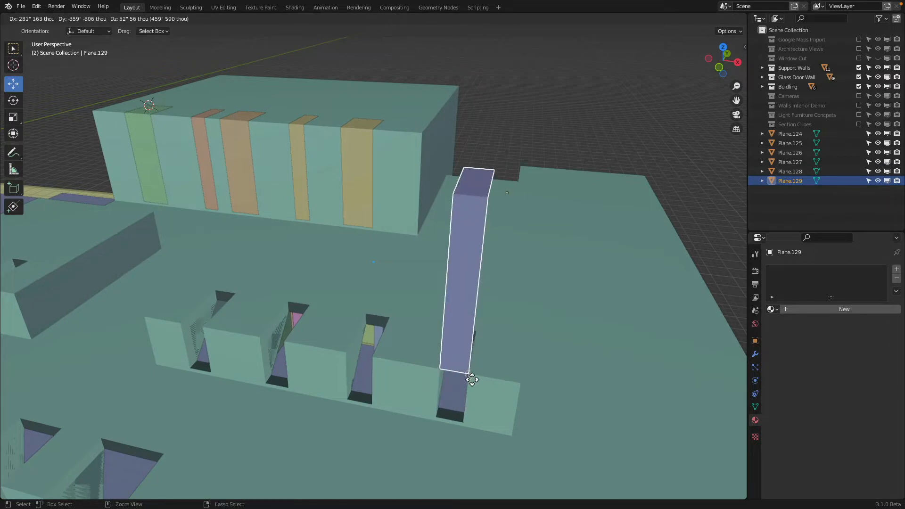
{"action": "left_click", "coordinate": [465, 421]}
{"action": "middle_click_drag", "start_coordinate": [466, 417], "coordinate": [459, 411]}
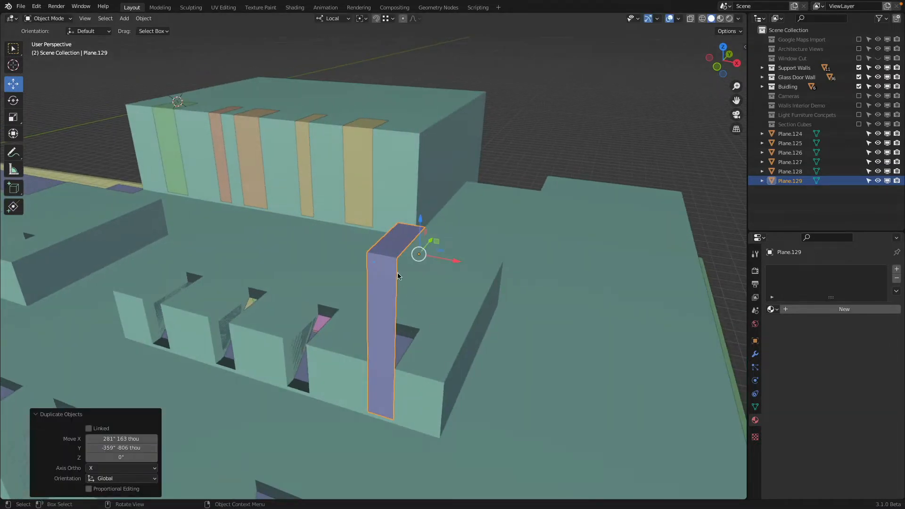
Step: Fit the copied panel to the lower block by lowering its top and moving its back edge about 24.96" along Y
{"action": "key", "text": "Tab"}
{"action": "left_click", "coordinate": [391, 248]}
{"action": "left_click_drag", "start_coordinate": [401, 209], "coordinate": [398, 363]}
{"action": "middle_click_drag", "start_coordinate": [398, 363], "coordinate": [370, 309]}
{"action": "left_click", "coordinate": [348, 341]}
{"action": "scroll", "coordinate": [351, 341], "scroll_direction": "up", "scroll_amount": 3}
{"action": "left_click_drag", "start_coordinate": [354, 354], "coordinate": [361, 386]}
{"action": "scroll", "coordinate": [361, 387], "scroll_direction": "down", "scroll_amount": 5}
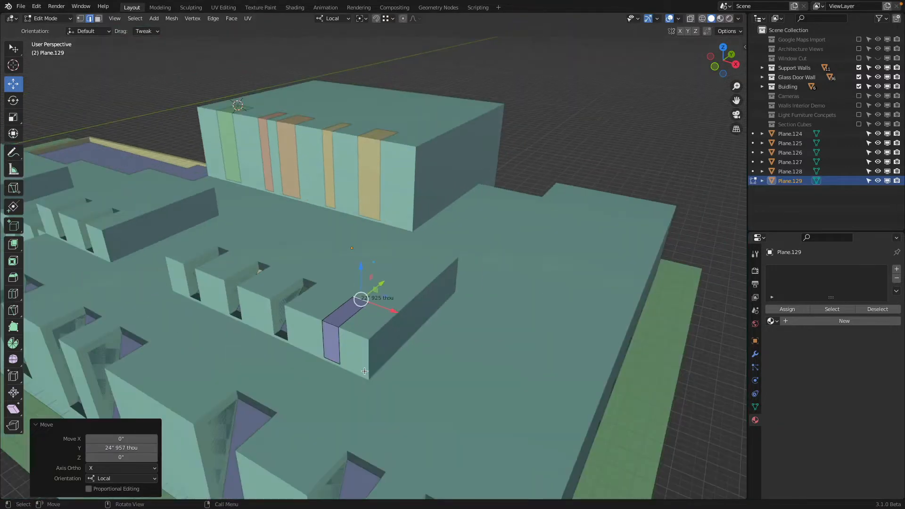
{"action": "middle_click_drag", "start_coordinate": [362, 377], "coordinate": [448, 352], "text": "shift"}
{"action": "key", "text": "Tab"}
Step: Set the lower block panel's origin to its geometry
{"action": "right_click", "coordinate": [496, 304]}
{"action": "mouse_move", "coordinate": [489, 307]}
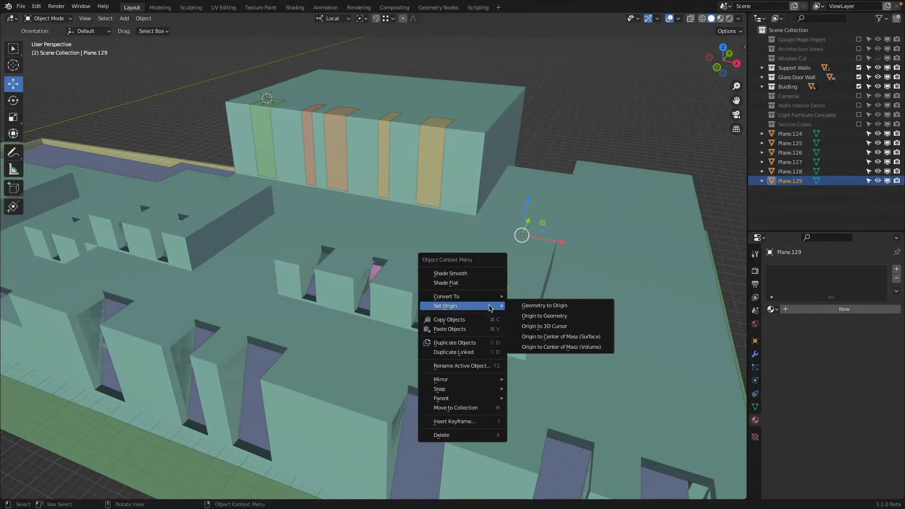
{"action": "left_click", "coordinate": [531, 318]}
{"action": "middle_click_drag", "start_coordinate": [531, 318], "coordinate": [538, 318]}
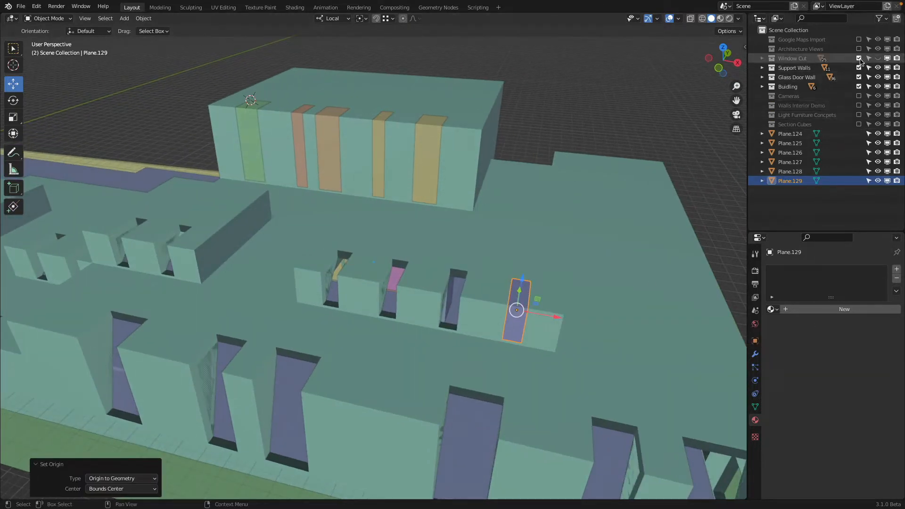
Step: Show the Window Cut collection and inspect the X offset factor in the Array modifier of the lower block's cutter boxes
{"action": "left_click", "coordinate": [877, 58]}
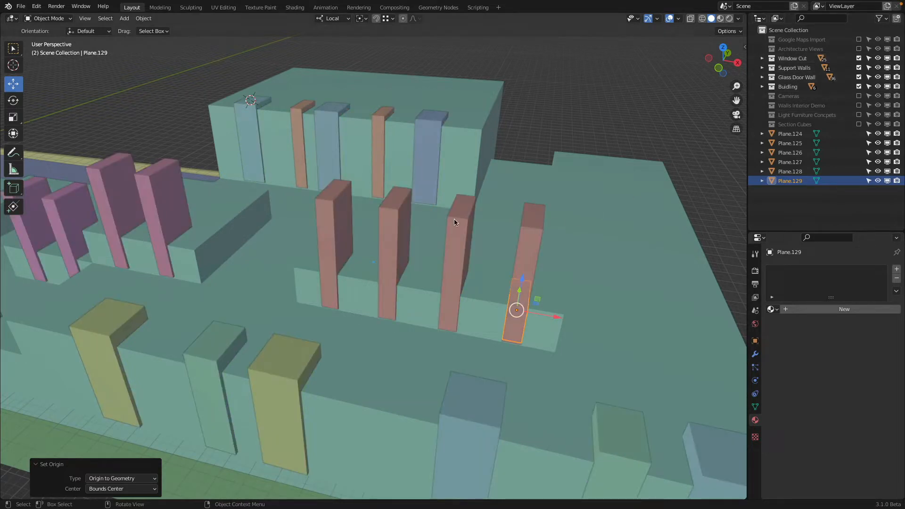
{"action": "left_click", "coordinate": [454, 223]}
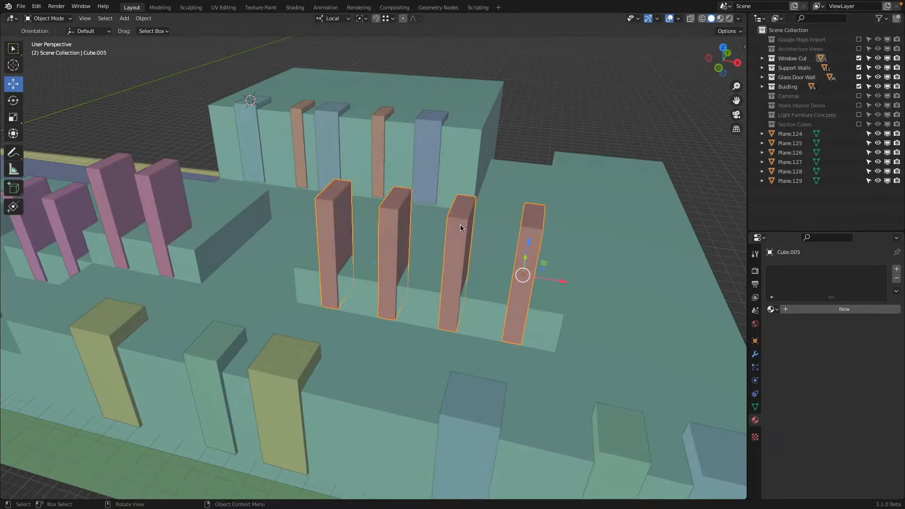
{"action": "left_click", "coordinate": [754, 354]}
{"action": "left_click", "coordinate": [863, 339]}
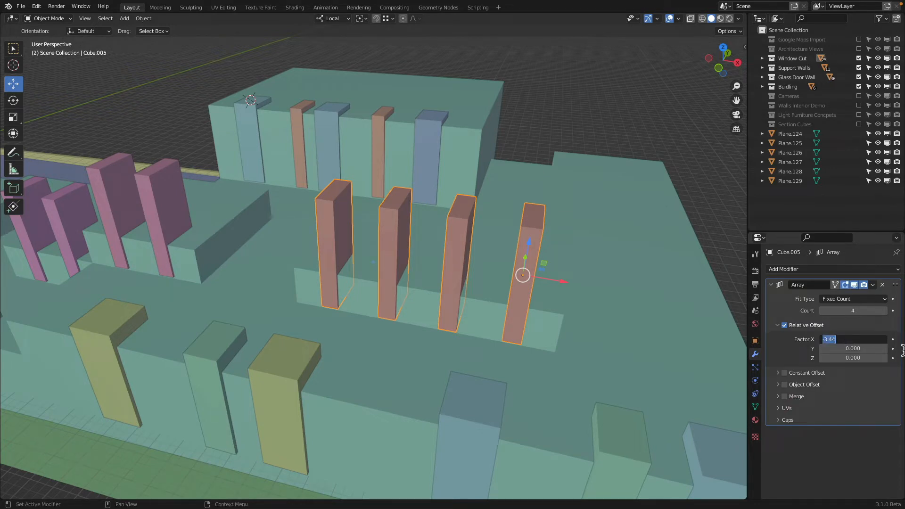
{"action": "key", "text": "Escape"}
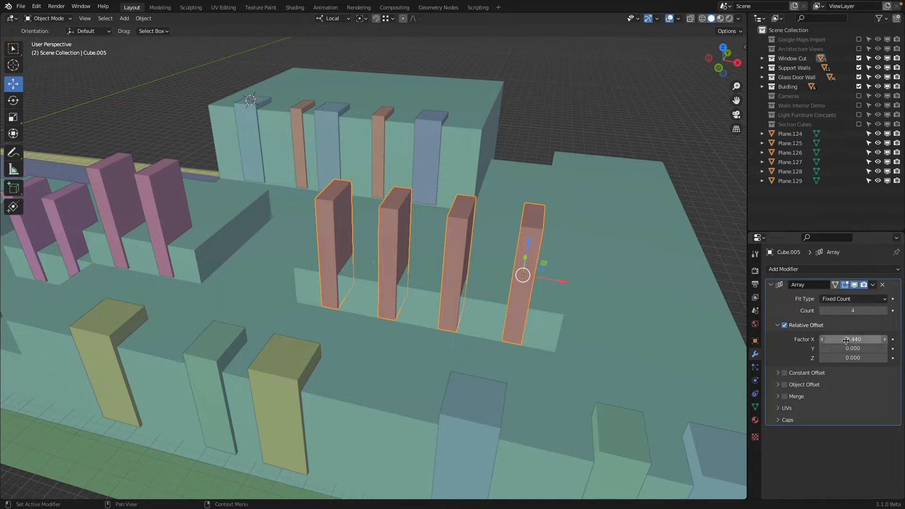
Step: Hide the lower block's row of cutter boxes and add an Array modifier to the panel in its last opening
{"action": "key", "text": "h"}
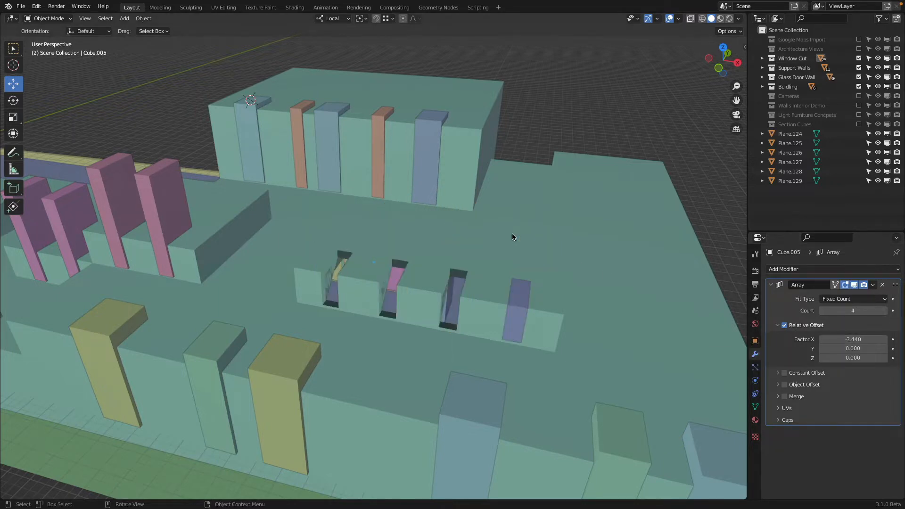
{"action": "left_click", "coordinate": [519, 301]}
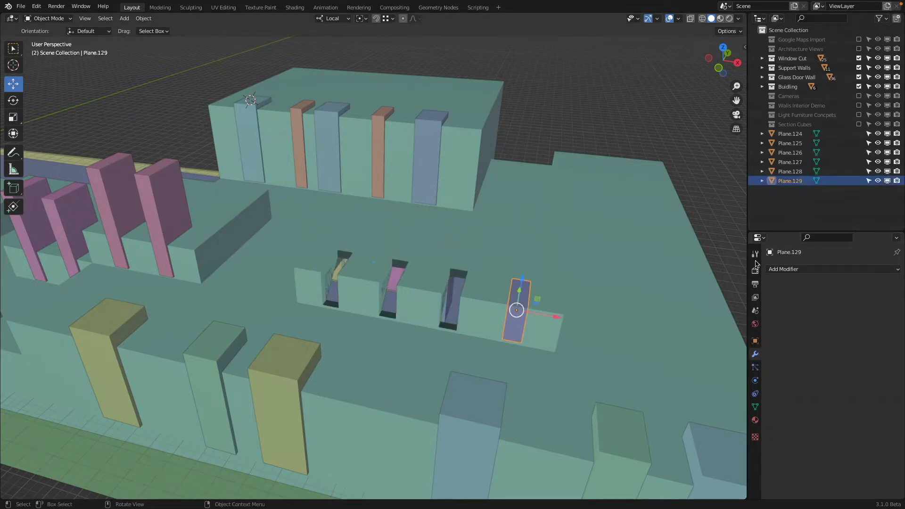
{"action": "left_click", "coordinate": [899, 273]}
{"action": "left_click", "coordinate": [716, 306]}
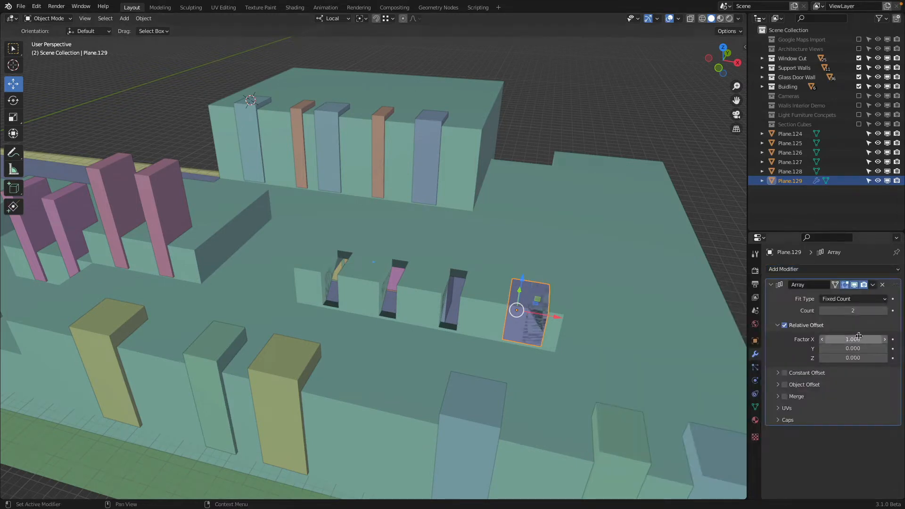
Step: Set the lower block panel's Array modifier to an X offset factor of -3.440 and a count of 4
{"action": "left_click_drag", "start_coordinate": [855, 339], "coordinate": [824, 370]}
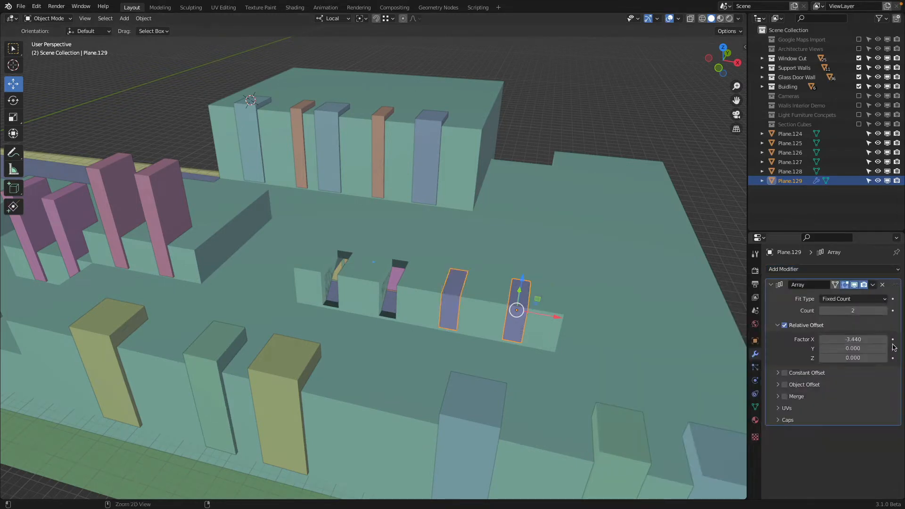
{"action": "left_click", "coordinate": [885, 310]}
{"action": "left_click", "coordinate": [885, 311]}
Step: Hide the two pairs of magenta cutter boxes on the neighbouring two-opening blocks
{"action": "middle_click_drag", "start_coordinate": [457, 261], "coordinate": [424, 201], "text": "shift"}
{"action": "left_click", "coordinate": [424, 204]}
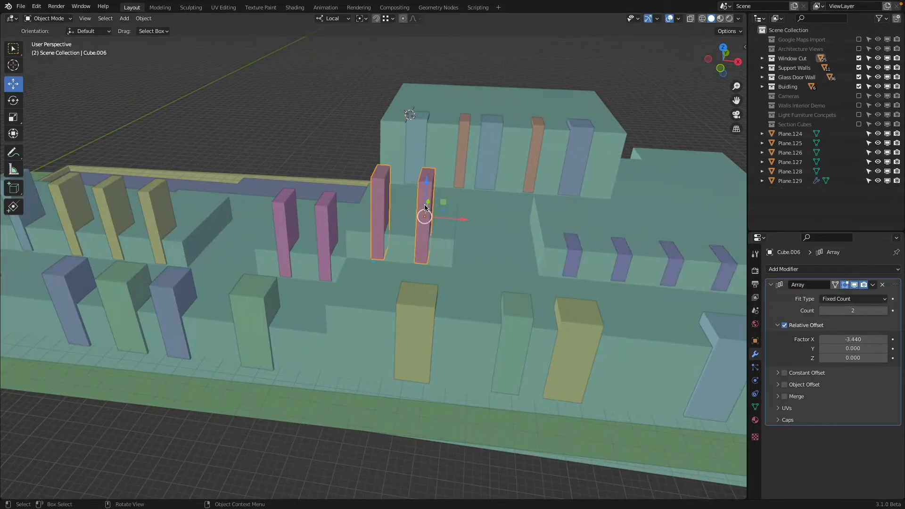
{"action": "left_click", "coordinate": [320, 226]}
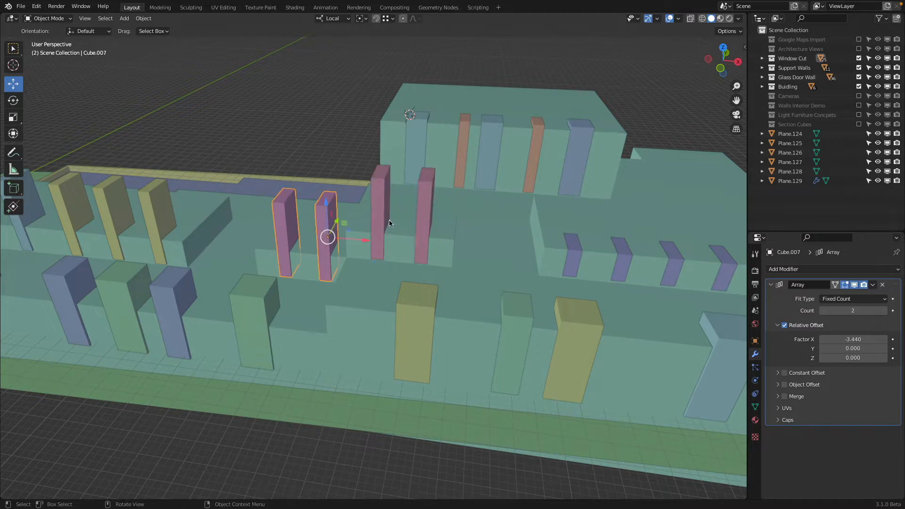
{"action": "key", "text": "h"}
{"action": "left_click", "coordinate": [389, 189]}
{"action": "key", "text": "h"}
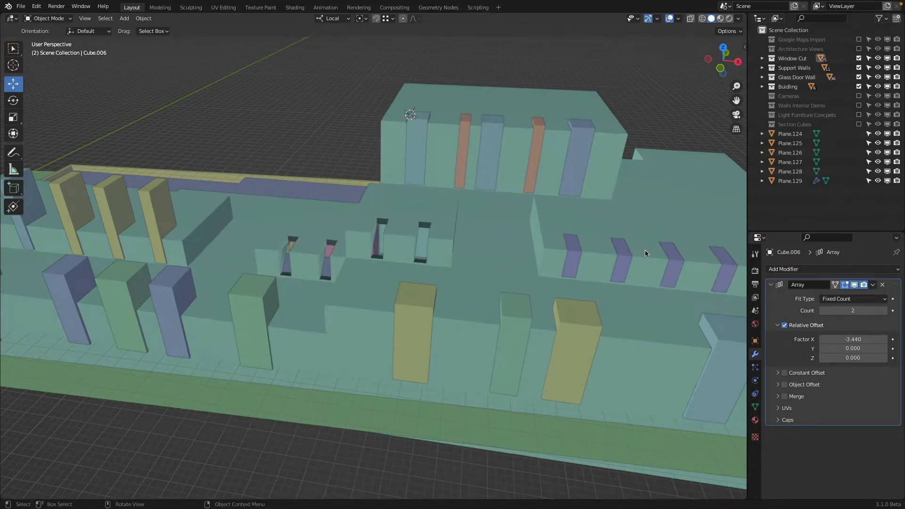
Step: Make a linked duplicate of the four-panel row and place it roughly over the neighbouring block with two openings
{"action": "middle_click_drag", "start_coordinate": [644, 250], "coordinate": [654, 272], "text": "shift"}
{"action": "left_click", "coordinate": [613, 259], "text": "shift"}
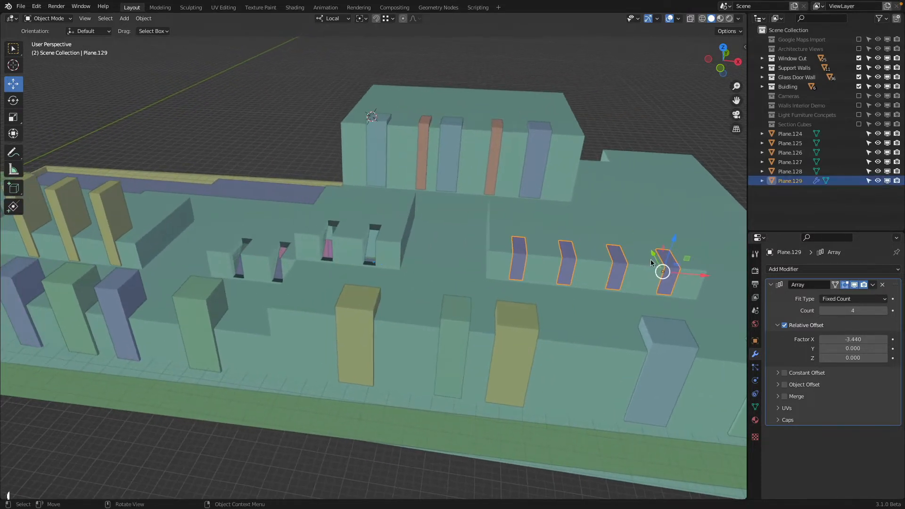
{"action": "key", "text": "shift+d"}
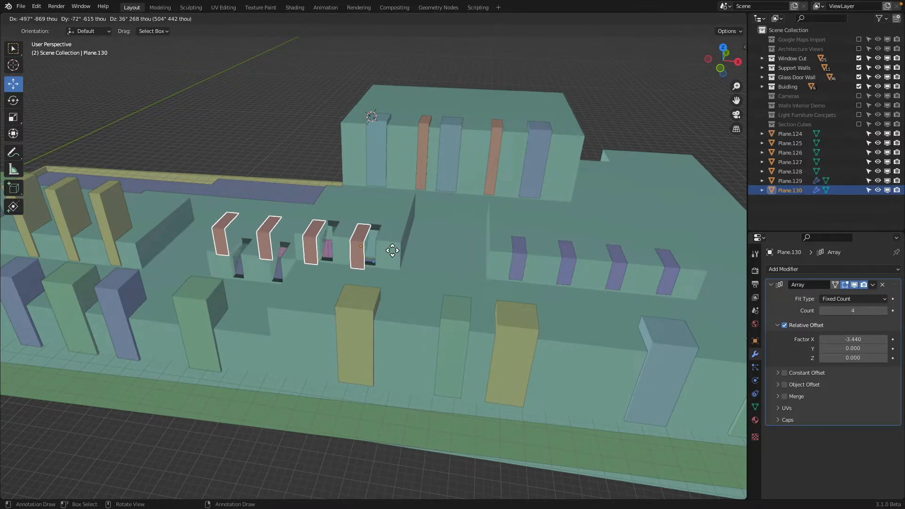
{"action": "key", "text": "ctrl"}
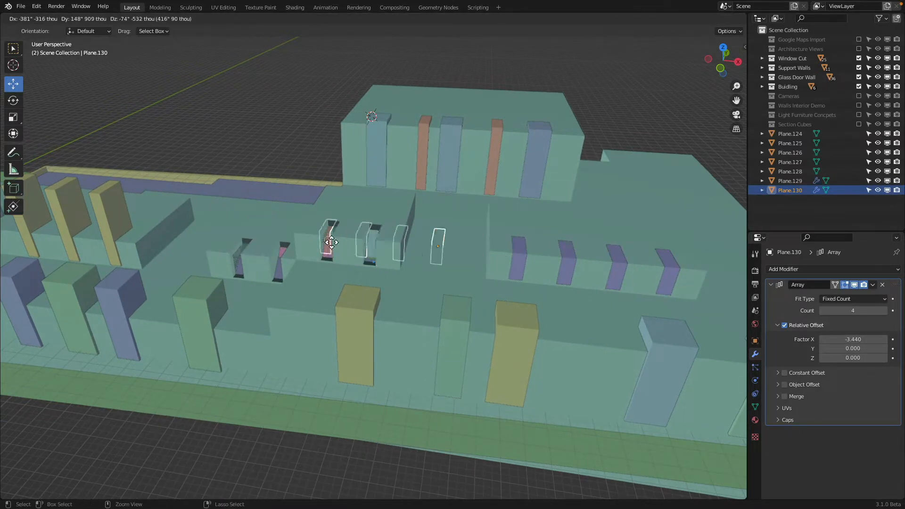
{"action": "left_click", "coordinate": [282, 220]}
{"action": "key", "text": "g"}
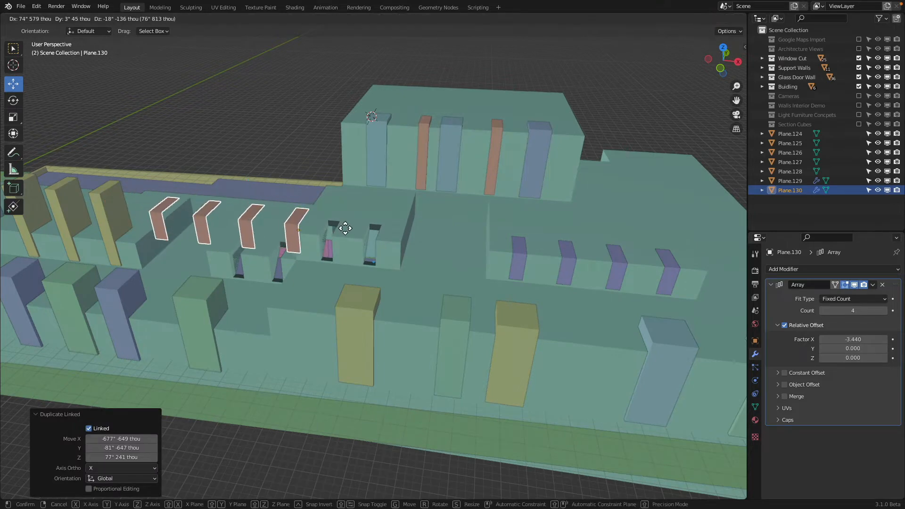
{"action": "left_click", "coordinate": [381, 239]}
{"action": "scroll", "coordinate": [371, 257], "scroll_direction": "up", "scroll_amount": 5}
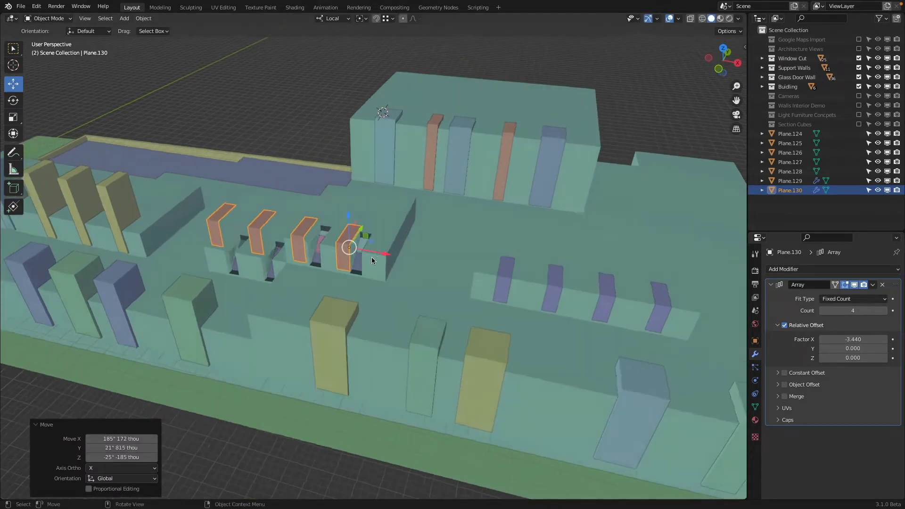
Step: Lower the copied row, move it about 59.83" along Y into the block's openings, and set its array count to 2
{"action": "key", "text": "g"}
{"action": "key", "text": "z"}
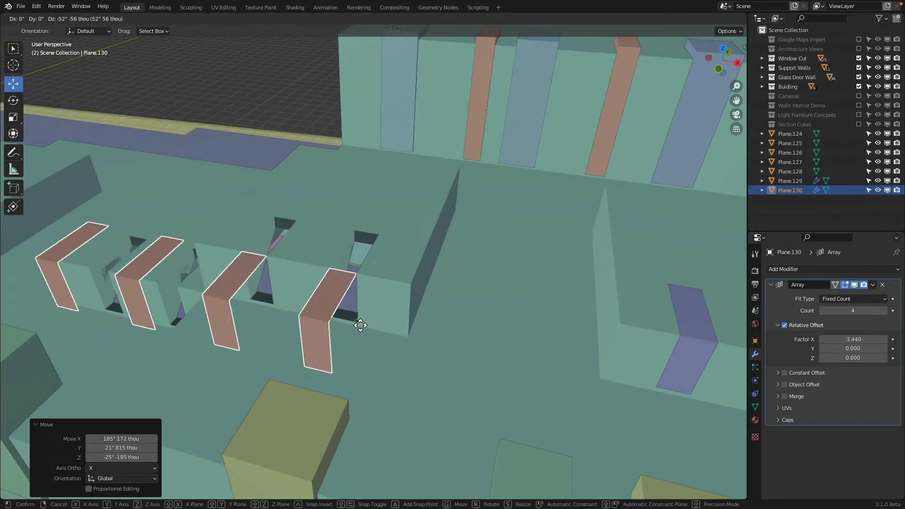
{"action": "left_click", "coordinate": [359, 319]}
{"action": "middle_click_drag", "start_coordinate": [359, 319], "coordinate": [327, 276]}
{"action": "key", "text": "g"}
{"action": "left_click", "coordinate": [354, 241]}
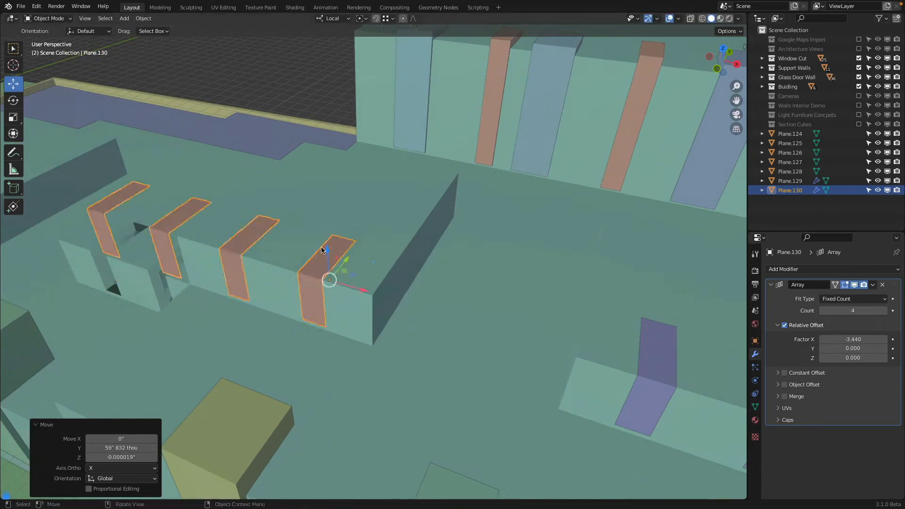
{"action": "middle_click_drag", "start_coordinate": [354, 241], "coordinate": [738, 262]}
{"action": "left_click", "coordinate": [823, 311]}
{"action": "left_click", "coordinate": [823, 312]}
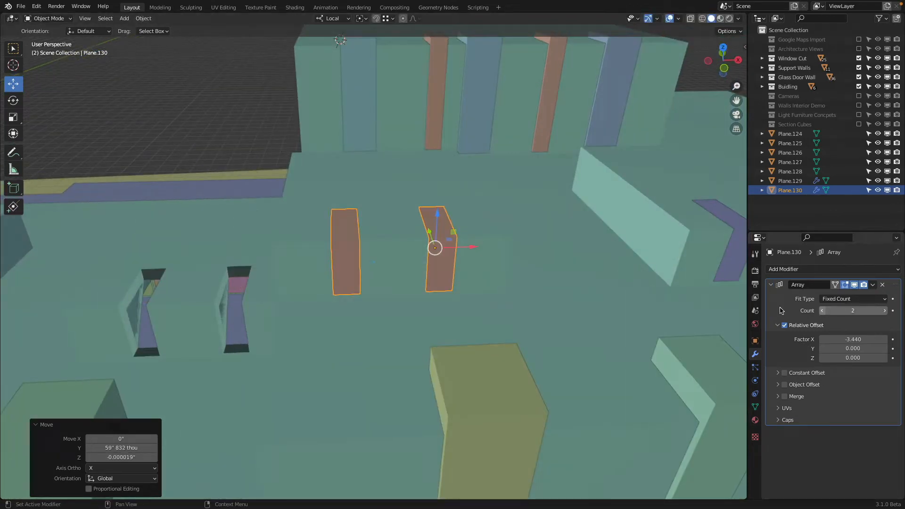
Step: Make a linked duplicate of the two-panel row and fit it into the two openings of the next block
{"action": "middle_click_drag", "start_coordinate": [287, 269], "coordinate": [595, 253], "text": "shift"}
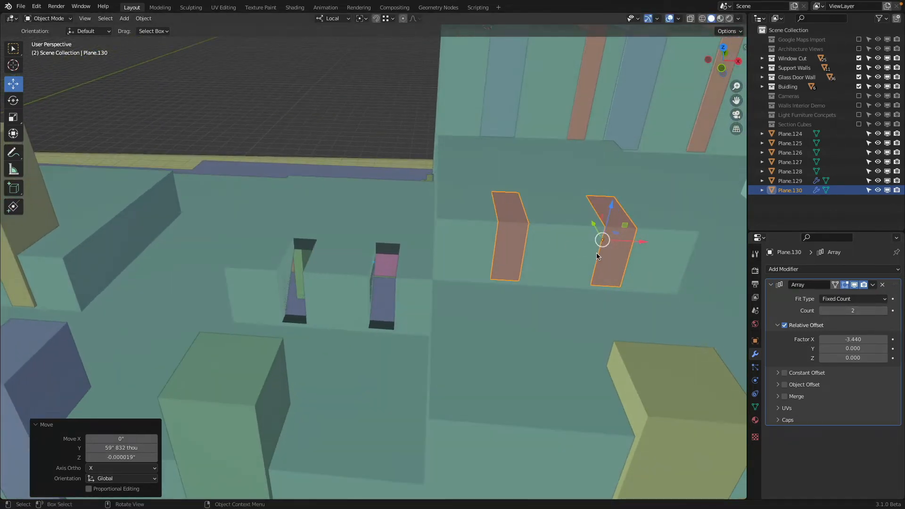
{"action": "key", "text": "alt+d"}
{"action": "left_click", "coordinate": [377, 290]}
{"action": "middle_click_drag", "start_coordinate": [377, 289], "coordinate": [392, 317]}
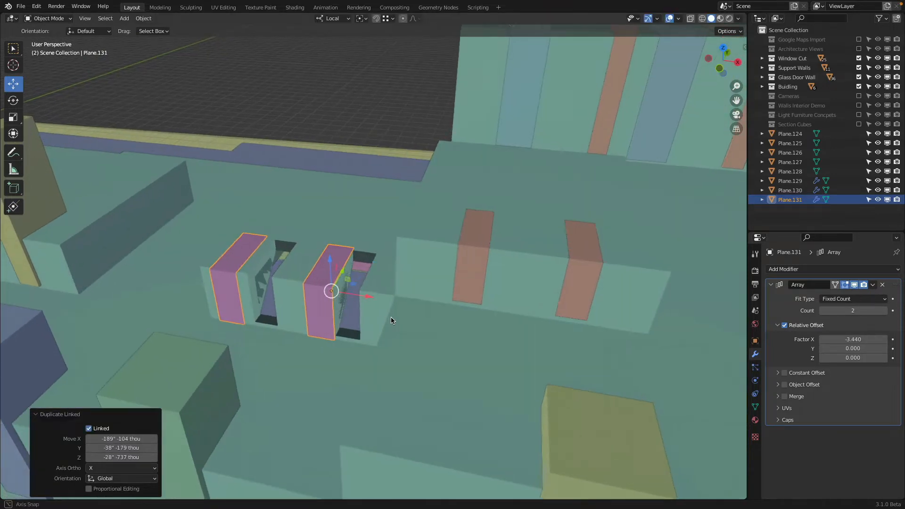
{"action": "key", "text": "g"}
{"action": "left_click", "coordinate": [363, 338]}
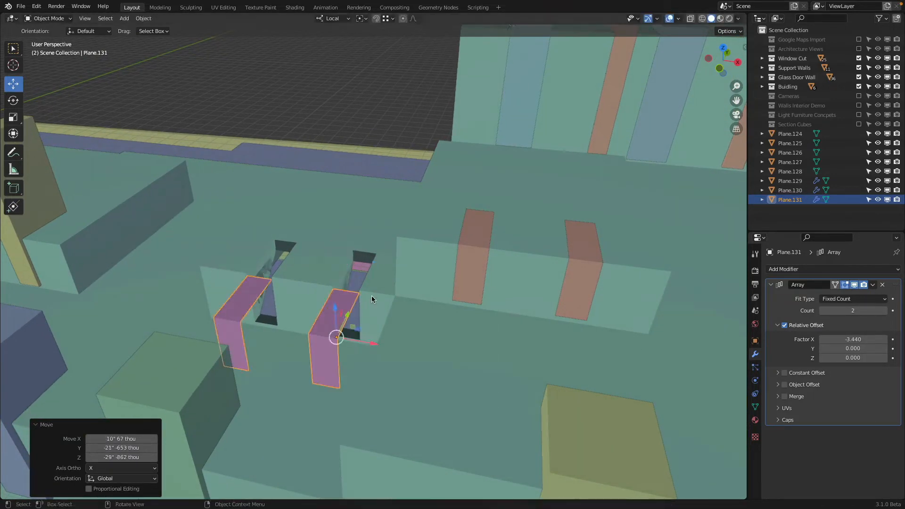
{"action": "key", "text": "g"}
{"action": "left_click", "coordinate": [376, 256]}
{"action": "mouse_move", "coordinate": [376, 255]}
{"action": "middle_mouse_down"}
{"action": "mouse_move", "coordinate": [389, 241]}
{"action": "mouse_move", "coordinate": [448, 262]}
{"action": "mouse_move", "coordinate": [445, 241]}
{"action": "mouse_move", "coordinate": [368, 244]}
{"action": "mouse_move", "coordinate": [389, 251]}
{"action": "middle_mouse_up"}
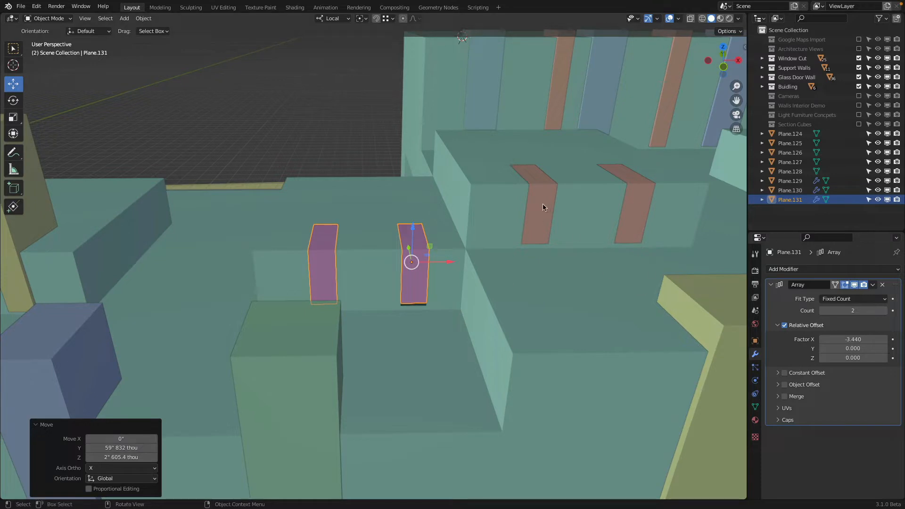
Step: Make the new pair's mesh single-user and lower the panel's bottom edge to the base of the opening
{"action": "left_click", "coordinate": [755, 340]}
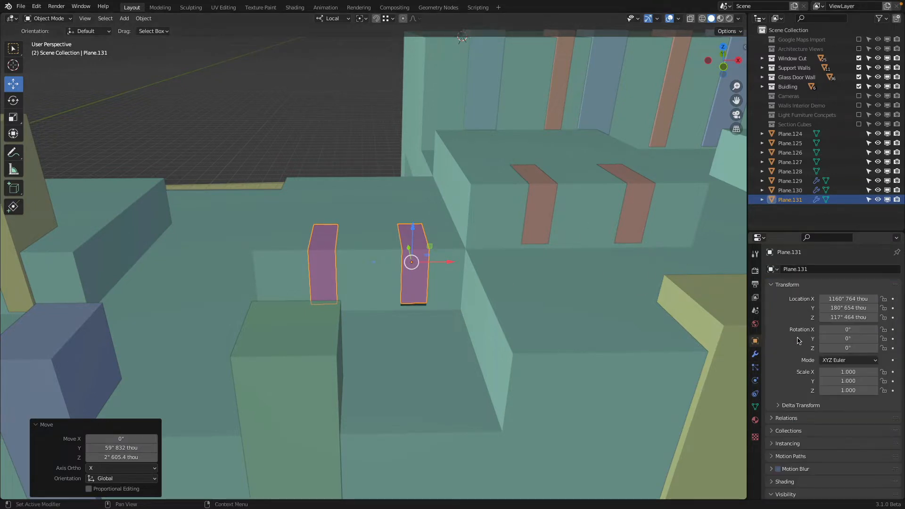
{"action": "left_click", "coordinate": [756, 407]}
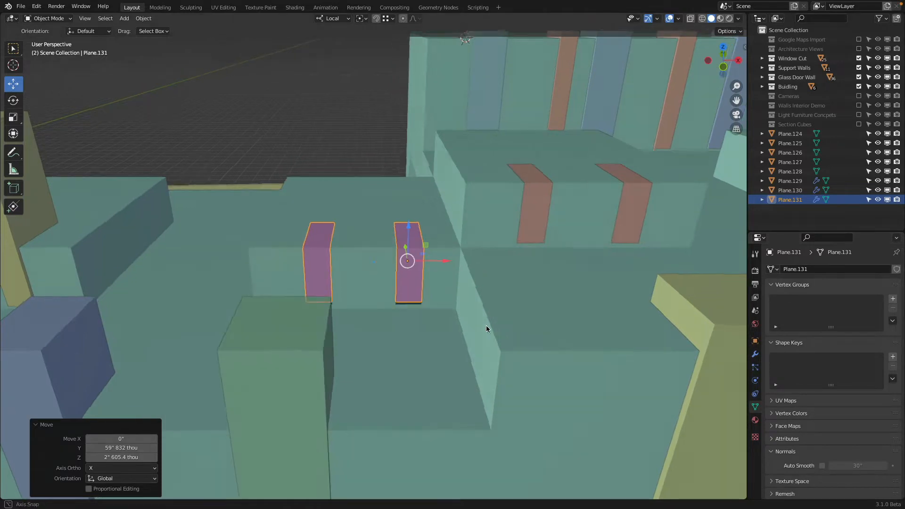
{"action": "middle_click_drag", "start_coordinate": [486, 325], "coordinate": [391, 320]}
{"action": "key", "text": "Tab"}
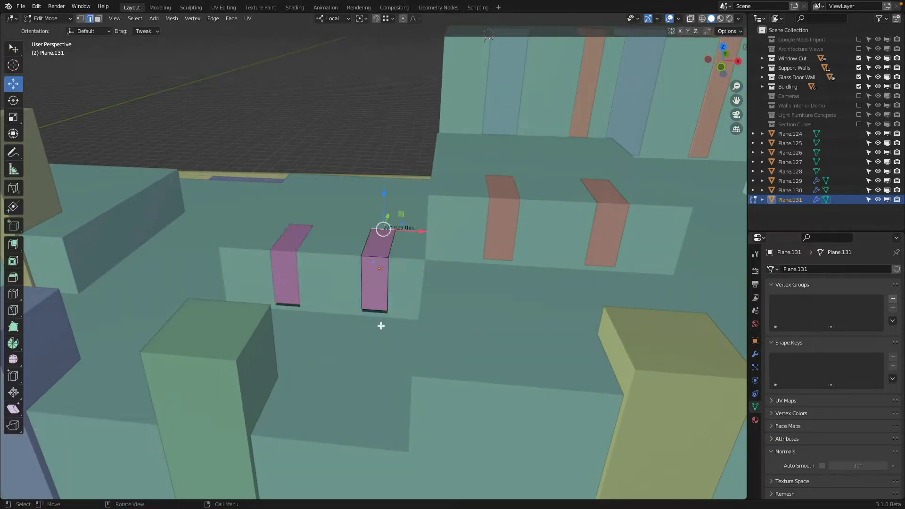
{"action": "left_click", "coordinate": [374, 311]}
{"action": "left_click_drag", "start_coordinate": [374, 289], "coordinate": [390, 311]}
{"action": "scroll", "coordinate": [391, 311], "scroll_direction": "down", "scroll_amount": 3}
{"action": "key", "text": "Tab"}
Step: Make a linked duplicate of the adjusted pair and move it along X to the nearest yellow cutter box opening
{"action": "middle_click_drag", "start_coordinate": [317, 222], "coordinate": [309, 312]}
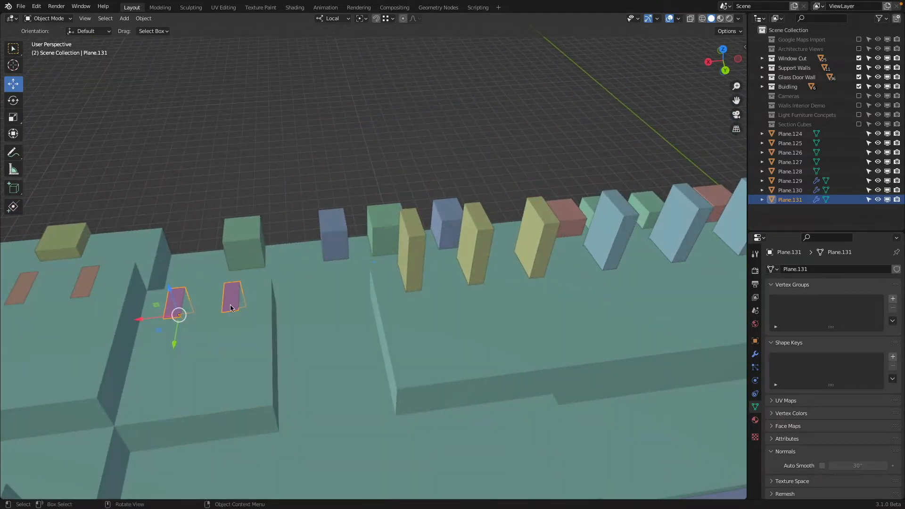
{"action": "key", "text": "shift+d"}
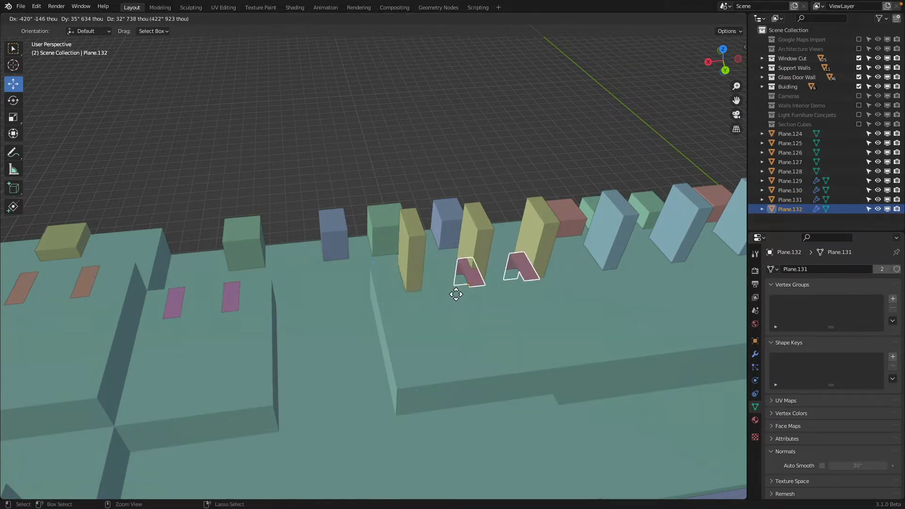
{"action": "left_click", "coordinate": [485, 287]}
{"action": "scroll", "coordinate": [484, 288], "scroll_direction": "up", "scroll_amount": 4}
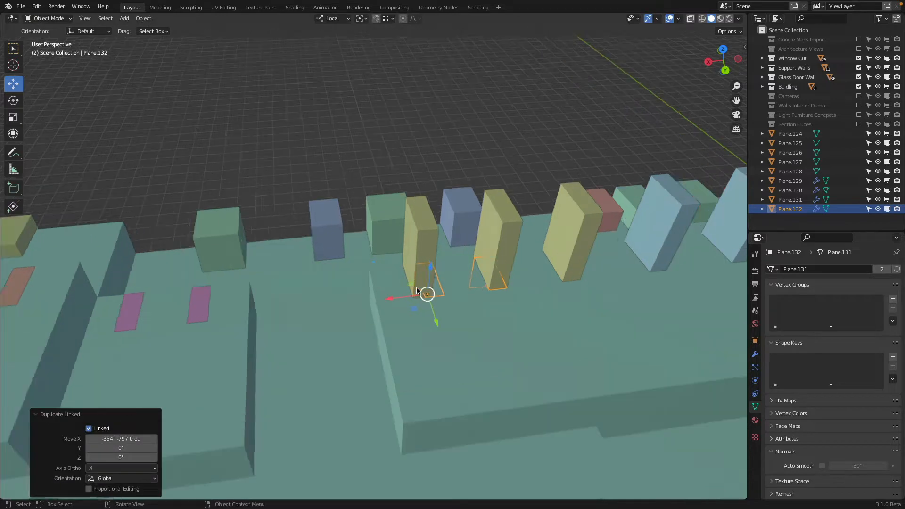
{"action": "middle_click_drag", "start_coordinate": [486, 335], "coordinate": [578, 304]}
{"action": "key", "text": "g"}
{"action": "key", "text": "x"}
{"action": "left_click", "coordinate": [427, 337]}
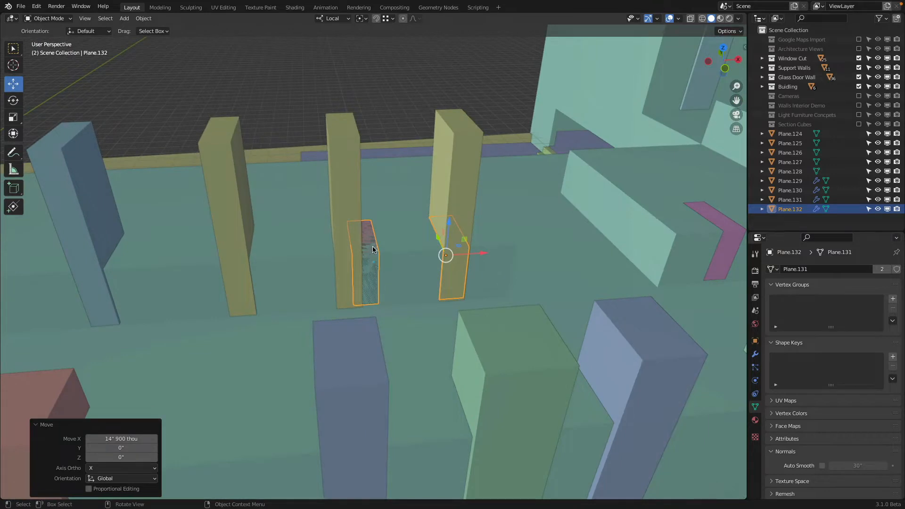
Step: Copy the yellow cutter boxes' array X offset factor of -4.090 to the new panel row and set its count to 3
{"action": "middle_click_drag", "start_coordinate": [373, 248], "coordinate": [346, 242]}
{"action": "left_click", "coordinate": [387, 137]}
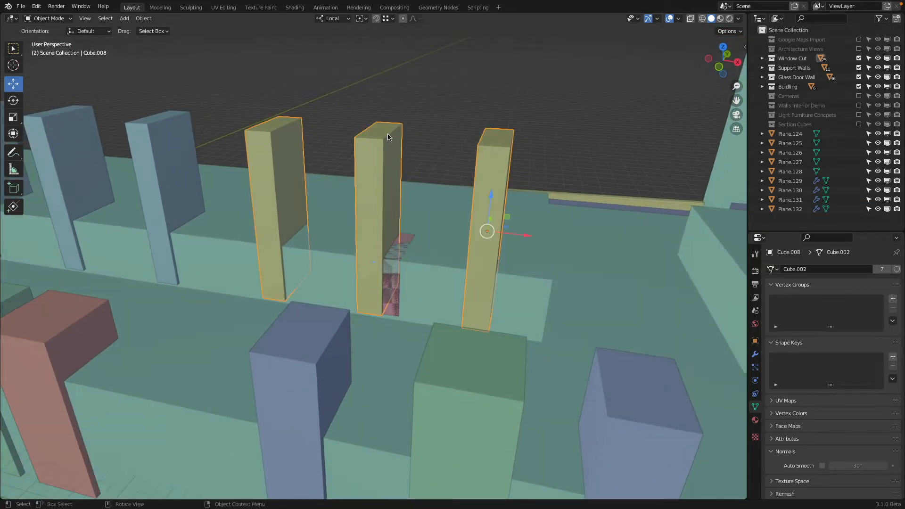
{"action": "left_click", "coordinate": [755, 354]}
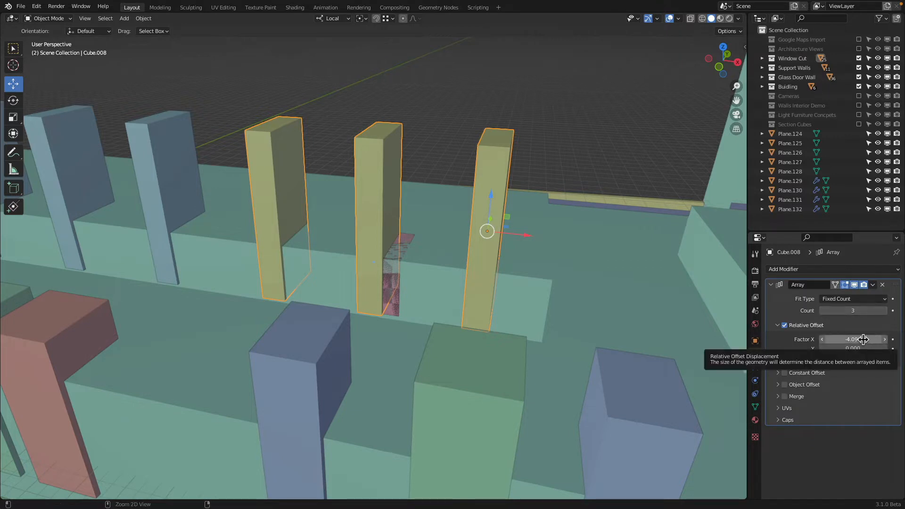
{"action": "left_click", "coordinate": [406, 240]}
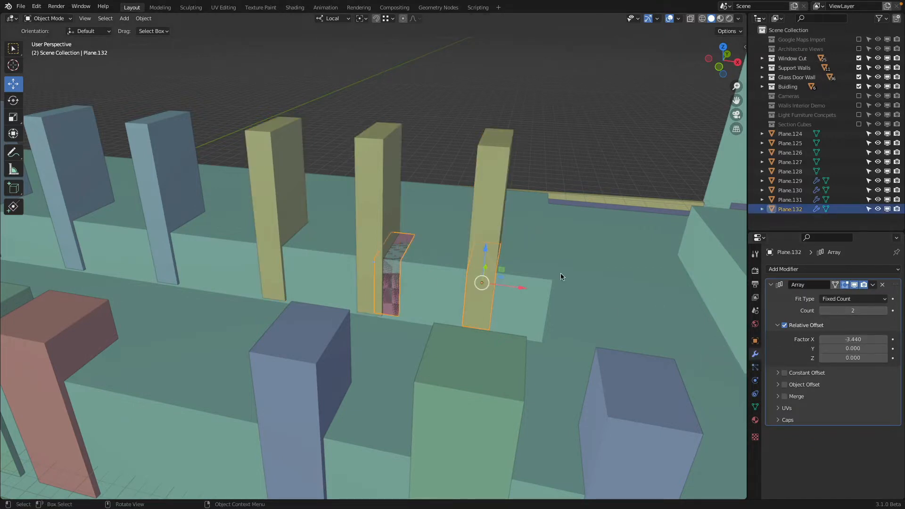
{"action": "type", "text": "-4.090"}
{"action": "middle_click_drag", "start_coordinate": [470, 278], "coordinate": [483, 278]}
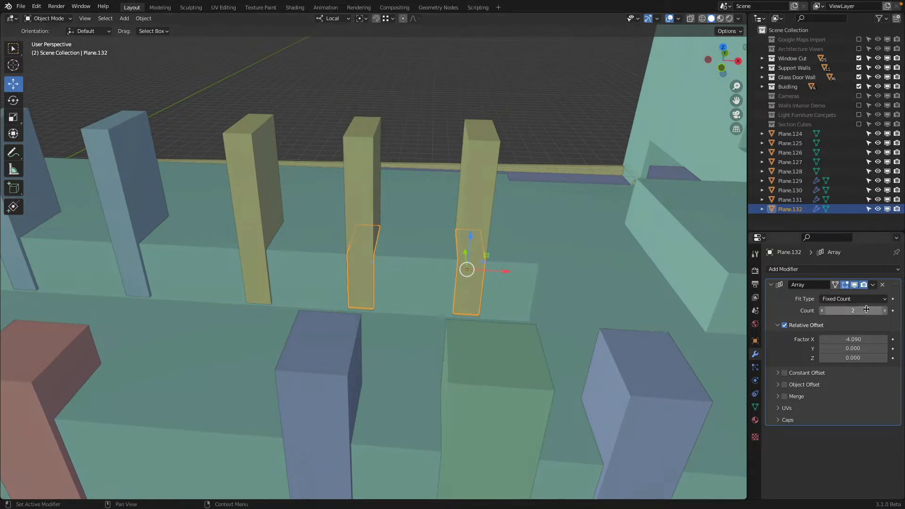
{"action": "left_click", "coordinate": [854, 311]}
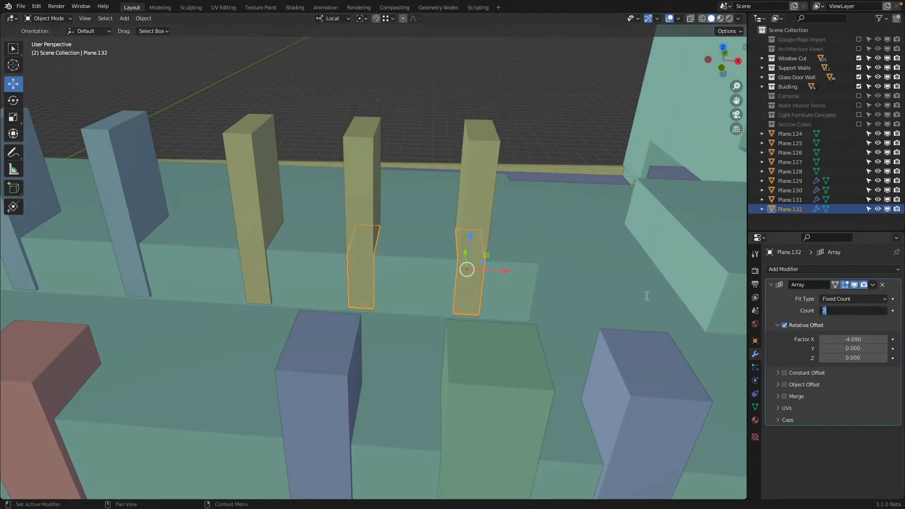
{"action": "type", "text": "3"}
{"action": "key", "text": "Return"}
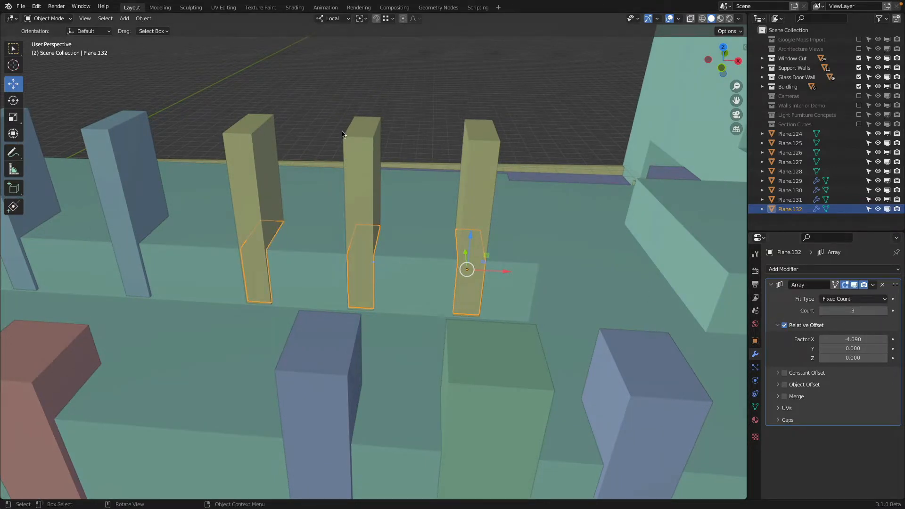
Step: Inspect the array count and X offset factor of the blue cutter boxes, and hide the Window Cut collection
{"action": "scroll", "coordinate": [377, 165], "scroll_direction": "down", "scroll_amount": 2}
{"action": "left_click", "coordinate": [305, 126]}
{"action": "middle_click_drag", "start_coordinate": [304, 134], "coordinate": [405, 189], "text": "shift"}
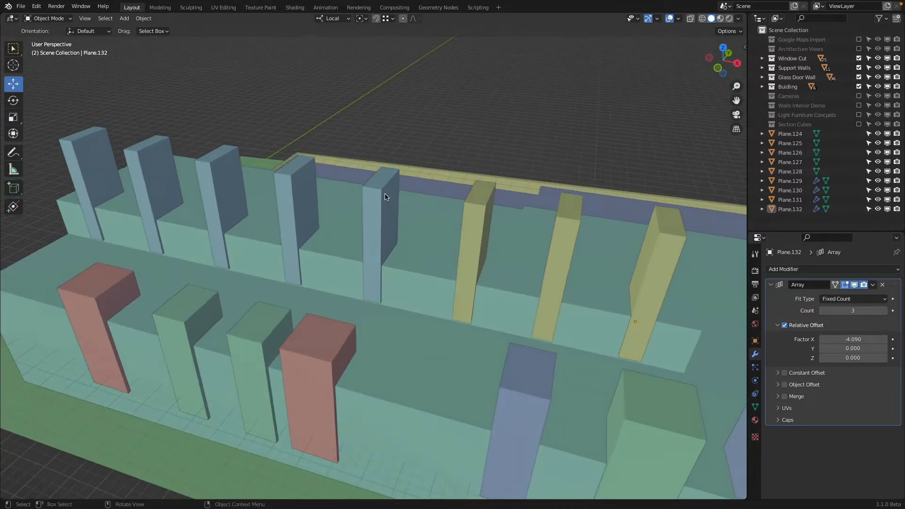
{"action": "left_click", "coordinate": [311, 195]}
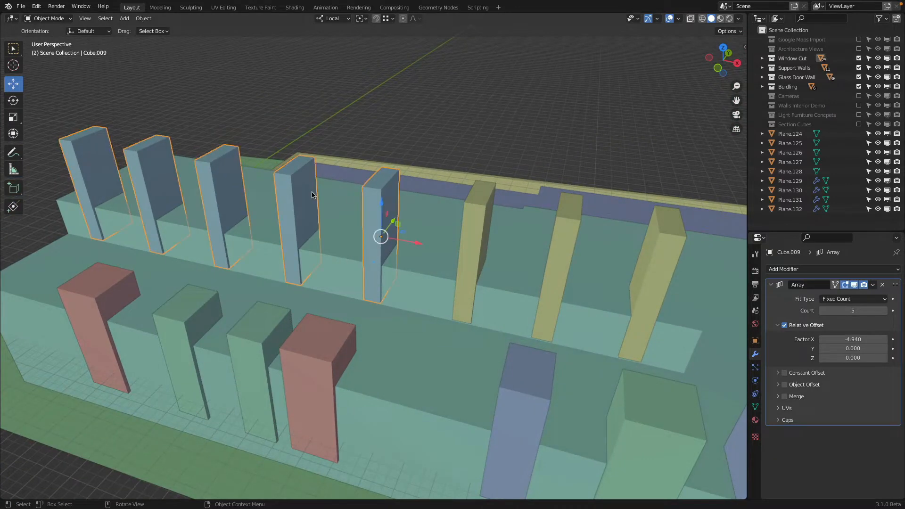
{"action": "left_click", "coordinate": [563, 237]}
{"action": "left_click", "coordinate": [378, 201]}
{"action": "left_click", "coordinate": [859, 58]}
Step: Make a linked duplicate of the three-panel row and move it over to the neighboring unfilled row of openings
{"action": "middle_click_drag", "start_coordinate": [447, 255], "coordinate": [657, 285]}
{"action": "left_click", "coordinate": [461, 258]}
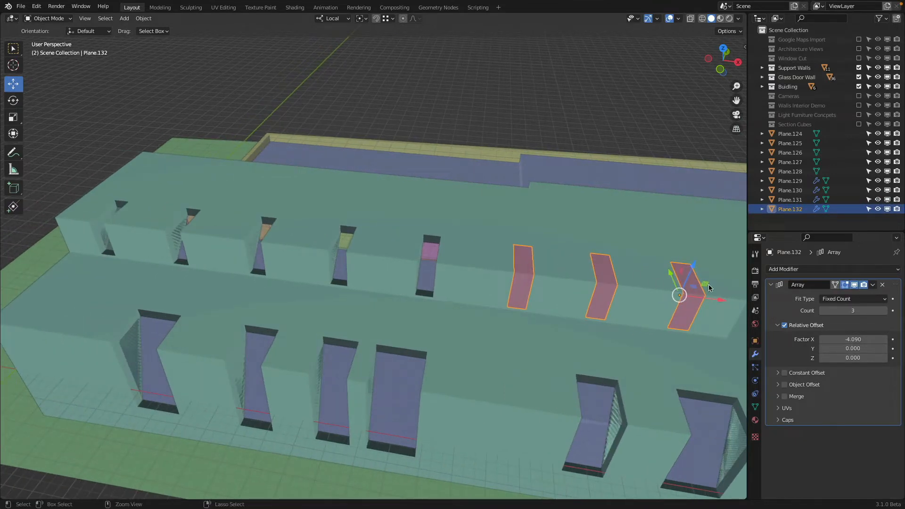
{"action": "key", "text": "shift+d"}
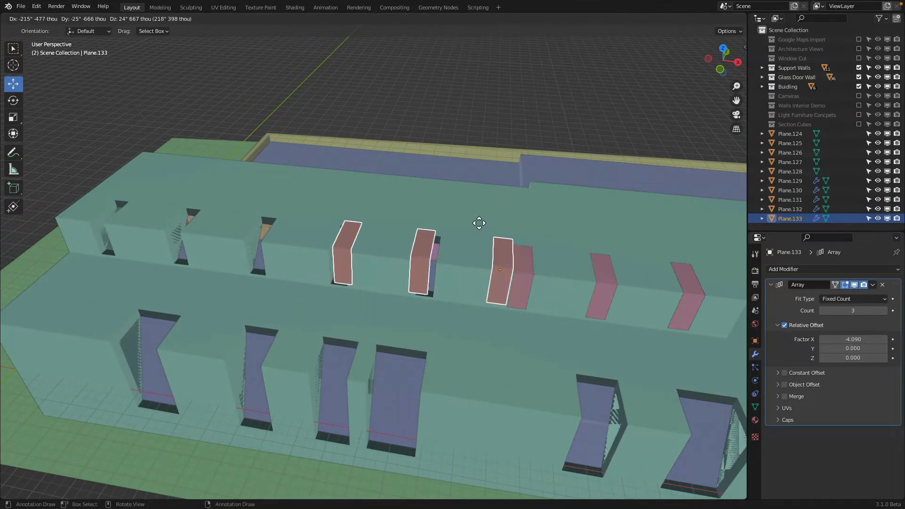
{"action": "left_click", "coordinate": [416, 230]}
{"action": "scroll", "coordinate": [448, 254], "scroll_direction": "up", "scroll_amount": 1}
{"action": "key", "text": "g"}
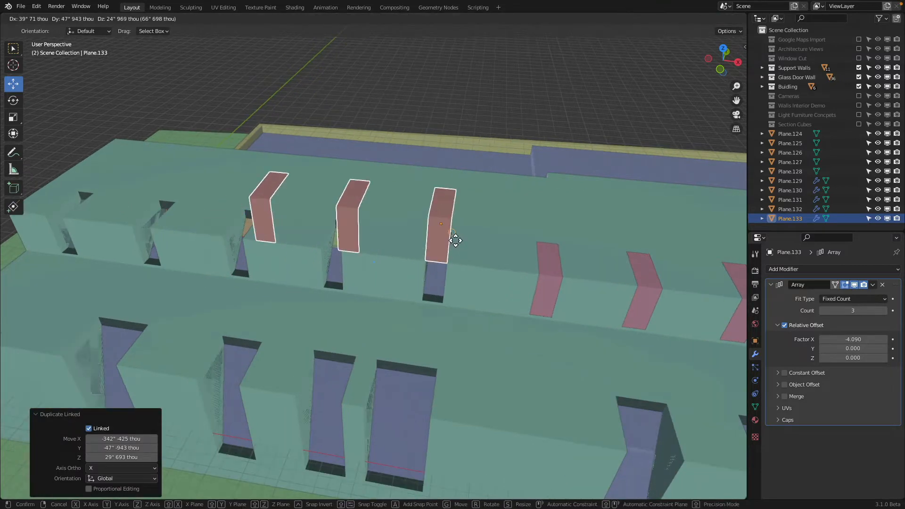
{"action": "left_click", "coordinate": [454, 270]}
Step: Shift the duplicated row 59" 832 thou along Y and -54" 662 thou along local Z to seat its first panel in the opening
{"action": "middle_click_drag", "start_coordinate": [454, 271], "coordinate": [433, 264]}
{"action": "key", "text": "g"}
{"action": "left_click", "coordinate": [484, 253]}
{"action": "key", "text": "g"}
{"action": "key", "text": "z"}
{"action": "key", "text": "z"}
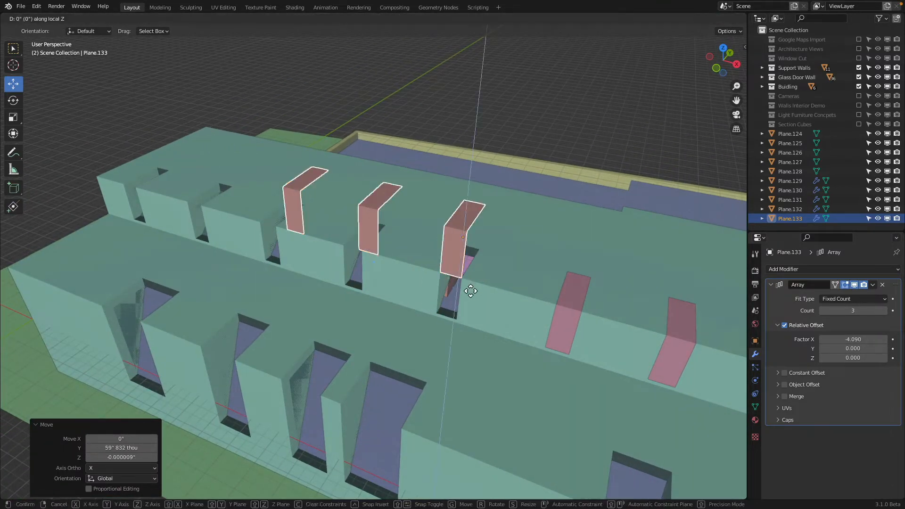
{"action": "left_click", "coordinate": [461, 324]}
{"action": "middle_click_drag", "start_coordinate": [464, 305], "coordinate": [426, 289]}
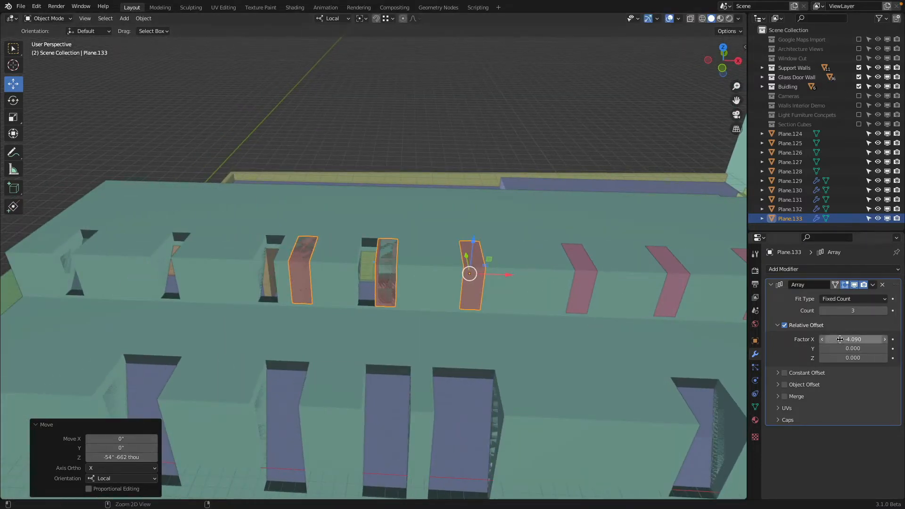
Step: Set the new row's array X offset factor to -4.940 and its count to 5
{"action": "left_click_drag", "start_coordinate": [839, 340], "coordinate": [820, 340]}
{"action": "left_click", "coordinate": [885, 311]}
{"action": "left_click", "coordinate": [884, 311]}
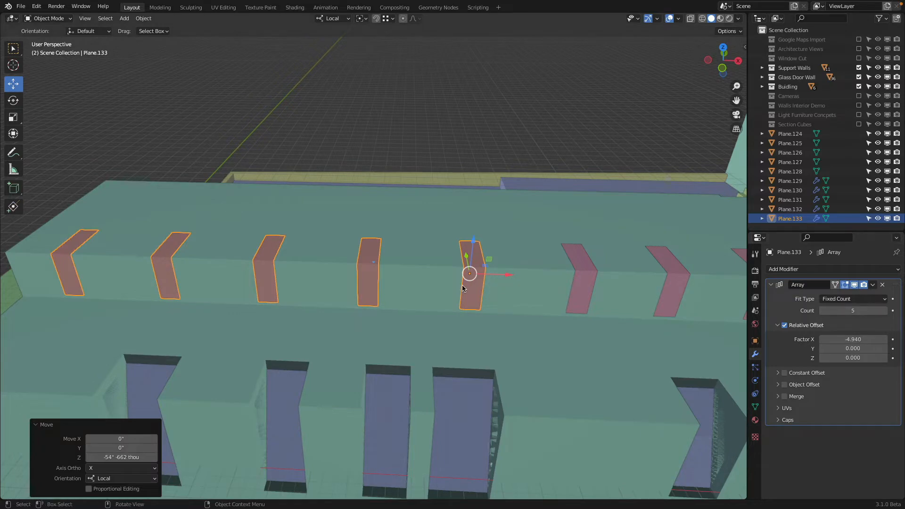
Step: Duplicate a tall panel from the tower block and move it to the last opening at the corner of the long lower facade
{"action": "scroll", "coordinate": [457, 288], "scroll_direction": "down", "scroll_amount": 3}
{"action": "middle_click_drag", "start_coordinate": [417, 286], "coordinate": [381, 245]}
{"action": "scroll", "coordinate": [436, 304], "scroll_direction": "down", "scroll_amount": 4}
{"action": "scroll", "coordinate": [383, 244], "scroll_direction": "up", "scroll_amount": 5}
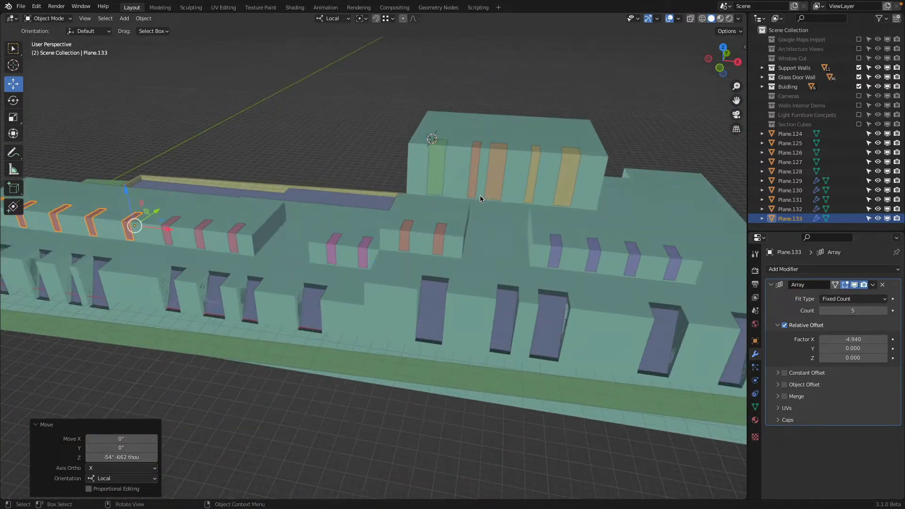
{"action": "middle_click_drag", "start_coordinate": [479, 195], "coordinate": [462, 188]}
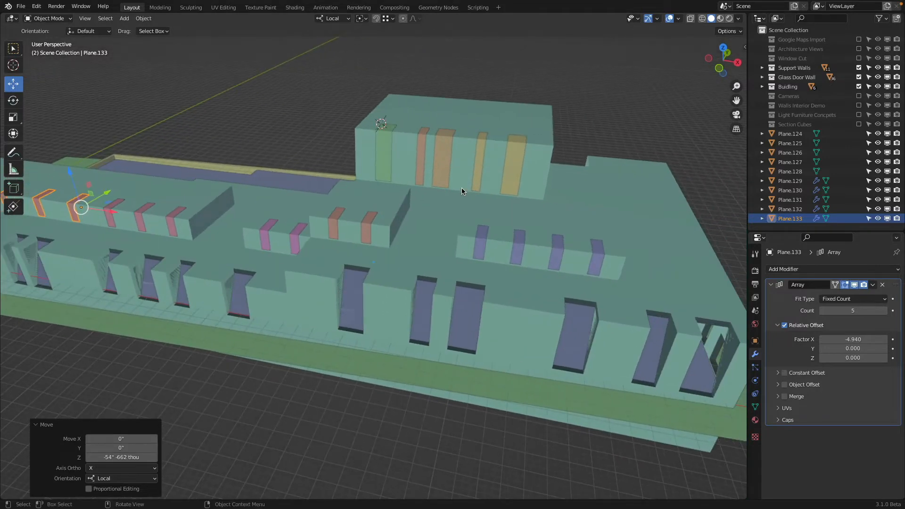
{"action": "scroll", "coordinate": [461, 187], "scroll_direction": "down", "scroll_amount": 2}
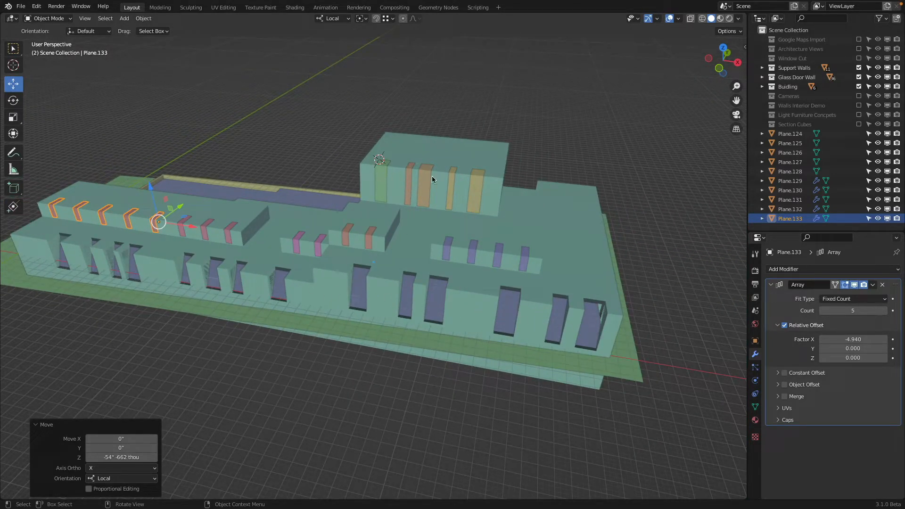
{"action": "scroll", "coordinate": [494, 188], "scroll_direction": "up", "scroll_amount": 2}
{"action": "middle_click_drag", "start_coordinate": [494, 189], "coordinate": [366, 159], "text": "shift"}
{"action": "left_click", "coordinate": [454, 174]}
{"action": "key", "text": "shift+d"}
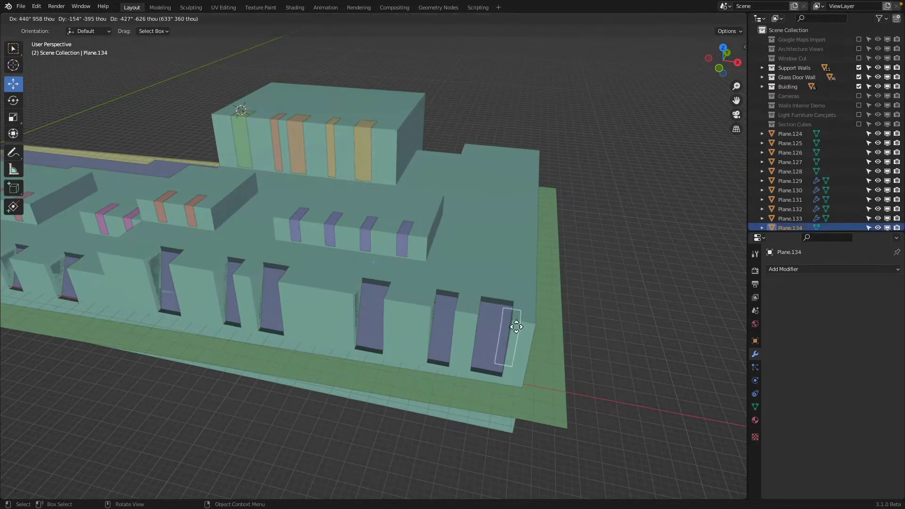
{"action": "left_click", "coordinate": [512, 323]}
{"action": "middle_click_drag", "start_coordinate": [512, 323], "coordinate": [482, 321]}
{"action": "key", "text": "g"}
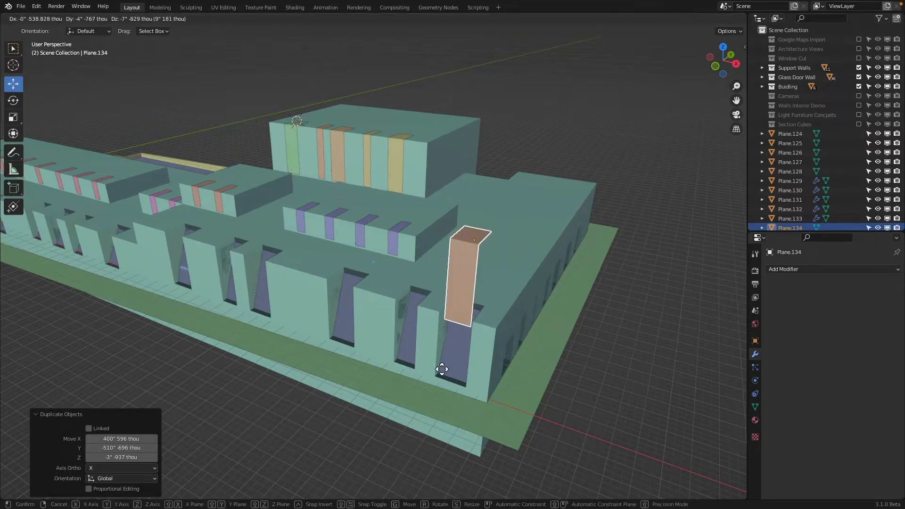
{"action": "left_click", "coordinate": [441, 381]}
Step: Lower the corner panel's roof face in Edit Mode so it sits flush with the lower block's roof
{"action": "scroll", "coordinate": [452, 283], "scroll_direction": "up", "scroll_amount": 6}
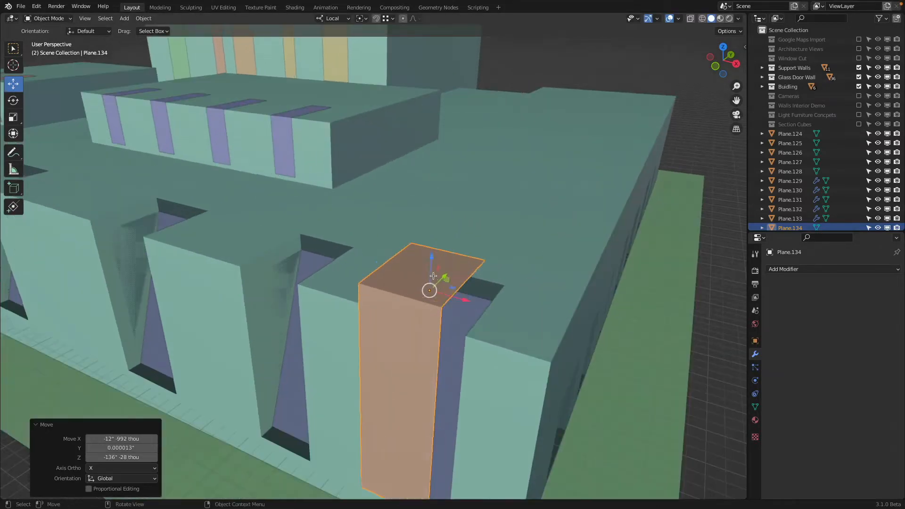
{"action": "key", "text": "Tab"}
{"action": "left_click", "coordinate": [415, 302], "text": "shift"}
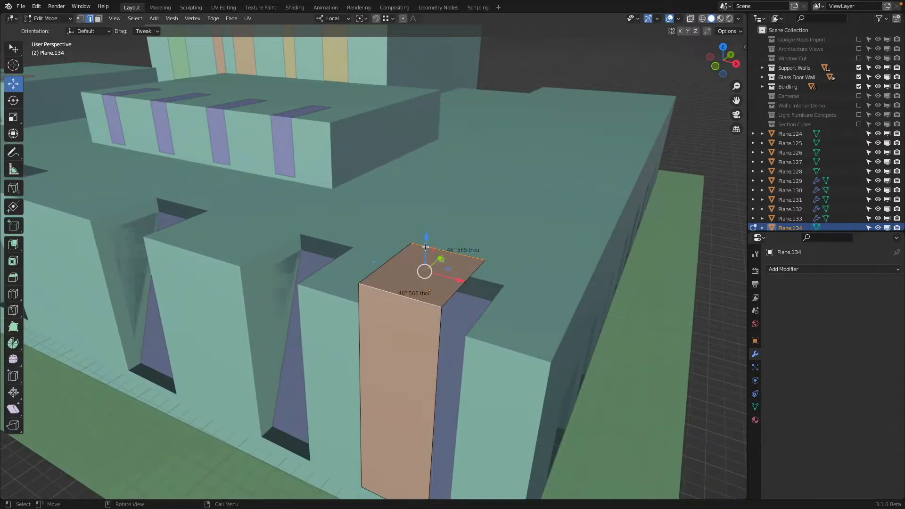
{"action": "left_click_drag", "start_coordinate": [425, 247], "coordinate": [370, 305]}
Step: Widen the corner panel by moving its side edges 12" 992 thou along local X to the far side of the opening
{"action": "left_click", "coordinate": [451, 317]}
{"action": "left_click", "coordinate": [437, 347], "text": "shift"}
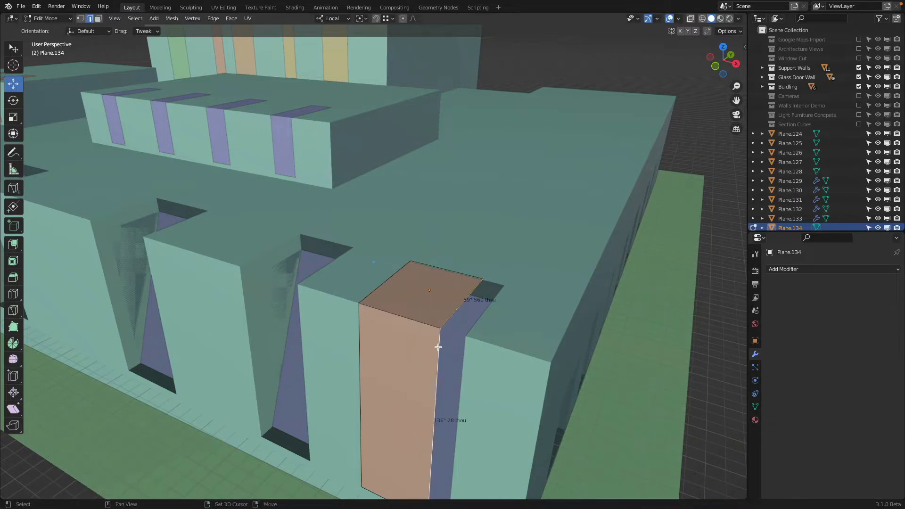
{"action": "left_click_drag", "start_coordinate": [491, 415], "coordinate": [472, 344]}
{"action": "scroll", "coordinate": [467, 342], "scroll_direction": "down", "scroll_amount": 4}
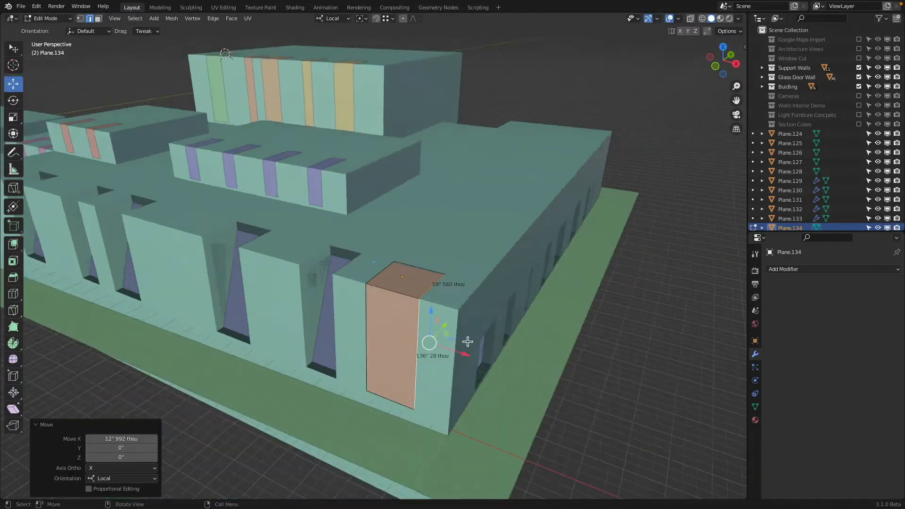
{"action": "middle_click_drag", "start_coordinate": [383, 336], "coordinate": [525, 306], "text": "shift"}
{"action": "key", "text": "Tab"}
Step: Set the corner panel's origin to its geometry
{"action": "scroll", "coordinate": [526, 298], "scroll_direction": "down", "scroll_amount": 2}
{"action": "right_click", "coordinate": [535, 284]}
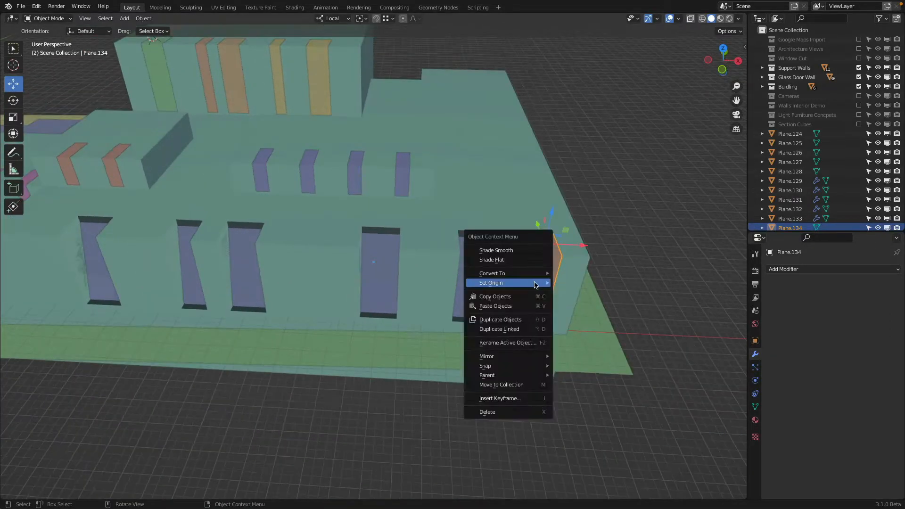
{"action": "mouse_move", "coordinate": [536, 283]}
{"action": "left_click", "coordinate": [590, 292]}
Step: Select all five tower panels and set their origins to geometry
{"action": "middle_click_drag", "start_coordinate": [325, 80], "coordinate": [448, 189], "text": "shift"}
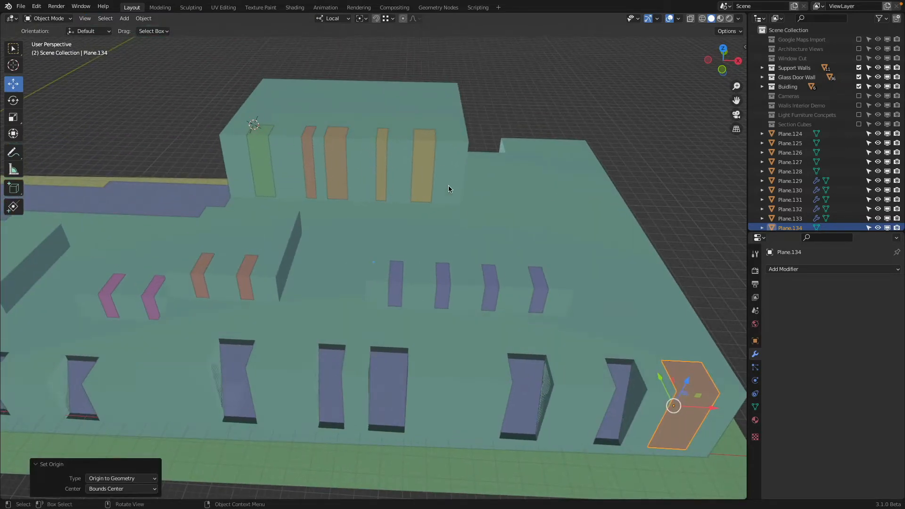
{"action": "left_click", "coordinate": [412, 148]}
{"action": "left_click", "coordinate": [382, 145], "text": "shift"}
{"action": "left_click", "coordinate": [337, 145], "text": "shift"}
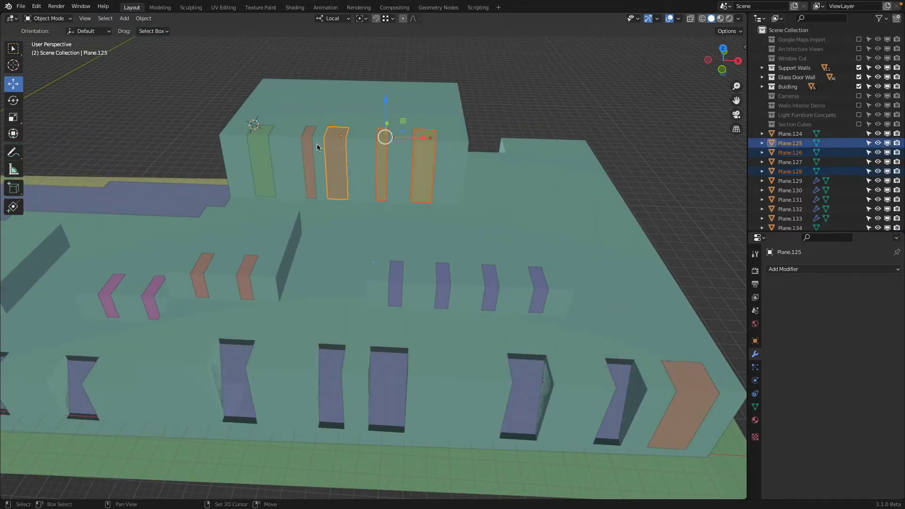
{"action": "left_click", "coordinate": [309, 144], "text": "shift"}
{"action": "left_click", "coordinate": [257, 151], "text": "shift"}
{"action": "right_click", "coordinate": [259, 148]}
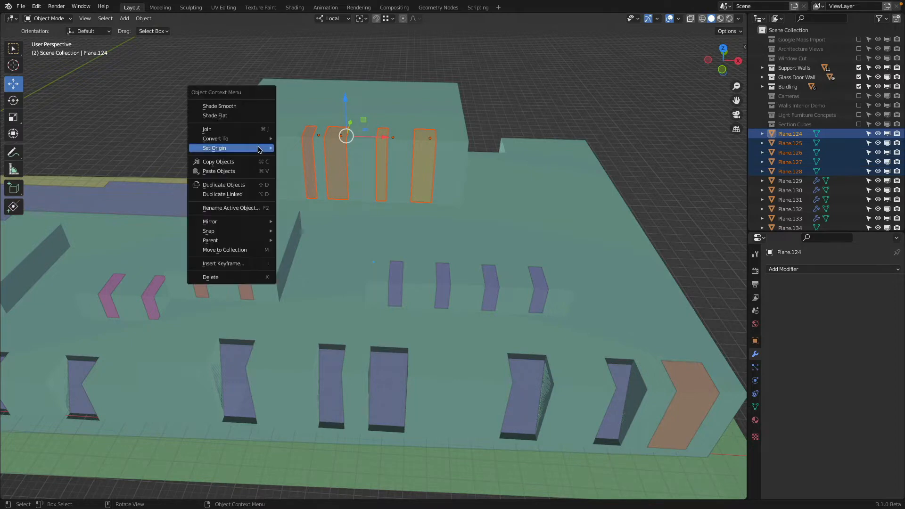
{"action": "mouse_move", "coordinate": [261, 148]}
{"action": "left_click", "coordinate": [359, 159]}
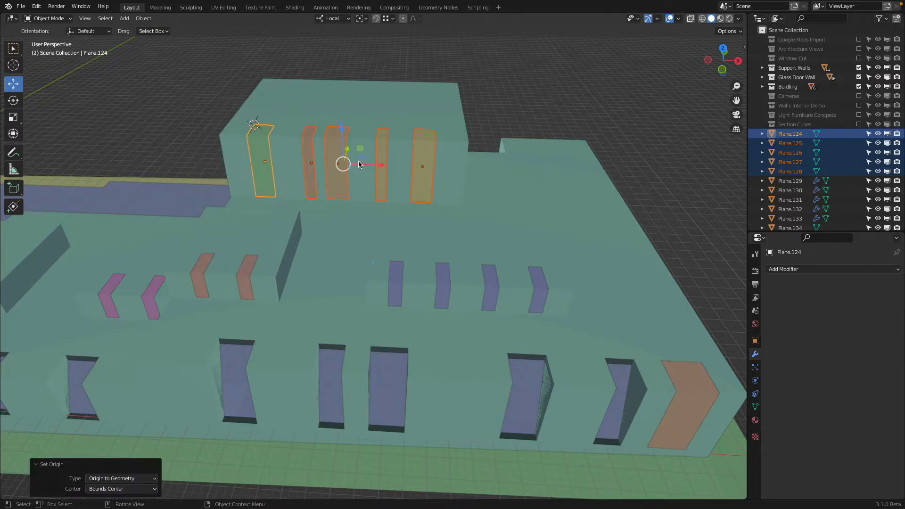
Step: Duplicate the corner panel and place the copy in the next wide opening along the facade, skipping the narrow one
{"action": "scroll", "coordinate": [648, 311], "scroll_direction": "down", "scroll_amount": 2}
{"action": "left_click", "coordinate": [574, 362]}
{"action": "middle_click_drag", "start_coordinate": [574, 362], "coordinate": [659, 327]}
{"action": "scroll", "coordinate": [658, 328], "scroll_direction": "up", "scroll_amount": 2}
{"action": "scroll", "coordinate": [658, 327], "scroll_direction": "down", "scroll_amount": 1}
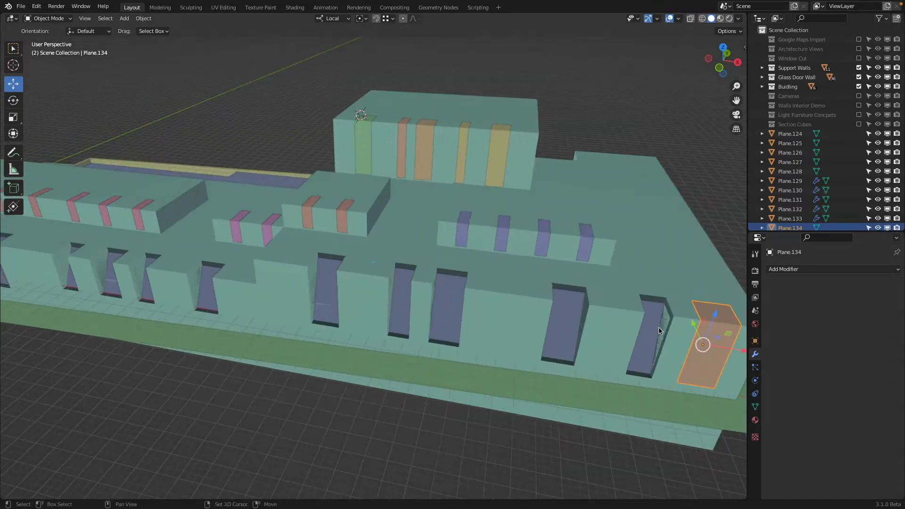
{"action": "key", "text": "shift+d"}
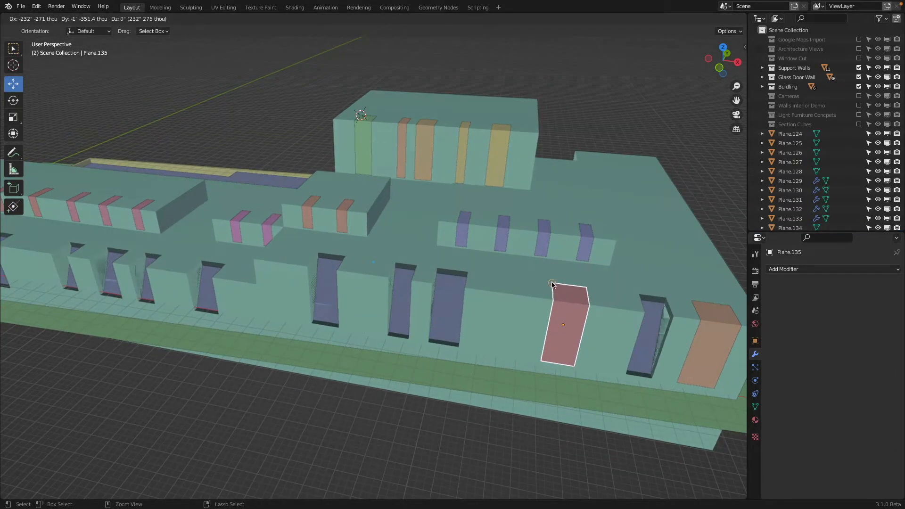
{"action": "left_click", "coordinate": [560, 307]}
Step: Duplicate the panel twice more along X, filling the next two wide facade openings
{"action": "middle_click_drag", "start_coordinate": [510, 288], "coordinate": [567, 291], "text": "shift"}
{"action": "key", "text": "shift+d"}
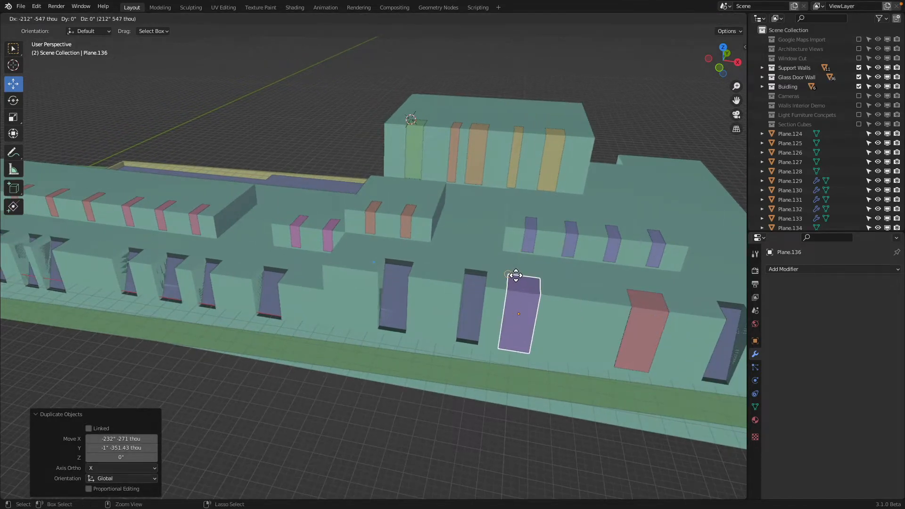
{"action": "left_click", "coordinate": [514, 274]}
{"action": "middle_click_drag", "start_coordinate": [487, 273], "coordinate": [589, 285], "text": "shift"}
{"action": "key", "text": "shift+d"}
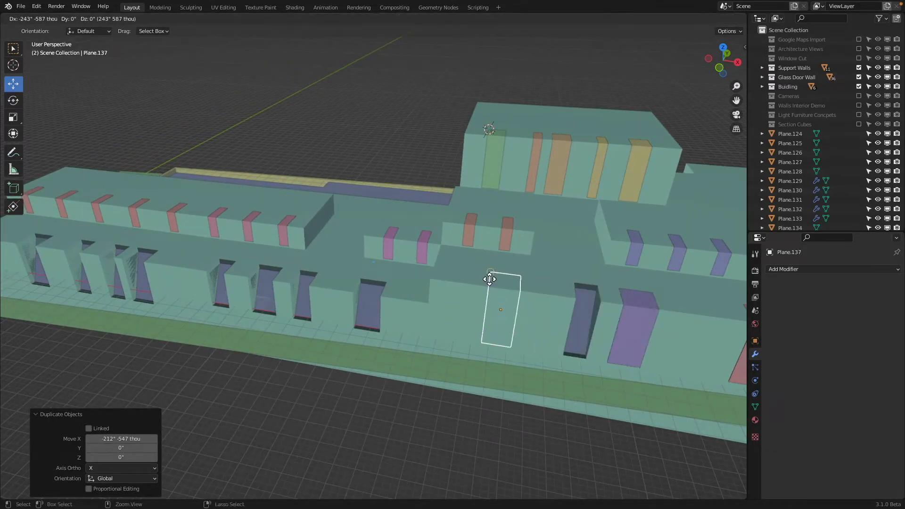
{"action": "left_click", "coordinate": [490, 279]}
Step: Duplicate the latest panel and move it back along X to the narrow opening beside the purple panel
{"action": "middle_click_drag", "start_coordinate": [446, 271], "coordinate": [552, 302]}
{"action": "scroll", "coordinate": [555, 302], "scroll_direction": "down", "scroll_amount": 4}
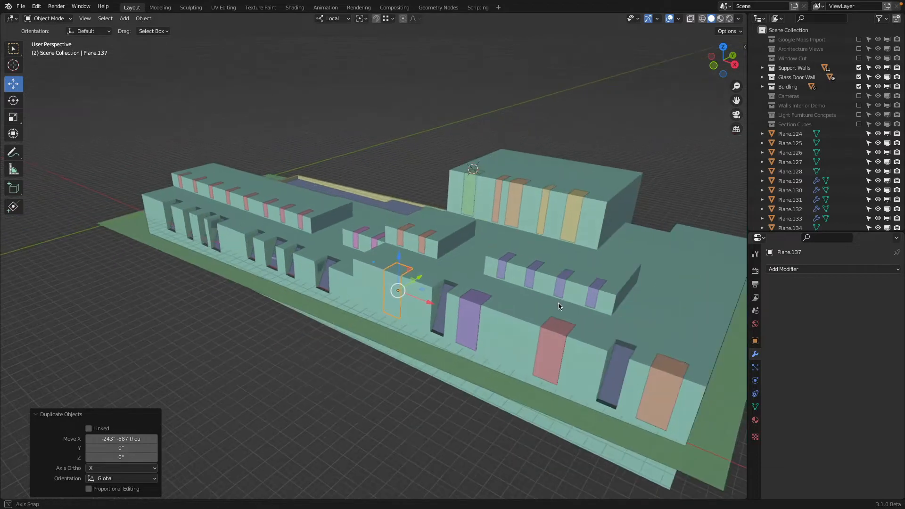
{"action": "scroll", "coordinate": [558, 302], "scroll_direction": "up", "scroll_amount": 4}
{"action": "key", "text": "shift+d"}
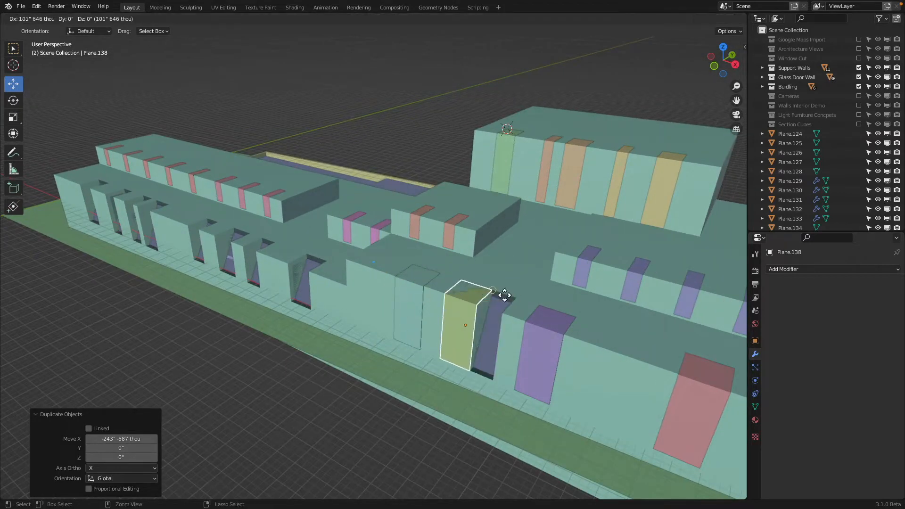
{"action": "left_click", "coordinate": [511, 298]}
Step: Narrow the copy by moving its side edges to the opening's width, and set its origin to geometry
{"action": "key", "text": "Tab"}
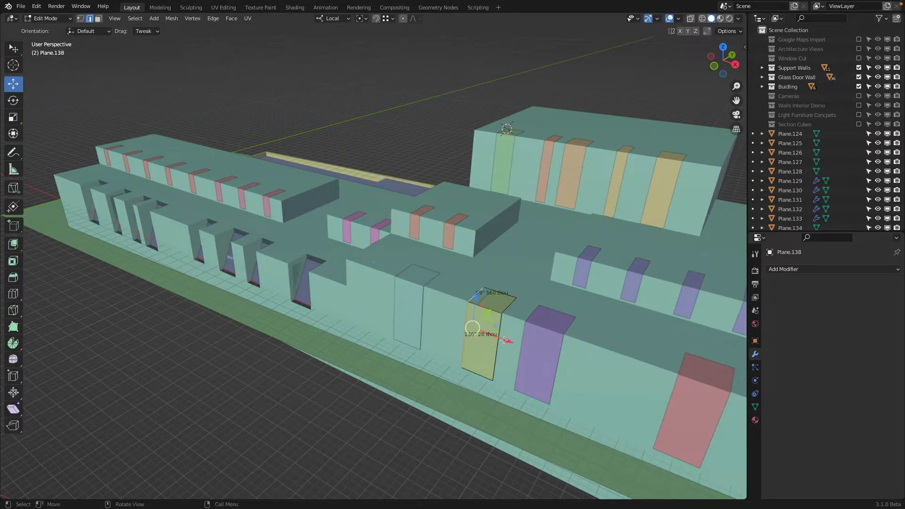
{"action": "left_click_drag", "start_coordinate": [504, 340], "coordinate": [514, 342]}
{"action": "middle_click_drag", "start_coordinate": [545, 323], "coordinate": [480, 289], "text": "shift"}
{"action": "key", "text": "Tab"}
{"action": "scroll", "coordinate": [480, 289], "scroll_direction": "down", "scroll_amount": 1}
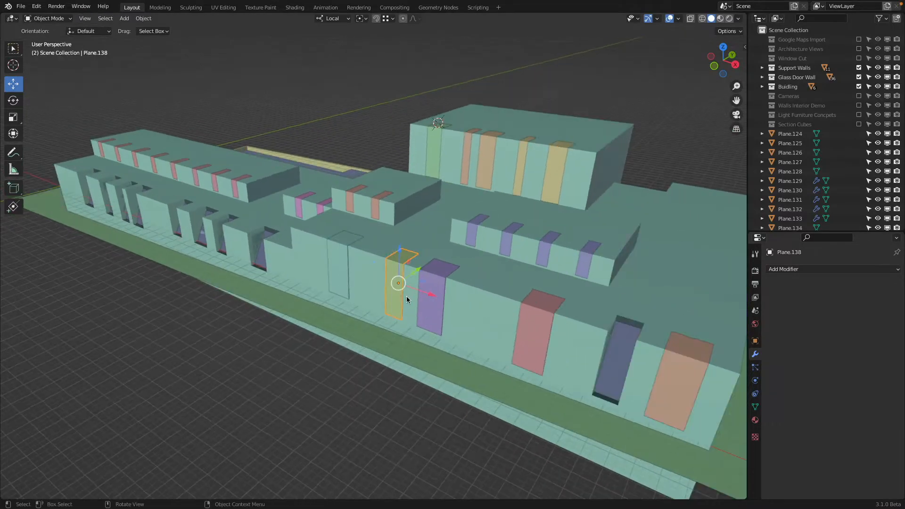
{"action": "right_click", "coordinate": [406, 296]}
{"action": "mouse_move", "coordinate": [407, 297]}
{"action": "left_click", "coordinate": [450, 310]}
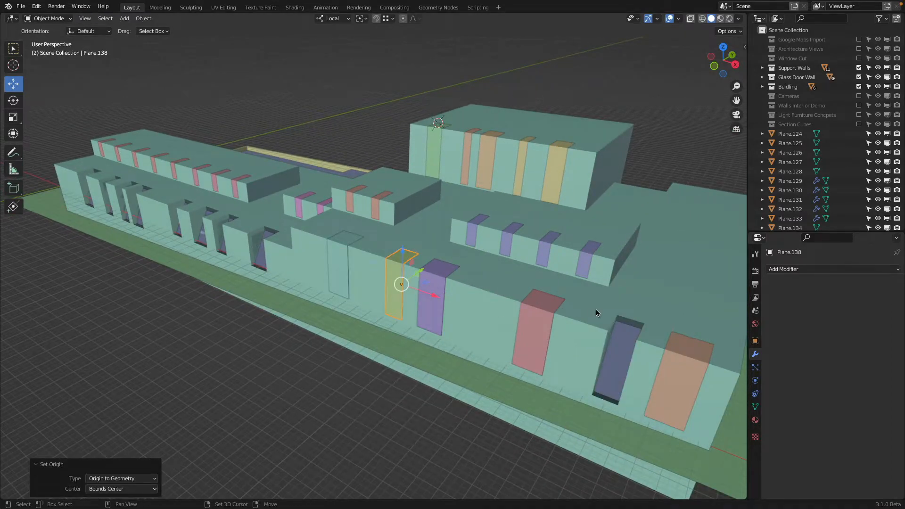
Step: Duplicate the narrow panel and place it in the remaining narrow opening next to the corner panel
{"action": "key", "text": "shift+d"}
{"action": "left_click", "coordinate": [650, 324], "text": "ctrl"}
{"action": "middle_click_drag", "start_coordinate": [491, 301], "coordinate": [551, 299]}
Step: Duplicate the wide panel at the end of the taller facade section and move it to the first opening of the adjacent lower section
{"action": "left_click", "coordinate": [496, 270]}
{"action": "scroll", "coordinate": [509, 247], "scroll_direction": "up", "scroll_amount": 3}
{"action": "middle_click_drag", "start_coordinate": [515, 236], "coordinate": [576, 229], "text": "shift"}
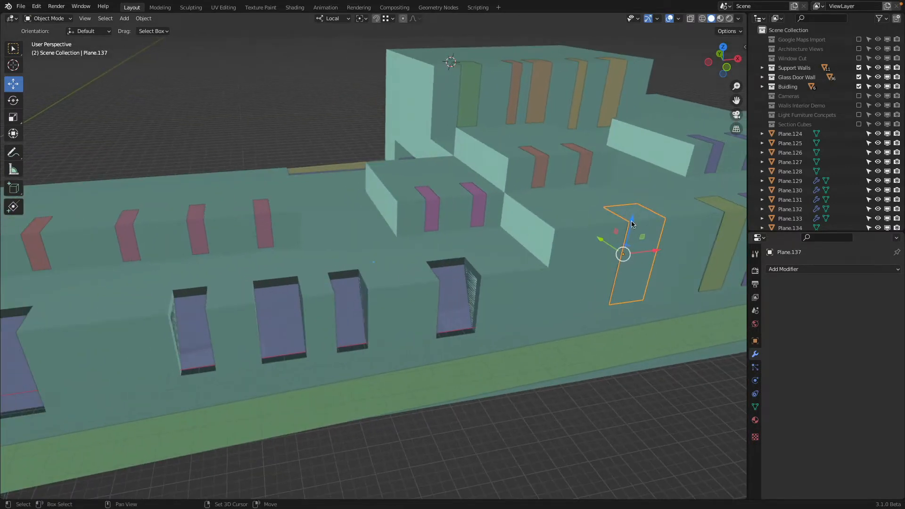
{"action": "key", "text": "shift+d"}
{"action": "left_click", "coordinate": [451, 284], "text": "ctrl"}
Step: Fit the copy's side and bottom edges to the lower section's narrow opening, and set its origin to geometry
{"action": "key", "text": "Tab"}
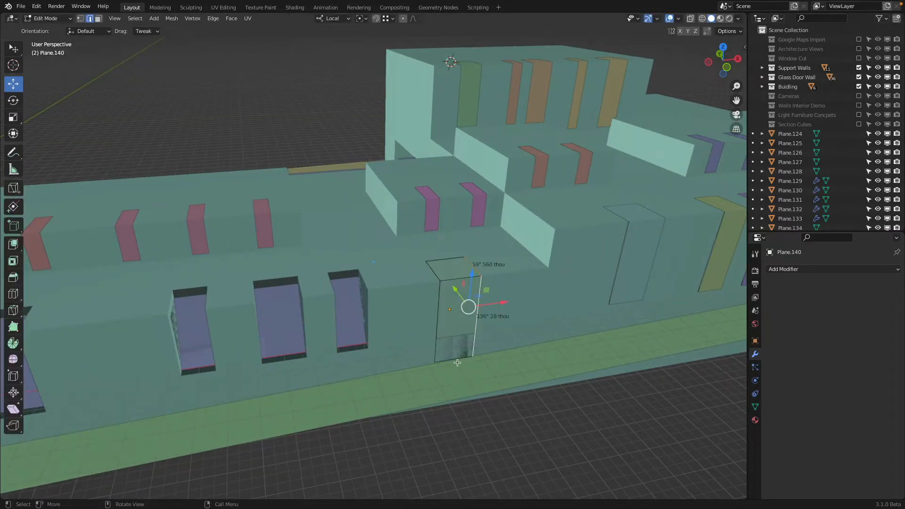
{"action": "left_click_drag", "start_coordinate": [457, 332], "coordinate": [480, 331], "text": "ctrl"}
{"action": "key", "text": "Tab"}
{"action": "middle_click_drag", "start_coordinate": [375, 329], "coordinate": [460, 309], "text": "shift"}
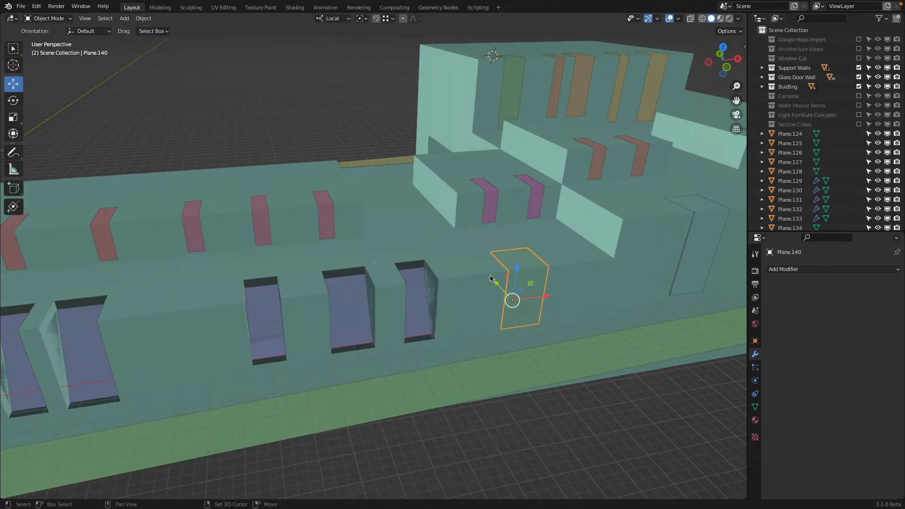
{"action": "right_click", "coordinate": [535, 291]}
{"action": "left_click", "coordinate": [577, 285]}
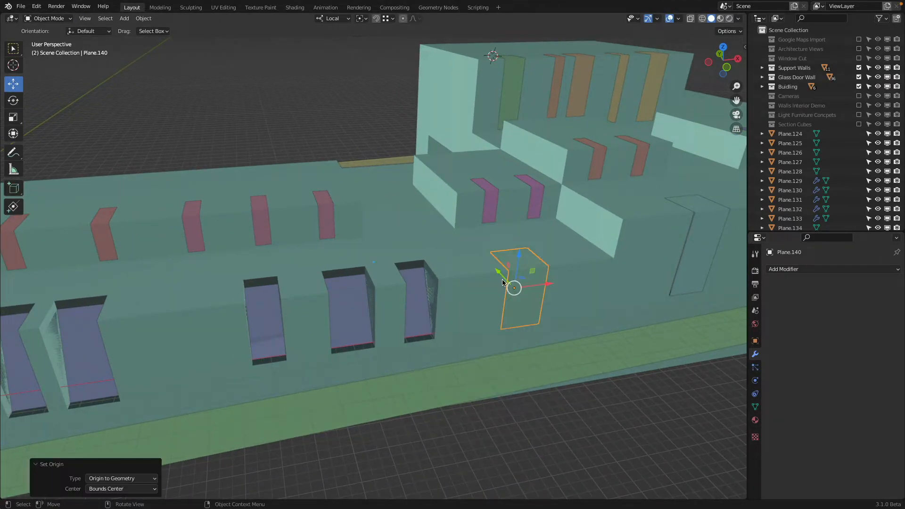
Step: Duplicate the panel three times along X to the remaining wide openings of the lower facade section
{"action": "key", "text": "shift+d"}
{"action": "key", "text": "x"}
{"action": "left_click", "coordinate": [335, 293]}
{"action": "middle_click_drag", "start_coordinate": [336, 293], "coordinate": [462, 265], "text": "shift"}
{"action": "key", "text": "shift+d"}
{"action": "key", "text": "x"}
{"action": "left_click", "coordinate": [350, 292]}
{"action": "middle_click_drag", "start_coordinate": [349, 293], "coordinate": [469, 283], "text": "shift"}
{"action": "key", "text": "x"}
{"action": "left_click", "coordinate": [289, 298]}
{"action": "middle_click_drag", "start_coordinate": [407, 290], "coordinate": [363, 297]}
Step: Duplicate the end panel and move the copy along local X to the neighboring narrow opening
{"action": "key", "text": "shift+d"}
{"action": "left_click", "coordinate": [355, 293]}
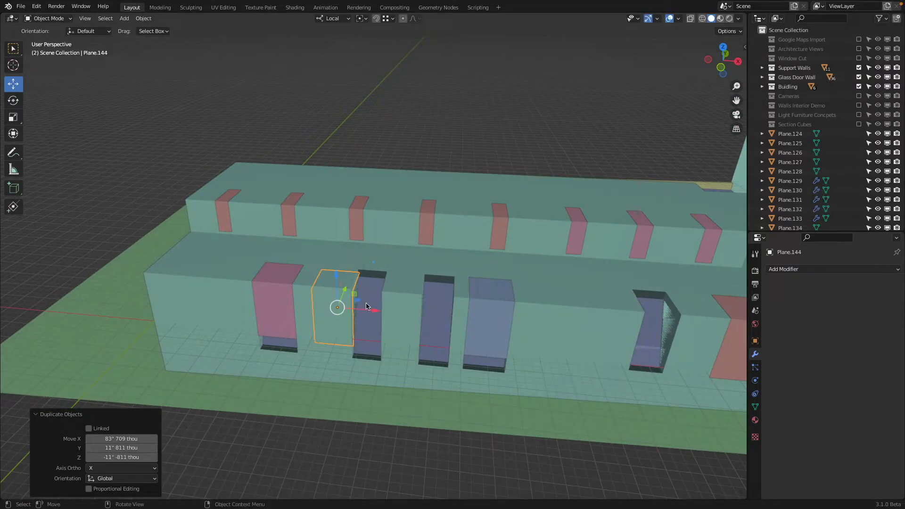
{"action": "key", "text": "g"}
{"action": "key", "text": "x"}
{"action": "left_click", "coordinate": [398, 296]}
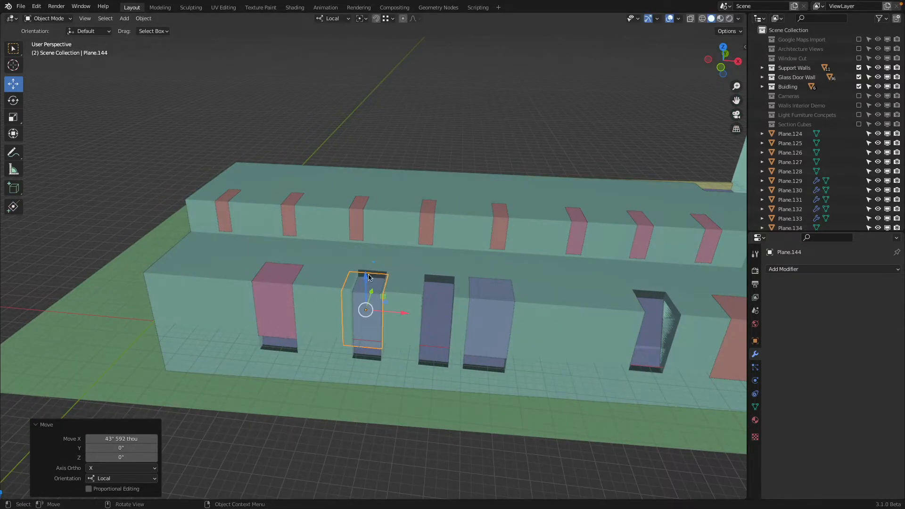
Step: Move the narrow opening's panel -11" 811 thou along local Y and duplicate it 98" 518 thou along X to the neighboring opening
{"action": "left_click_drag", "start_coordinate": [368, 275], "coordinate": [390, 299]}
{"action": "key", "text": "shift+d"}
{"action": "key", "text": "x"}
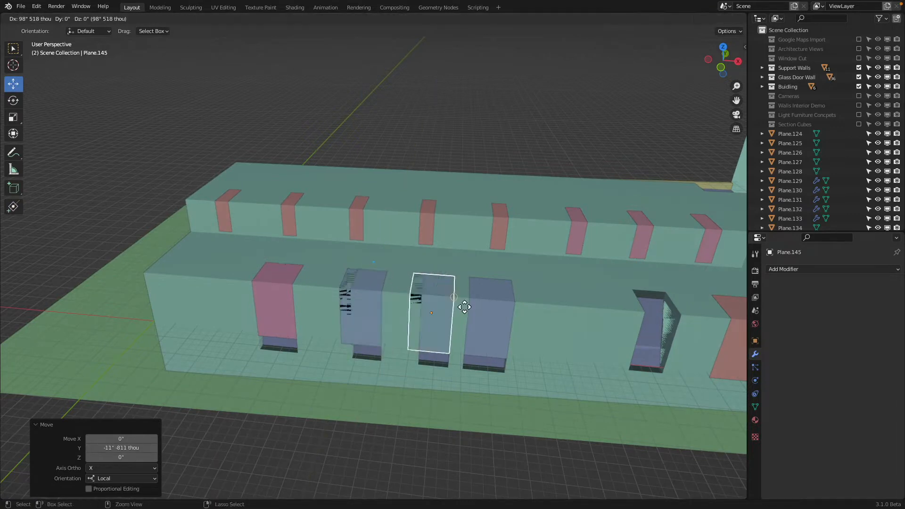
{"action": "left_click", "coordinate": [460, 306]}
Step: Select the four panels at the far end of the lower section and extend their bottom edges to the bottoms of the openings
{"action": "middle_click_drag", "start_coordinate": [460, 307], "coordinate": [395, 304]}
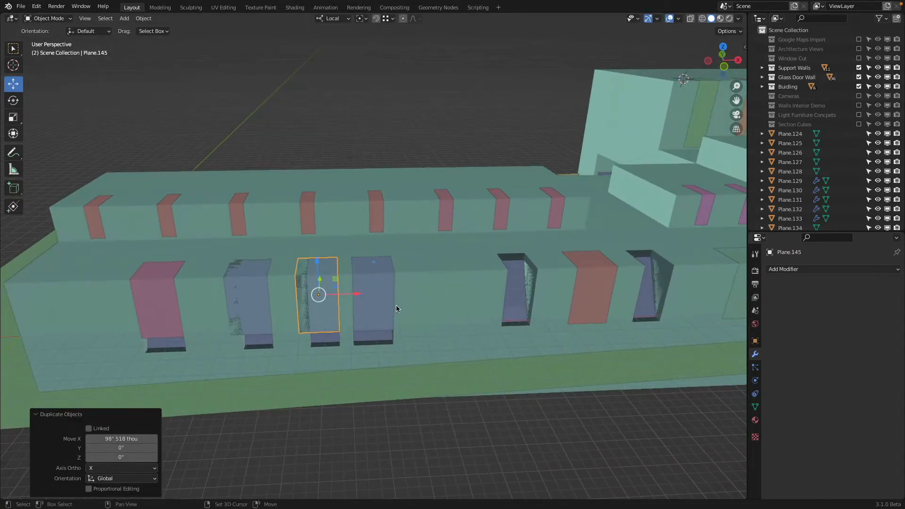
{"action": "left_click", "coordinate": [375, 320], "text": "shift"}
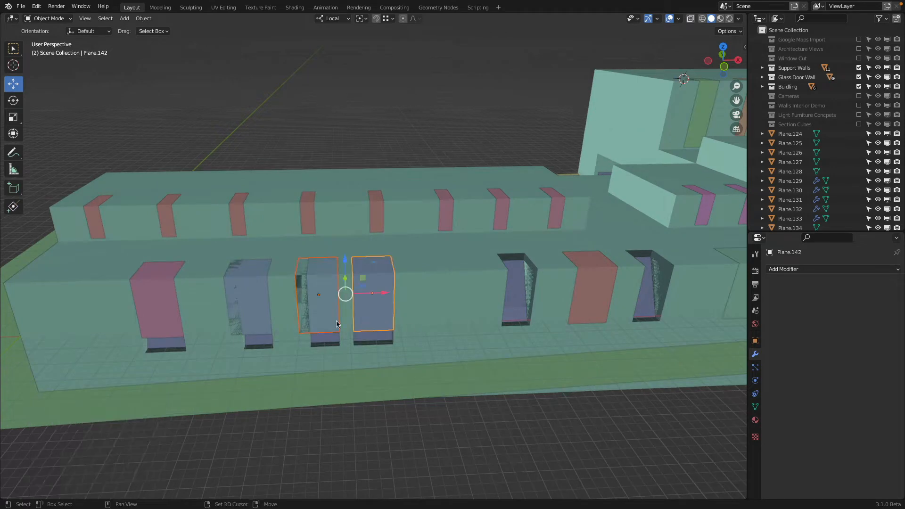
{"action": "left_click", "coordinate": [235, 319], "text": "shift"}
{"action": "left_click", "coordinate": [170, 315], "text": "shift"}
{"action": "middle_click_drag", "start_coordinate": [169, 315], "coordinate": [176, 316]}
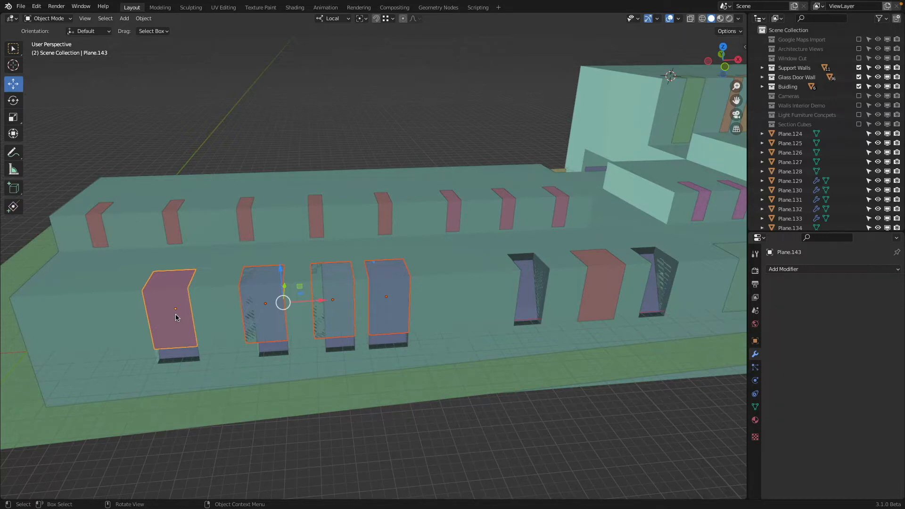
{"action": "key", "text": "KP_1"}
{"action": "left_click", "coordinate": [49, 18]}
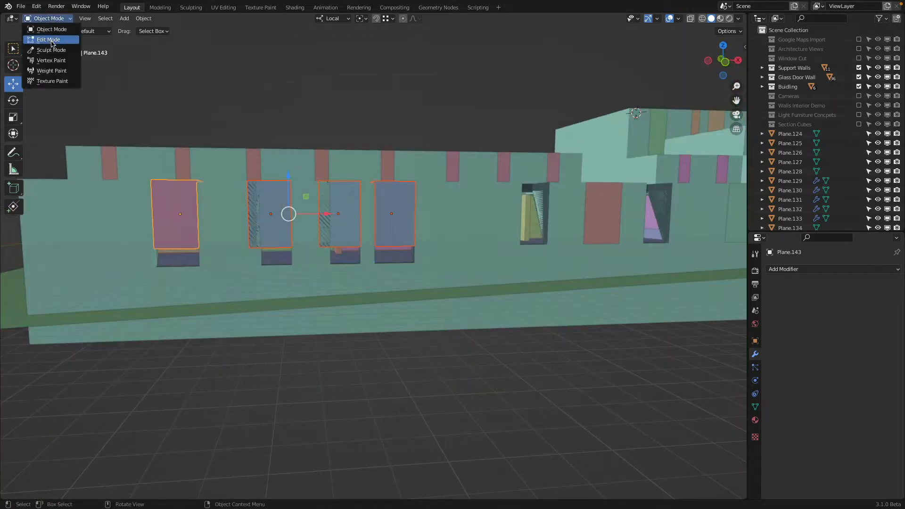
{"action": "left_click", "coordinate": [50, 40]}
{"action": "middle_click_drag", "start_coordinate": [266, 315], "coordinate": [265, 315]}
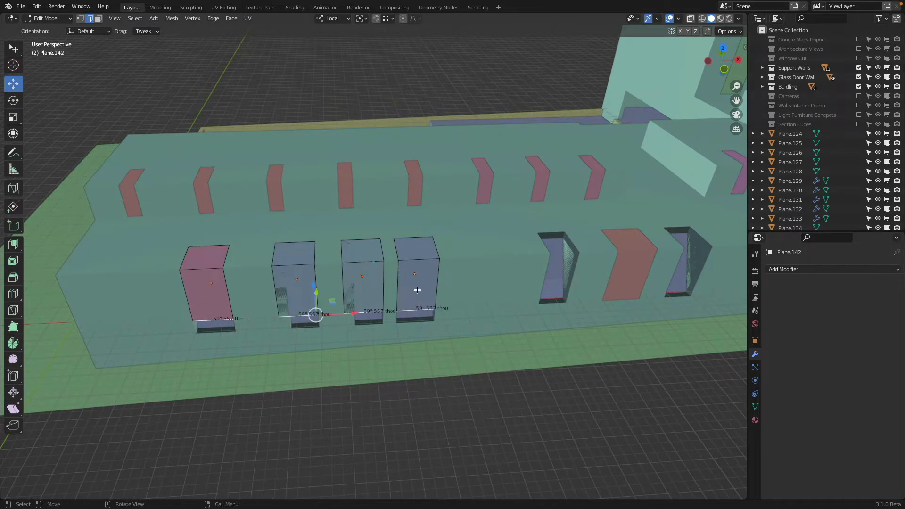
{"action": "left_click_drag", "start_coordinate": [314, 285], "coordinate": [427, 325]}
{"action": "middle_click_drag", "start_coordinate": [370, 311], "coordinate": [455, 299], "text": "shift"}
Step: Move the overhanging side edges of the two middle panels along local X to fit their narrow openings
{"action": "left_click", "coordinate": [356, 242]}
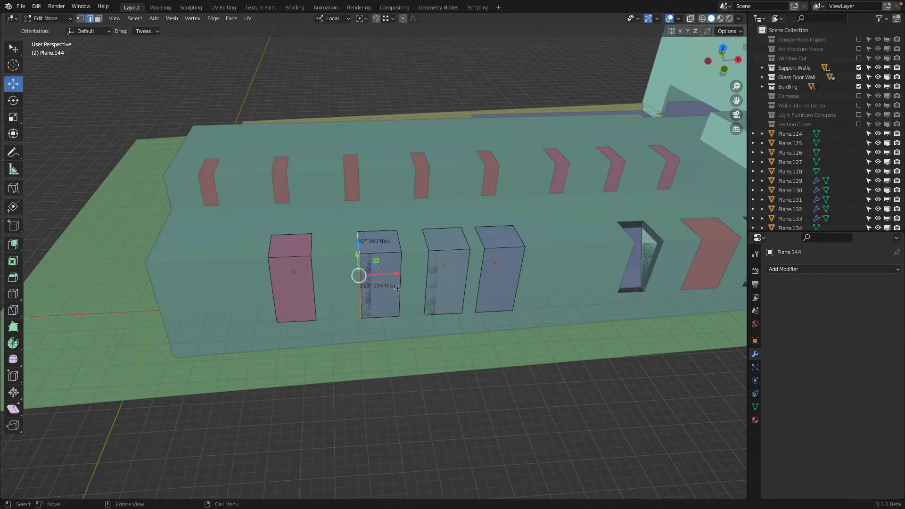
{"action": "left_click_drag", "start_coordinate": [398, 276], "coordinate": [446, 250]}
{"action": "left_click", "coordinate": [433, 267]}
{"action": "middle_click_drag", "start_coordinate": [446, 250], "coordinate": [378, 258]}
{"action": "key", "text": "Tab"}
Step: Duplicate the lone wide red panel by -102" 322 thou along X, and duplicate that copy 187" 173 thou to the opening beyond
{"action": "left_click", "coordinate": [477, 265]}
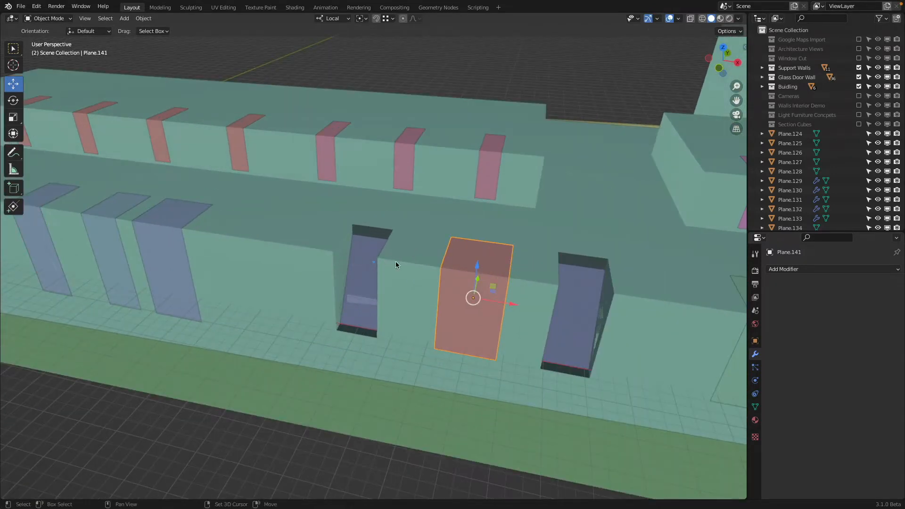
{"action": "key", "text": "shift+d"}
{"action": "key", "text": "x"}
{"action": "left_click", "coordinate": [334, 257]}
{"action": "key", "text": "shift+d"}
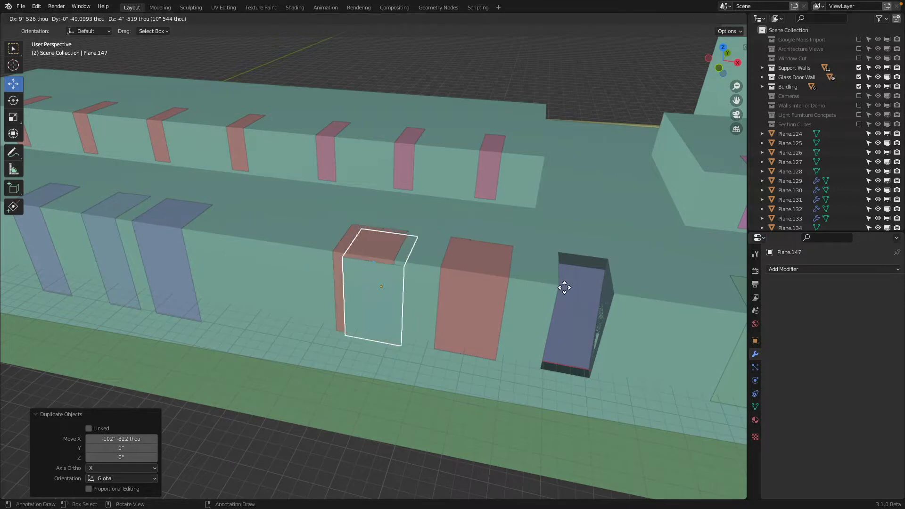
{"action": "left_click", "coordinate": [621, 297]}
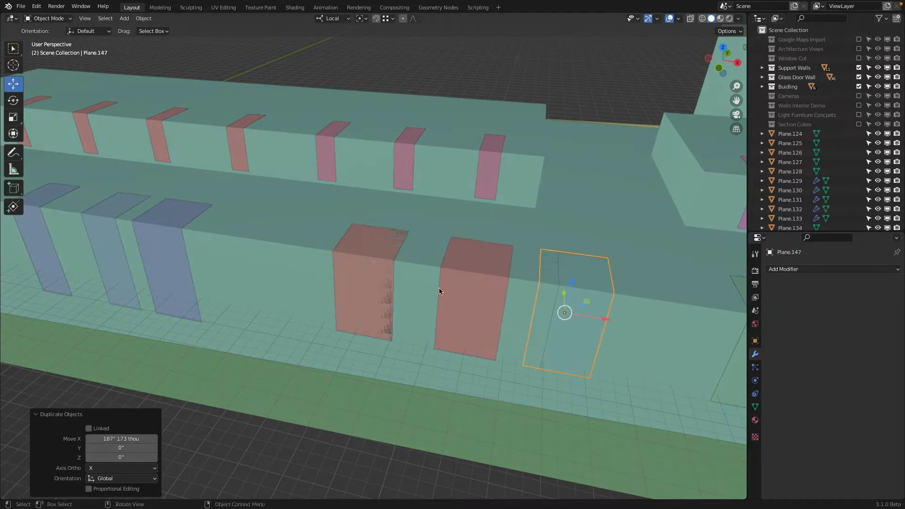
Step: Fit both red panel copies to their narrow openings by moving their overhanging side edges along local X
{"action": "left_click", "coordinate": [368, 282], "text": "shift"}
{"action": "key", "text": "Tab"}
{"action": "left_click", "coordinate": [536, 304], "text": "shift"}
{"action": "key", "text": "g"}
{"action": "key", "text": "x"}
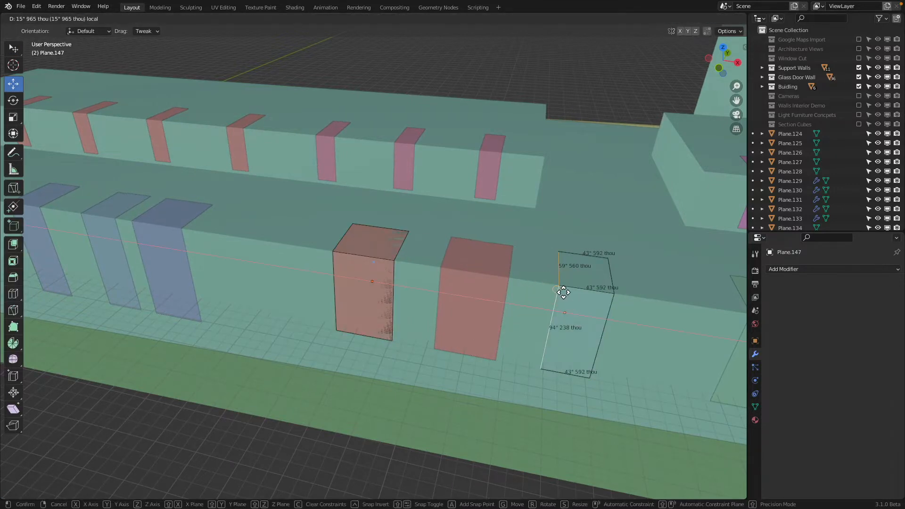
{"action": "left_click", "coordinate": [562, 291]}
{"action": "left_click", "coordinate": [398, 252]}
{"action": "left_click", "coordinate": [400, 277], "text": "shift"}
{"action": "left_click_drag", "start_coordinate": [429, 292], "coordinate": [414, 281]}
{"action": "scroll", "coordinate": [497, 284], "scroll_direction": "down", "scroll_amount": 3}
{"action": "key", "text": "Tab"}
Step: Move the fold and bottom edges of the blue panel beside the building's corner panel 1" 351 thou along local Y
{"action": "middle_click_drag", "start_coordinate": [497, 284], "coordinate": [395, 279], "text": "shift"}
{"action": "scroll", "coordinate": [395, 279], "scroll_direction": "down", "scroll_amount": 4}
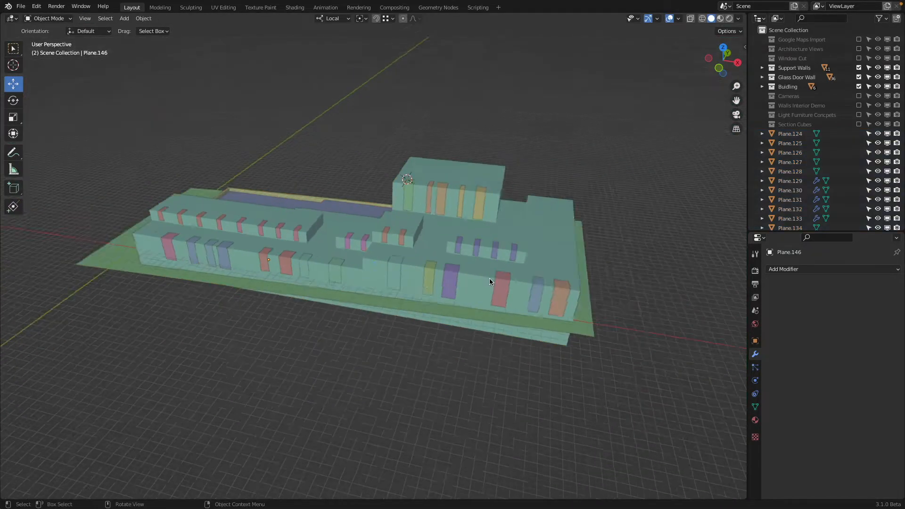
{"action": "middle_click_drag", "start_coordinate": [489, 278], "coordinate": [438, 281]}
{"action": "scroll", "coordinate": [438, 281], "scroll_direction": "up", "scroll_amount": 6}
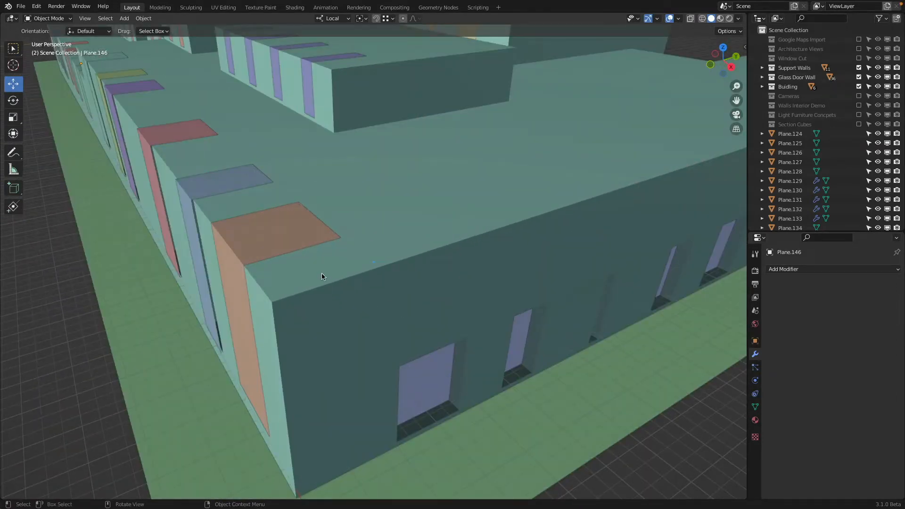
{"action": "middle_click_drag", "start_coordinate": [360, 244], "coordinate": [365, 219]}
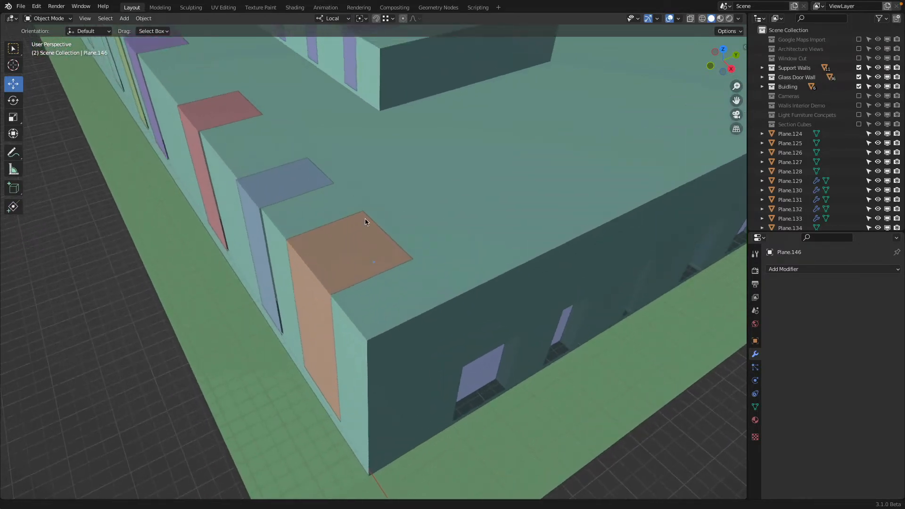
{"action": "scroll", "coordinate": [307, 191], "scroll_direction": "up", "scroll_amount": 1}
{"action": "middle_click_drag", "start_coordinate": [307, 190], "coordinate": [330, 215], "text": "shift"}
{"action": "left_click", "coordinate": [316, 255]}
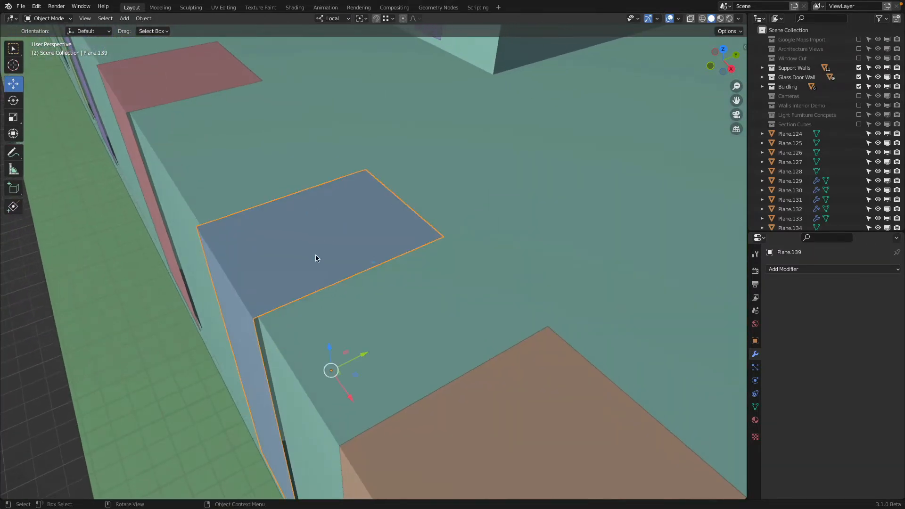
{"action": "scroll", "coordinate": [302, 245], "scroll_direction": "down", "scroll_amount": 4}
{"action": "scroll", "coordinate": [279, 229], "scroll_direction": "up", "scroll_amount": 5}
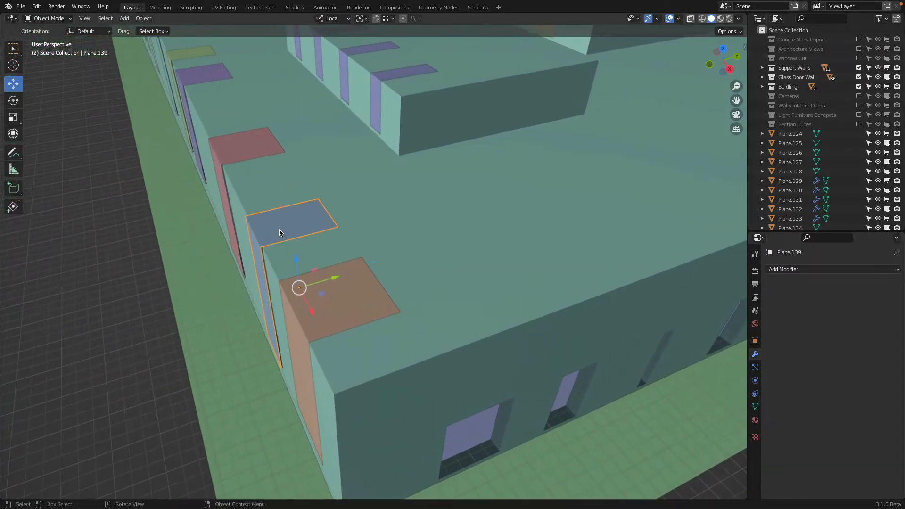
{"action": "scroll", "coordinate": [276, 230], "scroll_direction": "down", "scroll_amount": 4}
{"action": "scroll", "coordinate": [320, 273], "scroll_direction": "up", "scroll_amount": 2}
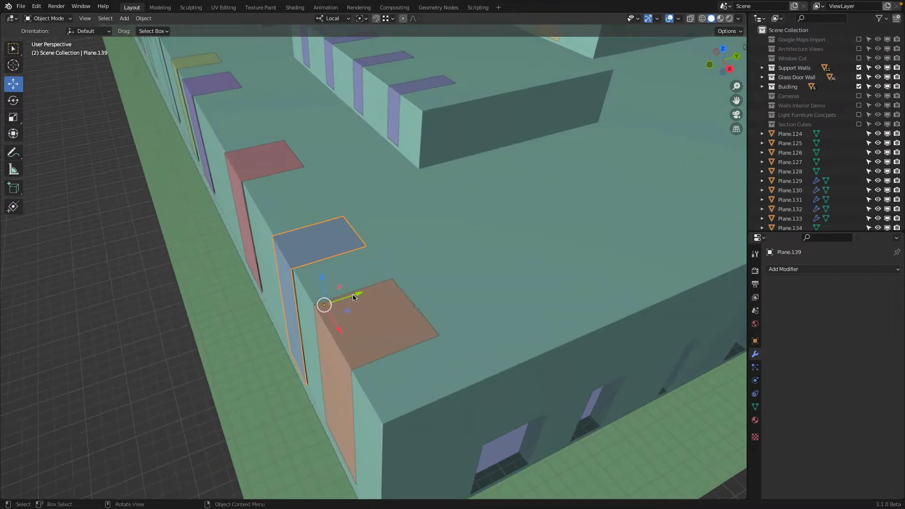
{"action": "left_click_drag", "start_coordinate": [355, 297], "coordinate": [372, 249]}
{"action": "key", "text": "Tab"}
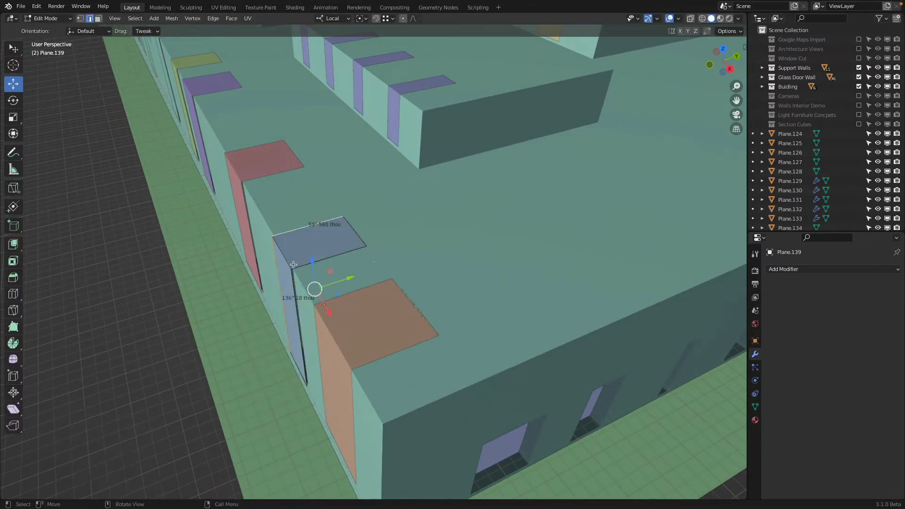
{"action": "left_click_drag", "start_coordinate": [327, 306], "coordinate": [300, 274]}
{"action": "middle_click_drag", "start_coordinate": [226, 188], "coordinate": [202, 123], "text": "shift"}
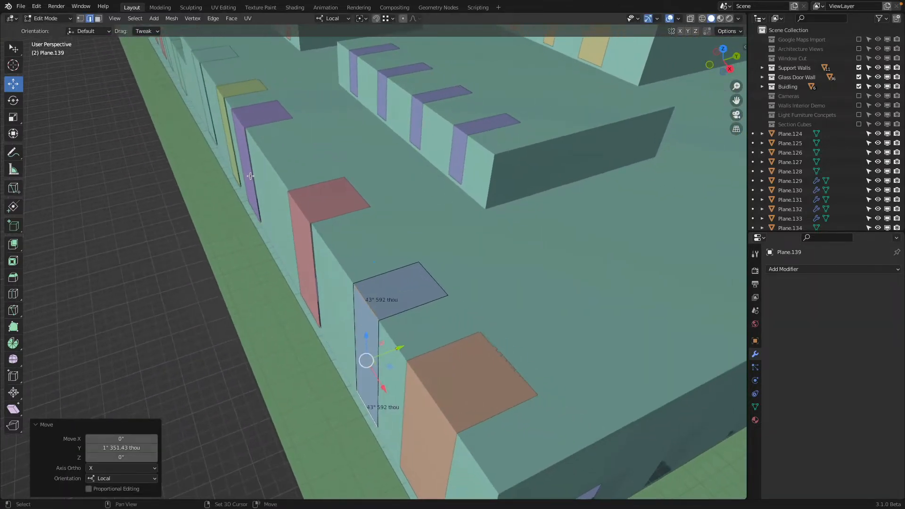
Step: Move the fold and bottom edges of the taller section's red panel 1" 351 thou along local Y
{"action": "key", "text": "Tab"}
{"action": "left_click", "coordinate": [321, 208]}
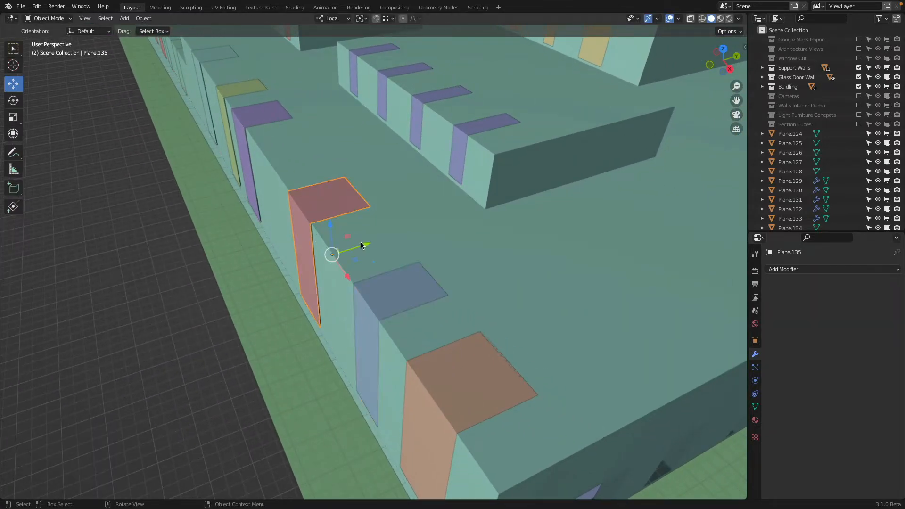
{"action": "key", "text": "Tab"}
{"action": "left_click", "coordinate": [307, 225]}
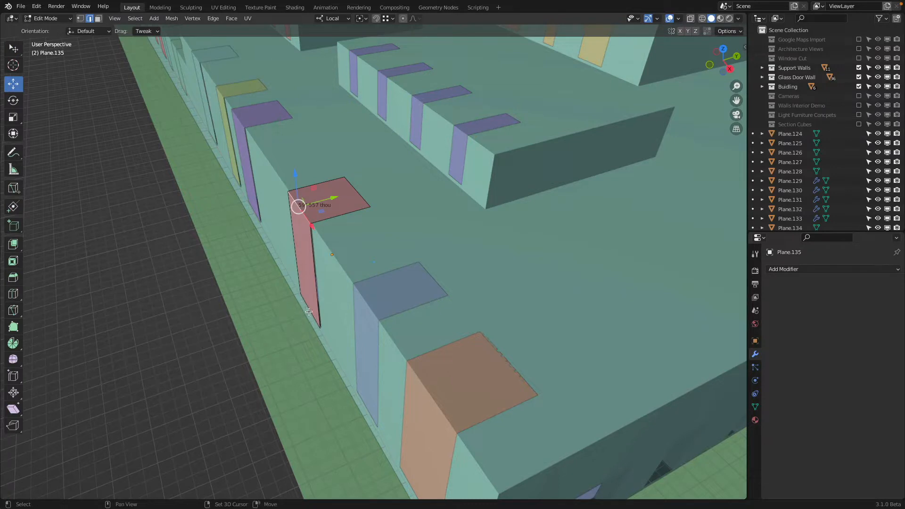
{"action": "left_click_drag", "start_coordinate": [342, 253], "coordinate": [325, 227]}
{"action": "middle_click_drag", "start_coordinate": [231, 117], "coordinate": [426, 191], "text": "shift"}
{"action": "scroll", "coordinate": [427, 191], "scroll_direction": "up", "scroll_amount": 4}
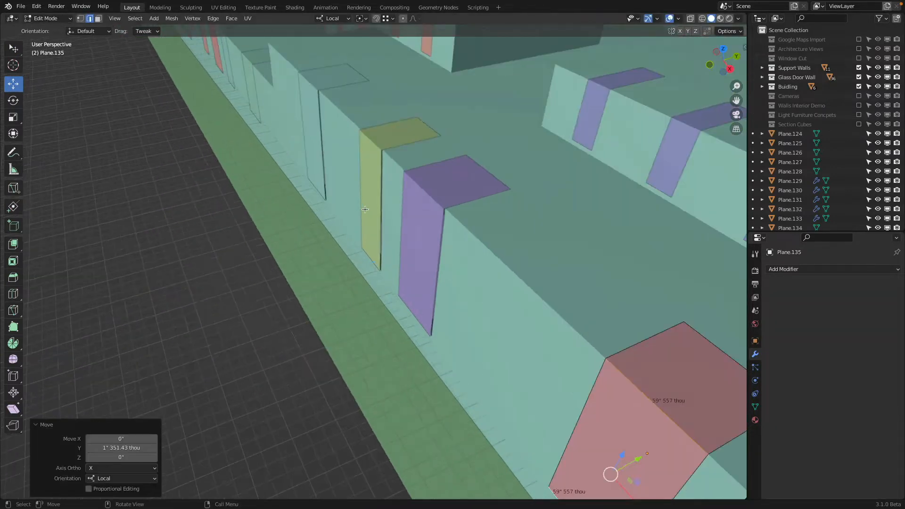
Step: Move the fold and bottom edges of the taller section's purple panel along local Y, flush with the facade
{"action": "key", "text": "Tab"}
{"action": "left_click", "coordinate": [427, 190]}
{"action": "key", "text": "Tab"}
{"action": "left_click", "coordinate": [413, 312]}
{"action": "left_click", "coordinate": [430, 196], "text": "shift"}
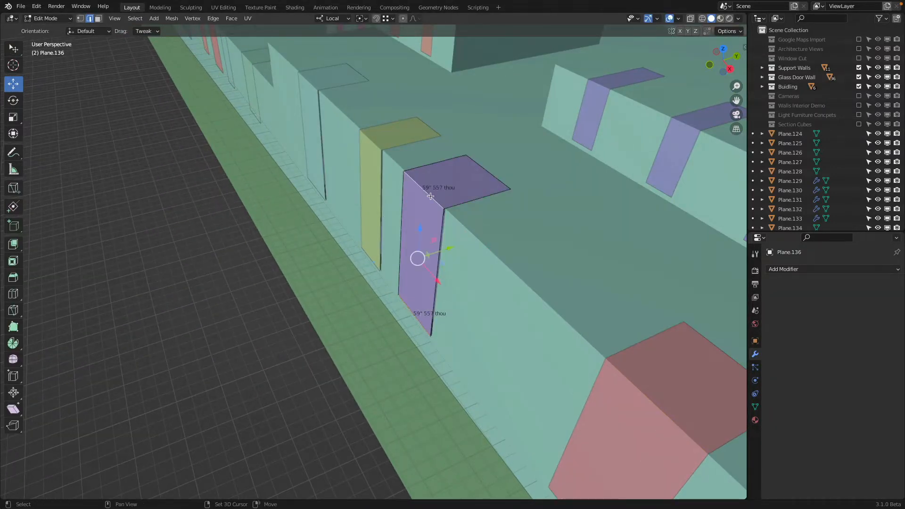
{"action": "left_click_drag", "start_coordinate": [452, 247], "coordinate": [445, 212], "text": "ctrl"}
Step: Move the fold and bottom edges of the narrow yellow panel along local Y, flush with the facade
{"action": "key", "text": "Tab"}
{"action": "left_click", "coordinate": [373, 150]}
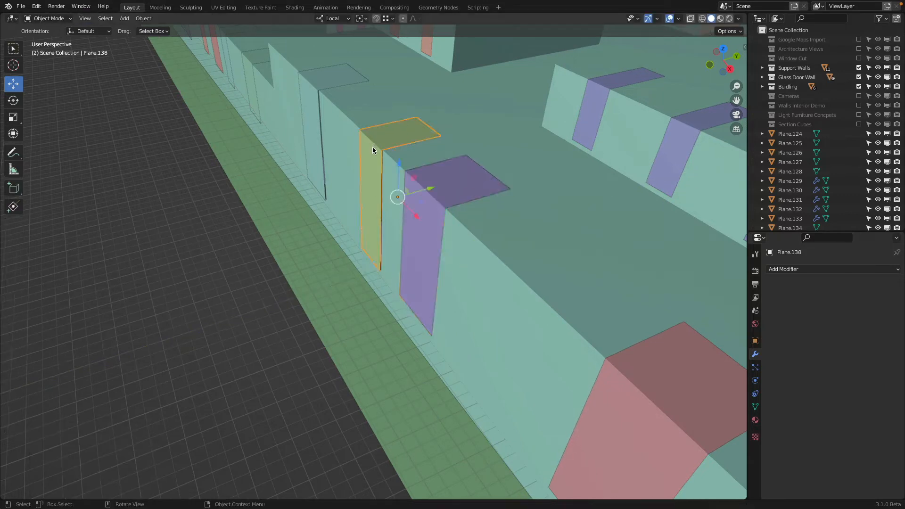
{"action": "key", "text": "Tab"}
{"action": "left_click", "coordinate": [370, 141]}
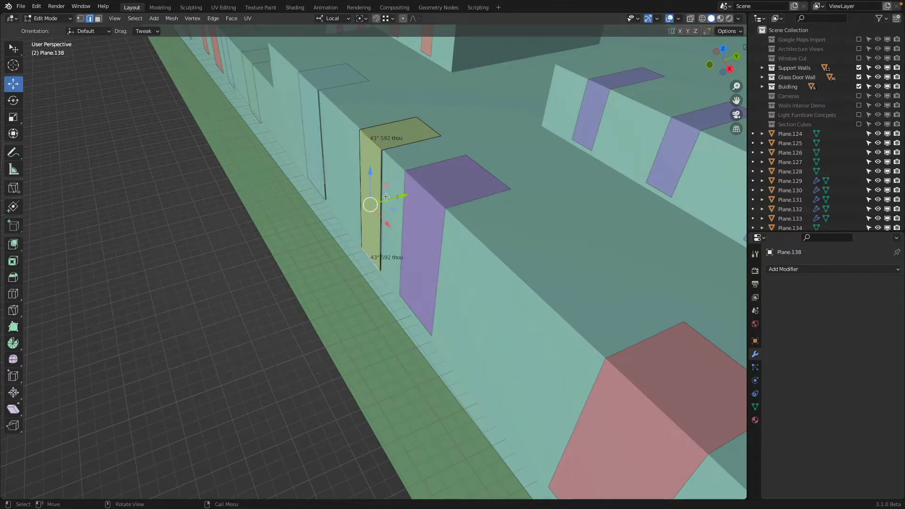
{"action": "left_click_drag", "start_coordinate": [402, 193], "coordinate": [383, 158], "text": "ctrl"}
{"action": "middle_click_drag", "start_coordinate": [420, 115], "coordinate": [515, 235], "text": "shift"}
Step: Move the fold and bottom edges of the taller section's last wide teal panel 1" 351 thou along local Y
{"action": "key", "text": "Tab"}
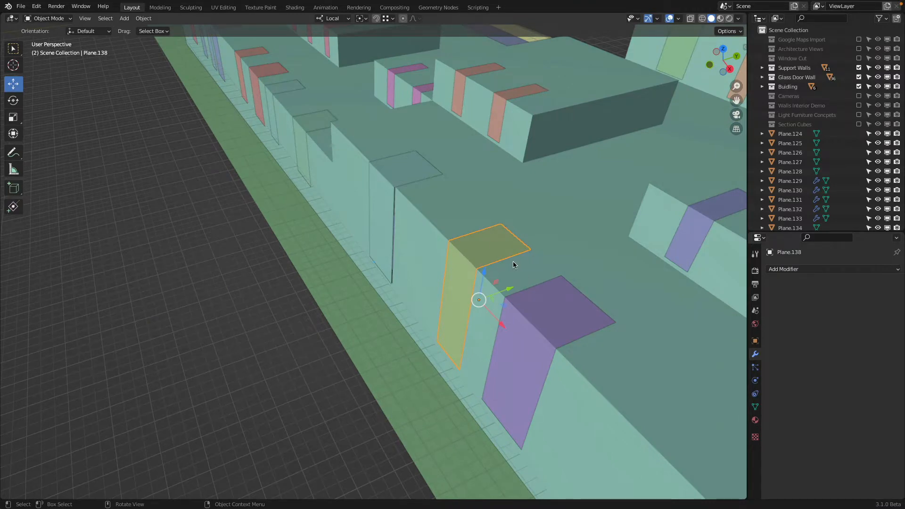
{"action": "scroll", "coordinate": [513, 261], "scroll_direction": "down", "scroll_amount": 8}
{"action": "scroll", "coordinate": [298, 242], "scroll_direction": "up", "scroll_amount": 10}
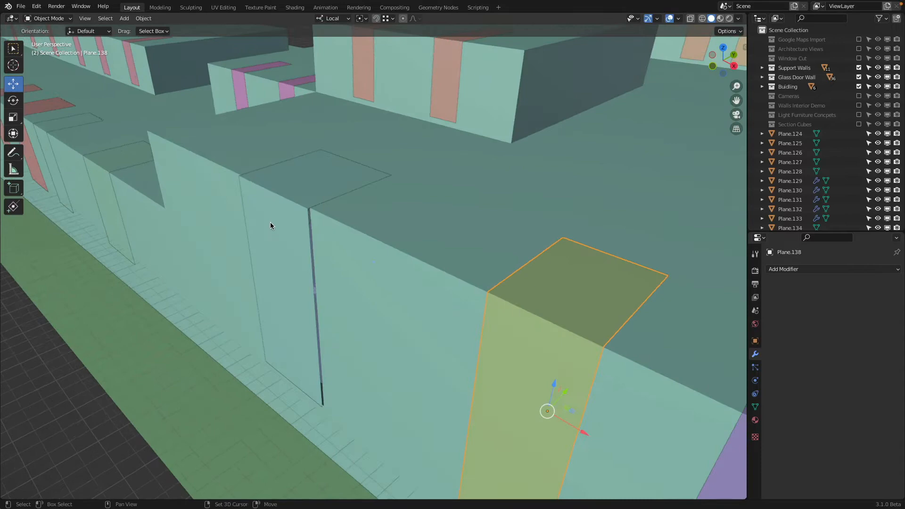
{"action": "left_click", "coordinate": [278, 214]}
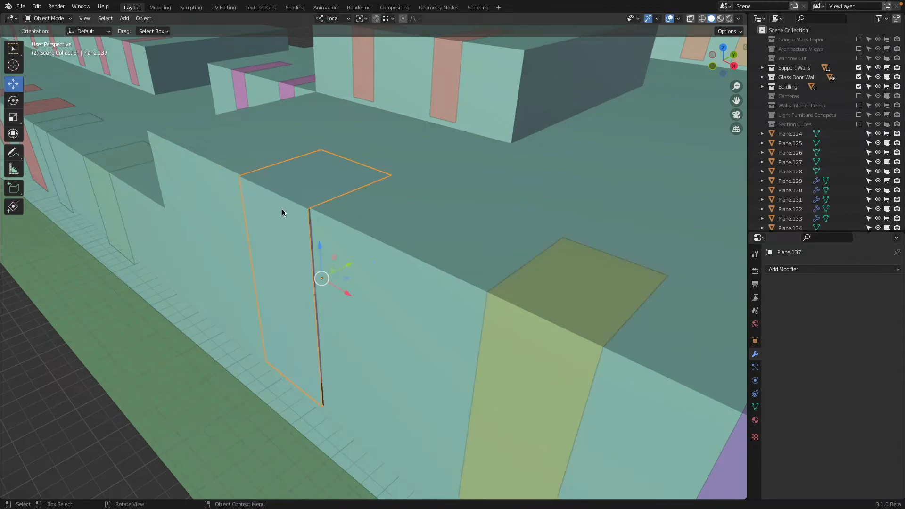
{"action": "key", "text": "Tab"}
{"action": "left_click_drag", "start_coordinate": [316, 283], "coordinate": [313, 212]}
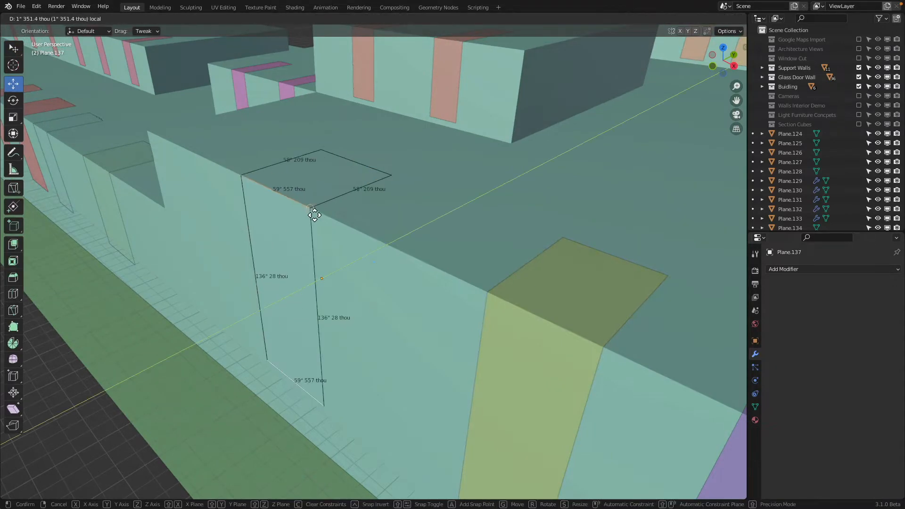
Step: Adjust the orange corner panel's rear roof edge along local Y to fit the end of its opening
{"action": "scroll", "coordinate": [313, 213], "scroll_direction": "down", "scroll_amount": 6}
{"action": "scroll", "coordinate": [396, 297], "scroll_direction": "up", "scroll_amount": 6}
{"action": "left_click", "coordinate": [387, 303]}
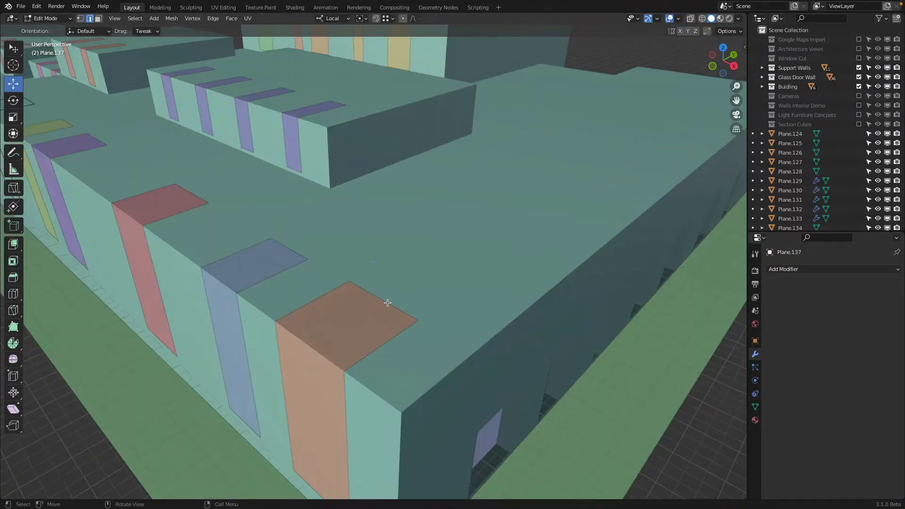
{"action": "left_click", "coordinate": [382, 299]}
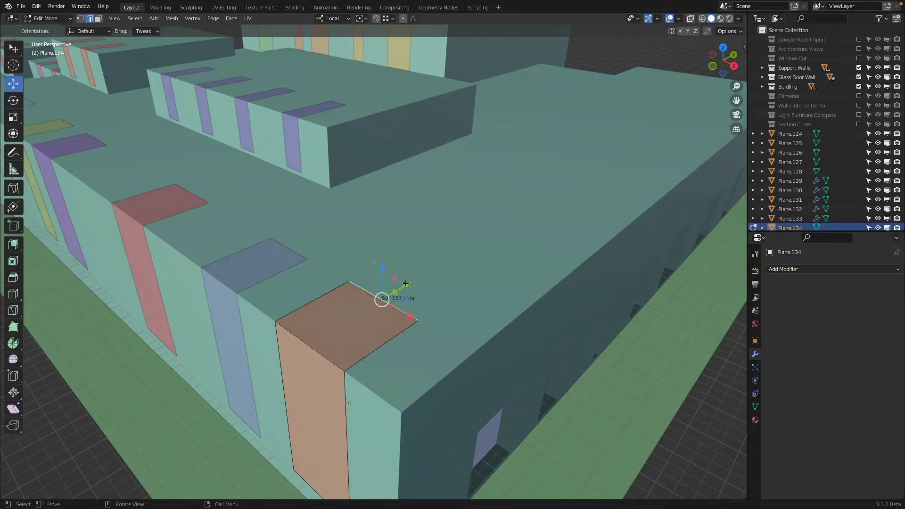
{"action": "left_click_drag", "start_coordinate": [405, 283], "coordinate": [419, 323]}
{"action": "scroll", "coordinate": [418, 322], "scroll_direction": "down", "scroll_amount": 6}
{"action": "key", "text": "Tab"}
Step: Set the origins of the taller section's six folded window panels to their geometry and clear the selection
{"action": "middle_click_drag", "start_coordinate": [325, 290], "coordinate": [379, 310]}
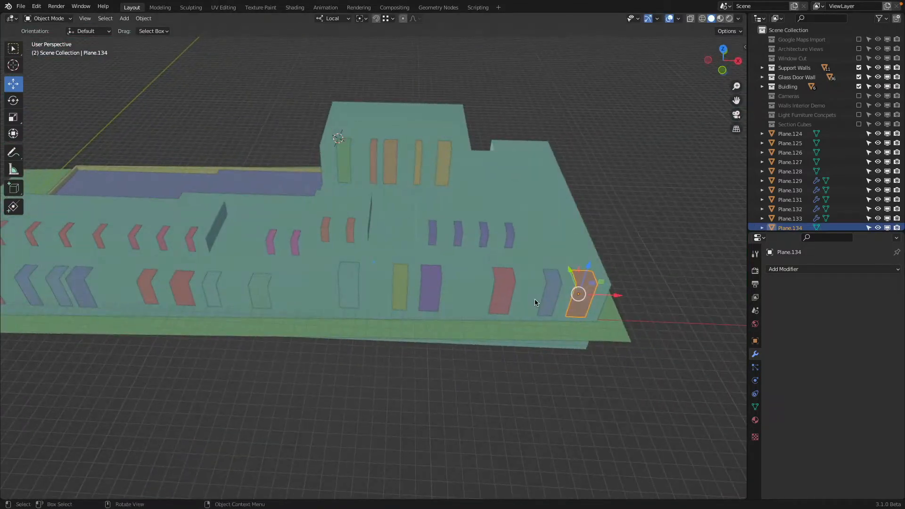
{"action": "left_click", "coordinate": [547, 278], "text": "shift"}
{"action": "left_click", "coordinate": [508, 279], "text": "shift"}
{"action": "left_click_drag", "start_coordinate": [431, 279], "coordinate": [424, 278], "text": "shift"}
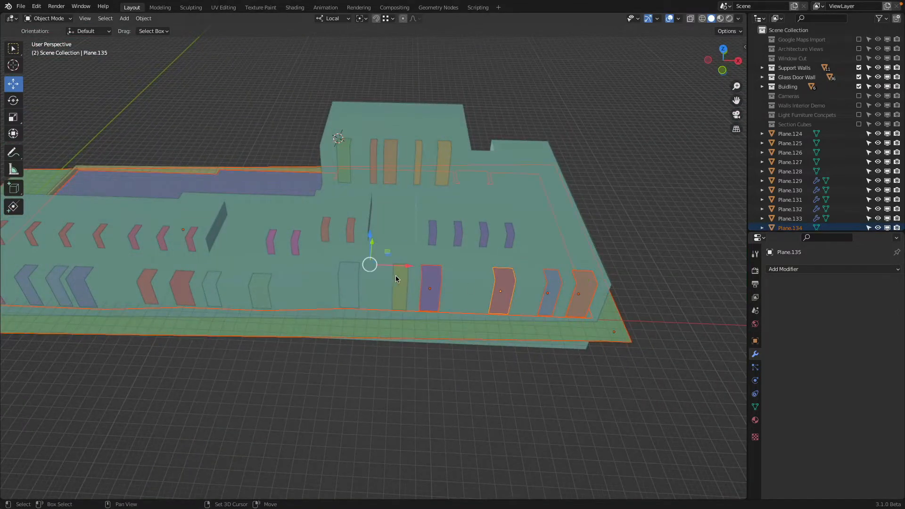
{"action": "key", "text": "b"}
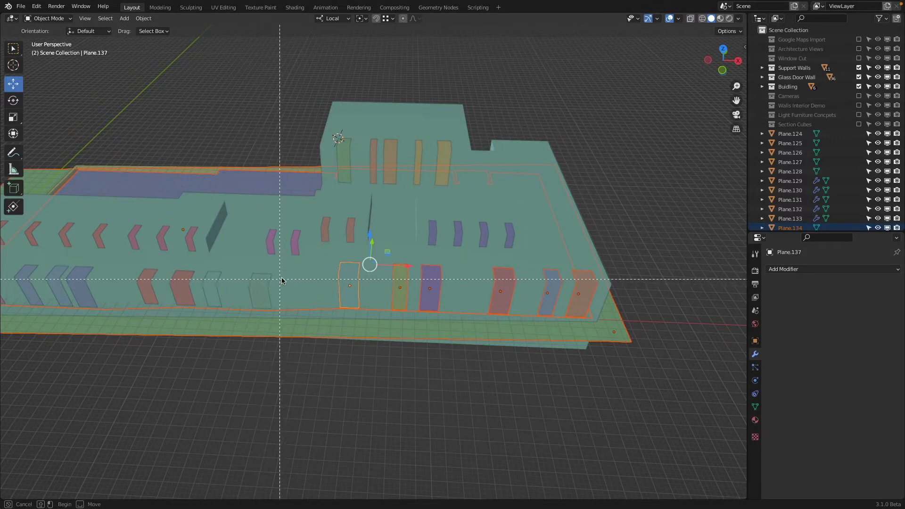
{"action": "middle_click_drag", "start_coordinate": [284, 269], "coordinate": [330, 414]}
{"action": "middle_click_drag", "start_coordinate": [434, 380], "coordinate": [386, 376], "text": "shift"}
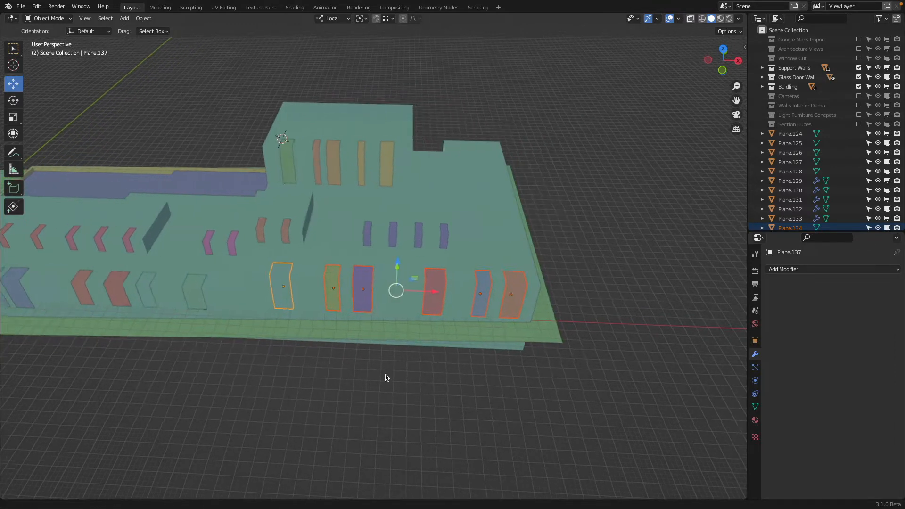
{"action": "right_click", "coordinate": [434, 278]}
{"action": "mouse_move", "coordinate": [444, 282]}
{"action": "left_click", "coordinate": [488, 289]}
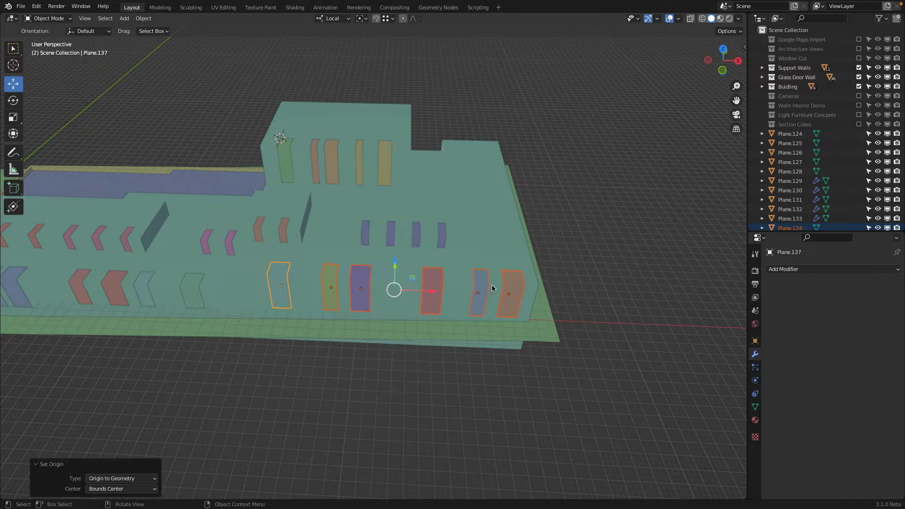
{"action": "middle_click_drag", "start_coordinate": [491, 285], "coordinate": [462, 310]}
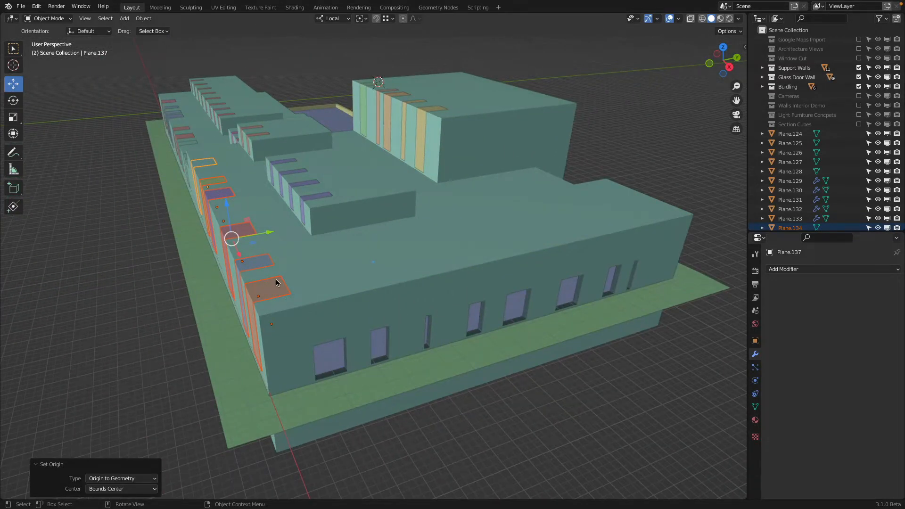
{"action": "key", "text": "alt+a"}
Step: Place the 3D cursor on the end wall beside its first window opening and add a 24" plane there
{"action": "scroll", "coordinate": [305, 352], "scroll_direction": "up", "scroll_amount": 2}
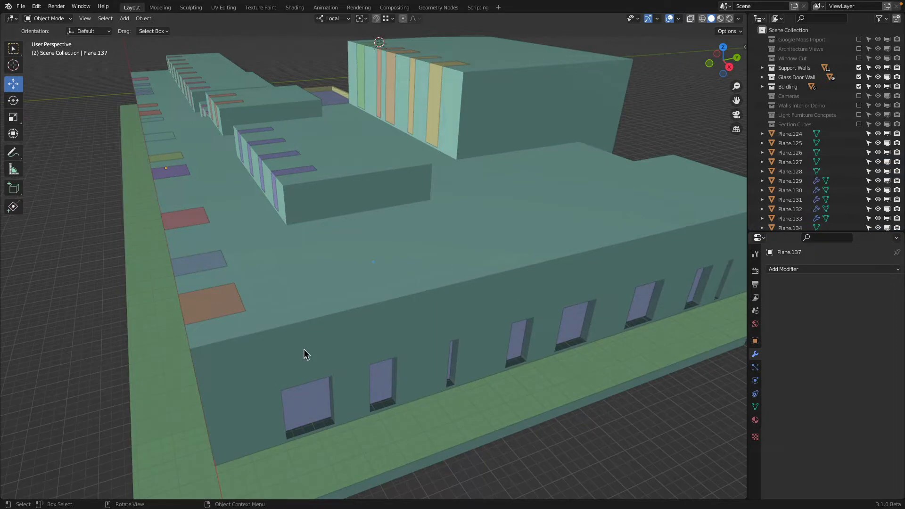
{"action": "mouse_move", "coordinate": [388, 303]}
{"action": "middle_mouse_down"}
{"action": "mouse_move", "coordinate": [268, 298]}
{"action": "mouse_move", "coordinate": [389, 292]}
{"action": "middle_mouse_up"}
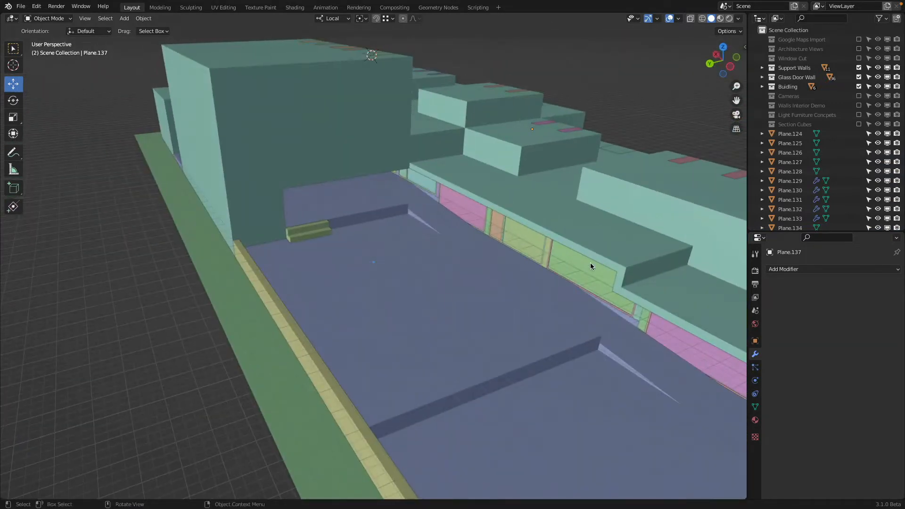
{"action": "middle_click_drag", "start_coordinate": [583, 268], "coordinate": [315, 305]}
{"action": "scroll", "coordinate": [315, 306], "scroll_direction": "up", "scroll_amount": 3}
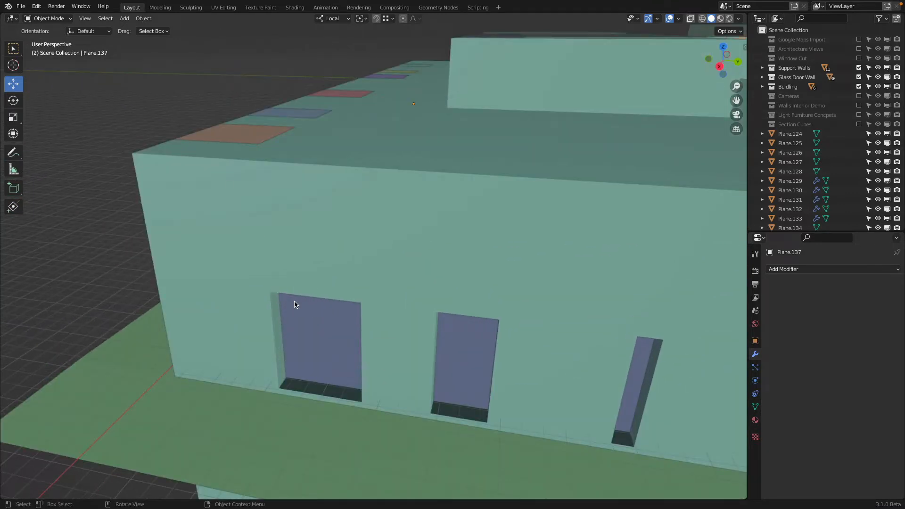
{"action": "scroll", "coordinate": [266, 297], "scroll_direction": "down", "scroll_amount": 4}
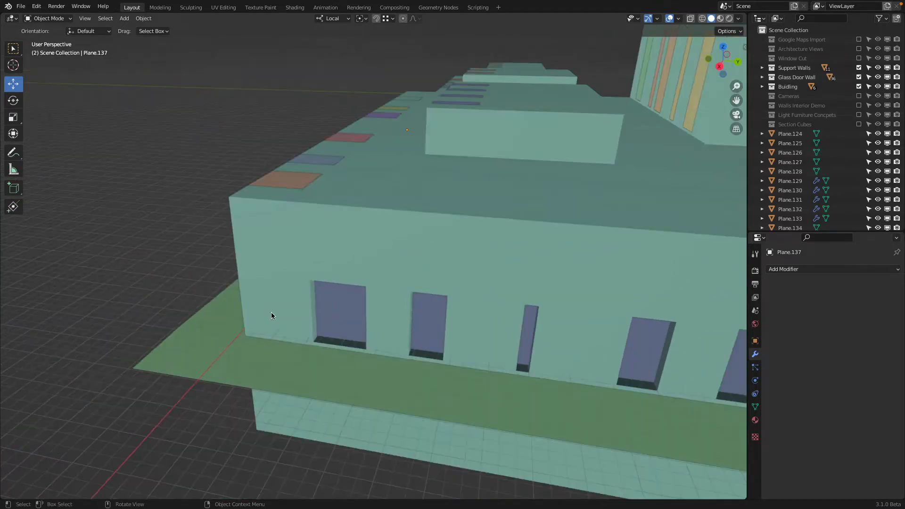
{"action": "left_click", "coordinate": [13, 65]}
{"action": "left_click_drag", "start_coordinate": [308, 260], "coordinate": [297, 306]}
{"action": "mouse_move", "coordinate": [348, 312]}
{"action": "middle_mouse_down"}
{"action": "mouse_move", "coordinate": [341, 314]}
{"action": "mouse_move", "coordinate": [370, 314]}
{"action": "mouse_move", "coordinate": [350, 308]}
{"action": "middle_mouse_up"}
{"action": "key", "text": "shift+a"}
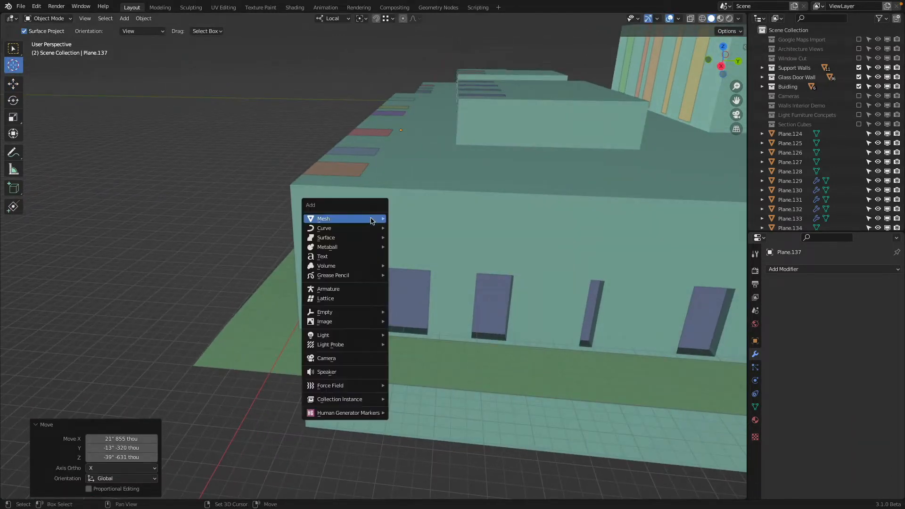
{"action": "mouse_move", "coordinate": [351, 218]}
{"action": "left_click", "coordinate": [421, 217]}
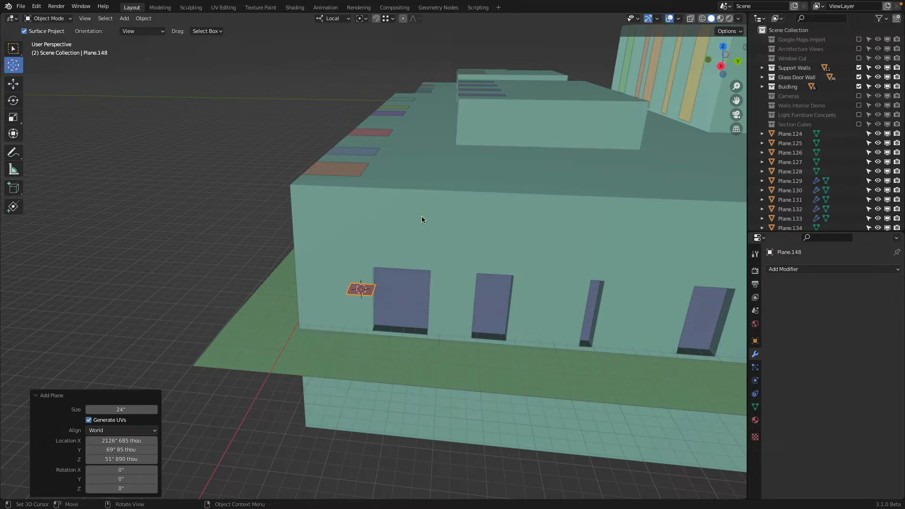
Step: Rotate the plane's mesh 90° about local Y and stretch it to about 55.6" by 70.4" to fill the end wall's first opening
{"action": "left_click", "coordinate": [56, 20]}
{"action": "left_click", "coordinate": [57, 38]}
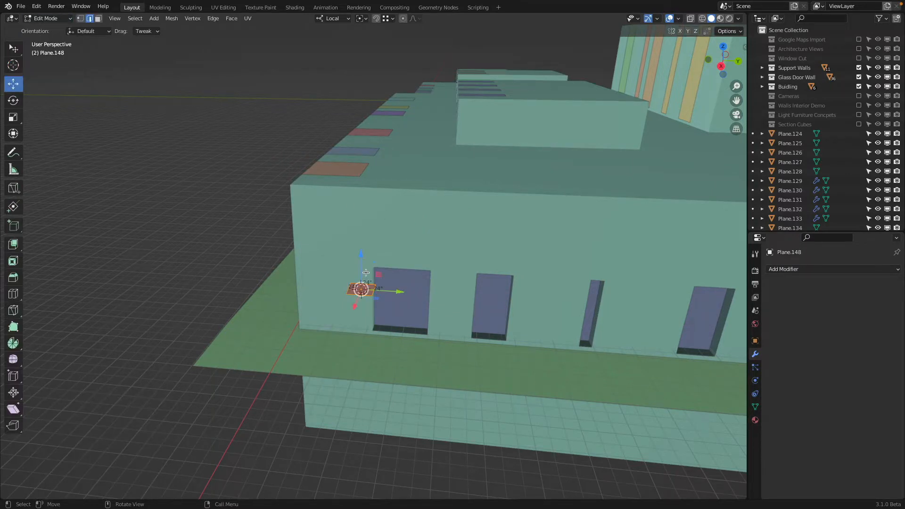
{"action": "type", "text": "ry90"}
{"action": "key", "text": "Return"}
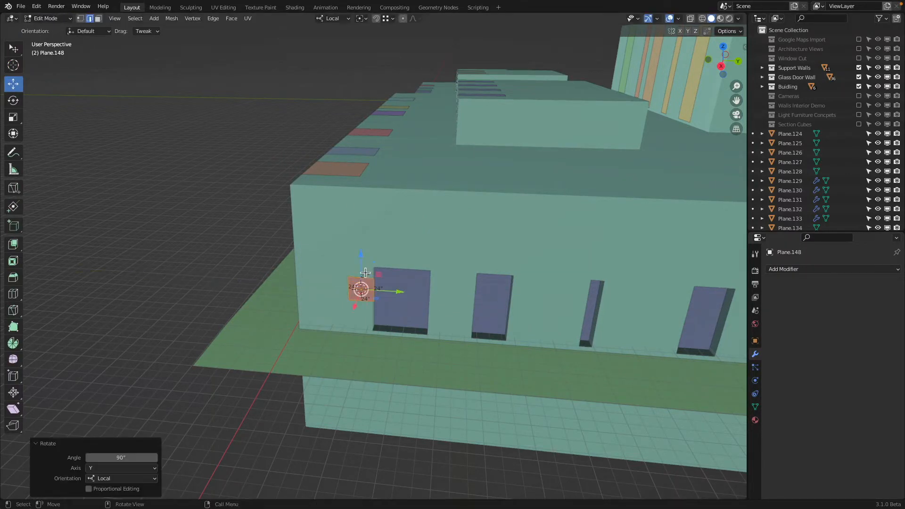
{"action": "scroll", "coordinate": [401, 268], "scroll_direction": "up", "scroll_amount": 2}
{"action": "left_click_drag", "start_coordinate": [398, 300], "coordinate": [454, 371]}
{"action": "left_click", "coordinate": [402, 309]}
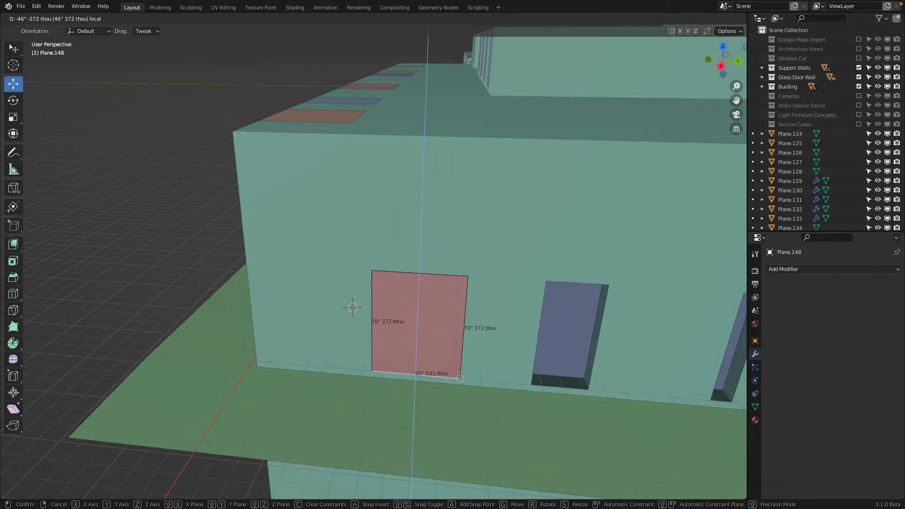
{"action": "scroll", "coordinate": [383, 307], "scroll_direction": "down", "scroll_amount": 5}
{"action": "key", "text": "Tab"}
Step: Set the origin of the end wall's first panel to its geometry
{"action": "right_click", "coordinate": [380, 291]}
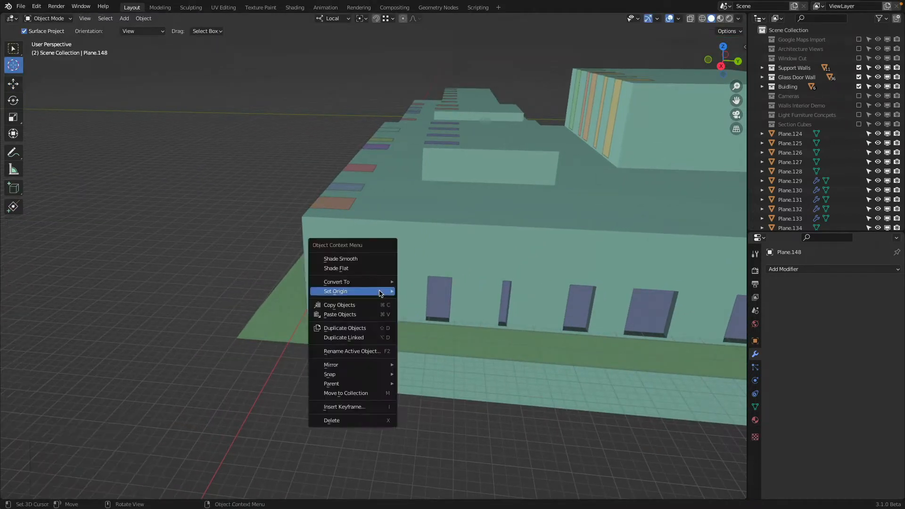
{"action": "mouse_move", "coordinate": [390, 291]}
{"action": "left_click", "coordinate": [425, 304]}
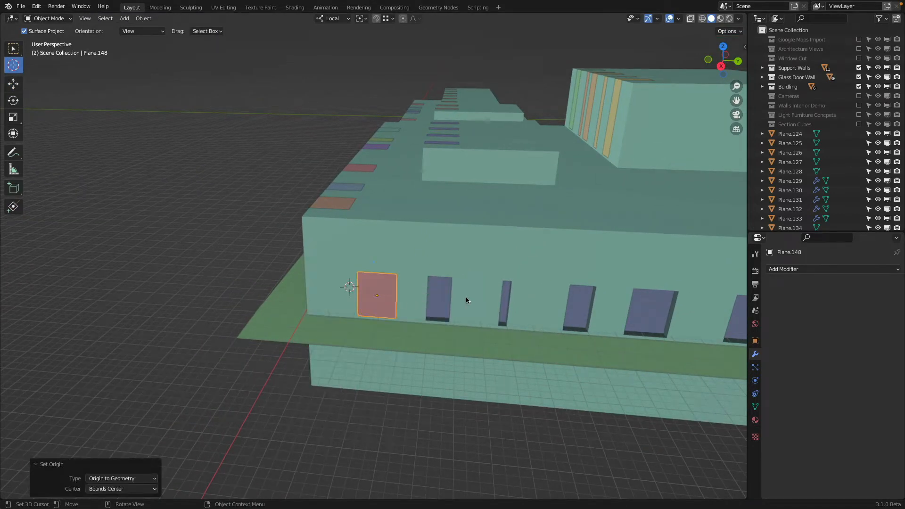
Step: Duplicate the panel 368" 487 thou along Y into the next wide opening, and that copy 125" 776 thou into the last wide opening
{"action": "middle_click_drag", "start_coordinate": [466, 296], "coordinate": [403, 287], "text": "shift"}
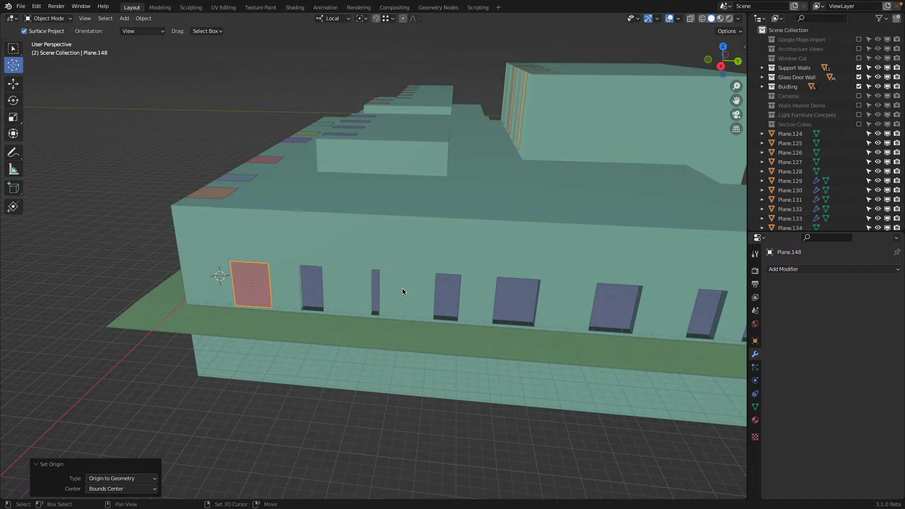
{"action": "key", "text": "shift+d"}
{"action": "left_click", "coordinate": [542, 292]}
{"action": "middle_click_drag", "start_coordinate": [575, 287], "coordinate": [489, 285]}
{"action": "key", "text": "shift+d"}
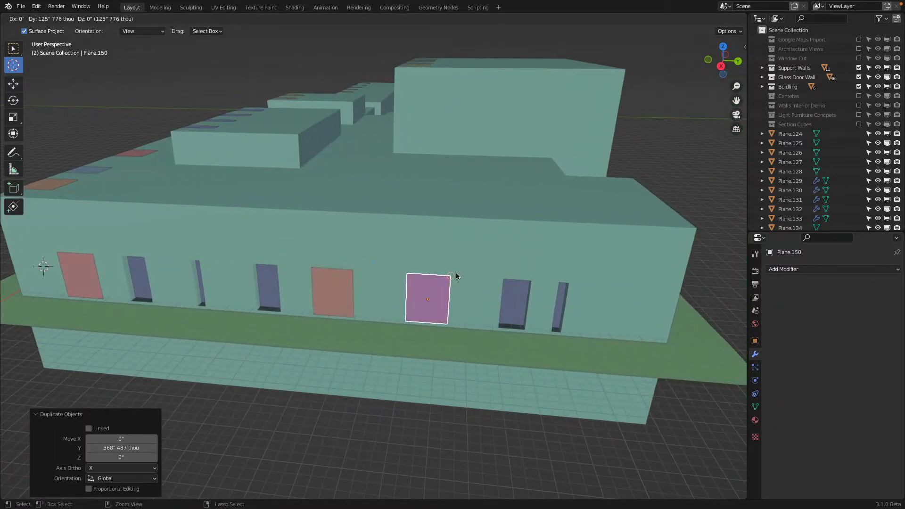
{"action": "left_click", "coordinate": [456, 272]}
{"action": "middle_click_drag", "start_coordinate": [409, 292], "coordinate": [479, 303], "text": "shift"}
{"action": "right_click", "coordinate": [486, 304], "text": "shift"}
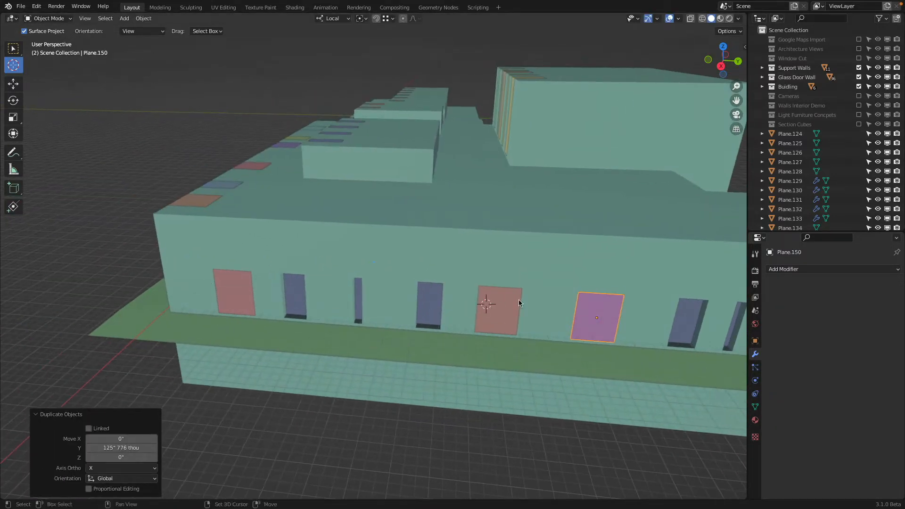
Step: Duplicate the last wide panel along Y into the adjacent narrower opening and move its near vertical edge inward to fit
{"action": "left_click", "coordinate": [14, 84]}
{"action": "middle_click_drag", "start_coordinate": [372, 199], "coordinate": [405, 254]}
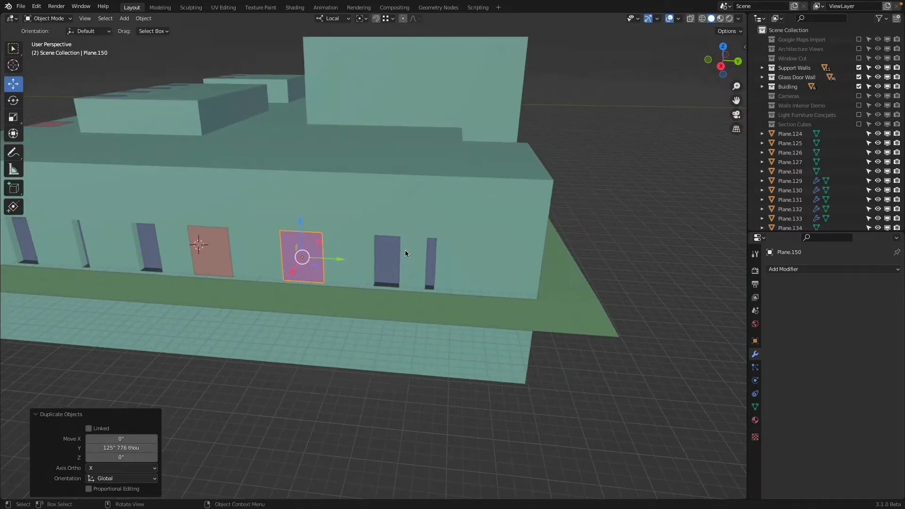
{"action": "scroll", "coordinate": [406, 252], "scroll_direction": "up", "scroll_amount": 2}
{"action": "key", "text": "shift+d"}
{"action": "key", "text": "y"}
{"action": "left_click", "coordinate": [418, 227]}
{"action": "key", "text": "Tab"}
{"action": "left_click", "coordinate": [348, 244]}
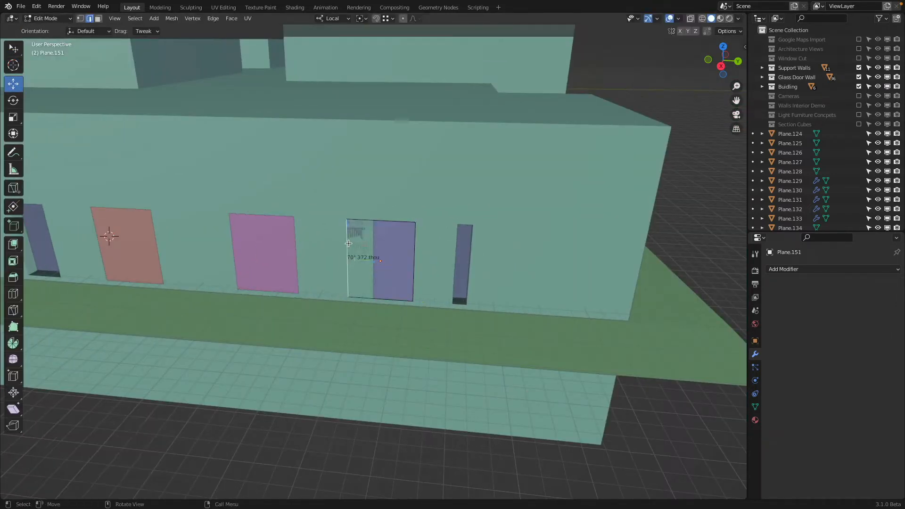
{"action": "left_click_drag", "start_coordinate": [347, 259], "coordinate": [374, 260]}
{"action": "key", "text": "Tab"}
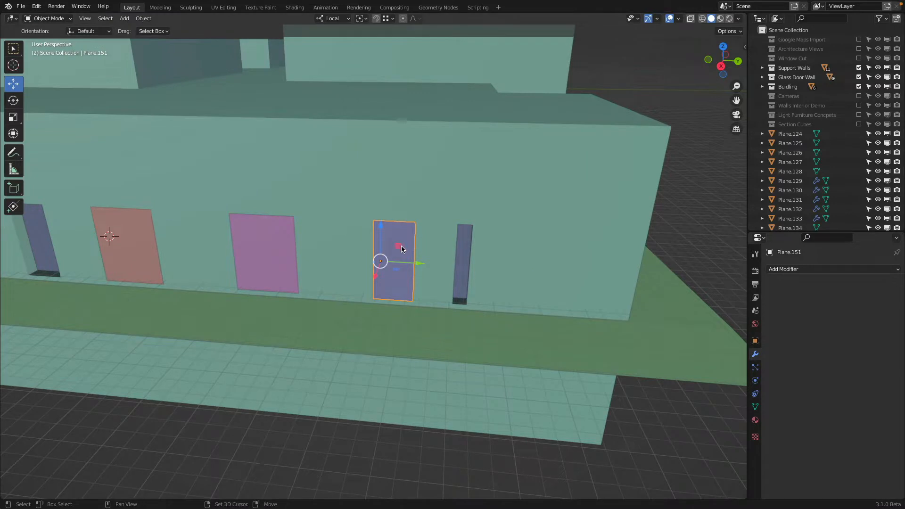
Step: Duplicate the narrower panel along Y to the slim opening near the wall's far corner and move its near edge inward to fit
{"action": "key", "text": "shift+d"}
{"action": "key", "text": "y"}
{"action": "left_click", "coordinate": [473, 230]}
{"action": "key", "text": "Tab"}
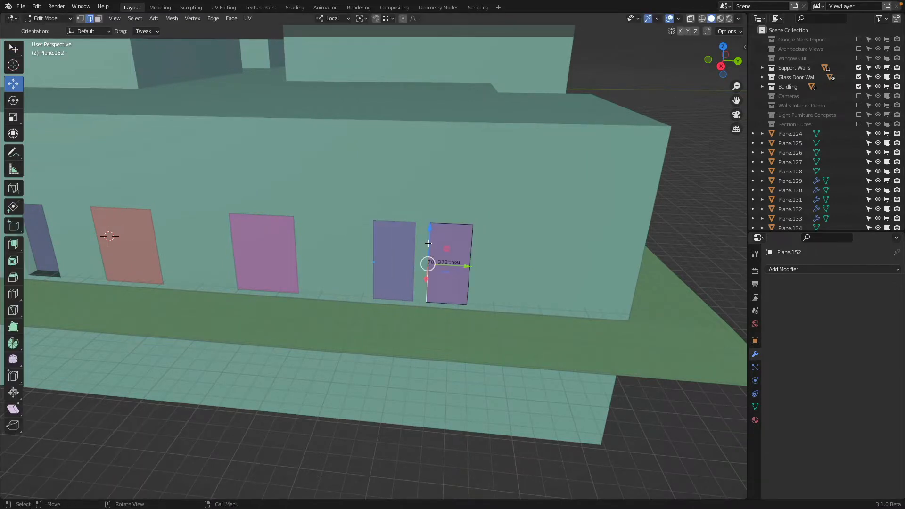
{"action": "left_click_drag", "start_coordinate": [428, 243], "coordinate": [455, 244]}
{"action": "key", "text": "Tab"}
{"action": "scroll", "coordinate": [423, 234], "scroll_direction": "down", "scroll_amount": 2}
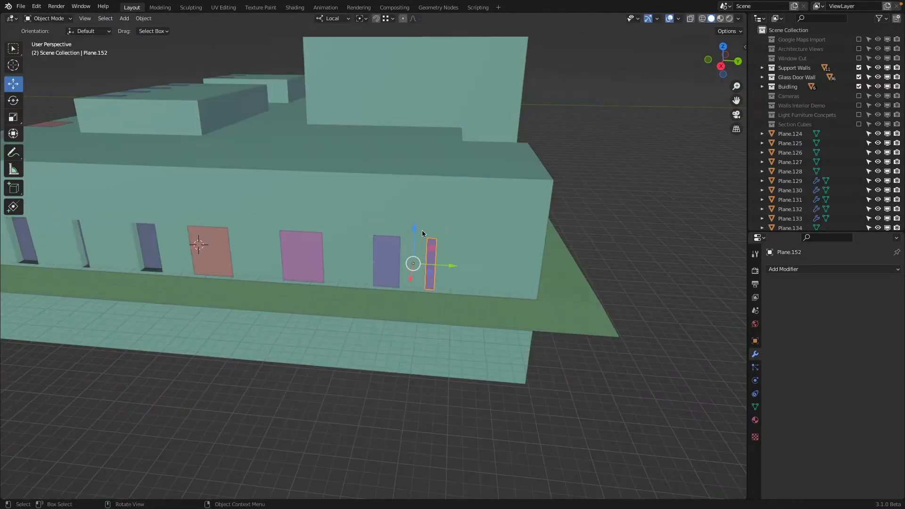
Step: Duplicate the slim panel along Y back into the end wall's other slim opening
{"action": "middle_click_drag", "start_coordinate": [422, 230], "coordinate": [556, 249]}
{"action": "key", "text": "shift+d"}
{"action": "key", "text": "y"}
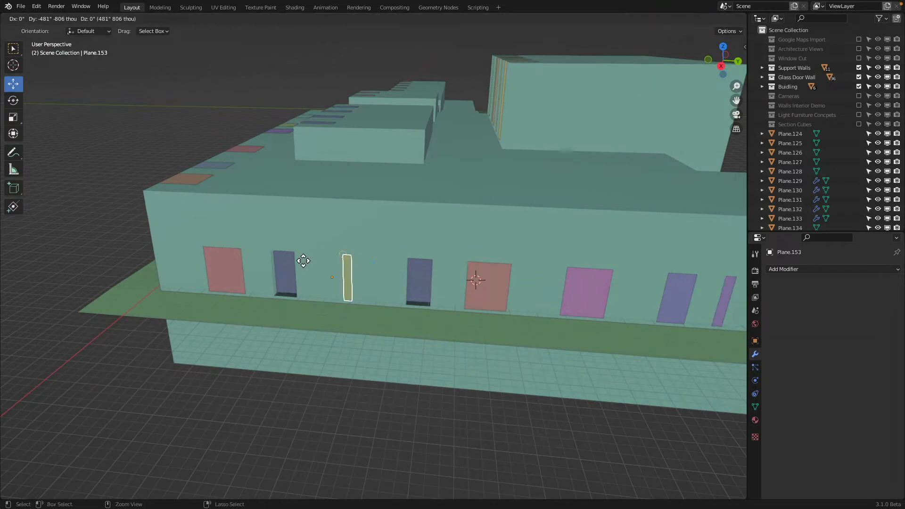
{"action": "left_click", "coordinate": [347, 259]}
Step: Duplicate the medium-width panel along Y into the end wall's fourth opening, and that copy -189" 599 thou into the second opening
{"action": "key", "text": "shift+d"}
{"action": "key", "text": "y"}
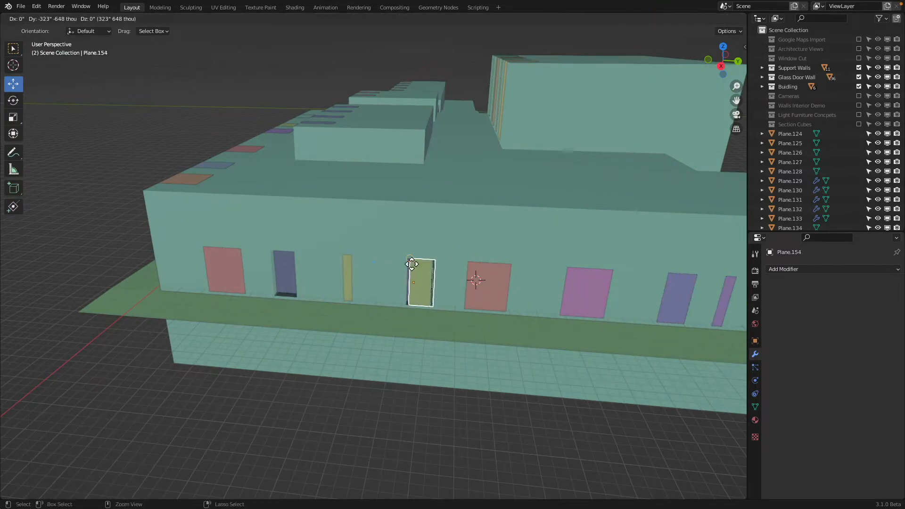
{"action": "left_click", "coordinate": [411, 264]}
{"action": "key", "text": "shift+d"}
{"action": "key", "text": "y"}
{"action": "left_click", "coordinate": [266, 258]}
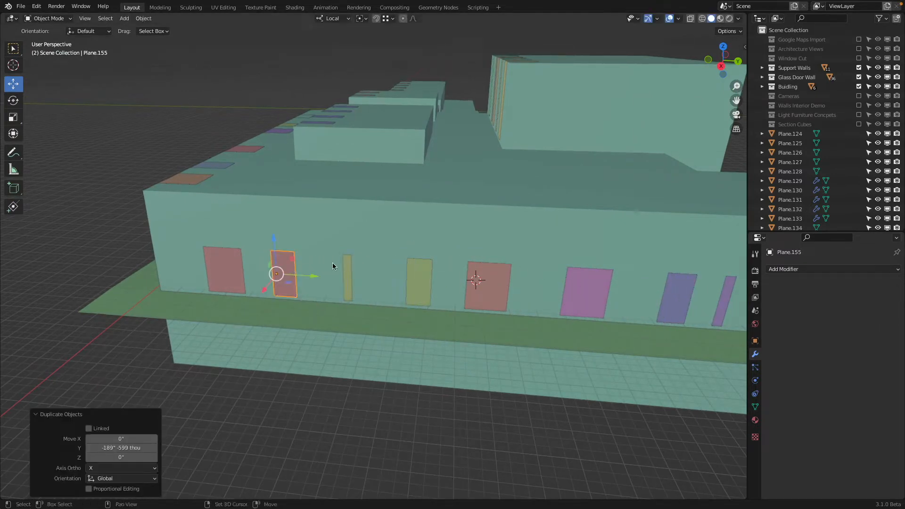
Step: Set the origins of the seven duplicated panels on the end wall to their geometry
{"action": "left_click", "coordinate": [347, 267], "text": "shift"}
{"action": "left_click", "coordinate": [419, 279], "text": "shift"}
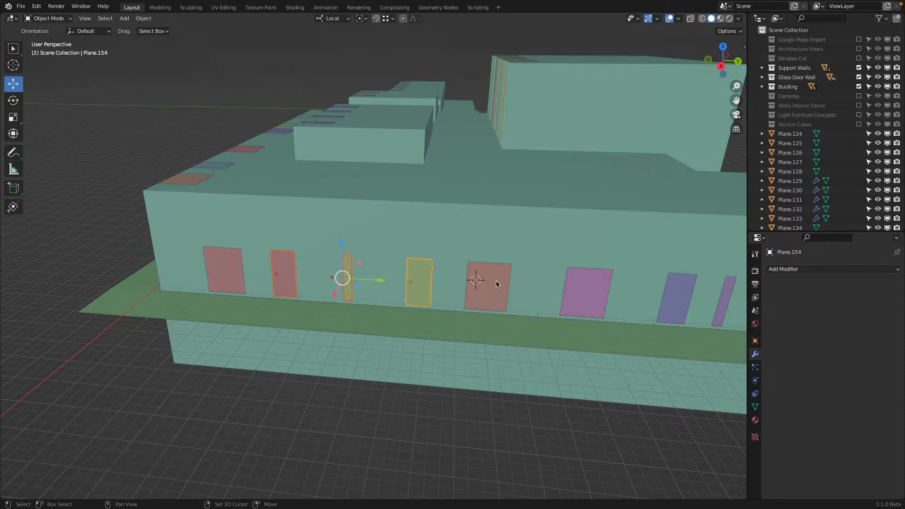
{"action": "left_click", "coordinate": [587, 290], "text": "shift"}
{"action": "left_click", "coordinate": [675, 296], "text": "shift"}
{"action": "left_click", "coordinate": [724, 296], "text": "shift"}
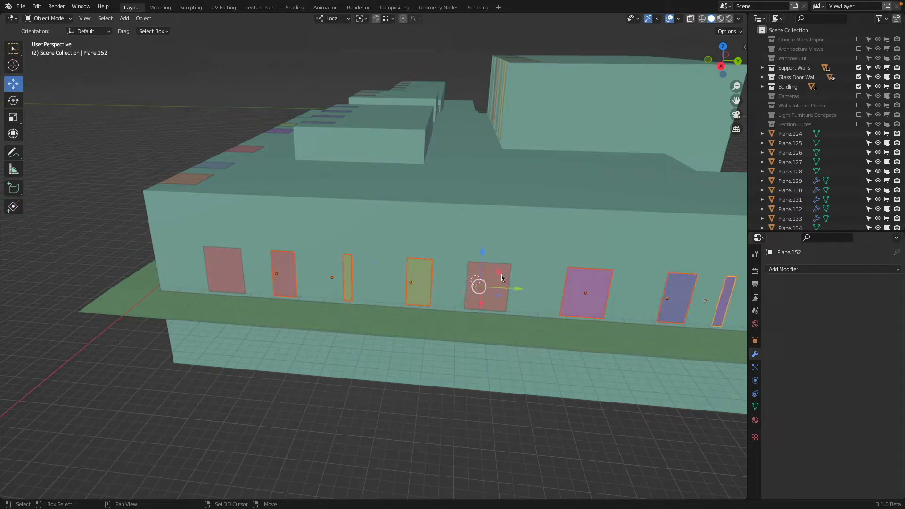
{"action": "left_click", "coordinate": [503, 278], "text": "shift"}
{"action": "right_click", "coordinate": [502, 279]}
{"action": "mouse_move", "coordinate": [500, 279]}
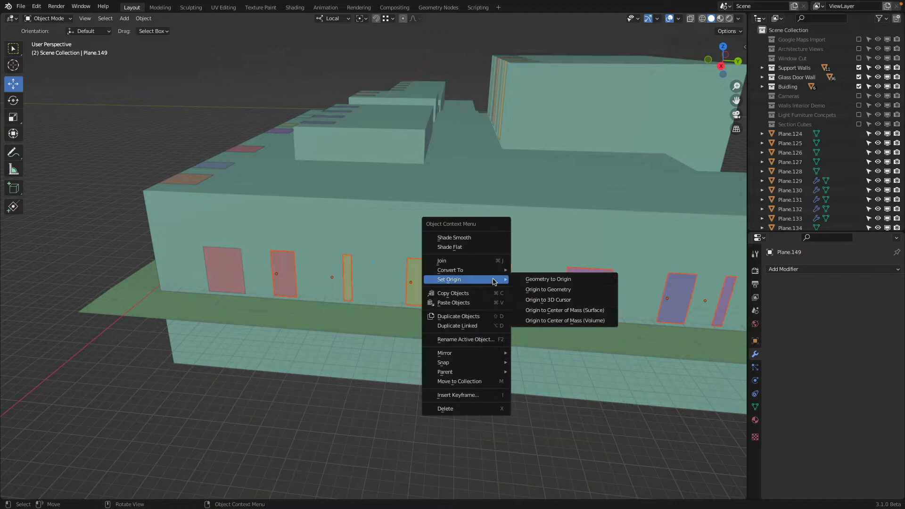
{"action": "left_click", "coordinate": [538, 292]}
Step: Create a new material named Window Glass Clear on the row of four panels on the low roof block
{"action": "scroll", "coordinate": [518, 292], "scroll_direction": "down", "scroll_amount": 5}
{"action": "middle_click_drag", "start_coordinate": [353, 250], "coordinate": [476, 270]}
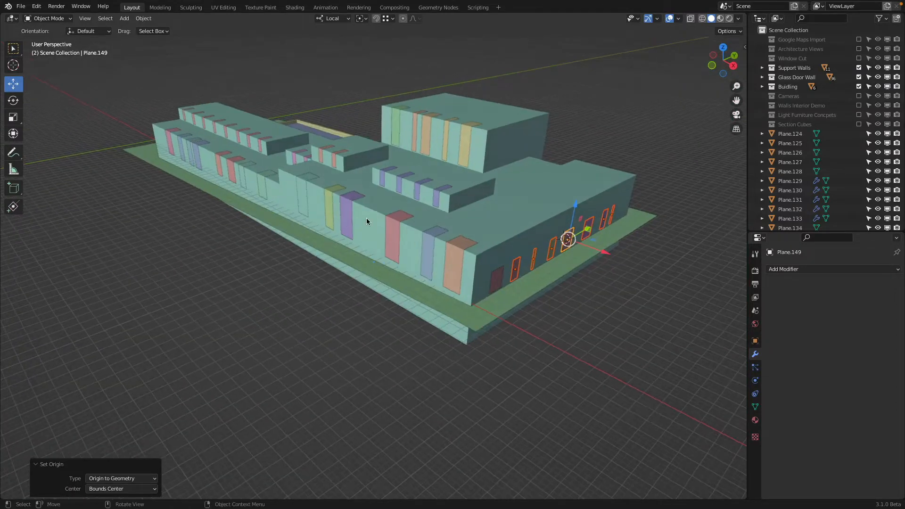
{"action": "middle_click_drag", "start_coordinate": [366, 218], "coordinate": [425, 265]}
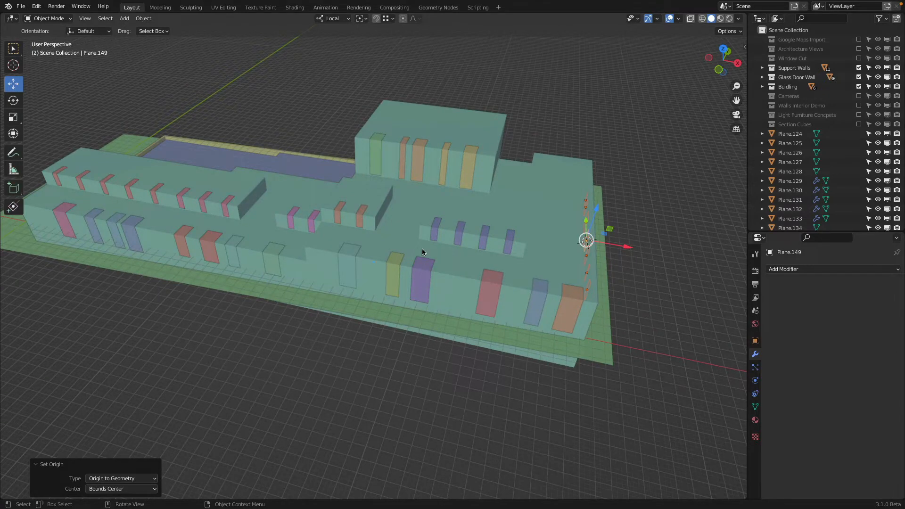
{"action": "middle_click_drag", "start_coordinate": [423, 248], "coordinate": [515, 256]}
{"action": "scroll", "coordinate": [396, 268], "scroll_direction": "up", "scroll_amount": 5}
{"action": "left_click", "coordinate": [463, 270]}
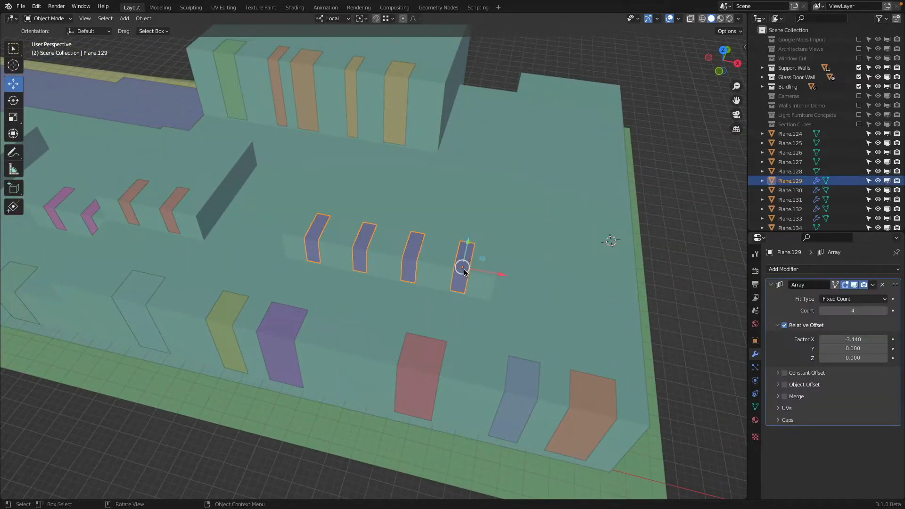
{"action": "left_click", "coordinate": [756, 418]}
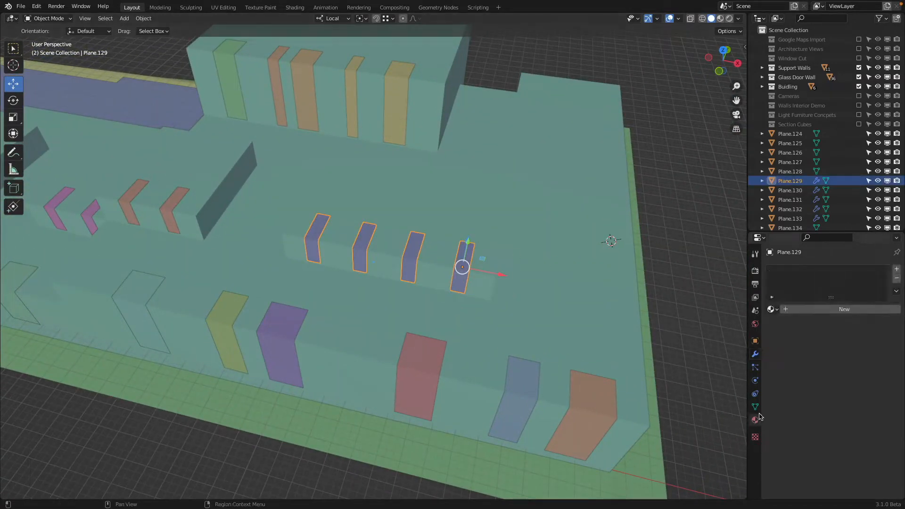
{"action": "left_click", "coordinate": [818, 310]}
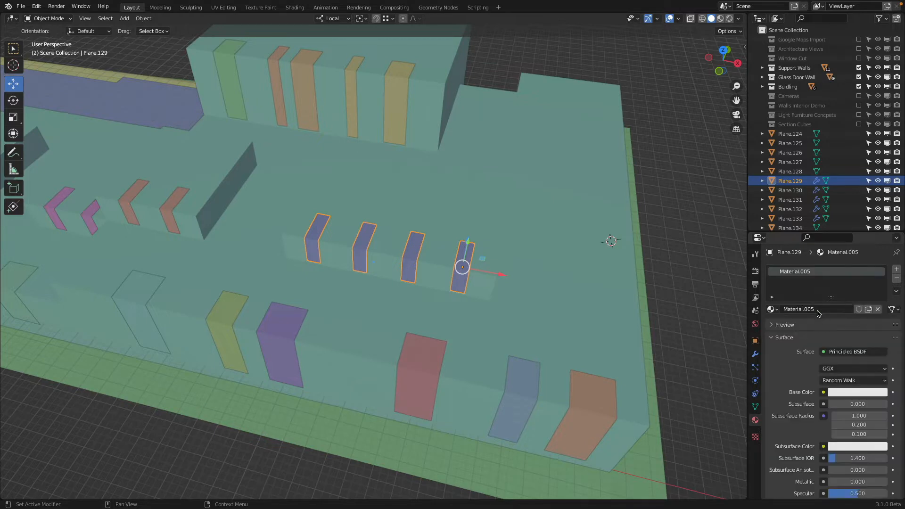
{"action": "double_click", "coordinate": [819, 309]}
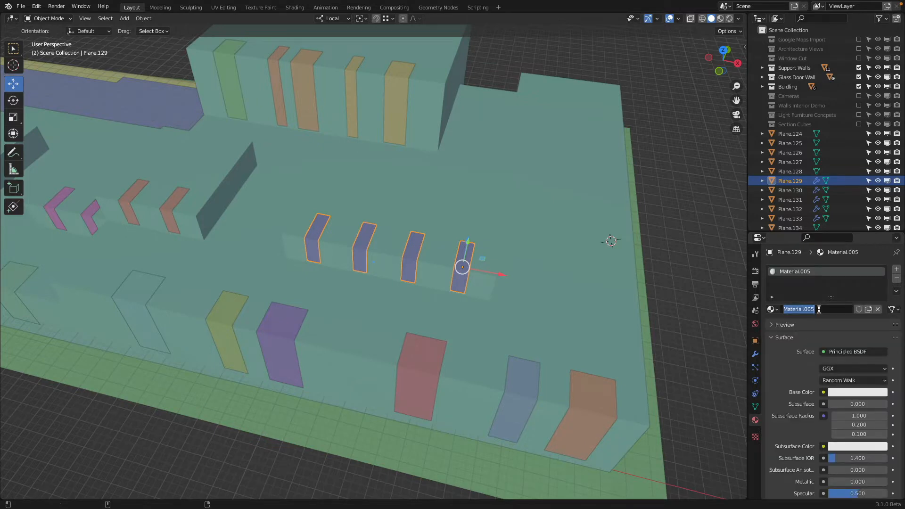
{"action": "type", "text": "Window Glass"}
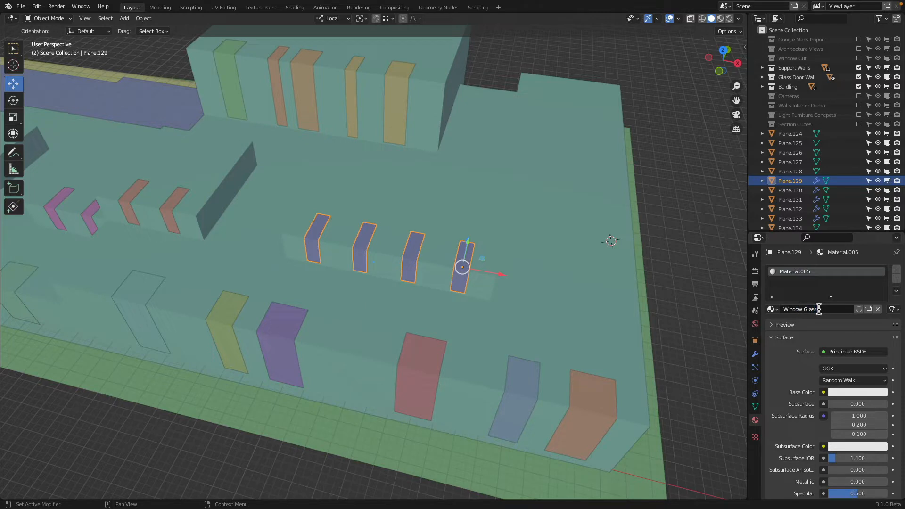
{"action": "type", "text": " Clear"}
{"action": "key", "text": "Return"}
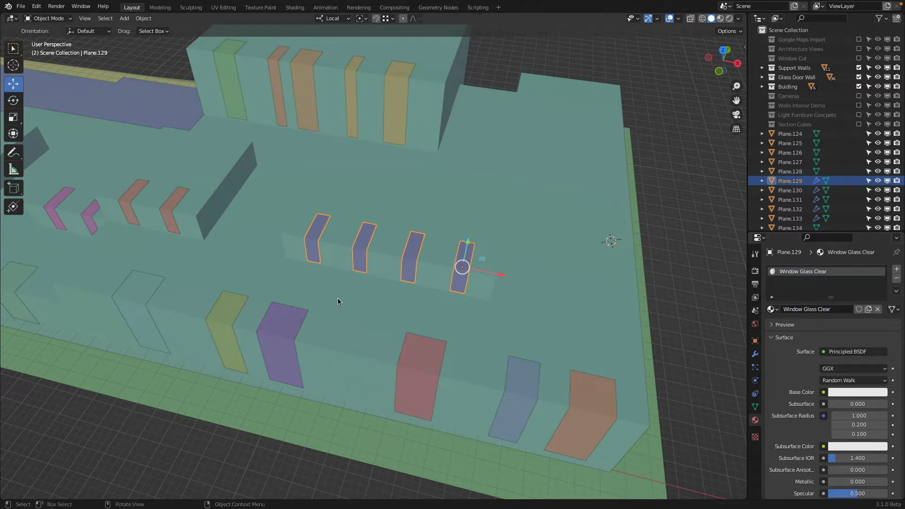
Step: Assign the existing Window Glass Clear material to the neighbouring row of two roof panels
{"action": "middle_click_drag", "start_coordinate": [203, 284], "coordinate": [445, 250]}
{"action": "left_click", "coordinate": [304, 247]}
{"action": "left_click", "coordinate": [437, 250]}
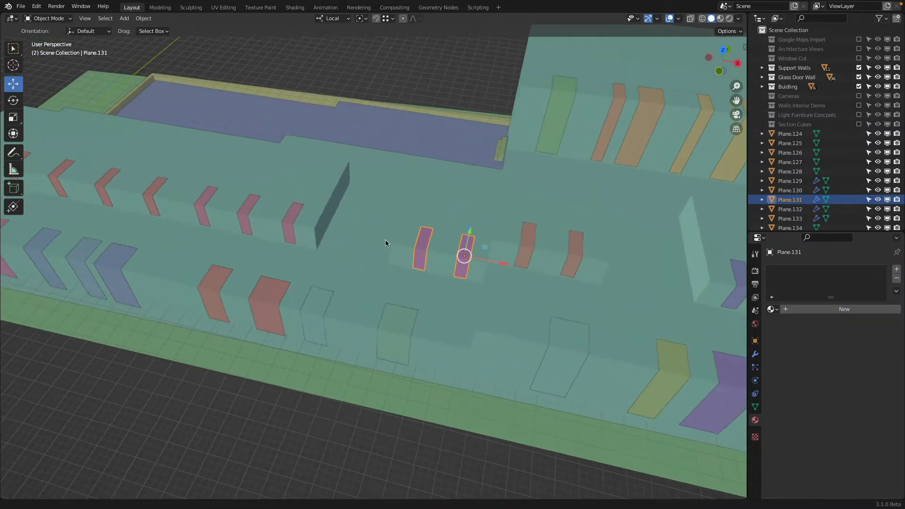
{"action": "middle_click_drag", "start_coordinate": [386, 240], "coordinate": [347, 240]}
{"action": "left_click", "coordinate": [773, 309]}
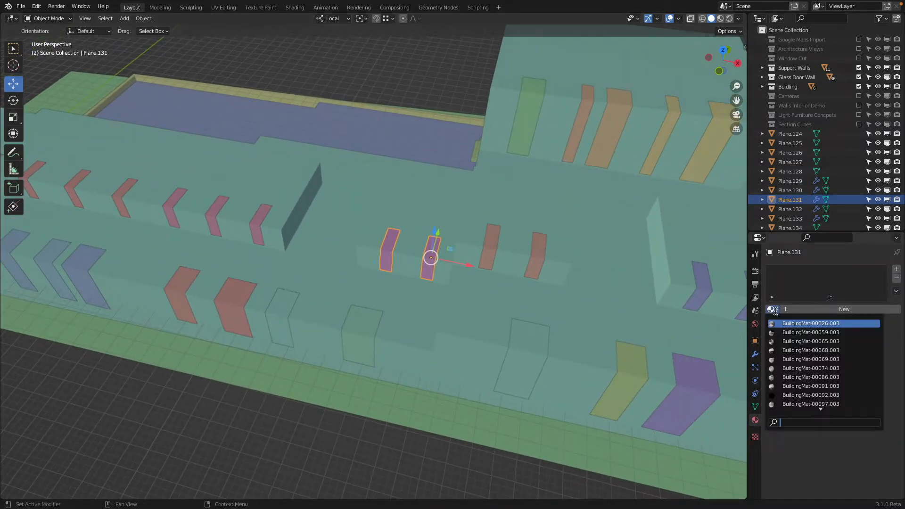
{"action": "type", "text": "wind"}
{"action": "key", "text": "Return"}
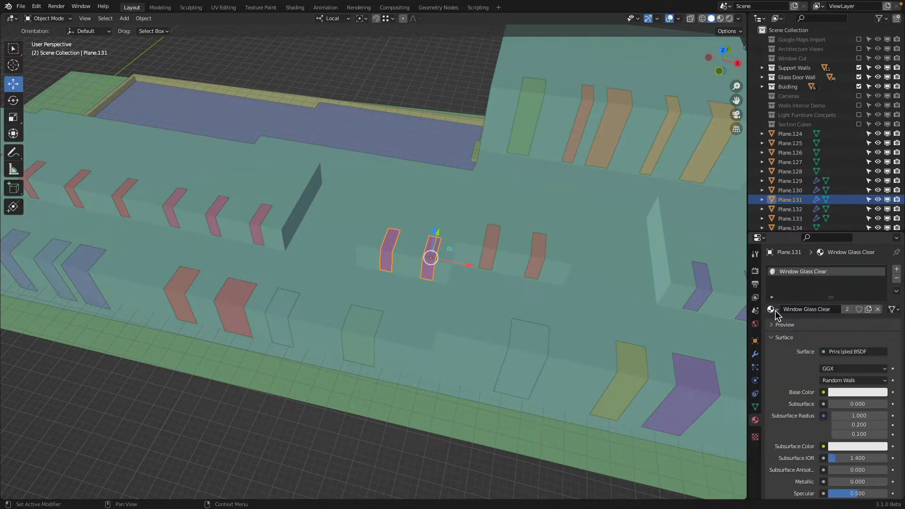
Step: Check the material assigned to the three-panel and five-panel rows on the long roof block
{"action": "left_click", "coordinate": [253, 227]}
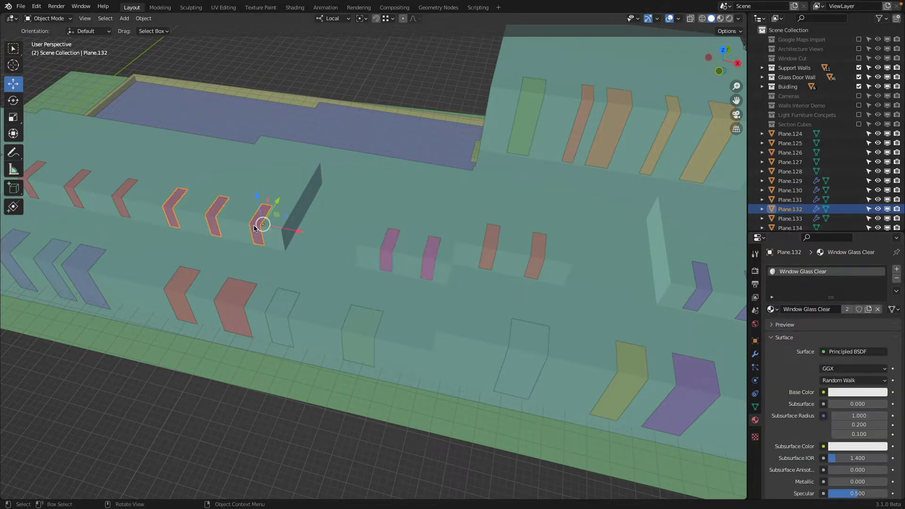
{"action": "middle_click_drag", "start_coordinate": [253, 228], "coordinate": [393, 243], "text": "shift"}
{"action": "left_click", "coordinate": [350, 219]}
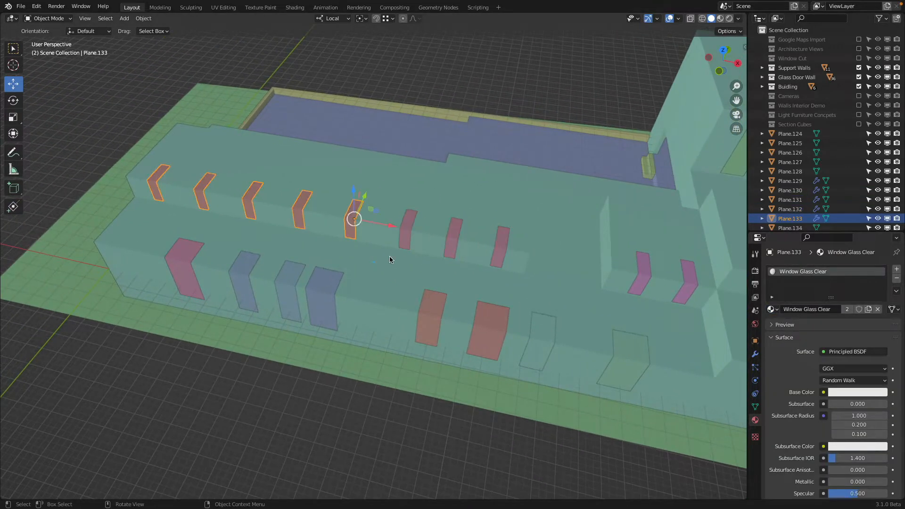
{"action": "scroll", "coordinate": [391, 259], "scroll_direction": "down", "scroll_amount": 3}
{"action": "middle_click_drag", "start_coordinate": [330, 221], "coordinate": [281, 219], "text": "shift"}
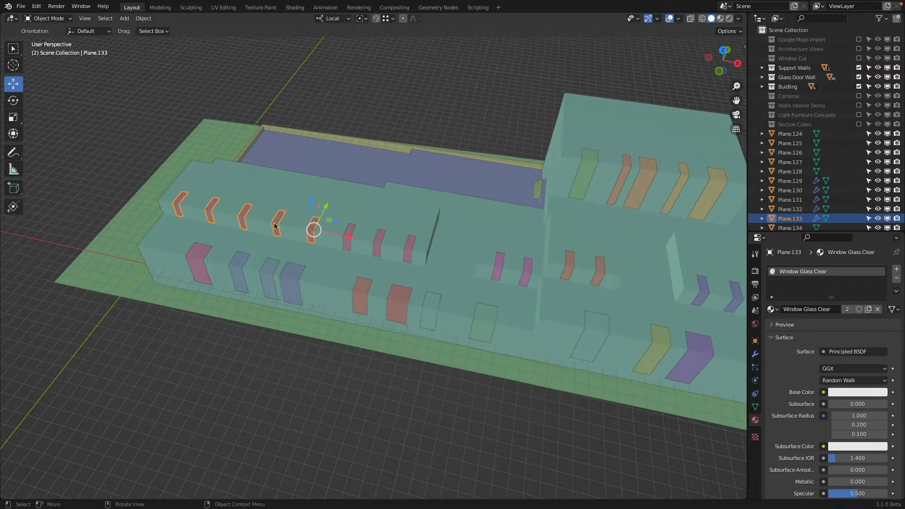
{"action": "middle_click_drag", "start_coordinate": [513, 255], "coordinate": [386, 253], "text": "shift"}
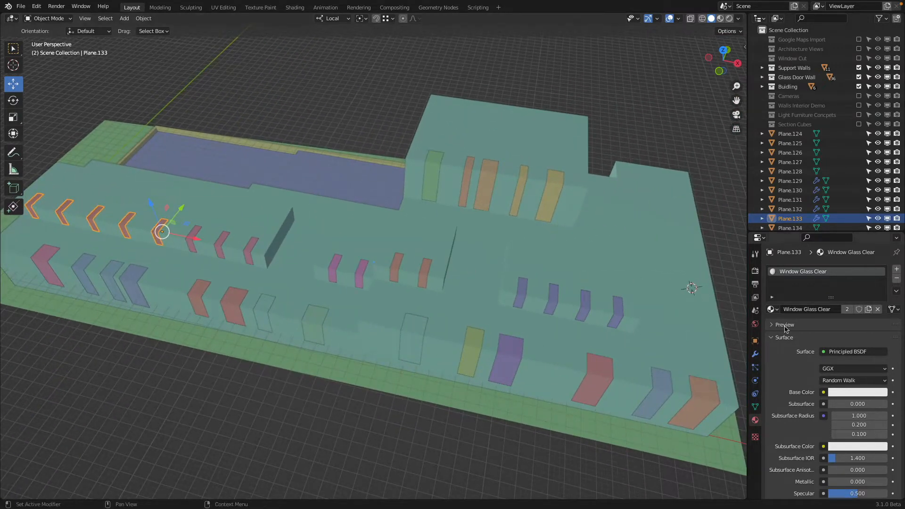
Step: Enlarge the Properties editor and switch the viewport to Rendered shading, close on the four-panel roof row
{"action": "left_click_drag", "start_coordinate": [813, 232], "coordinate": [817, 47]}
{"action": "scroll", "coordinate": [508, 250], "scroll_direction": "up", "scroll_amount": 4}
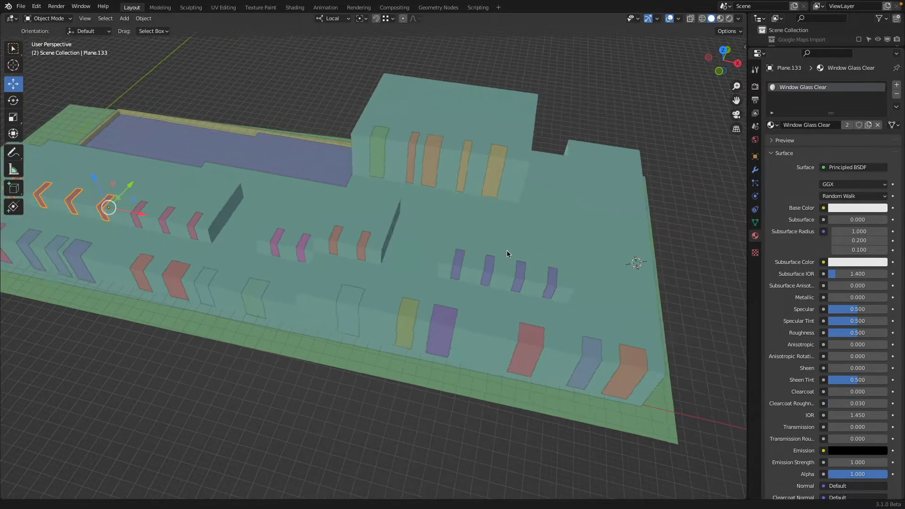
{"action": "scroll", "coordinate": [448, 252], "scroll_direction": "up", "scroll_amount": 3}
{"action": "middle_click_drag", "start_coordinate": [447, 253], "coordinate": [434, 242]}
{"action": "key", "text": "z"}
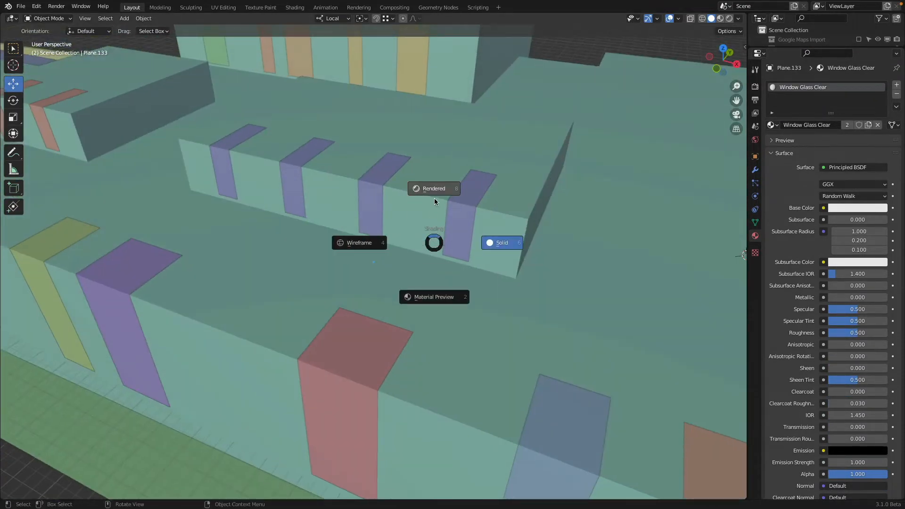
{"action": "left_click", "coordinate": [434, 199]}
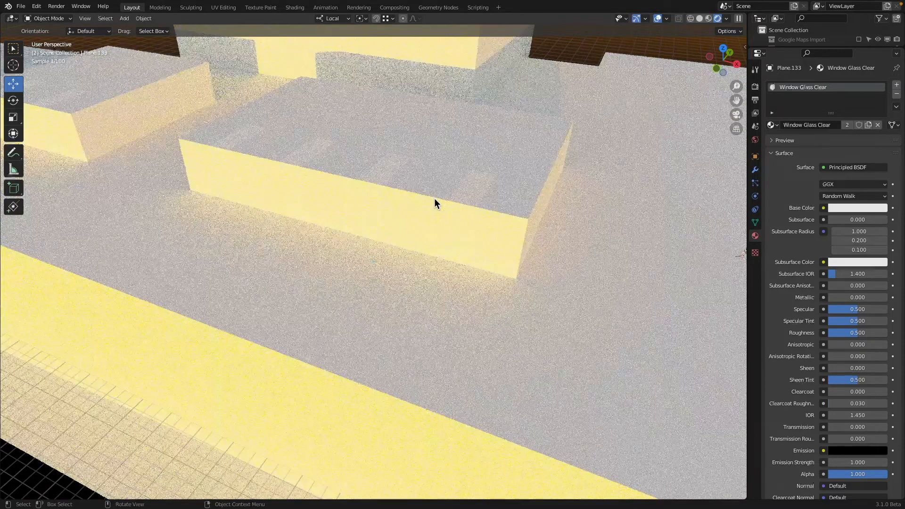
{"action": "middle_click_drag", "start_coordinate": [434, 198], "coordinate": [465, 186]}
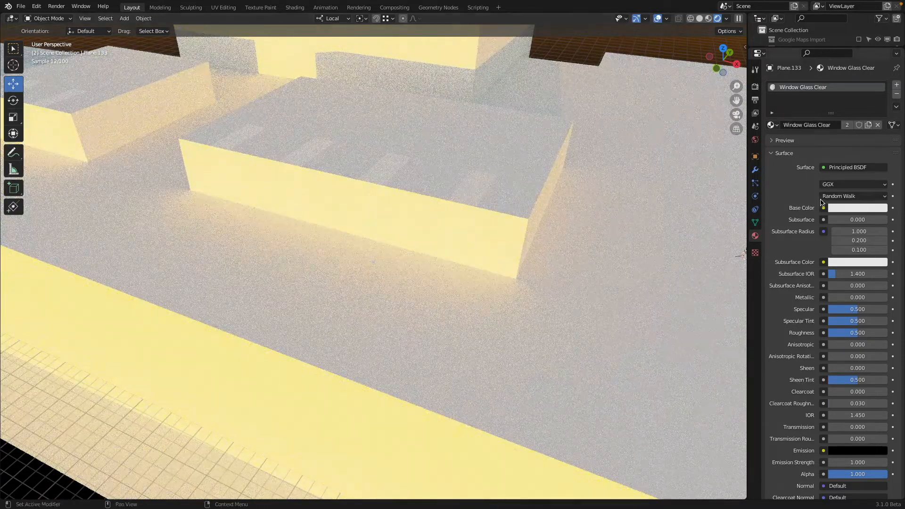
{"action": "scroll", "coordinate": [839, 357], "scroll_direction": "down", "scroll_amount": 5}
{"action": "scroll", "coordinate": [838, 357], "scroll_direction": "up", "scroll_amount": 5}
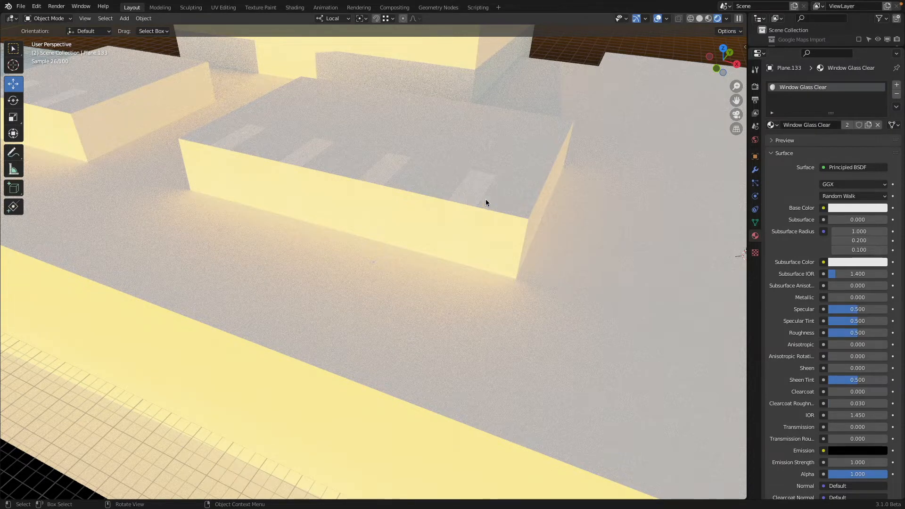
Step: Change the Window Glass Clear surface to Glass BSDF and set its roughness to 0
{"action": "left_click", "coordinate": [839, 168]}
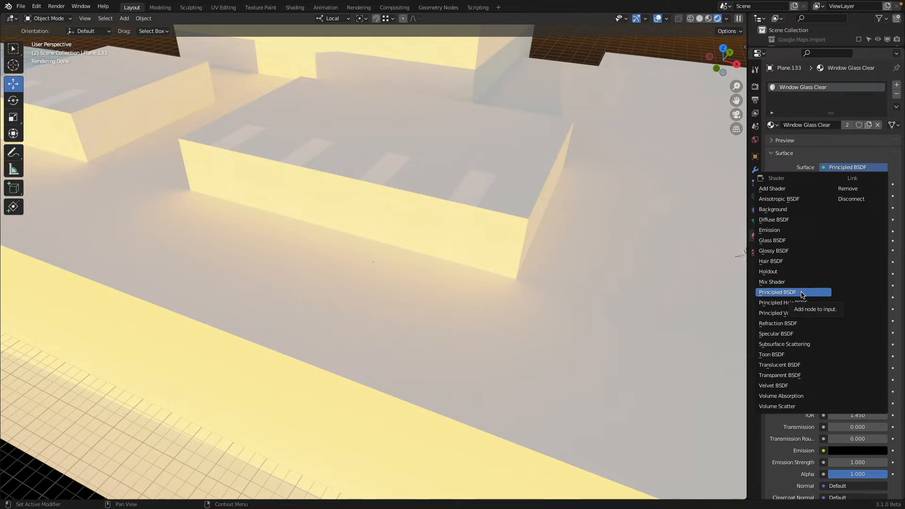
{"action": "left_click", "coordinate": [789, 242]}
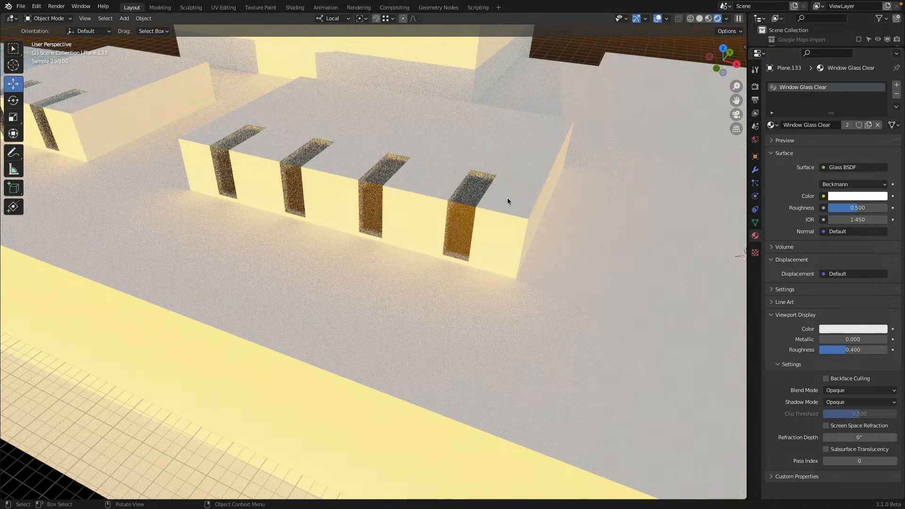
{"action": "left_click", "coordinate": [853, 208]}
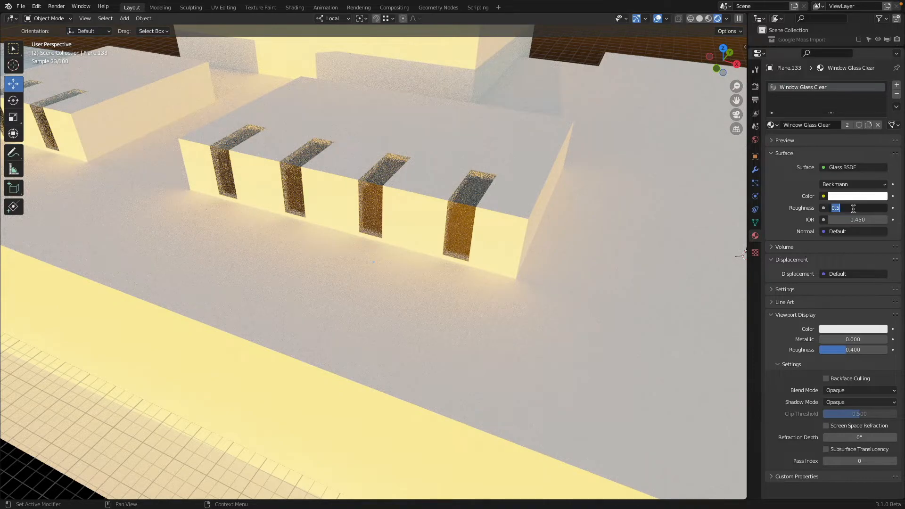
{"action": "type", "text": "0"}
{"action": "key", "text": "Return"}
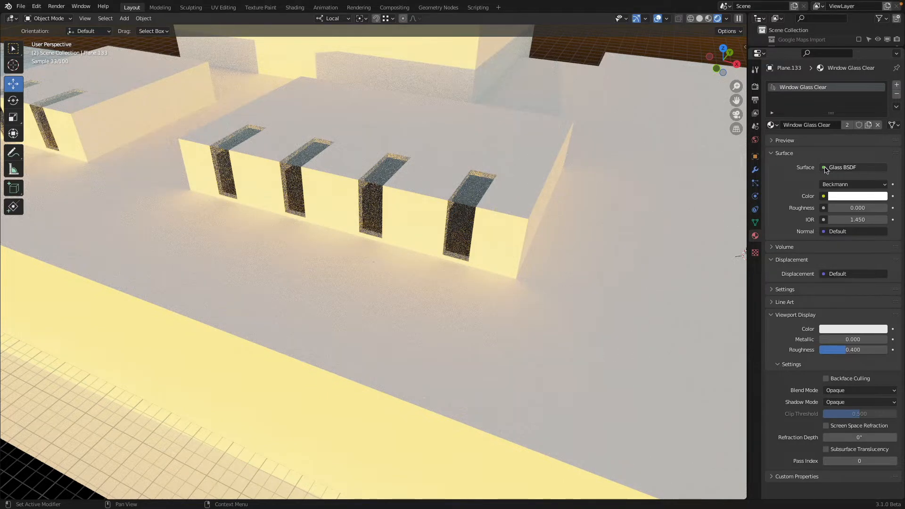
Step: Try Transparent BSDF as the Window Glass Clear surface, and switch it back to Glass BSDF
{"action": "left_click", "coordinate": [825, 168]}
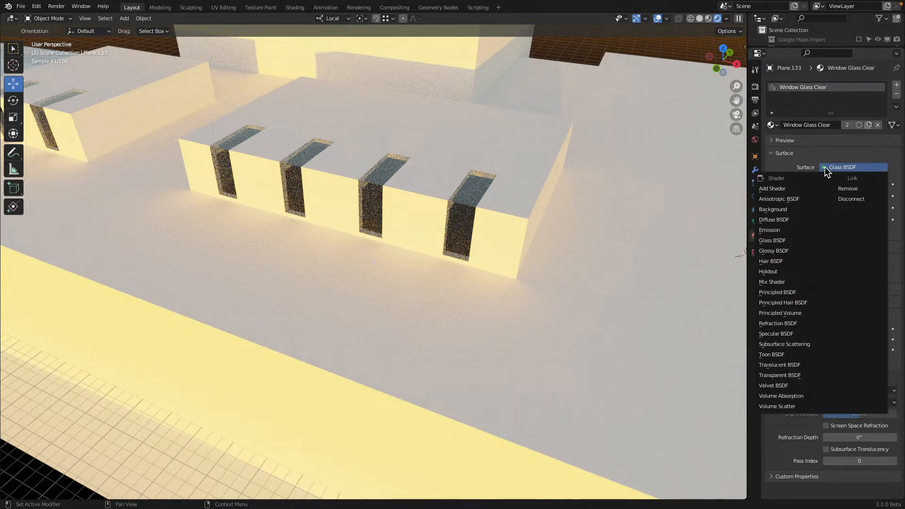
{"action": "left_click", "coordinate": [804, 376]}
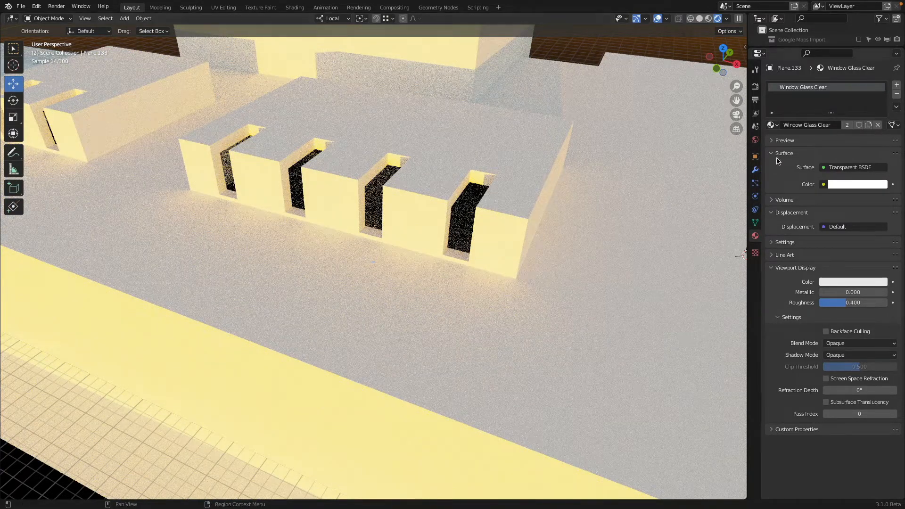
{"action": "left_click", "coordinate": [824, 168]}
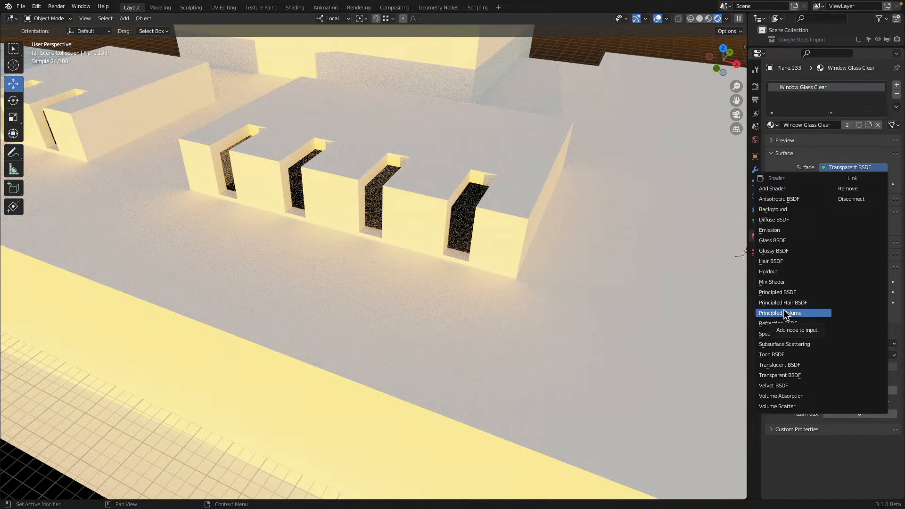
{"action": "left_click", "coordinate": [779, 240]}
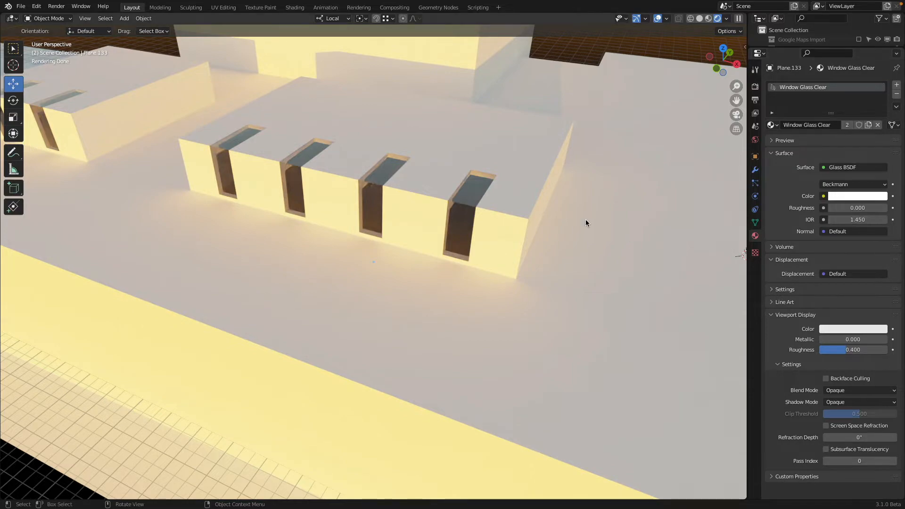
Step: Return the viewport to Solid shading with the tall block and the roof panels in view
{"action": "middle_click_drag", "start_coordinate": [585, 219], "coordinate": [558, 217]}
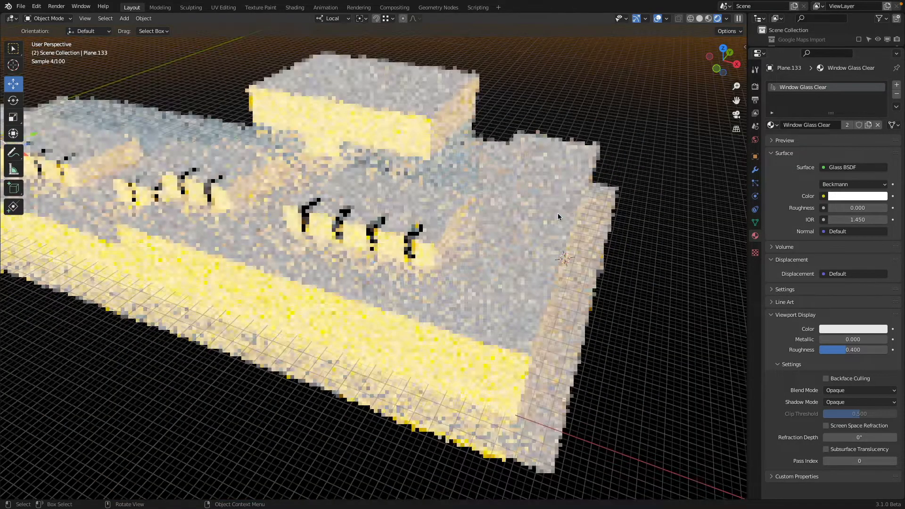
{"action": "key", "text": "shift+z"}
{"action": "key", "text": "shift+z"}
{"action": "middle_click_drag", "start_coordinate": [468, 165], "coordinate": [501, 203], "text": "shift"}
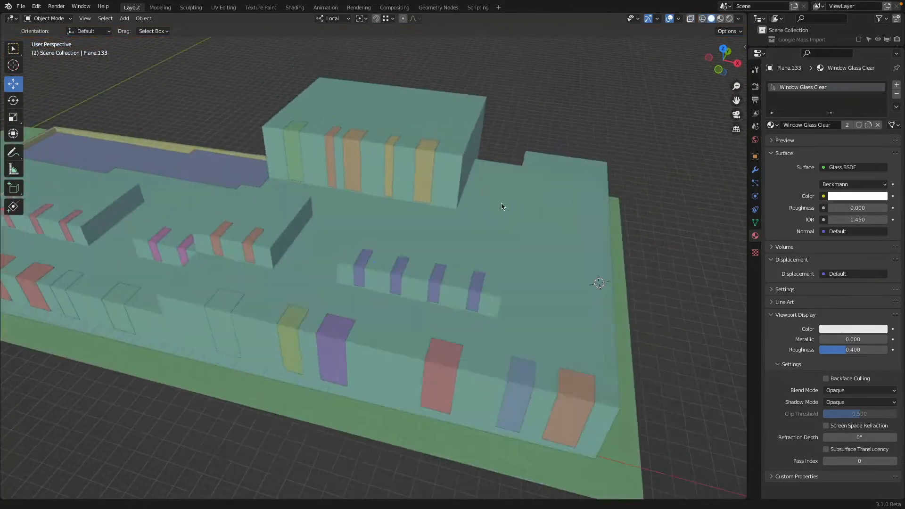
Step: Create a new material named Window Glass Red on the wide panel nearest the tall block's end corner
{"action": "scroll", "coordinate": [491, 195], "scroll_direction": "up", "scroll_amount": 4}
{"action": "left_click", "coordinate": [472, 180]}
{"action": "middle_click_drag", "start_coordinate": [488, 136], "coordinate": [451, 178], "text": "shift"}
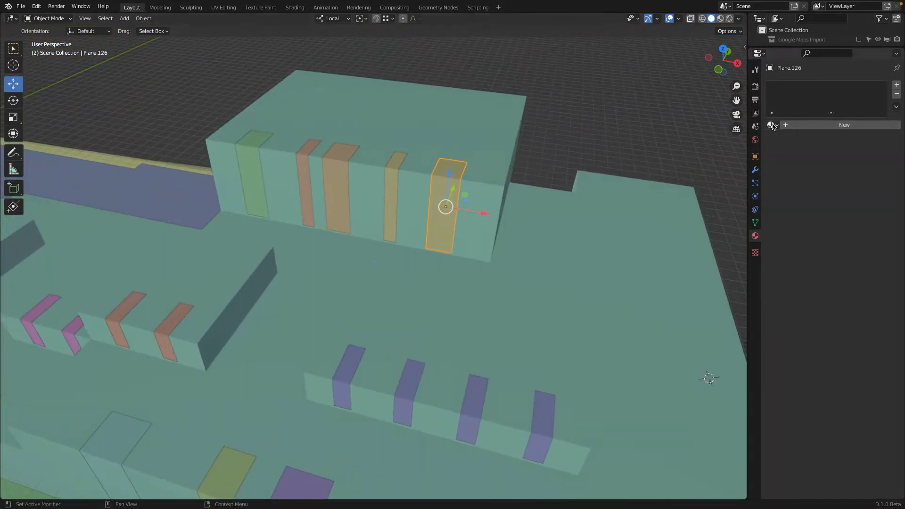
{"action": "left_click", "coordinate": [772, 125]}
{"action": "left_click", "coordinate": [810, 125]}
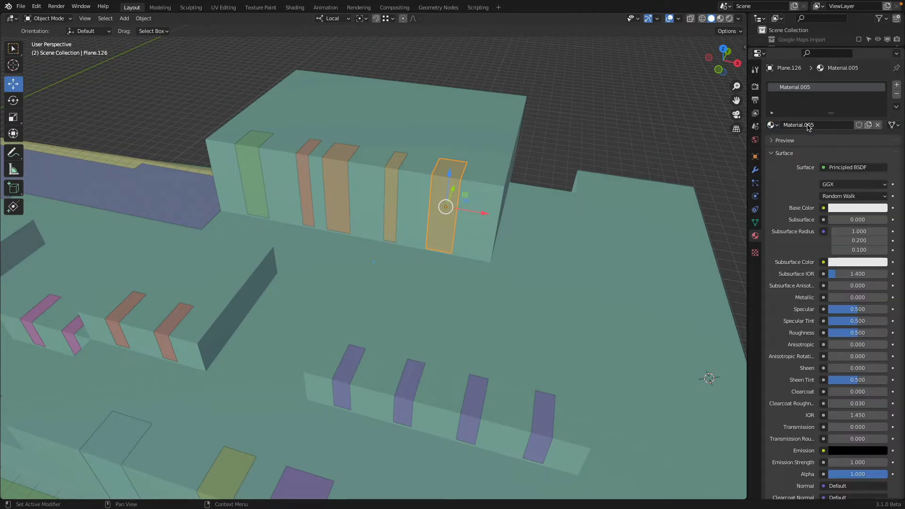
{"action": "double_click", "coordinate": [813, 125]}
{"action": "type", "text": "Window"}
{"action": "key", "text": "ctrl+a"}
{"action": "type", "text": "Glass"}
{"action": "key", "text": "ctrl+a"}
{"action": "key", "text": "Right"}
{"action": "type", "text": "Red"}
{"action": "key", "text": "Return"}
Step: Set the Window Glass Red surface to Glass BSDF with a fully saturated red color and roughness 0
{"action": "left_click", "coordinate": [829, 169]}
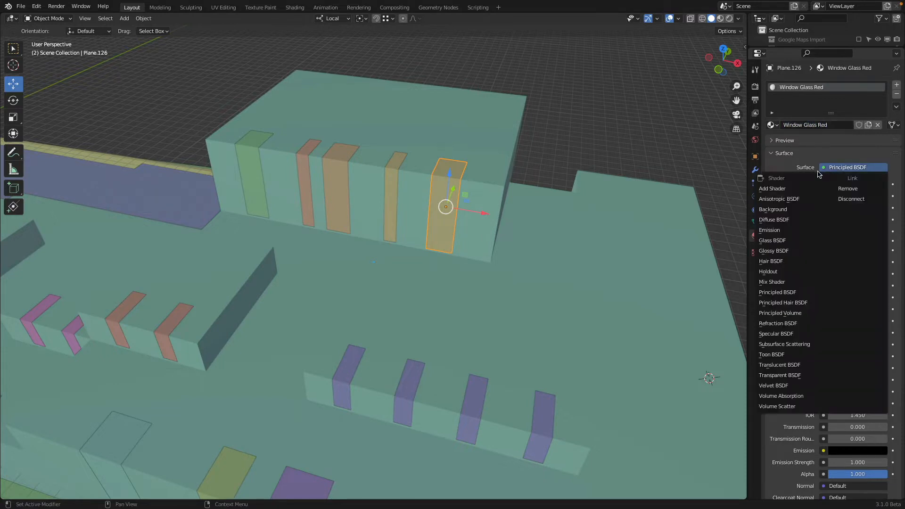
{"action": "left_click", "coordinate": [793, 241]}
{"action": "left_click", "coordinate": [842, 196]}
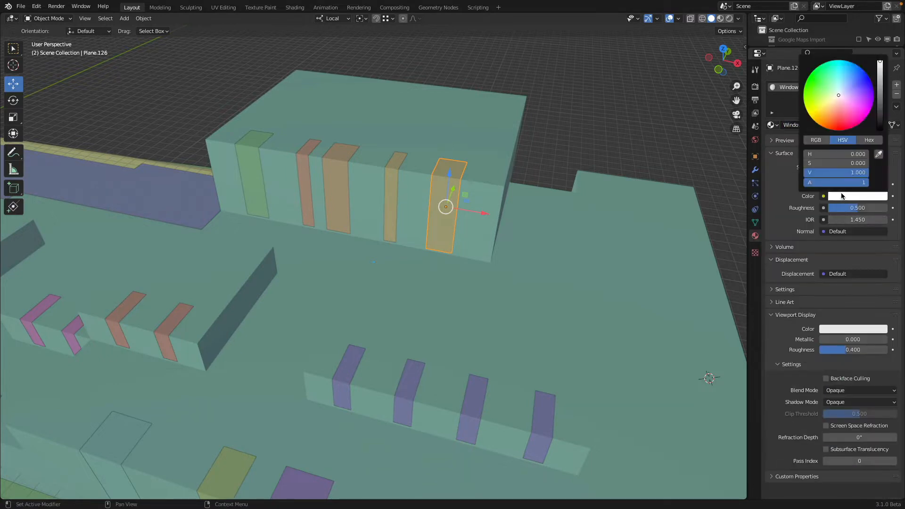
{"action": "left_click_drag", "start_coordinate": [837, 163], "coordinate": [871, 164]}
{"action": "left_click_drag", "start_coordinate": [857, 207], "coordinate": [820, 207]}
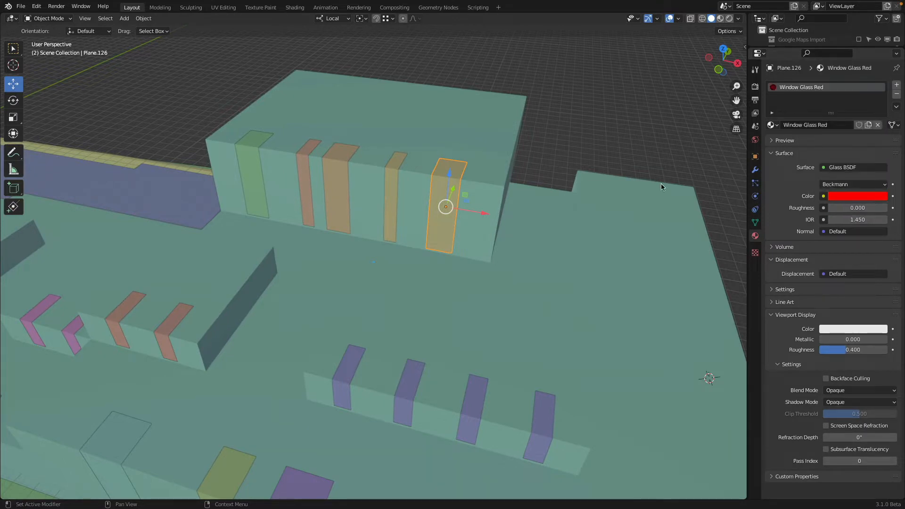
Step: Create a new material named Window Glass on the narrow tall-block panel beside the red glass panel
{"action": "left_click", "coordinate": [392, 177]}
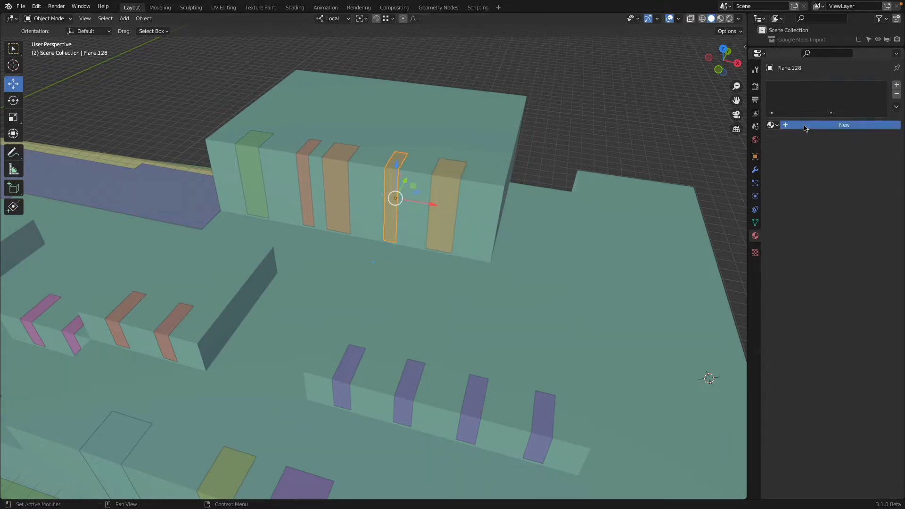
{"action": "left_click", "coordinate": [825, 126]}
{"action": "left_click", "coordinate": [825, 126]}
{"action": "type", "text": "Window Glass"}
{"action": "key", "text": "Return"}
Step: Set the new Window Glass material's surface to Glass BSDF with a saturated yellow-green color
{"action": "left_click", "coordinate": [853, 168]}
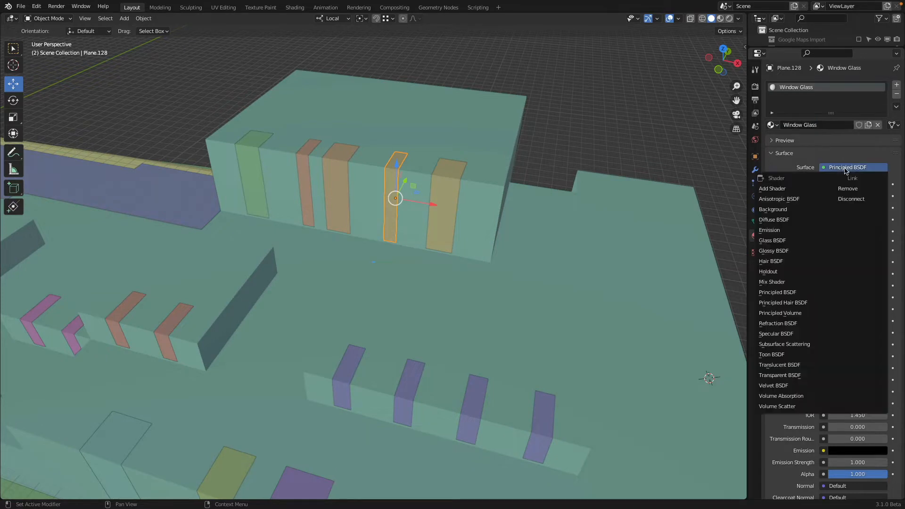
{"action": "left_click", "coordinate": [798, 241]}
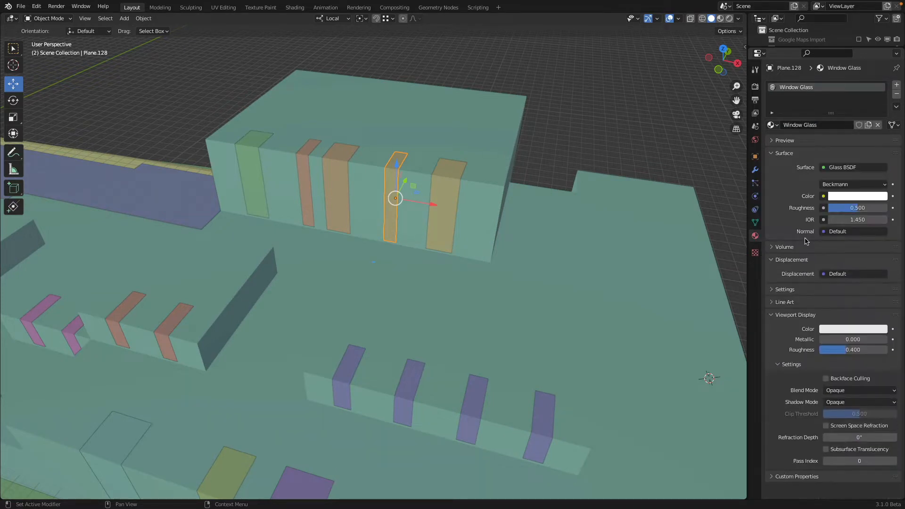
{"action": "left_click", "coordinate": [845, 197]}
{"action": "mouse_move", "coordinate": [815, 109]}
{"action": "left_mouse_down"}
{"action": "mouse_move", "coordinate": [805, 103]}
{"action": "mouse_move", "coordinate": [806, 82]}
{"action": "mouse_move", "coordinate": [804, 105]}
{"action": "left_mouse_up"}
Step: Rename the narrow panel's material Window Glass Green and set its roughness to 0
{"action": "left_click", "coordinate": [837, 126]}
{"action": "key", "text": "ctrl+c"}
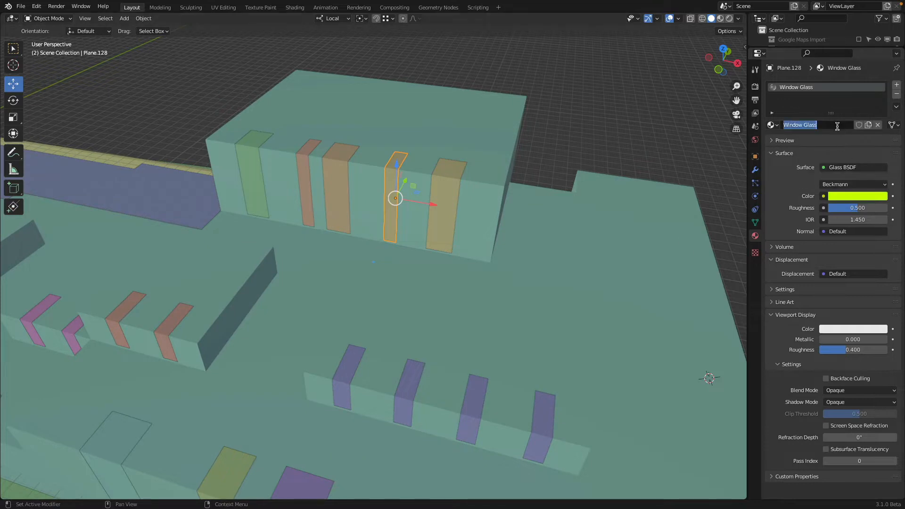
{"action": "left_click", "coordinate": [837, 126]}
{"action": "type", "text": "Gr"}
{"action": "type", "text": "r"}
{"action": "left_click_drag", "start_coordinate": [864, 209], "coordinate": [826, 208]}
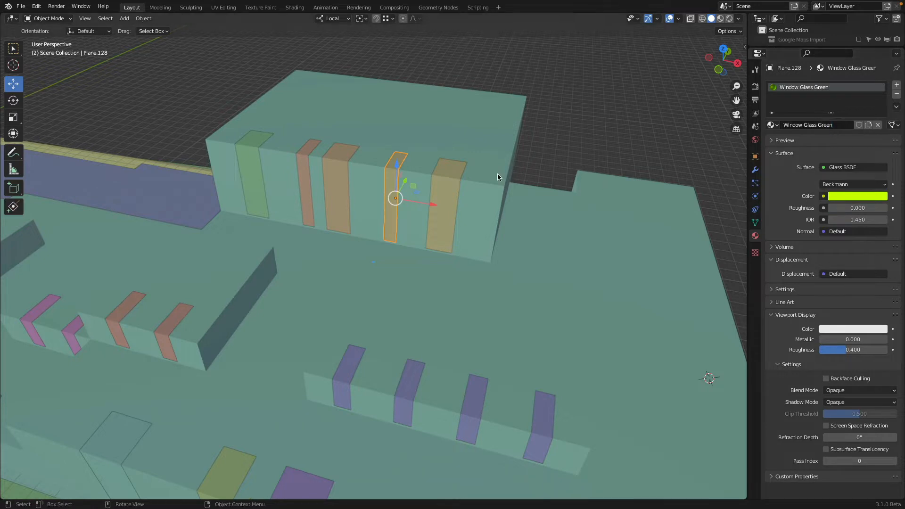
Step: Create a new material named Window Glass Blue on the wide middle panel of the tall block
{"action": "left_click", "coordinate": [329, 174]}
{"action": "left_click", "coordinate": [804, 125]}
{"action": "double_click", "coordinate": [811, 124]}
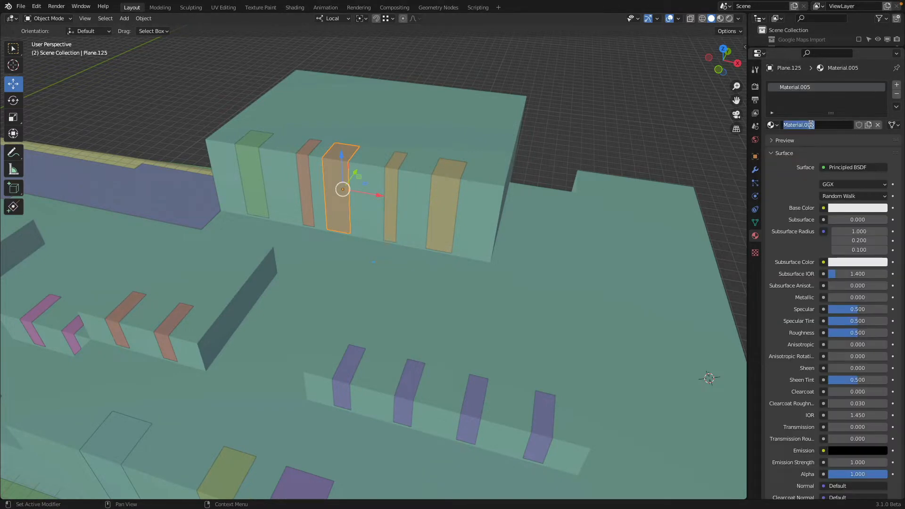
{"action": "key", "text": "ctrl+v"}
{"action": "type", "text": "Blue"}
{"action": "key", "text": "Return"}
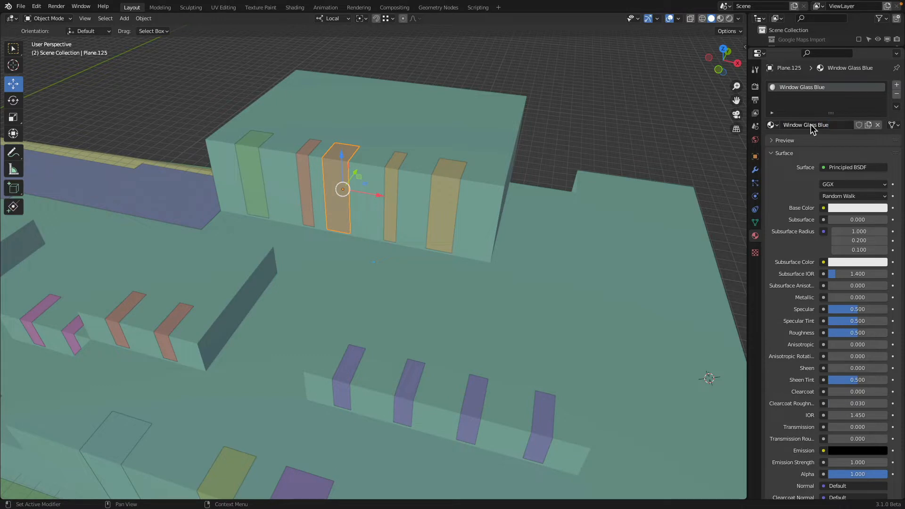
Step: Set the Window Glass Blue surface to Glass BSDF with a saturated light blue color and roughness 0
{"action": "left_click", "coordinate": [848, 168]}
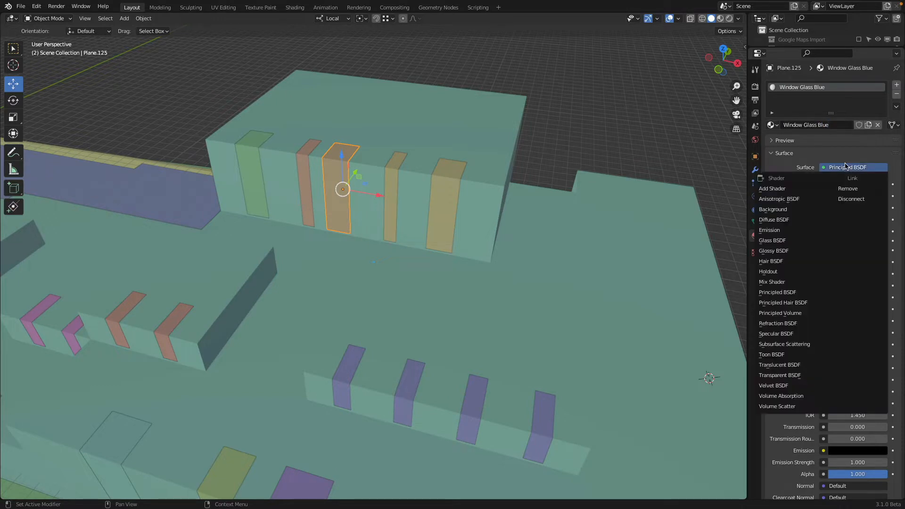
{"action": "left_click", "coordinate": [792, 241]}
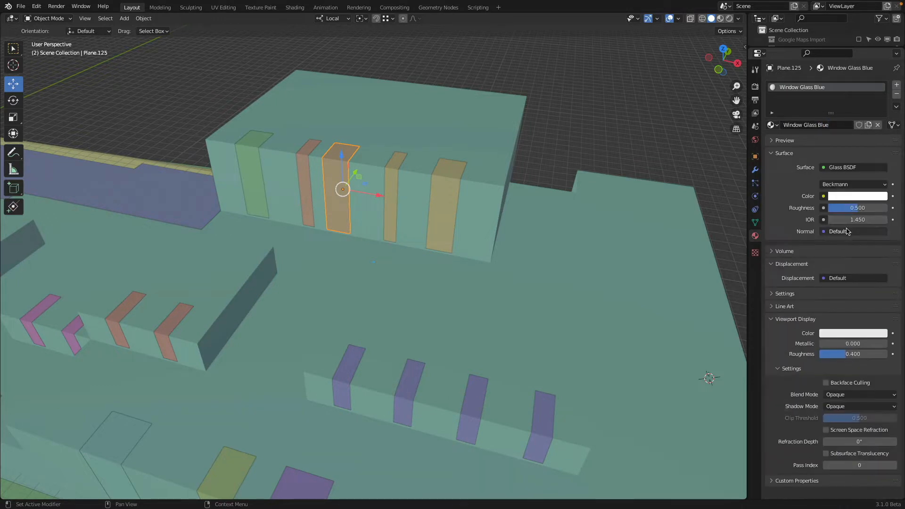
{"action": "left_click", "coordinate": [867, 196]}
{"action": "left_click_drag", "start_coordinate": [851, 64], "coordinate": [847, 61]}
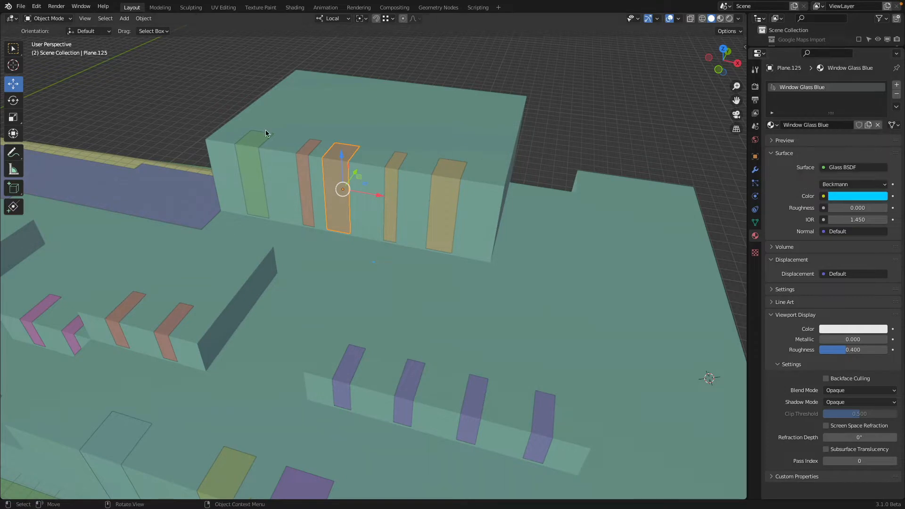
Step: Create a new material named Window Glass Yellow on the narrow panel between the blue glass panel and the block's far-end panel
{"action": "left_click", "coordinate": [298, 153]}
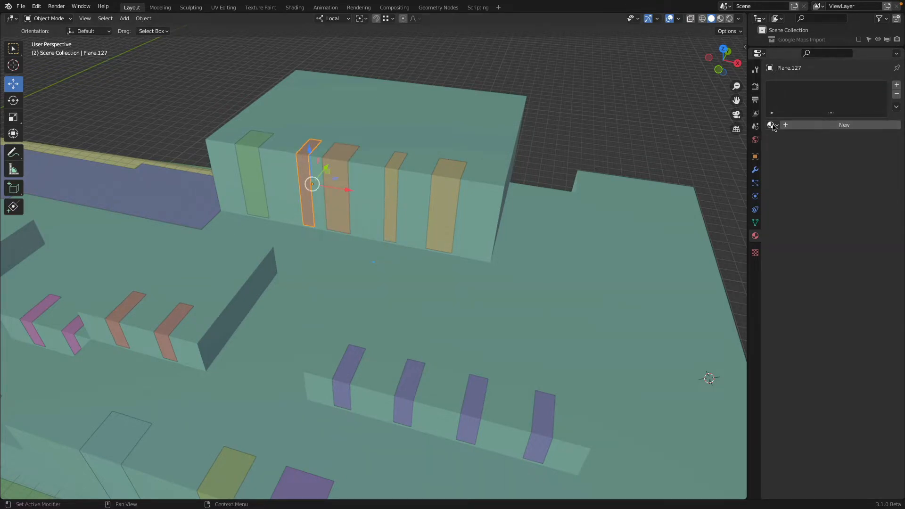
{"action": "double_click", "coordinate": [809, 124]}
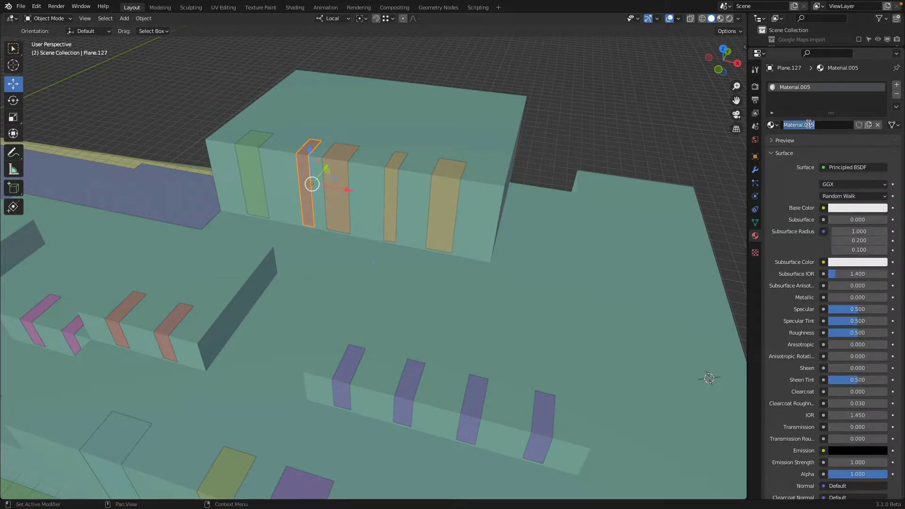
{"action": "type", "text": "Window Glass"}
{"action": "key", "text": "Return"}
{"action": "left_click", "coordinate": [840, 125]}
{"action": "key", "text": "End"}
{"action": "type", "text": "Y"}
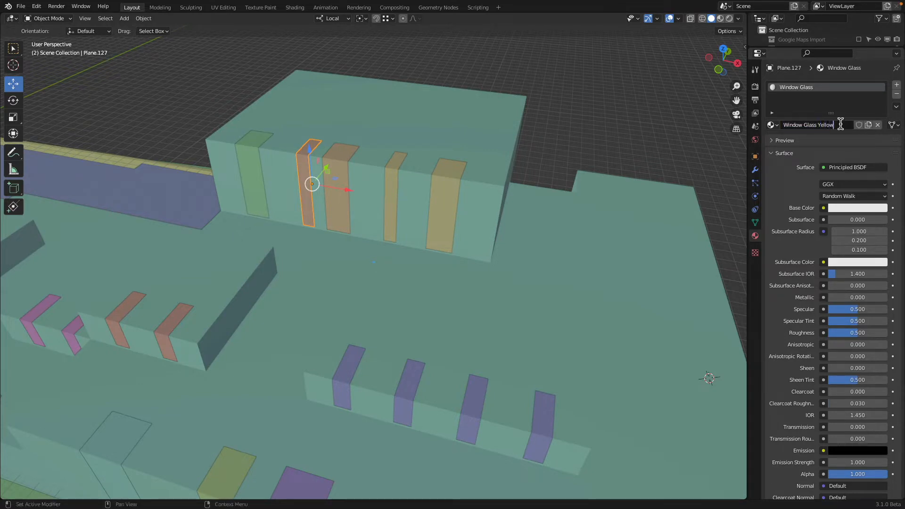
{"action": "key", "text": "Return"}
Step: Set the Window Glass Yellow surface to Glass BSDF with a saturated golden yellow color and roughness 0
{"action": "left_click", "coordinate": [840, 168]}
{"action": "left_click", "coordinate": [778, 240]}
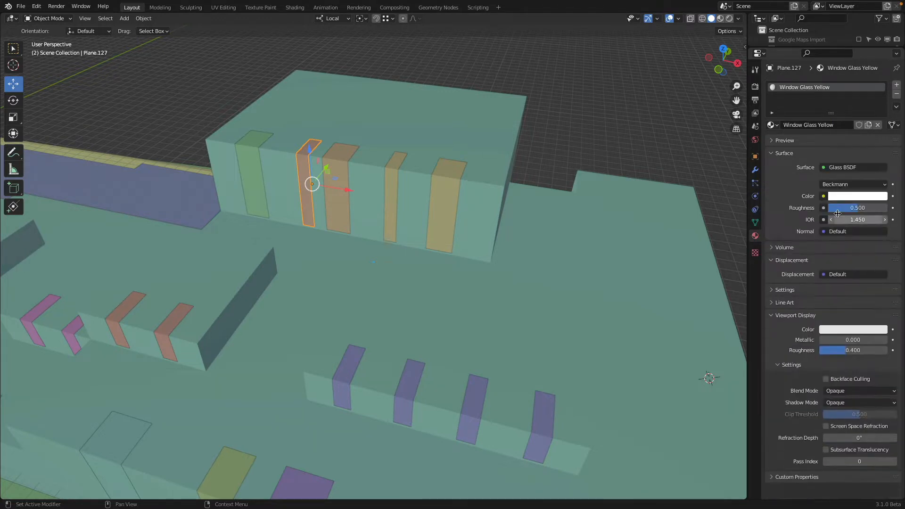
{"action": "left_click", "coordinate": [846, 197]}
{"action": "left_click", "coordinate": [809, 115]}
{"action": "left_click_drag", "start_coordinate": [809, 116], "coordinate": [812, 117]}
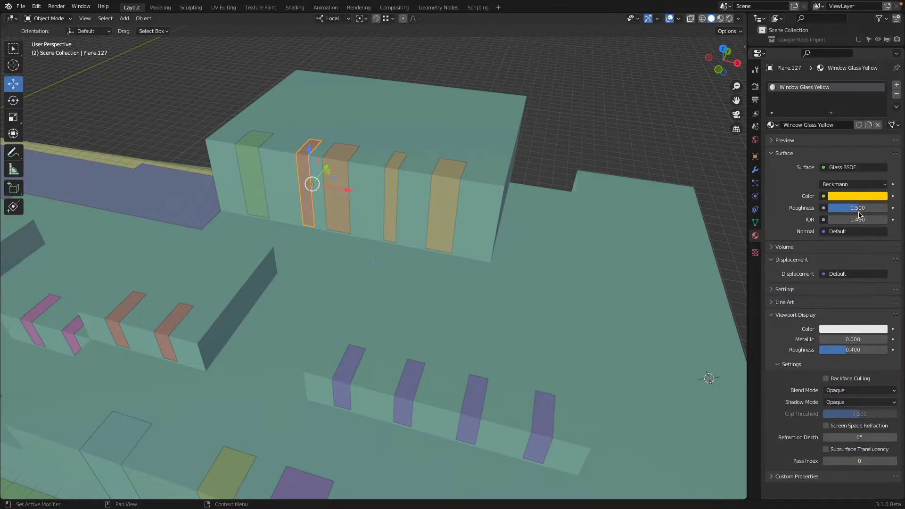
{"action": "left_click", "coordinate": [859, 209]}
{"action": "type", "text": "059"}
{"action": "key", "text": "Return"}
Step: Create a new material named Window Glass Magenta on the last tall-block panel without a material
{"action": "left_click", "coordinate": [249, 169]}
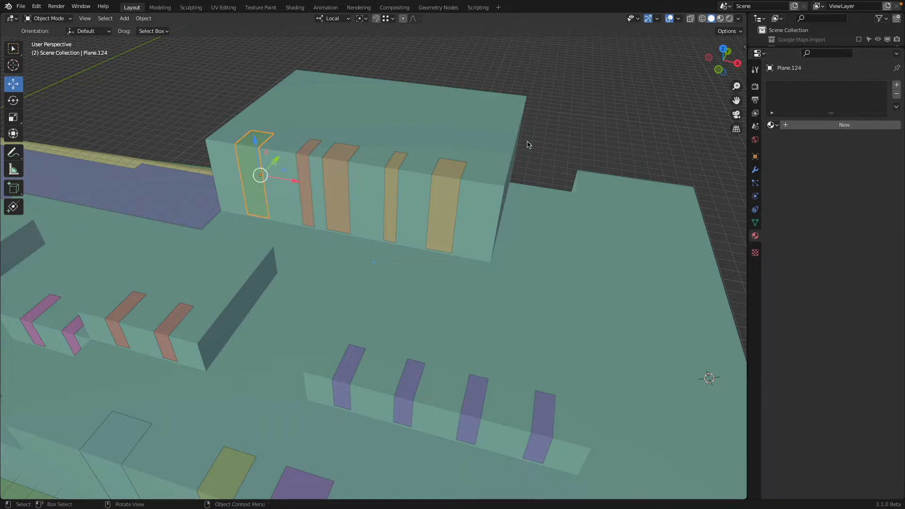
{"action": "left_click", "coordinate": [820, 124]}
{"action": "double_click", "coordinate": [819, 124]}
{"action": "type", "text": "Window Glass"}
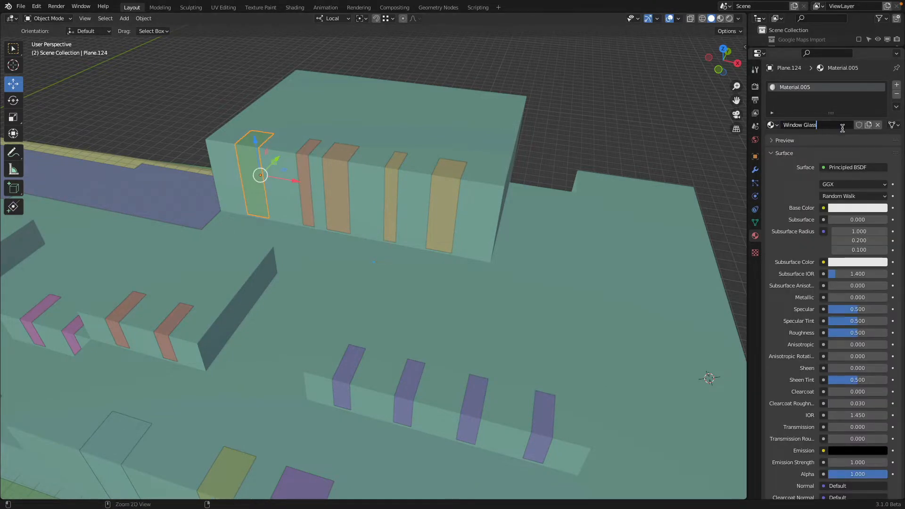
{"action": "type", "text": " Magenta"}
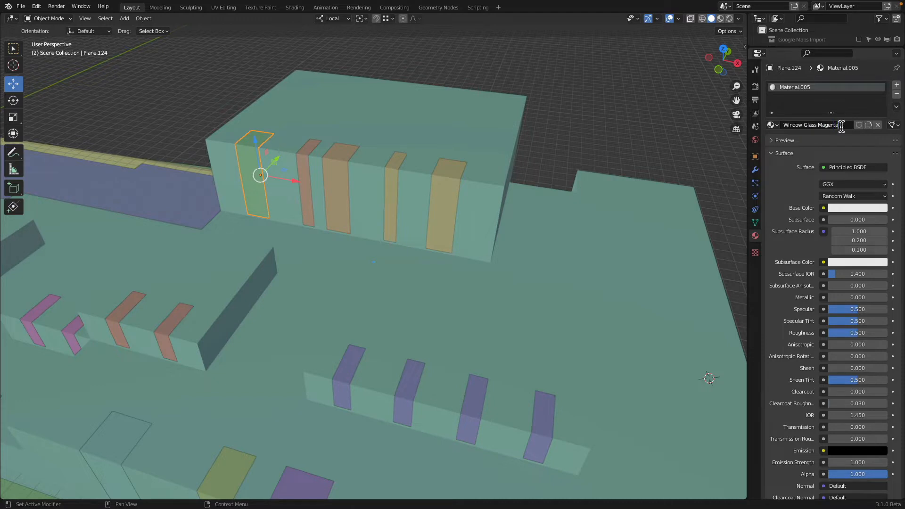
{"action": "key", "text": "Return"}
Step: Set the Window Glass Magenta surface to Glass BSDF with a fully saturated magenta color and roughness 0
{"action": "left_click", "coordinate": [844, 170]}
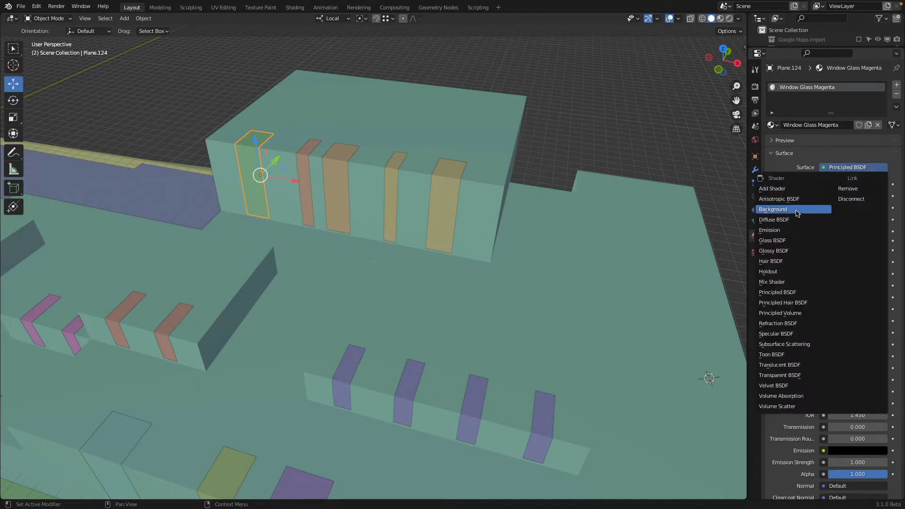
{"action": "left_click", "coordinate": [793, 241]}
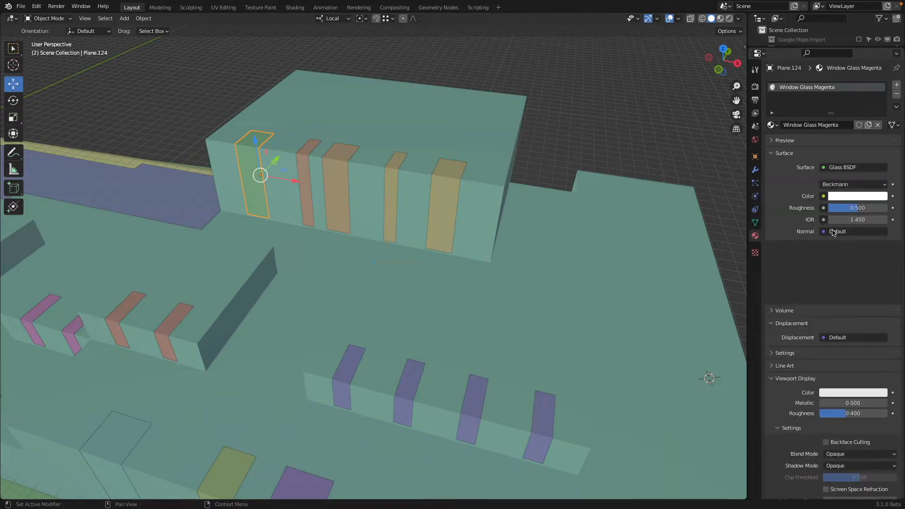
{"action": "left_click", "coordinate": [847, 194]}
{"action": "left_click_drag", "start_coordinate": [849, 113], "coordinate": [867, 112]}
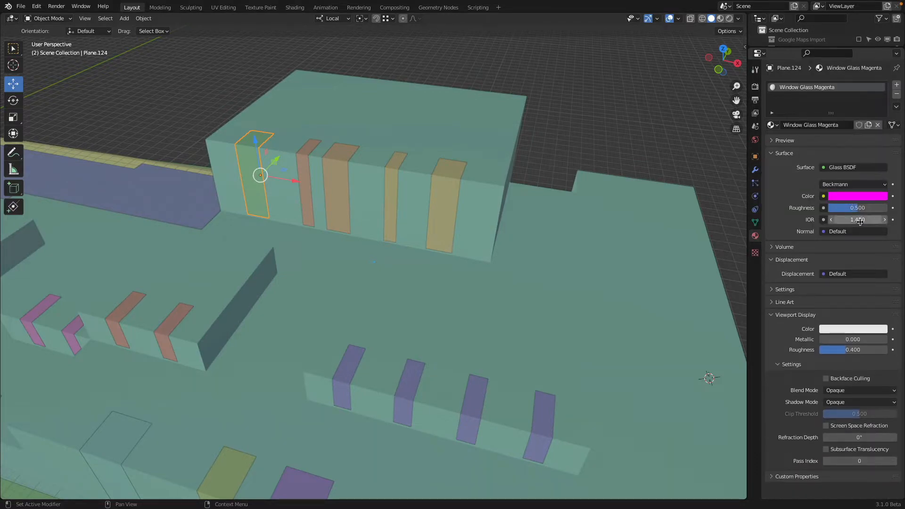
{"action": "left_click_drag", "start_coordinate": [858, 210], "coordinate": [827, 210]}
Step: Switch the viewport to Rendered shading and examine the colored glass panels from inside the building
{"action": "key", "text": "z"}
{"action": "left_click", "coordinate": [511, 183]}
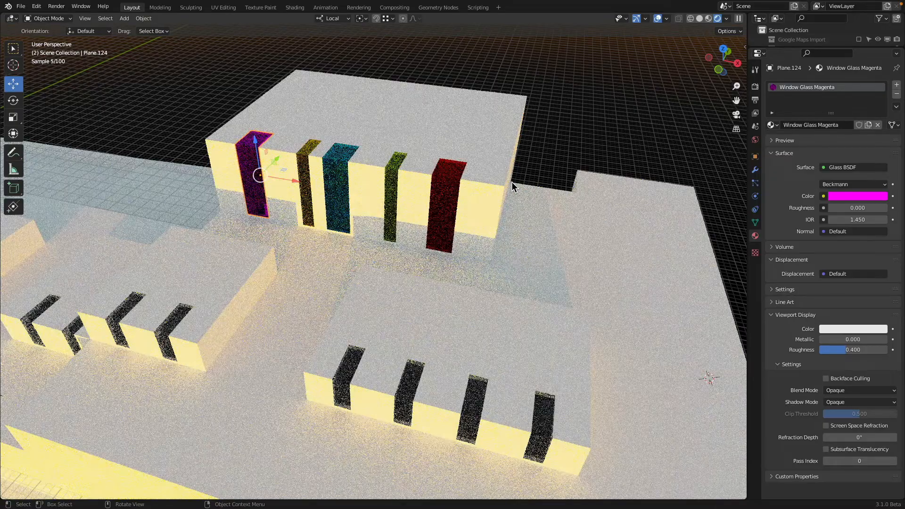
{"action": "middle_click_drag", "start_coordinate": [511, 182], "coordinate": [390, 257]}
{"action": "key", "text": "a"}
{"action": "key", "text": "a"}
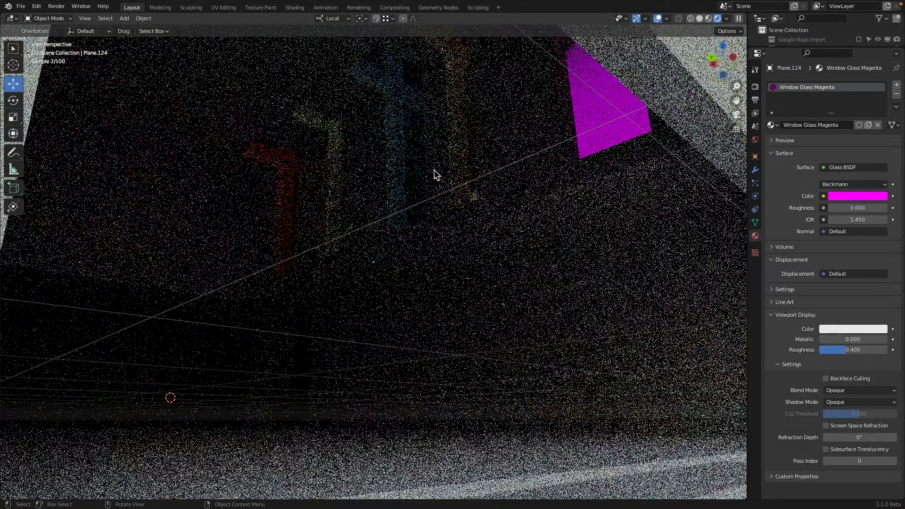
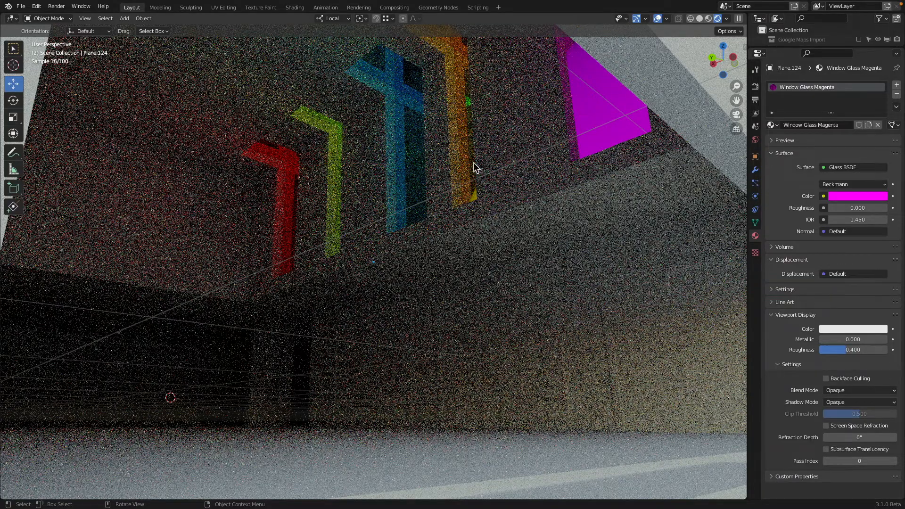
Step: Examine the rendered colored glass panels from outside the building and through the camera view
{"action": "scroll", "coordinate": [473, 163], "scroll_direction": "down", "scroll_amount": 10}
{"action": "middle_click_drag", "start_coordinate": [473, 163], "coordinate": [426, 191]}
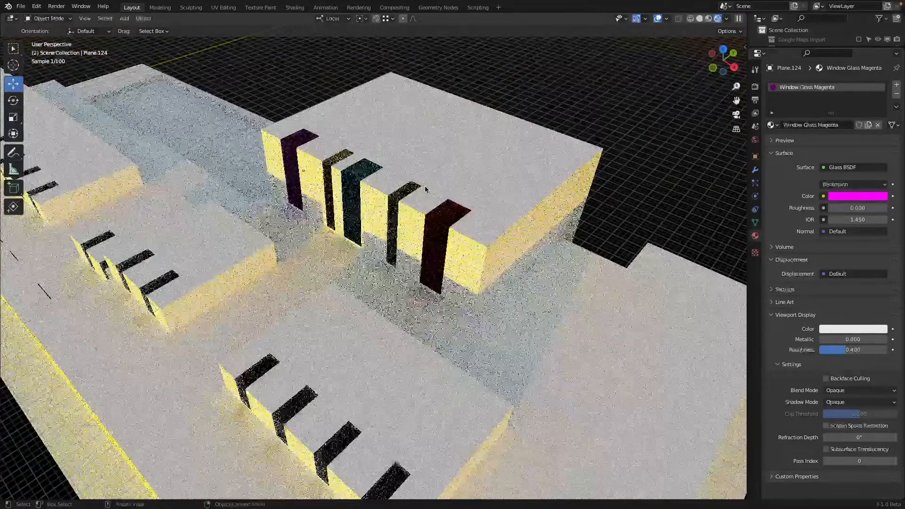
{"action": "key", "text": "KP_0"}
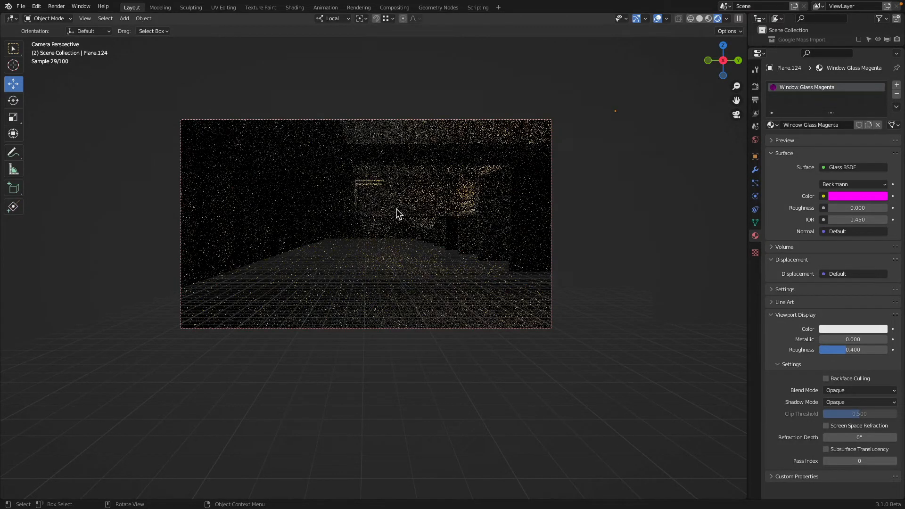
Step: Return the viewport to Solid shading outside the building and enlarge the Outliner to show more objects
{"action": "key", "text": "z"}
{"action": "key", "text": "z"}
{"action": "middle_click_drag", "start_coordinate": [377, 209], "coordinate": [406, 224]}
{"action": "scroll", "coordinate": [406, 223], "scroll_direction": "down", "scroll_amount": 4}
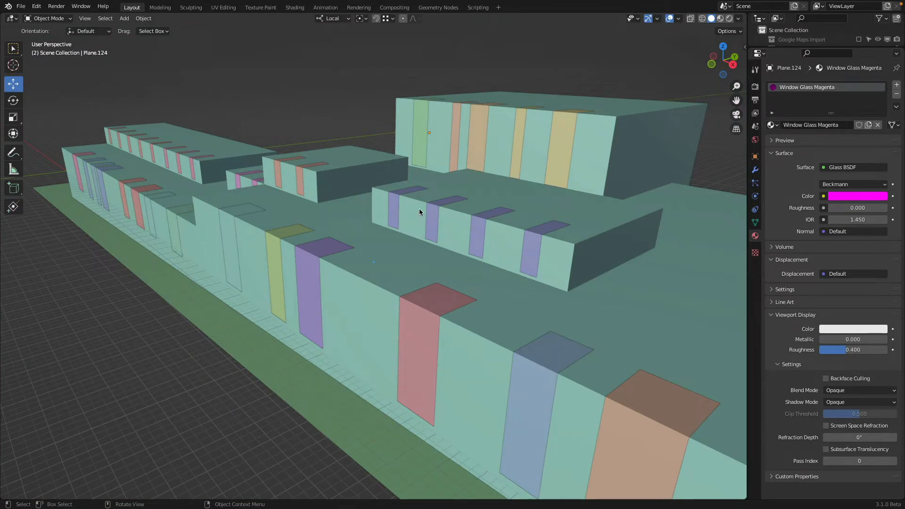
{"action": "scroll", "coordinate": [418, 210], "scroll_direction": "down", "scroll_amount": 3}
{"action": "middle_click_drag", "start_coordinate": [418, 210], "coordinate": [448, 223]}
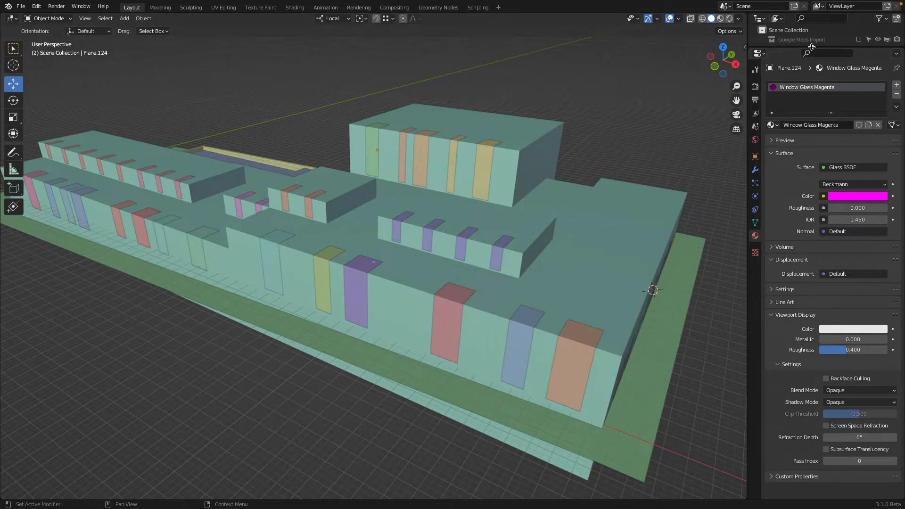
{"action": "left_click_drag", "start_coordinate": [811, 47], "coordinate": [811, 311]}
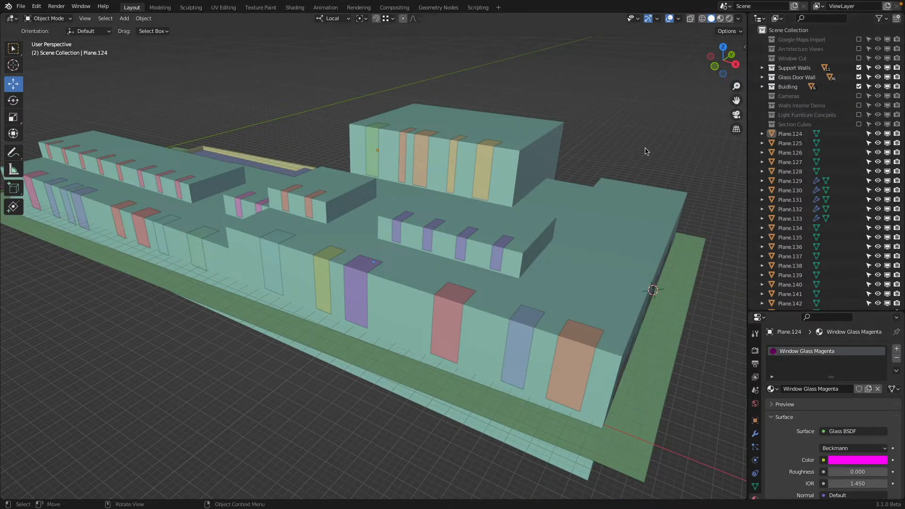
Step: Select all the window glass panels in the Outliner, from Plane.124 through Plane.155, and check the selection around the building
{"action": "left_click", "coordinate": [563, 355]}
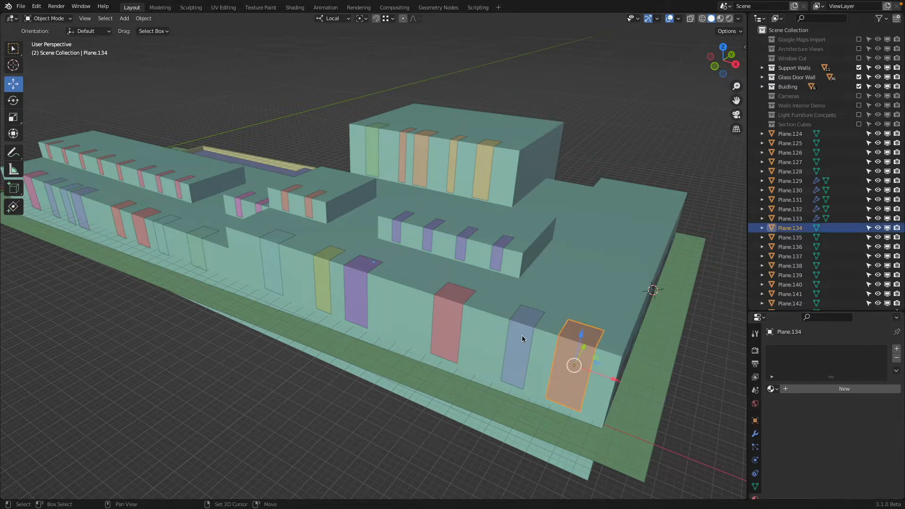
{"action": "left_click", "coordinate": [793, 135]}
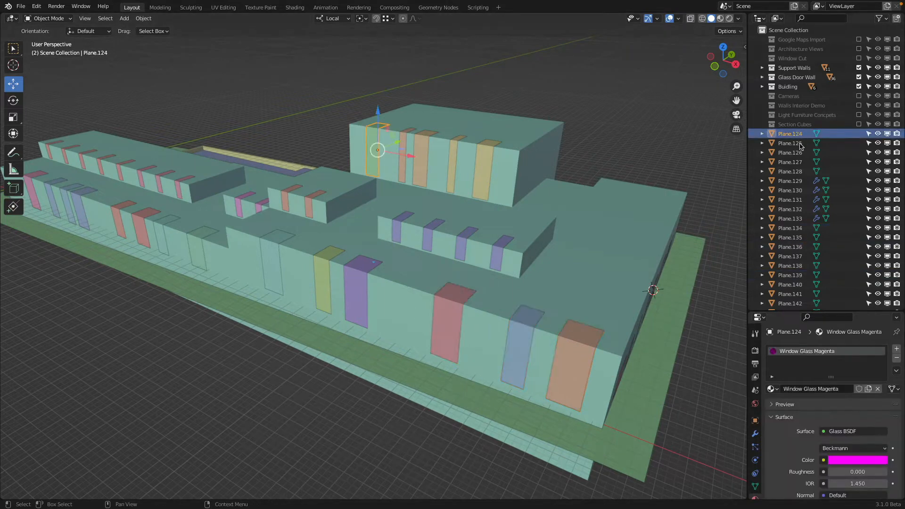
{"action": "scroll", "coordinate": [794, 236], "scroll_direction": "down", "scroll_amount": 5}
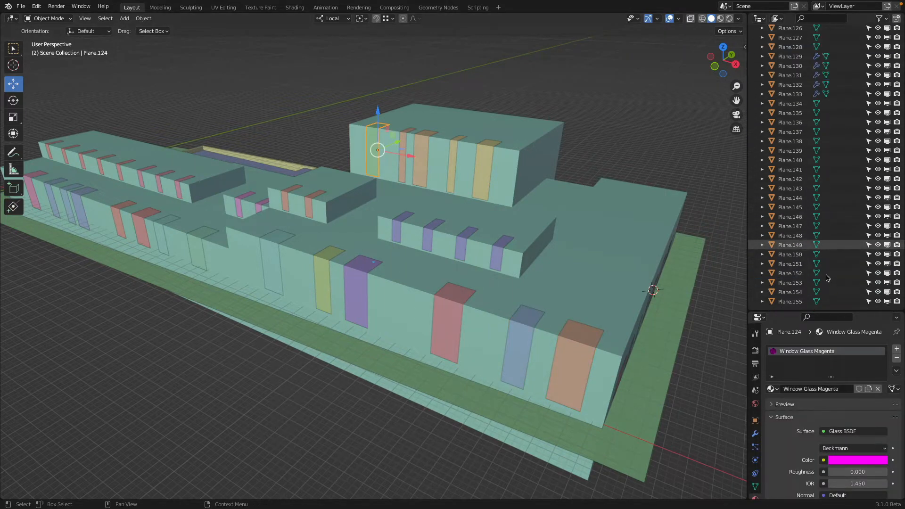
{"action": "left_click", "coordinate": [786, 301], "text": "shift"}
{"action": "scroll", "coordinate": [786, 283], "scroll_direction": "up", "scroll_amount": 3}
{"action": "scroll", "coordinate": [786, 283], "scroll_direction": "down", "scroll_amount": 3}
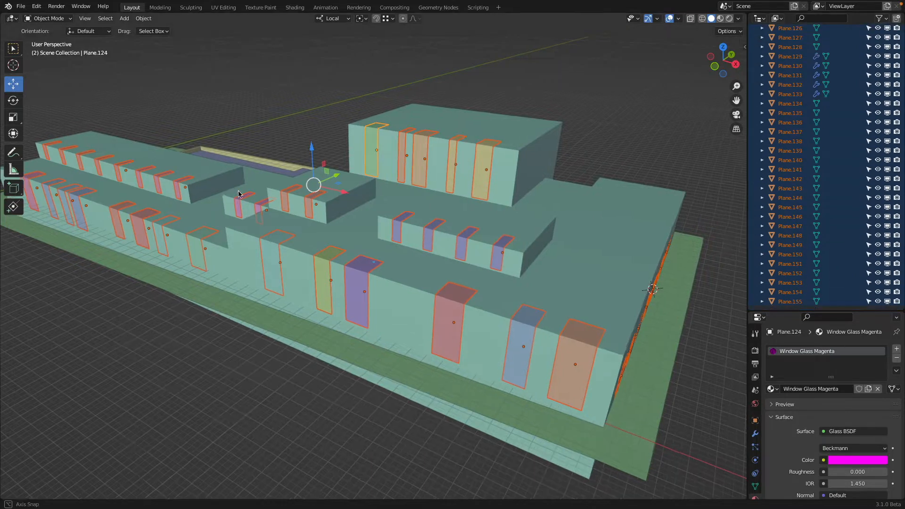
{"action": "middle_click_drag", "start_coordinate": [238, 194], "coordinate": [299, 197]}
{"action": "middle_click_drag", "start_coordinate": [57, 192], "coordinate": [236, 190], "text": "shift"}
{"action": "scroll", "coordinate": [245, 191], "scroll_direction": "down", "scroll_amount": 4}
{"action": "key", "text": "shift+z"}
{"action": "key", "text": "shift+z"}
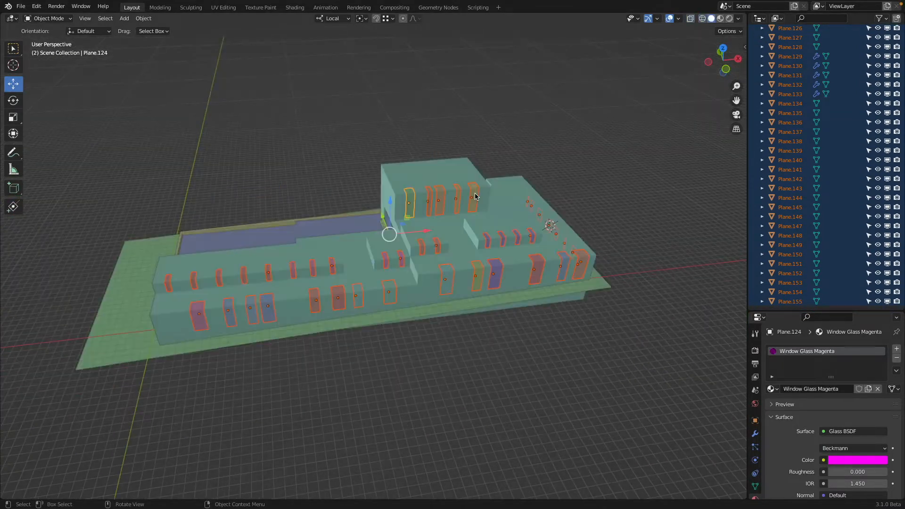
Step: Move the selected panels into a new collection named Window Glass and collapse that collection in the Outliner
{"action": "middle_click_drag", "start_coordinate": [475, 194], "coordinate": [432, 187]}
{"action": "key", "text": "m"}
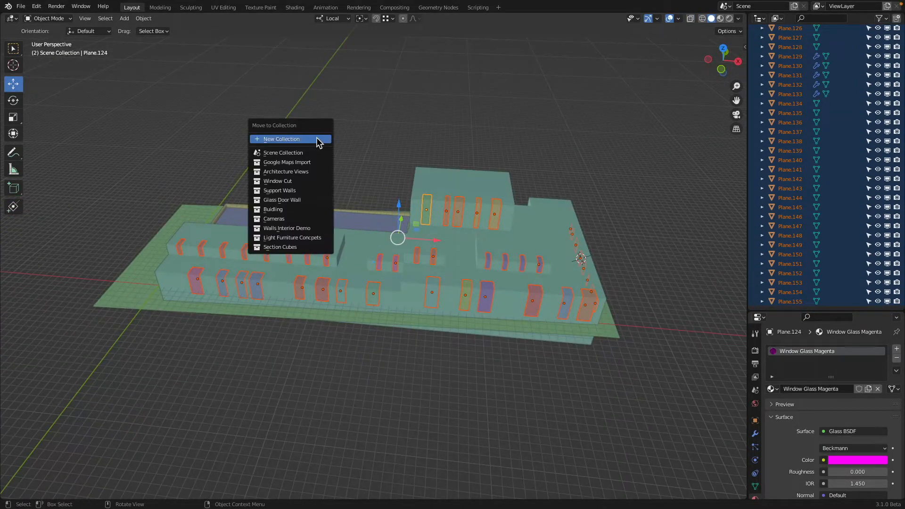
{"action": "left_click", "coordinate": [316, 139]}
{"action": "type", "text": "Wi"}
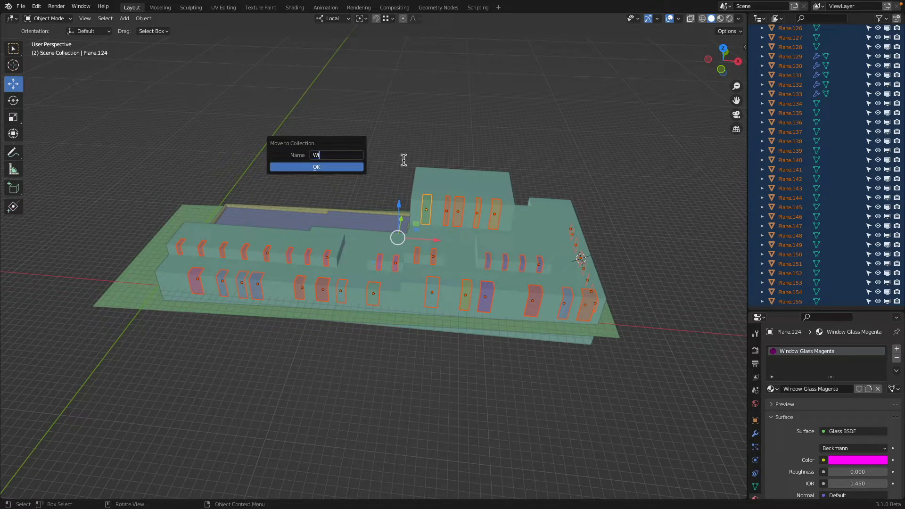
{"action": "type", "text": "ndow Glass"}
{"action": "key", "text": "Return"}
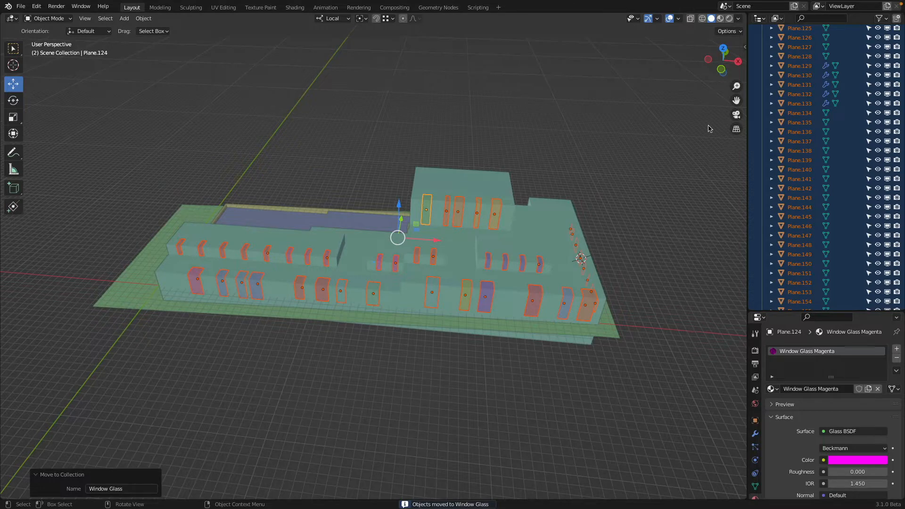
{"action": "scroll", "coordinate": [801, 85], "scroll_direction": "up", "scroll_amount": 5}
{"action": "left_click", "coordinate": [762, 124]}
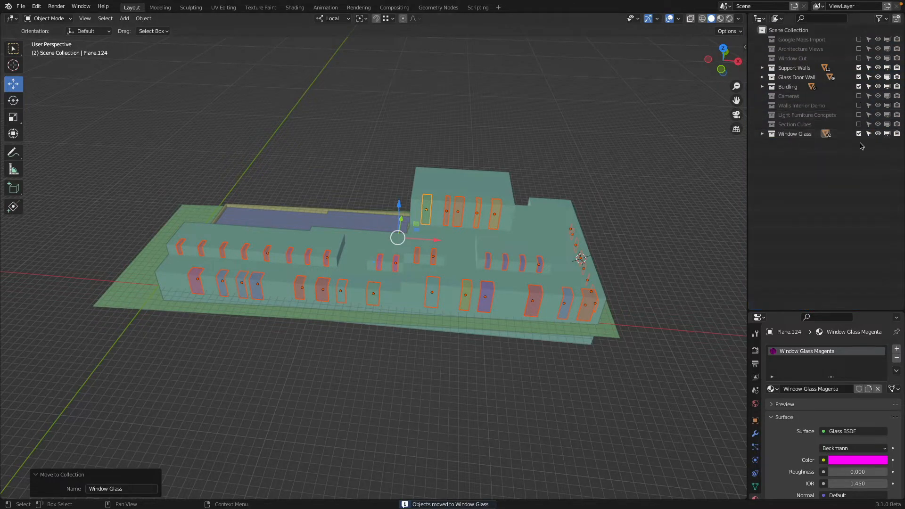
Step: Compare the Rendered camera view with the Window Glass collection excluded from and included in the view layer
{"action": "left_click", "coordinate": [858, 134]}
{"action": "left_click", "coordinate": [858, 133]}
{"action": "left_click", "coordinate": [859, 133]}
{"action": "left_click", "coordinate": [858, 134]}
{"action": "left_click", "coordinate": [858, 134]}
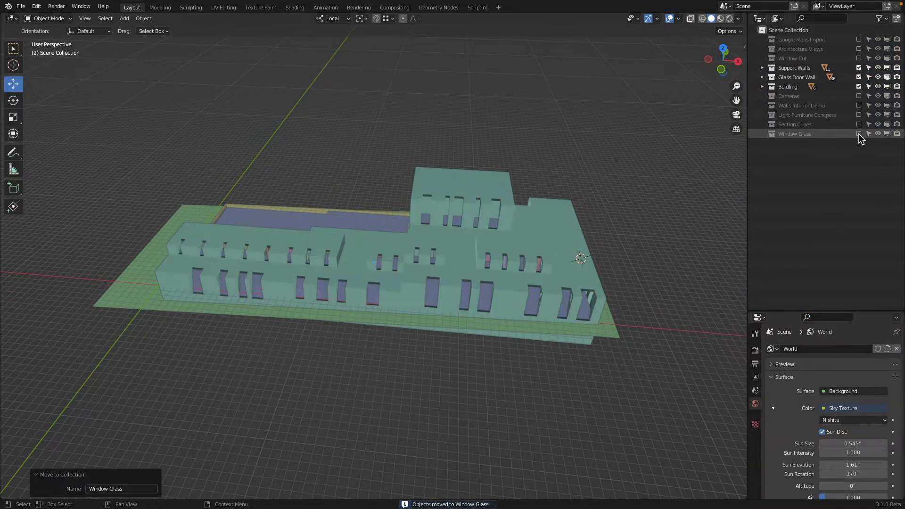
{"action": "key", "text": "KP_0"}
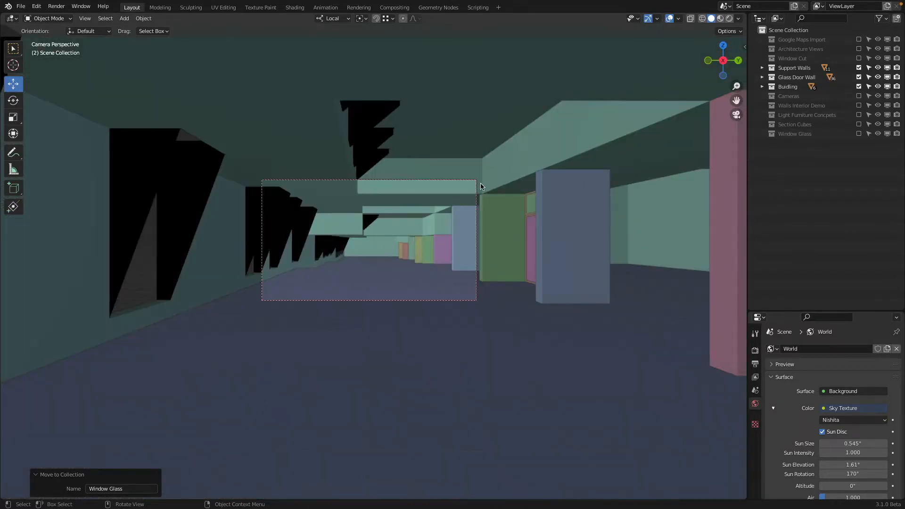
{"action": "key", "text": "z"}
{"action": "left_click", "coordinate": [487, 170]}
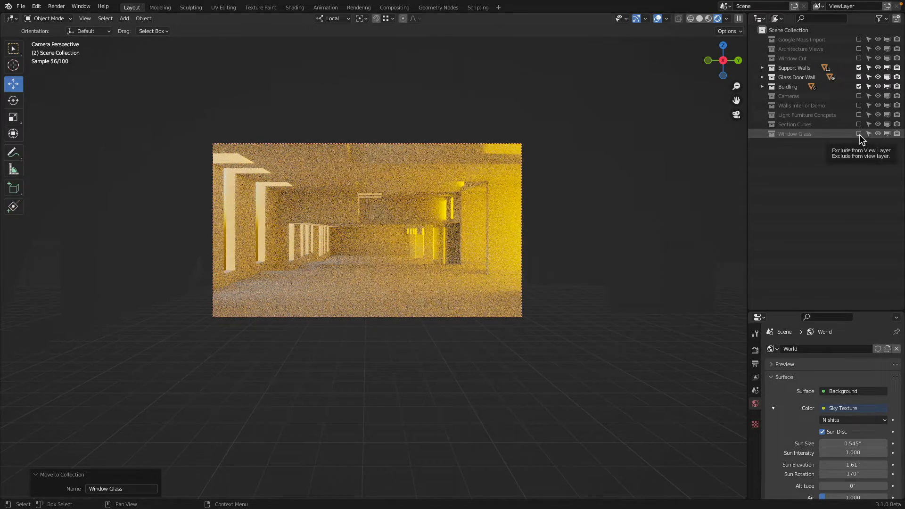
{"action": "left_click", "coordinate": [859, 133]}
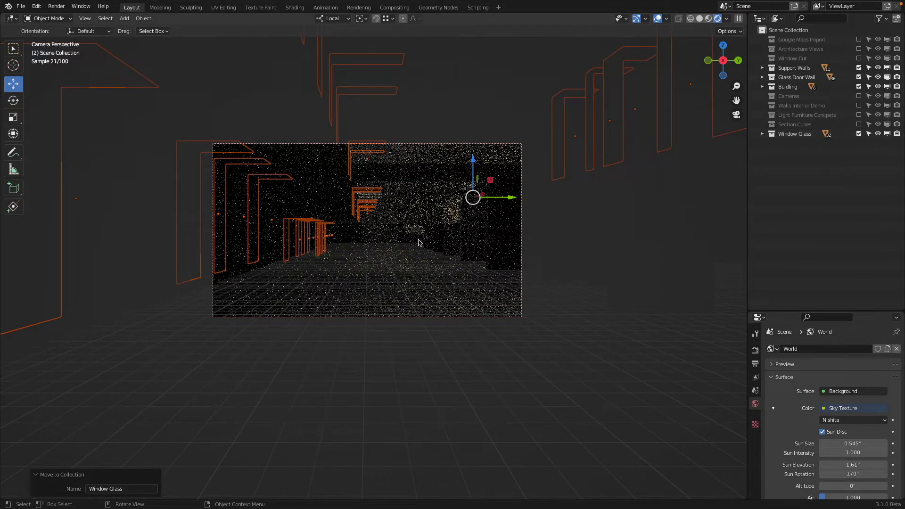
Step: Return to Solid shading with an outside view of the whole building and deselect everything
{"action": "key", "text": "z"}
{"action": "key", "text": "z"}
{"action": "middle_click_drag", "start_coordinate": [444, 252], "coordinate": [343, 240]}
{"action": "scroll", "coordinate": [343, 246], "scroll_direction": "down", "scroll_amount": 5}
{"action": "middle_click_drag", "start_coordinate": [476, 240], "coordinate": [363, 248]}
{"action": "key", "text": "a"}
{"action": "key", "text": "a"}
{"action": "middle_click_drag", "start_coordinate": [426, 249], "coordinate": [340, 252]}
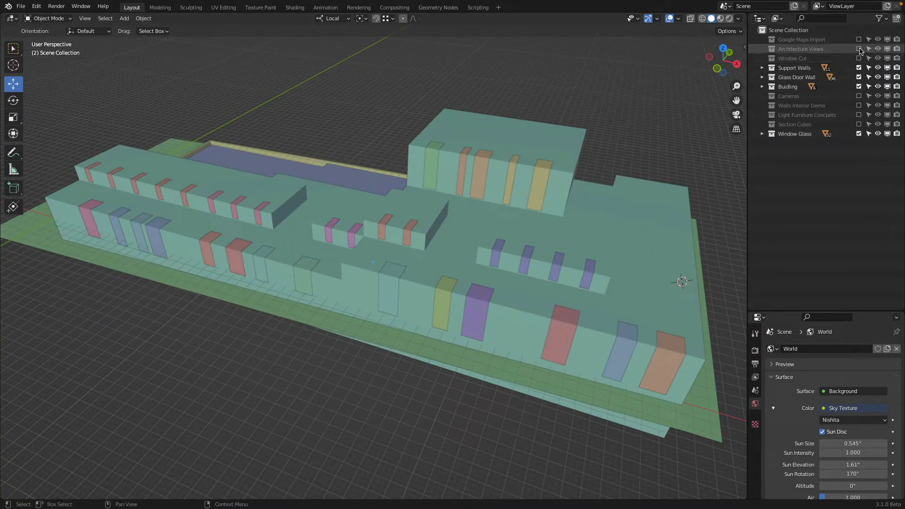
Step: Enable the Architecture Views collection and exclude the Buidling collection so only walls, glass panels and reference drawings are displayed
{"action": "left_click", "coordinate": [662, 209]}
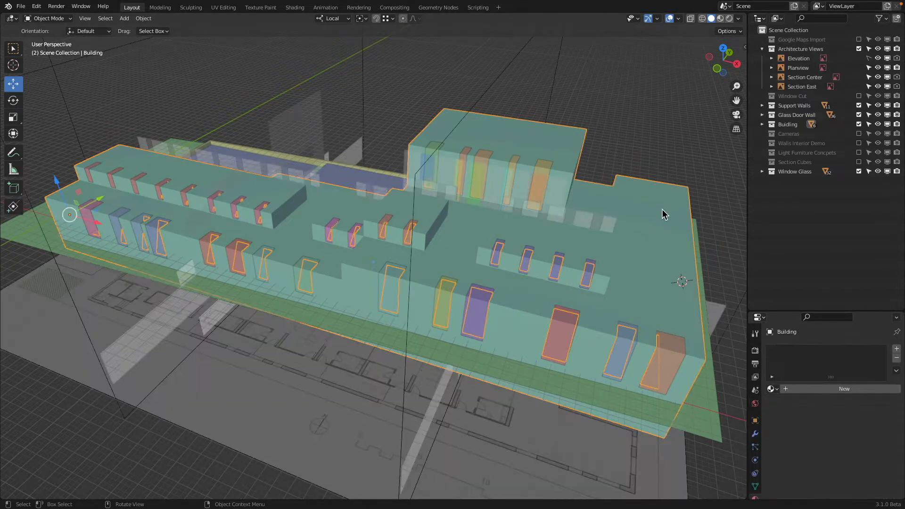
{"action": "key", "text": "h"}
{"action": "middle_click_drag", "start_coordinate": [662, 209], "coordinate": [616, 174]}
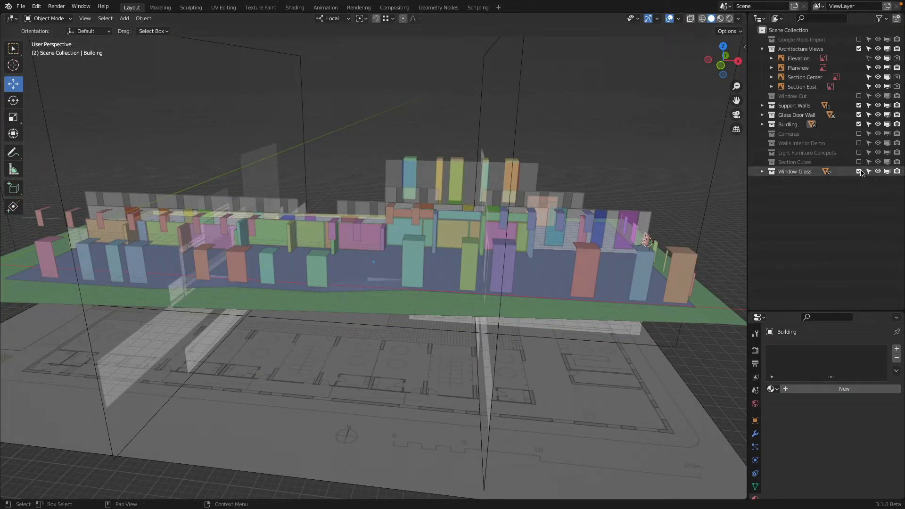
{"action": "left_click", "coordinate": [858, 124]}
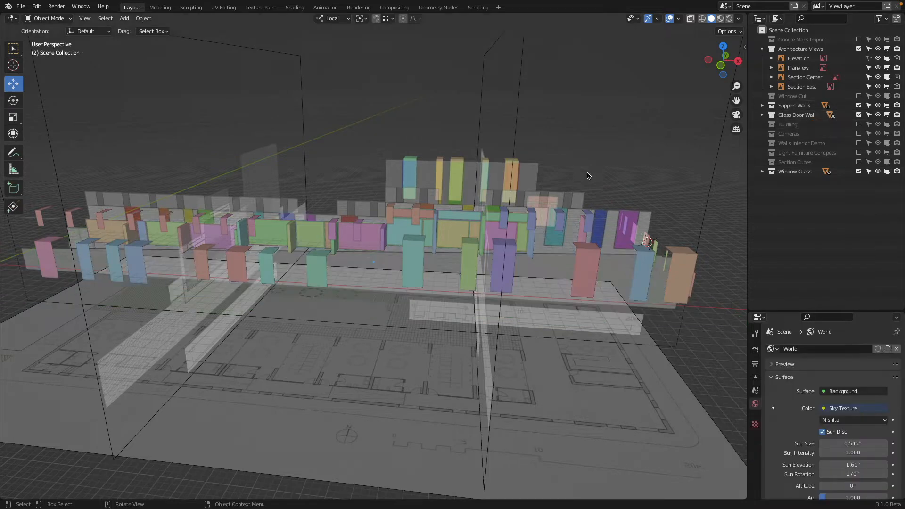
{"action": "middle_click_drag", "start_coordinate": [588, 174], "coordinate": [640, 310]}
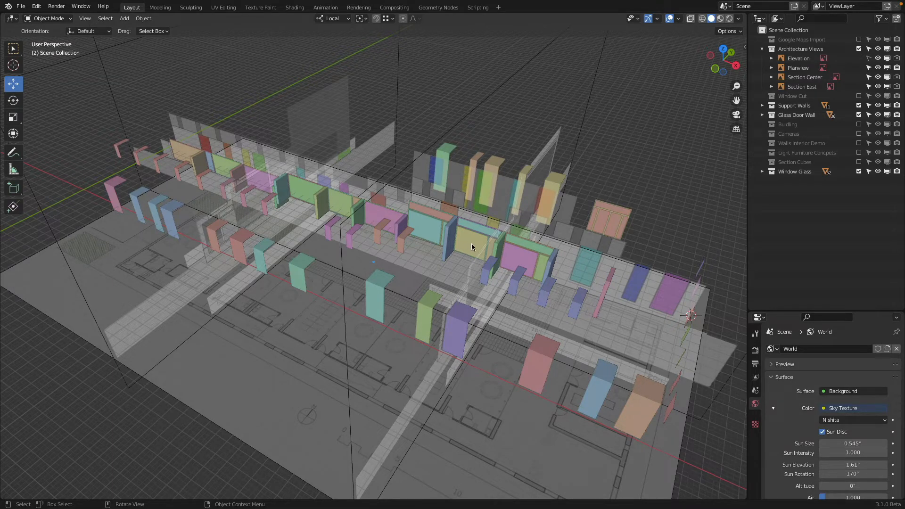
{"action": "mouse_move", "coordinate": [471, 243]}
{"action": "middle_mouse_down"}
{"action": "mouse_move", "coordinate": [500, 250]}
{"action": "mouse_move", "coordinate": [503, 239]}
{"action": "mouse_move", "coordinate": [459, 247]}
{"action": "middle_mouse_up"}
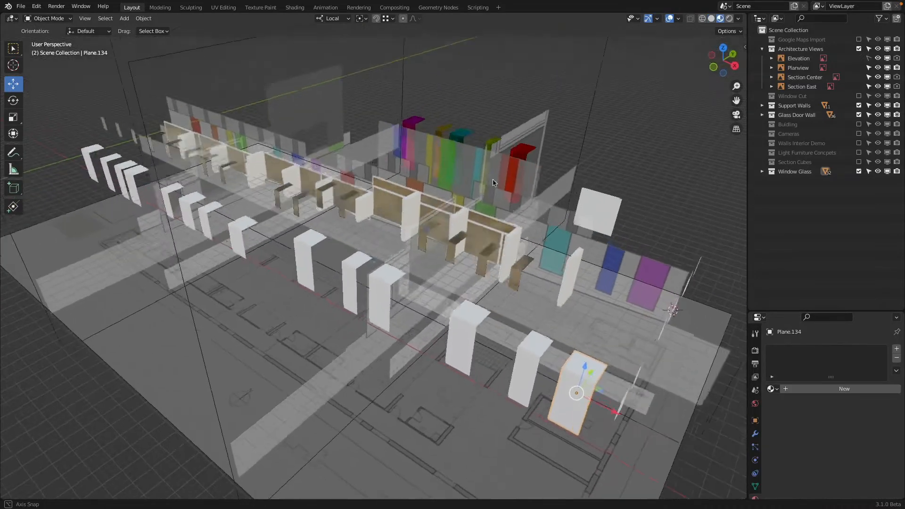
Step: Switch the viewport to Material Preview shading and inspect which window panels have glass materials
{"action": "middle_click_drag", "start_coordinate": [519, 363], "coordinate": [534, 375]}
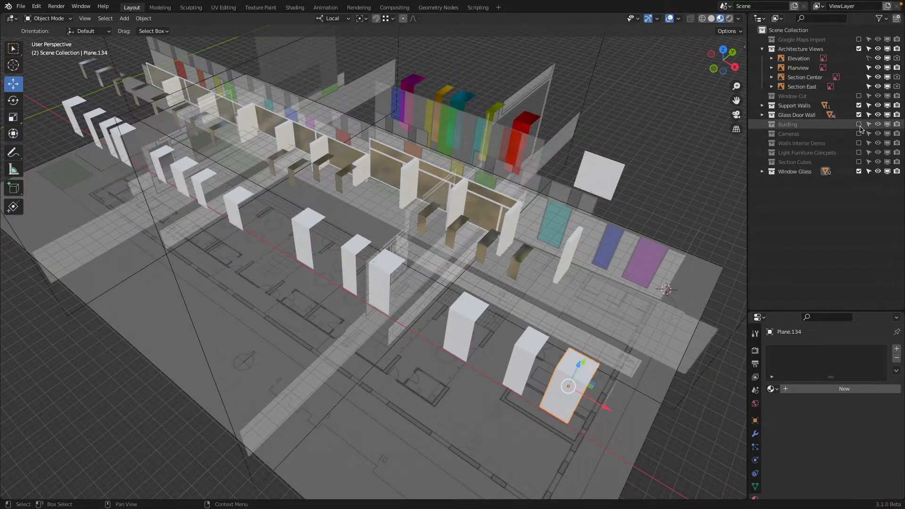
{"action": "middle_click_drag", "start_coordinate": [575, 319], "coordinate": [544, 344]}
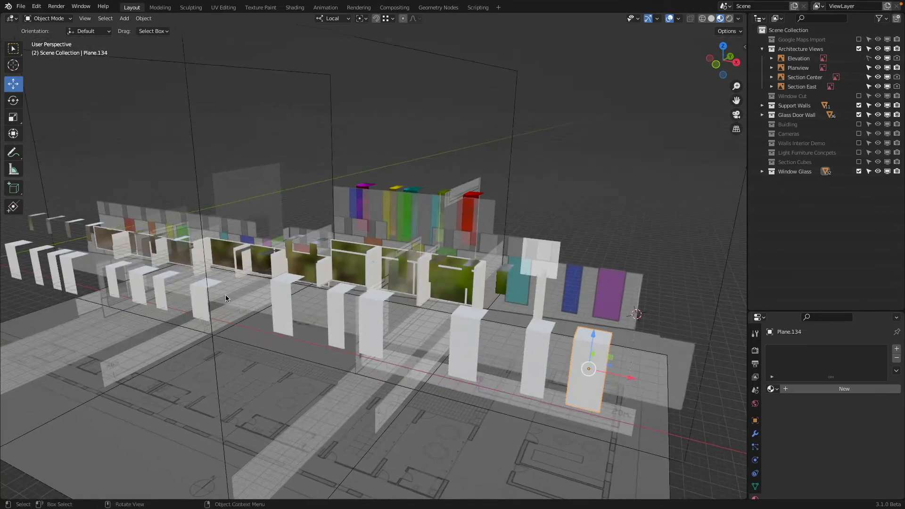
{"action": "middle_click_drag", "start_coordinate": [225, 295], "coordinate": [107, 231]}
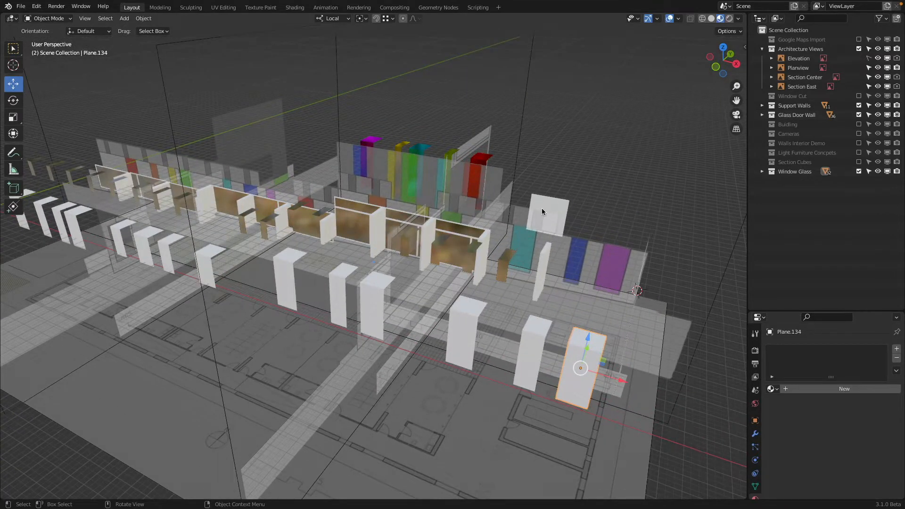
{"action": "key", "text": "z"}
{"action": "key", "text": "Escape"}
{"action": "middle_click_drag", "start_coordinate": [559, 214], "coordinate": [582, 276]}
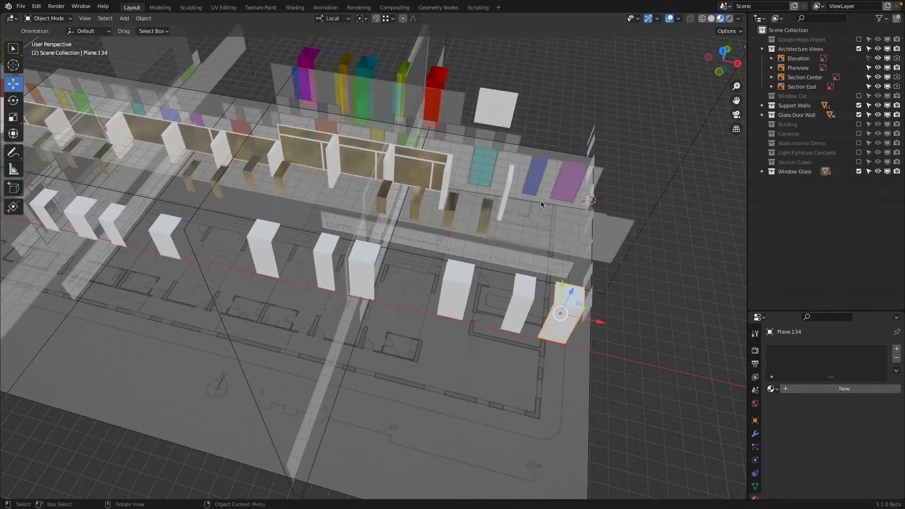
{"action": "middle_click_drag", "start_coordinate": [533, 202], "coordinate": [532, 295], "text": "shift"}
{"action": "scroll", "coordinate": [383, 144], "scroll_direction": "up", "scroll_amount": 2}
{"action": "middle_click_drag", "start_coordinate": [383, 143], "coordinate": [406, 150]}
{"action": "middle_click_drag", "start_coordinate": [296, 127], "coordinate": [410, 156], "text": "shift"}
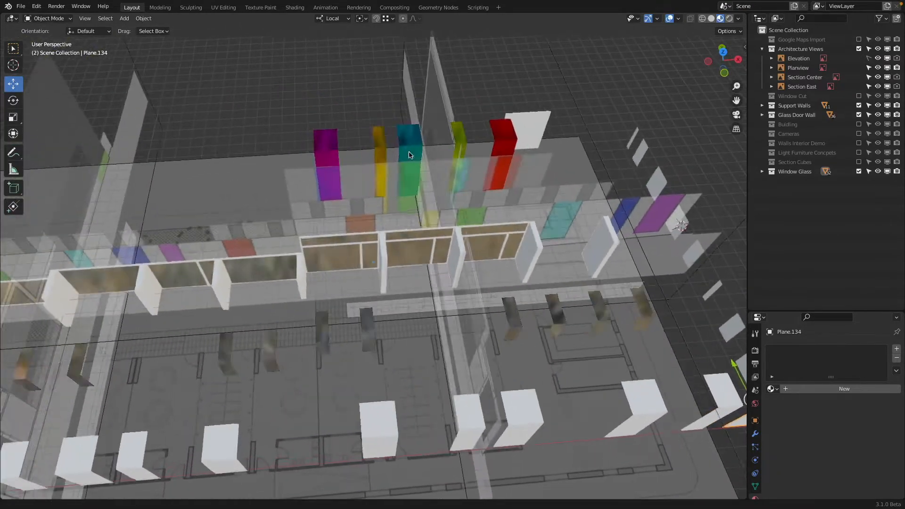
Step: Assign the existing Window Glass Green material to the wide blue middle panel of the tall block
{"action": "scroll", "coordinate": [414, 135], "scroll_direction": "up", "scroll_amount": 2}
{"action": "middle_click_drag", "start_coordinate": [347, 155], "coordinate": [289, 178], "text": "shift"}
{"action": "middle_click_drag", "start_coordinate": [251, 224], "coordinate": [326, 164]}
{"action": "left_click", "coordinate": [327, 165]}
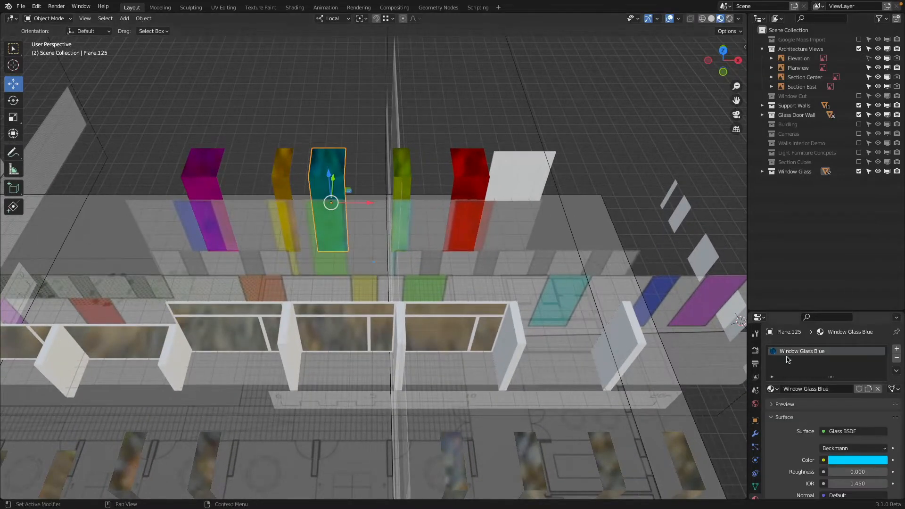
{"action": "left_click", "coordinate": [773, 389]}
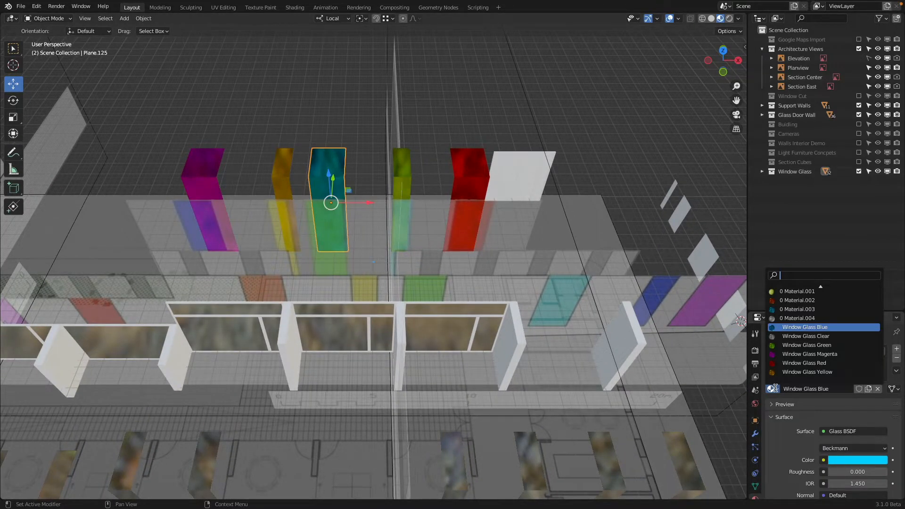
{"action": "key", "text": "Down"}
{"action": "key", "text": "Down"}
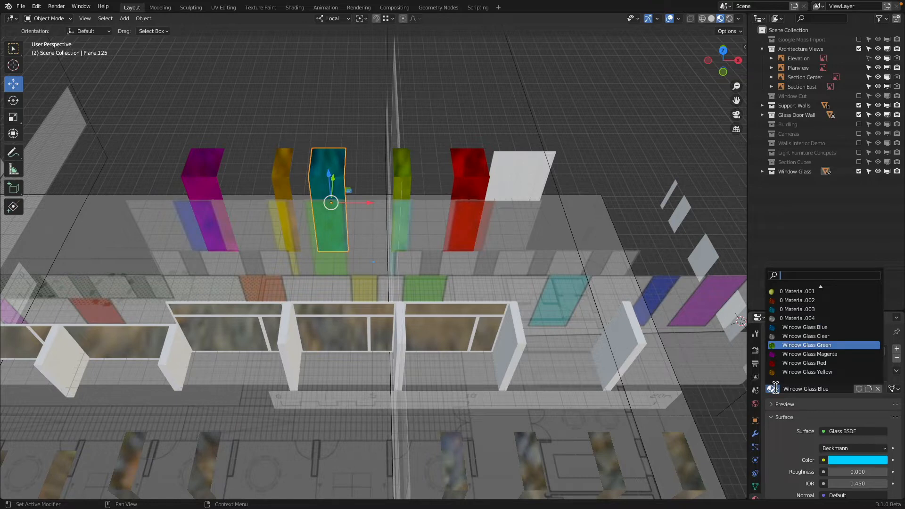
{"action": "key", "text": "Return"}
Step: Assign the existing Window Glass Blue material to the narrow green panel beside the red one on the tall block
{"action": "left_click", "coordinate": [408, 166]}
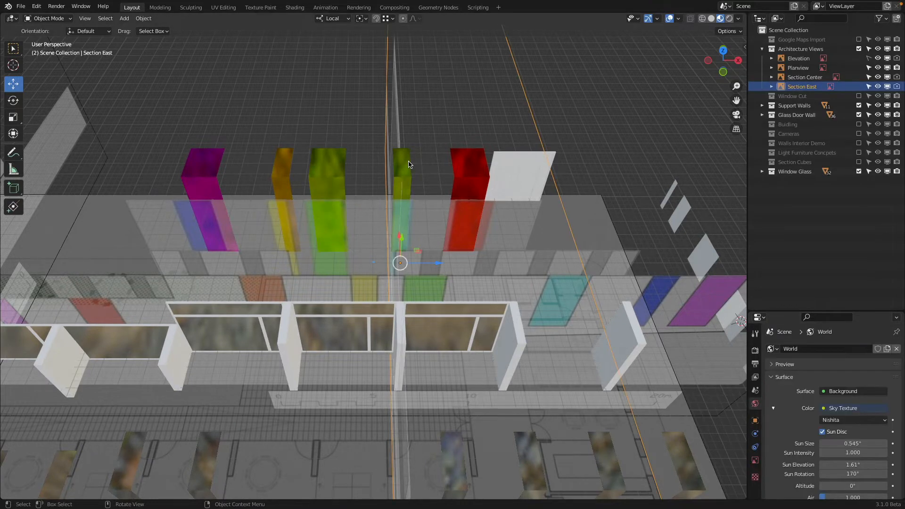
{"action": "left_click", "coordinate": [771, 390]}
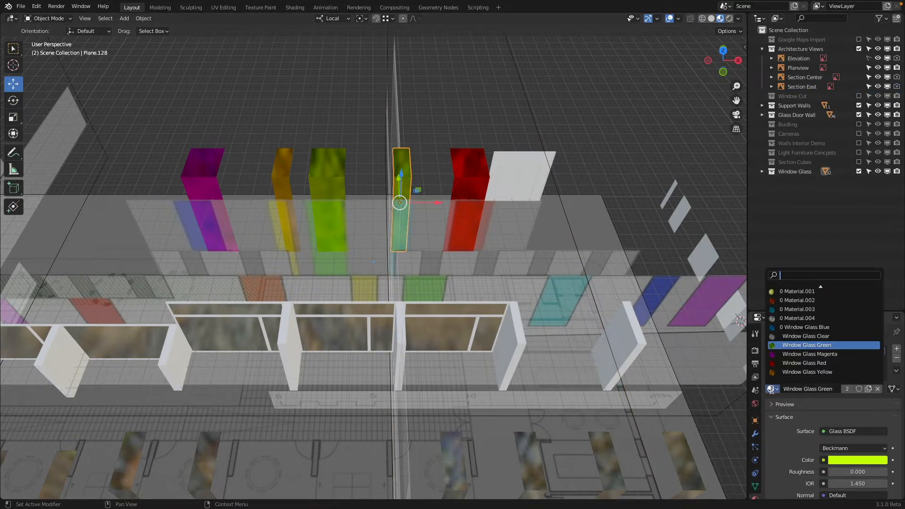
{"action": "left_click", "coordinate": [790, 327]}
{"action": "scroll", "coordinate": [488, 250], "scroll_direction": "down", "scroll_amount": 5}
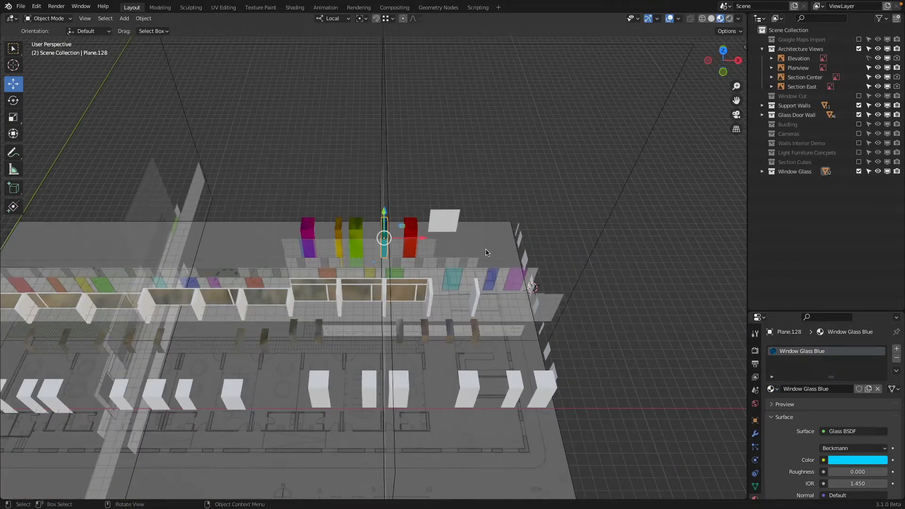
Step: Link the Window Glass Magenta material from the tall block's magenta panel to the outermost white panel at the front row's east end
{"action": "middle_click_drag", "start_coordinate": [487, 250], "coordinate": [488, 323]}
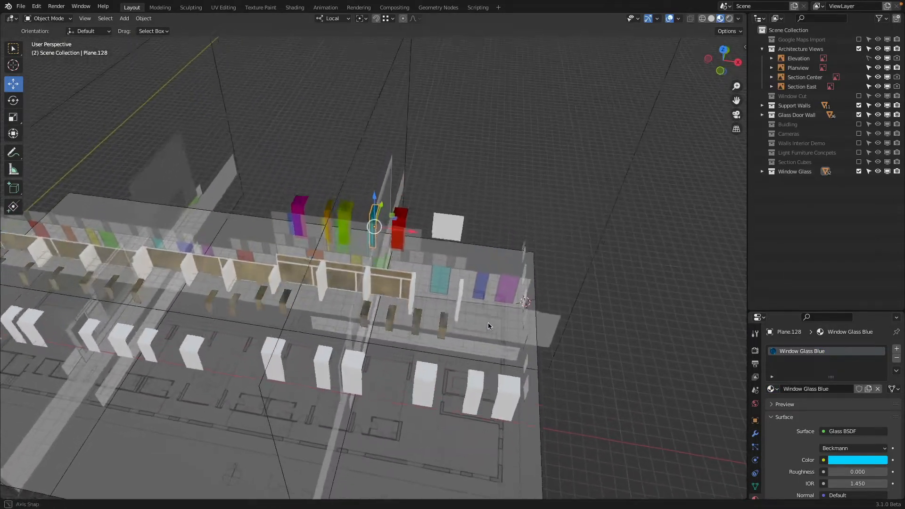
{"action": "left_click", "coordinate": [508, 399]}
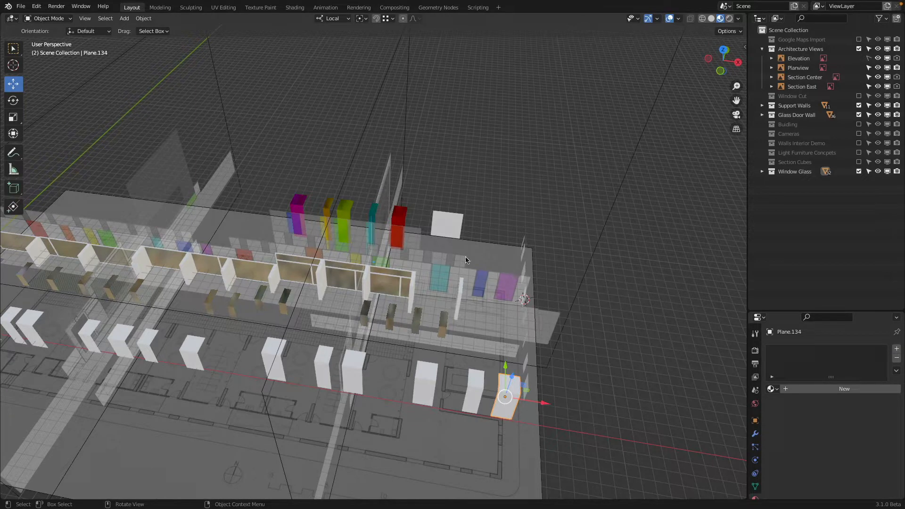
{"action": "left_click", "coordinate": [302, 200], "text": "shift"}
{"action": "key", "text": "ctrl+l"}
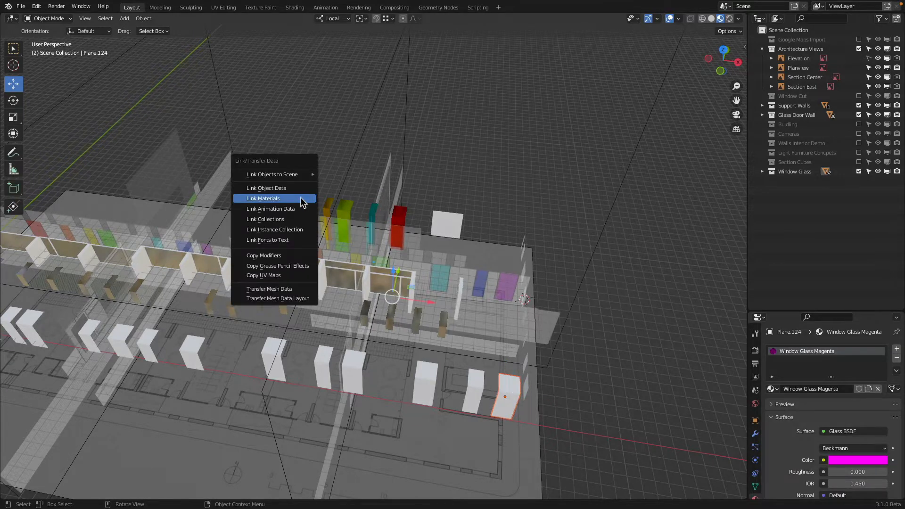
{"action": "left_click", "coordinate": [301, 198]}
Step: Rename the material on the tall block's narrow light-blue panel as Window Glass Cyan
{"action": "left_click", "coordinate": [481, 386]}
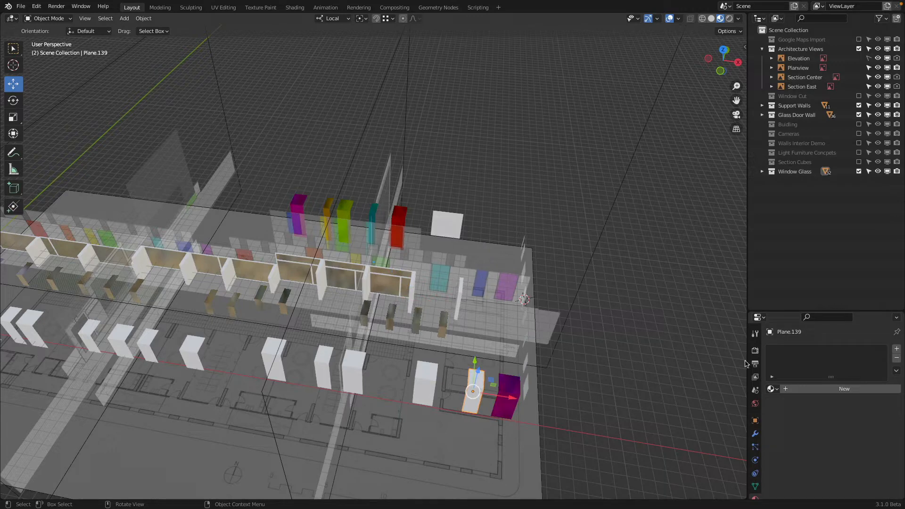
{"action": "left_click", "coordinate": [371, 215]}
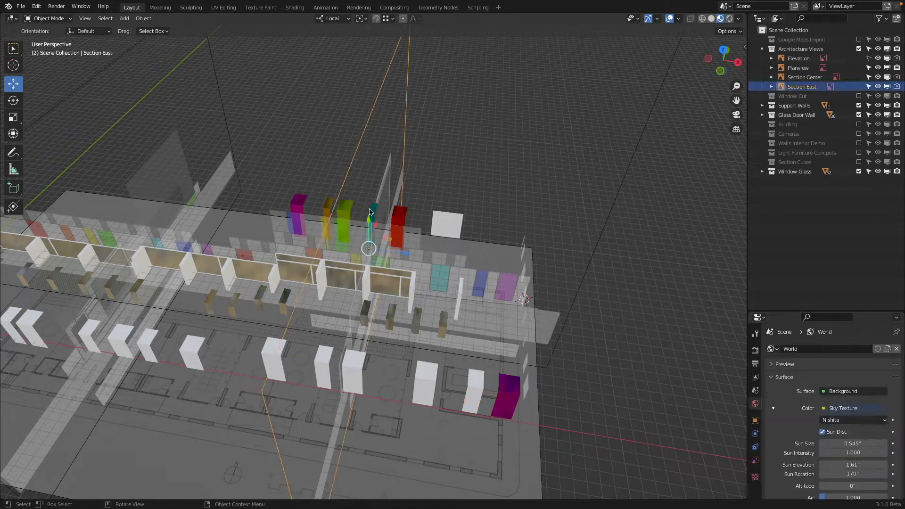
{"action": "left_click", "coordinate": [833, 389]}
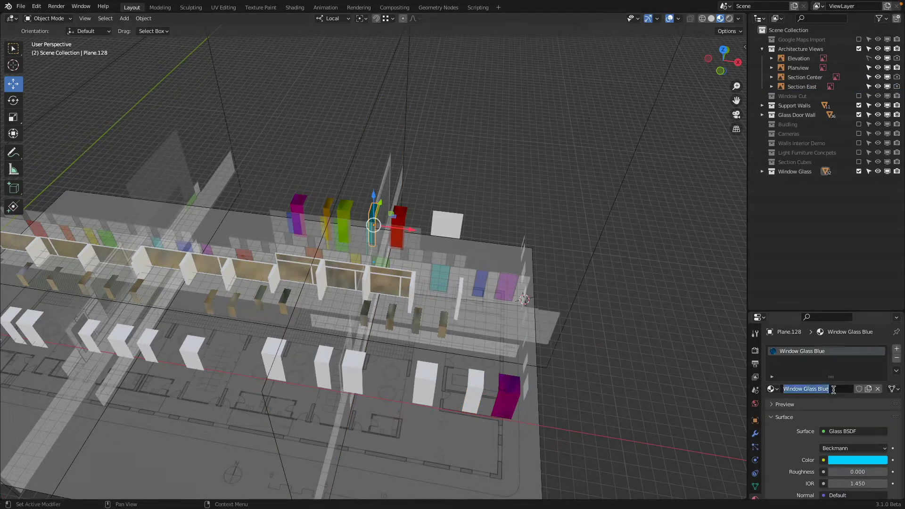
{"action": "key", "text": "BackSpace"}
Step: Create a Window Glass Blue material with the Glass BSDF shader on the narrow white panel beside the front row's magenta one
{"action": "left_click", "coordinate": [467, 391]}
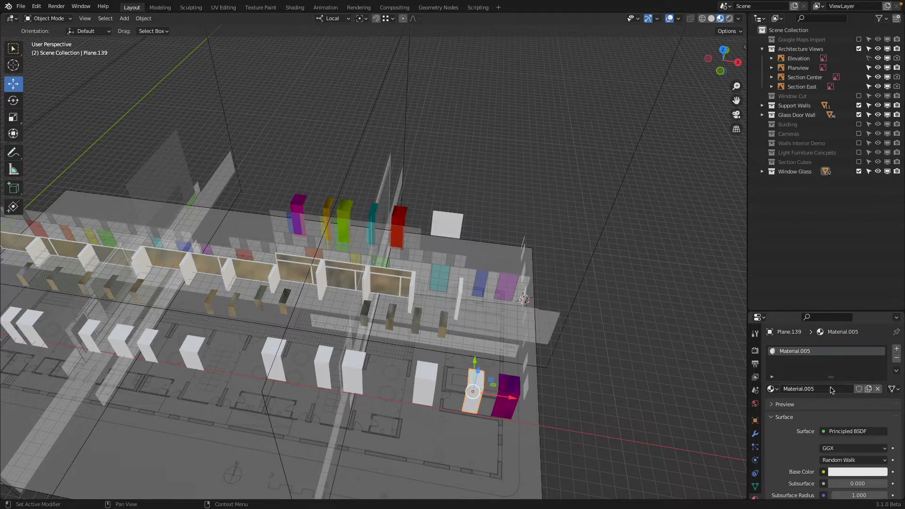
{"action": "double_click", "coordinate": [826, 389]}
{"action": "type", "text": "Window Glass"}
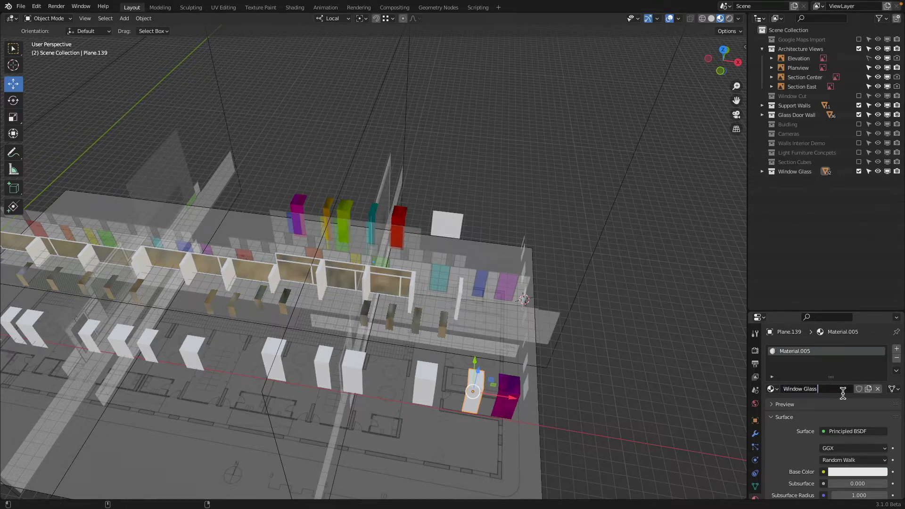
{"action": "left_click", "coordinate": [848, 431]}
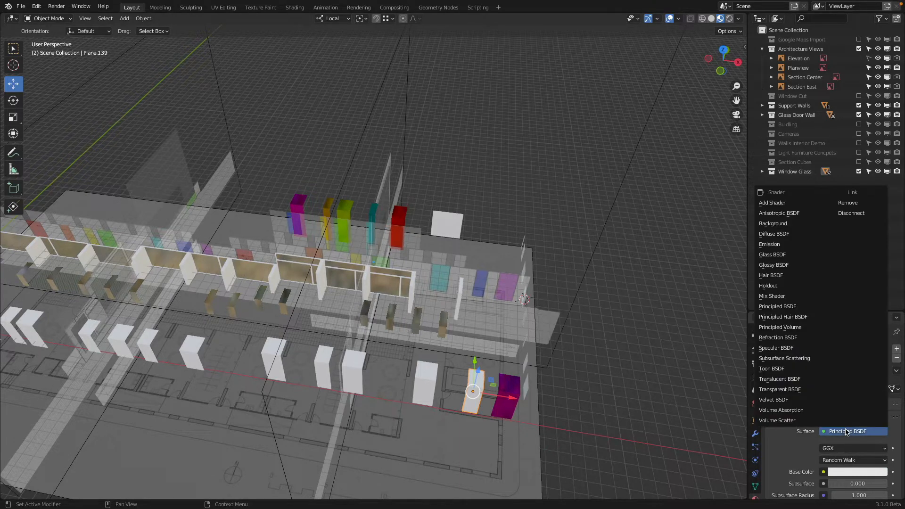
{"action": "left_click", "coordinate": [786, 257]}
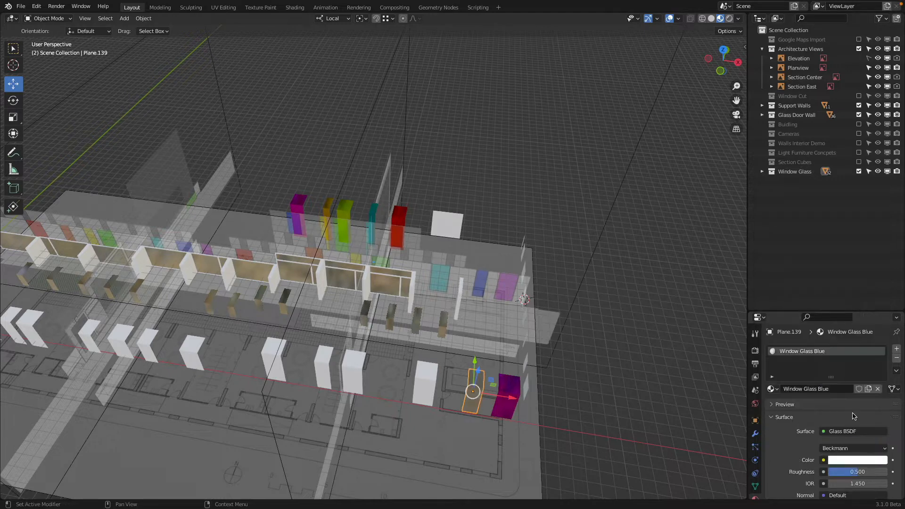
Step: Set the Window Glass Blue material's color to deep blue and its roughness to 0
{"action": "left_click", "coordinate": [855, 461]}
{"action": "left_click", "coordinate": [862, 333]}
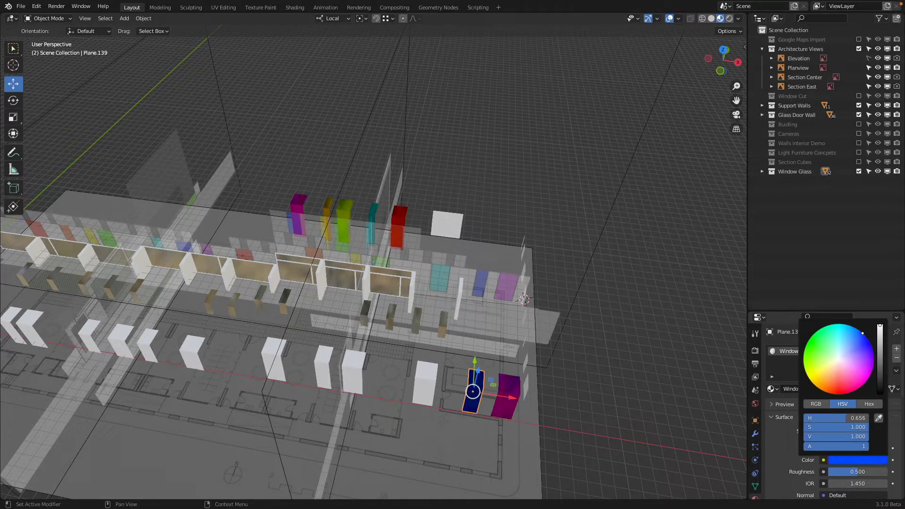
{"action": "left_click_drag", "start_coordinate": [862, 332], "coordinate": [869, 342]}
{"action": "left_click_drag", "start_coordinate": [852, 473], "coordinate": [812, 472]}
Step: Link the Window Glass Cyan material from the tall block's narrow panel to the white panel beside the front row's blue one
{"action": "left_click", "coordinate": [434, 383]}
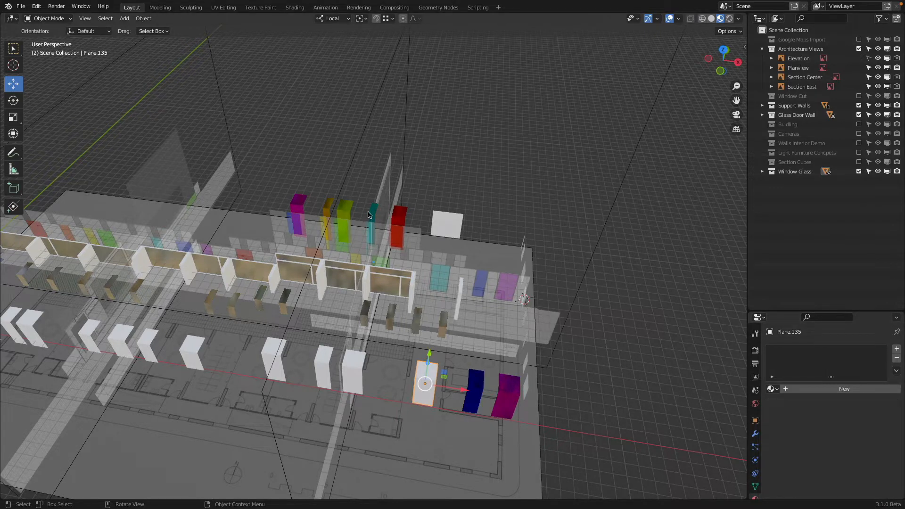
{"action": "mouse_move", "coordinate": [360, 204]}
{"action": "middle_mouse_down"}
{"action": "mouse_move", "coordinate": [395, 204]}
{"action": "mouse_move", "coordinate": [370, 203]}
{"action": "middle_mouse_up"}
{"action": "scroll", "coordinate": [370, 202], "scroll_direction": "up", "scroll_amount": 2}
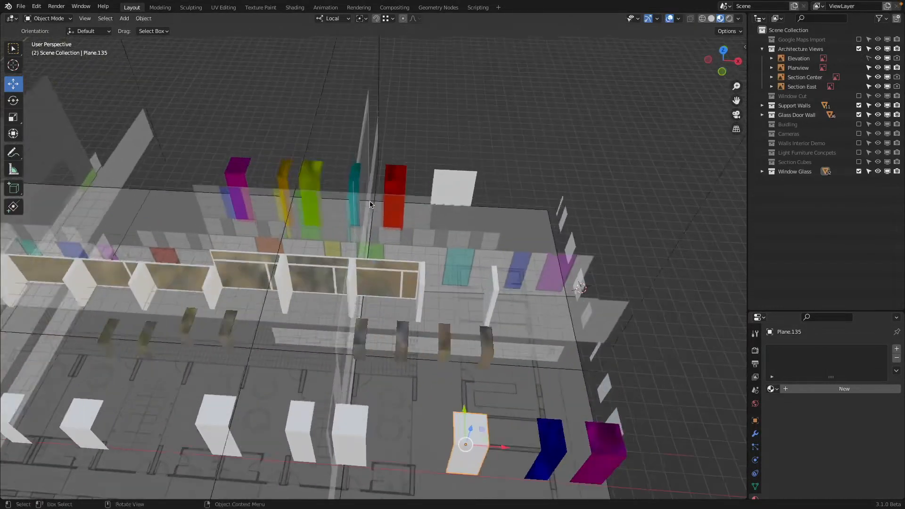
{"action": "scroll", "coordinate": [370, 204], "scroll_direction": "up", "scroll_amount": 1}
{"action": "left_click", "coordinate": [357, 167], "text": "shift"}
{"action": "scroll", "coordinate": [397, 181], "scroll_direction": "down", "scroll_amount": 3}
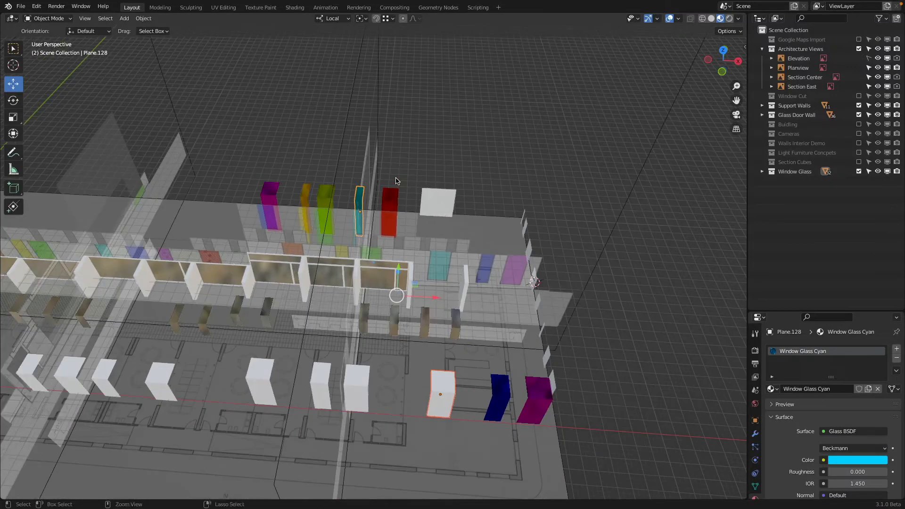
{"action": "key", "text": "ctrl+l"}
{"action": "left_click", "coordinate": [396, 179]}
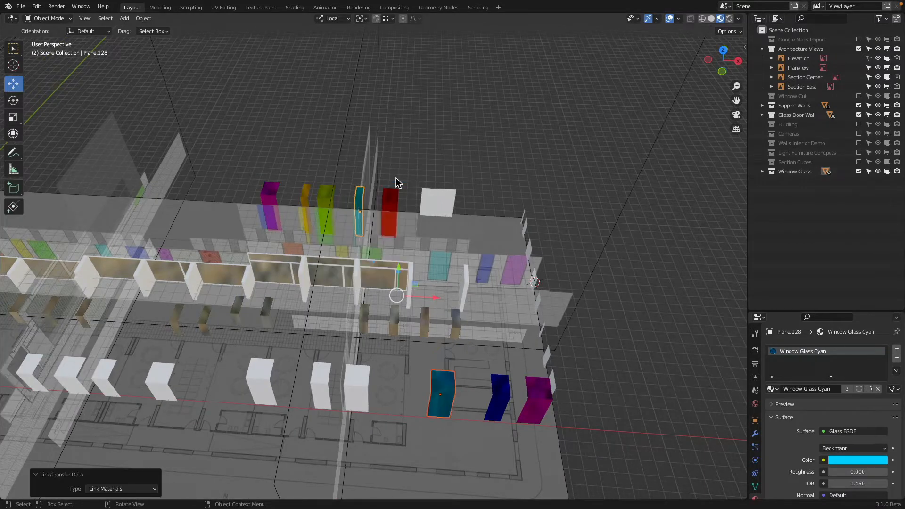
Step: Link the Window Glass Green material from the tall block to the wide white panel next after the front row's cyan one
{"action": "left_click", "coordinate": [363, 377]}
{"action": "left_click", "coordinate": [320, 188], "text": "shift"}
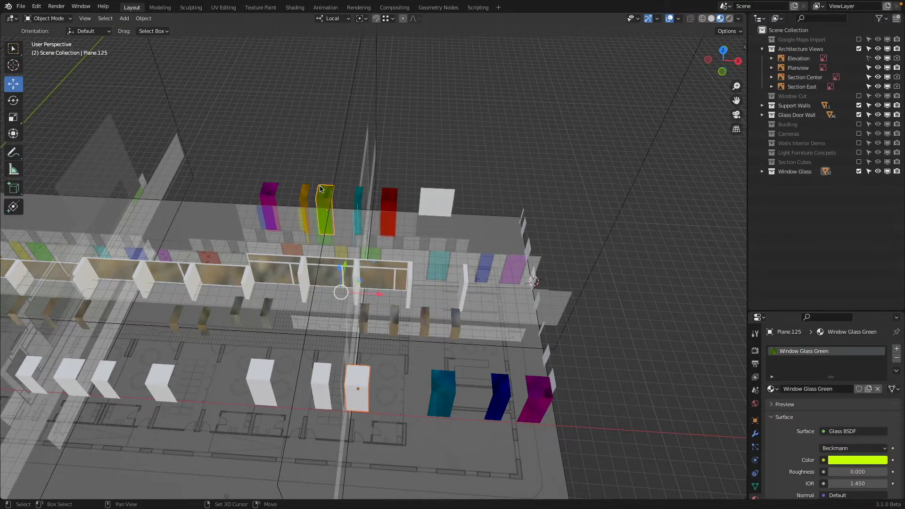
{"action": "key", "text": "ctrl+l"}
{"action": "left_click", "coordinate": [320, 186]}
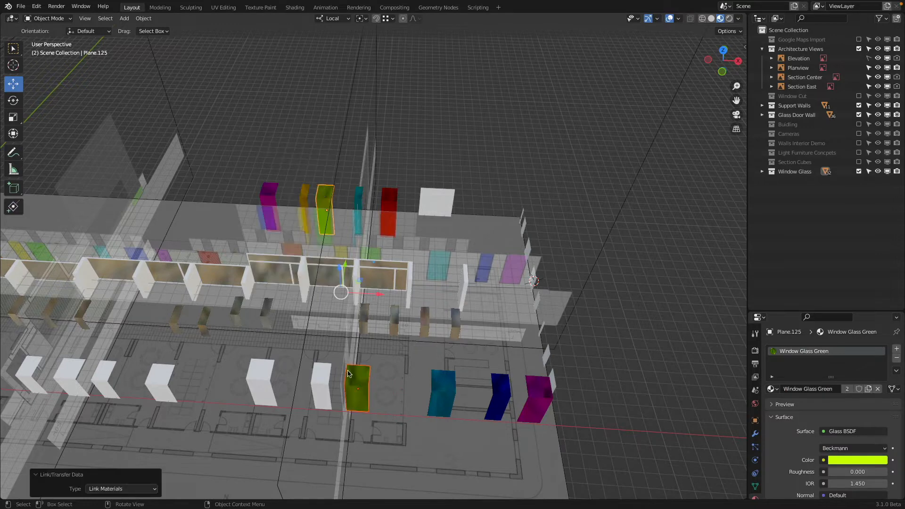
Step: Link the yellow glass material from the tall block's narrow panel to the narrow white panel beside the front row's green one
{"action": "left_click", "coordinate": [319, 378]}
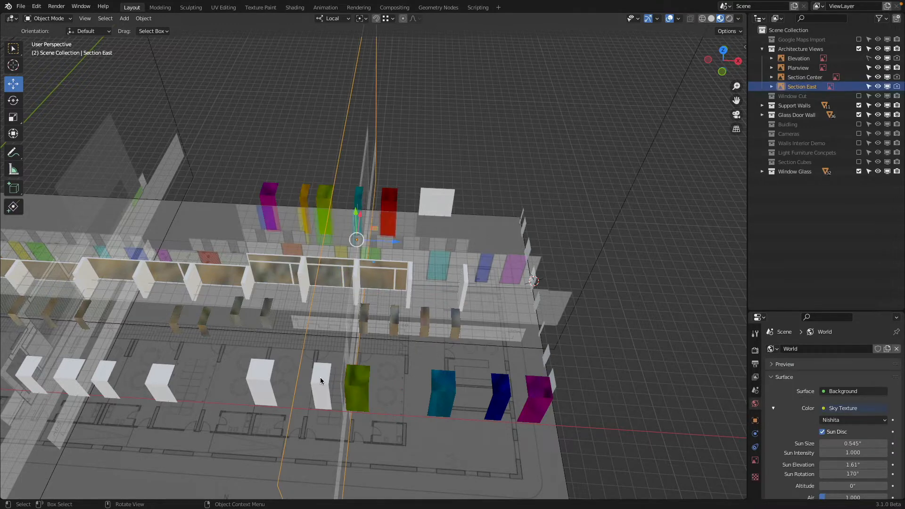
{"action": "left_click", "coordinate": [304, 183], "text": "shift"}
{"action": "key", "text": "ctrl+l"}
{"action": "left_click", "coordinate": [304, 179]}
Step: Create a new material named Window Glass Orange on the wide white panel beside the front row's yellow one
{"action": "middle_click_drag", "start_coordinate": [303, 179], "coordinate": [480, 184], "text": "shift"}
{"action": "left_click", "coordinate": [417, 381]}
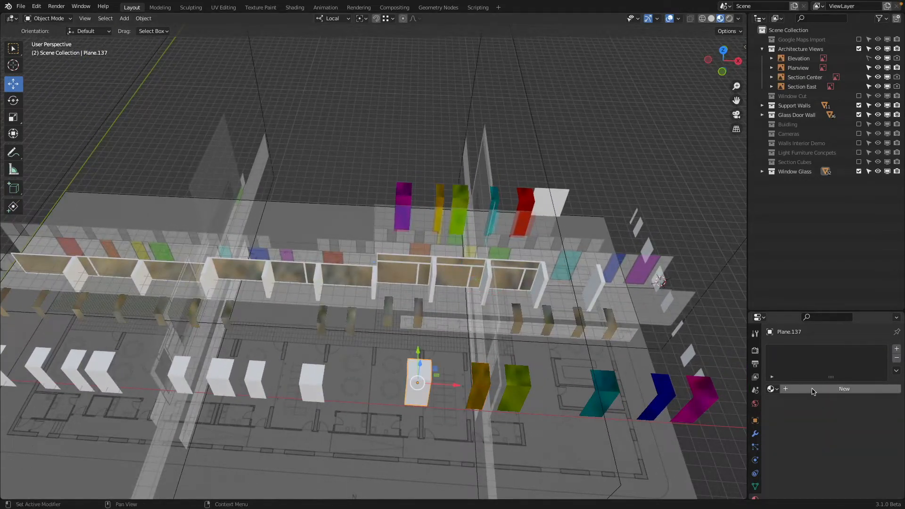
{"action": "left_click", "coordinate": [813, 390]}
{"action": "type", "text": "Window Glass Orange"}
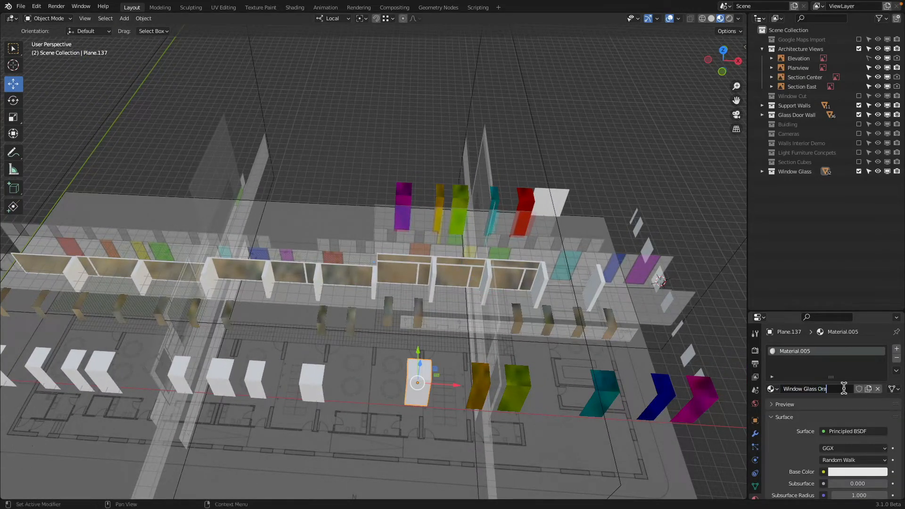
{"action": "key", "text": "Return"}
Step: Try an orange base color on the Window Glass Orange material and change its surface shader to Glass BSDF
{"action": "left_click", "coordinate": [869, 472]}
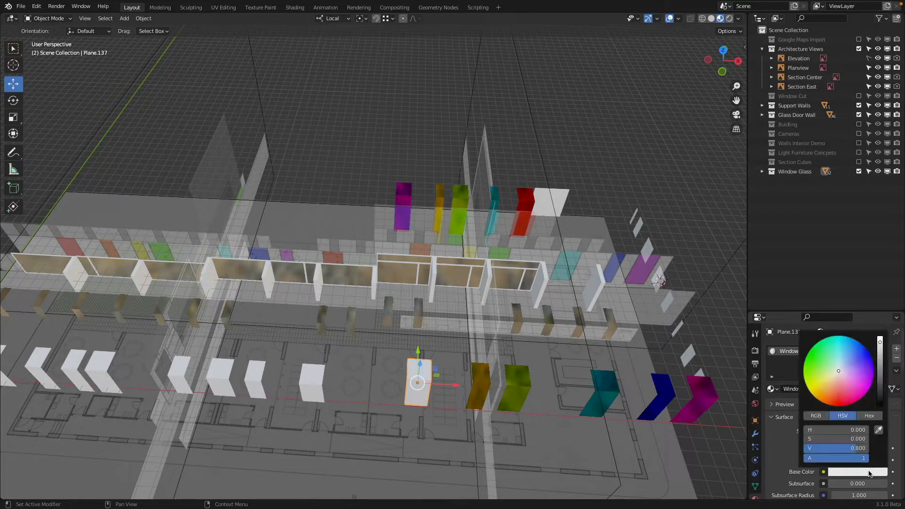
{"action": "left_click_drag", "start_coordinate": [837, 381], "coordinate": [824, 403]}
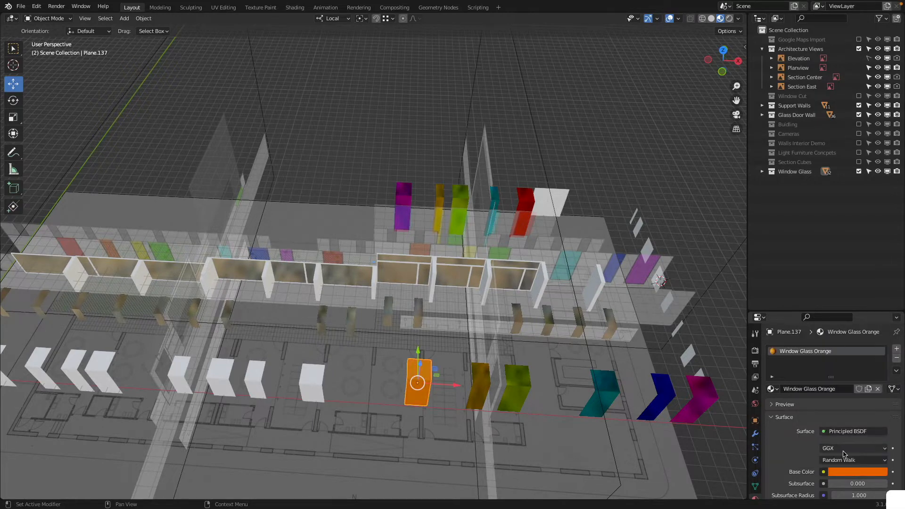
{"action": "left_click", "coordinate": [853, 430]}
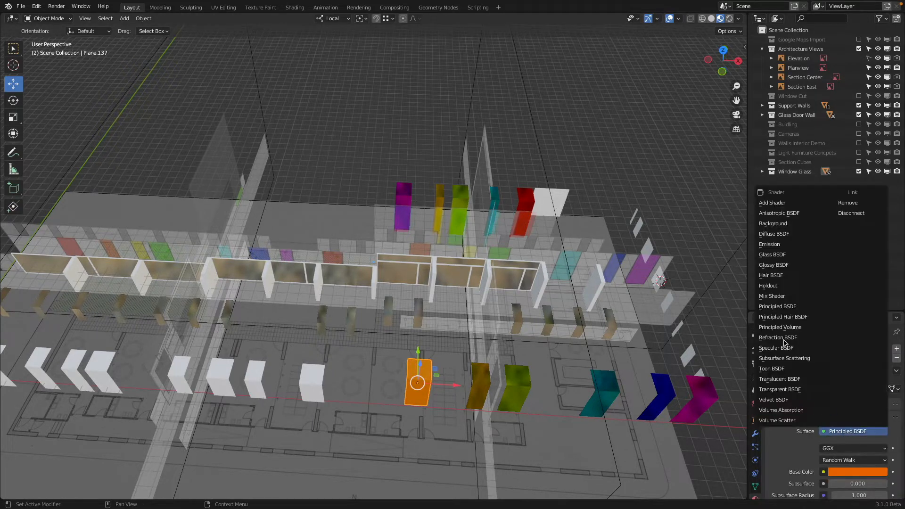
{"action": "left_click", "coordinate": [788, 254]}
{"action": "middle_click_drag", "start_coordinate": [424, 260], "coordinate": [420, 258]}
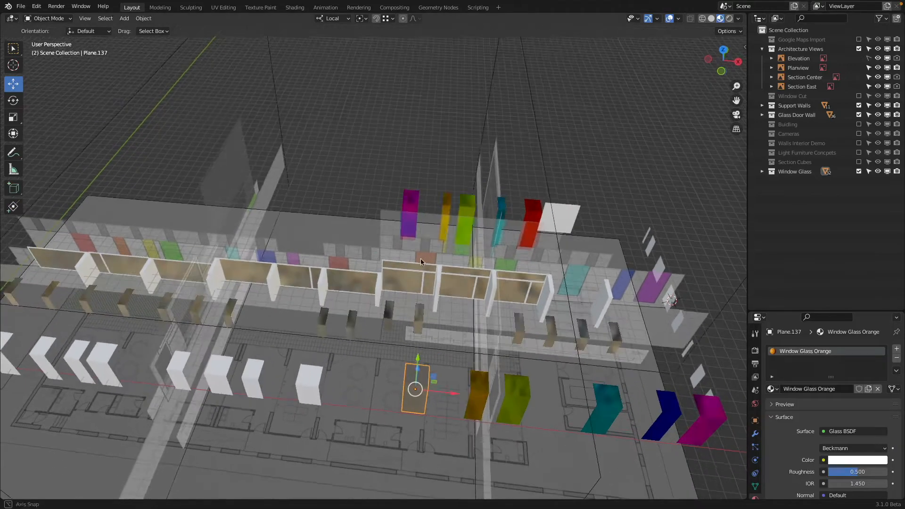
{"action": "left_click", "coordinate": [827, 432]}
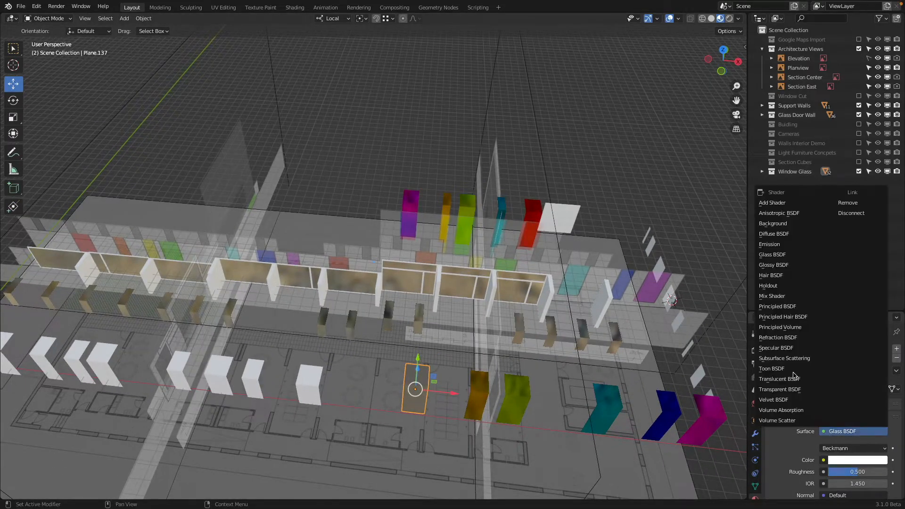
{"action": "left_click", "coordinate": [783, 256]}
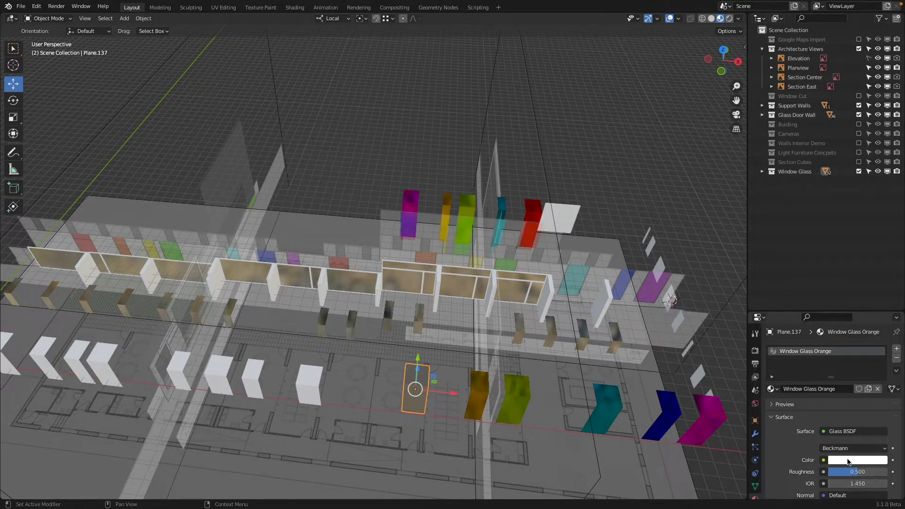
Step: Set the Window Glass Orange material's glass color to orange and its roughness to 0
{"action": "left_click", "coordinate": [847, 461]}
{"action": "left_click_drag", "start_coordinate": [816, 375], "coordinate": [820, 387]}
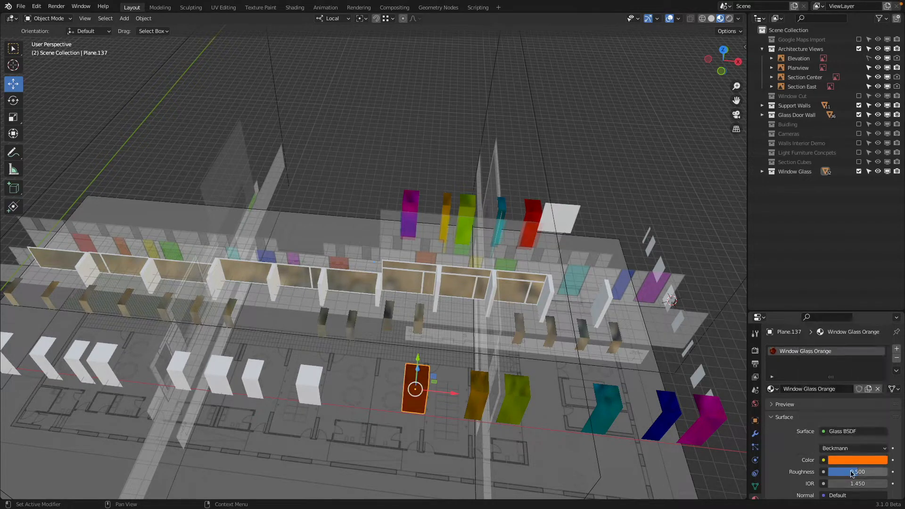
{"action": "left_click_drag", "start_coordinate": [852, 474], "coordinate": [819, 473]}
Step: Assign the existing Window Glass Red material to the white panel next after the front row's orange one
{"action": "middle_click_drag", "start_coordinate": [601, 360], "coordinate": [530, 345], "text": "shift"}
{"action": "left_click", "coordinate": [589, 388]}
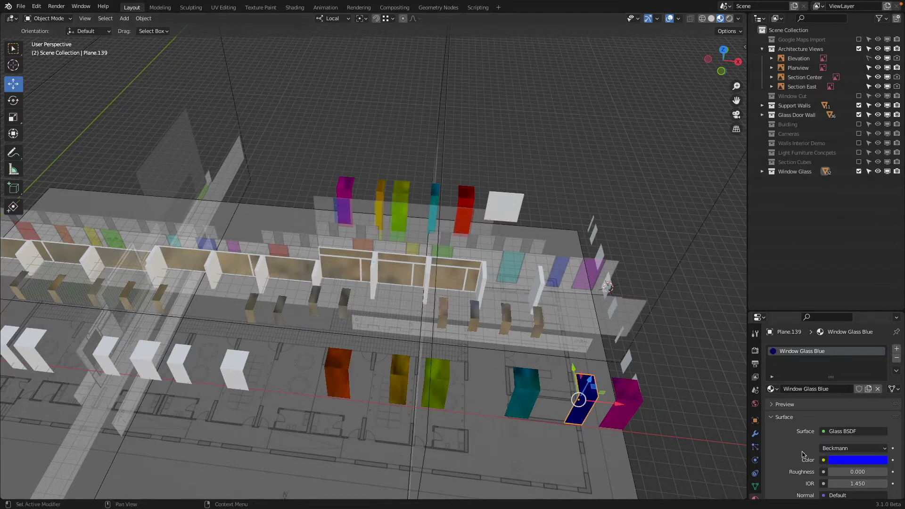
{"action": "middle_click_drag", "start_coordinate": [339, 260], "coordinate": [468, 267], "text": "shift"}
{"action": "middle_click_drag", "start_coordinate": [410, 354], "coordinate": [447, 366], "text": "shift"}
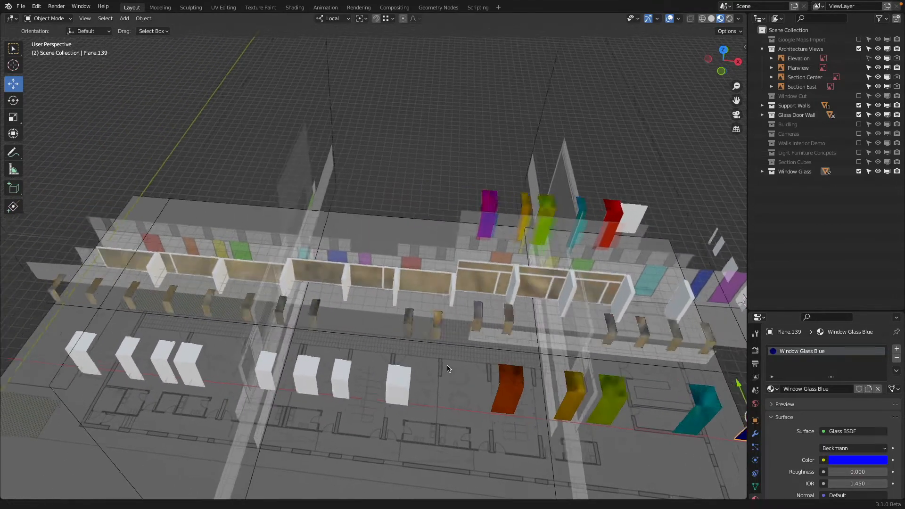
{"action": "left_click", "coordinate": [409, 378]}
{"action": "left_click", "coordinate": [772, 388]}
{"action": "type", "text": "r"}
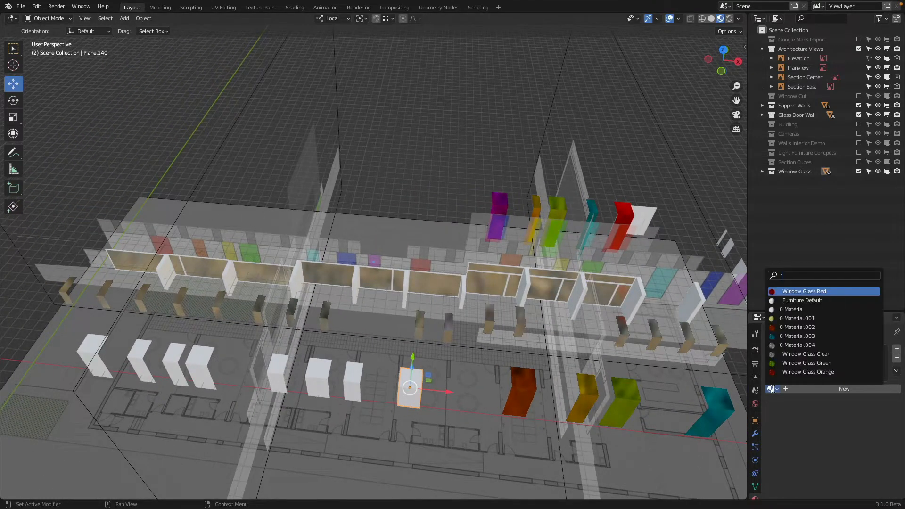
{"action": "type", "text": "ed"}
{"action": "left_click", "coordinate": [811, 292]}
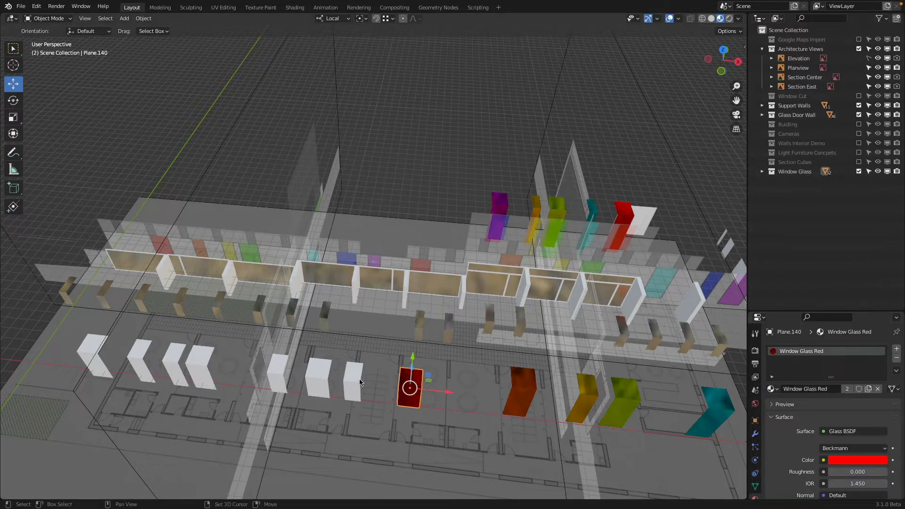
Step: Assign the existing Window Glass Magenta material to the narrow white panel beside the front row's red one
{"action": "middle_click_drag", "start_coordinate": [359, 381], "coordinate": [375, 377], "text": "shift"}
{"action": "left_click", "coordinate": [375, 377]}
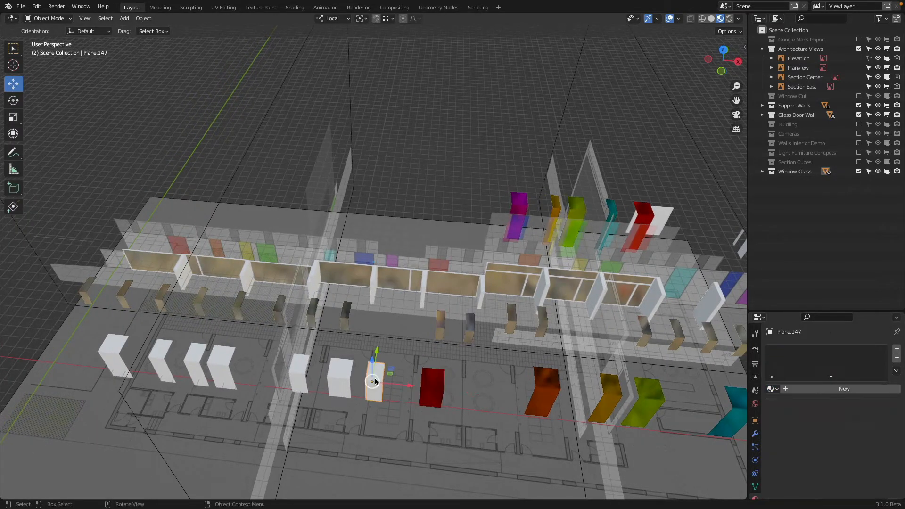
{"action": "left_click", "coordinate": [772, 389]}
{"action": "type", "text": "ma"}
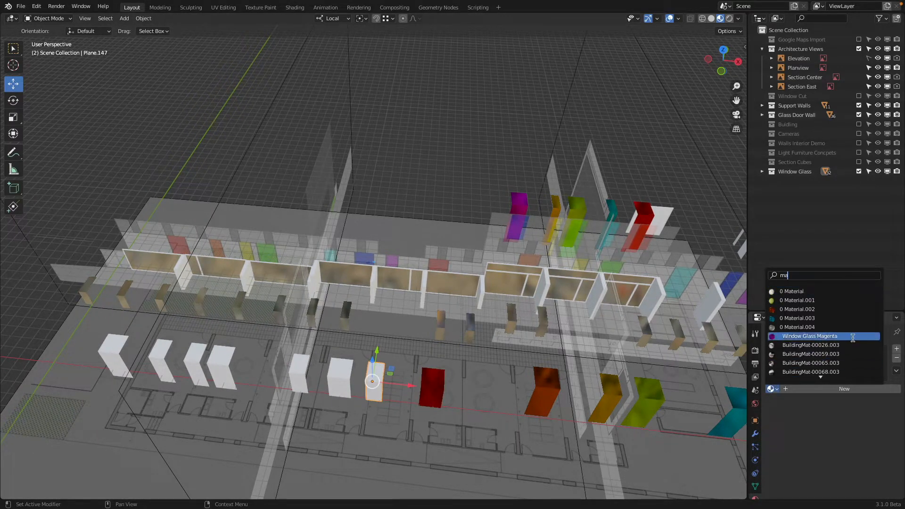
{"action": "left_click", "coordinate": [852, 338]}
Step: Assign the existing Window Glass Blue material to the white panel beside the front row's magenta one
{"action": "middle_click_drag", "start_coordinate": [337, 377], "coordinate": [431, 381], "text": "shift"}
{"action": "left_click", "coordinate": [431, 381]}
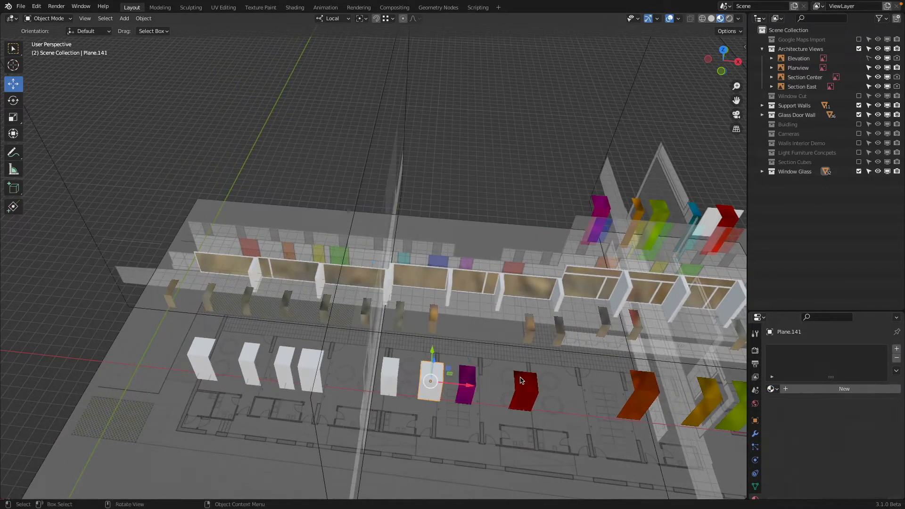
{"action": "left_click", "coordinate": [771, 389]}
{"action": "type", "text": "bl"}
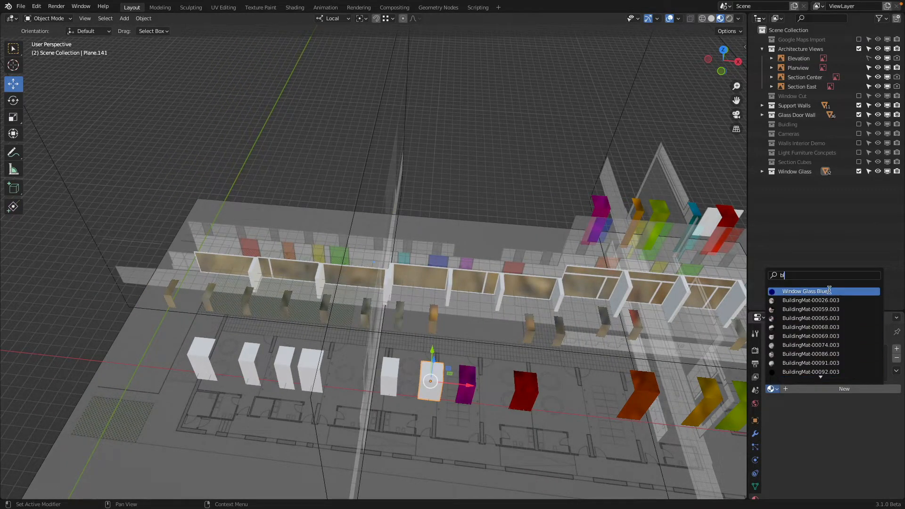
{"action": "left_click", "coordinate": [804, 300]}
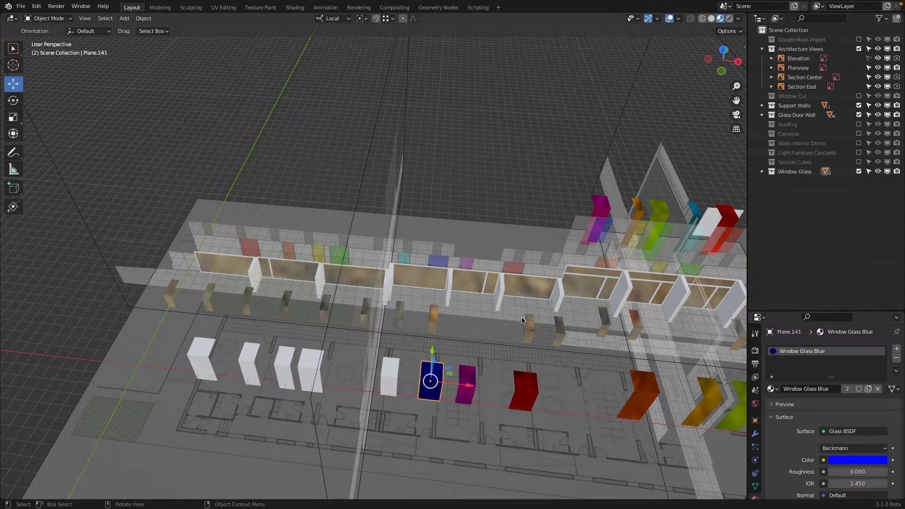
Step: Assign the existing Window Glass Cyan material to the narrow white panel beside the front row's blue one
{"action": "left_click", "coordinate": [391, 376]}
{"action": "left_click", "coordinate": [771, 389]}
{"action": "type", "text": "y"}
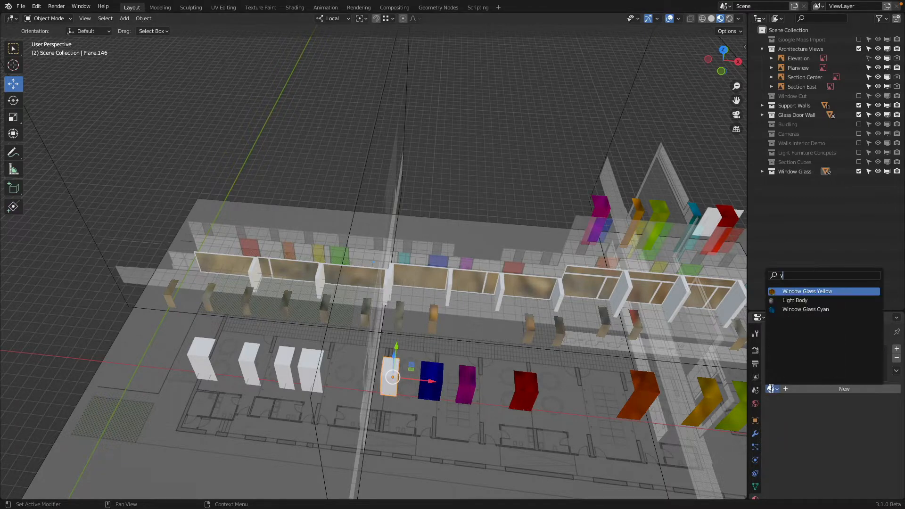
{"action": "left_click", "coordinate": [808, 311]}
Step: Assign the existing Window Glass Green material to the closest white panel beyond the front row's cyan one
{"action": "middle_click_drag", "start_coordinate": [527, 334], "coordinate": [679, 337], "text": "shift"}
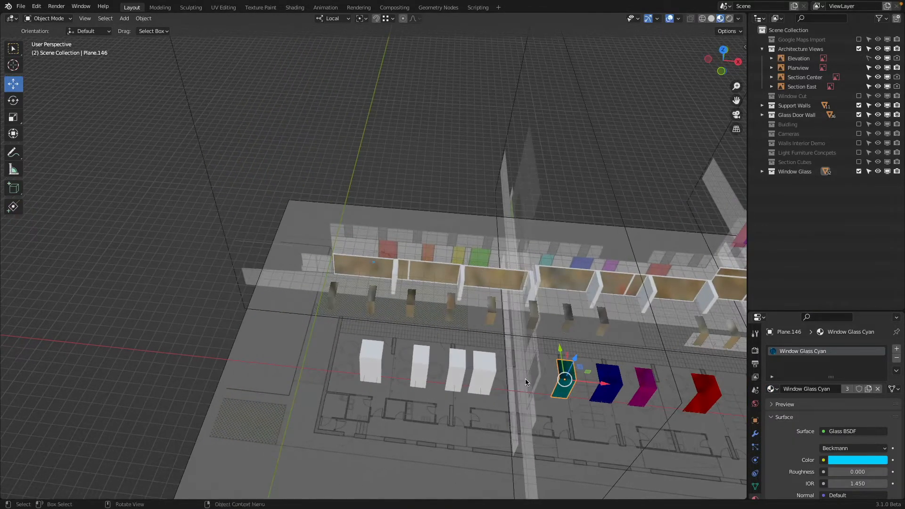
{"action": "left_click", "coordinate": [491, 374]}
{"action": "left_click", "coordinate": [771, 389]}
{"action": "type", "text": "gr"}
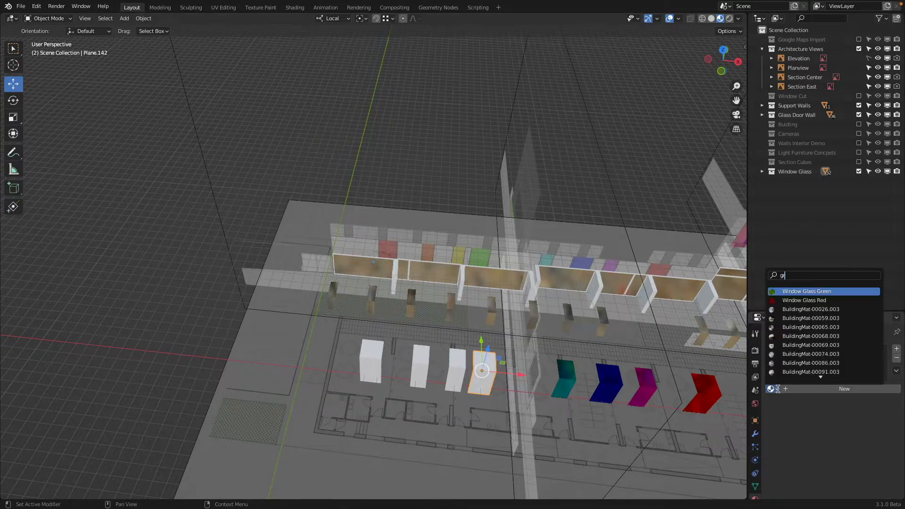
{"action": "left_click", "coordinate": [803, 291]}
Step: Assign the existing Window Glass Yellow material to the narrow white panel beside the front row's green one
{"action": "left_click", "coordinate": [452, 367]}
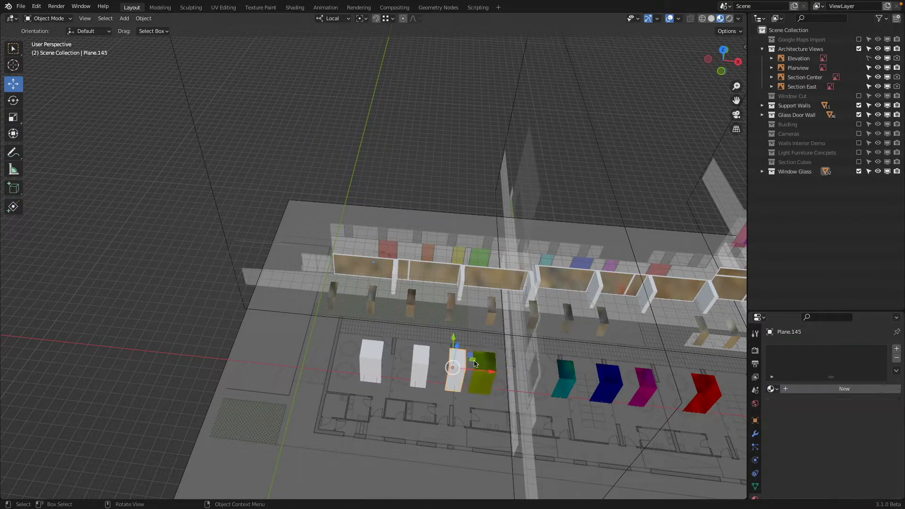
{"action": "left_click", "coordinate": [771, 389]}
{"action": "type", "text": "ye"}
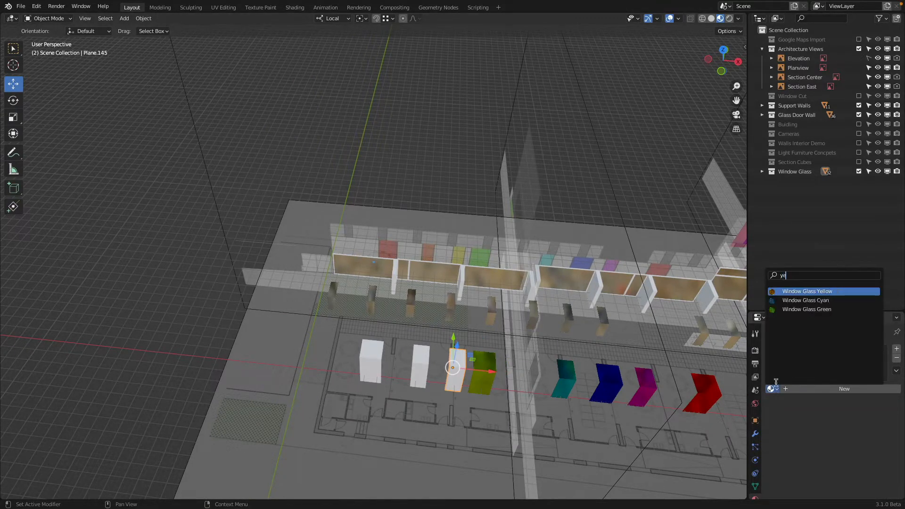
{"action": "left_click", "coordinate": [809, 292]}
Step: Assign the existing Window Glass Orange material to the narrow white panel next after the front row's yellow one
{"action": "left_click", "coordinate": [423, 359]}
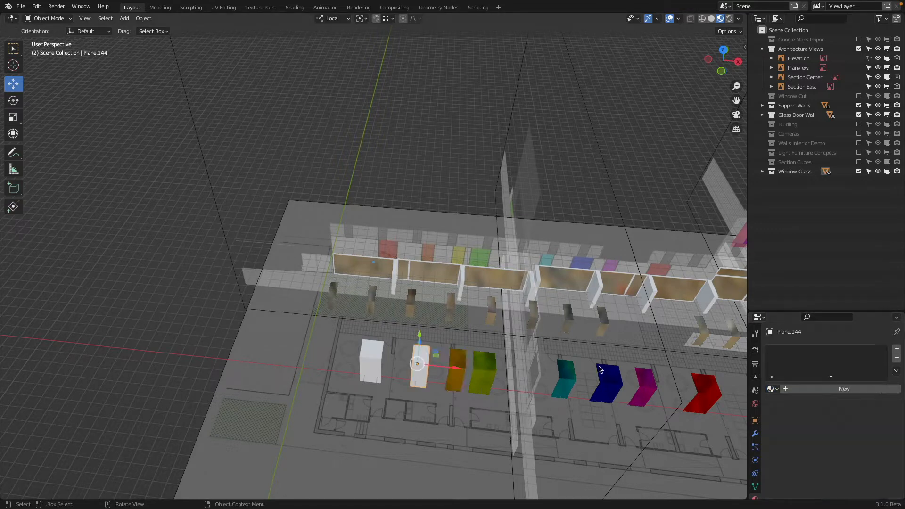
{"action": "left_click", "coordinate": [772, 389]}
{"action": "type", "text": "or"}
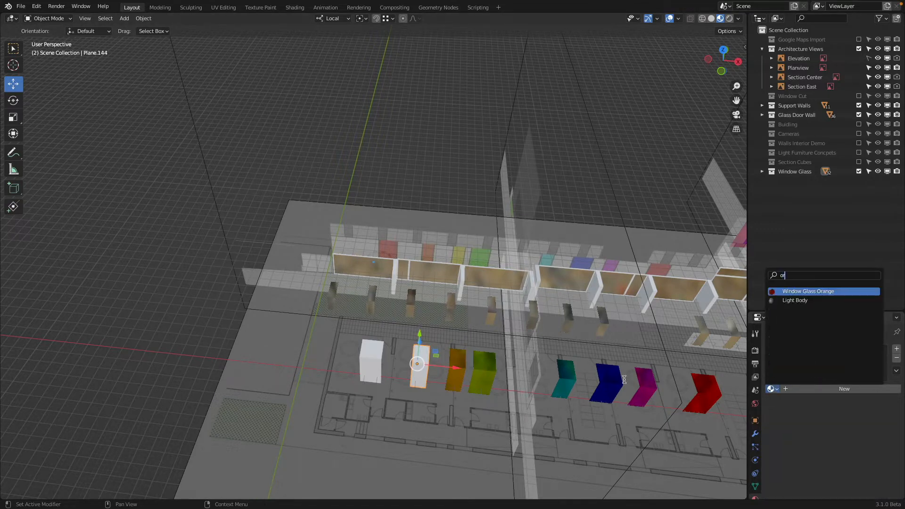
{"action": "left_click", "coordinate": [809, 291]}
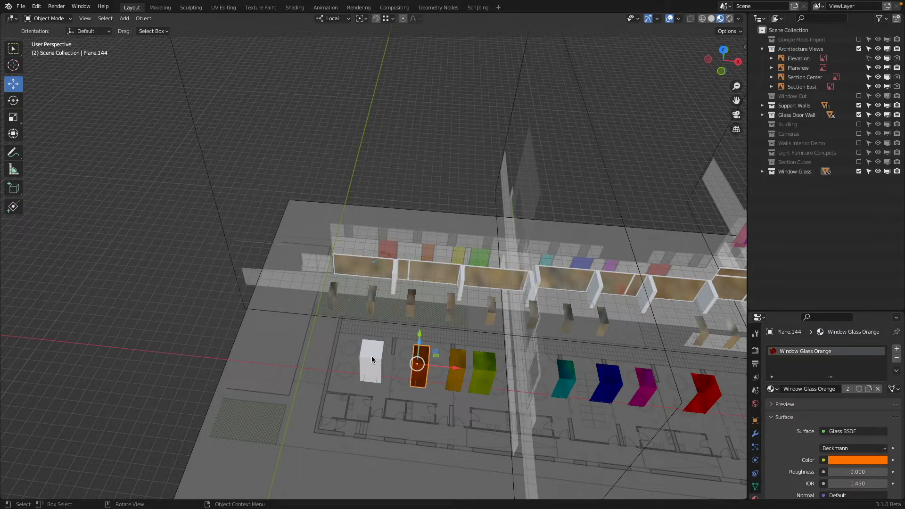
Step: Assign the existing Window Glass Red material to the last white panel at the end of the front row
{"action": "left_click", "coordinate": [371, 357]}
{"action": "left_click", "coordinate": [772, 389]}
{"action": "type", "text": "re"}
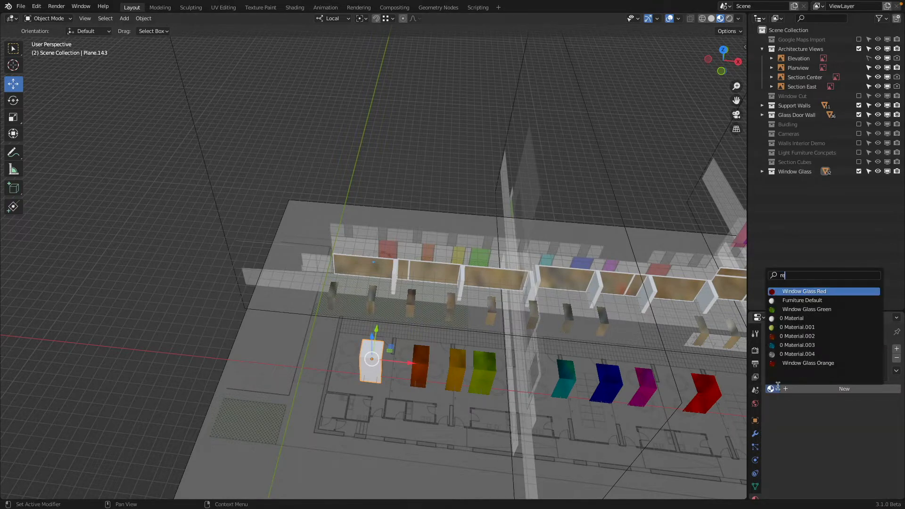
{"action": "left_click", "coordinate": [825, 293]}
Step: Preview all the colored glass panels in rendered shading from an elevated angle
{"action": "scroll", "coordinate": [528, 339], "scroll_direction": "down", "scroll_amount": 3}
{"action": "mouse_move", "coordinate": [534, 340]}
{"action": "middle_mouse_down"}
{"action": "mouse_move", "coordinate": [493, 316]}
{"action": "mouse_move", "coordinate": [548, 302]}
{"action": "middle_mouse_up"}
{"action": "key", "text": "z"}
{"action": "left_click", "coordinate": [602, 324]}
{"action": "key", "text": "z"}
{"action": "left_click", "coordinate": [492, 302]}
{"action": "key", "text": "z"}
{"action": "left_click", "coordinate": [503, 236]}
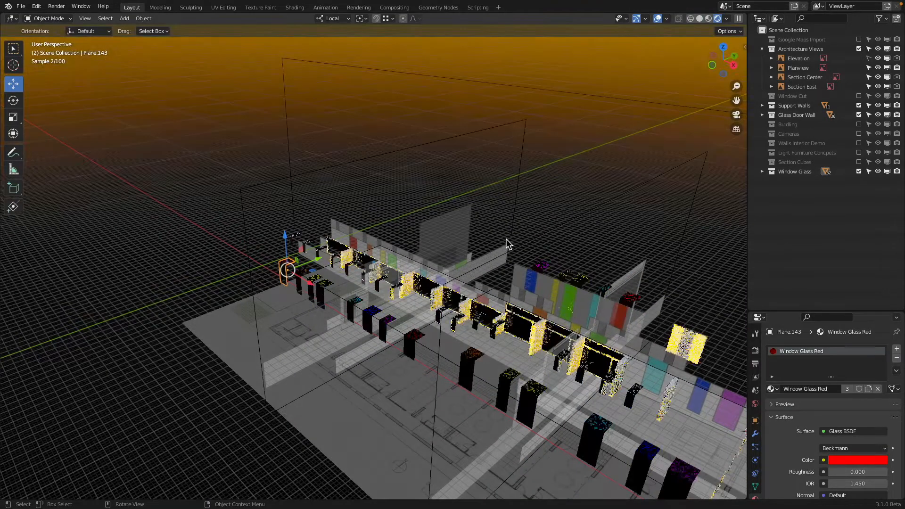
{"action": "mouse_move", "coordinate": [505, 238]}
{"action": "middle_mouse_down"}
{"action": "mouse_move", "coordinate": [538, 252]}
{"action": "mouse_move", "coordinate": [527, 246]}
{"action": "middle_mouse_up"}
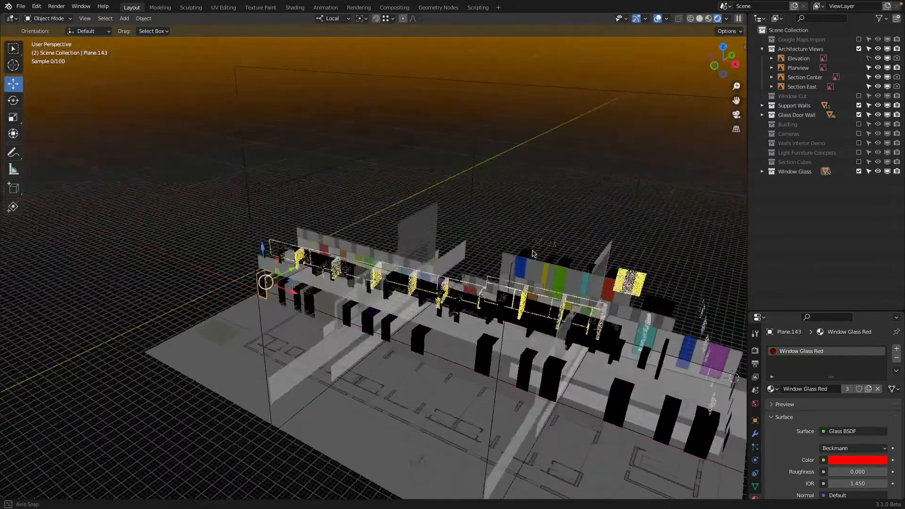
Step: Switch to wireframe shading, exclude the Architecture Views collection from the view layer and include the Buidling collection
{"action": "key", "text": "z"}
{"action": "left_click", "coordinate": [425, 310]}
{"action": "left_click", "coordinate": [516, 315]}
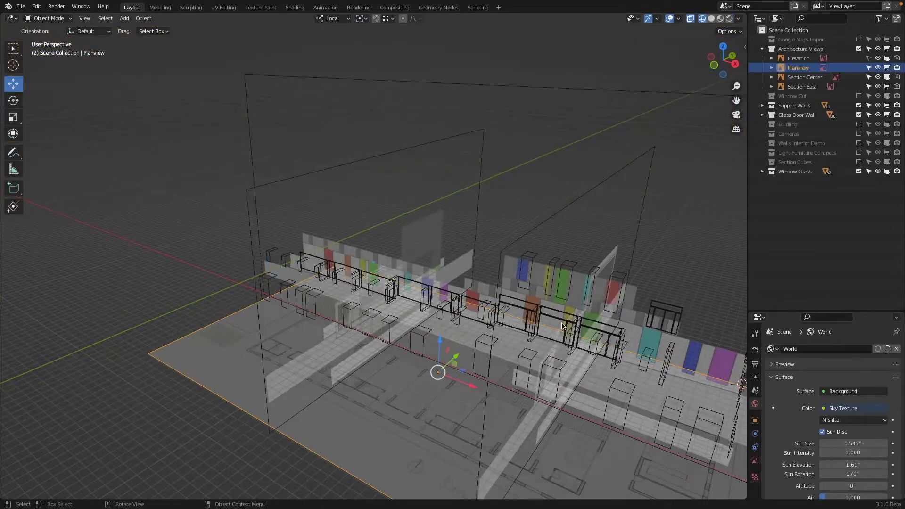
{"action": "left_click", "coordinate": [859, 48]}
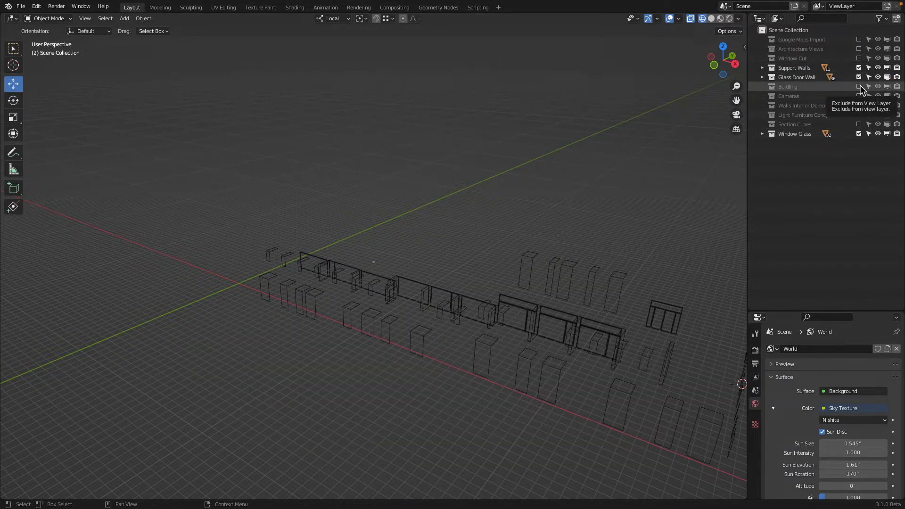
{"action": "left_click", "coordinate": [859, 86]}
Step: Preview the interior through the camera in rendered shading, comparing it with the Window Glass collection excluded and included
{"action": "key", "text": "KP_0"}
{"action": "key", "text": "z"}
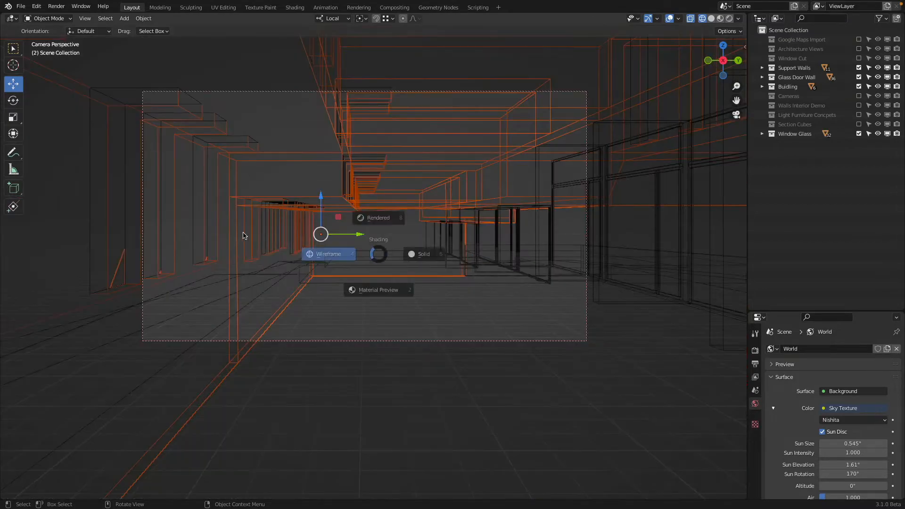
{"action": "left_click", "coordinate": [386, 245]}
{"action": "key", "text": "z"}
{"action": "left_click", "coordinate": [388, 194]}
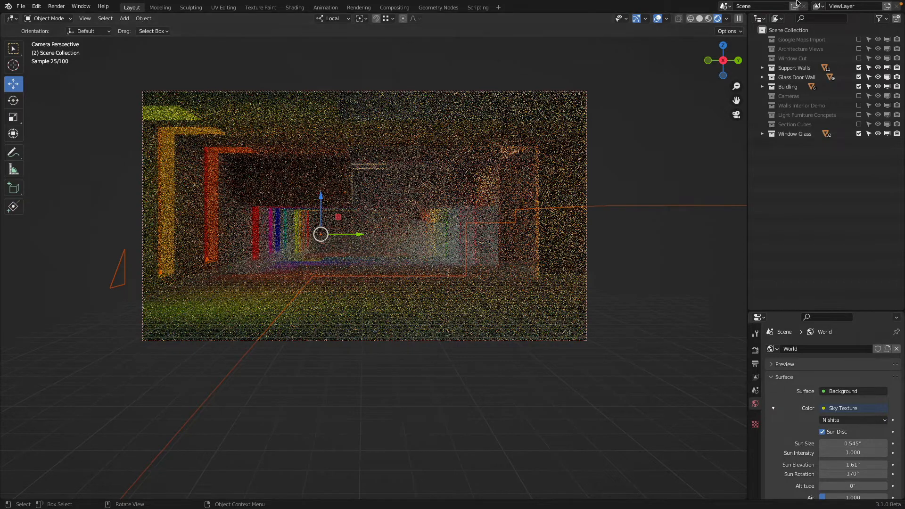
{"action": "left_click", "coordinate": [859, 133]}
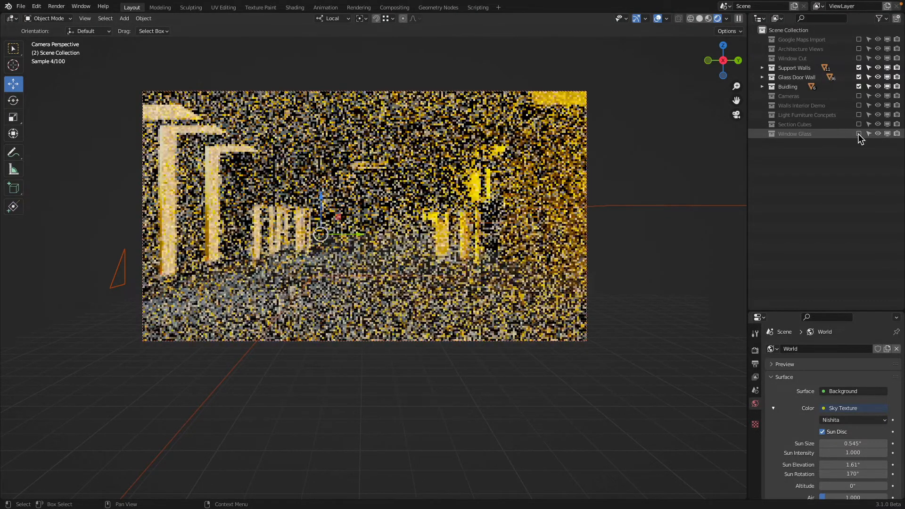
{"action": "left_click", "coordinate": [858, 134]}
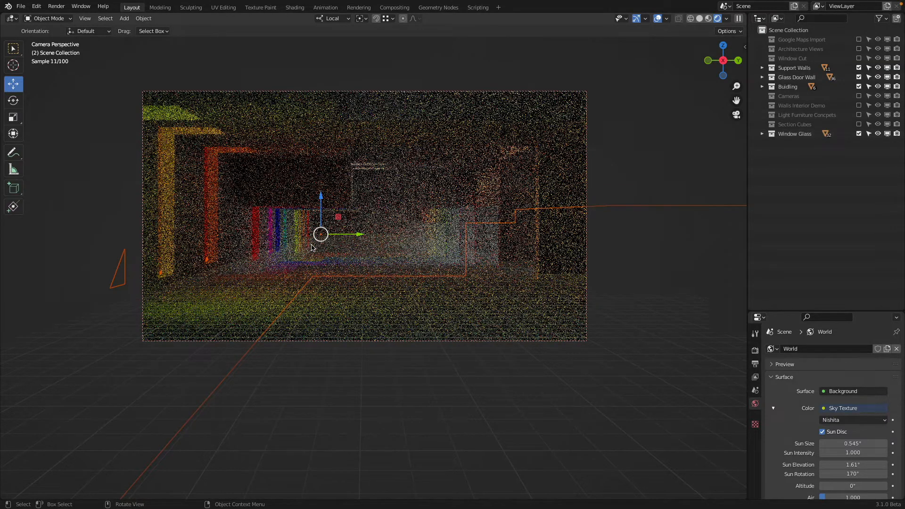
Step: Switch to solid shading and view the building's long glass door wall from outside
{"action": "key", "text": "z"}
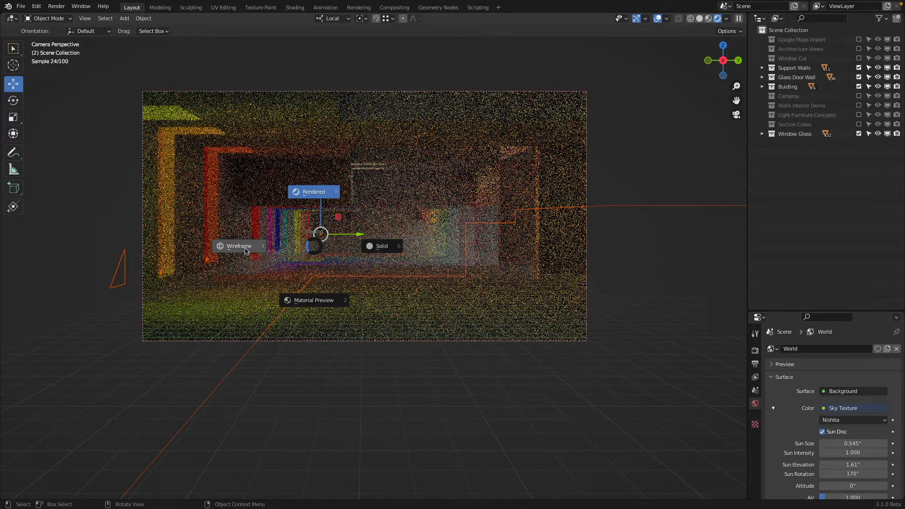
{"action": "left_click", "coordinate": [381, 246]}
{"action": "key", "text": "z"}
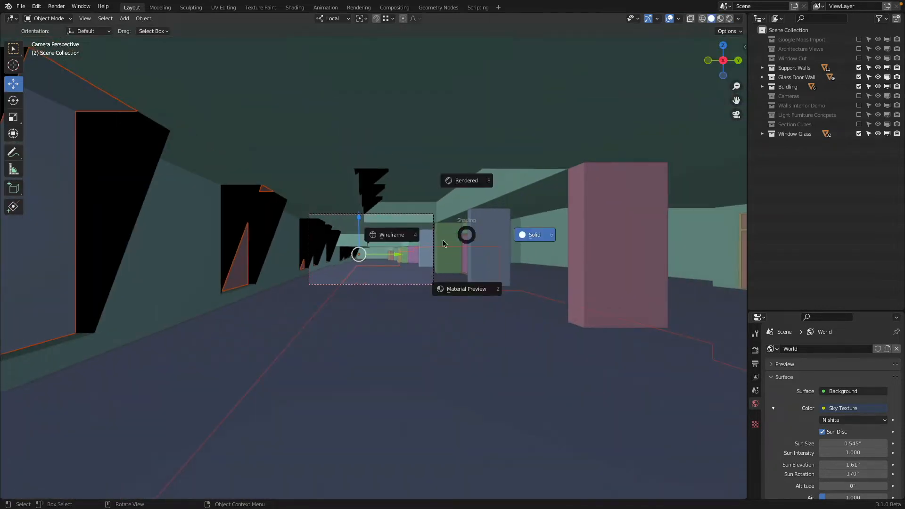
{"action": "key", "text": "Escape"}
{"action": "middle_click_drag", "start_coordinate": [473, 225], "coordinate": [386, 257]}
{"action": "scroll", "coordinate": [387, 257], "scroll_direction": "down", "scroll_amount": 8}
{"action": "middle_click_drag", "start_coordinate": [434, 277], "coordinate": [406, 254]}
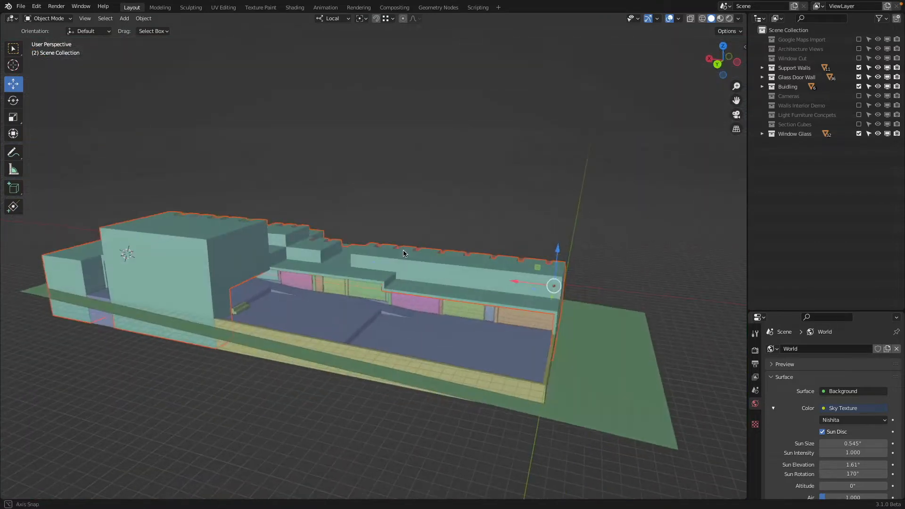
{"action": "scroll", "coordinate": [407, 262], "scroll_direction": "up", "scroll_amount": 9}
{"action": "scroll", "coordinate": [344, 361], "scroll_direction": "down", "scroll_amount": 4}
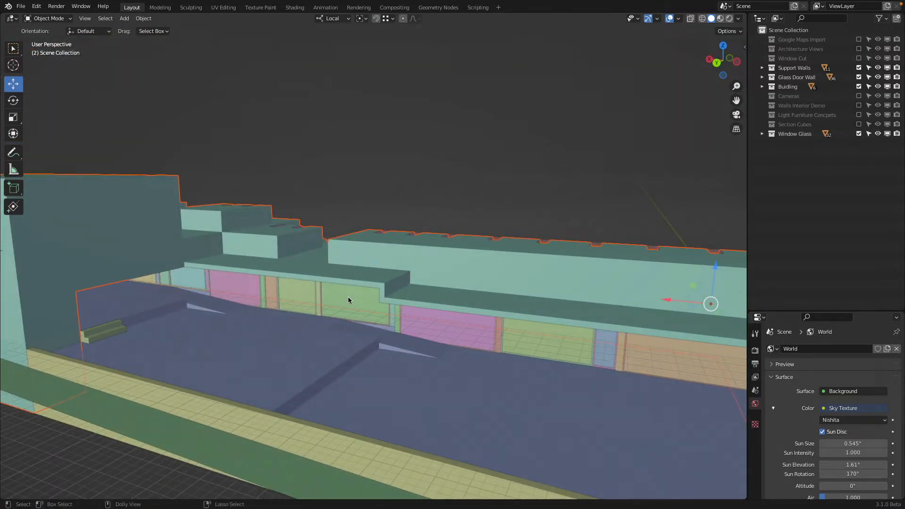
{"action": "mouse_move", "coordinate": [567, 293]}
{"action": "middle_mouse_down"}
{"action": "mouse_move", "coordinate": [568, 273]}
{"action": "mouse_move", "coordinate": [566, 286]}
{"action": "middle_mouse_up"}
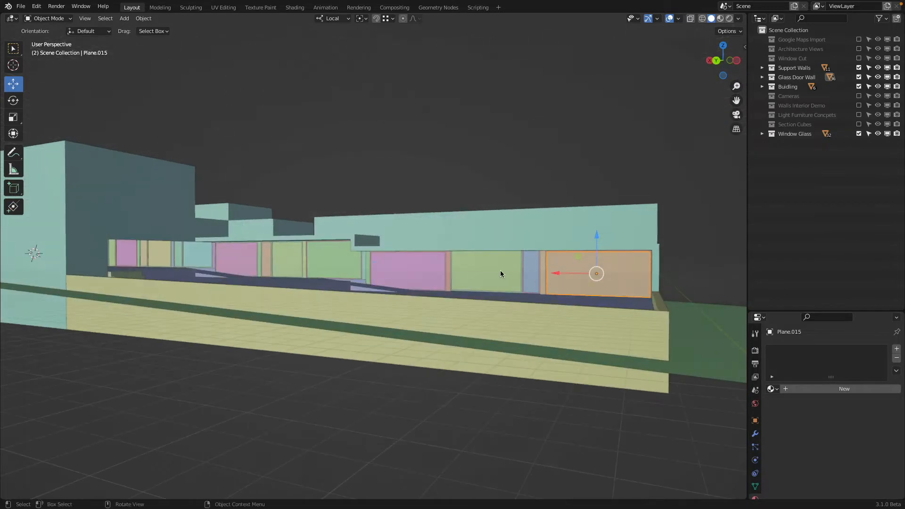
Step: Inspect individual panes of the long glass door wall by selecting them one at a time
{"action": "left_click", "coordinate": [495, 270]}
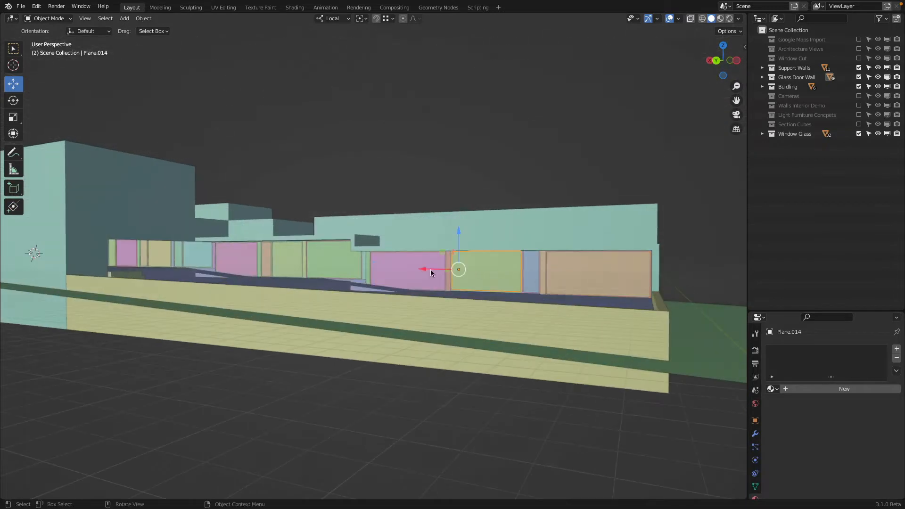
{"action": "left_click", "coordinate": [415, 270]}
{"action": "left_click", "coordinate": [330, 262]}
{"action": "middle_click_drag", "start_coordinate": [280, 253], "coordinate": [282, 262]}
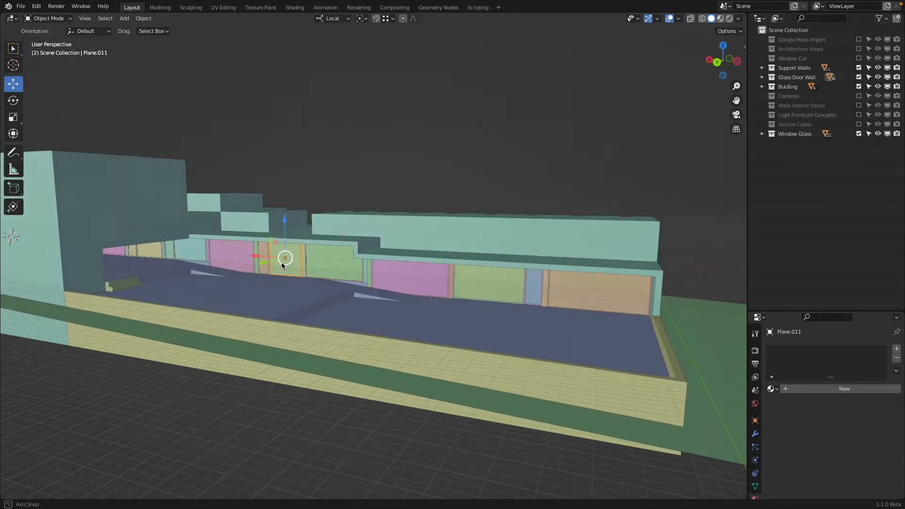
{"action": "left_click", "coordinate": [234, 250]}
{"action": "middle_click_drag", "start_coordinate": [220, 254], "coordinate": [326, 186], "text": "shift"}
{"action": "scroll", "coordinate": [282, 275], "scroll_direction": "up", "scroll_amount": 5}
{"action": "left_click", "coordinate": [292, 209]}
{"action": "scroll", "coordinate": [301, 212], "scroll_direction": "down", "scroll_amount": 4}
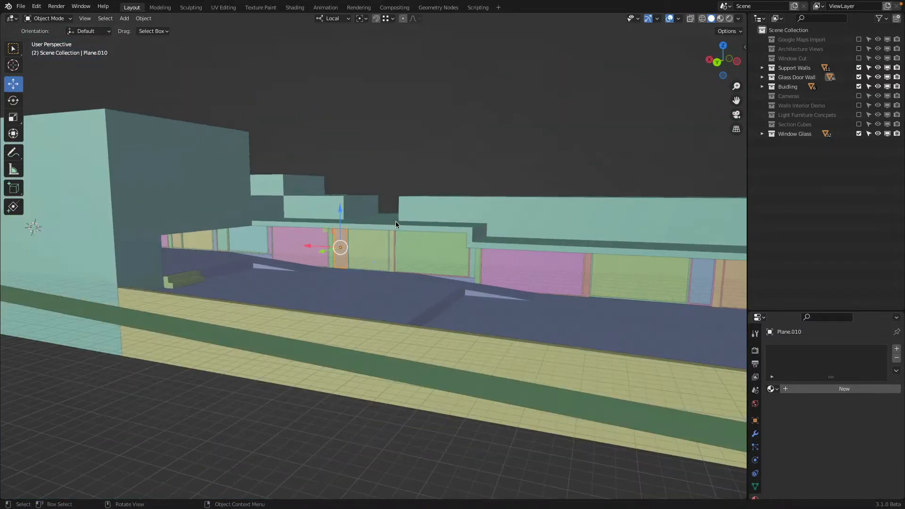
Step: Try to select the glass door wall's panes together while the building is still shown
{"action": "middle_click_drag", "start_coordinate": [495, 224], "coordinate": [292, 213], "text": "shift"}
{"action": "left_click", "coordinate": [445, 266]}
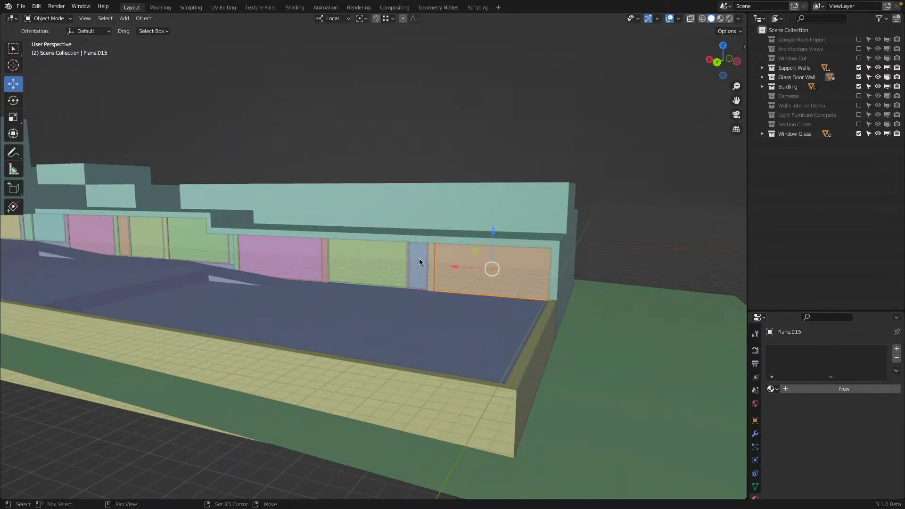
{"action": "left_click", "coordinate": [378, 253], "text": "shift"}
{"action": "left_click", "coordinate": [302, 253], "text": "shift"}
{"action": "key", "text": "z"}
{"action": "mouse_move", "coordinate": [301, 253]}
{"action": "middle_mouse_down"}
{"action": "mouse_move", "coordinate": [297, 261]}
{"action": "mouse_move", "coordinate": [350, 264]}
{"action": "middle_mouse_up"}
{"action": "scroll", "coordinate": [523, 286], "scroll_direction": "up", "scroll_amount": 2}
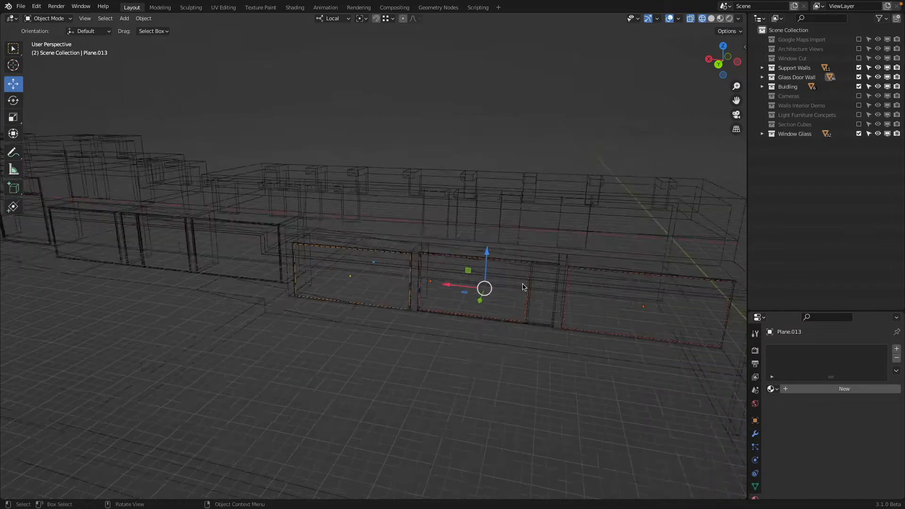
{"action": "key", "text": "z"}
{"action": "left_click", "coordinate": [575, 303], "text": "shift"}
{"action": "left_click", "coordinate": [187, 255], "text": "shift"}
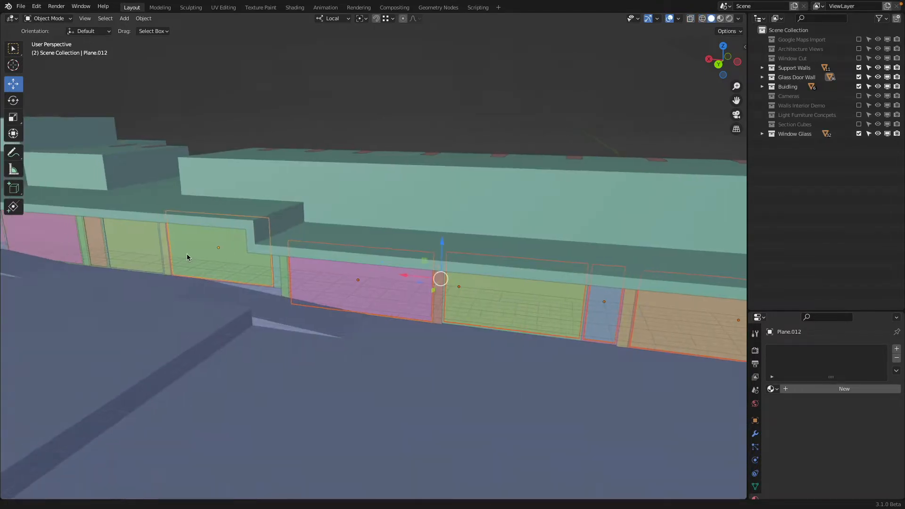
{"action": "middle_click_drag", "start_coordinate": [187, 254], "coordinate": [323, 276], "text": "shift"}
{"action": "left_click", "coordinate": [270, 267], "text": "shift"}
{"action": "left_click", "coordinate": [215, 257], "text": "shift"}
{"action": "middle_click_drag", "start_coordinate": [216, 257], "coordinate": [259, 246]}
{"action": "left_click", "coordinate": [168, 245], "text": "shift"}
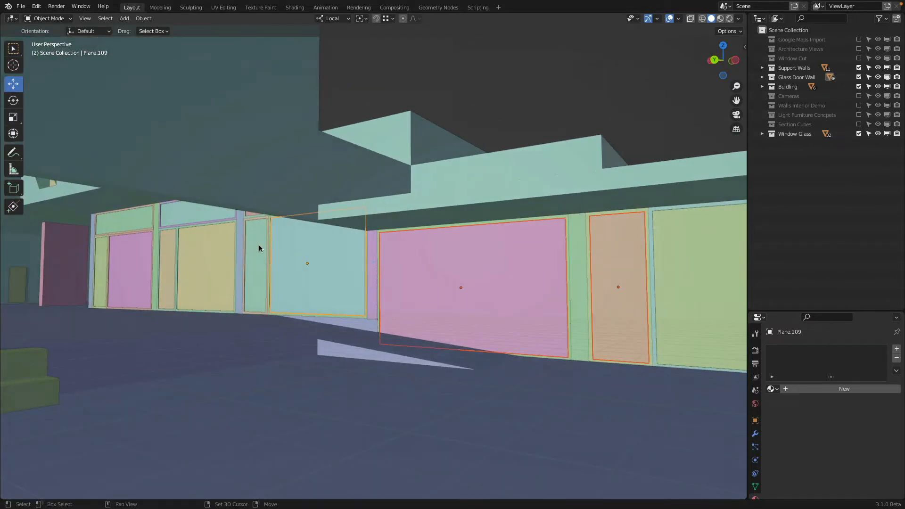
{"action": "left_click", "coordinate": [258, 246], "text": "shift"}
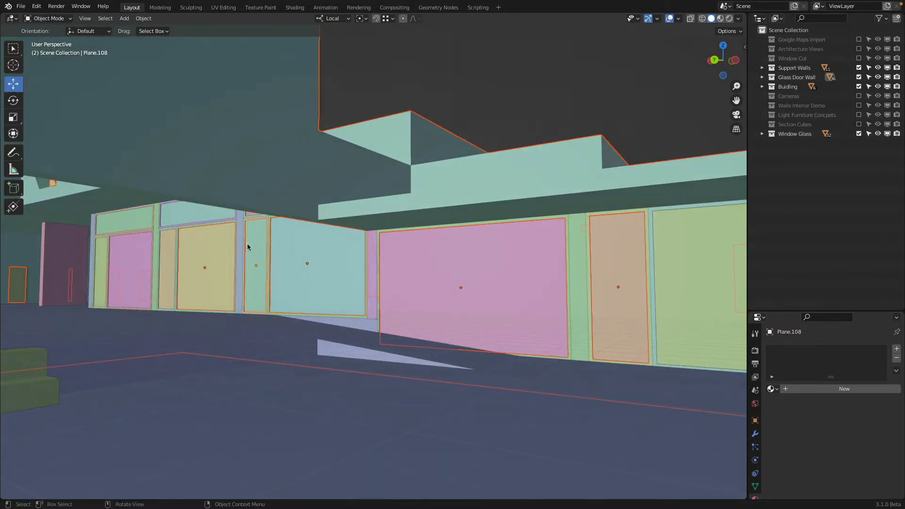
Step: Exclude the Buidling collection from the view layer and deselect all objects, keeping the door wall in solid shading
{"action": "scroll", "coordinate": [247, 243], "scroll_direction": "down", "scroll_amount": 1}
{"action": "left_click", "coordinate": [859, 86]}
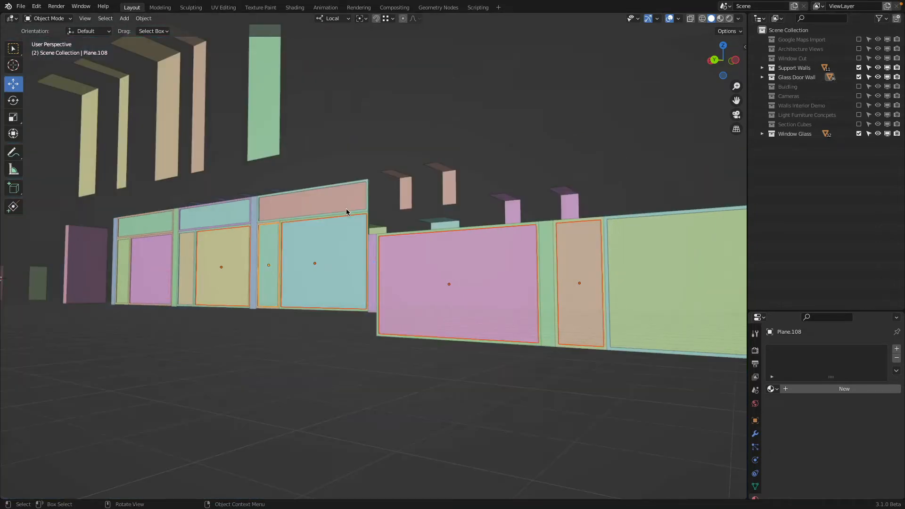
{"action": "middle_click_drag", "start_coordinate": [346, 208], "coordinate": [565, 351]}
{"action": "key", "text": "z"}
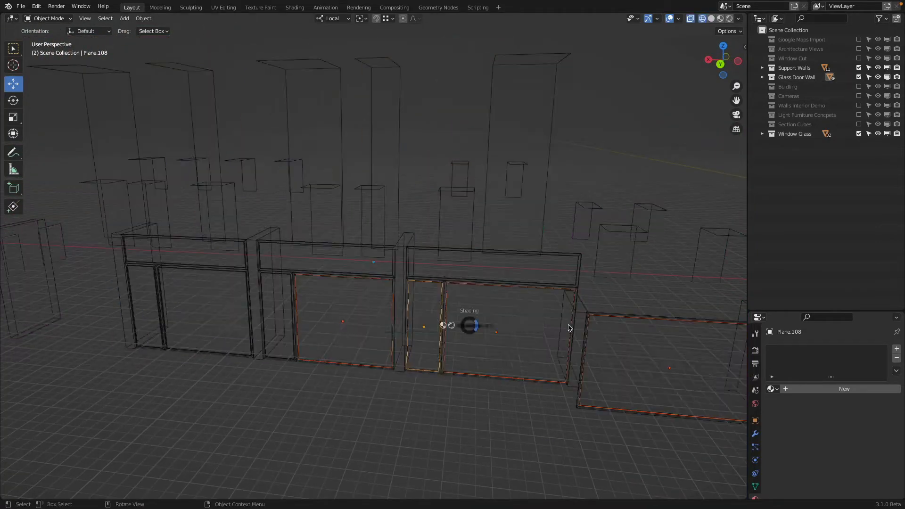
{"action": "key", "text": "a"}
{"action": "key", "text": "alt+a"}
{"action": "key", "text": "a"}
{"action": "key", "text": "alt+a"}
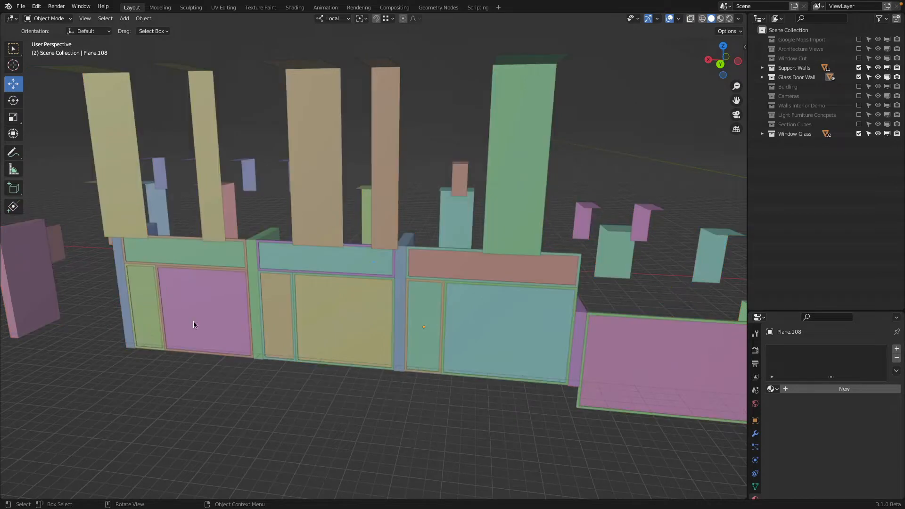
Step: Select the panes of the glass door wall's first two tall bays together, checking the selection in wireframe before returning to solid shading
{"action": "left_click", "coordinate": [145, 290]}
{"action": "left_click", "coordinate": [188, 266], "text": "shift"}
{"action": "left_click", "coordinate": [277, 304], "text": "shift"}
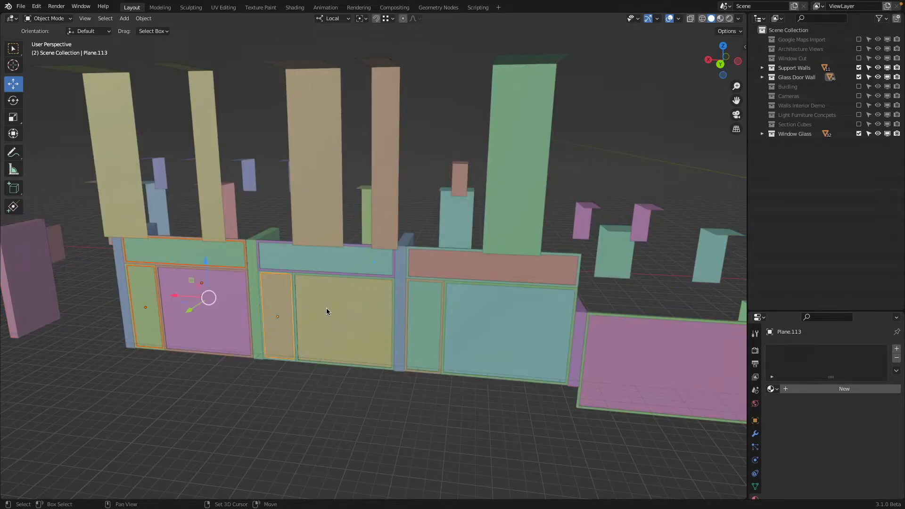
{"action": "left_click", "coordinate": [326, 308], "text": "shift"}
{"action": "left_click", "coordinate": [320, 264], "text": "shift"}
{"action": "key", "text": "z"}
{"action": "left_click", "coordinate": [128, 347]}
{"action": "key", "text": "z"}
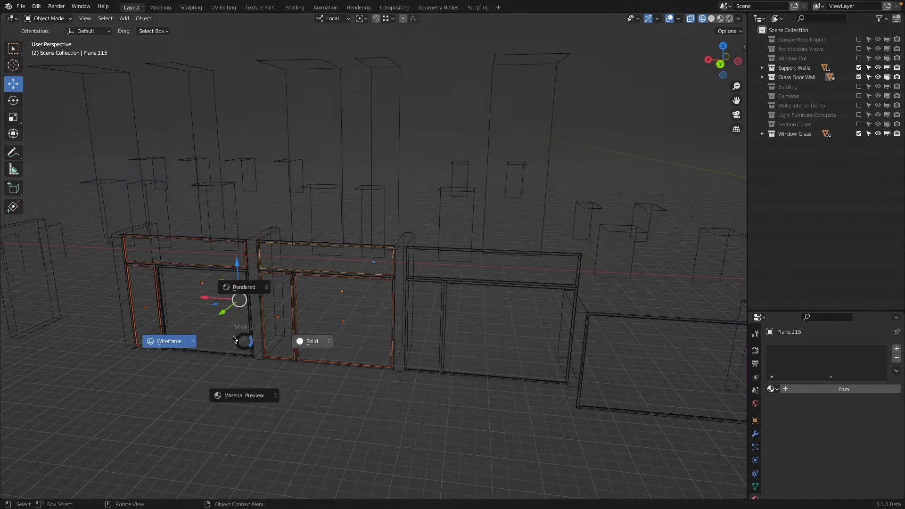
{"action": "left_click", "coordinate": [264, 340]}
{"action": "left_click", "coordinate": [240, 339], "text": "shift"}
Step: Add the panes of the third tall bay and all lower bays along the glass door wall to the selection
{"action": "left_click", "coordinate": [427, 319], "text": "shift"}
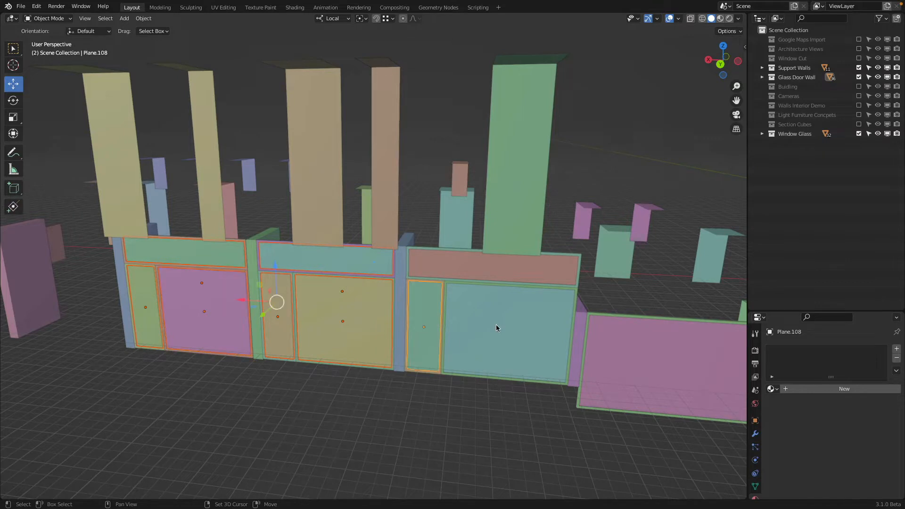
{"action": "left_click", "coordinate": [501, 267], "text": "shift"}
{"action": "left_click", "coordinate": [612, 344], "text": "shift"}
{"action": "scroll", "coordinate": [642, 327], "scroll_direction": "down", "scroll_amount": 3}
{"action": "left_click", "coordinate": [461, 329], "text": "shift"}
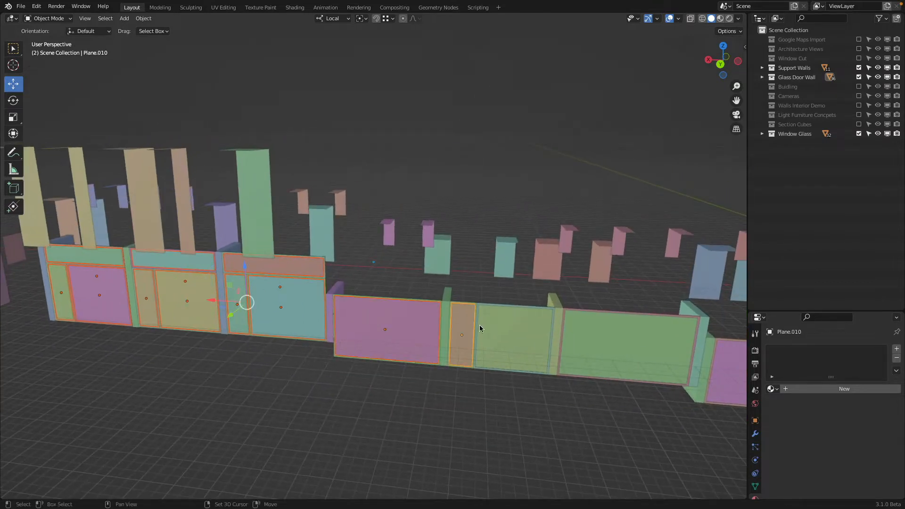
{"action": "left_click", "coordinate": [514, 330], "text": "shift"}
{"action": "middle_click_drag", "start_coordinate": [655, 334], "coordinate": [415, 319], "text": "shift"}
{"action": "left_click", "coordinate": [417, 322], "text": "shift"}
{"action": "left_click", "coordinate": [527, 348], "text": "shift"}
{"action": "middle_click_drag", "start_coordinate": [527, 349], "coordinate": [370, 336], "text": "shift"}
{"action": "left_click", "coordinate": [439, 342], "text": "shift"}
{"action": "left_click", "coordinate": [493, 344], "text": "shift"}
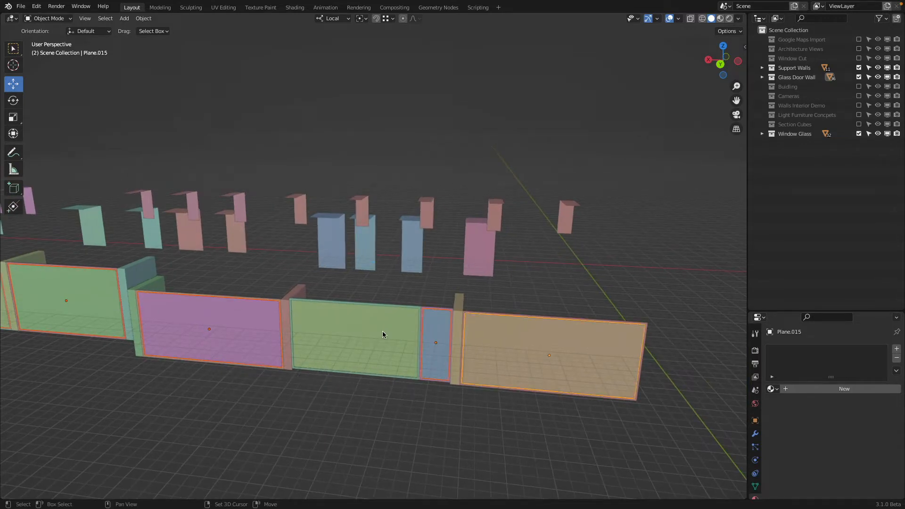
{"action": "left_click", "coordinate": [363, 336], "text": "shift"}
Step: Check the full pane selection along the glass door wall in wireframe and return to solid shading
{"action": "key", "text": "z"}
{"action": "left_click", "coordinate": [259, 349]}
{"action": "middle_click_drag", "start_coordinate": [423, 348], "coordinate": [370, 352]}
{"action": "scroll", "coordinate": [369, 348], "scroll_direction": "down", "scroll_amount": 3}
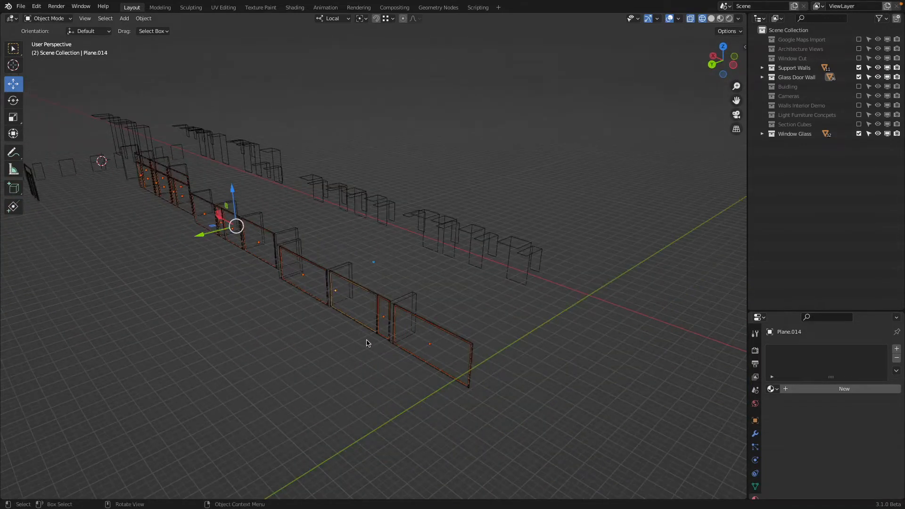
{"action": "key", "text": "z"}
{"action": "left_click", "coordinate": [584, 337]}
Step: Link the Window Glass Clear material from a clear upper window to all selected glass door wall panes
{"action": "mouse_move", "coordinate": [537, 313]}
{"action": "middle_mouse_down"}
{"action": "mouse_move", "coordinate": [497, 301]}
{"action": "mouse_move", "coordinate": [525, 265]}
{"action": "mouse_move", "coordinate": [467, 325]}
{"action": "middle_mouse_up"}
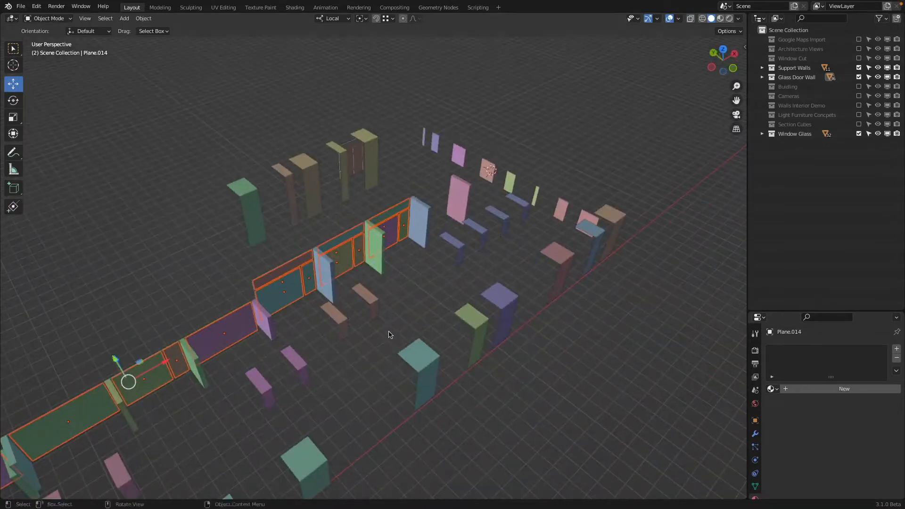
{"action": "left_click", "coordinate": [348, 330], "text": "shift"}
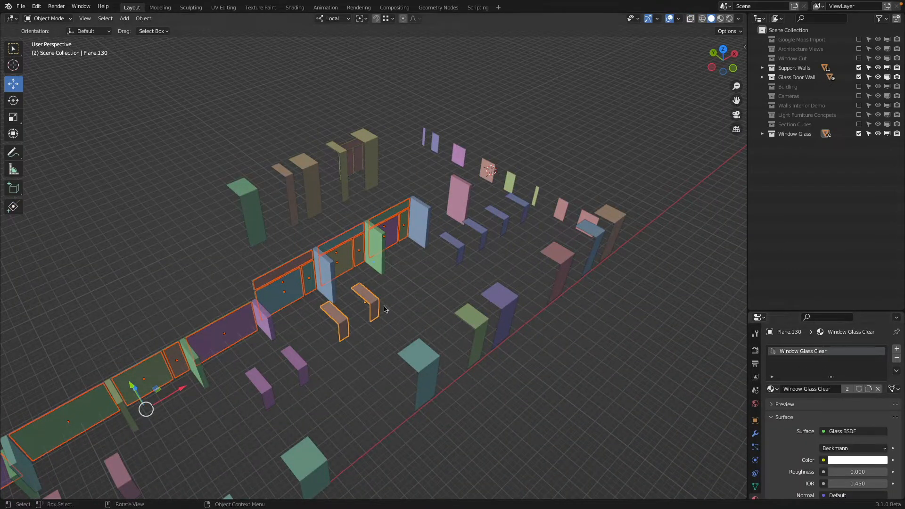
{"action": "key", "text": "ctrl+l"}
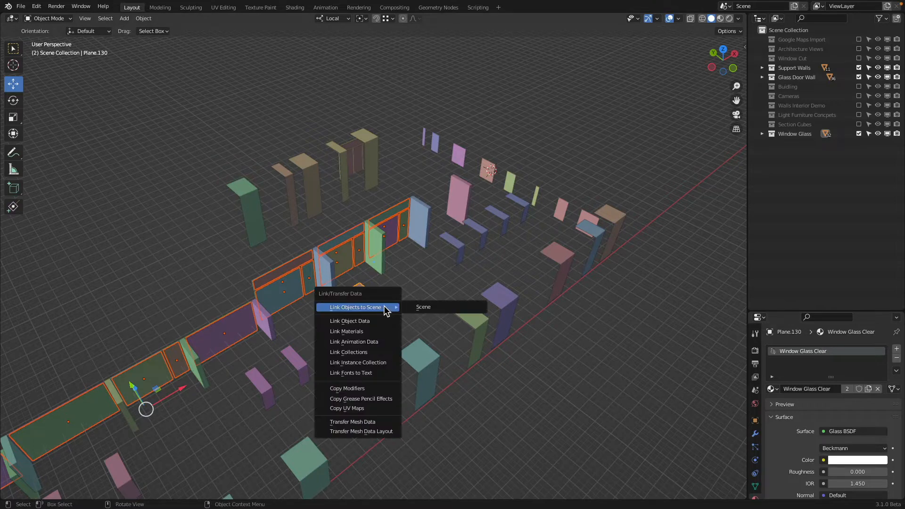
{"action": "key", "text": "Down"}
{"action": "key", "text": "Return"}
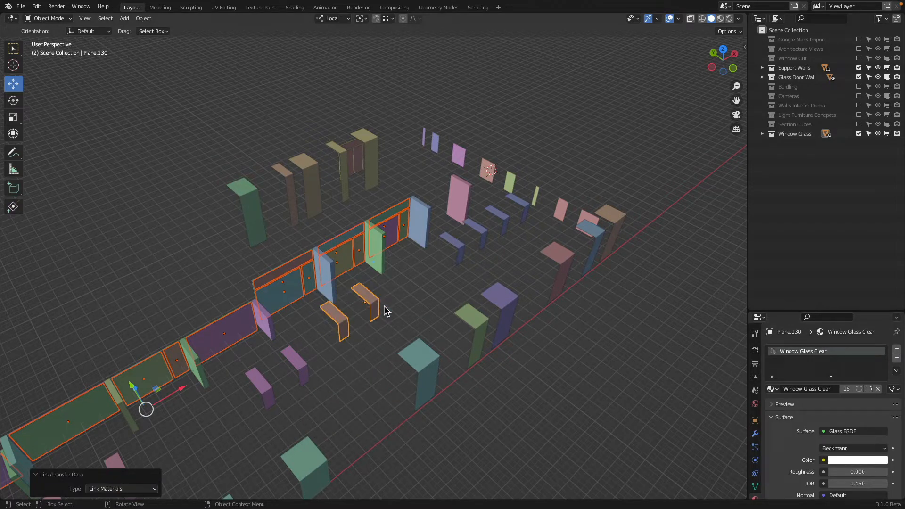
Step: Examine the glass door wall in rendered shading, return to solid shading, and inspect its panes from several sides
{"action": "left_click", "coordinate": [387, 247]}
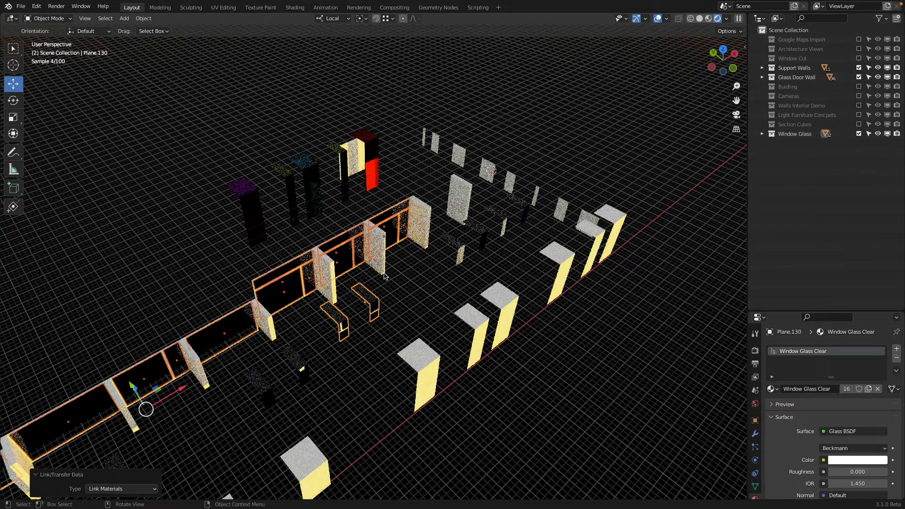
{"action": "middle_click_drag", "start_coordinate": [414, 335], "coordinate": [191, 307]}
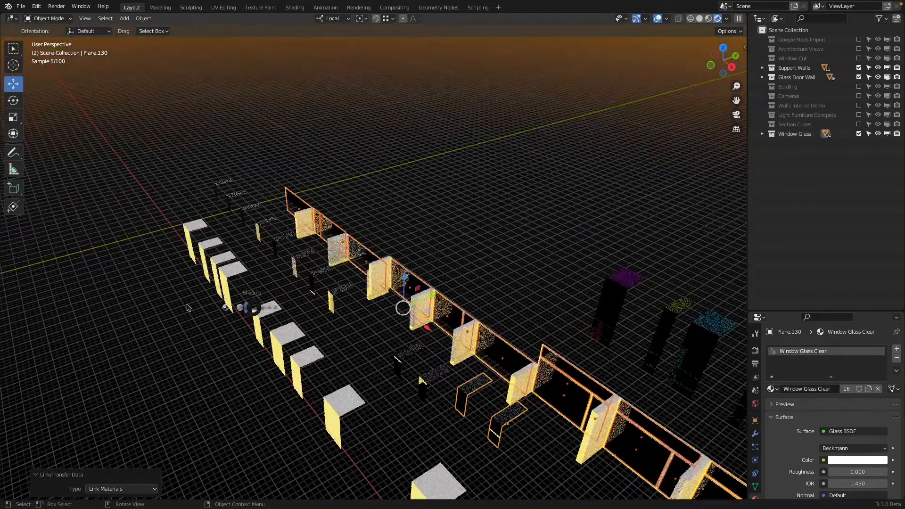
{"action": "key", "text": "z"}
{"action": "key", "text": "z"}
{"action": "left_click", "coordinate": [513, 333]}
{"action": "scroll", "coordinate": [513, 334], "scroll_direction": "down", "scroll_amount": 2}
{"action": "mouse_move", "coordinate": [513, 333]}
{"action": "middle_mouse_down"}
{"action": "mouse_move", "coordinate": [568, 317]}
{"action": "mouse_move", "coordinate": [395, 254]}
{"action": "mouse_move", "coordinate": [382, 236]}
{"action": "mouse_move", "coordinate": [242, 232]}
{"action": "mouse_move", "coordinate": [244, 223]}
{"action": "mouse_move", "coordinate": [208, 216]}
{"action": "middle_mouse_up"}
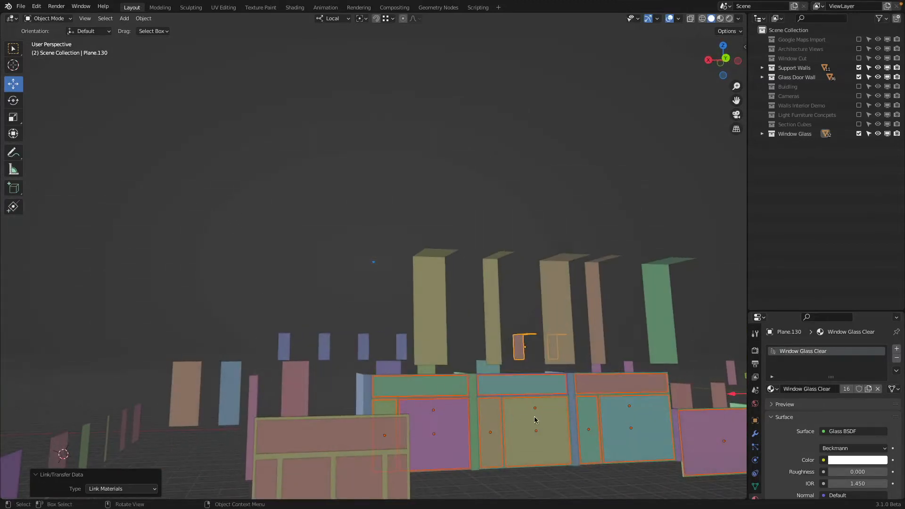
{"action": "scroll", "coordinate": [534, 419], "scroll_direction": "down", "scroll_amount": 4}
{"action": "middle_click_drag", "start_coordinate": [534, 419], "coordinate": [377, 288]}
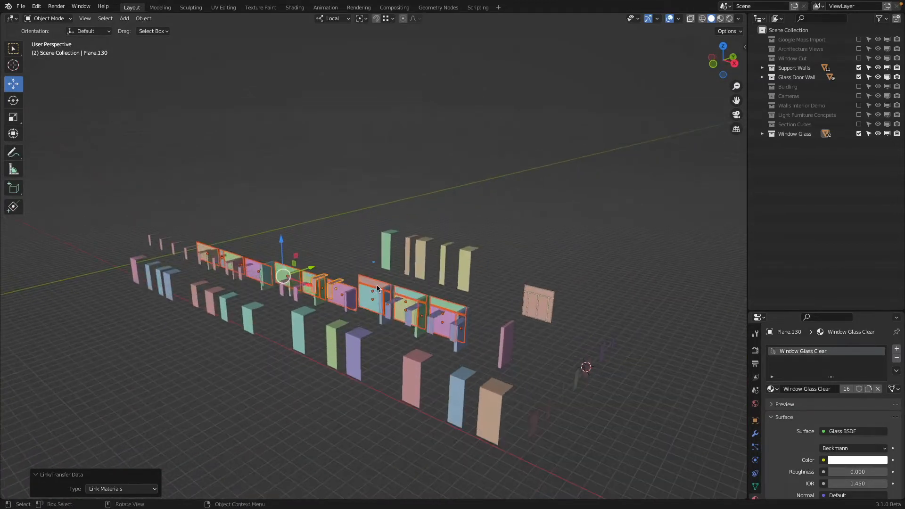
{"action": "scroll", "coordinate": [377, 285], "scroll_direction": "up", "scroll_amount": 2}
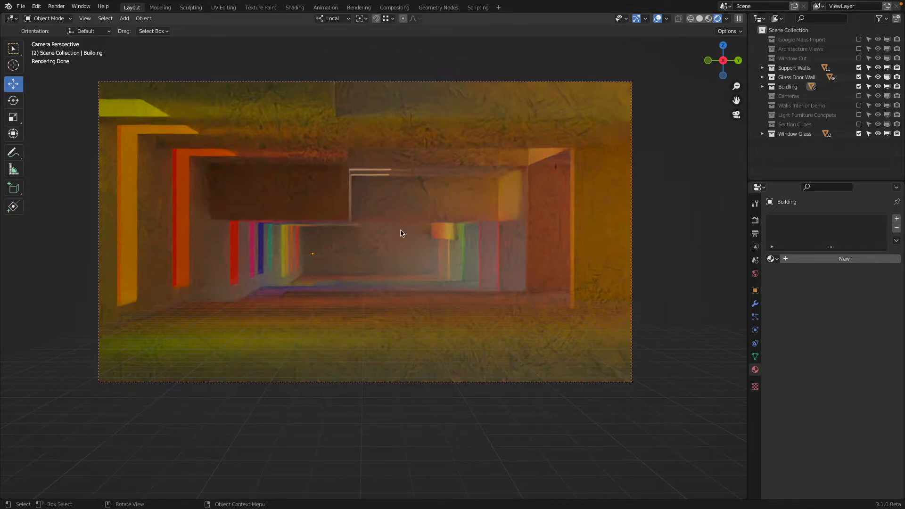
Step: Switch to solid shading outside the building and lower the Window Glass Cyan color saturation to about 0.73
{"action": "key", "text": "z"}
{"action": "left_click", "coordinate": [435, 233]}
{"action": "middle_click_drag", "start_coordinate": [383, 235], "coordinate": [463, 249]}
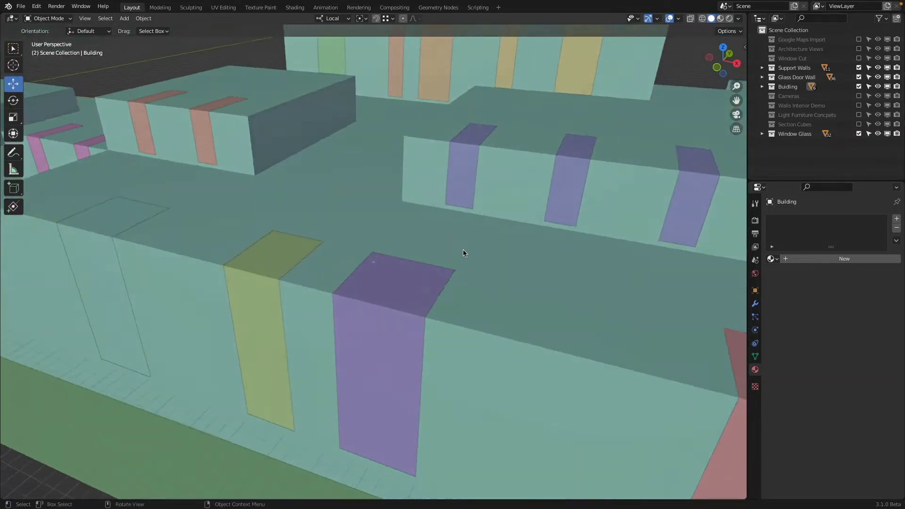
{"action": "scroll", "coordinate": [462, 250], "scroll_direction": "down", "scroll_amount": 4}
{"action": "left_click", "coordinate": [383, 278]}
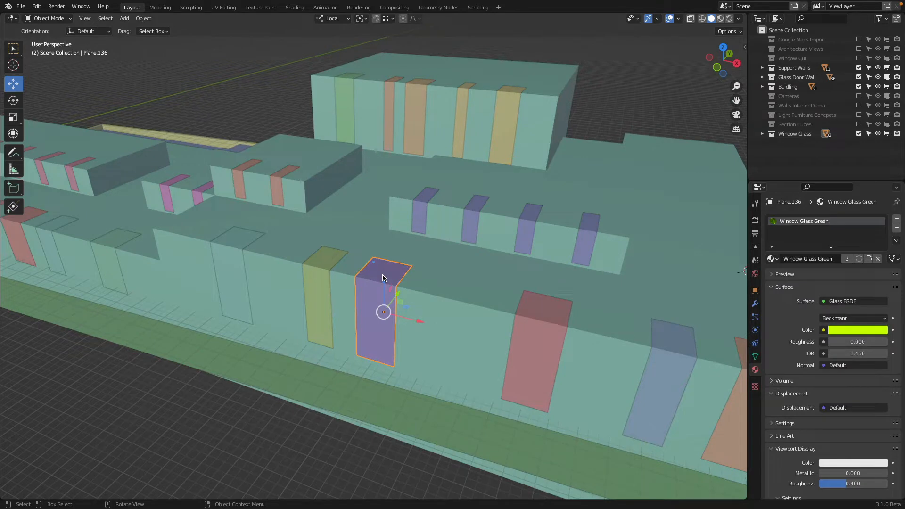
{"action": "left_click", "coordinate": [538, 327]}
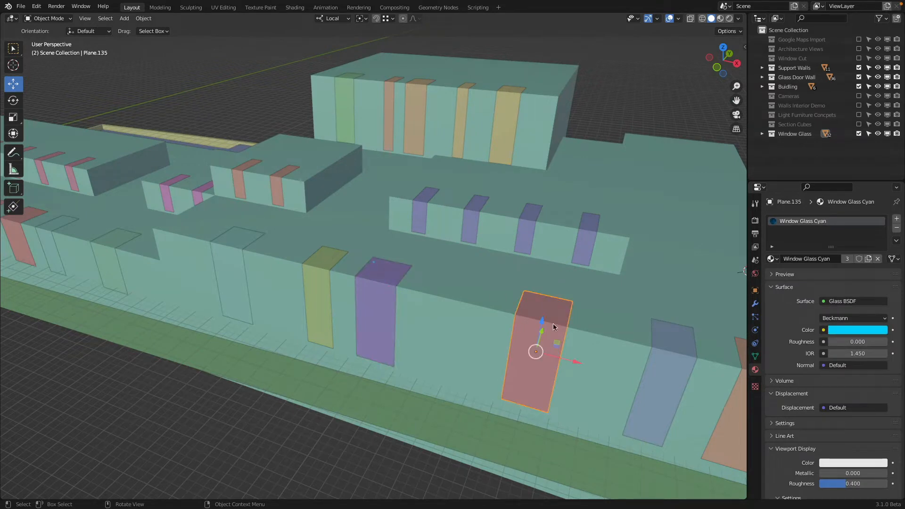
{"action": "left_click", "coordinate": [844, 330]}
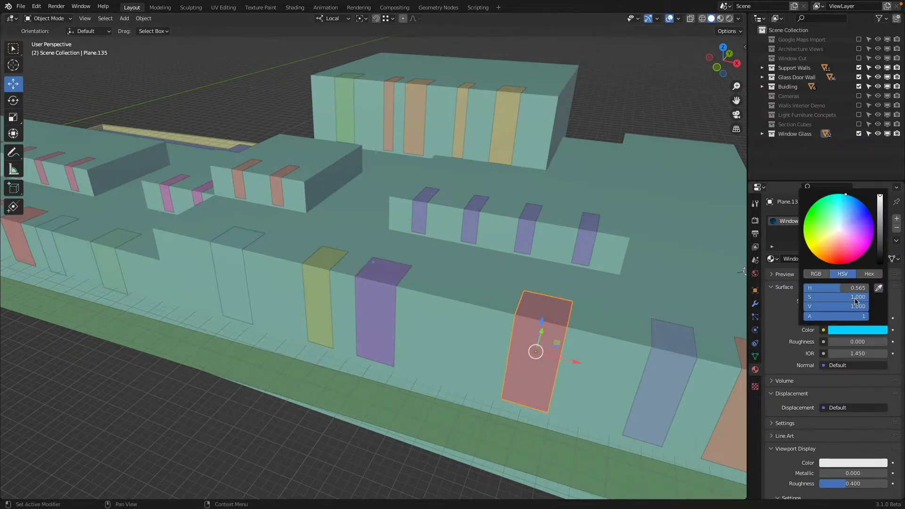
{"action": "mouse_move", "coordinate": [864, 297]}
{"action": "left_mouse_down"}
{"action": "mouse_move", "coordinate": [811, 297]}
{"action": "mouse_move", "coordinate": [865, 297]}
{"action": "mouse_move", "coordinate": [854, 297]}
{"action": "left_mouse_up"}
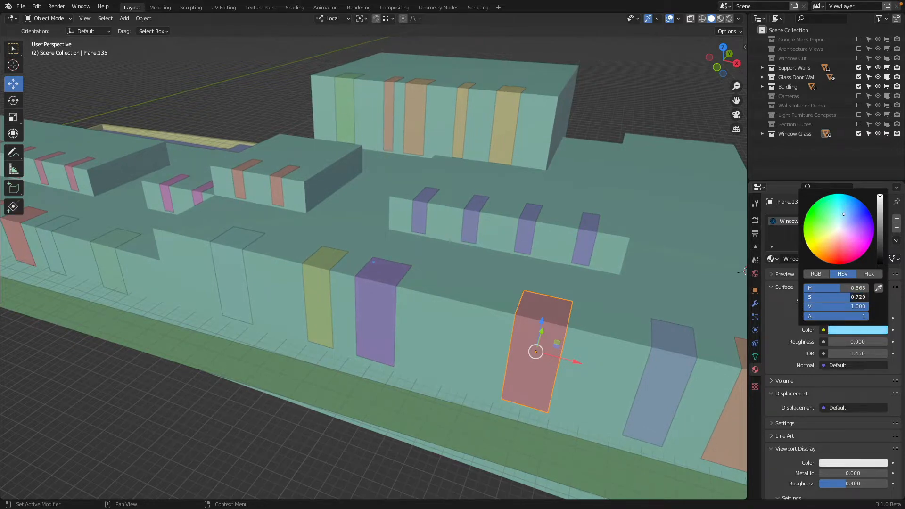
Step: Lower the color saturation of Window Glass Green to 0.55 and Window Glass Yellow to about 0.57
{"action": "left_click", "coordinate": [388, 284]}
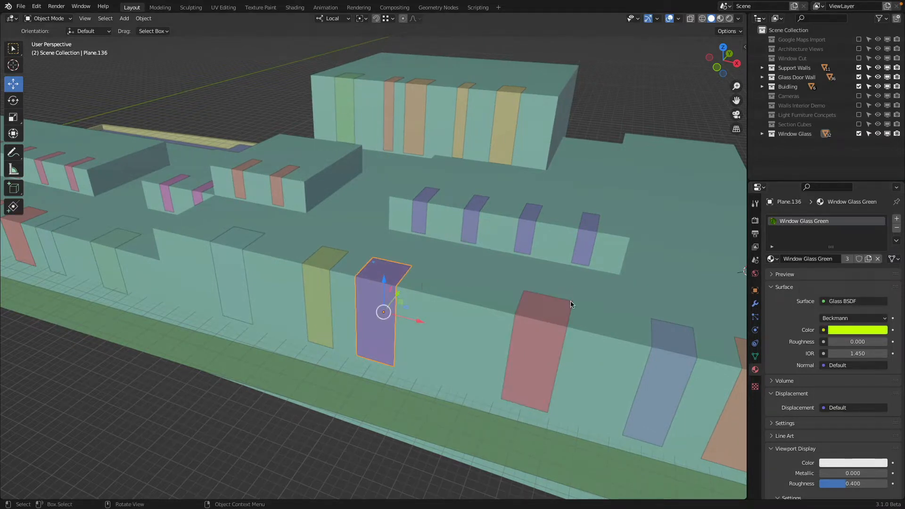
{"action": "left_click", "coordinate": [856, 330]}
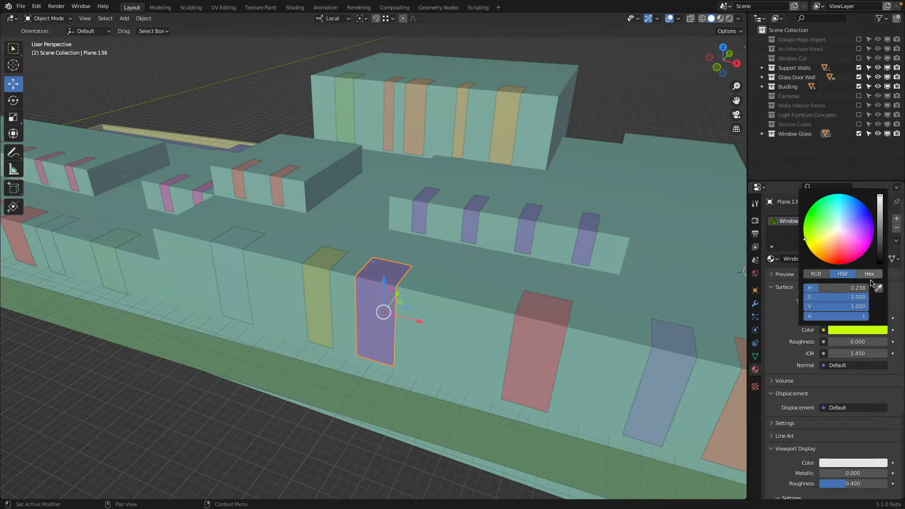
{"action": "left_click", "coordinate": [383, 270]}
{"action": "left_click", "coordinate": [859, 330]}
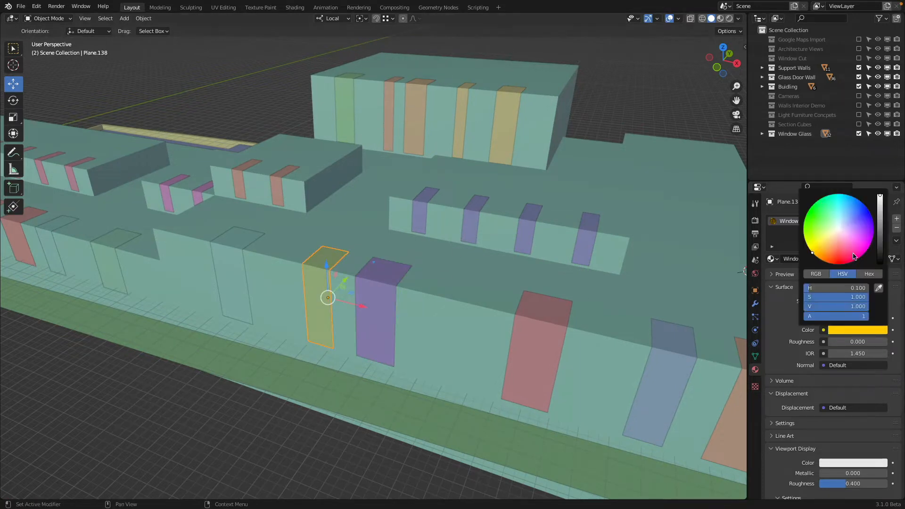
{"action": "left_click_drag", "start_coordinate": [867, 297], "coordinate": [841, 297]}
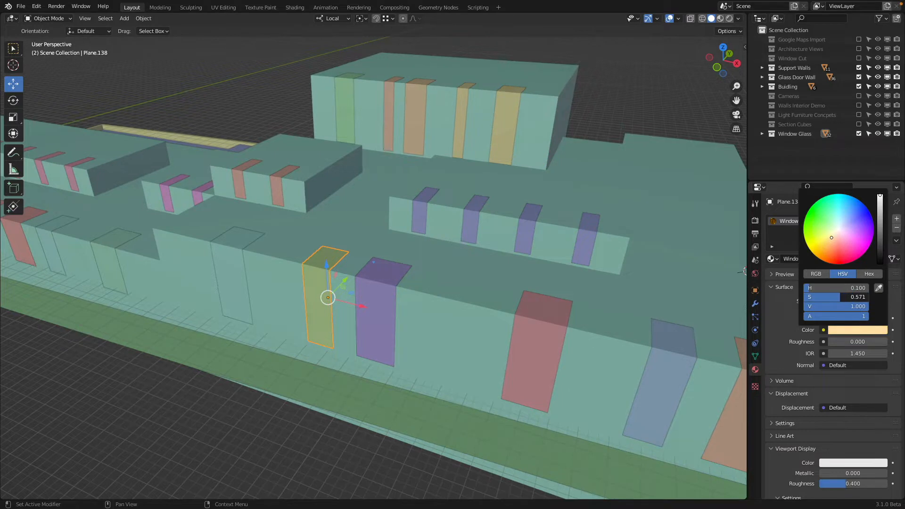
Step: Lower the color saturation of the Window Glass Orange material to about 0.44
{"action": "left_click", "coordinate": [224, 250]}
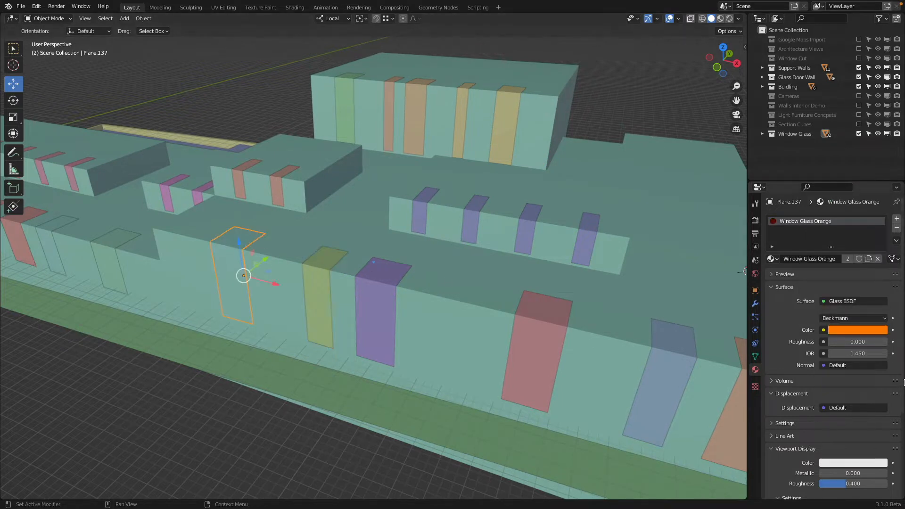
{"action": "left_click", "coordinate": [858, 330]}
{"action": "left_click_drag", "start_coordinate": [866, 297], "coordinate": [833, 297]}
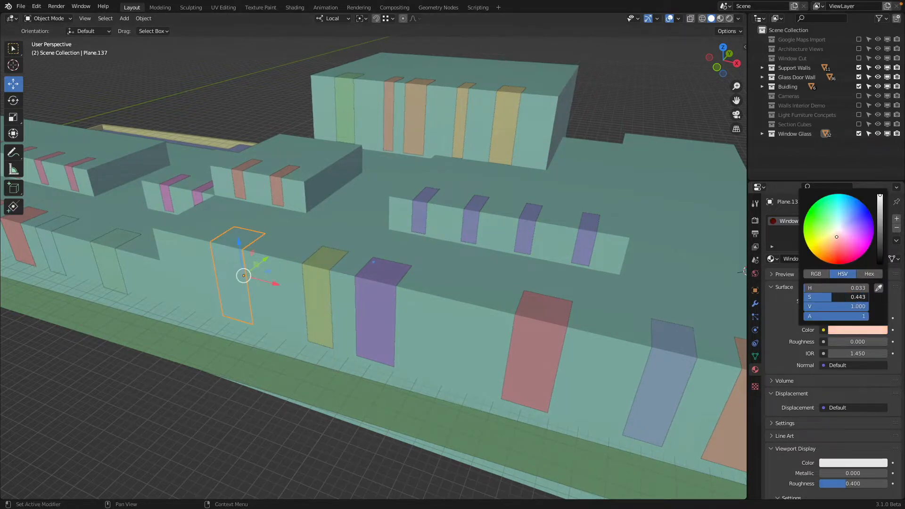
Step: View the building interior through the camera in rendered shading to judge the window glass colors
{"action": "key", "text": "KP_0"}
{"action": "key", "text": "z"}
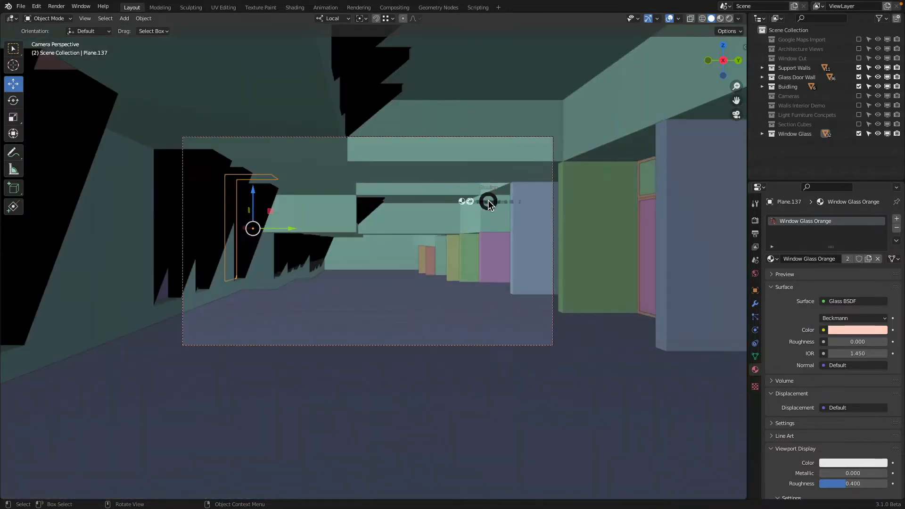
{"action": "left_click", "coordinate": [472, 150]}
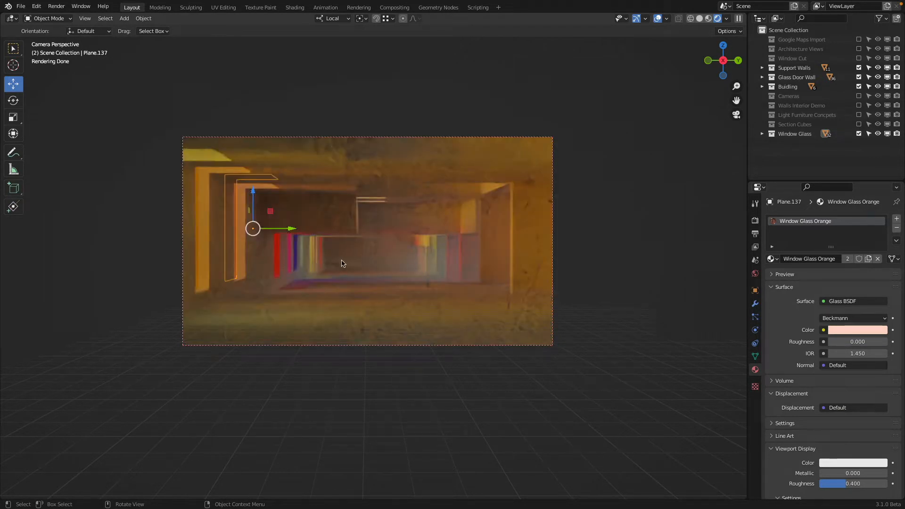
Step: Restore the Window Glass Orange and Window Glass Yellow colors to full saturation
{"action": "left_click", "coordinate": [851, 329]}
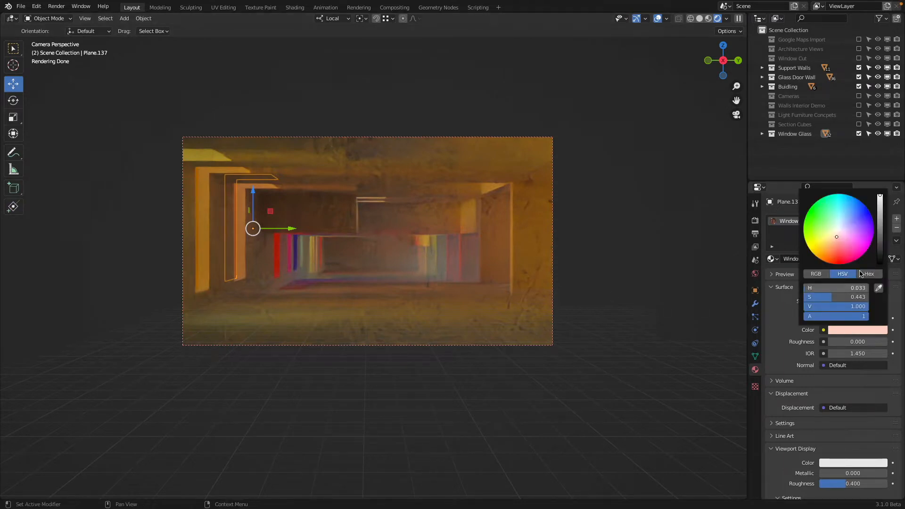
{"action": "left_click_drag", "start_coordinate": [847, 289], "coordinate": [855, 289]}
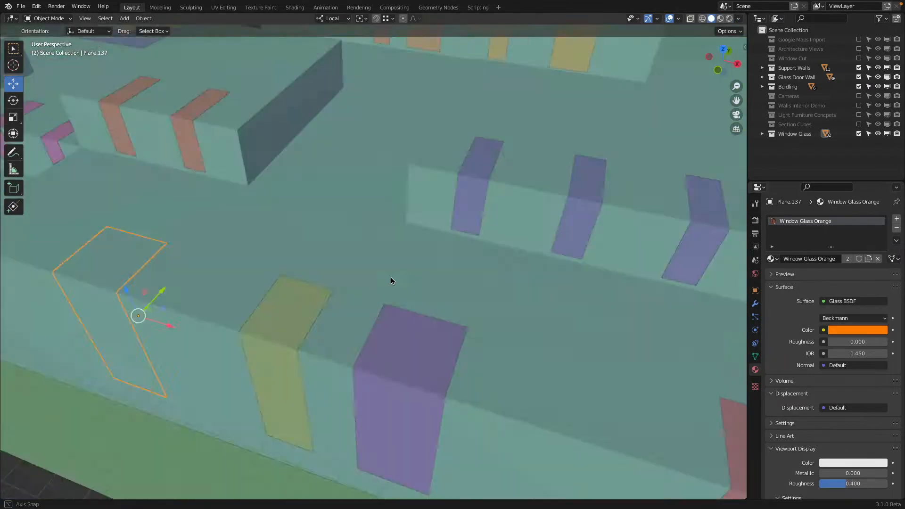
{"action": "mouse_move", "coordinate": [392, 277]}
{"action": "middle_mouse_down"}
{"action": "mouse_move", "coordinate": [454, 280]}
{"action": "mouse_move", "coordinate": [414, 283]}
{"action": "middle_mouse_up"}
{"action": "left_click", "coordinate": [324, 311]}
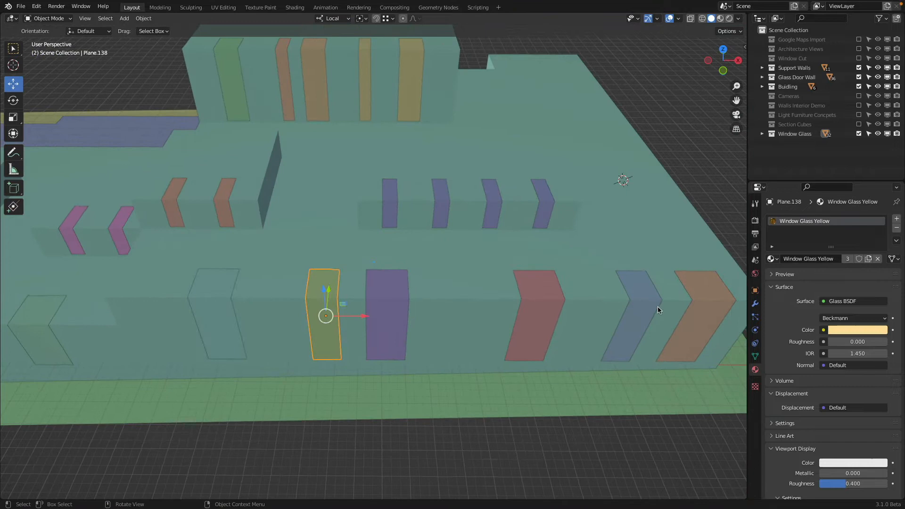
{"action": "left_click", "coordinate": [871, 330]}
{"action": "left_click_drag", "start_coordinate": [870, 288], "coordinate": [889, 287]}
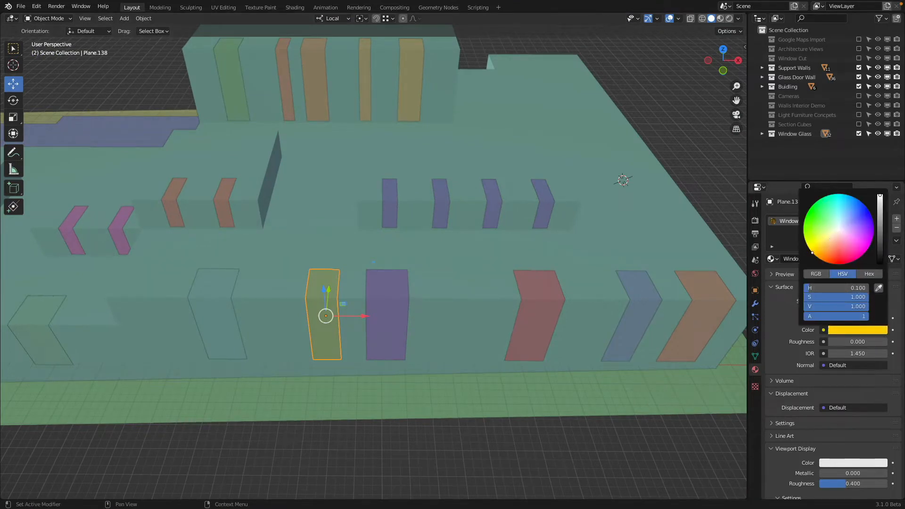
Step: Restore the Window Glass Green and Window Glass Cyan colors to full saturation
{"action": "left_click", "coordinate": [404, 293]}
{"action": "left_click", "coordinate": [859, 330]}
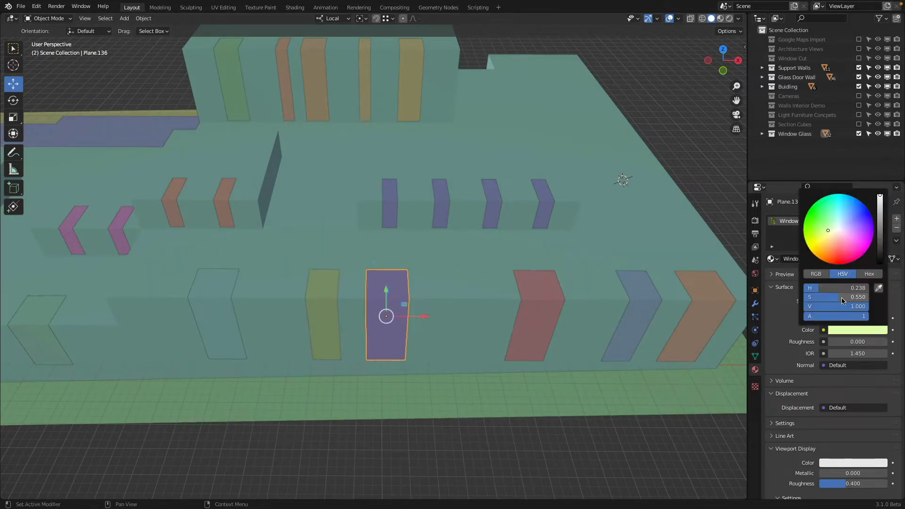
{"action": "left_click_drag", "start_coordinate": [846, 297], "coordinate": [865, 297]}
{"action": "left_click", "coordinate": [552, 288]}
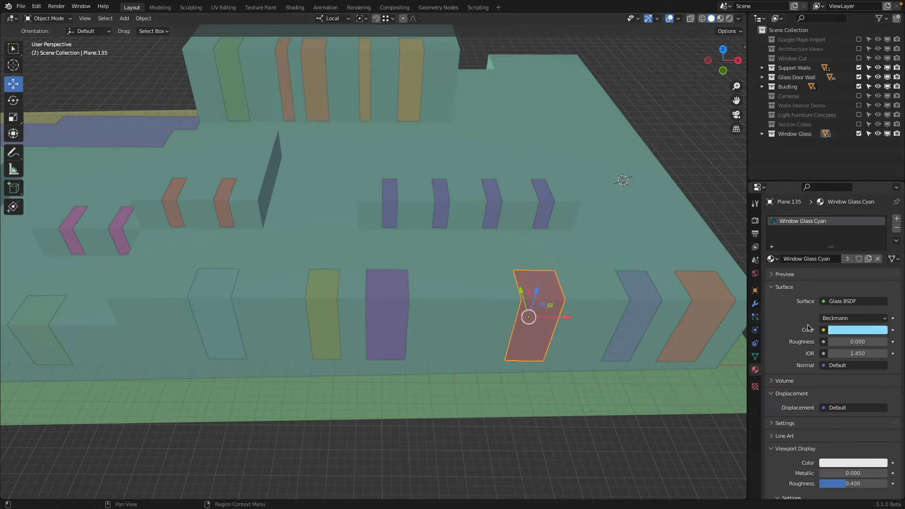
{"action": "left_click", "coordinate": [850, 332]}
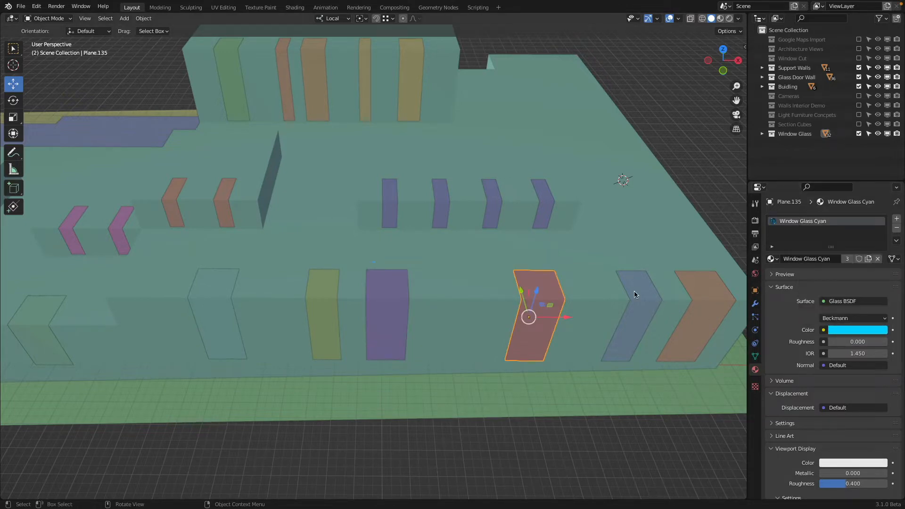
Step: Examine the blue, orange and green glass windows from outside the building, closing in on them in rendered shading
{"action": "left_click", "coordinate": [635, 294]}
{"action": "middle_click_drag", "start_coordinate": [635, 292], "coordinate": [400, 253]}
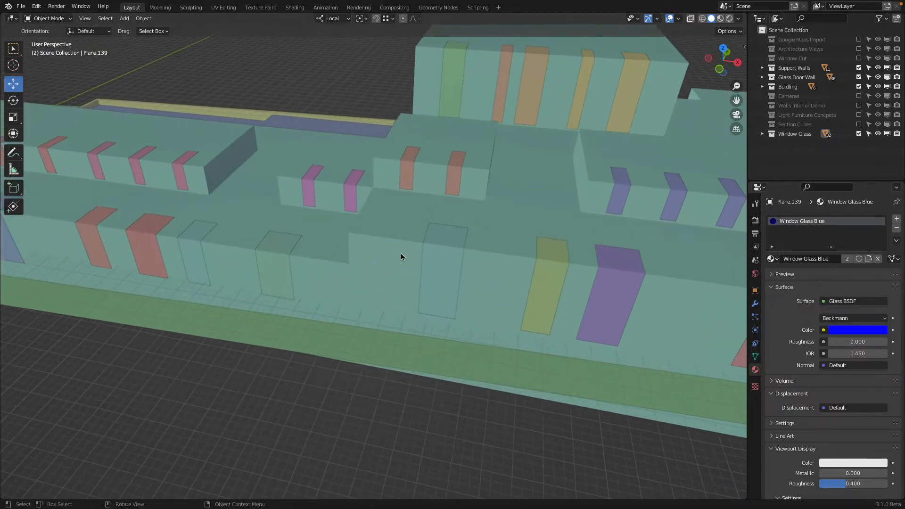
{"action": "left_click", "coordinate": [444, 247]}
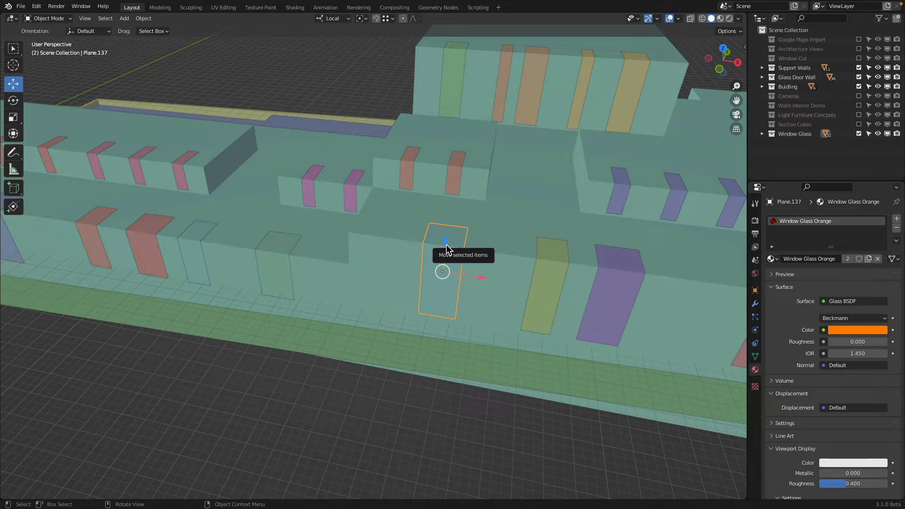
{"action": "middle_click_drag", "start_coordinate": [445, 248], "coordinate": [399, 191]}
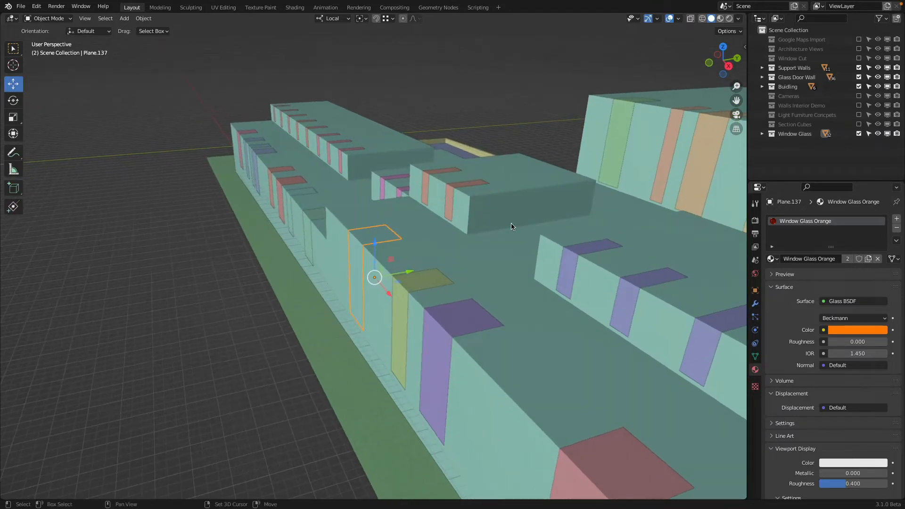
{"action": "middle_click_drag", "start_coordinate": [511, 222], "coordinate": [451, 303], "text": "shift"}
{"action": "scroll", "coordinate": [369, 250], "scroll_direction": "up", "scroll_amount": 2}
{"action": "mouse_move", "coordinate": [386, 276]}
{"action": "middle_mouse_down"}
{"action": "mouse_move", "coordinate": [395, 259]}
{"action": "mouse_move", "coordinate": [372, 264]}
{"action": "mouse_move", "coordinate": [394, 251]}
{"action": "middle_mouse_up"}
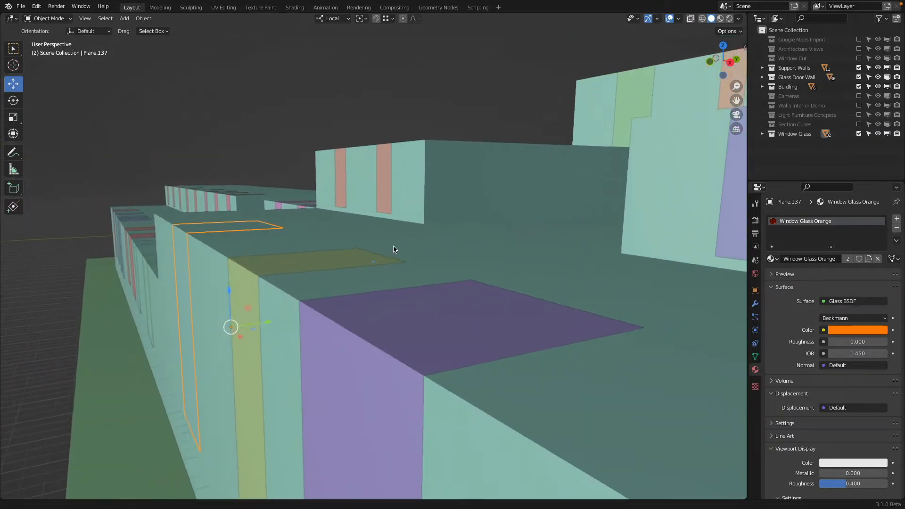
{"action": "key", "text": "z"}
{"action": "left_click", "coordinate": [392, 200]}
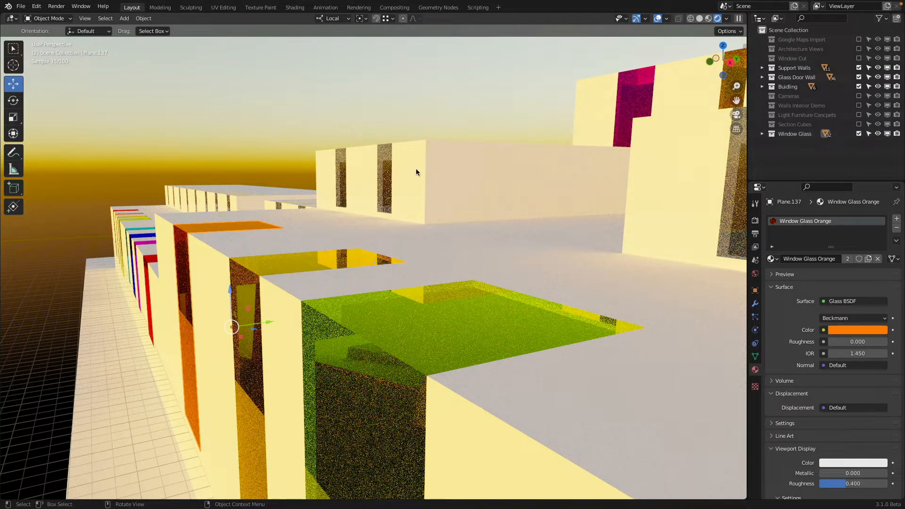
{"action": "left_click", "coordinate": [372, 327]}
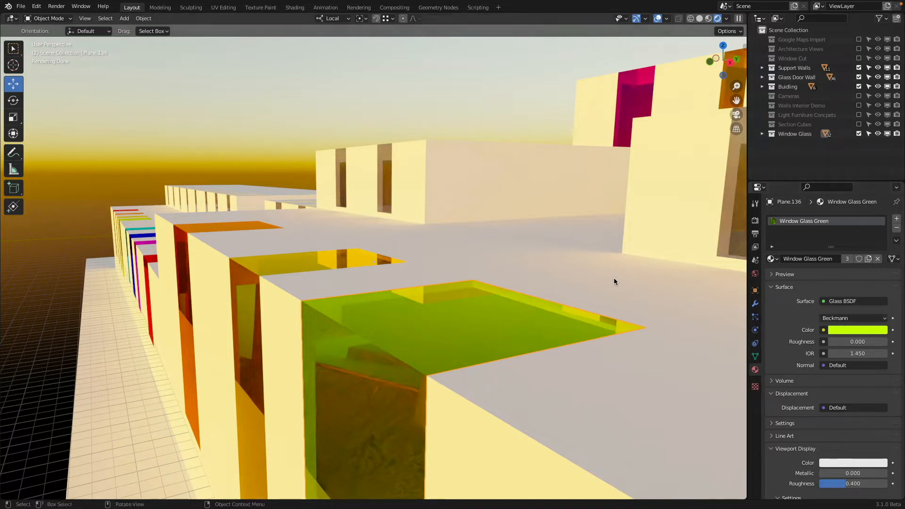
{"action": "middle_click_drag", "start_coordinate": [614, 278], "coordinate": [380, 308]}
{"action": "scroll", "coordinate": [370, 327], "scroll_direction": "up", "scroll_amount": 4}
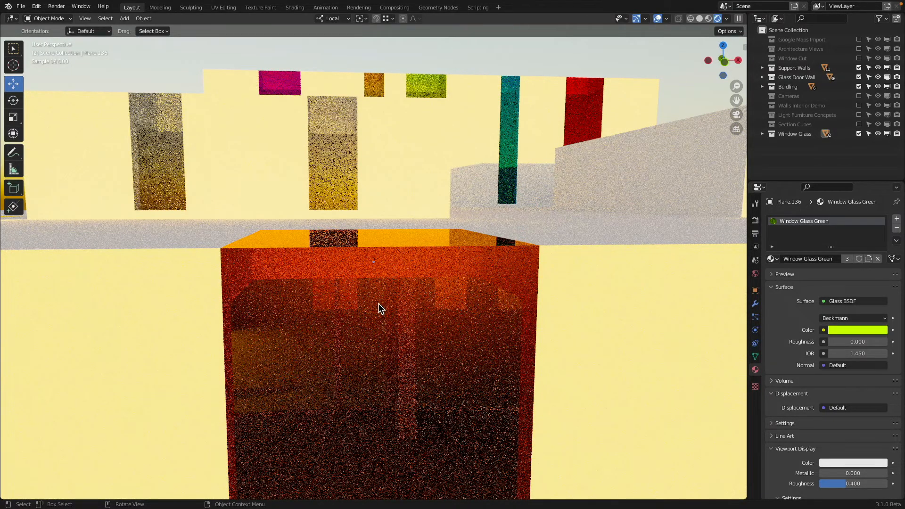
Step: Change the surface shader of the Window Glass Orange material to Transparent BSDF
{"action": "left_click", "coordinate": [337, 262]}
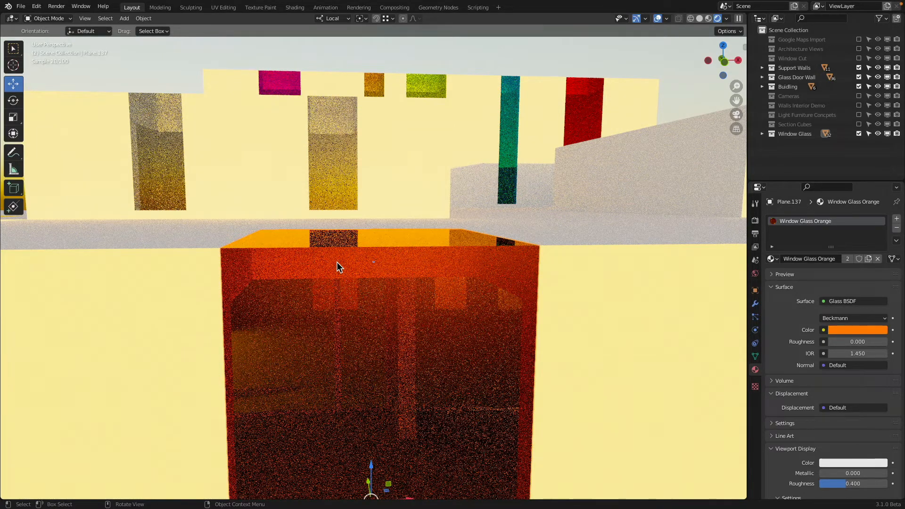
{"action": "scroll", "coordinate": [336, 261], "scroll_direction": "down", "scroll_amount": 4}
{"action": "mouse_move", "coordinate": [343, 256]}
{"action": "middle_mouse_down"}
{"action": "mouse_move", "coordinate": [342, 278]}
{"action": "mouse_move", "coordinate": [352, 256]}
{"action": "middle_mouse_up"}
{"action": "scroll", "coordinate": [352, 256], "scroll_direction": "down", "scroll_amount": 2}
{"action": "scroll", "coordinate": [352, 256], "scroll_direction": "down", "scroll_amount": 3}
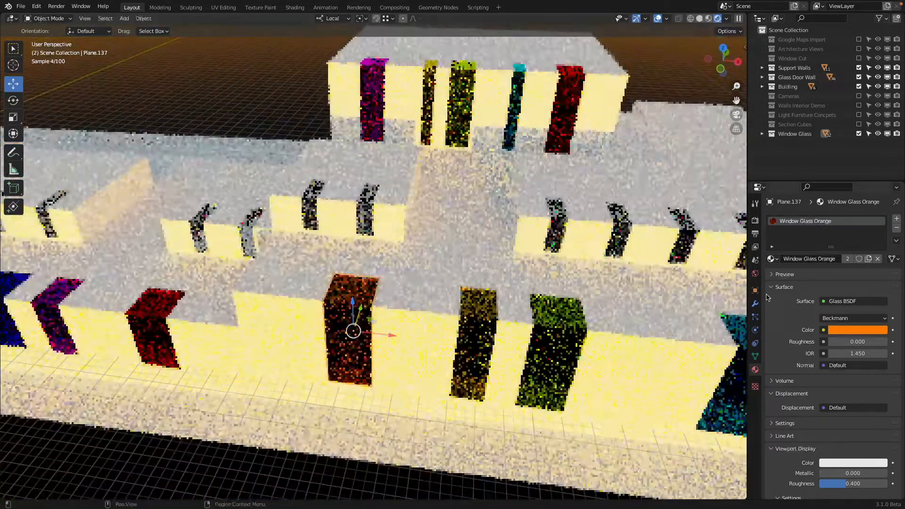
{"action": "left_click", "coordinate": [823, 302]}
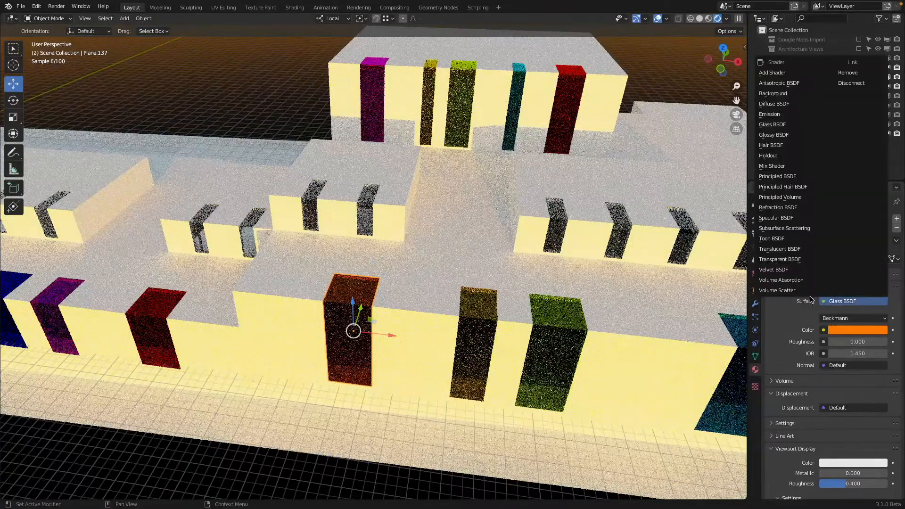
{"action": "left_click", "coordinate": [802, 259]}
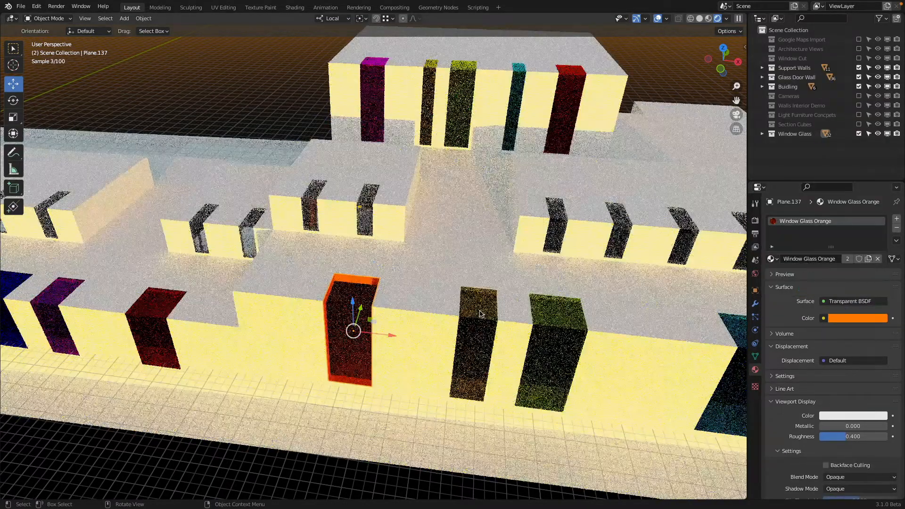
Step: Change the surface shader of the Window Glass Yellow and Window Glass Green materials to Transparent BSDF
{"action": "left_click", "coordinate": [483, 312]}
{"action": "left_click", "coordinate": [824, 302]}
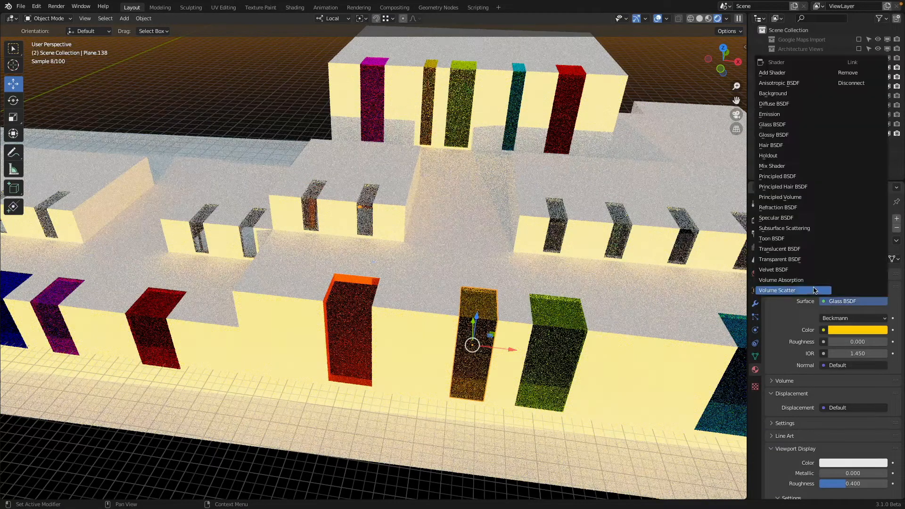
{"action": "left_click", "coordinate": [825, 302]}
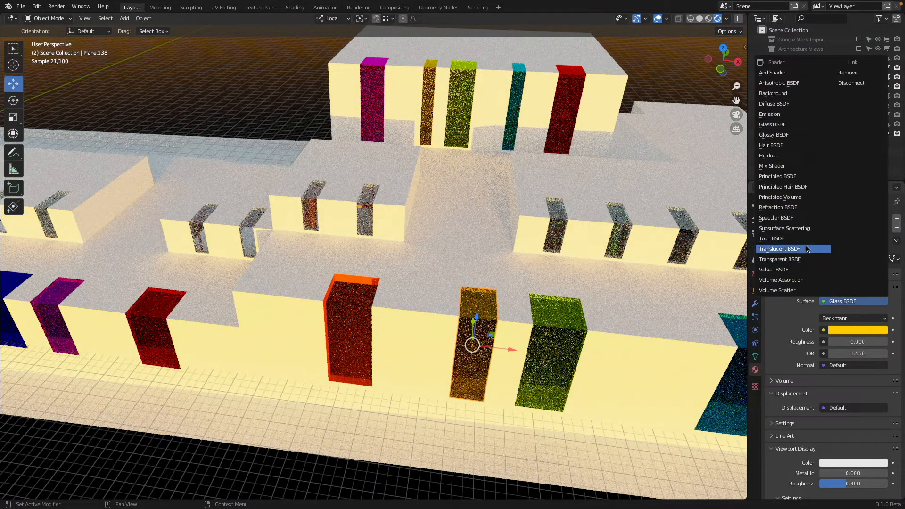
{"action": "left_click", "coordinate": [780, 262]}
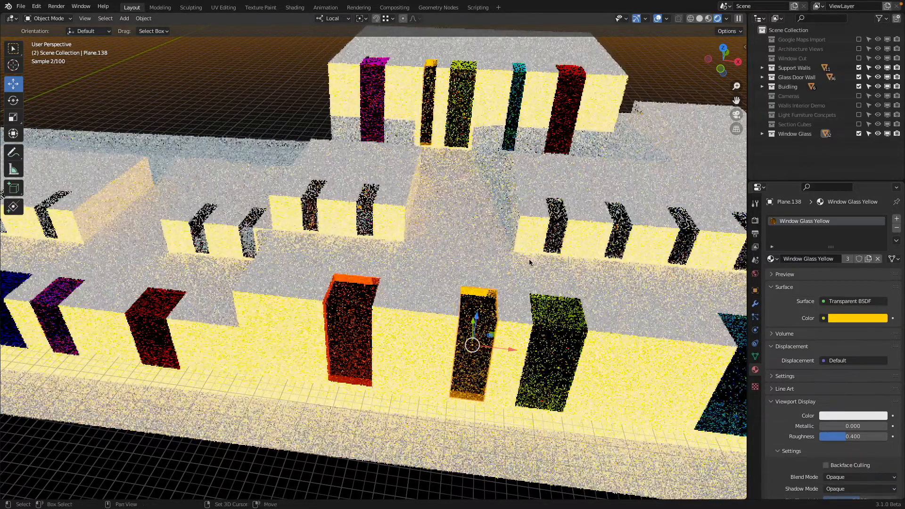
{"action": "middle_click_drag", "start_coordinate": [529, 263], "coordinate": [380, 234], "text": "shift"}
{"action": "left_click", "coordinate": [399, 309]}
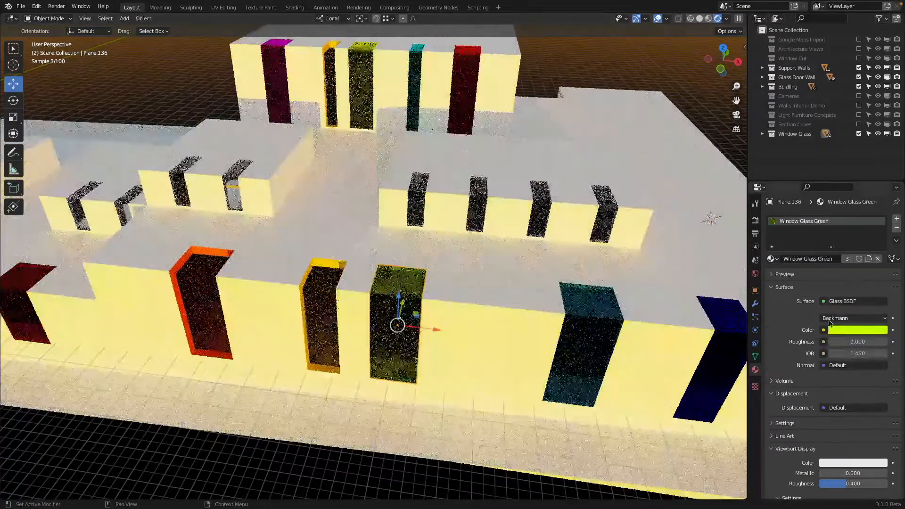
{"action": "left_click", "coordinate": [826, 302]}
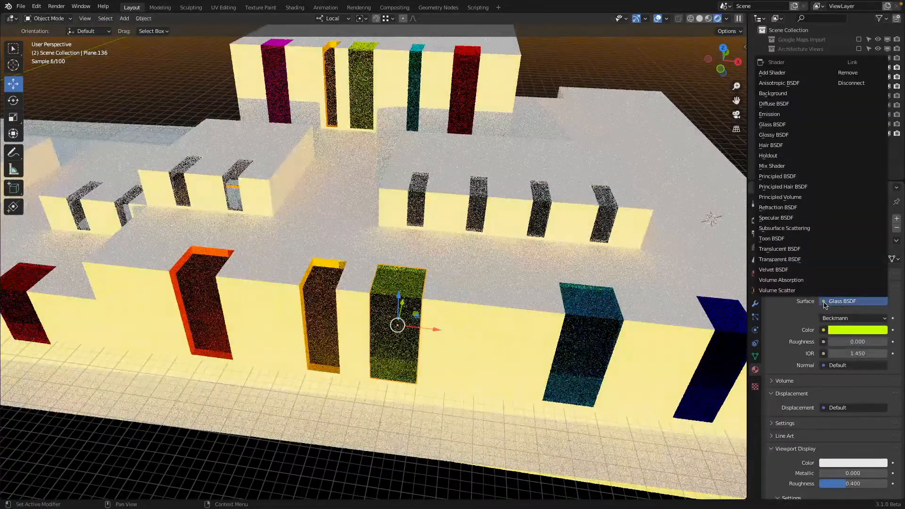
{"action": "left_click", "coordinate": [805, 259]}
Step: Change the surface shader of the Window Glass Cyan and Window Glass Blue materials to Transparent BSDF
{"action": "left_click", "coordinate": [599, 318]}
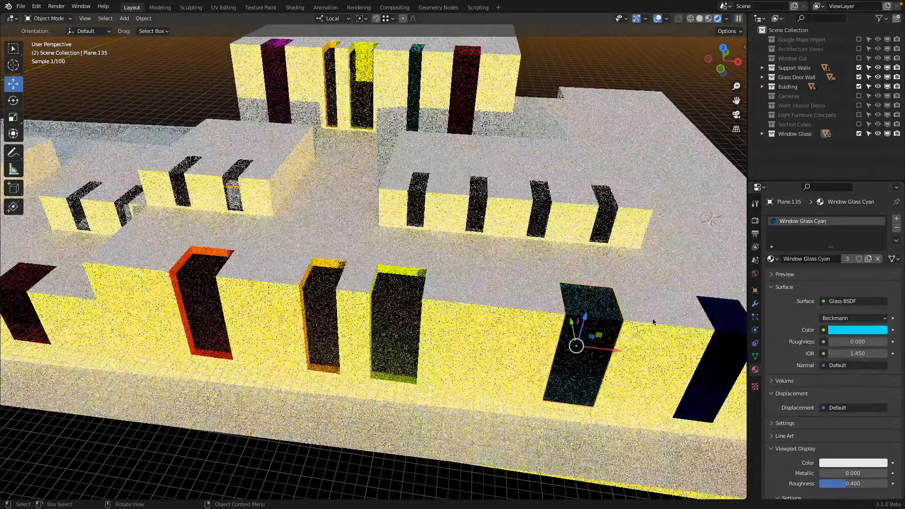
{"action": "middle_click_drag", "start_coordinate": [652, 321], "coordinate": [646, 321]}
{"action": "left_click", "coordinate": [843, 301]}
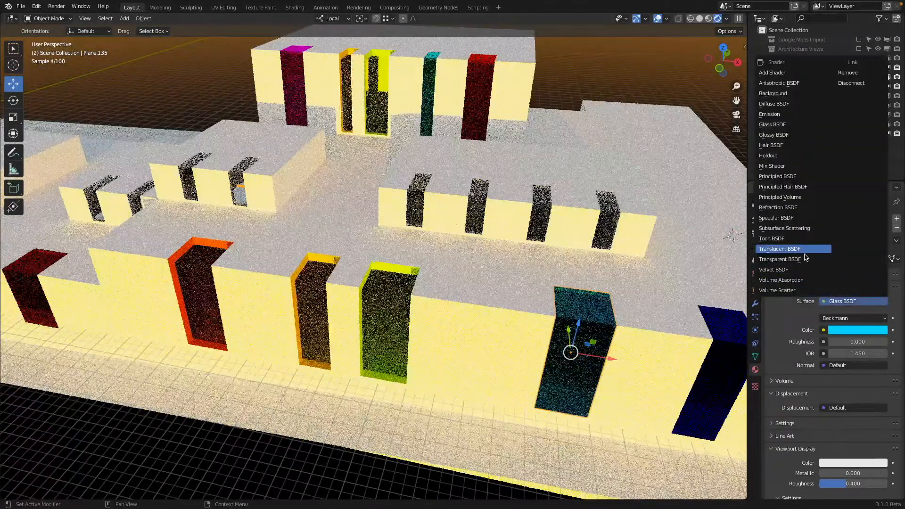
{"action": "middle_click_drag", "start_coordinate": [683, 294], "coordinate": [424, 269]}
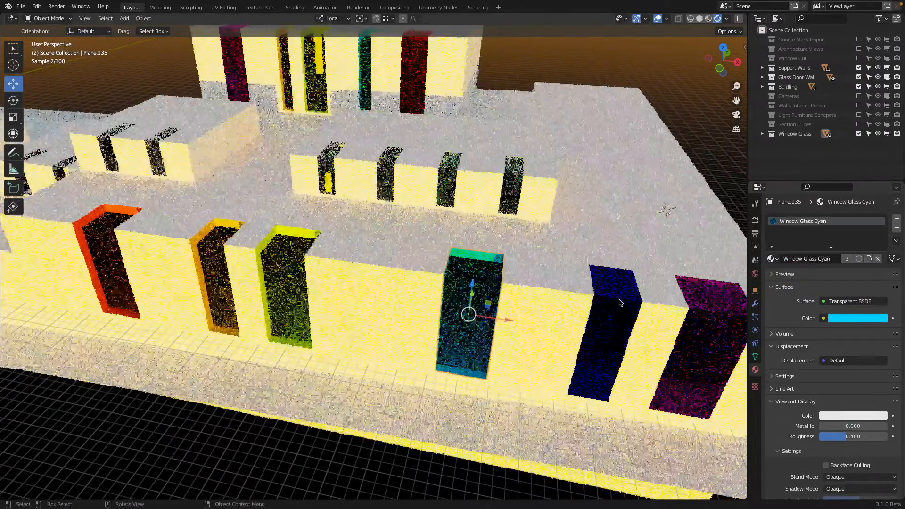
{"action": "left_click", "coordinate": [636, 293]}
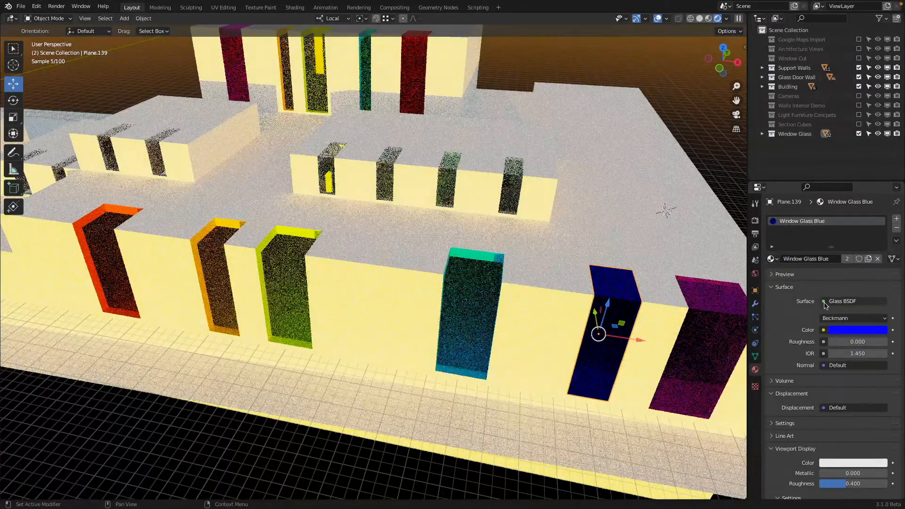
{"action": "left_click", "coordinate": [824, 302]}
{"action": "left_click", "coordinate": [780, 259]}
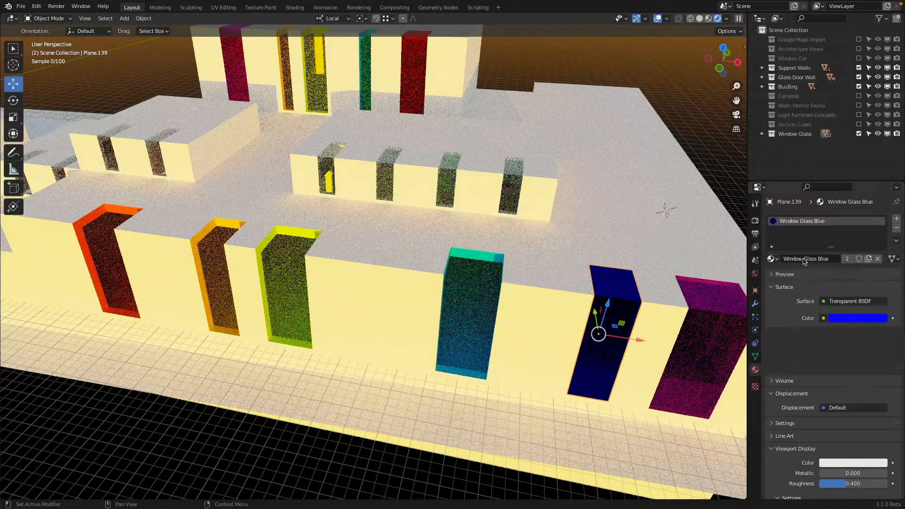
Step: Change the surface shader of the Window Glass Magenta and Window Glass Red materials to Transparent BSDF
{"action": "left_click", "coordinate": [697, 339]}
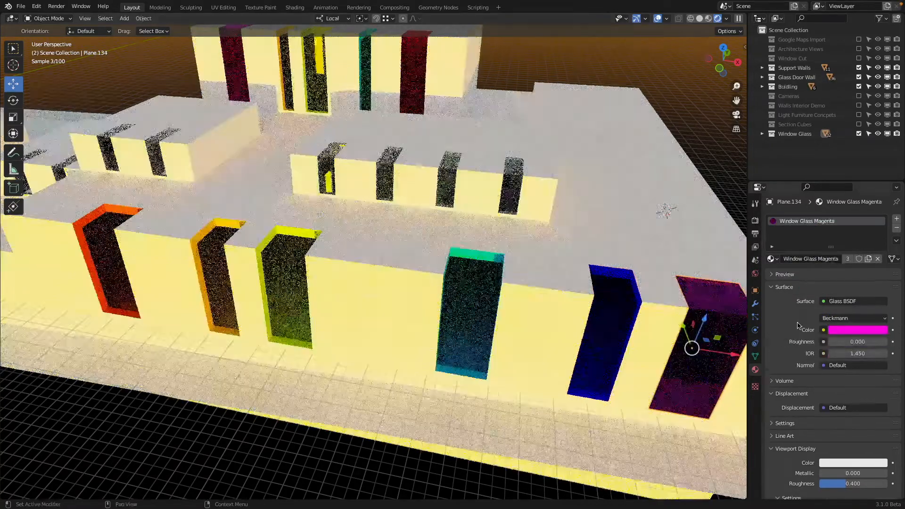
{"action": "left_click", "coordinate": [824, 301]}
{"action": "left_click", "coordinate": [780, 259]}
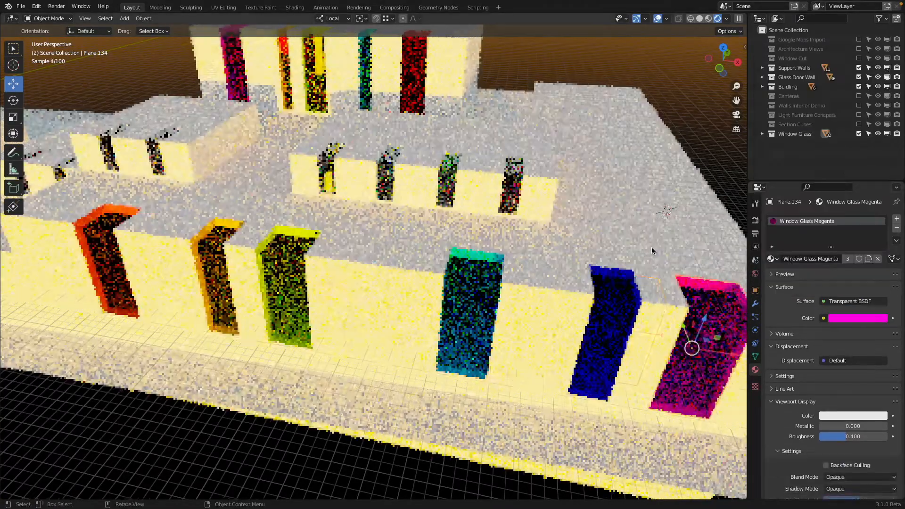
{"action": "middle_click_drag", "start_coordinate": [589, 227], "coordinate": [521, 244]}
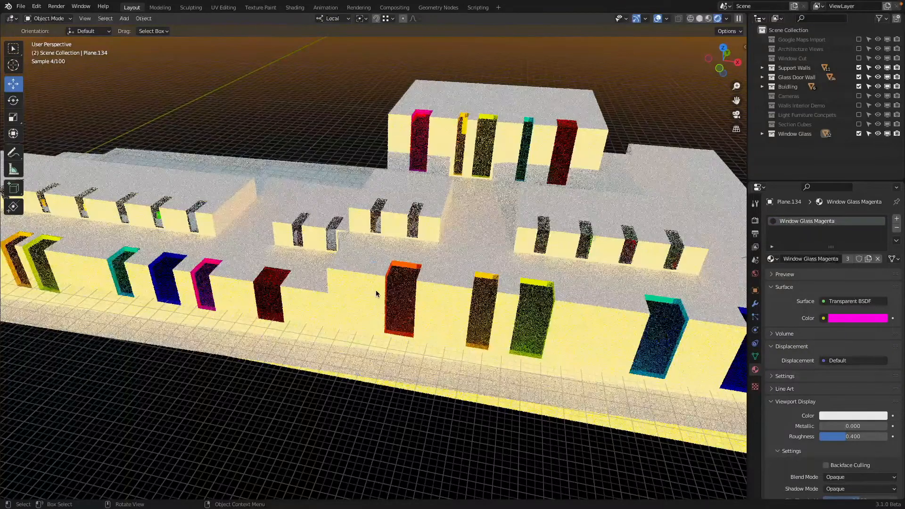
{"action": "left_click", "coordinate": [281, 292]}
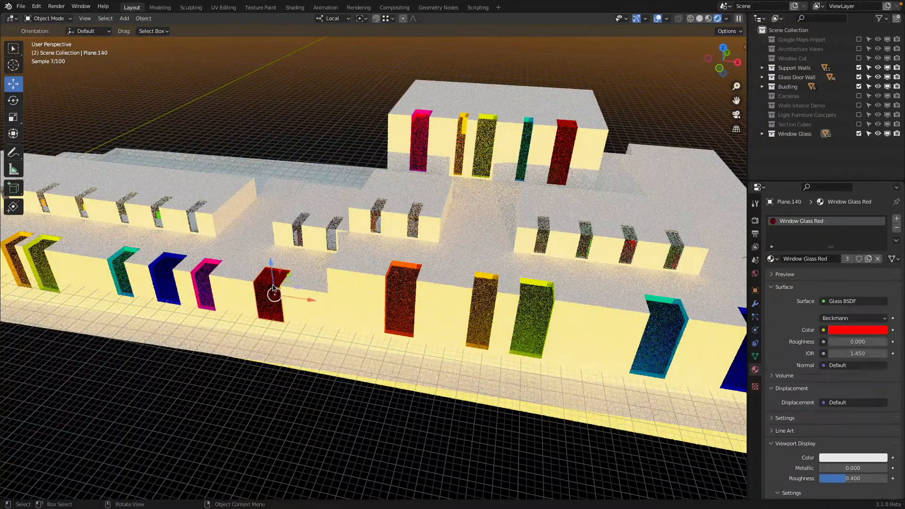
{"action": "left_click", "coordinate": [824, 302]}
{"action": "left_click", "coordinate": [780, 259]}
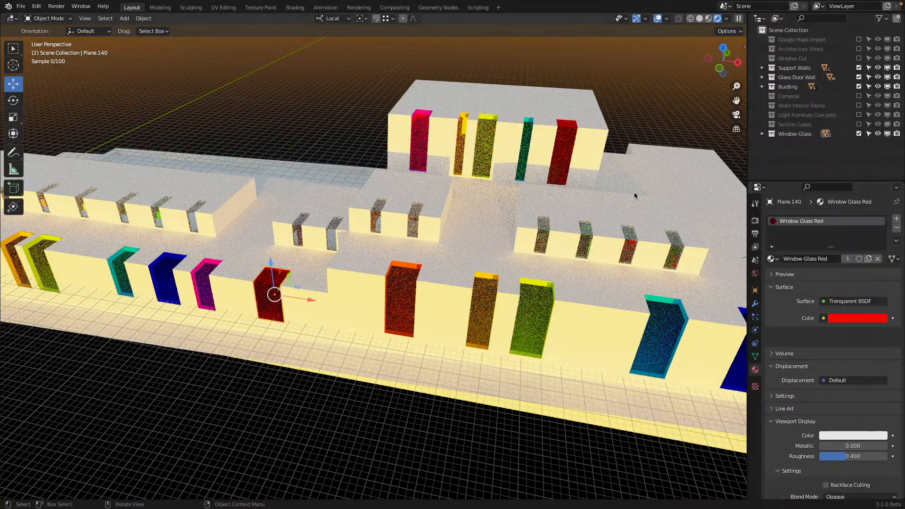
Step: Change the surface shader of the Window Glass Clear material to Transparent BSDF
{"action": "middle_click_drag", "start_coordinate": [329, 239], "coordinate": [398, 239], "text": "shift"}
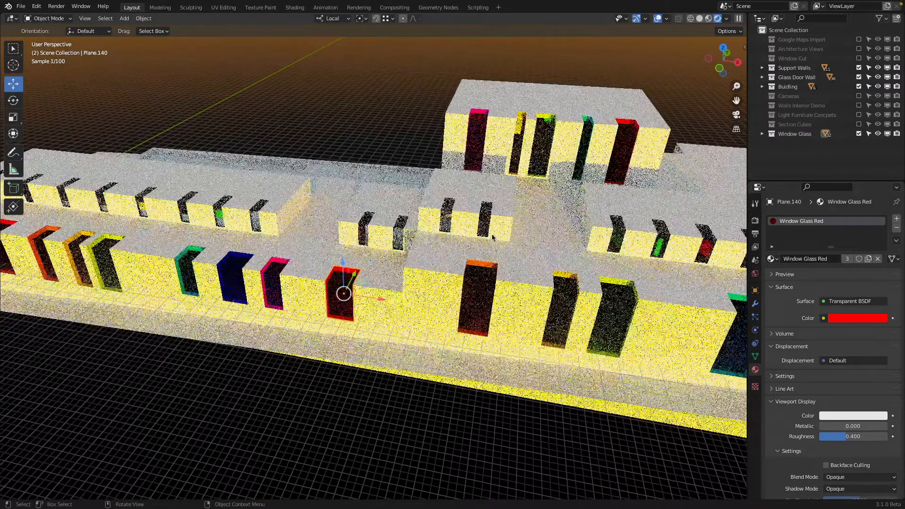
{"action": "left_click", "coordinate": [486, 219]}
{"action": "left_click", "coordinate": [815, 302]}
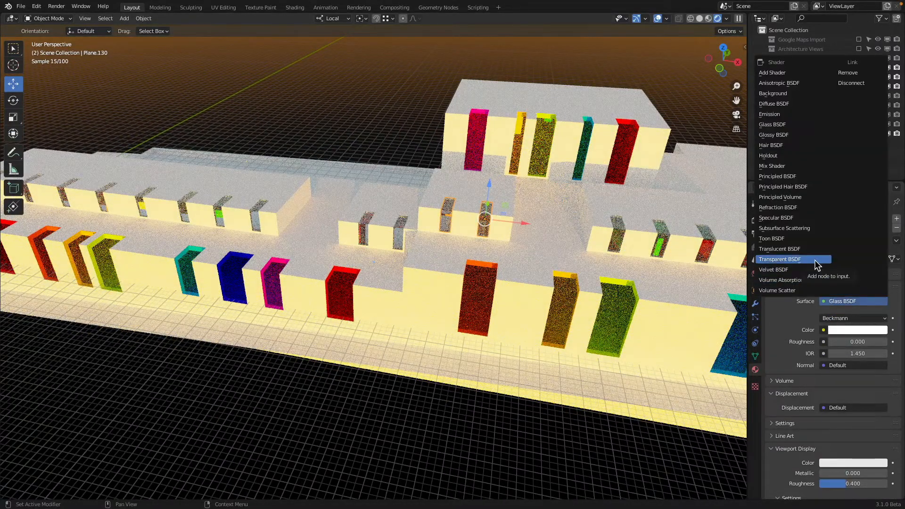
{"action": "left_click", "coordinate": [814, 259]}
Step: Review the transparent windows from outside and view the building interior through the camera in rendered shading
{"action": "middle_click_drag", "start_coordinate": [565, 278], "coordinate": [610, 275]}
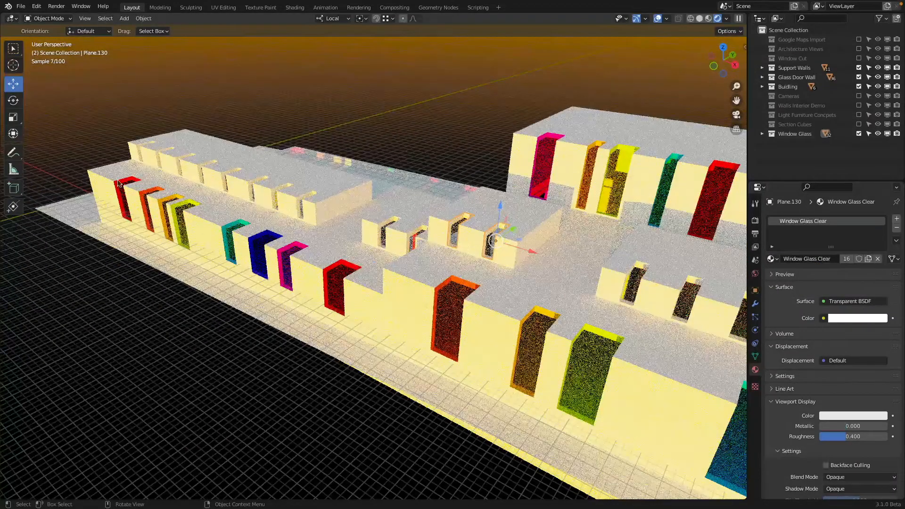
{"action": "middle_click_drag", "start_coordinate": [507, 330], "coordinate": [341, 288], "text": "shift"}
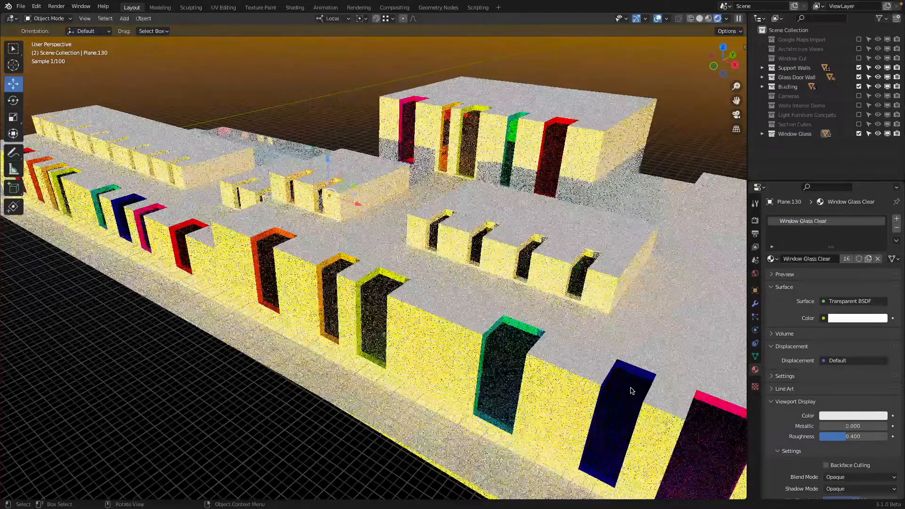
{"action": "left_click", "coordinate": [631, 390]}
{"action": "key", "text": "KP_0"}
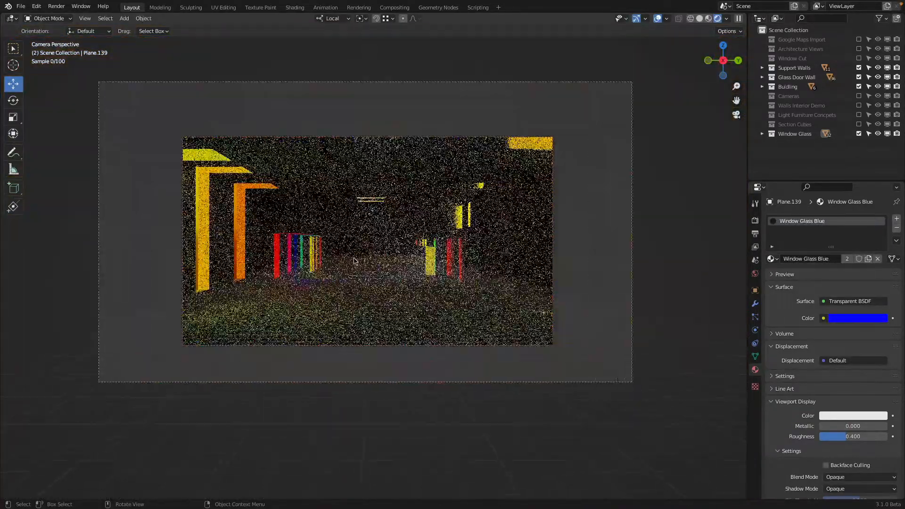
{"action": "middle_click_drag", "start_coordinate": [354, 258], "coordinate": [365, 291], "text": "shift"}
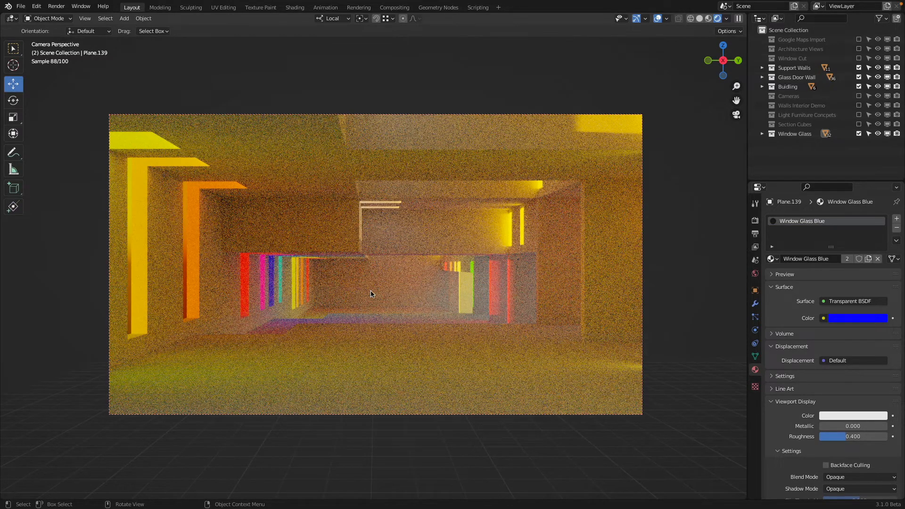
Step: Inspect the glass door wall up close in rendered shading and select one of its clear glass panes
{"action": "scroll", "coordinate": [370, 294], "scroll_direction": "down", "scroll_amount": 2}
{"action": "middle_click_drag", "start_coordinate": [371, 295], "coordinate": [485, 300]}
{"action": "key", "text": "z"}
{"action": "mouse_move", "coordinate": [584, 300]}
{"action": "middle_mouse_down"}
{"action": "mouse_move", "coordinate": [366, 286]}
{"action": "mouse_move", "coordinate": [481, 283]}
{"action": "mouse_move", "coordinate": [482, 310]}
{"action": "middle_mouse_up"}
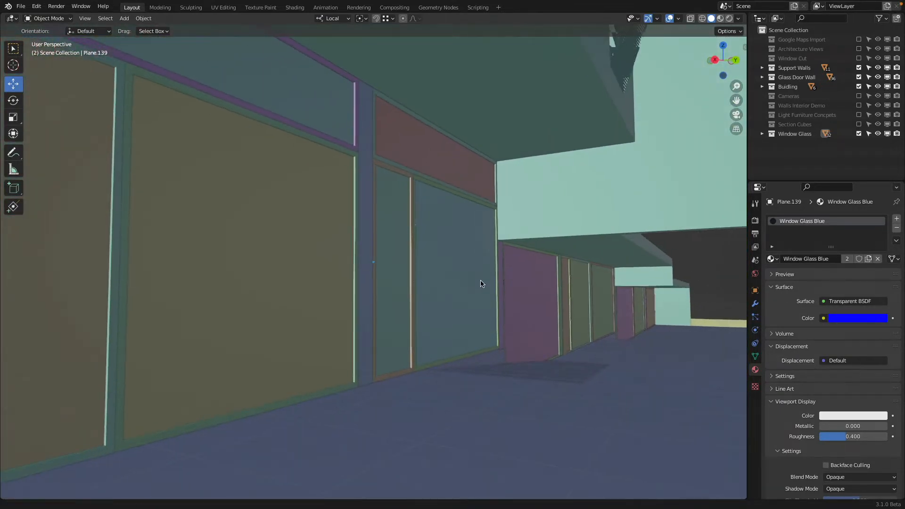
{"action": "key", "text": "z"}
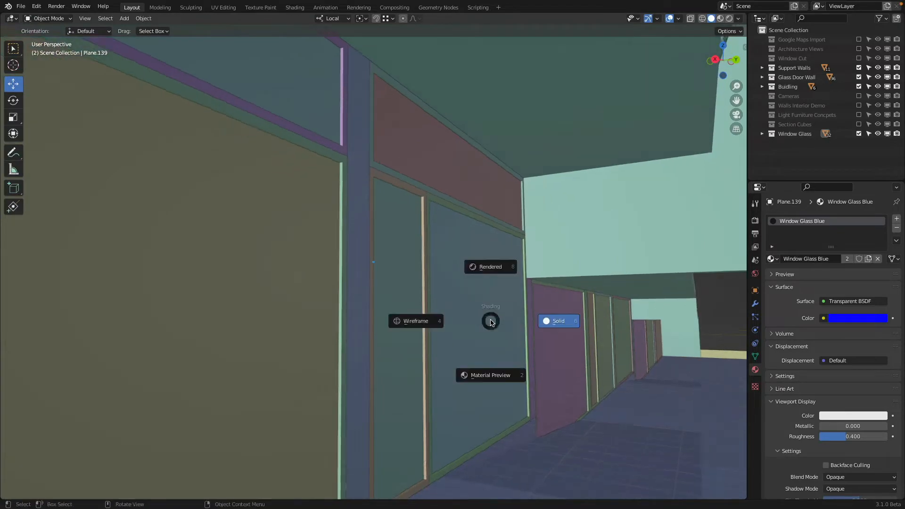
{"action": "left_click", "coordinate": [490, 268]}
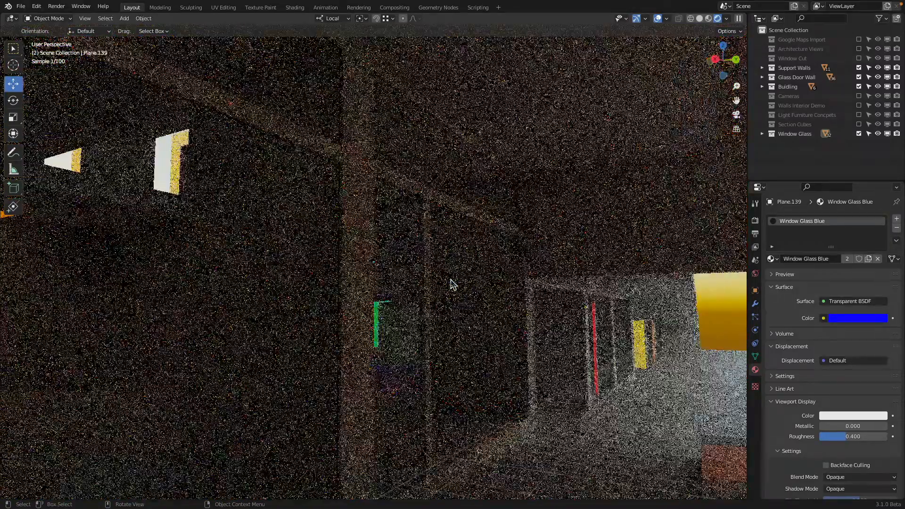
{"action": "left_click", "coordinate": [451, 283]}
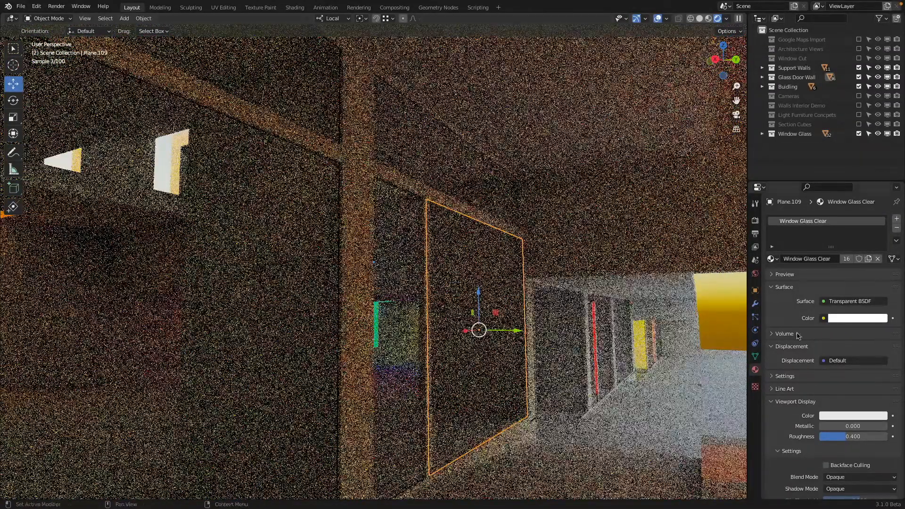
Step: Compare the Glass BSDF and Transparent BSDF surface shaders on the Window Glass Clear material, ending on Glass BSDF
{"action": "left_click", "coordinate": [827, 301]}
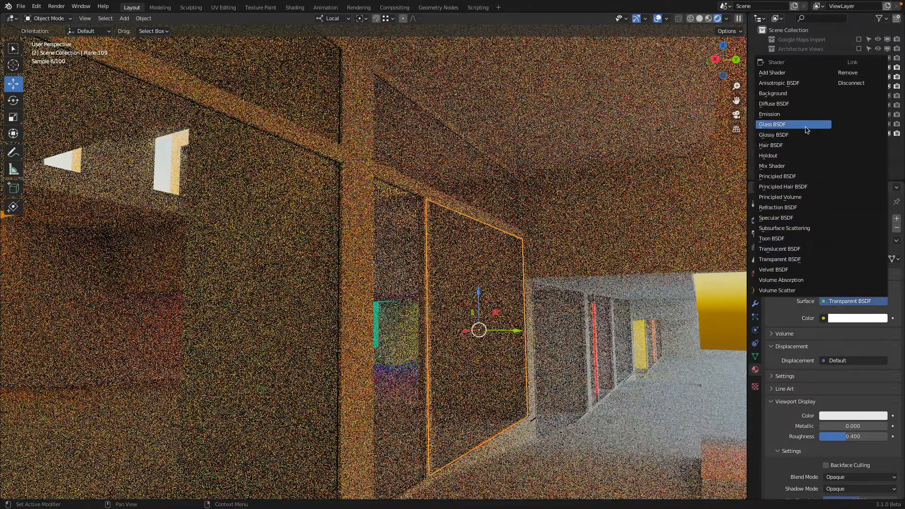
{"action": "left_click", "coordinate": [806, 125]}
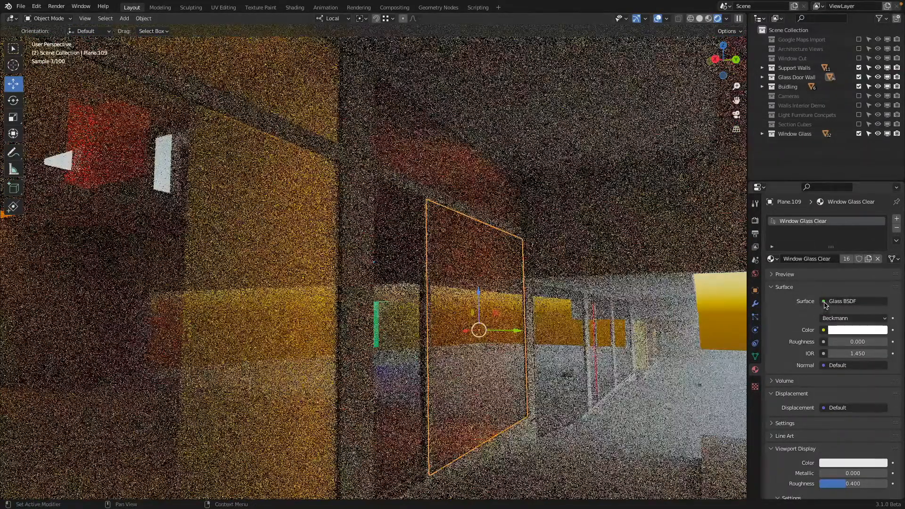
{"action": "left_click", "coordinate": [825, 301]}
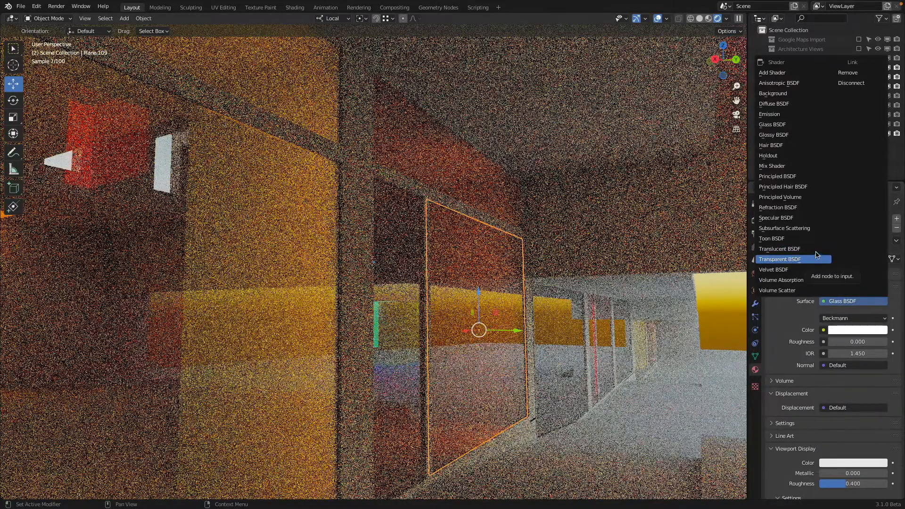
{"action": "left_click", "coordinate": [806, 259]}
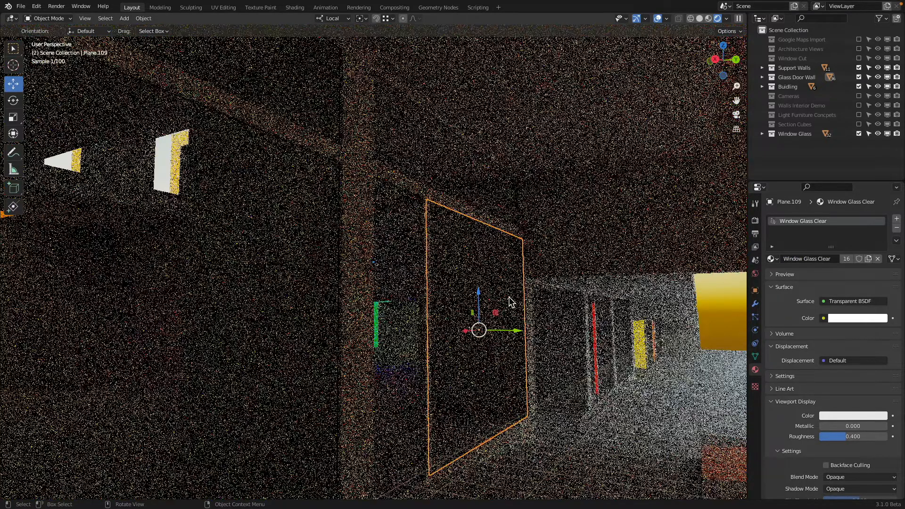
{"action": "left_click", "coordinate": [824, 302]}
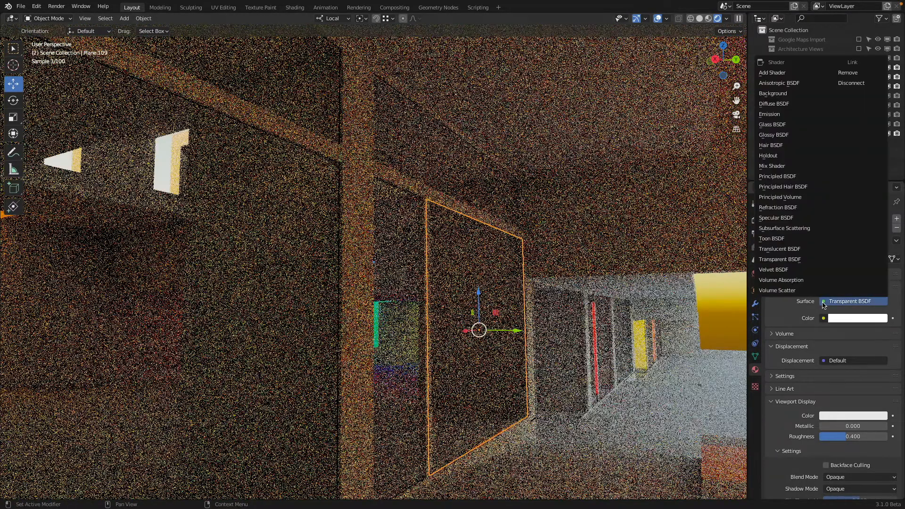
{"action": "left_click", "coordinate": [804, 126]}
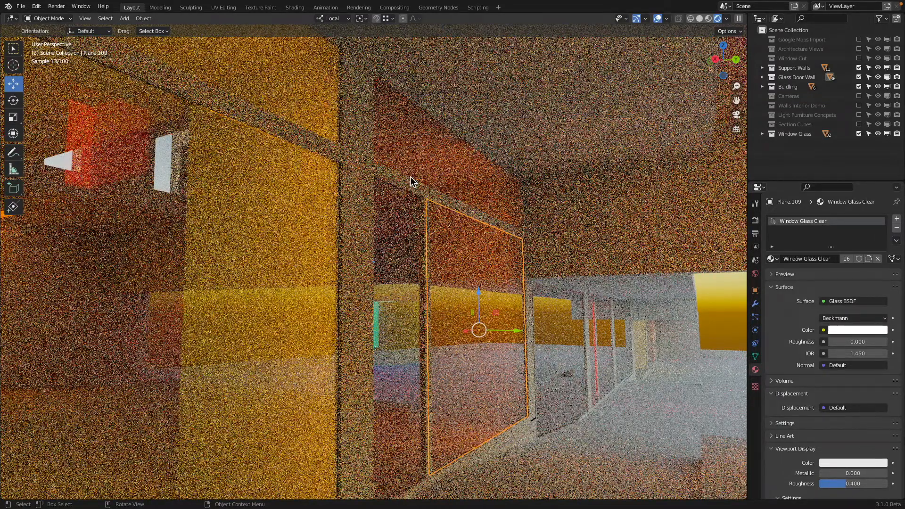
Step: Return to solid shading, look over the building from outside, and view its interior through the camera
{"action": "scroll", "coordinate": [365, 144], "scroll_direction": "down", "scroll_amount": 5}
{"action": "key", "text": "z"}
{"action": "mouse_move", "coordinate": [488, 231]}
{"action": "middle_mouse_down"}
{"action": "mouse_move", "coordinate": [398, 263]}
{"action": "mouse_move", "coordinate": [405, 241]}
{"action": "mouse_move", "coordinate": [309, 246]}
{"action": "middle_mouse_up"}
{"action": "key", "text": "z"}
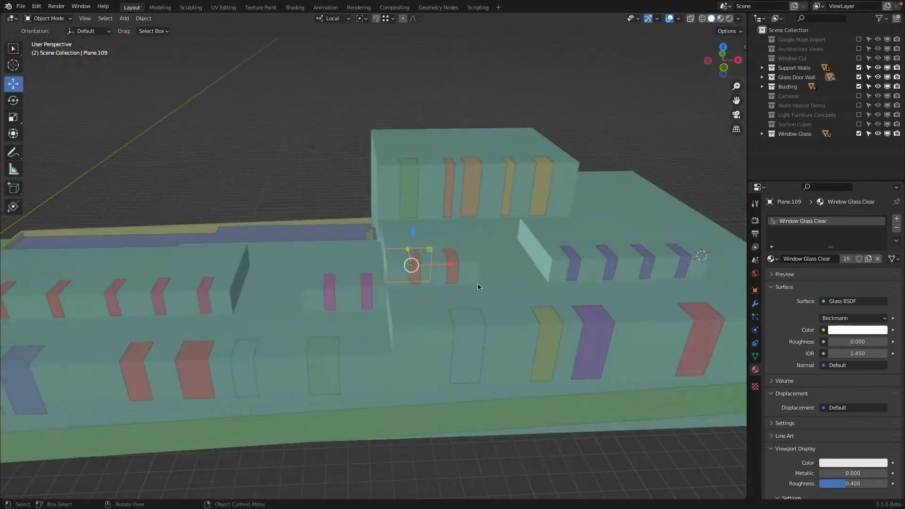
{"action": "key", "text": "z"}
{"action": "key", "text": "z"}
{"action": "middle_click_drag", "start_coordinate": [473, 255], "coordinate": [418, 234]}
{"action": "key", "text": "KP_0"}
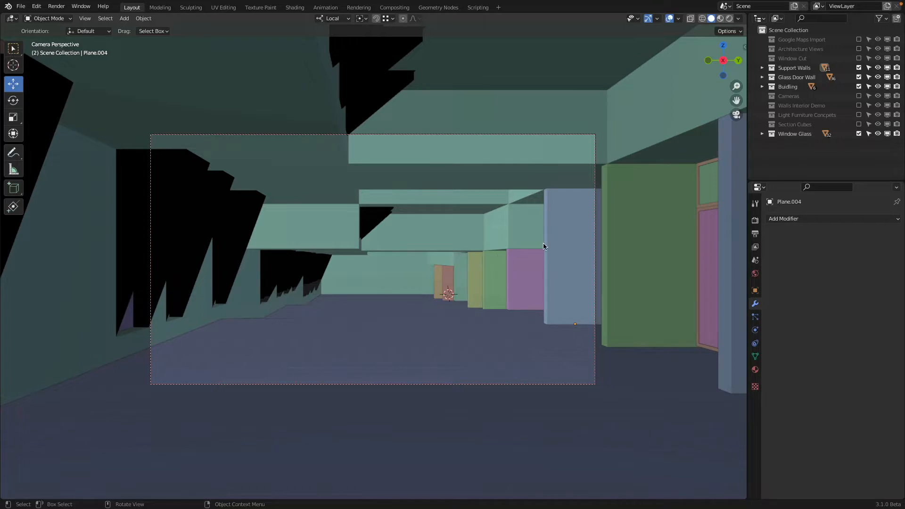
Step: Select the row of nearby support walls, including the blue, green and purple ones, and isolate them in local view
{"action": "left_click", "coordinate": [558, 276]}
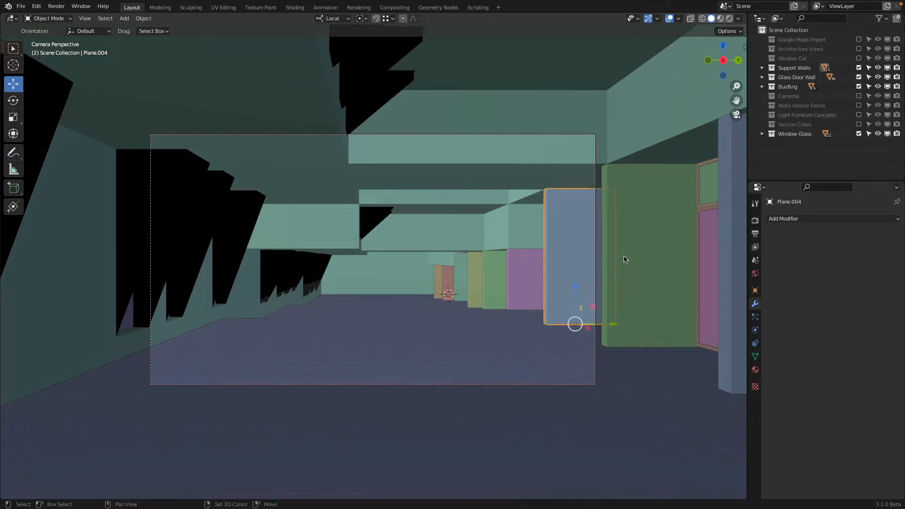
{"action": "left_click", "coordinate": [688, 219], "text": "shift"}
{"action": "left_click", "coordinate": [724, 172], "text": "shift"}
{"action": "scroll", "coordinate": [660, 197], "scroll_direction": "down", "scroll_amount": 2}
{"action": "middle_click_drag", "start_coordinate": [643, 199], "coordinate": [606, 205], "text": "shift"}
{"action": "scroll", "coordinate": [435, 282], "scroll_direction": "up", "scroll_amount": 4}
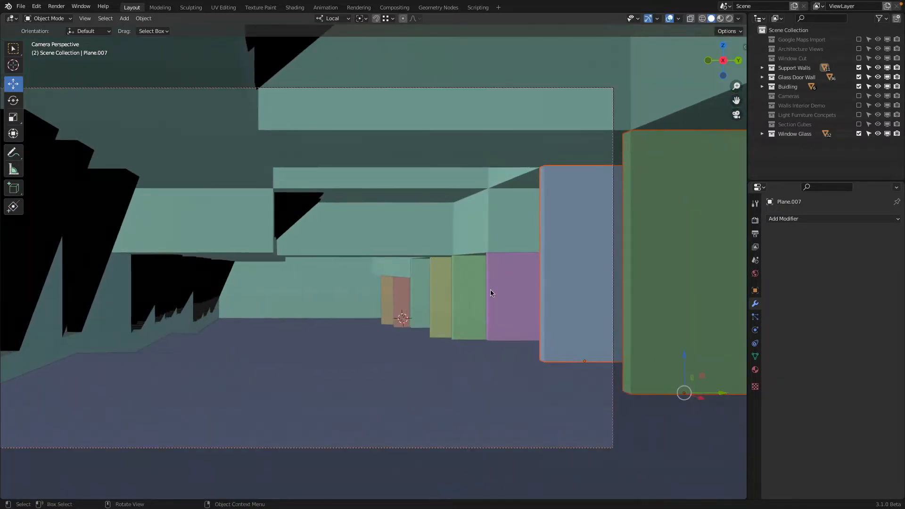
{"action": "left_click", "coordinate": [503, 290], "text": "shift"}
{"action": "scroll", "coordinate": [511, 290], "scroll_direction": "down", "scroll_amount": 2}
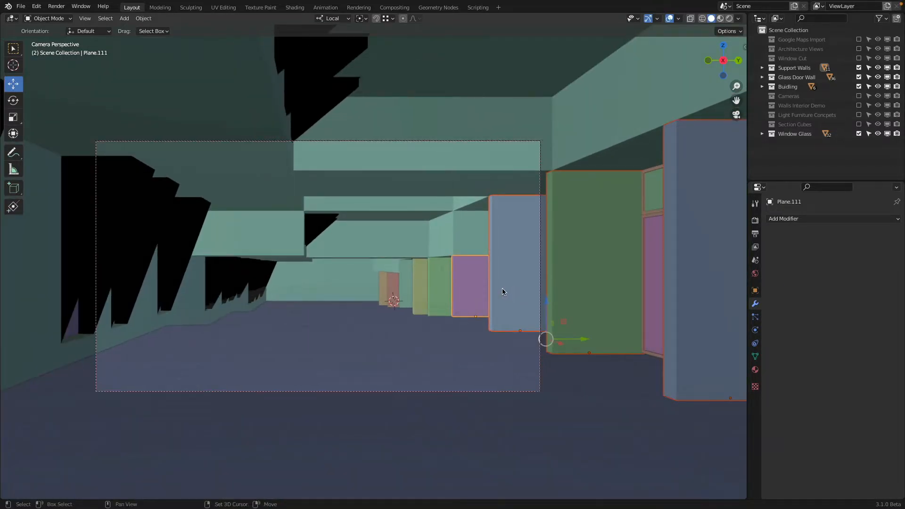
{"action": "key", "text": "KP_Divide"}
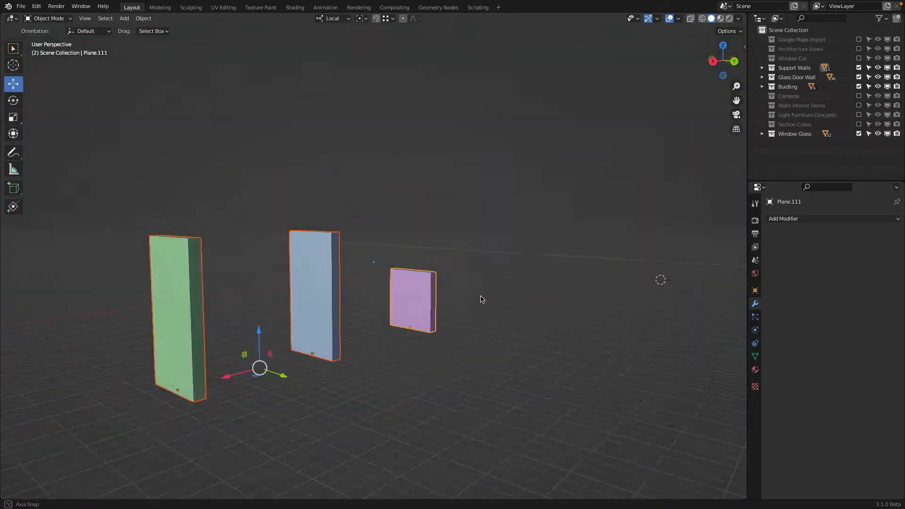
Step: Give the short purple support wall a new material named Building White
{"action": "middle_click_drag", "start_coordinate": [411, 277], "coordinate": [466, 245]}
{"action": "left_click", "coordinate": [467, 245]}
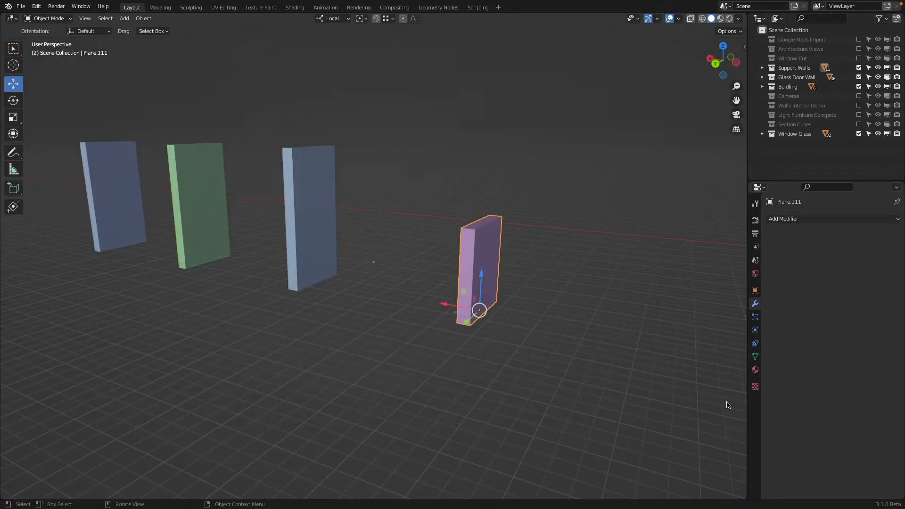
{"action": "left_click", "coordinate": [755, 369]}
{"action": "left_click", "coordinate": [792, 258]}
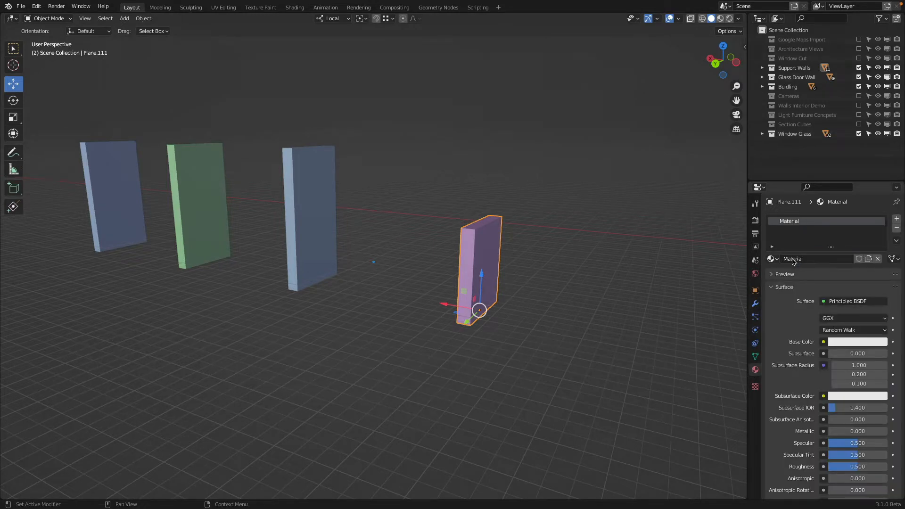
{"action": "double_click", "coordinate": [792, 260]}
{"action": "type", "text": "Building"}
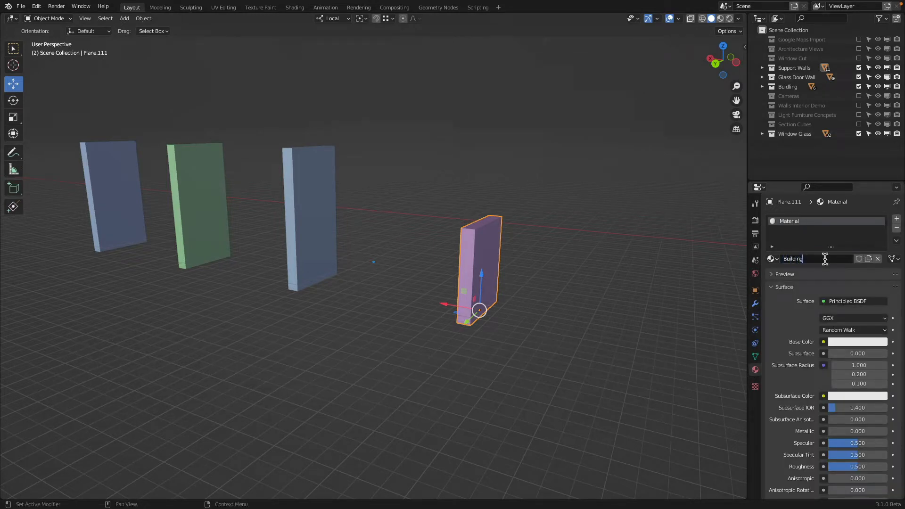
{"action": "type", "text": " White"}
{"action": "key", "text": "Return"}
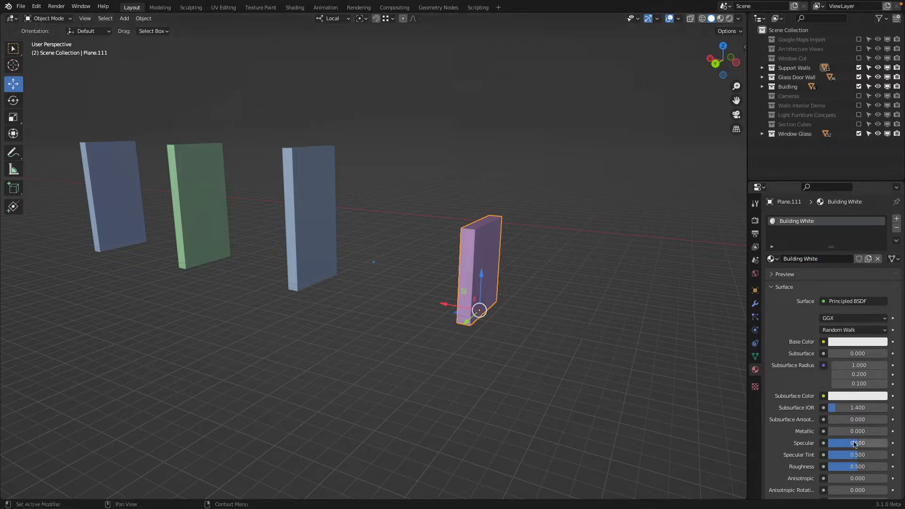
Step: Reset the Building White material's Specular to 0 and change its surface shader to Diffuse BSDF
{"action": "key", "text": "BackSpace"}
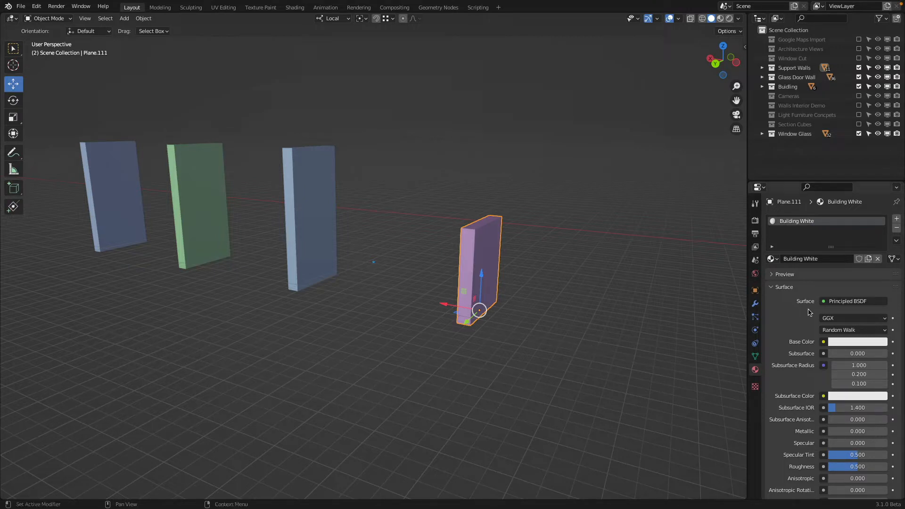
{"action": "left_click", "coordinate": [823, 302]}
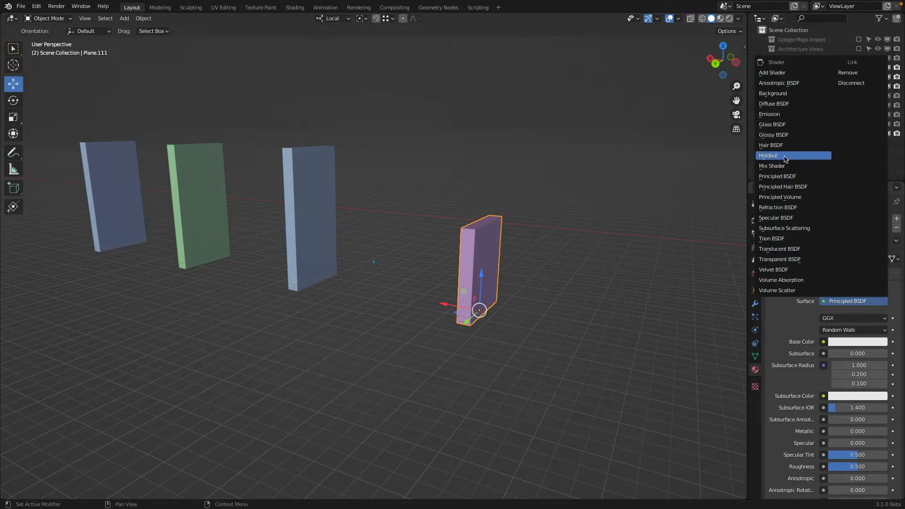
{"action": "left_click", "coordinate": [786, 103]}
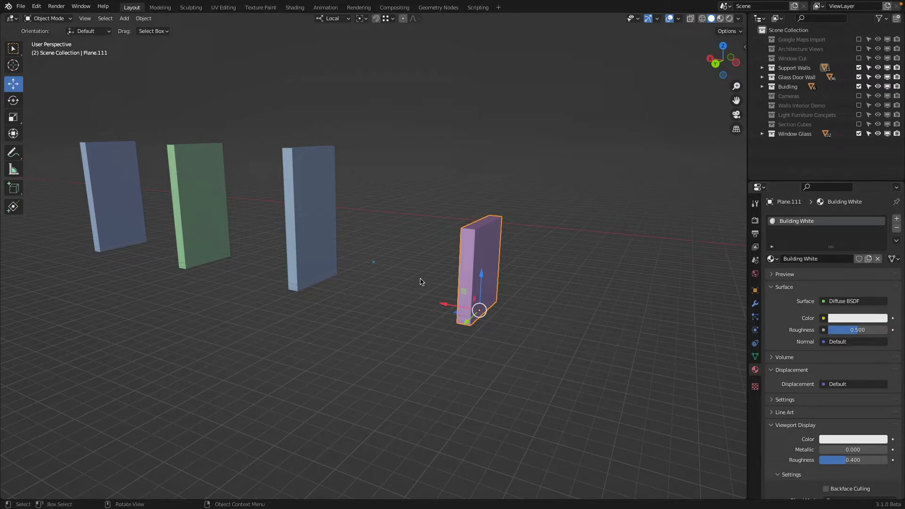
Step: Enter Edit Mode on the purple support wall and add one horizontal loop cut slightly below its middle
{"action": "scroll", "coordinate": [488, 270], "scroll_direction": "up", "scroll_amount": 2}
{"action": "middle_click_drag", "start_coordinate": [489, 270], "coordinate": [436, 270], "text": "shift"}
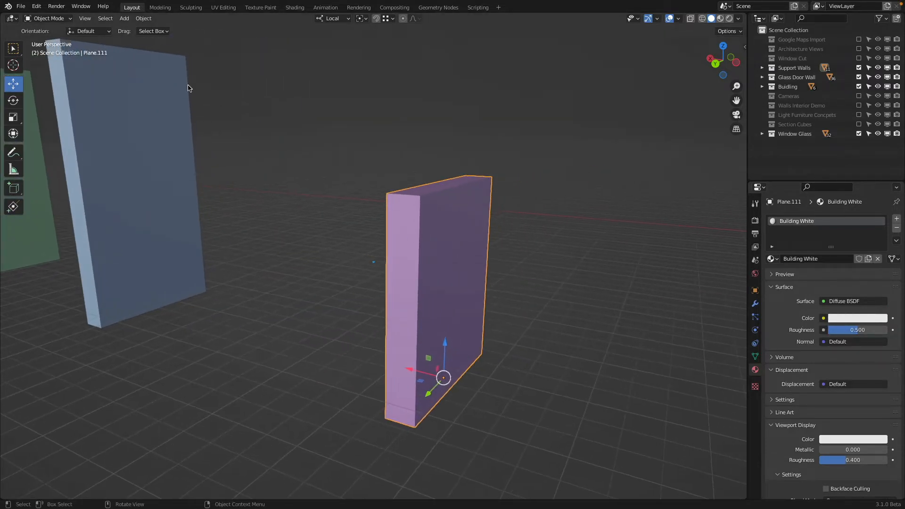
{"action": "left_click", "coordinate": [47, 19]}
{"action": "left_click", "coordinate": [55, 40]}
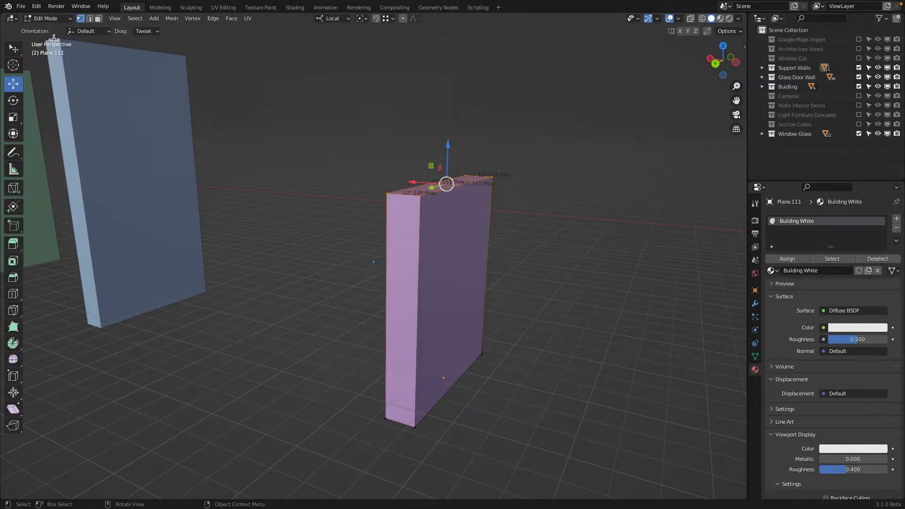
{"action": "left_click", "coordinate": [755, 261]}
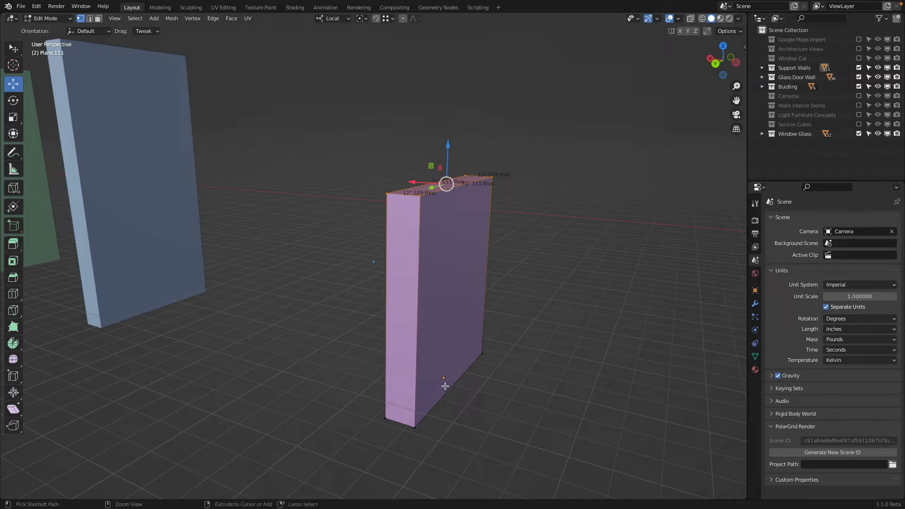
{"action": "key", "text": "ctrl+r"}
{"action": "left_click", "coordinate": [419, 271]}
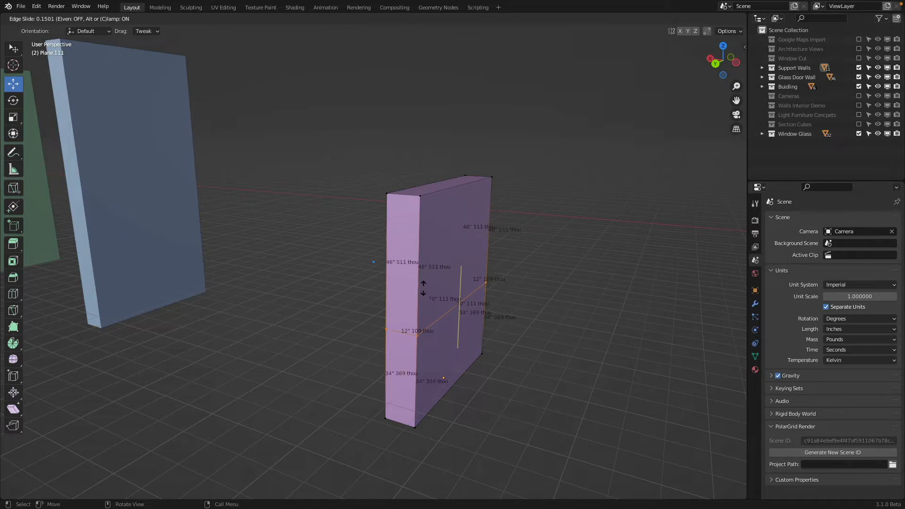
{"action": "left_click", "coordinate": [423, 284]}
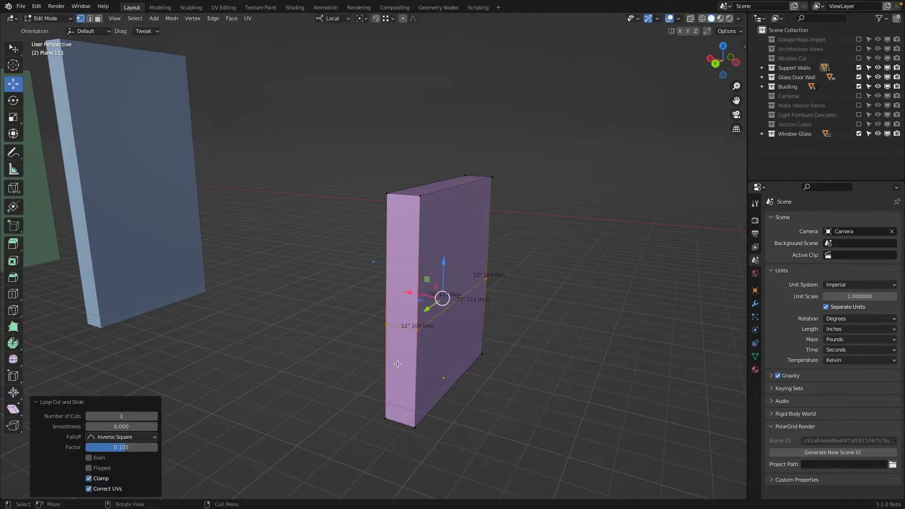
Step: Select the new horizontal edge loop in wireframe shading and slide it all the way down to the wall's base
{"action": "left_click", "coordinate": [416, 379]}
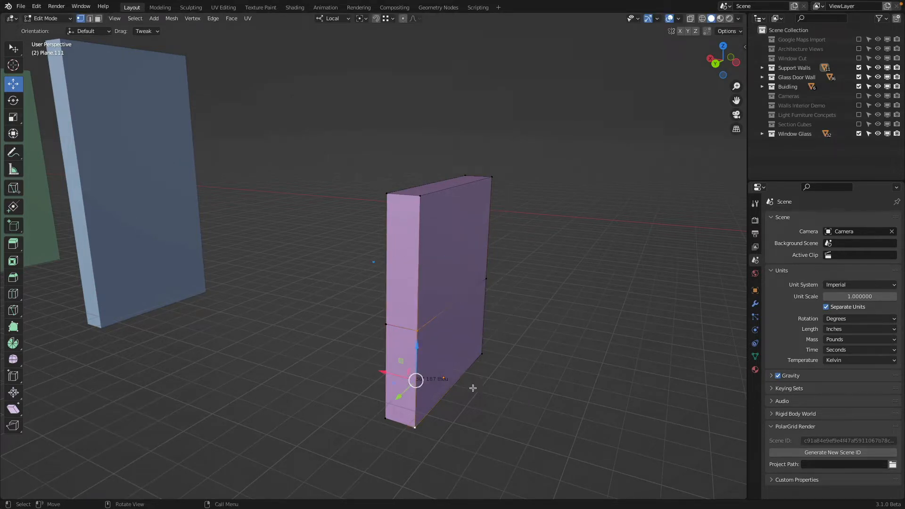
{"action": "key", "text": "shift+z"}
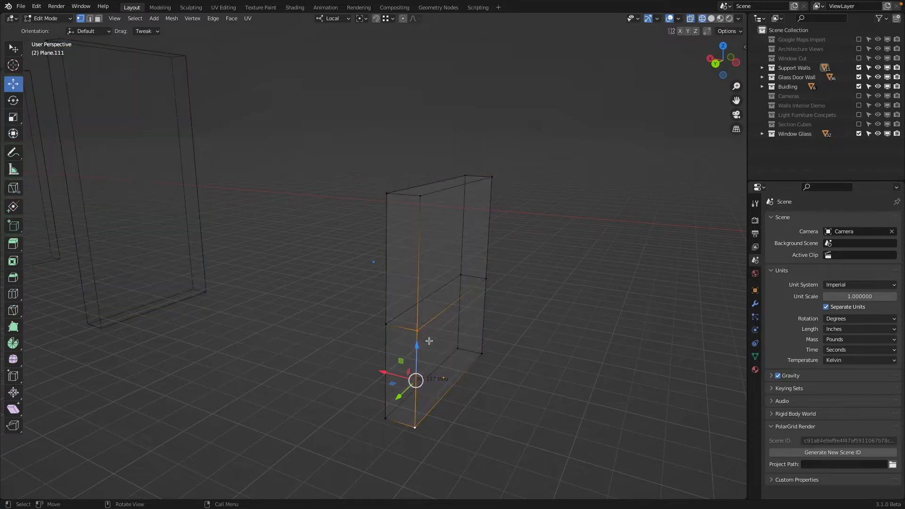
{"action": "left_click", "coordinate": [442, 307], "text": "alt"}
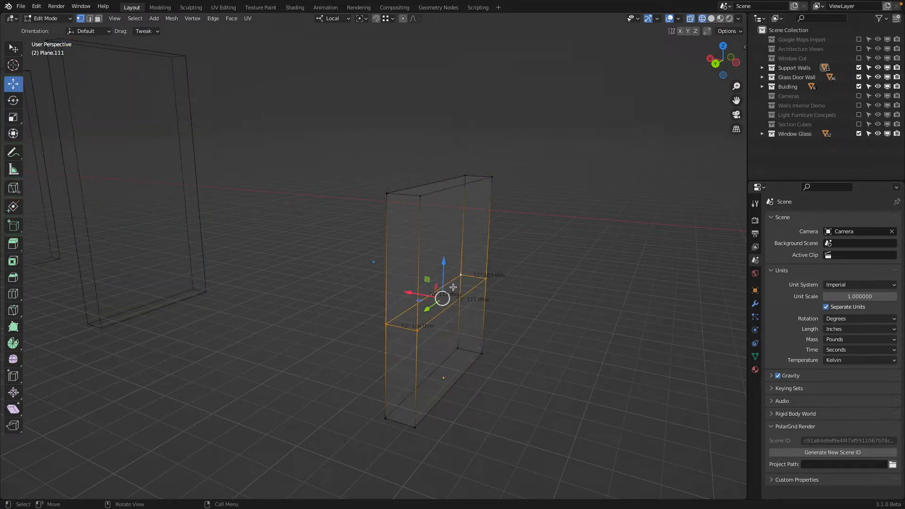
{"action": "key", "text": "g"}
{"action": "key", "text": "g"}
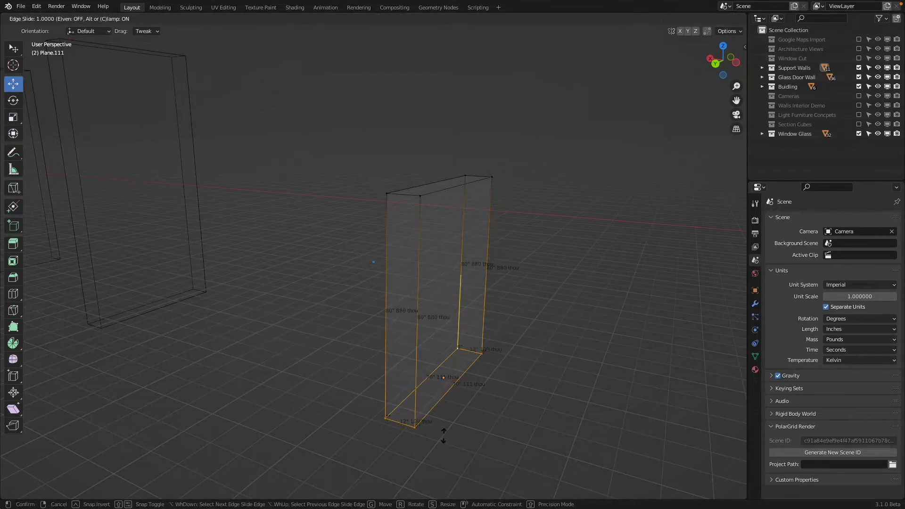
{"action": "left_click", "coordinate": [530, 418]}
Step: Move the edge loop up from the base by 36 inches along local Z, and adjust the distance to 39 inches 370 thou
{"action": "key", "text": "g"}
{"action": "key", "text": "z"}
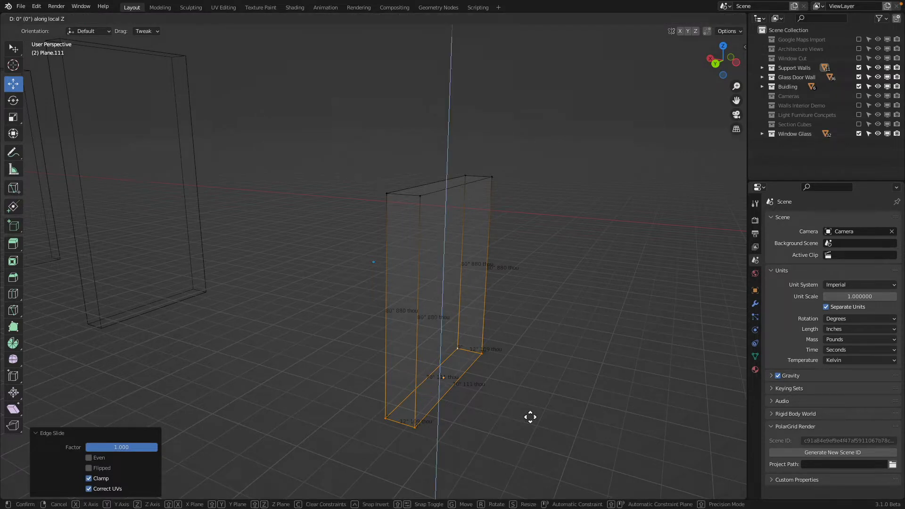
{"action": "type", "text": "36"}
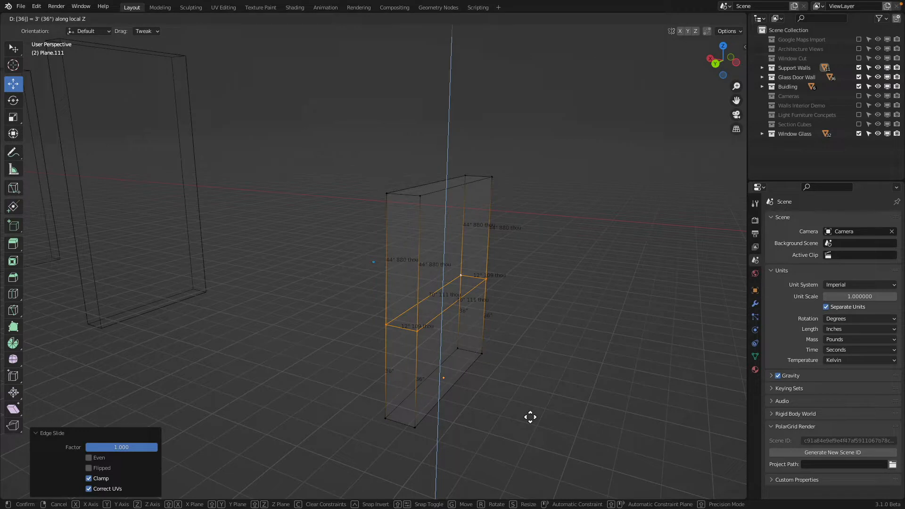
{"action": "key", "text": "Return"}
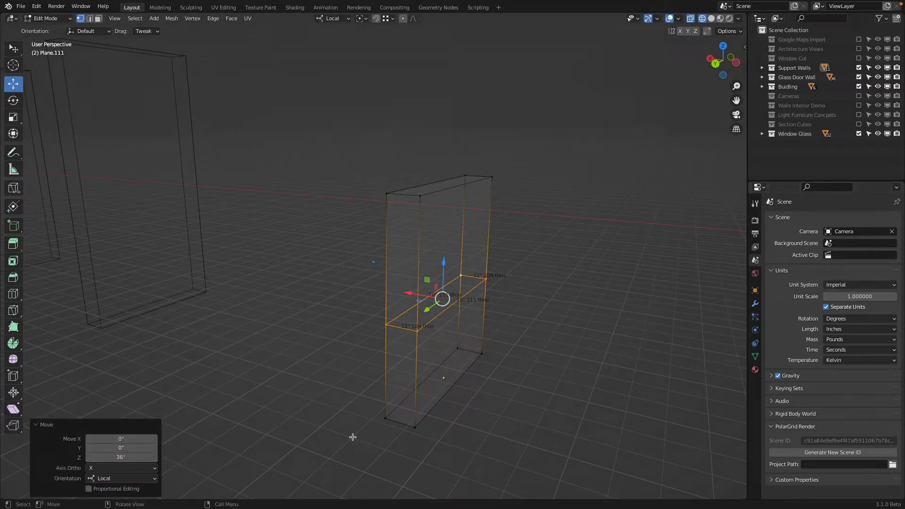
{"action": "left_click_drag", "start_coordinate": [118, 457], "coordinate": [120, 460]}
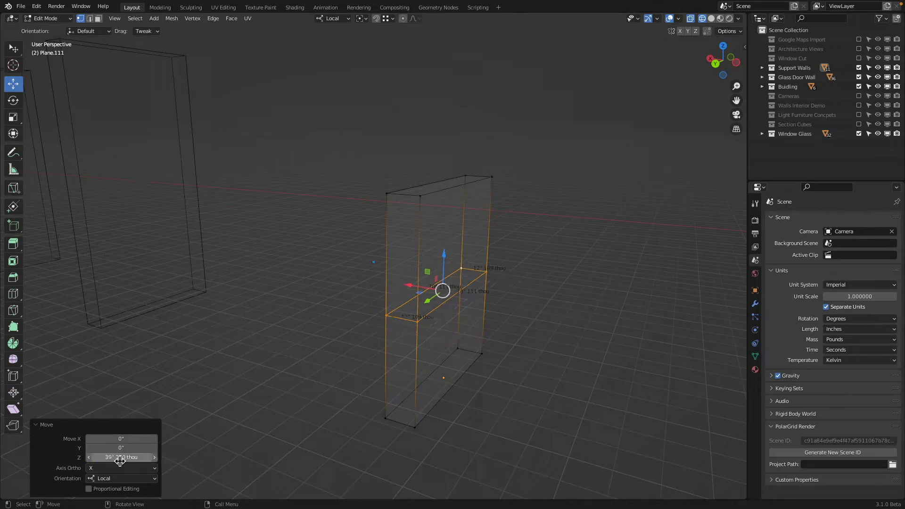
{"action": "key", "text": "shift+z"}
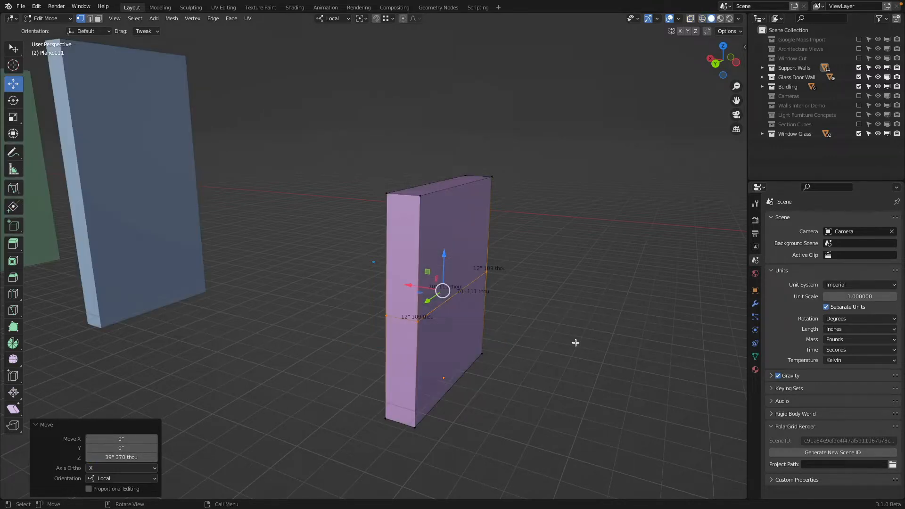
Step: Switch to Material Preview shading and select all side faces below the wall's horizontal edge loop in face select mode
{"action": "left_click", "coordinate": [720, 19]}
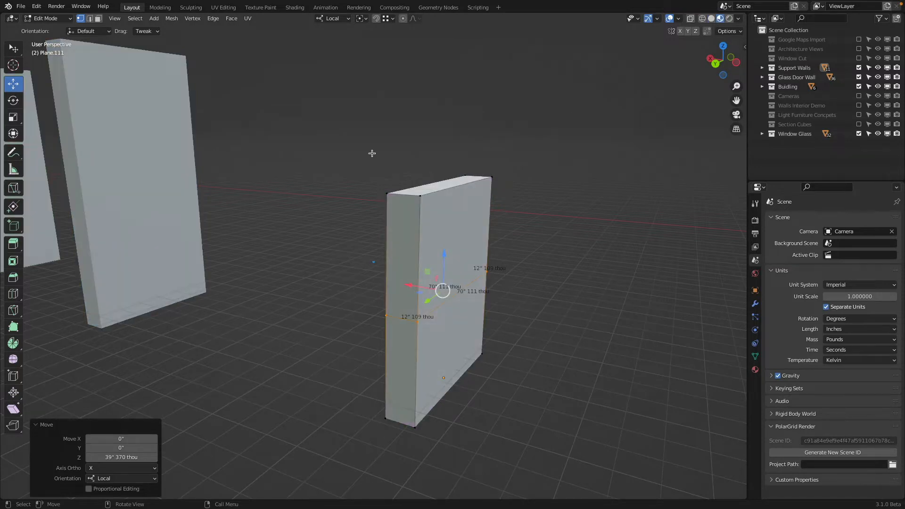
{"action": "left_click", "coordinate": [98, 19]}
{"action": "left_click", "coordinate": [402, 333]}
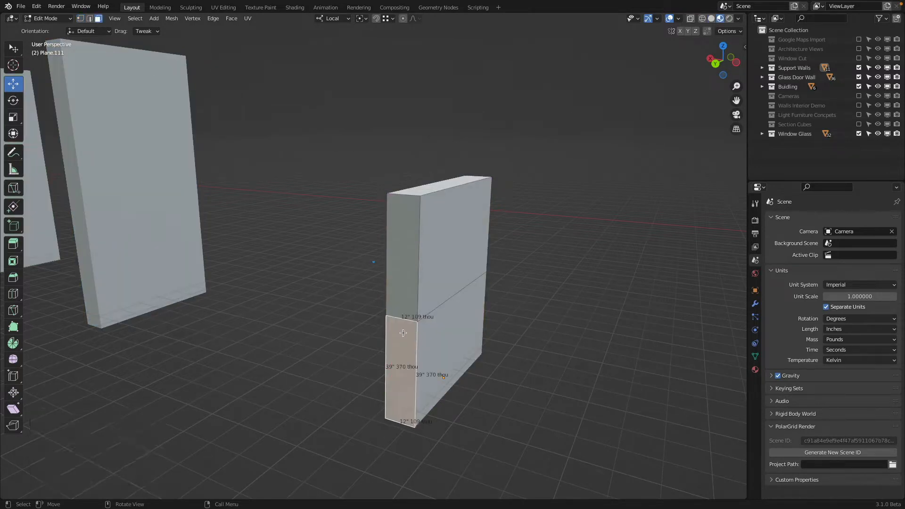
{"action": "left_click", "coordinate": [454, 337], "text": "shift"}
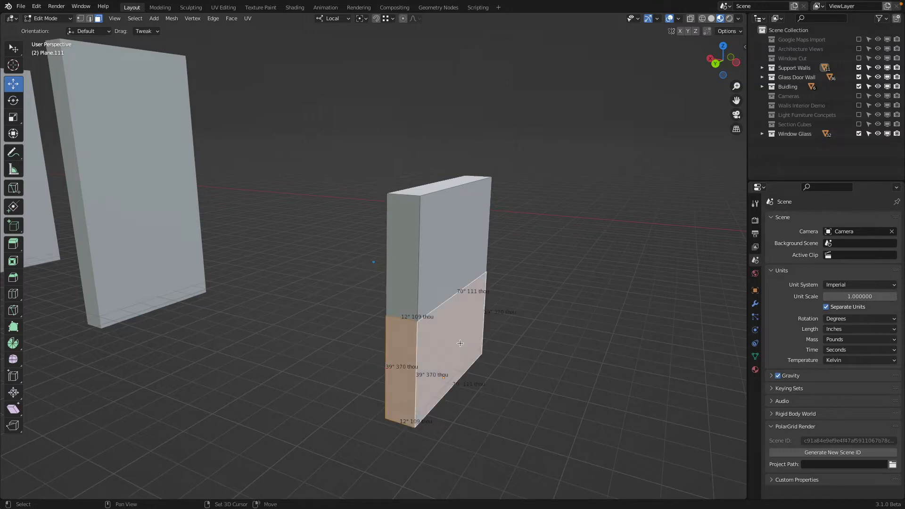
{"action": "middle_click_drag", "start_coordinate": [454, 337], "coordinate": [218, 80]}
{"action": "left_click", "coordinate": [114, 18]}
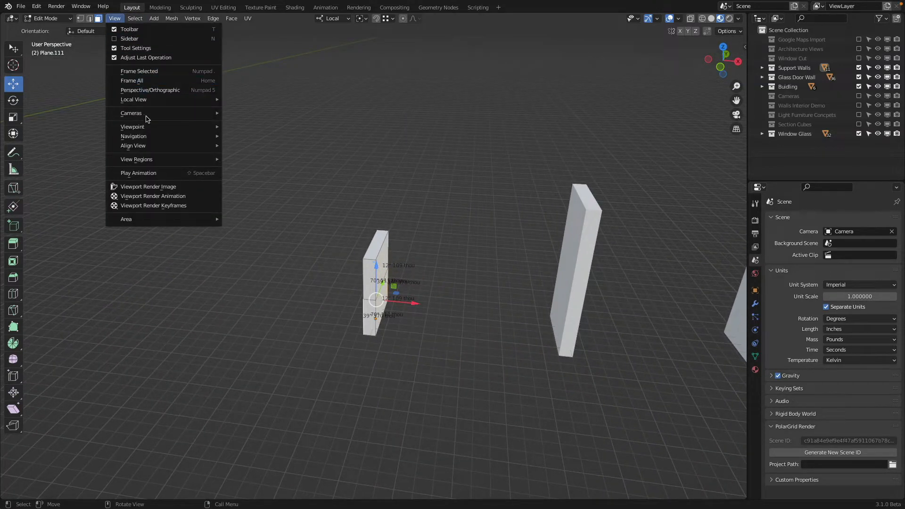
{"action": "left_click", "coordinate": [154, 72]}
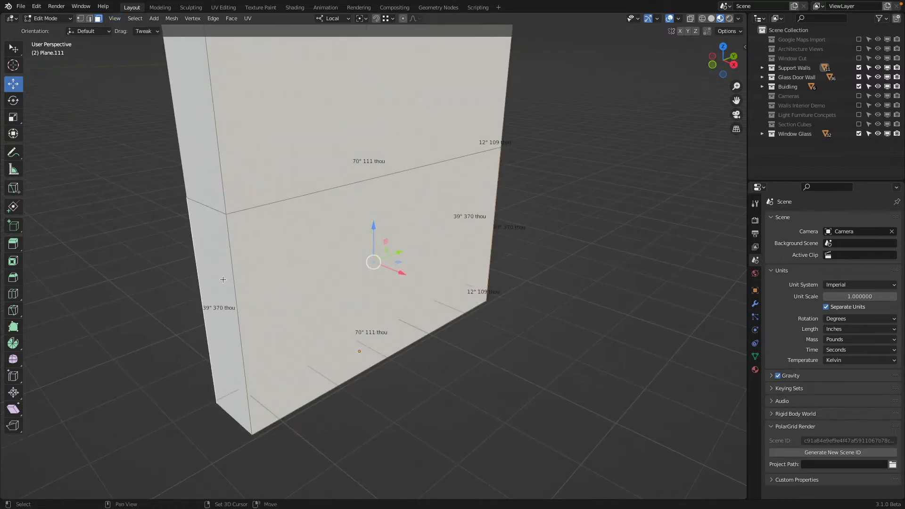
{"action": "middle_click_drag", "start_coordinate": [315, 265], "coordinate": [355, 273]}
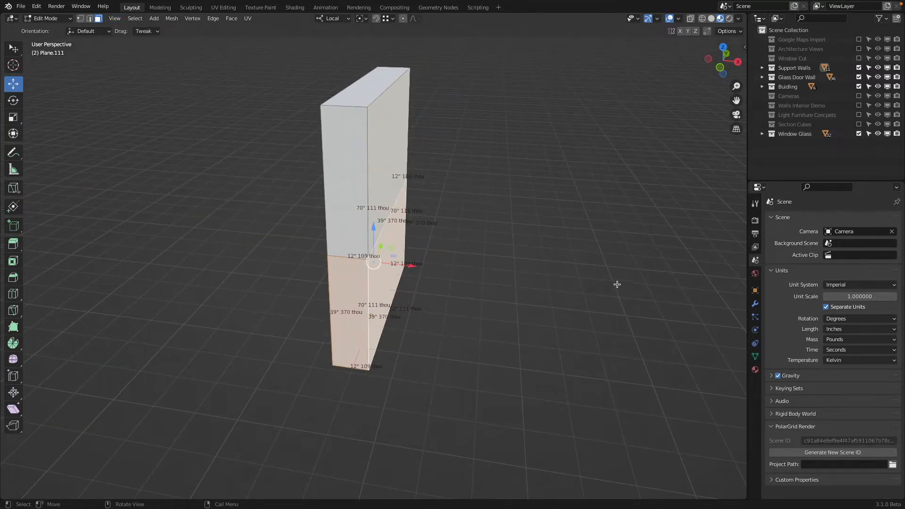
Step: Add a second material slot to the wall and create a new material in it named Building Orange
{"action": "left_click", "coordinate": [755, 369]}
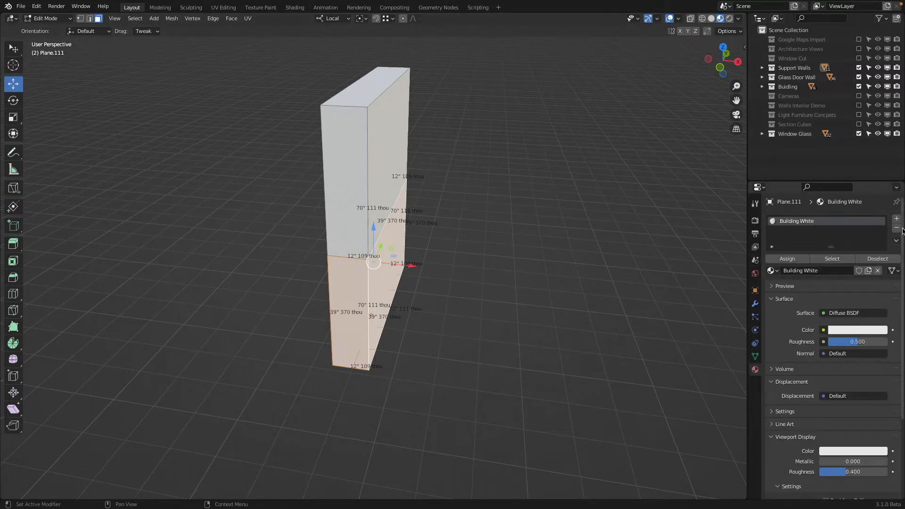
{"action": "left_click", "coordinate": [896, 218]}
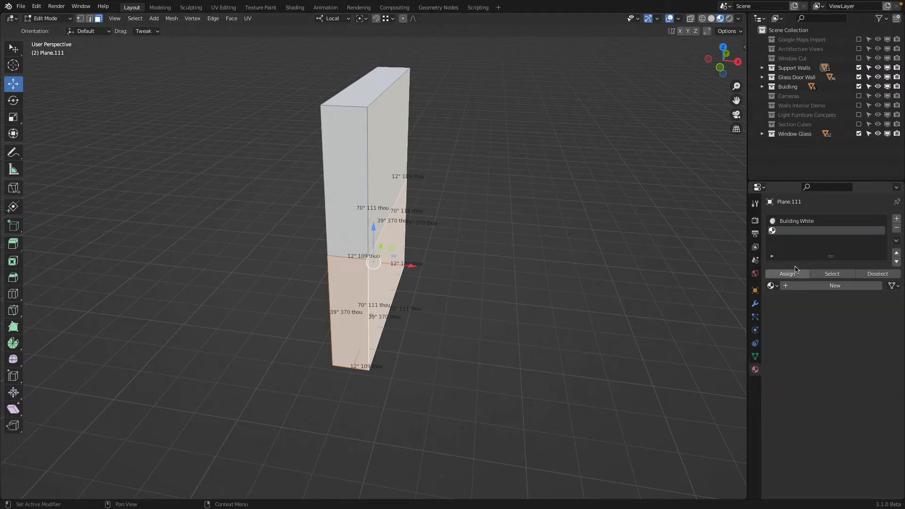
{"action": "left_click", "coordinate": [802, 285]}
{"action": "double_click", "coordinate": [806, 285]}
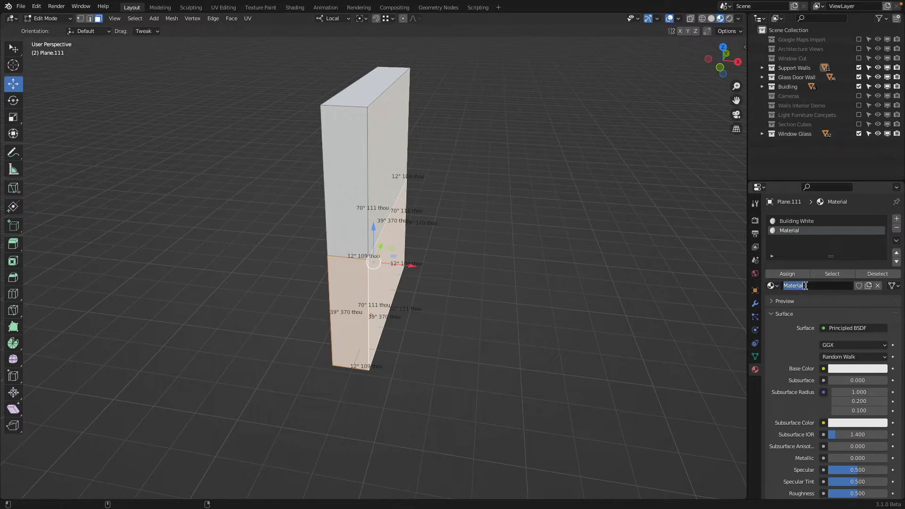
{"action": "type", "text": "Building Oragne"}
{"action": "key", "text": "Return"}
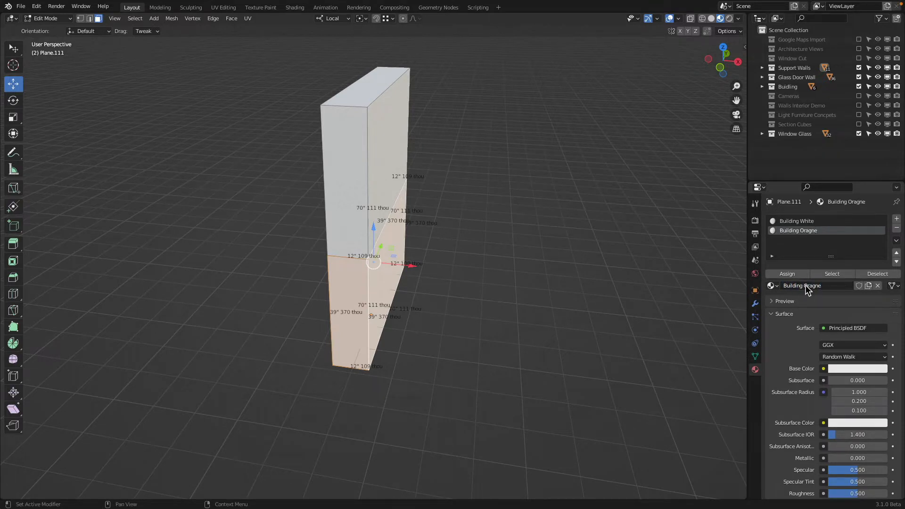
{"action": "left_click", "coordinate": [806, 286]}
{"action": "key", "text": "End"}
{"action": "key", "text": "BackSpace"}
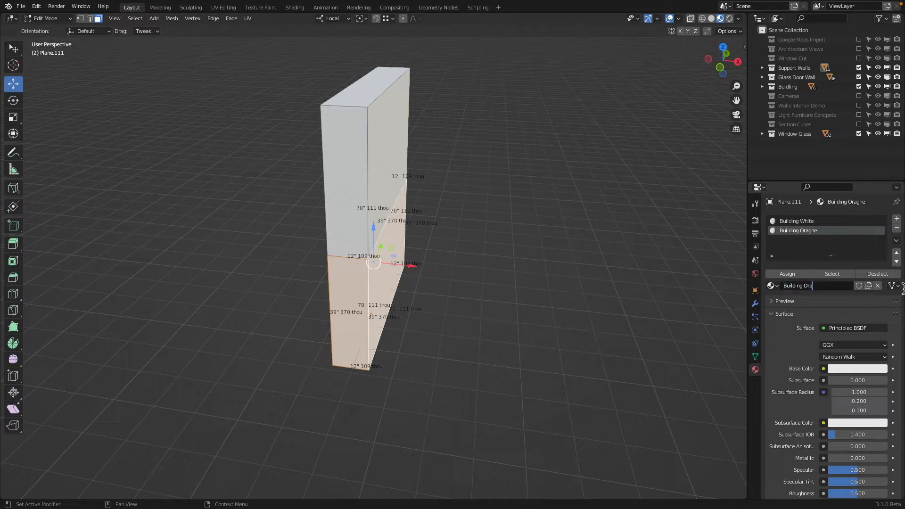
{"action": "type", "text": "nge"}
Step: Set the Building Orange material's base color to a saturated orange and its Roughness to 0.3
{"action": "left_click", "coordinate": [844, 369]}
{"action": "left_click_drag", "start_coordinate": [827, 287], "coordinate": [820, 298]}
{"action": "scroll", "coordinate": [843, 415], "scroll_direction": "down", "scroll_amount": 3}
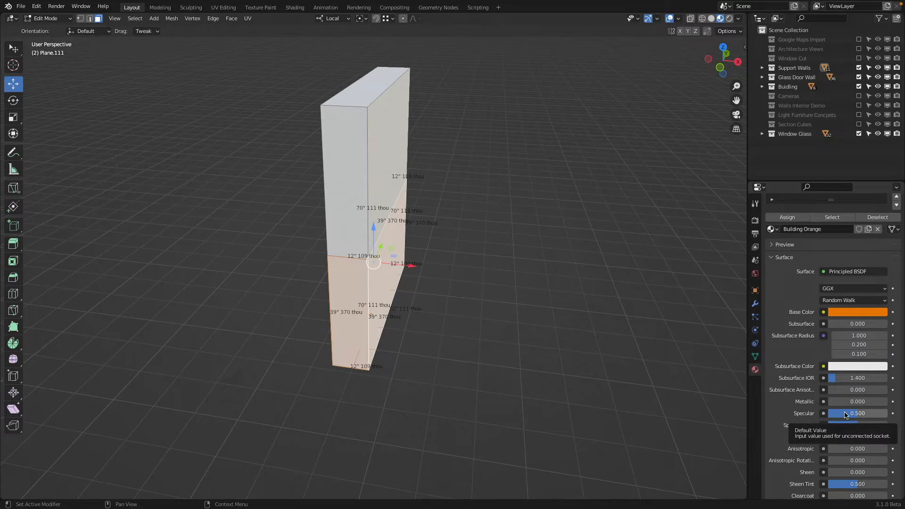
{"action": "left_click", "coordinate": [846, 437]}
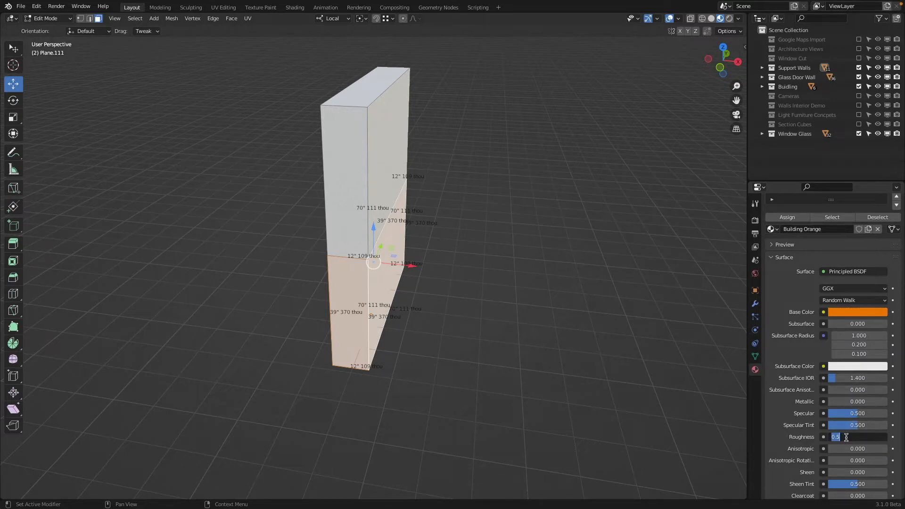
{"action": "type", "text": "0.2"}
{"action": "key", "text": "Return"}
{"action": "left_click", "coordinate": [846, 437]}
{"action": "type", "text": "0.3"}
{"action": "key", "text": "Return"}
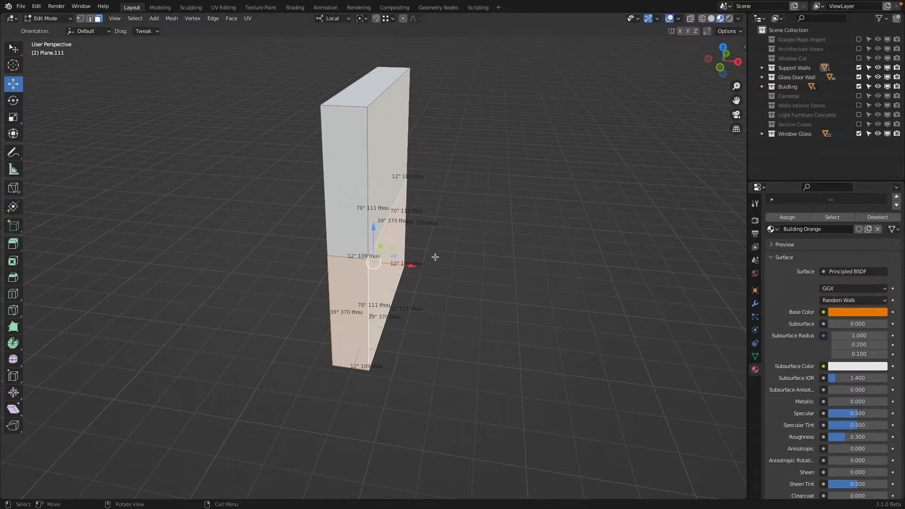
Step: Assign Building Orange to the wall's selected lower faces and return to Object Mode
{"action": "middle_click_drag", "start_coordinate": [436, 256], "coordinate": [495, 257]}
{"action": "scroll", "coordinate": [792, 246], "scroll_direction": "up", "scroll_amount": 2}
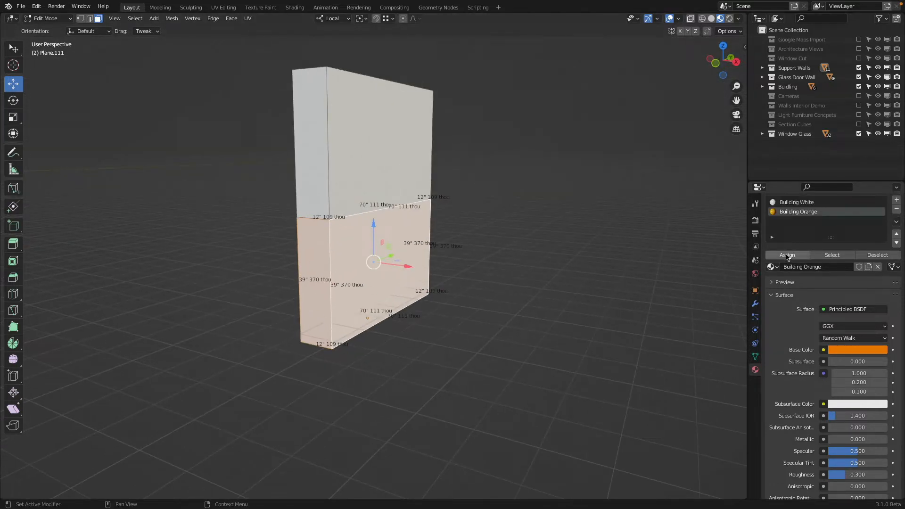
{"action": "left_click", "coordinate": [786, 257]}
{"action": "scroll", "coordinate": [488, 234], "scroll_direction": "down", "scroll_amount": 4}
{"action": "key", "text": "Tab"}
Step: Enter Edit Mode on the neighbouring taller support wall and knife a horizontal cut across its lower part in front wireframe view
{"action": "middle_click_drag", "start_coordinate": [358, 246], "coordinate": [387, 297]}
{"action": "scroll", "coordinate": [388, 299], "scroll_direction": "up", "scroll_amount": 2}
{"action": "left_click", "coordinate": [448, 275]}
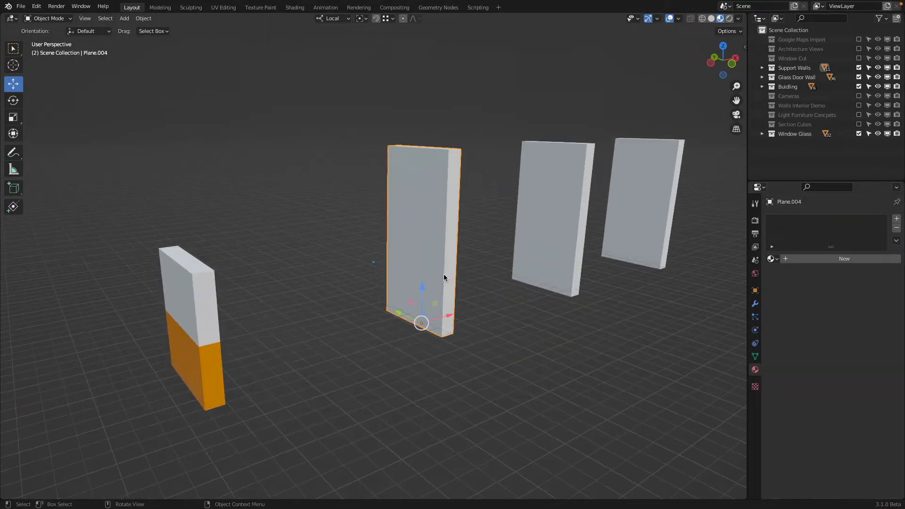
{"action": "key", "text": "Tab"}
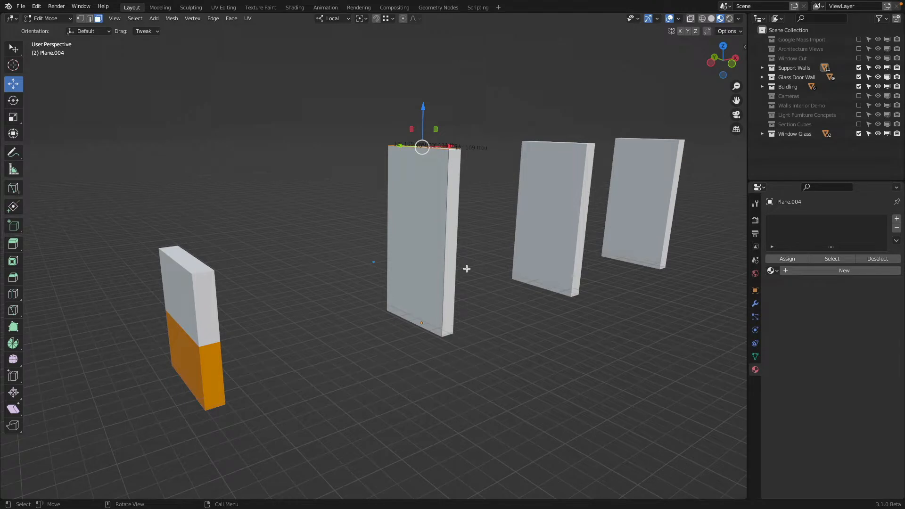
{"action": "key", "text": "KP_1"}
{"action": "key", "text": "z"}
{"action": "left_click", "coordinate": [293, 275]}
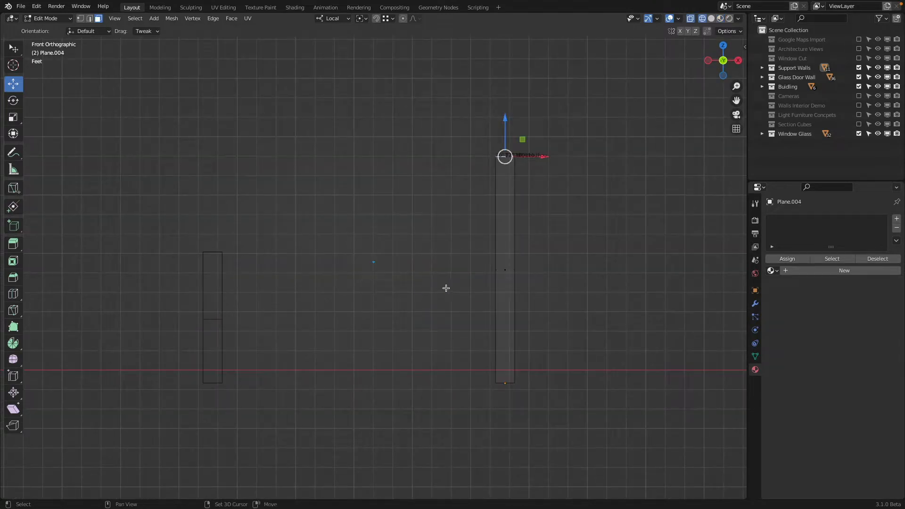
{"action": "middle_click_drag", "start_coordinate": [447, 287], "coordinate": [324, 278], "text": "shift"}
{"action": "key", "text": "a"}
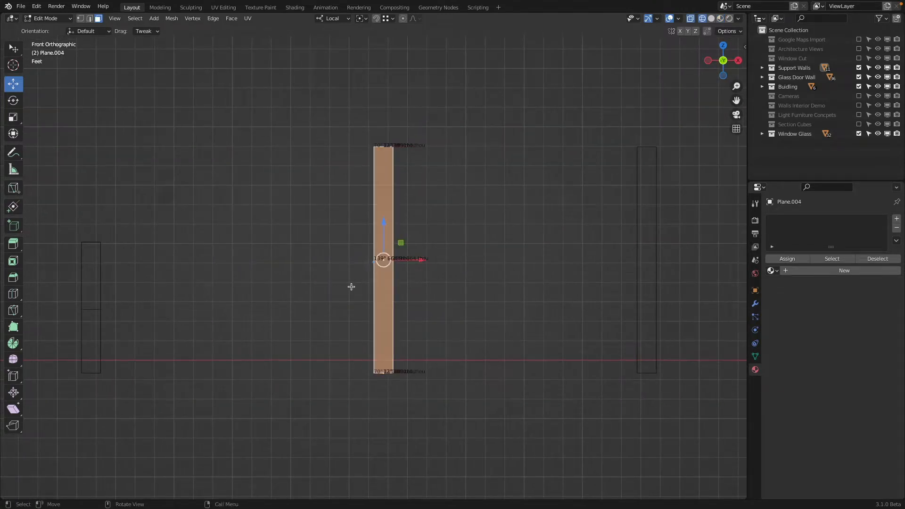
{"action": "key", "text": "k"}
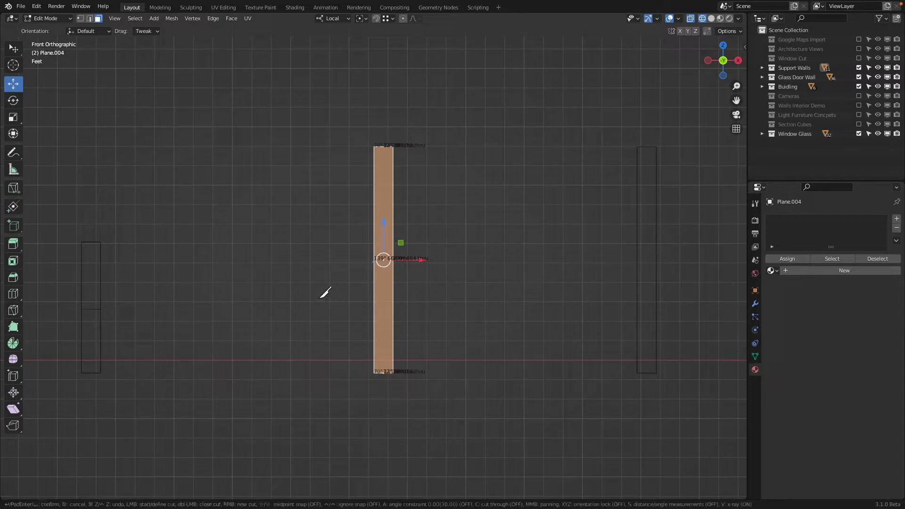
{"action": "left_click", "coordinate": [322, 293]}
{"action": "key", "text": "x"}
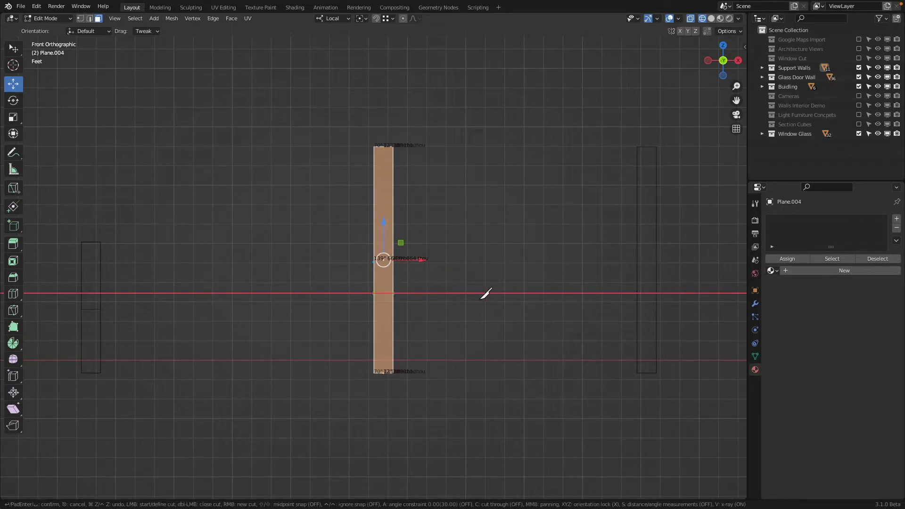
{"action": "key", "text": "Return"}
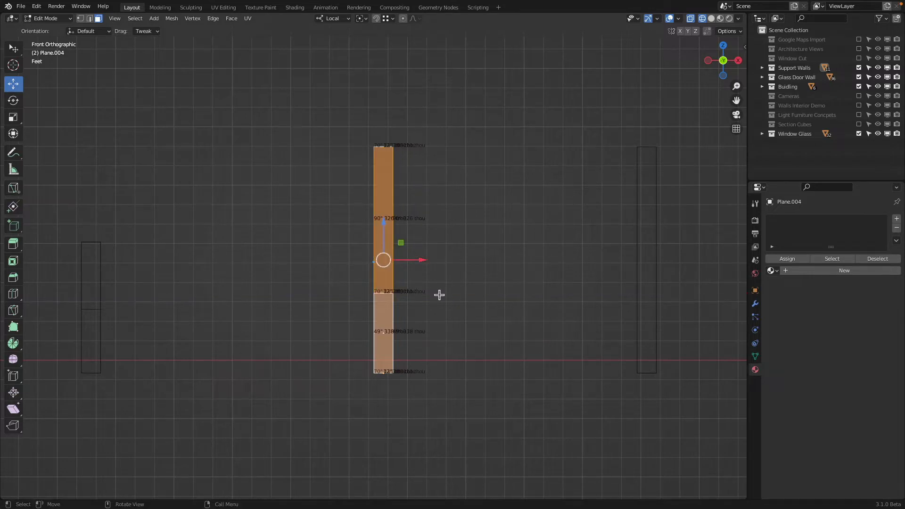
Step: Select the new horizontal edge loop on the taller wall and edge-slide it down to the base with a factor of -1
{"action": "middle_click_drag", "start_coordinate": [440, 295], "coordinate": [434, 282]}
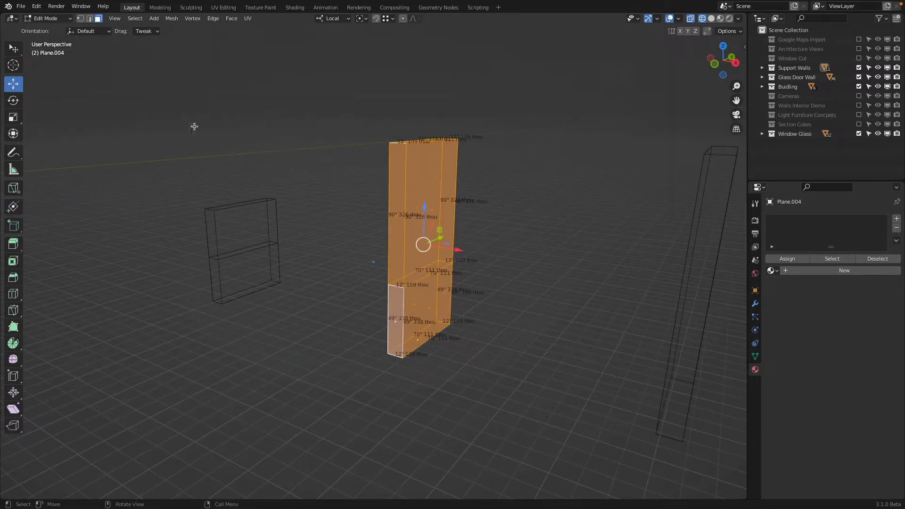
{"action": "left_click", "coordinate": [89, 18]}
{"action": "left_click", "coordinate": [429, 276], "text": "alt"}
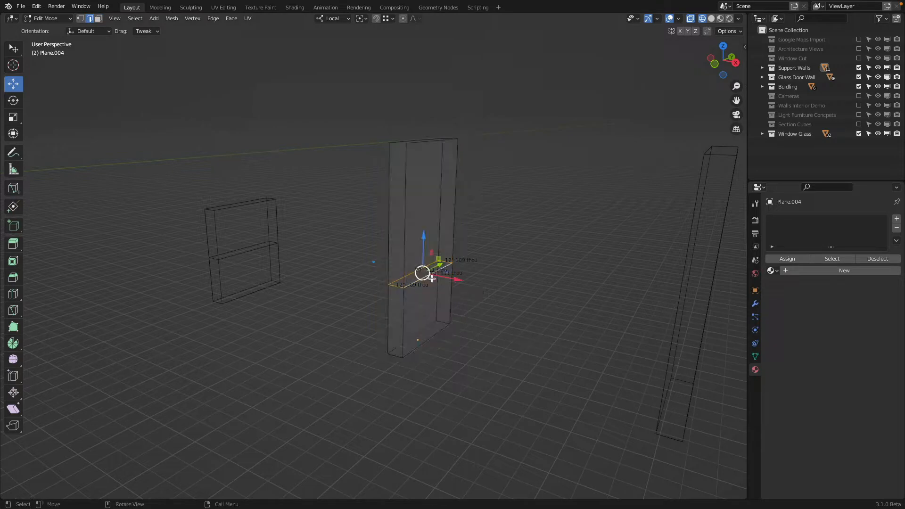
{"action": "key", "text": "g"}
{"action": "key", "text": "g"}
{"action": "left_click", "coordinate": [439, 417]}
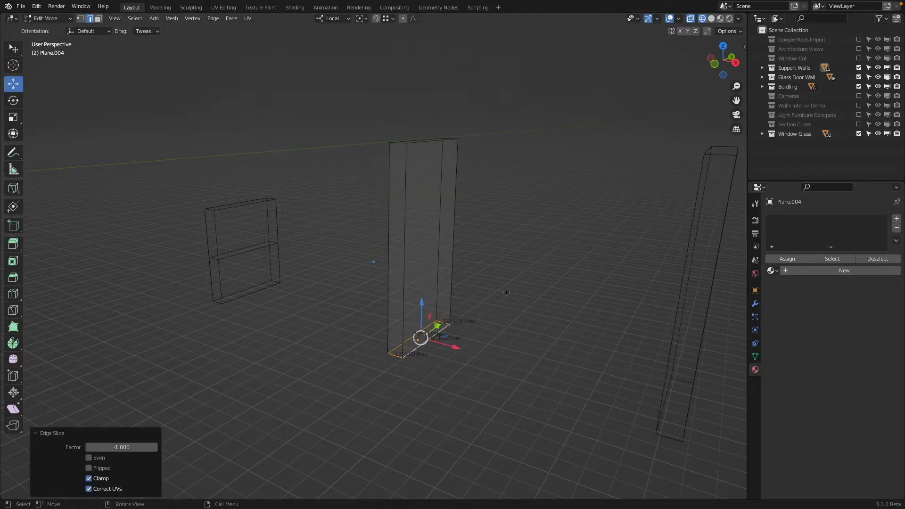
Step: Move the taller wall's edge loop up from the base along local Z by 1 m
{"action": "key", "text": "g"}
{"action": "key", "text": "z"}
{"action": "key", "text": "z"}
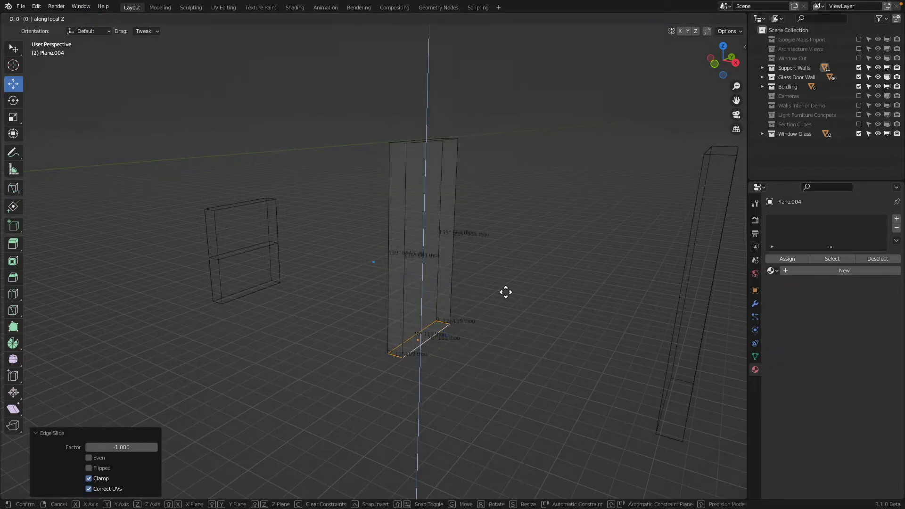
{"action": "key", "text": "1"}
{"action": "key", "text": "Return"}
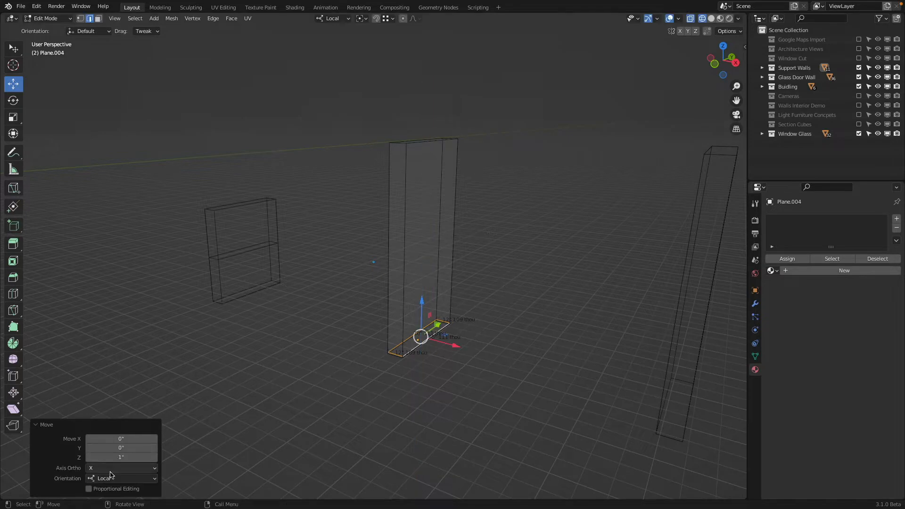
{"action": "left_click", "coordinate": [121, 457]}
{"action": "type", "text": "1m"}
{"action": "key", "text": "Return"}
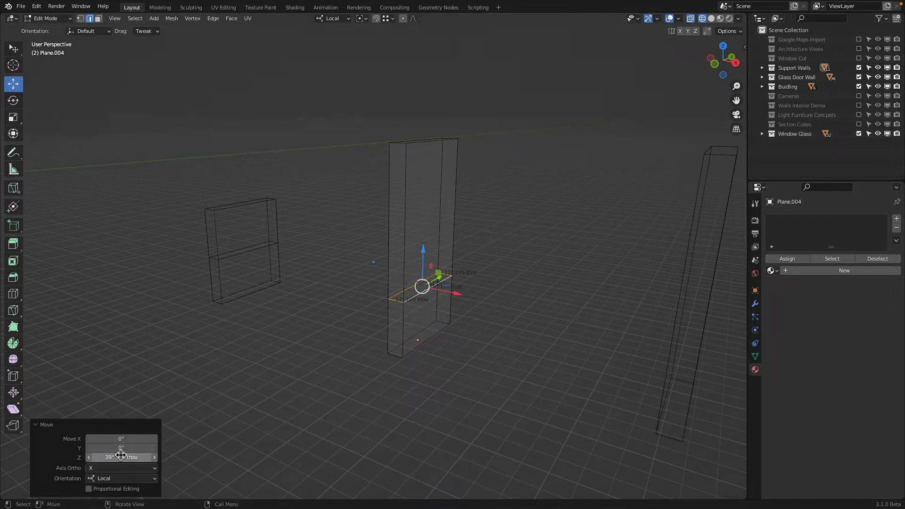
Step: Select the four side faces below the taller wall's edge loop in face select mode
{"action": "left_click", "coordinate": [98, 19]}
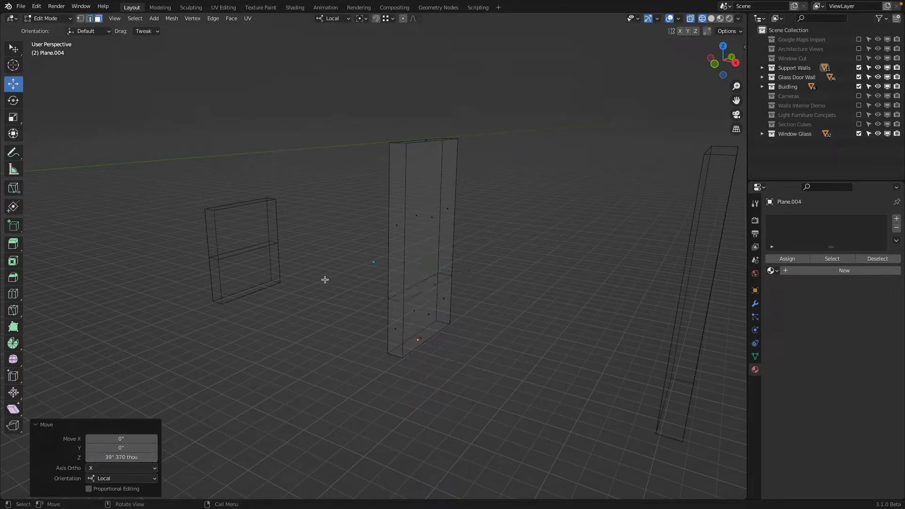
{"action": "left_click", "coordinate": [396, 324]}
{"action": "left_click", "coordinate": [430, 315], "text": "shift"}
{"action": "left_click", "coordinate": [443, 300], "text": "shift"}
{"action": "left_click", "coordinate": [413, 313], "text": "shift"}
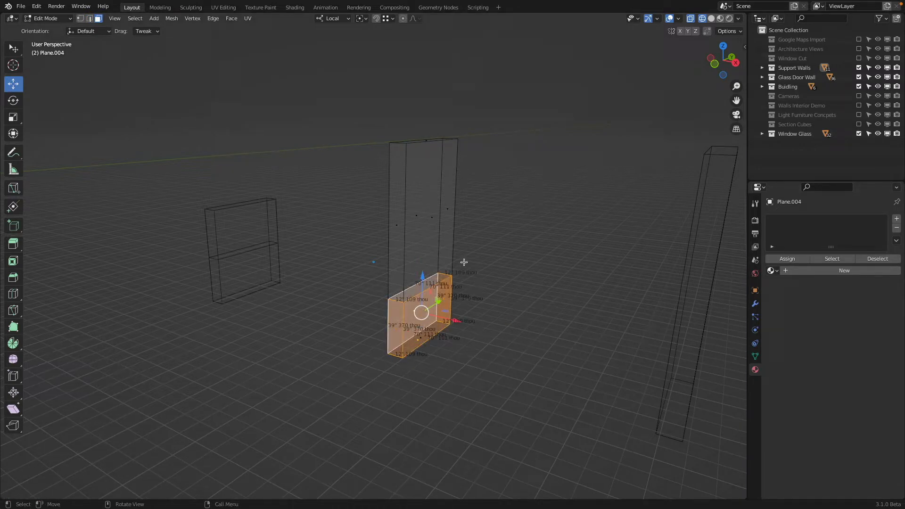
Step: Give the taller wall Building White, add Building Orange in a second slot for the selected lower faces, and show Material Preview shading
{"action": "left_click", "coordinate": [771, 270]}
{"action": "left_click", "coordinate": [801, 292]}
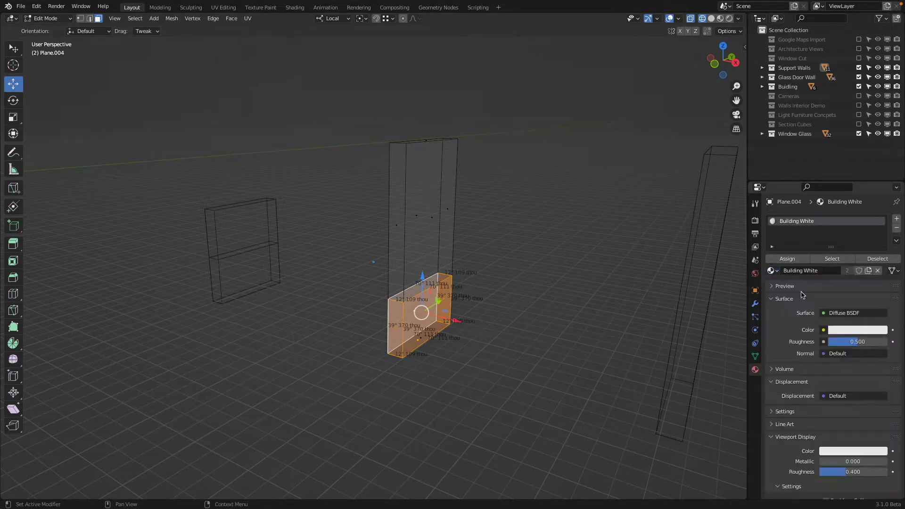
{"action": "left_click", "coordinate": [897, 221]}
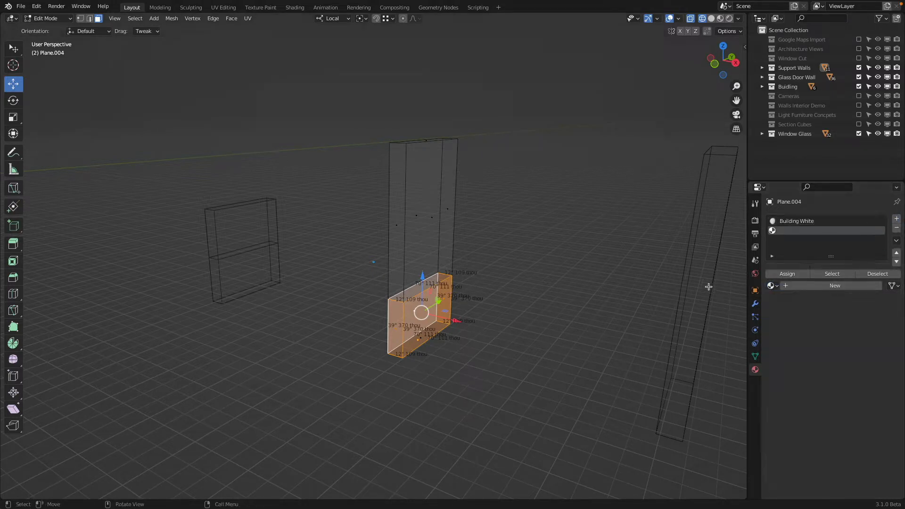
{"action": "left_click", "coordinate": [773, 286]}
{"action": "left_click", "coordinate": [783, 300]}
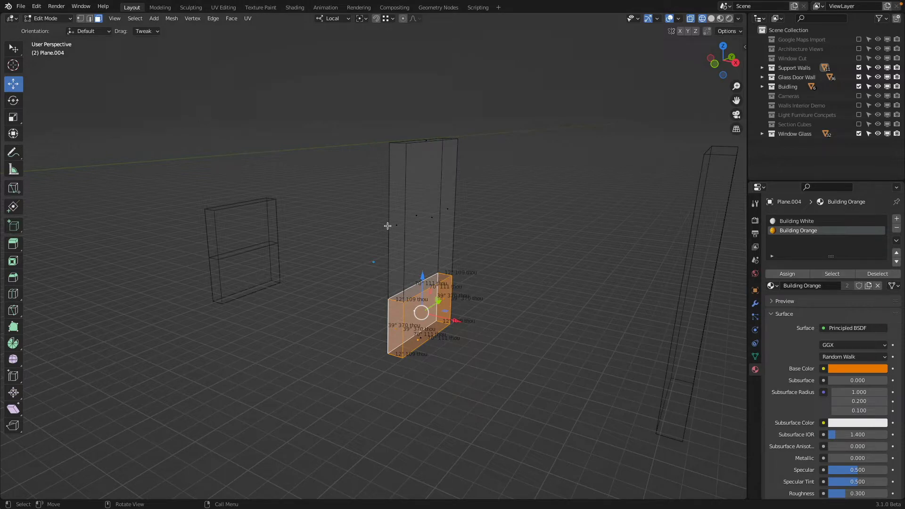
{"action": "scroll", "coordinate": [378, 216], "scroll_direction": "down", "scroll_amount": 3}
{"action": "key", "text": "z"}
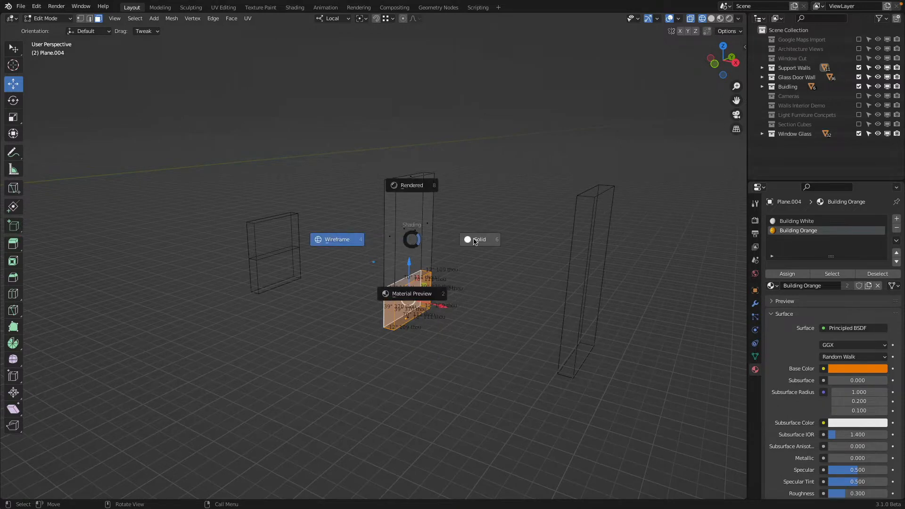
{"action": "left_click", "coordinate": [422, 300]}
{"action": "middle_click_drag", "start_coordinate": [518, 315], "coordinate": [391, 302], "text": "shift"}
{"action": "scroll", "coordinate": [453, 287], "scroll_direction": "down", "scroll_amount": 2}
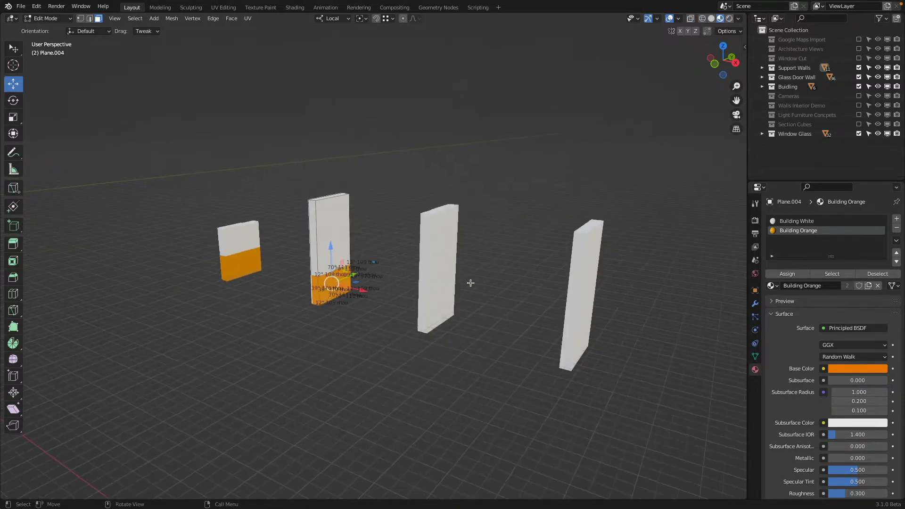
Step: Cut a horizontal edge loop into the third support wall and slide it down to the base with a factor of 1
{"action": "key", "text": "Tab"}
{"action": "left_click", "coordinate": [449, 290]}
{"action": "scroll", "coordinate": [464, 286], "scroll_direction": "up", "scroll_amount": 2}
{"action": "key", "text": "Tab"}
{"action": "middle_click_drag", "start_coordinate": [470, 284], "coordinate": [372, 268], "text": "shift"}
{"action": "key", "text": "ctrl+r"}
{"action": "left_click", "coordinate": [359, 257]}
{"action": "left_click", "coordinate": [363, 404]}
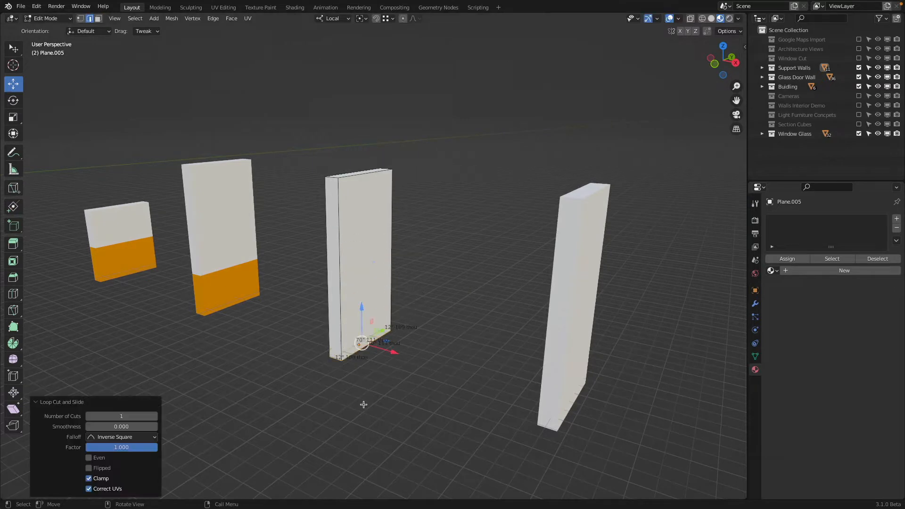
Step: Move the third wall's new edge loop up from the base along local Z by 1 m
{"action": "left_click_drag", "start_coordinate": [362, 308], "coordinate": [361, 296]}
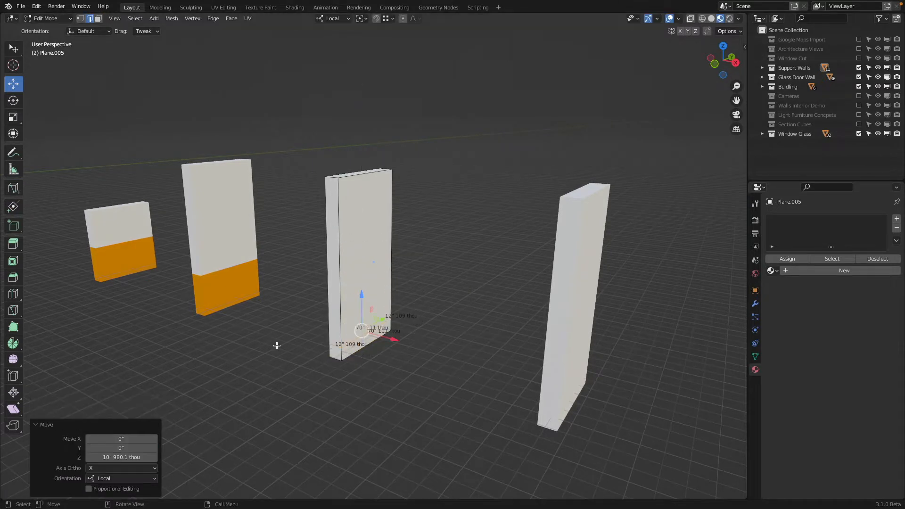
{"action": "left_click", "coordinate": [128, 456]}
{"action": "type", "text": "1m"}
{"action": "key", "text": "Return"}
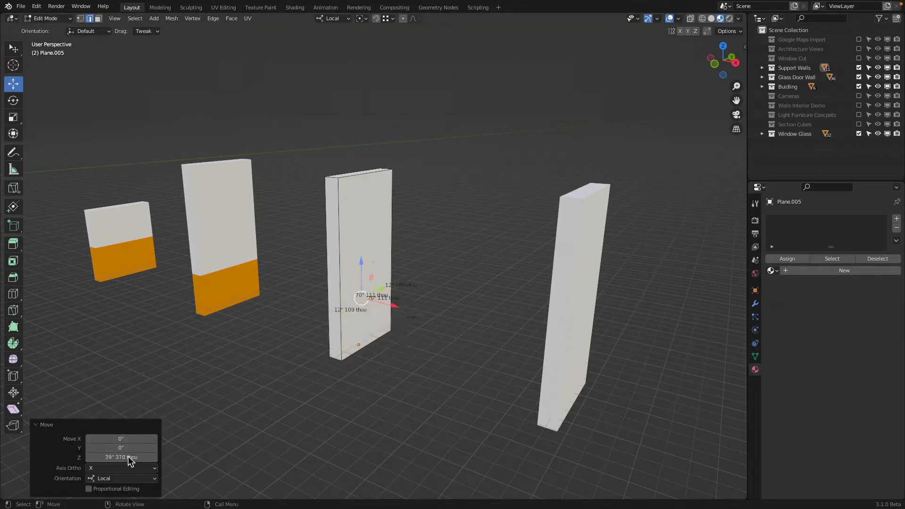
Step: Give the third wall the Building White material and select the side faces below its edge loop in face select mode
{"action": "left_click", "coordinate": [771, 270]}
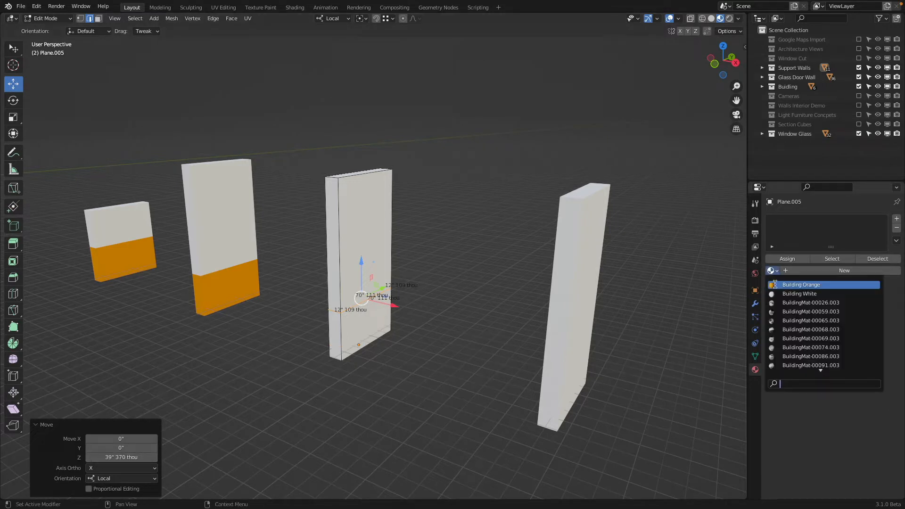
{"action": "left_click", "coordinate": [807, 295]}
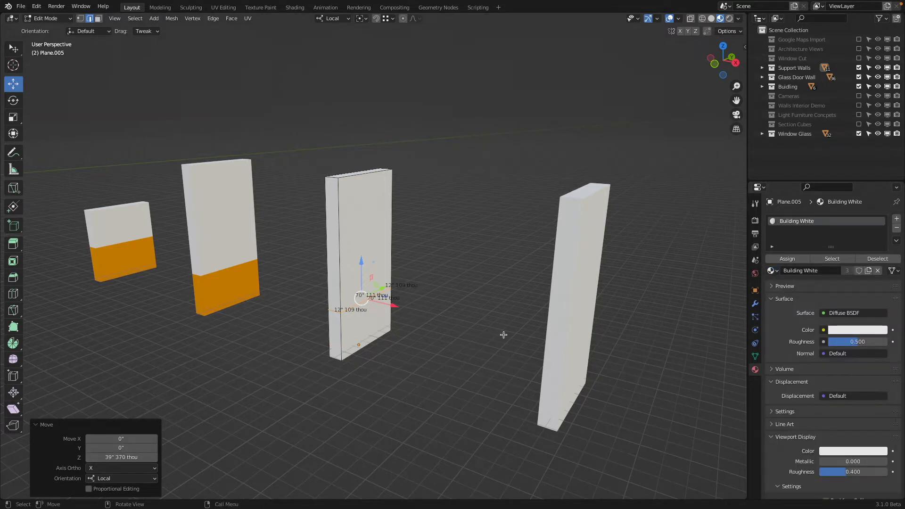
{"action": "left_click", "coordinate": [98, 18]}
{"action": "left_click", "coordinate": [340, 326]}
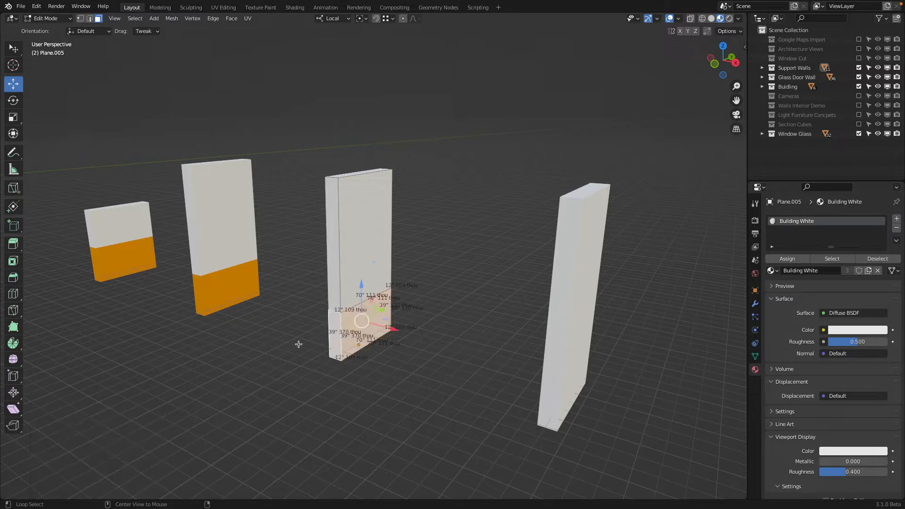
Step: Add Building Orange in a second material slot, assign it to the selected lower faces, and return to Object Mode
{"action": "left_click", "coordinate": [896, 219]}
{"action": "left_click", "coordinate": [771, 285]}
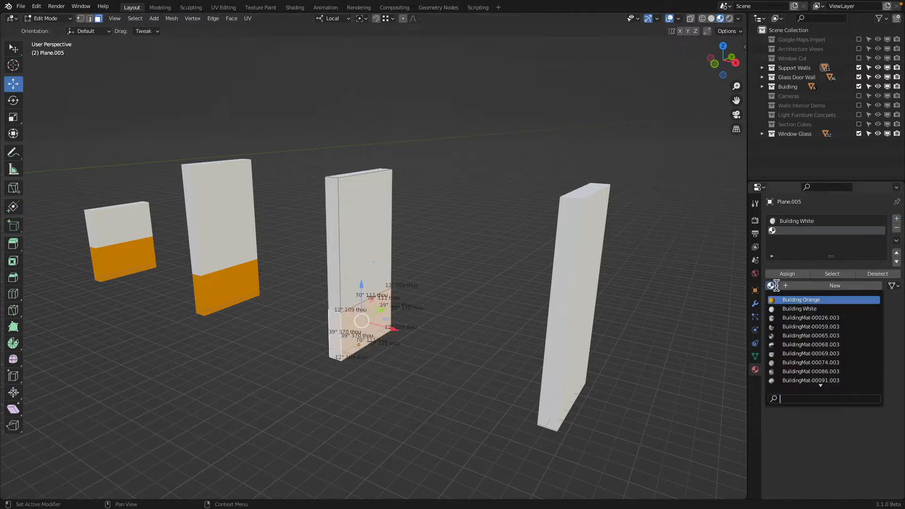
{"action": "left_click", "coordinate": [783, 299]}
{"action": "left_click", "coordinate": [787, 274]}
{"action": "key", "text": "Tab"}
{"action": "scroll", "coordinate": [565, 292], "scroll_direction": "down", "scroll_amount": 3}
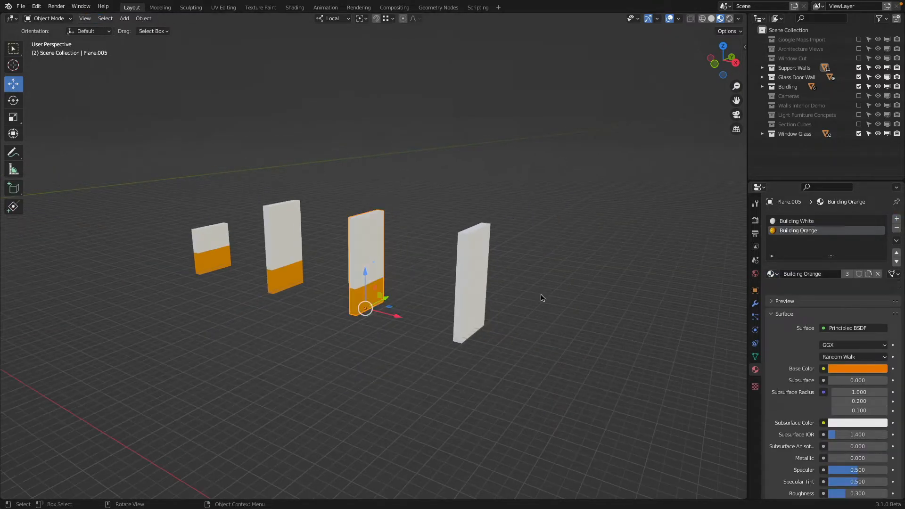
{"action": "mouse_move", "coordinate": [479, 291]}
{"action": "middle_mouse_down"}
{"action": "mouse_move", "coordinate": [470, 289]}
{"action": "mouse_move", "coordinate": [480, 296]}
{"action": "mouse_move", "coordinate": [503, 289]}
{"action": "mouse_move", "coordinate": [488, 294]}
{"action": "middle_mouse_up"}
{"action": "left_click", "coordinate": [470, 289]}
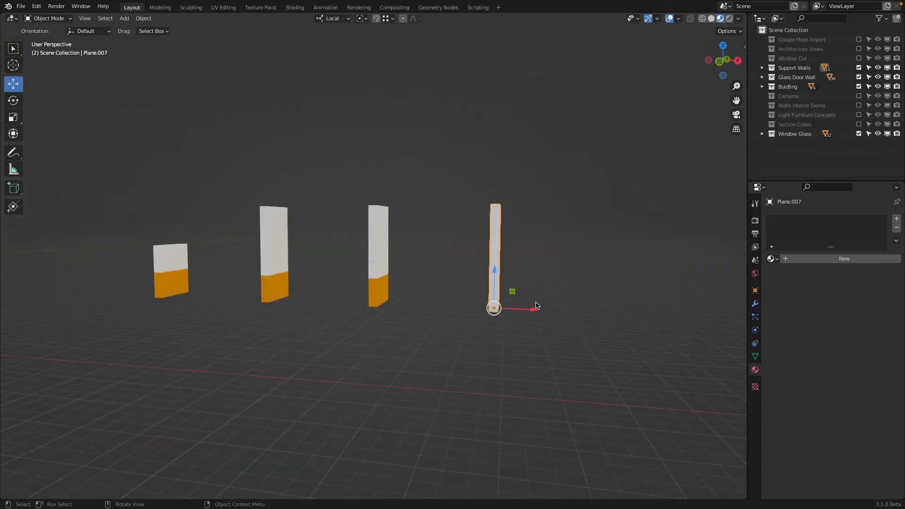
{"action": "left_click_drag", "start_coordinate": [524, 308], "coordinate": [422, 295]}
{"action": "right_click", "coordinate": [420, 295]}
Step: Duplicate the finished third wall and move the copy along local X by about 162.7 inches onto the plain fourth wall
{"action": "middle_click_drag", "start_coordinate": [420, 295], "coordinate": [371, 228]}
{"action": "scroll", "coordinate": [424, 274], "scroll_direction": "up", "scroll_amount": 2}
{"action": "left_click", "coordinate": [386, 264]}
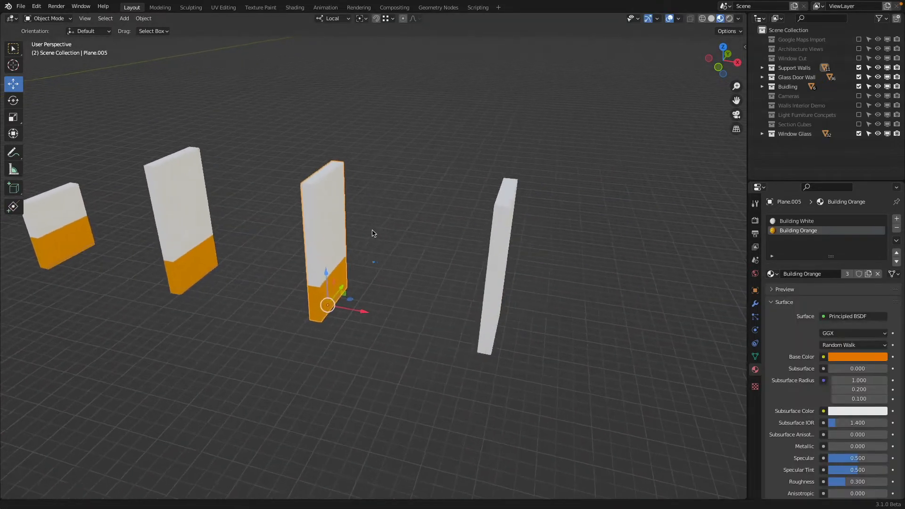
{"action": "key", "text": "shift+d"}
{"action": "key", "text": "x"}
{"action": "key", "text": "x"}
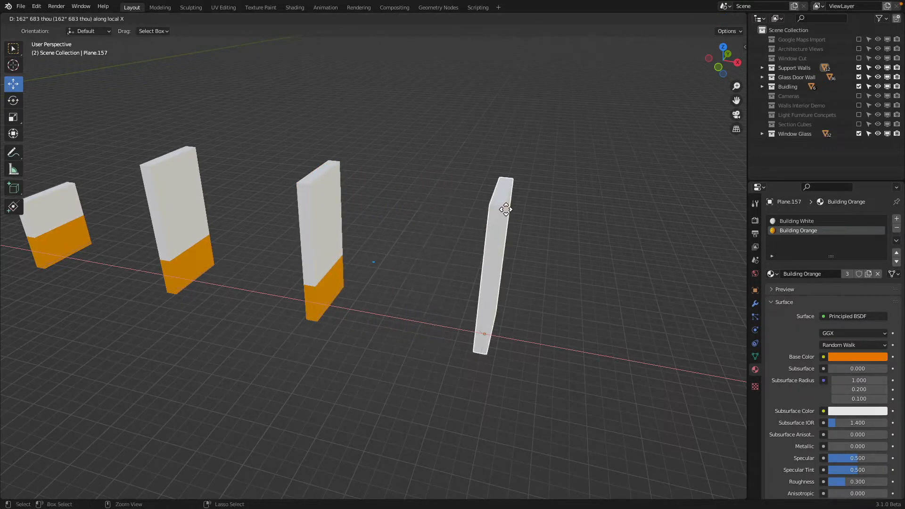
{"action": "left_click", "coordinate": [506, 208]}
Step: Delete the plain fourth wall that the coloured duplicate replaces
{"action": "middle_click_drag", "start_coordinate": [507, 208], "coordinate": [509, 210]}
{"action": "left_click", "coordinate": [473, 203]}
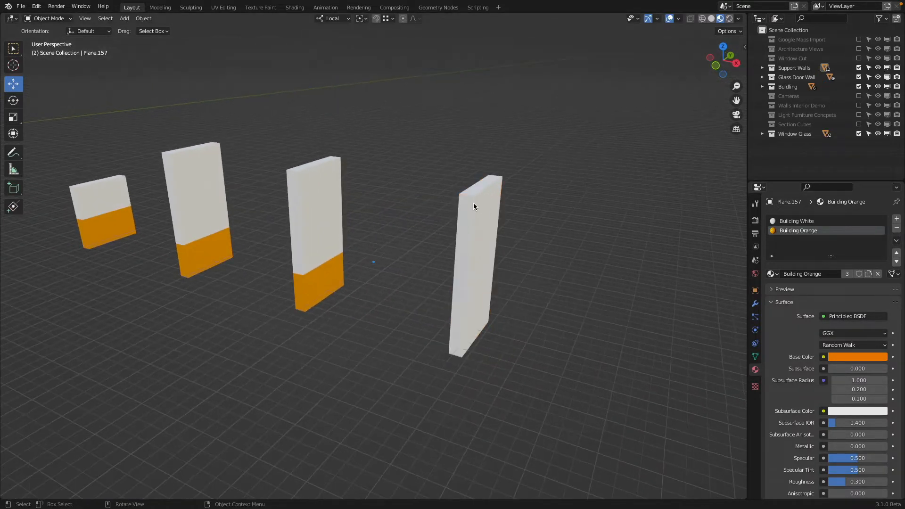
{"action": "key", "text": "x"}
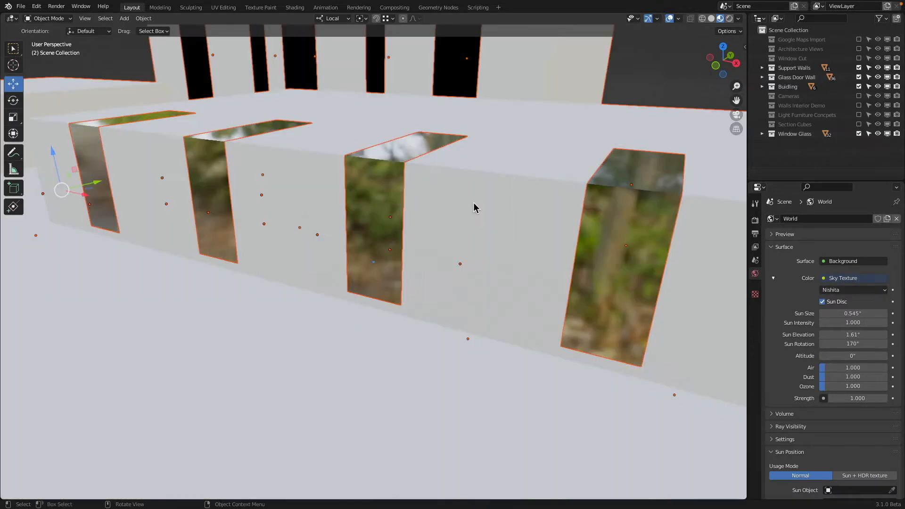
Step: Check the full scene through the camera in Rendered shading with everything deselected
{"action": "key", "text": "KP_0"}
{"action": "middle_click_drag", "start_coordinate": [497, 251], "coordinate": [453, 249], "text": "shift"}
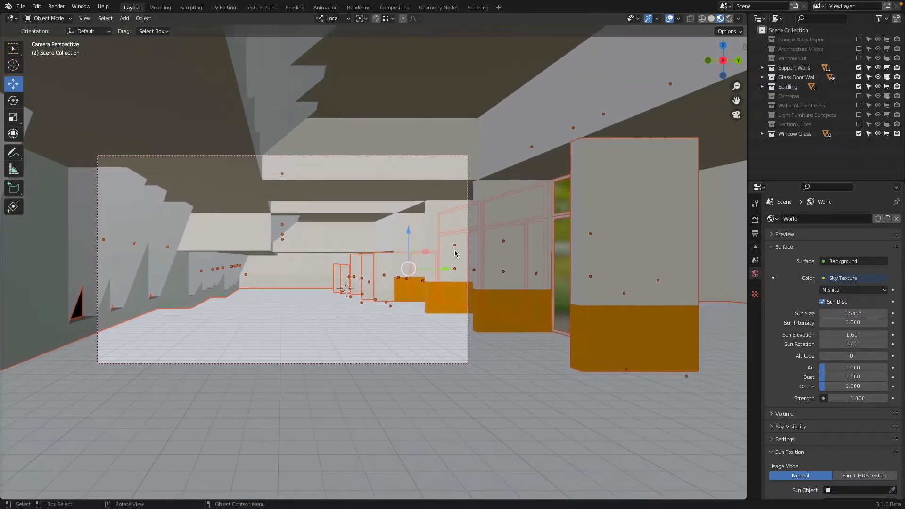
{"action": "scroll", "coordinate": [455, 255], "scroll_direction": "up", "scroll_amount": 1}
{"action": "key", "text": "alt+a"}
{"action": "scroll", "coordinate": [547, 302], "scroll_direction": "down", "scroll_amount": 1}
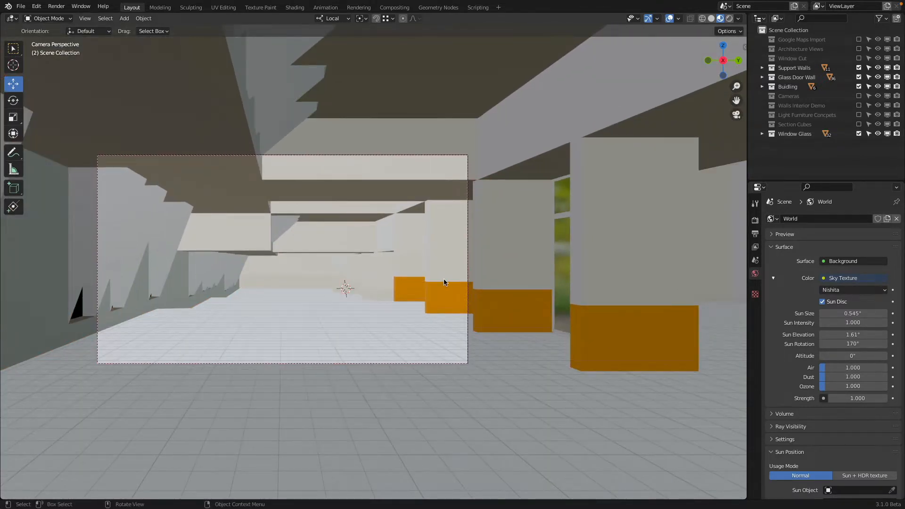
{"action": "key", "text": "z"}
{"action": "left_click", "coordinate": [443, 222]}
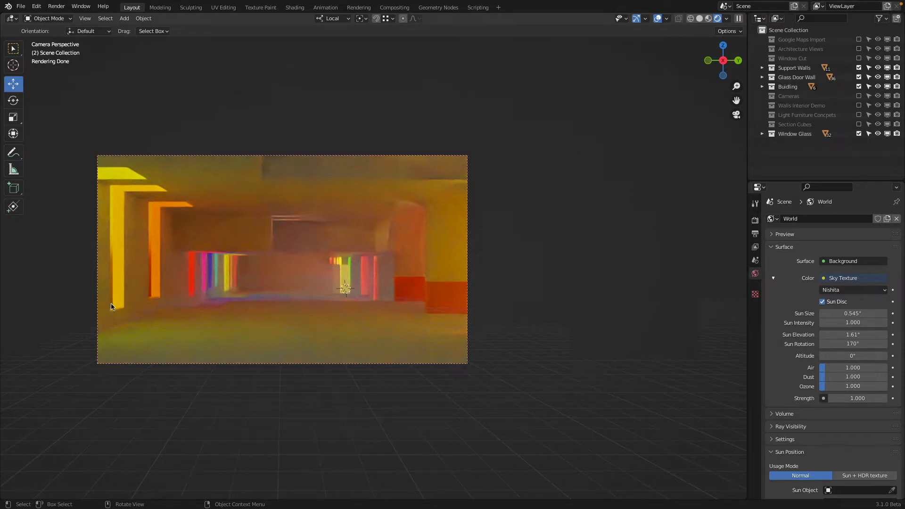
Step: Return to Solid shading outside the camera view and give the main Building object the Building White material
{"action": "key", "text": "z"}
{"action": "scroll", "coordinate": [334, 284], "scroll_direction": "down", "scroll_amount": 1}
{"action": "mouse_move", "coordinate": [334, 283]}
{"action": "middle_mouse_down"}
{"action": "mouse_move", "coordinate": [267, 305]}
{"action": "mouse_move", "coordinate": [319, 262]}
{"action": "mouse_move", "coordinate": [398, 276]}
{"action": "mouse_move", "coordinate": [395, 312]}
{"action": "middle_mouse_up"}
{"action": "scroll", "coordinate": [278, 300], "scroll_direction": "down", "scroll_amount": 4}
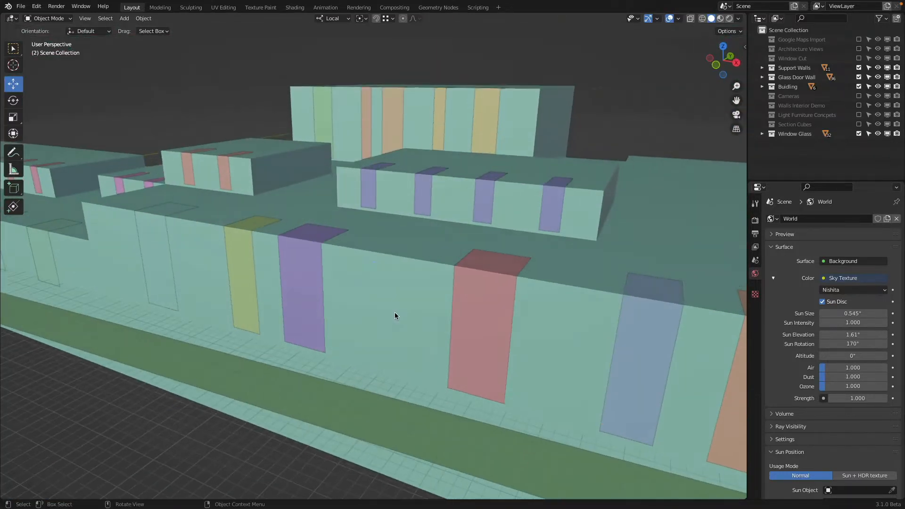
{"action": "left_click", "coordinate": [395, 312]}
{"action": "scroll", "coordinate": [404, 310], "scroll_direction": "down", "scroll_amount": 3}
{"action": "left_click", "coordinate": [771, 259]}
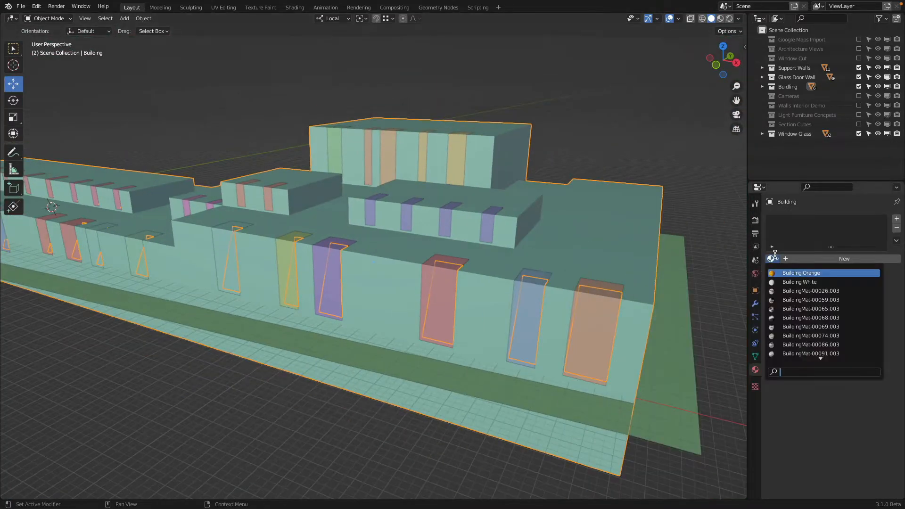
{"action": "left_click", "coordinate": [804, 281]}
{"action": "middle_click_drag", "start_coordinate": [552, 235], "coordinate": [524, 237]}
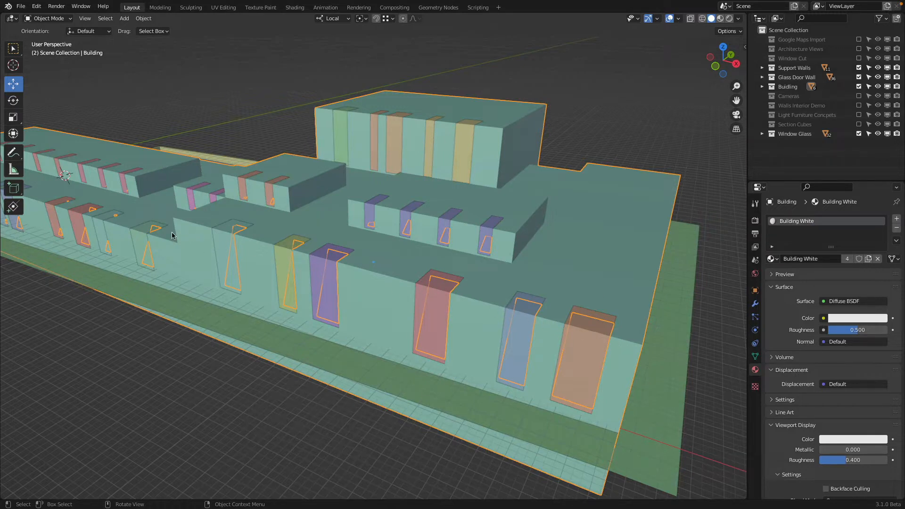
{"action": "middle_click_drag", "start_coordinate": [329, 267], "coordinate": [388, 273], "text": "shift"}
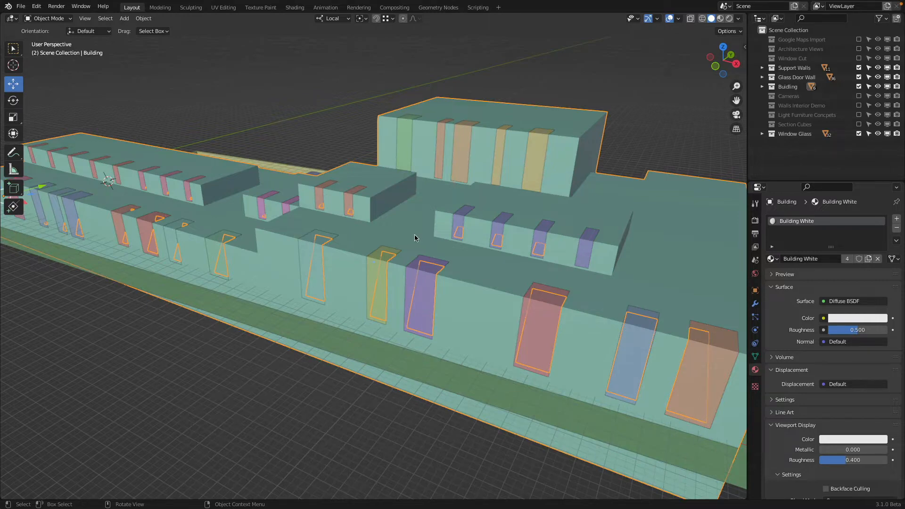
Step: Inspect the Building's raw mesh in Edit Mode in wireframe with all faces selected, and return to Object Mode in Solid shading
{"action": "middle_click_drag", "start_coordinate": [418, 238], "coordinate": [390, 213]}
{"action": "key", "text": "Tab"}
{"action": "key", "text": "z"}
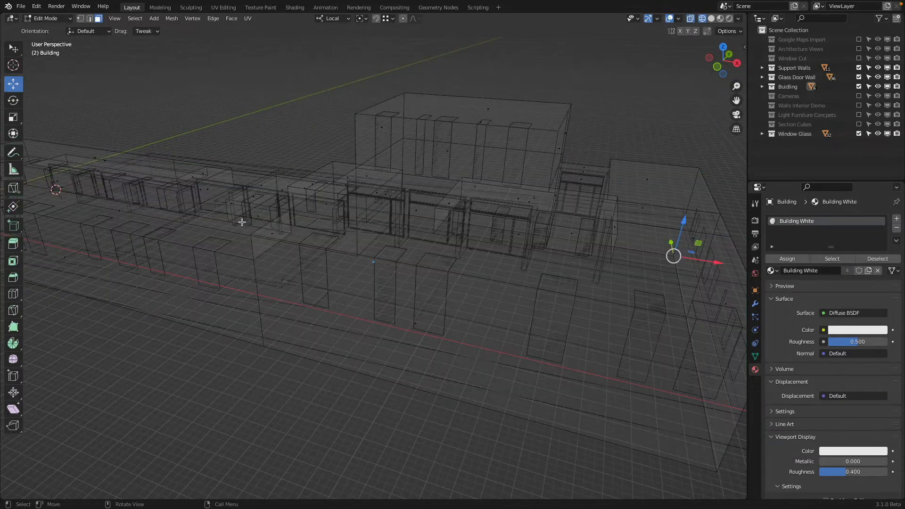
{"action": "key", "text": "z"}
{"action": "key", "text": "a"}
{"action": "key", "text": "z"}
{"action": "left_click", "coordinate": [178, 223]}
{"action": "key", "text": "z"}
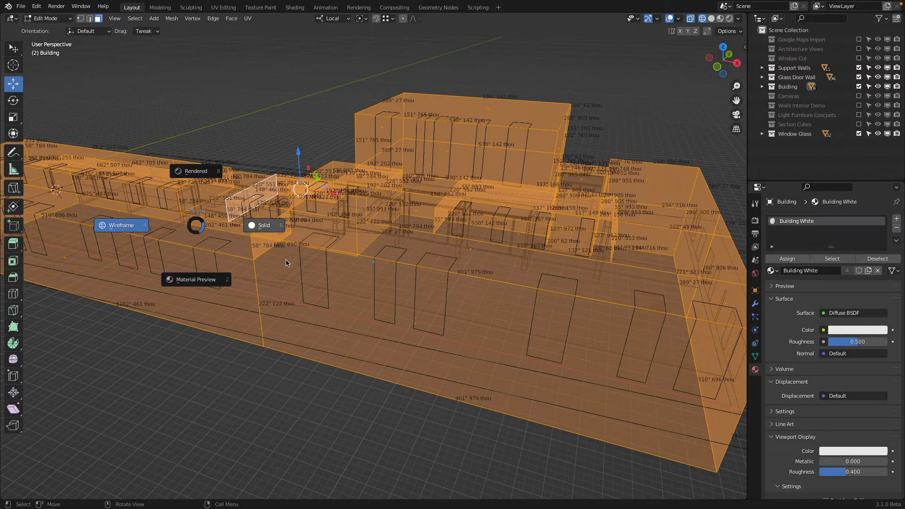
{"action": "key", "text": "Escape"}
{"action": "mouse_move", "coordinate": [285, 263]}
{"action": "middle_mouse_down"}
{"action": "mouse_move", "coordinate": [287, 281]}
{"action": "mouse_move", "coordinate": [397, 264]}
{"action": "mouse_move", "coordinate": [401, 212]}
{"action": "mouse_move", "coordinate": [425, 186]}
{"action": "mouse_move", "coordinate": [439, 250]}
{"action": "mouse_move", "coordinate": [475, 188]}
{"action": "mouse_move", "coordinate": [493, 209]}
{"action": "mouse_move", "coordinate": [473, 162]}
{"action": "mouse_move", "coordinate": [408, 283]}
{"action": "mouse_move", "coordinate": [340, 303]}
{"action": "mouse_move", "coordinate": [687, 206]}
{"action": "middle_mouse_up"}
{"action": "key", "text": "z"}
{"action": "key", "text": "Tab"}
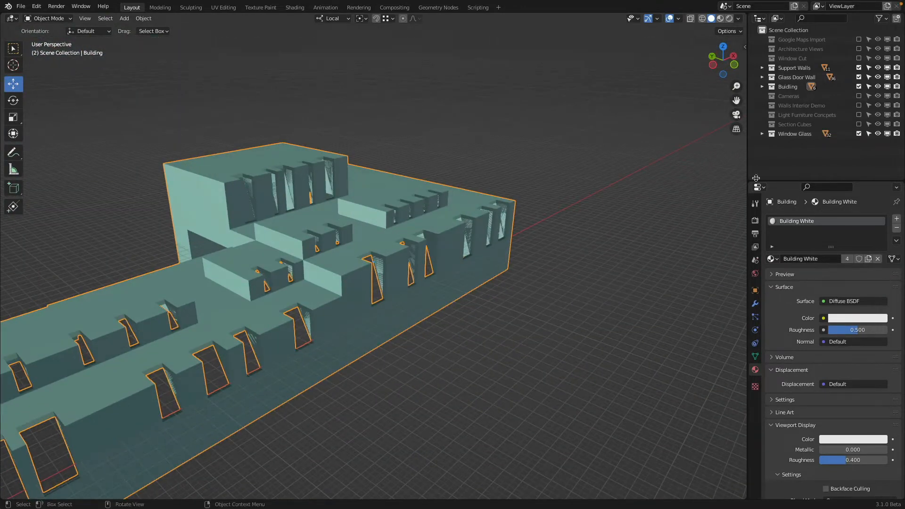
Step: Rename the Building object in the building collection to "Building RAW"
{"action": "left_click", "coordinate": [762, 86]}
{"action": "left_click", "coordinate": [799, 96]}
{"action": "double_click", "coordinate": [801, 96]}
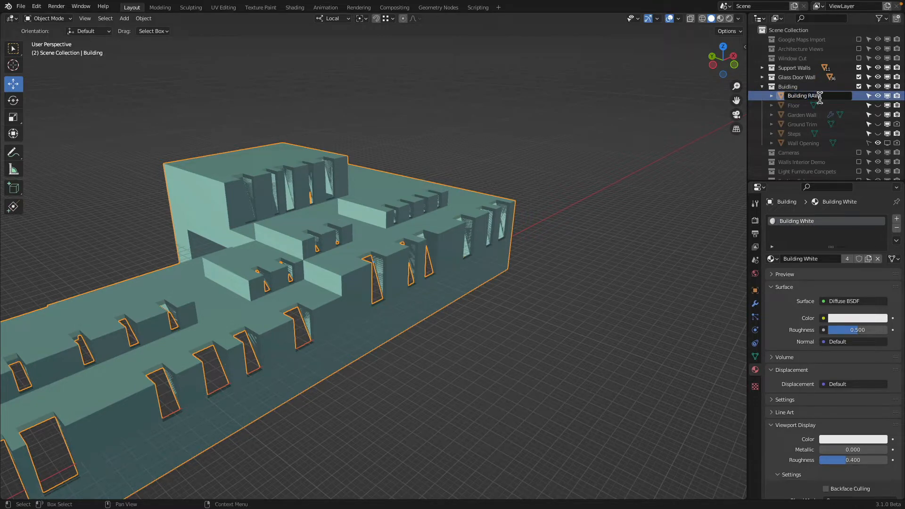
{"action": "type", "text": "RAW"}
{"action": "key", "text": "Return"}
Step: Duplicate Building RAW in place and hide the original, disabling it in both viewports and renders
{"action": "key", "text": "shift+d"}
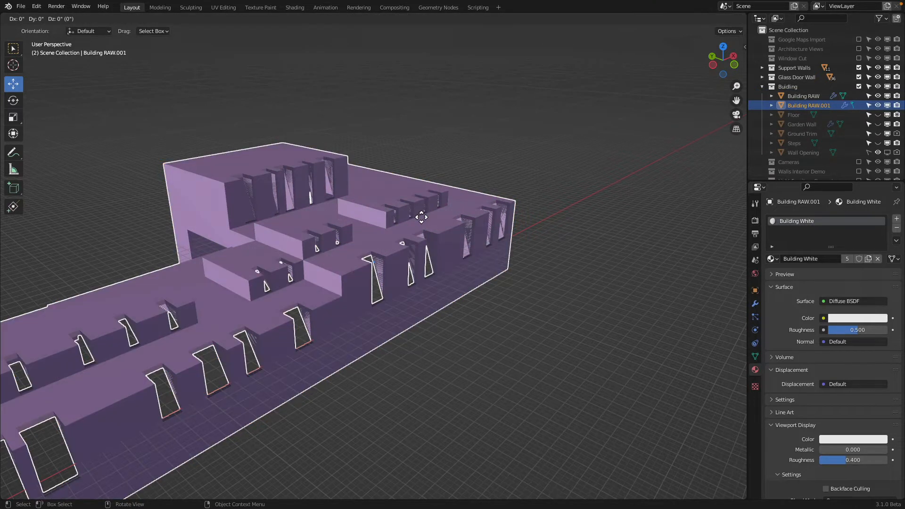
{"action": "right_click", "coordinate": [421, 216]}
{"action": "left_click", "coordinate": [878, 96]}
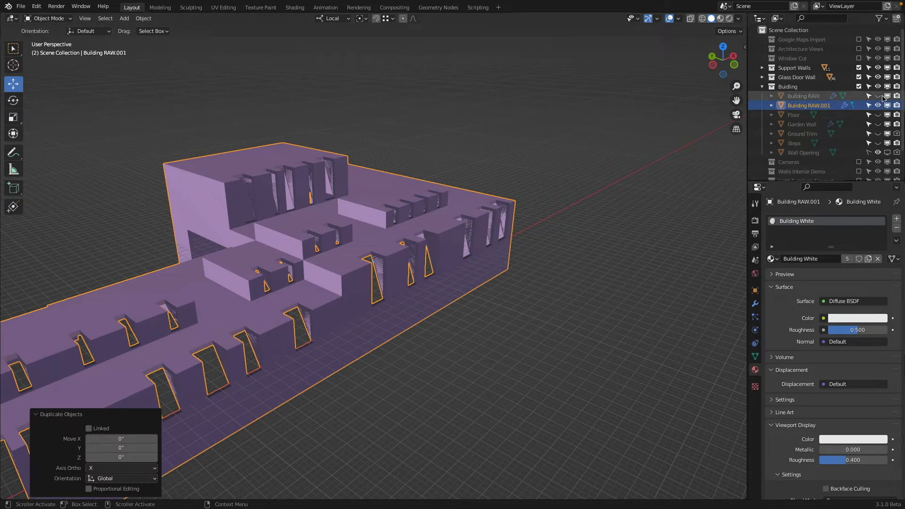
{"action": "left_click", "coordinate": [887, 96]}
{"action": "left_click", "coordinate": [897, 96]}
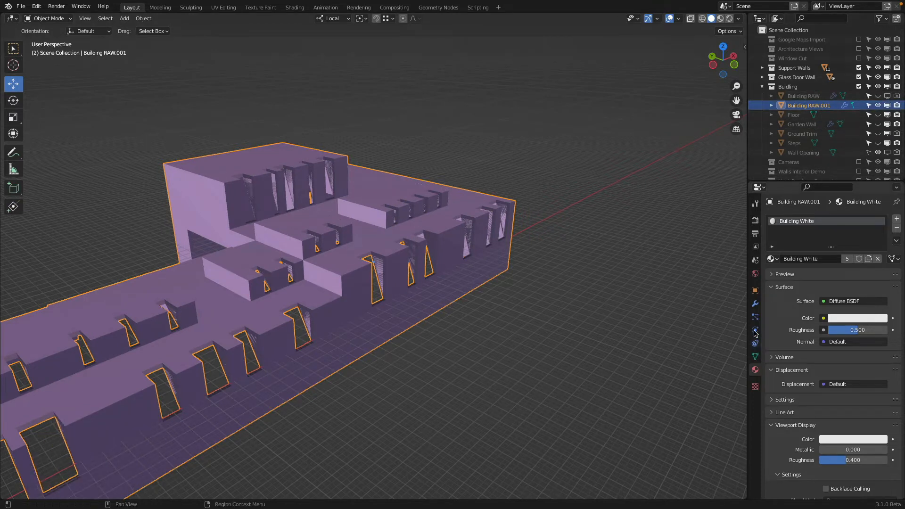
Step: Apply the Solidify, Wall Opening and Boolean modifiers on the duplicated building, in that order
{"action": "left_click", "coordinate": [754, 304]}
{"action": "left_click", "coordinate": [873, 235]}
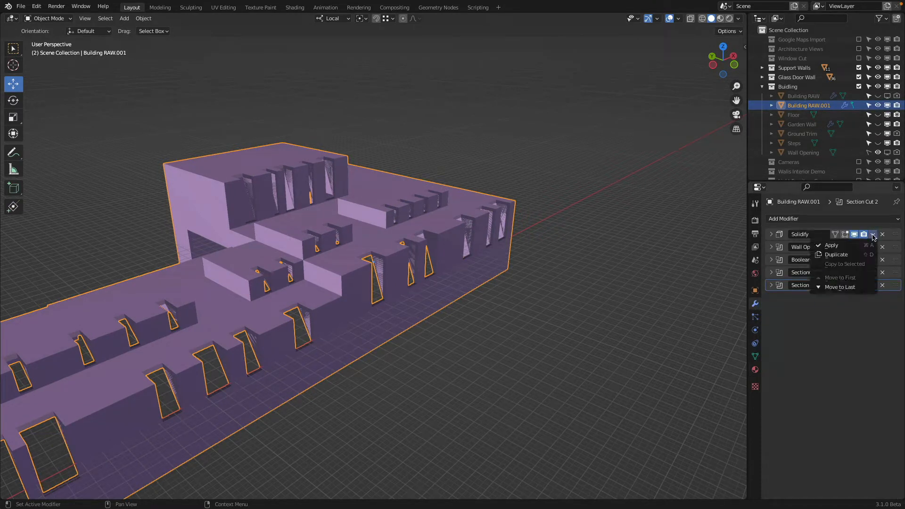
{"action": "left_click", "coordinate": [872, 245]}
{"action": "left_click", "coordinate": [873, 234]}
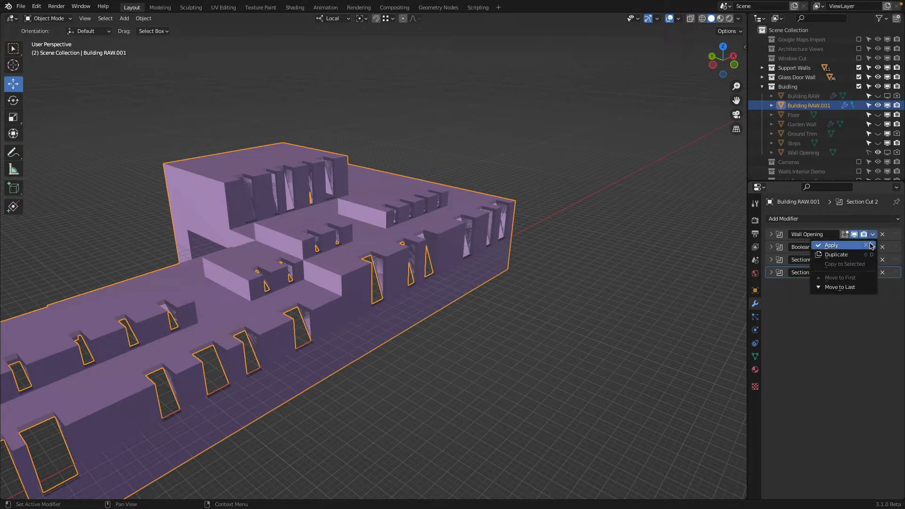
{"action": "left_click", "coordinate": [872, 245]}
{"action": "left_click", "coordinate": [873, 234]}
{"action": "left_click", "coordinate": [872, 245]}
{"action": "left_click", "coordinate": [872, 235]}
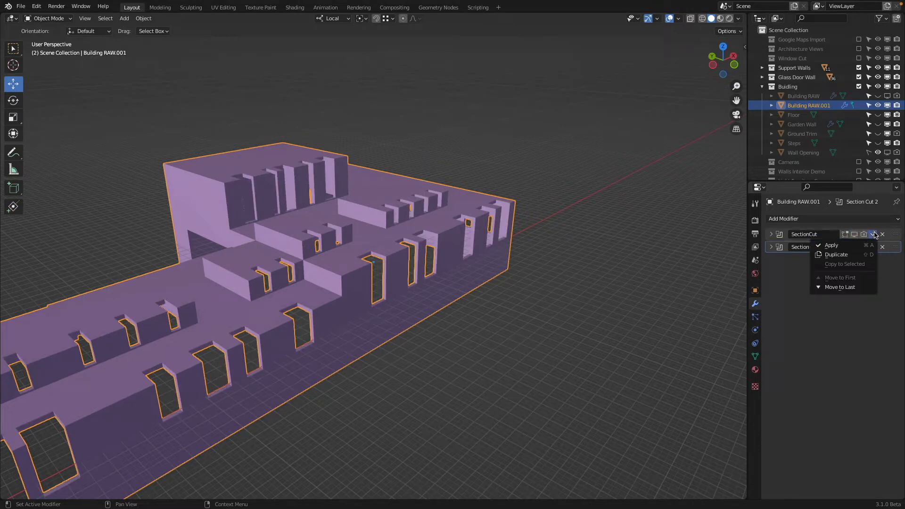
{"action": "left_click", "coordinate": [872, 246]}
{"action": "key", "text": "ctrl+z"}
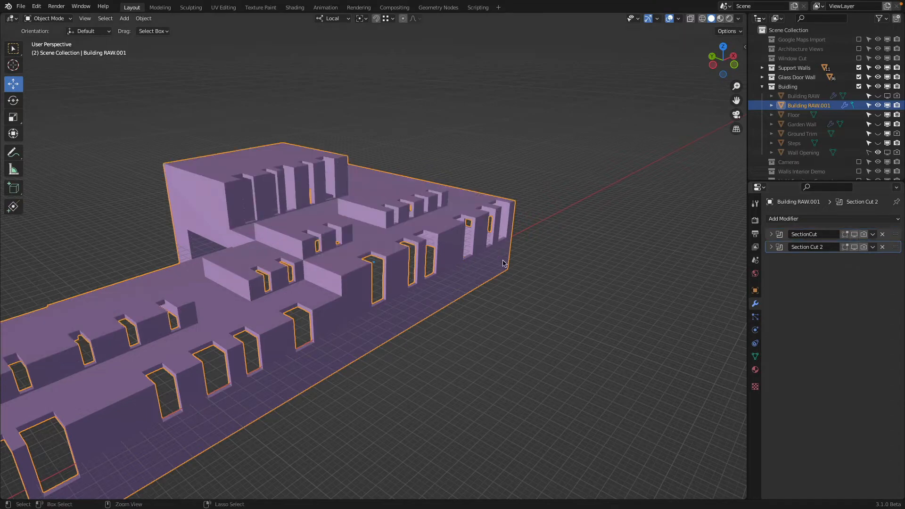
Step: Preview the SectionCut and Section Cut 2 modifiers on the duplicated building in the viewport and switch both off again
{"action": "middle_click_drag", "start_coordinate": [502, 262], "coordinate": [512, 238]}
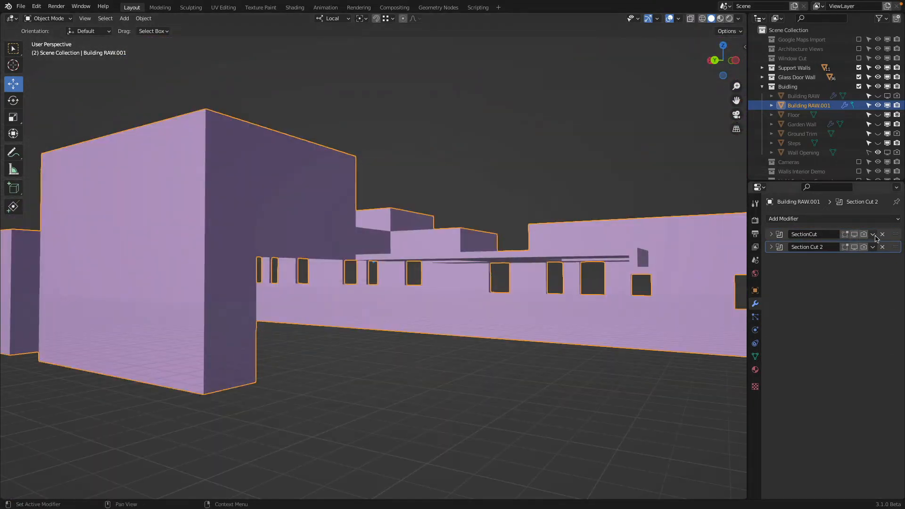
{"action": "left_click", "coordinate": [854, 234]}
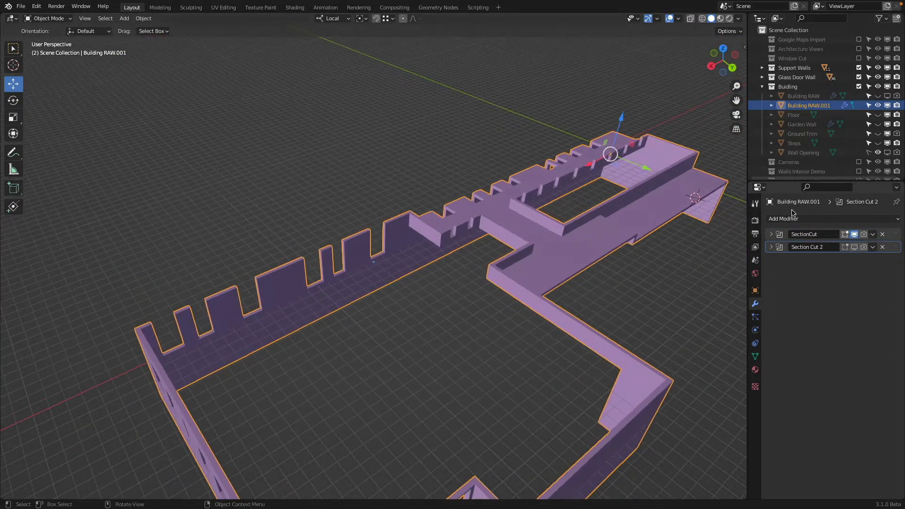
{"action": "left_click", "coordinate": [855, 246]}
{"action": "scroll", "coordinate": [543, 267], "scroll_direction": "down", "scroll_amount": 2}
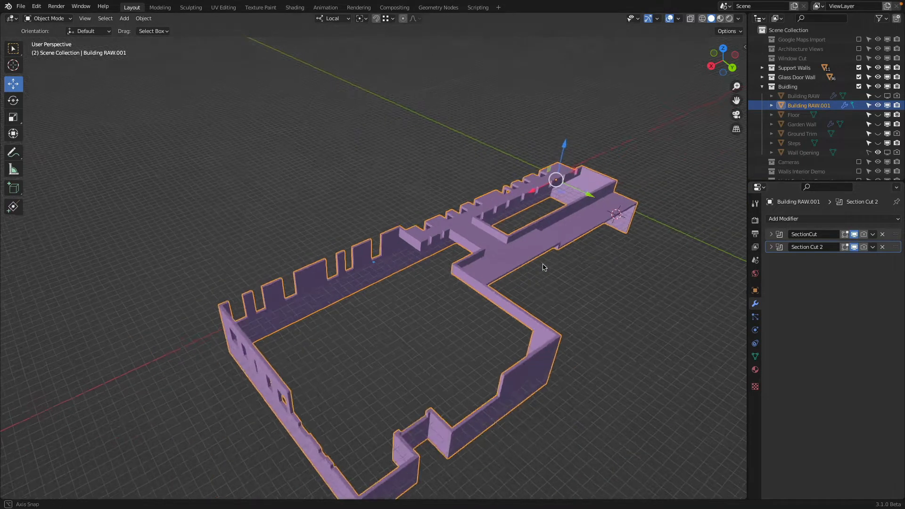
{"action": "middle_click_drag", "start_coordinate": [543, 267], "coordinate": [382, 230]}
{"action": "left_click", "coordinate": [854, 234]}
{"action": "left_click", "coordinate": [854, 247]}
{"action": "scroll", "coordinate": [503, 330], "scroll_direction": "up", "scroll_amount": 4}
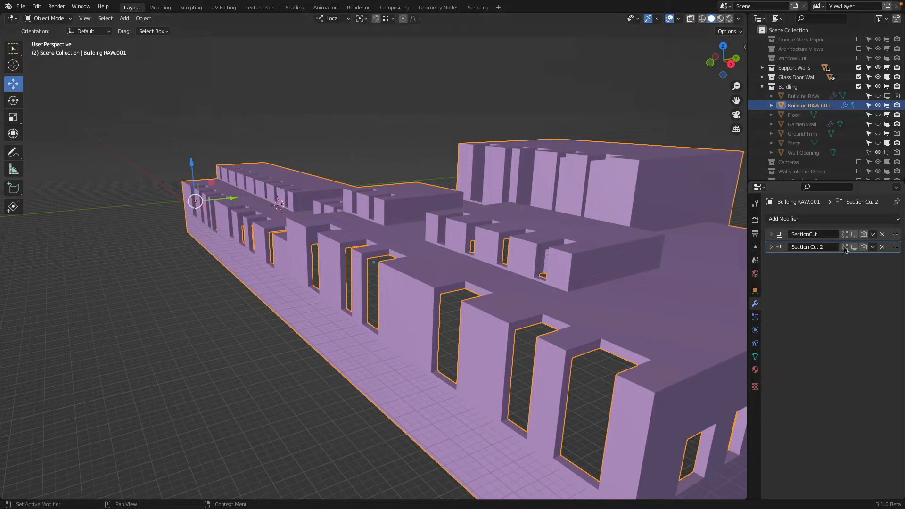
Step: Enter Edit Mode on the duplicated building and examine its wall and window-opening faces from below and behind
{"action": "middle_click_drag", "start_coordinate": [472, 332], "coordinate": [406, 281]}
{"action": "scroll", "coordinate": [405, 283], "scroll_direction": "up", "scroll_amount": 2}
{"action": "key", "text": "Tab"}
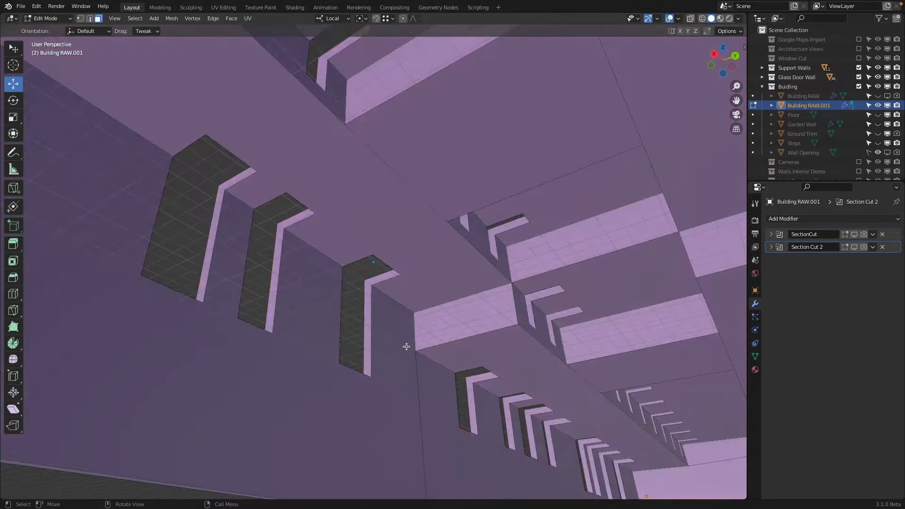
{"action": "scroll", "coordinate": [404, 340], "scroll_direction": "up", "scroll_amount": 2}
{"action": "middle_click_drag", "start_coordinate": [404, 339], "coordinate": [395, 353]}
{"action": "left_click", "coordinate": [384, 348]}
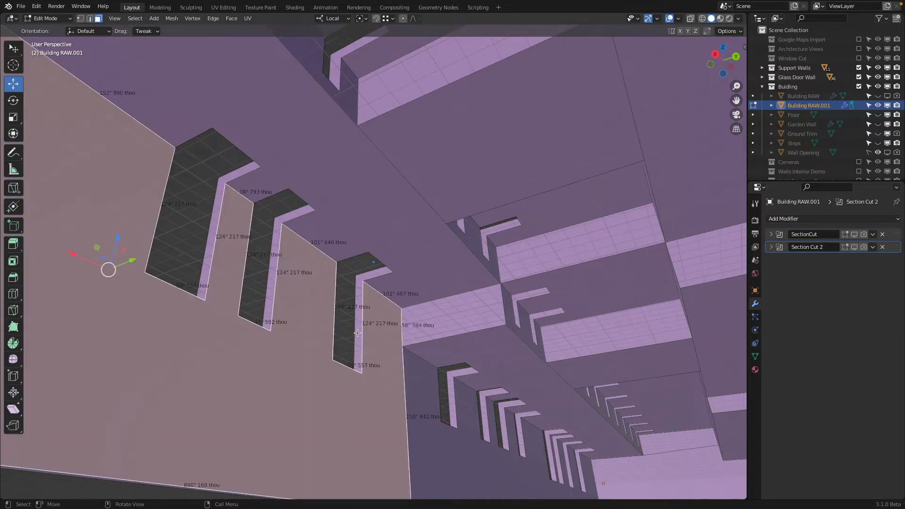
{"action": "left_click", "coordinate": [358, 332]}
{"action": "left_click", "coordinate": [383, 404]}
{"action": "left_click", "coordinate": [421, 406]}
{"action": "middle_click_drag", "start_coordinate": [423, 367], "coordinate": [403, 353]}
{"action": "left_click", "coordinate": [430, 348]}
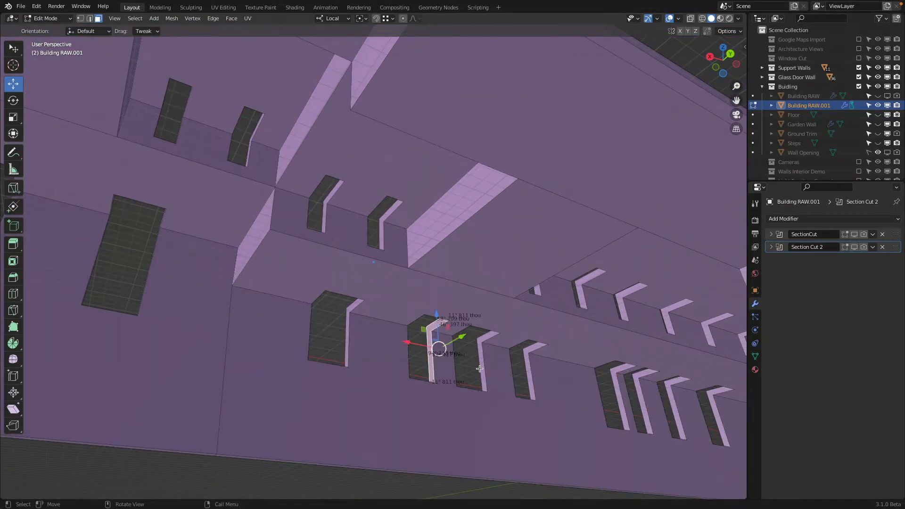
{"action": "middle_click_drag", "start_coordinate": [479, 369], "coordinate": [335, 338]}
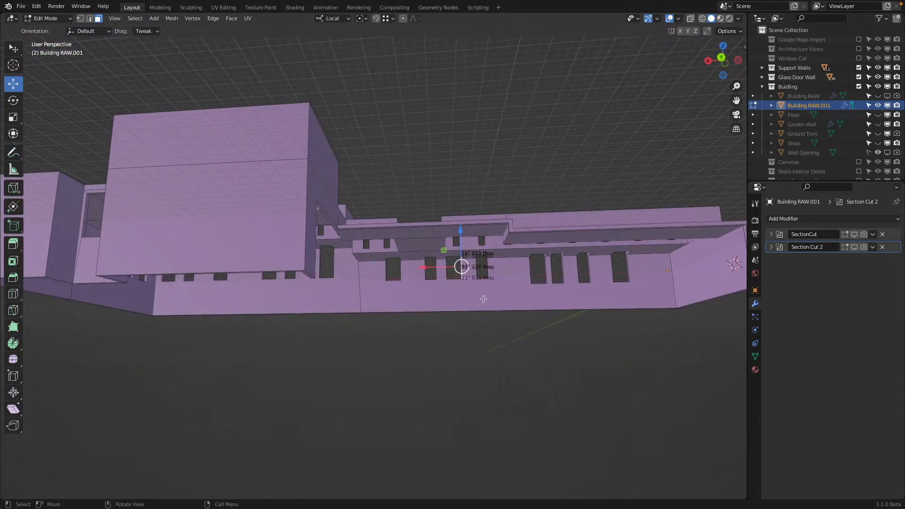
Step: Select all faces of the duplicated building and try a loop cut around its walls
{"action": "key", "text": "KP_1"}
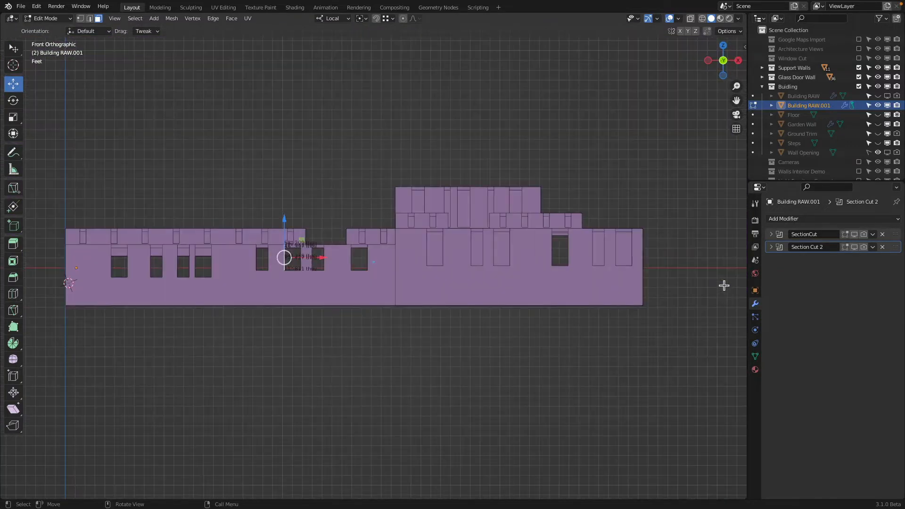
{"action": "key", "text": "alt+z"}
{"action": "middle_click_drag", "start_coordinate": [295, 344], "coordinate": [341, 359], "text": "shift"}
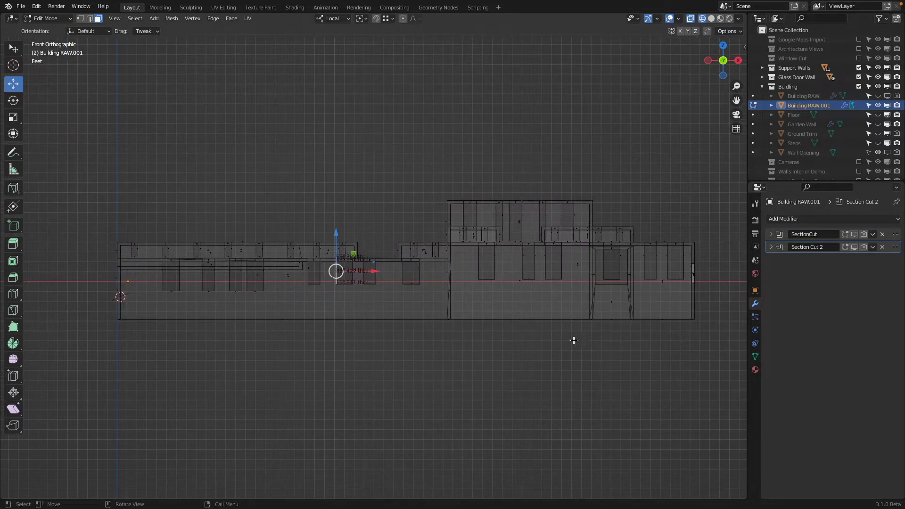
{"action": "key", "text": "a"}
{"action": "middle_click_drag", "start_coordinate": [462, 315], "coordinate": [409, 342]}
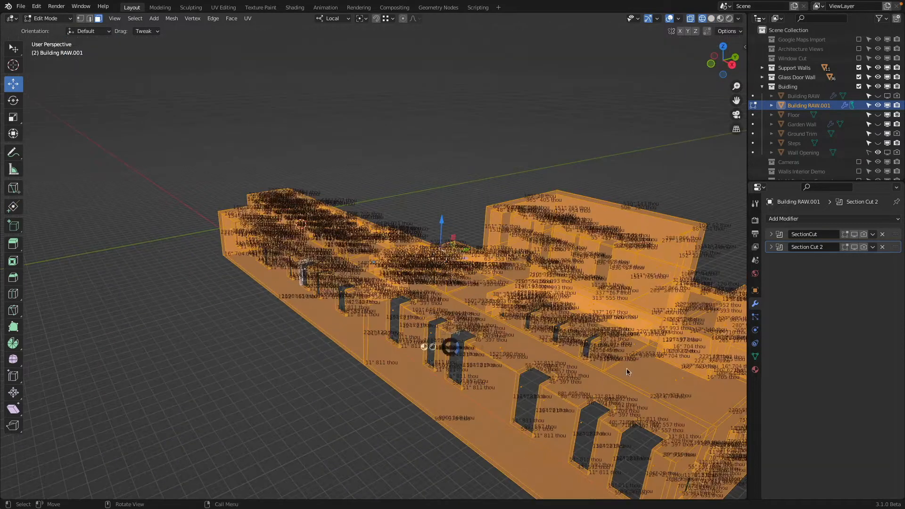
{"action": "key", "text": "shift+z"}
{"action": "mouse_move", "coordinate": [589, 415]}
{"action": "middle_mouse_down", "text": "shift"}
{"action": "mouse_move", "coordinate": [544, 318]}
{"action": "mouse_move", "coordinate": [507, 288]}
{"action": "middle_mouse_up", "text": "shift"}
{"action": "key", "text": "ctrl+r"}
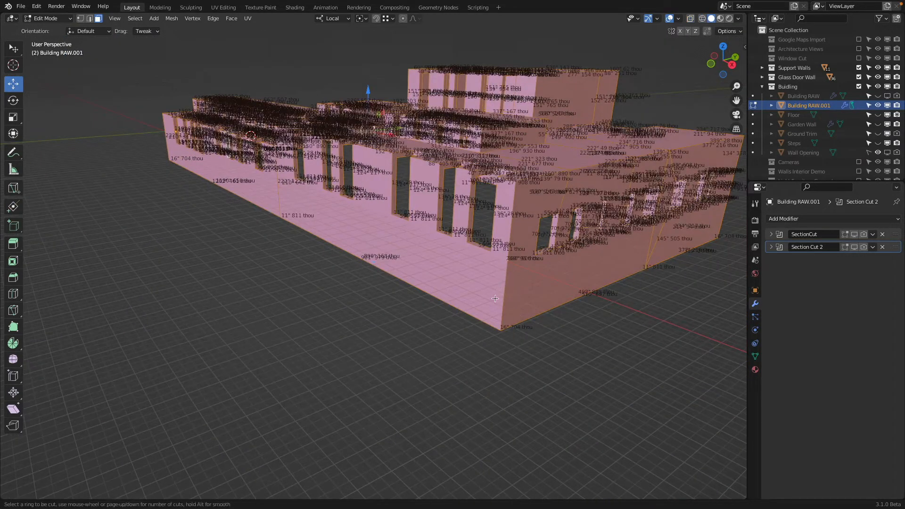
{"action": "key", "text": "Escape"}
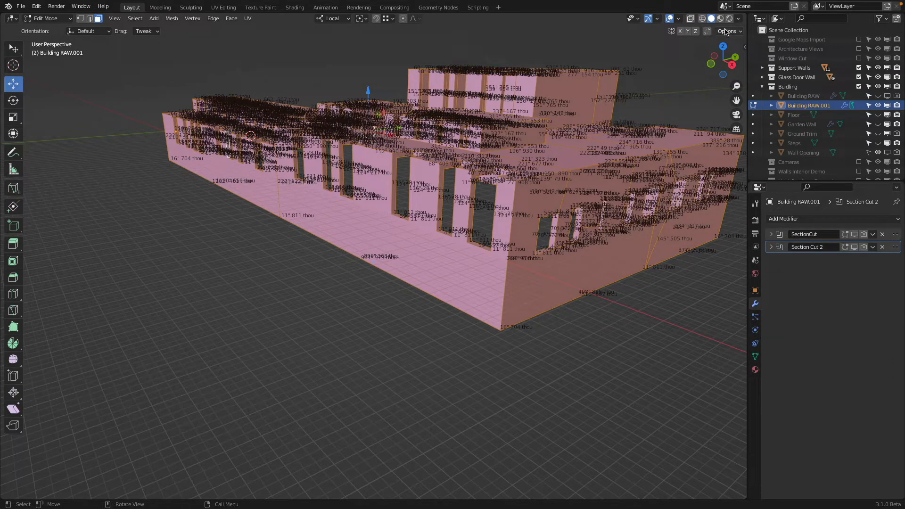
Step: Turn off the edge length measurements and select the whole building mesh in wireframe from the front, with its material settings shown
{"action": "left_click", "coordinate": [679, 19]}
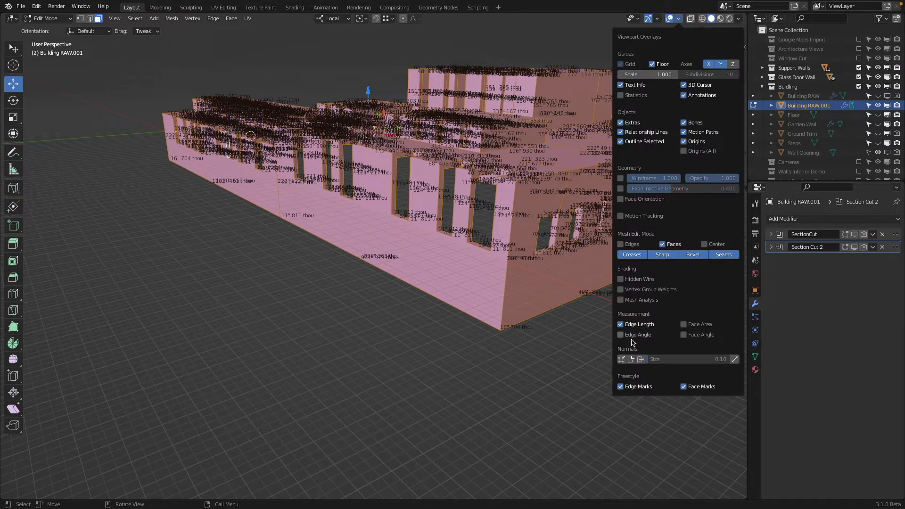
{"action": "left_click", "coordinate": [636, 324]}
{"action": "key", "text": "KP_1"}
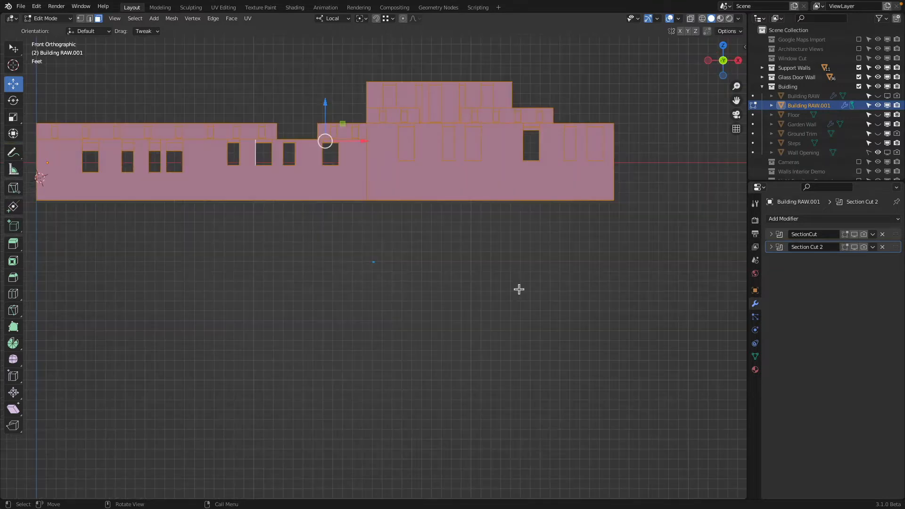
{"action": "key", "text": "a"}
{"action": "middle_click_drag", "start_coordinate": [385, 195], "coordinate": [426, 258], "text": "shift"}
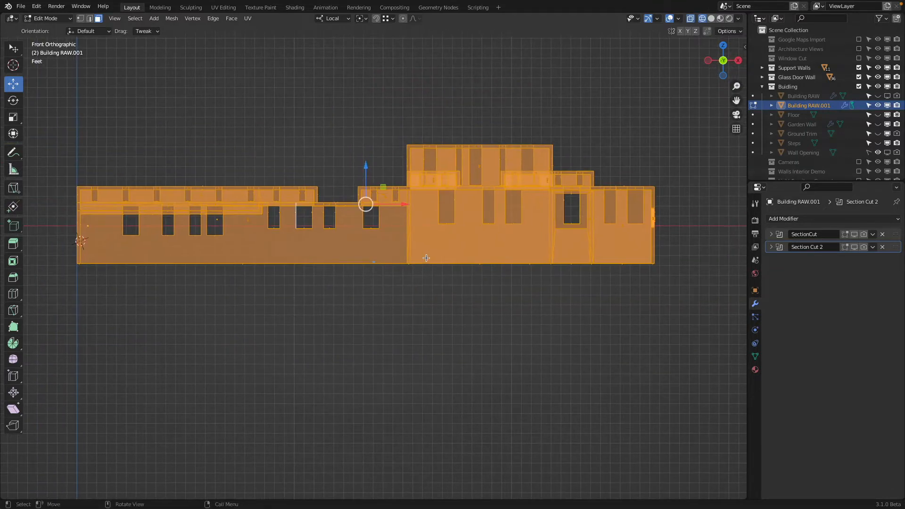
{"action": "key", "text": "alt+a"}
{"action": "key", "text": "a"}
{"action": "left_click", "coordinate": [754, 370]}
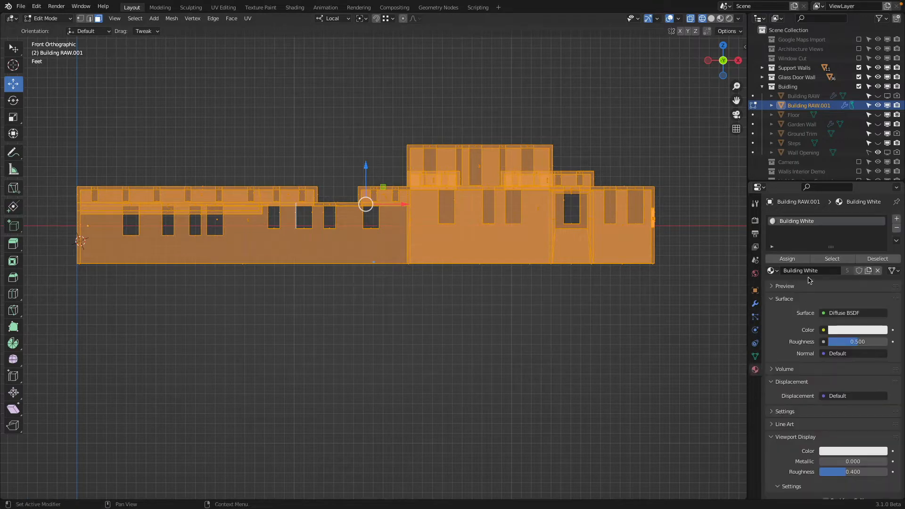
Step: Knife a straight horizontal line through the entire building just below the windows, constrained to X with cut-through on
{"action": "key", "text": "k"}
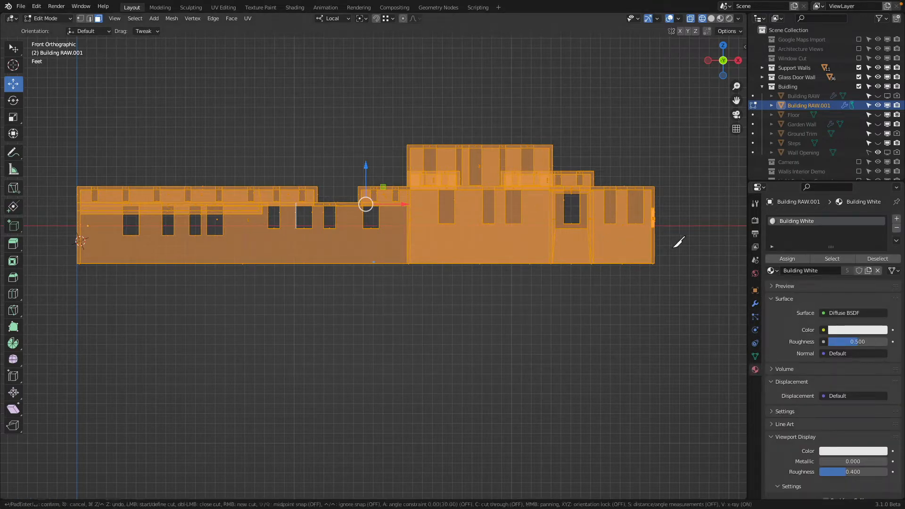
{"action": "left_click", "coordinate": [670, 243]}
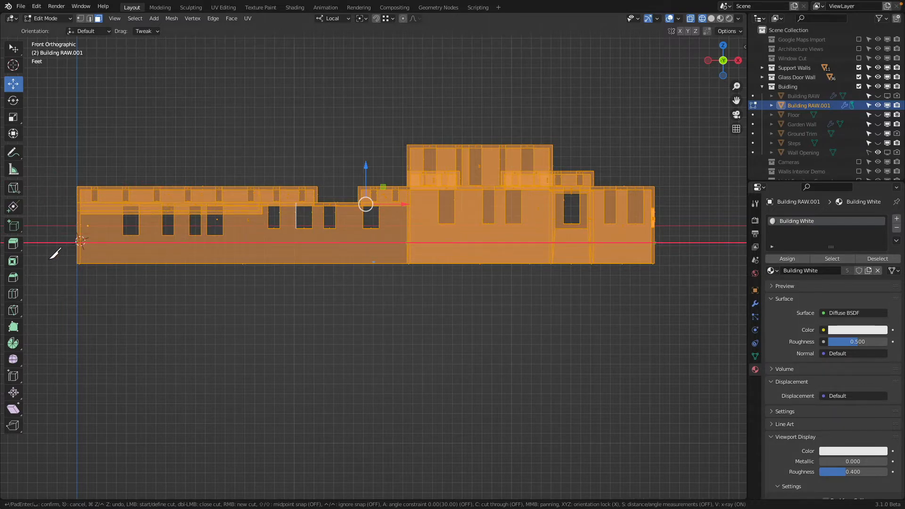
{"action": "key", "text": "c"}
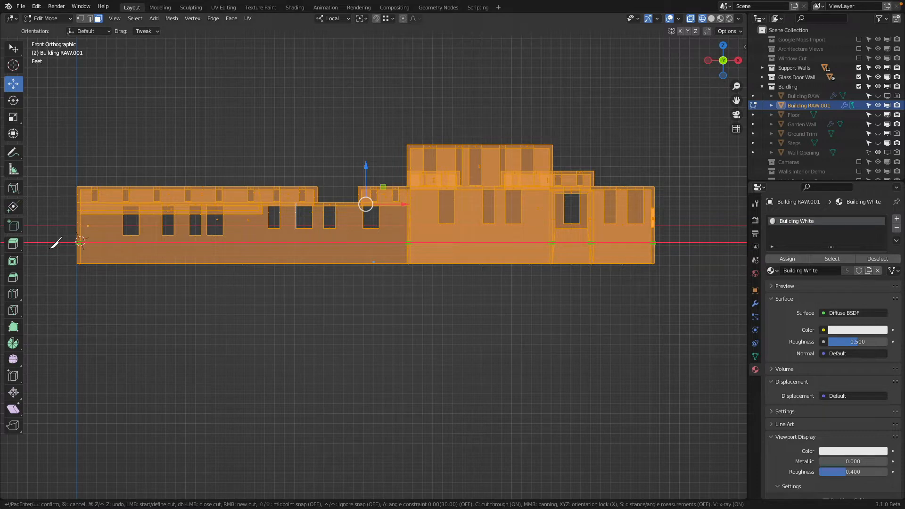
{"action": "left_click", "coordinate": [55, 241]}
{"action": "key", "text": "Return"}
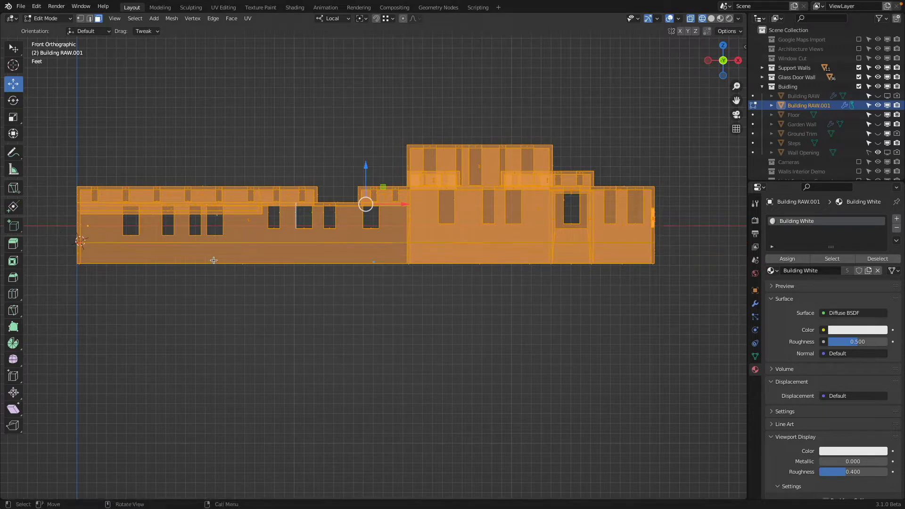
Step: Examine the new horizontal cut around the building's inner and outer walls in Solid, Material Preview and wireframe shading
{"action": "key", "text": "alt+z"}
{"action": "middle_click_drag", "start_coordinate": [415, 277], "coordinate": [697, 270]}
{"action": "middle_click_drag", "start_coordinate": [507, 267], "coordinate": [213, 75]}
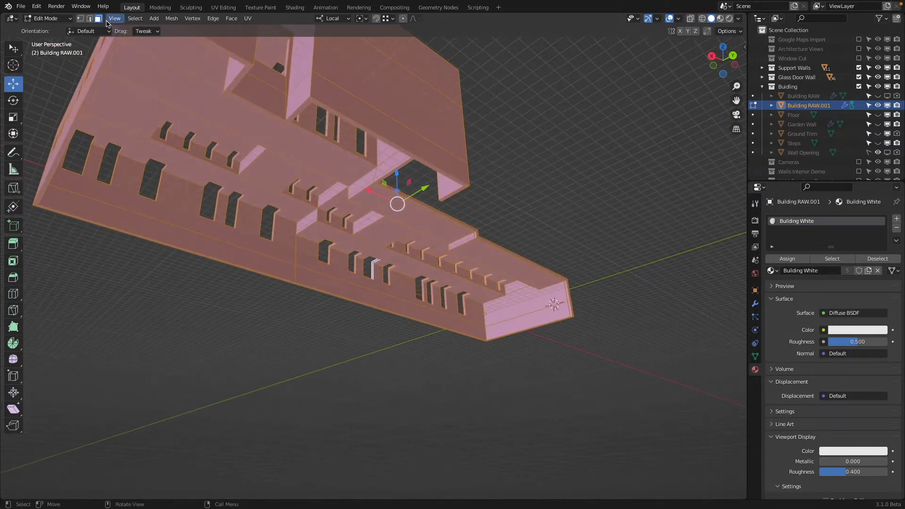
{"action": "middle_click_drag", "start_coordinate": [467, 345], "coordinate": [438, 359]}
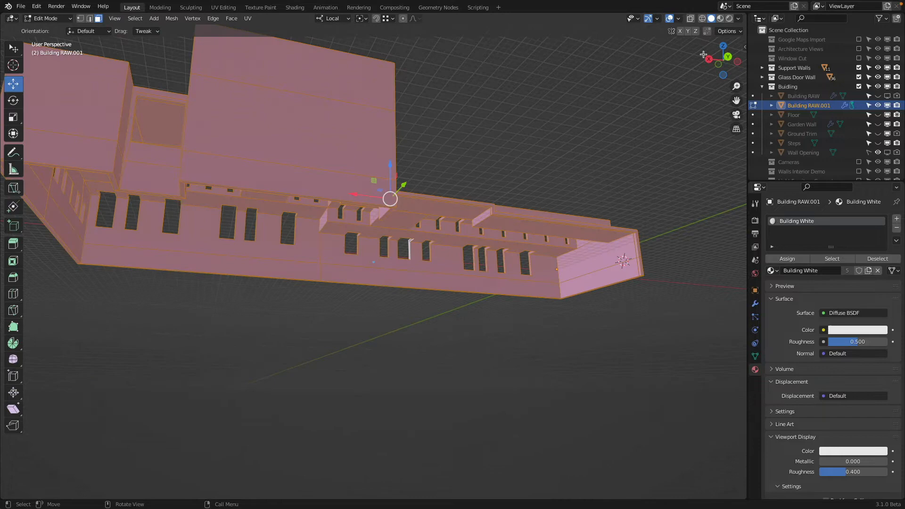
{"action": "left_click", "coordinate": [720, 18]}
{"action": "left_click", "coordinate": [711, 19]}
{"action": "mouse_move", "coordinate": [623, 198]}
{"action": "middle_mouse_down"}
{"action": "mouse_move", "coordinate": [570, 256]}
{"action": "mouse_move", "coordinate": [517, 265]}
{"action": "middle_mouse_up"}
{"action": "key", "text": "z"}
{"action": "left_click", "coordinate": [460, 266]}
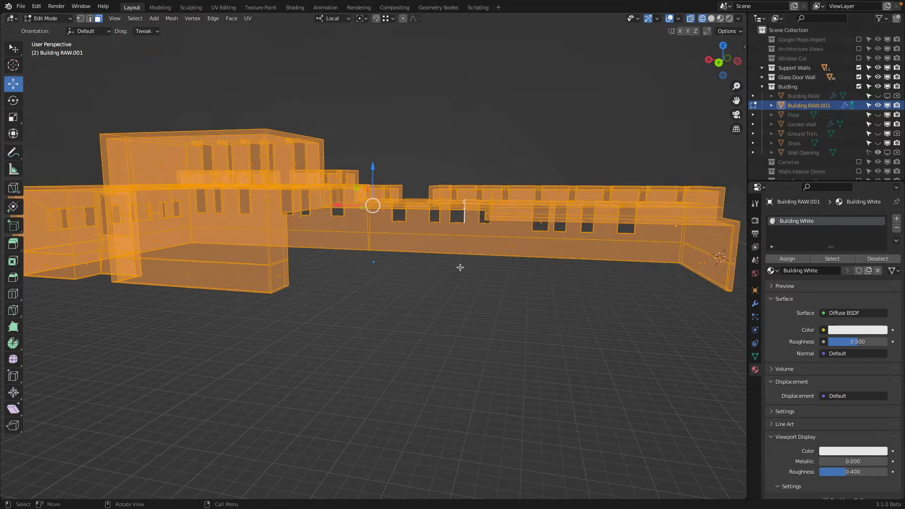
Step: Clear the selection and box-select all building faces below the horizontal cut from the back view
{"action": "middle_click_drag", "start_coordinate": [460, 266], "coordinate": [510, 267]}
{"action": "scroll", "coordinate": [510, 266], "scroll_direction": "down", "scroll_amount": 2}
{"action": "left_click", "coordinate": [720, 61]}
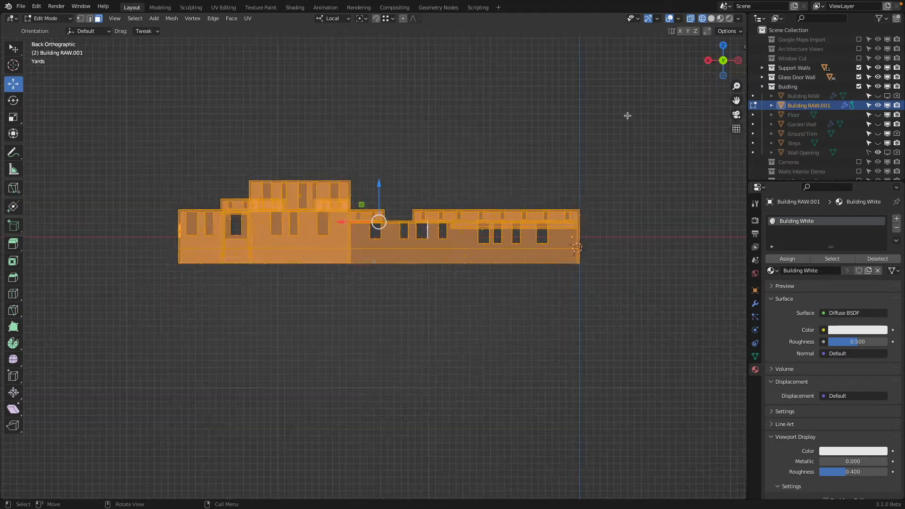
{"action": "key", "text": "alt+a"}
{"action": "key", "text": "b"}
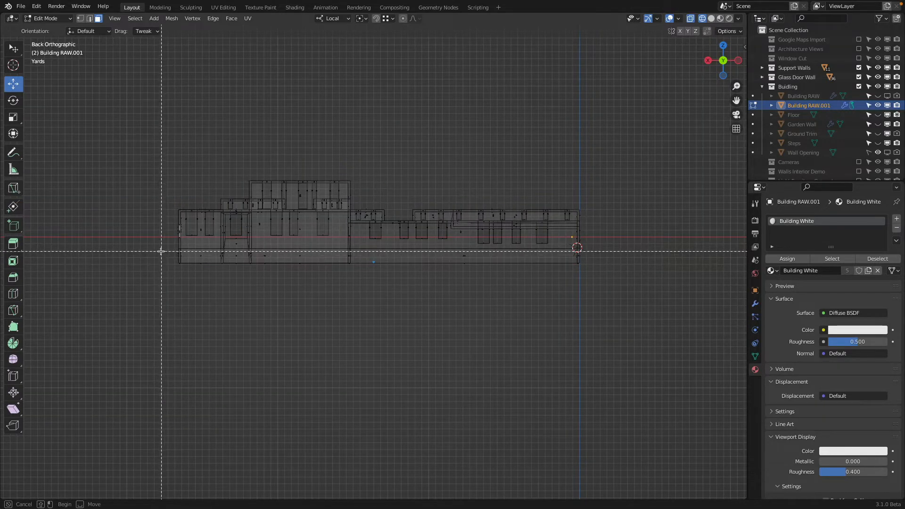
{"action": "left_click_drag", "start_coordinate": [155, 251], "coordinate": [570, 285]}
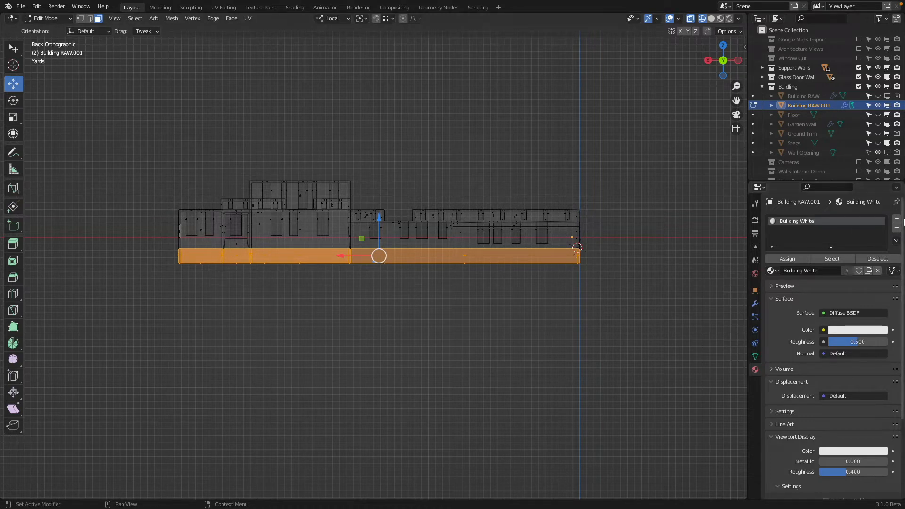
Step: Add a second material slot with Building Orange, assign it to the selected lower faces, and return to Object Mode
{"action": "left_click", "coordinate": [896, 218]}
{"action": "left_click", "coordinate": [772, 286]}
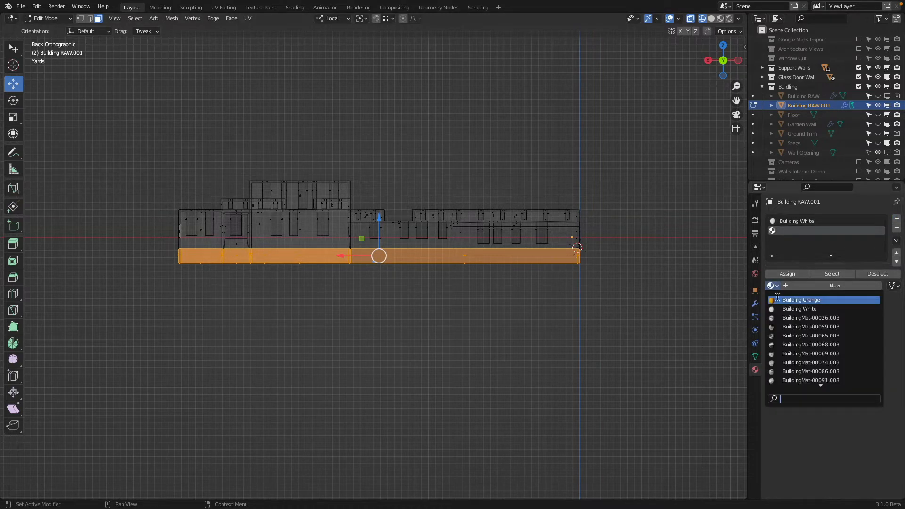
{"action": "left_click", "coordinate": [796, 298]}
{"action": "left_click", "coordinate": [785, 274]}
{"action": "key", "text": "Tab"}
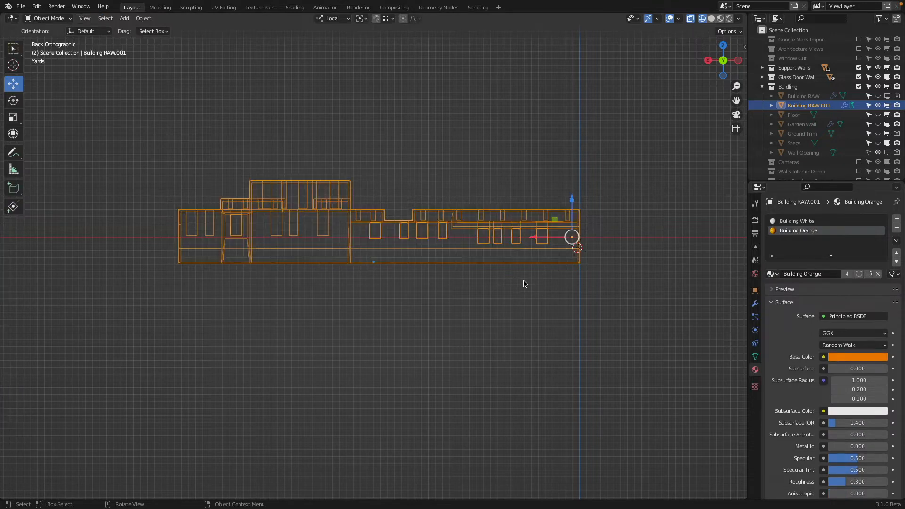
Step: Examine the white and orange wall sections and the window openings up close in Material Preview
{"action": "key", "text": "shift+z"}
{"action": "key", "text": "z"}
{"action": "left_click", "coordinate": [582, 347]}
{"action": "mouse_move", "coordinate": [592, 333]}
{"action": "middle_mouse_down"}
{"action": "mouse_move", "coordinate": [639, 217]}
{"action": "mouse_move", "coordinate": [628, 231]}
{"action": "mouse_move", "coordinate": [640, 249]}
{"action": "middle_mouse_up"}
{"action": "scroll", "coordinate": [324, 242], "scroll_direction": "up", "scroll_amount": 5}
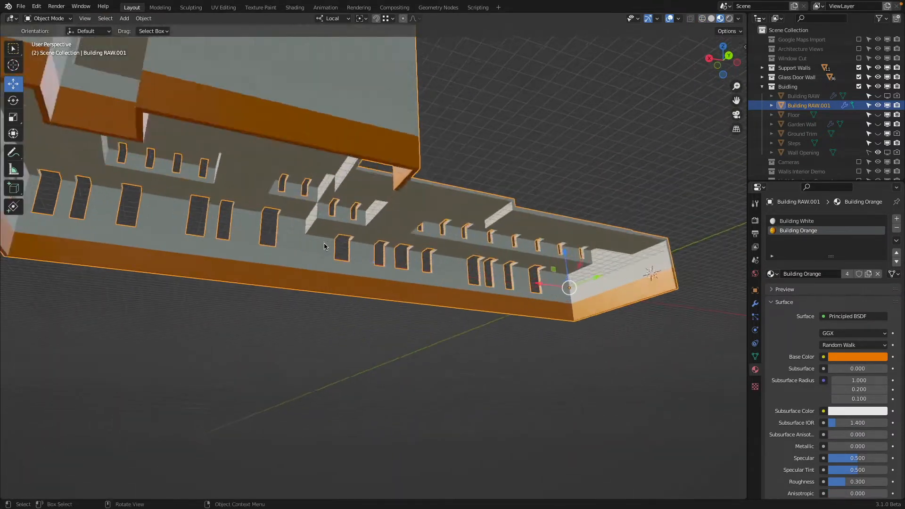
{"action": "middle_click_drag", "start_coordinate": [411, 273], "coordinate": [180, 202]}
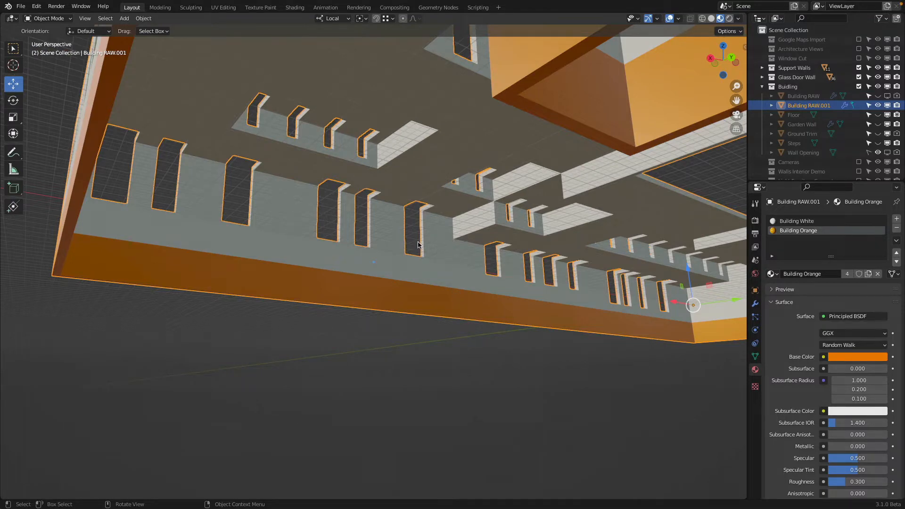
{"action": "middle_click_drag", "start_coordinate": [418, 245], "coordinate": [494, 254]}
{"action": "scroll", "coordinate": [431, 219], "scroll_direction": "up", "scroll_amount": 4}
{"action": "scroll", "coordinate": [439, 224], "scroll_direction": "down", "scroll_amount": 3}
Step: Enter Edit Mode on the building and select the white windowed wall face above the orange strip
{"action": "key", "text": "Tab"}
{"action": "left_click", "coordinate": [510, 225]}
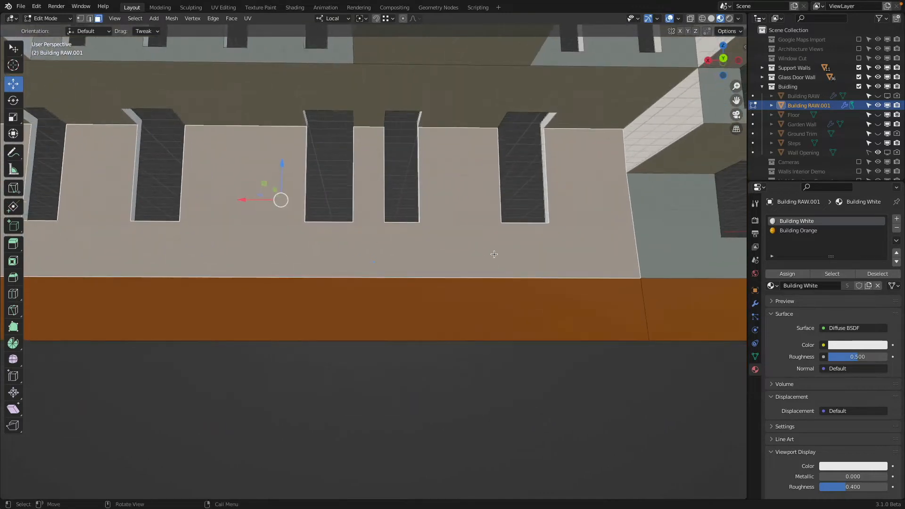
{"action": "scroll", "coordinate": [494, 254], "scroll_direction": "down", "scroll_amount": 2}
{"action": "middle_click_drag", "start_coordinate": [585, 233], "coordinate": [578, 226]}
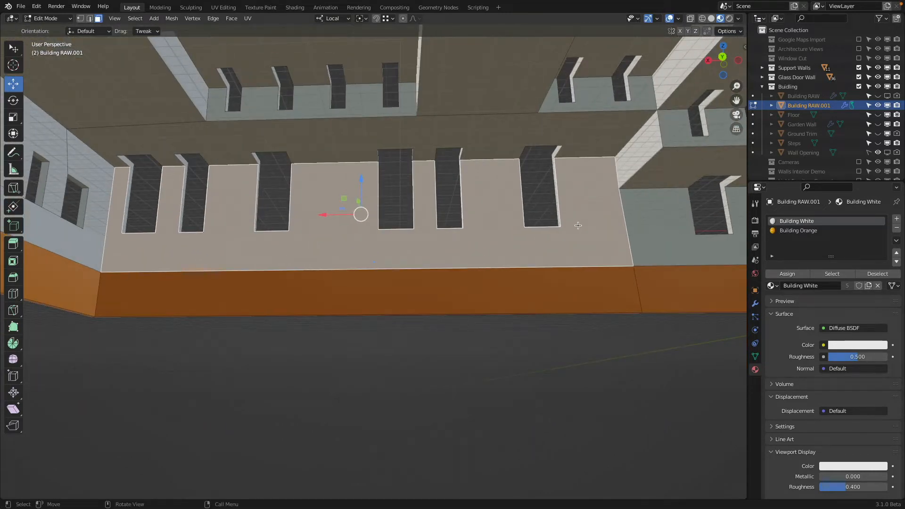
Step: Try to knife a straight line constrained to X across the selected wall at window height in perspective view
{"action": "key", "text": "k"}
{"action": "left_click", "coordinate": [622, 206]}
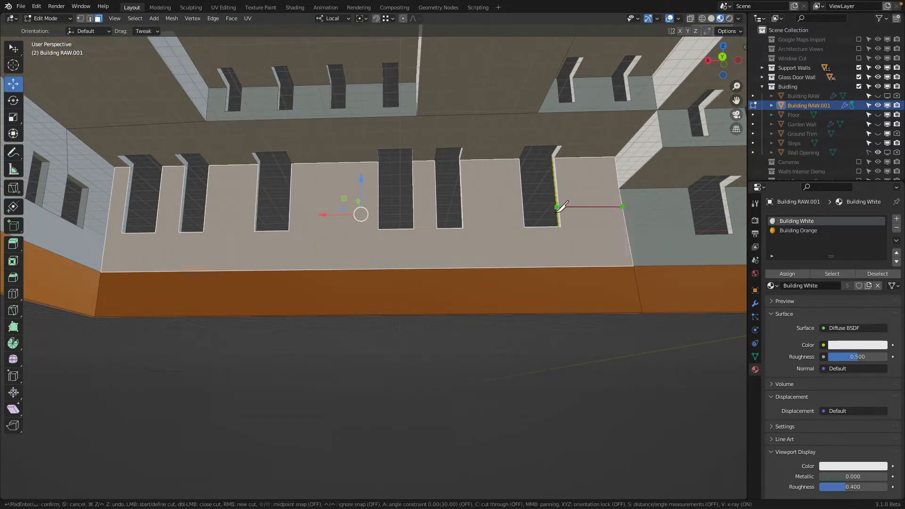
{"action": "key", "text": "x"}
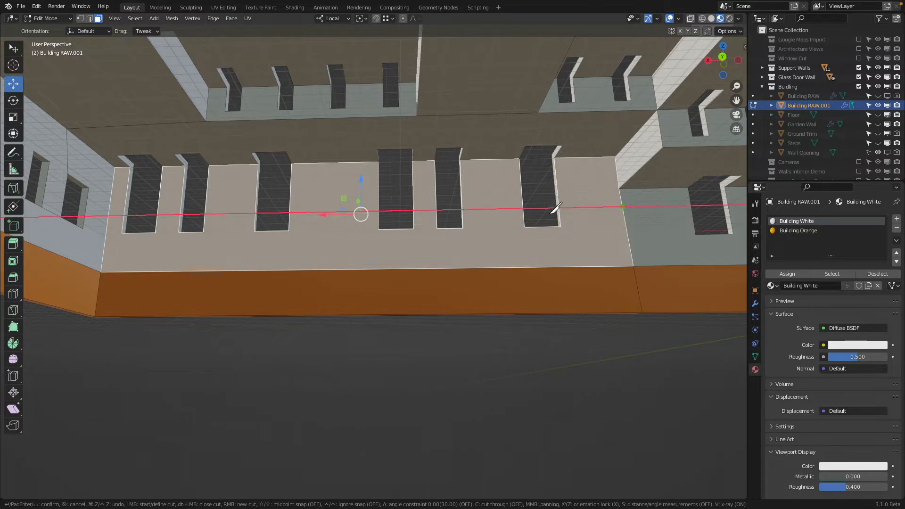
{"action": "left_click", "coordinate": [109, 216]}
{"action": "key", "text": "Return"}
Step: Examine how the new cut affects the wall and the window reveals, using Solid shading
{"action": "middle_click_drag", "start_coordinate": [423, 230], "coordinate": [488, 228]}
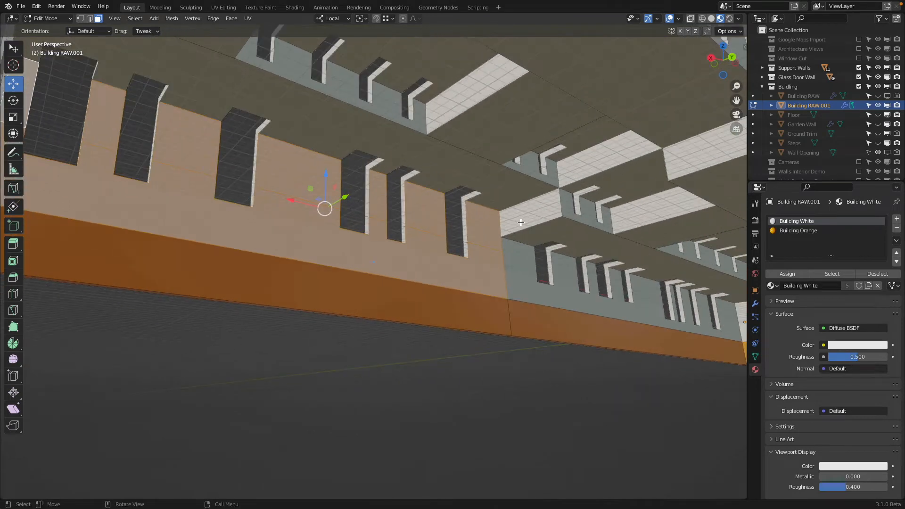
{"action": "scroll", "coordinate": [500, 227], "scroll_direction": "up", "scroll_amount": 3}
{"action": "left_click", "coordinate": [551, 215]}
{"action": "left_click", "coordinate": [546, 245]}
{"action": "middle_click_drag", "start_coordinate": [545, 249], "coordinate": [544, 284]}
{"action": "left_click", "coordinate": [521, 114]}
{"action": "mouse_move", "coordinate": [519, 140]}
{"action": "middle_mouse_down"}
{"action": "mouse_move", "coordinate": [433, 147]}
{"action": "mouse_move", "coordinate": [479, 180]}
{"action": "mouse_move", "coordinate": [388, 177]}
{"action": "mouse_move", "coordinate": [348, 139]}
{"action": "middle_mouse_up"}
{"action": "key", "text": "z"}
{"action": "key", "text": "z"}
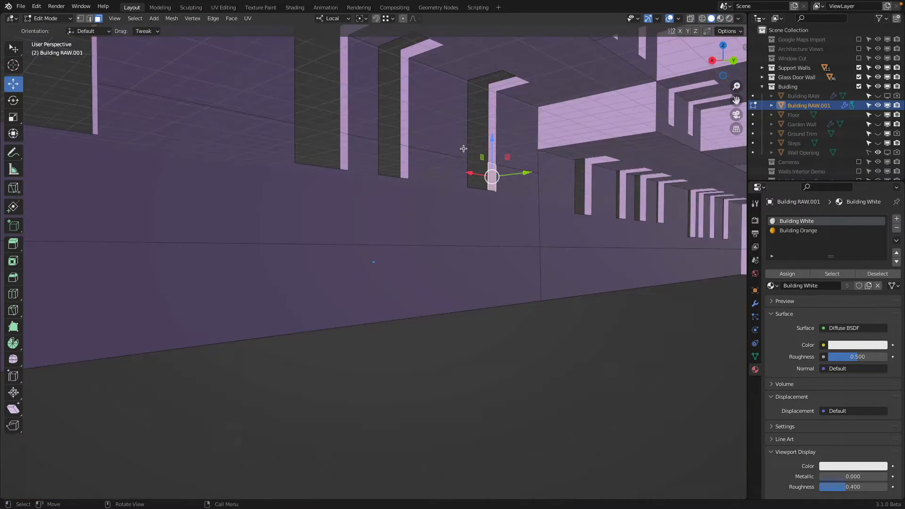
{"action": "middle_click_drag", "start_coordinate": [403, 153], "coordinate": [294, 165]}
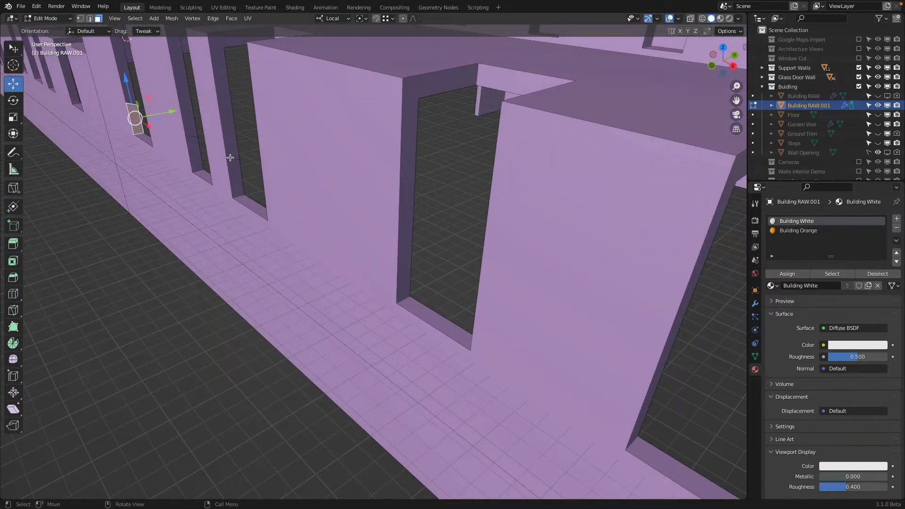
Step: Undo the face selections and the knife cut, back to the uncut windowed wall face being selected
{"action": "key", "text": "ctrl+z"}
{"action": "key", "text": "ctrl+z"}
{"action": "key", "text": "ctrl+z"}
{"action": "key", "text": "ctrl+z"}
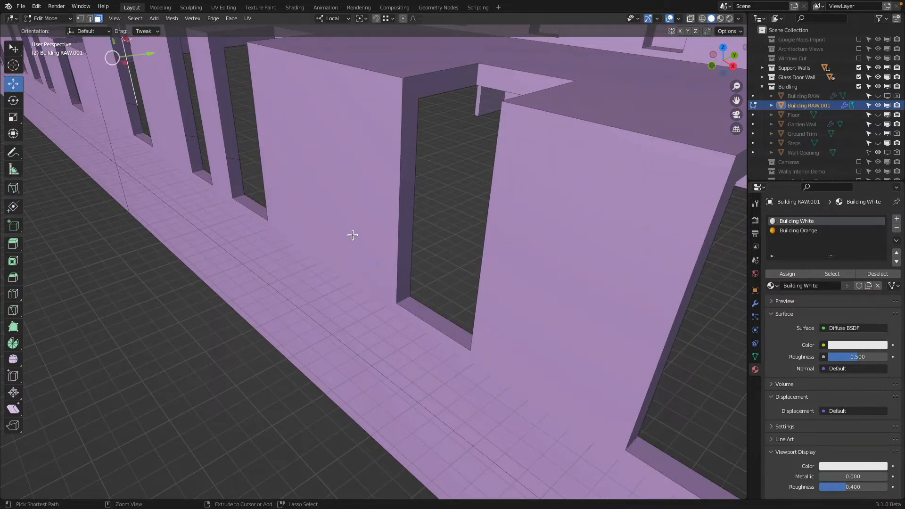
{"action": "middle_click_drag", "start_coordinate": [493, 261], "coordinate": [428, 228]}
{"action": "key", "text": "ctrl+z"}
{"action": "key", "text": "ctrl+z"}
{"action": "key", "text": "ctrl+z"}
{"action": "key", "text": "ctrl+z"}
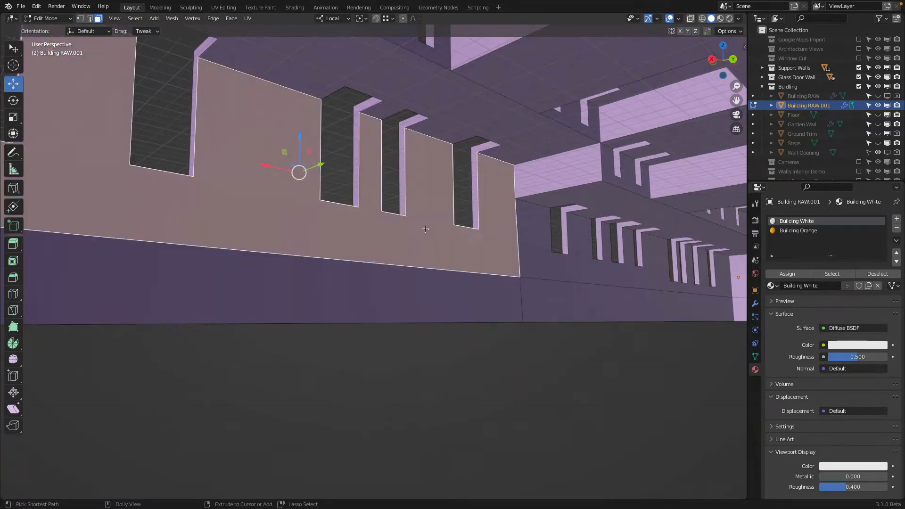
{"action": "key", "text": "ctrl+z"}
{"action": "key", "text": "ctrl+shift+z"}
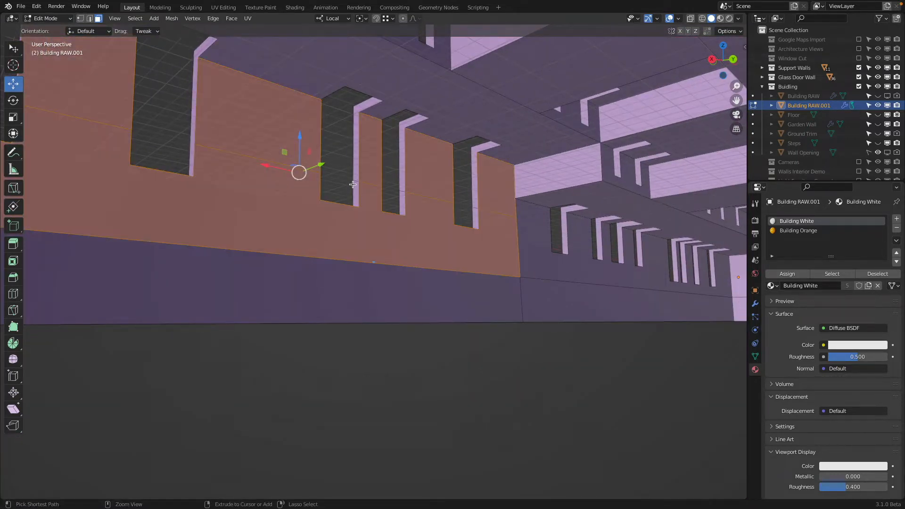
{"action": "key", "text": "ctrl+z"}
Step: Isolate the selected windowed wall face by hiding all unselected faces, and view it from the back
{"action": "middle_click_drag", "start_coordinate": [407, 220], "coordinate": [397, 215]}
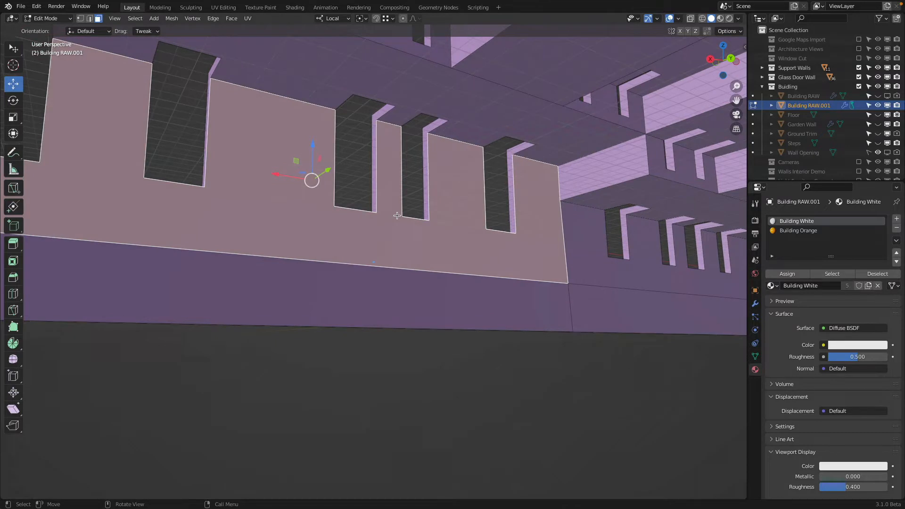
{"action": "key", "text": "h"}
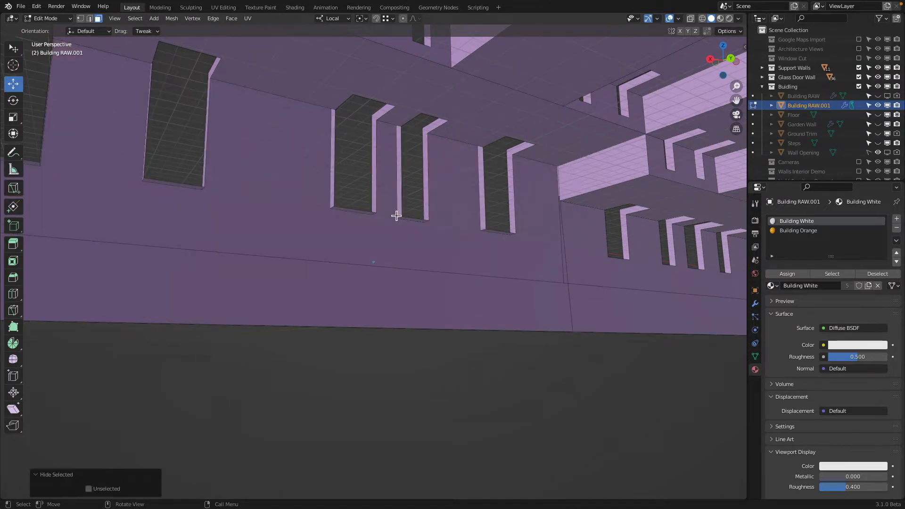
{"action": "key", "text": "alt+h"}
{"action": "key", "text": "shift+h"}
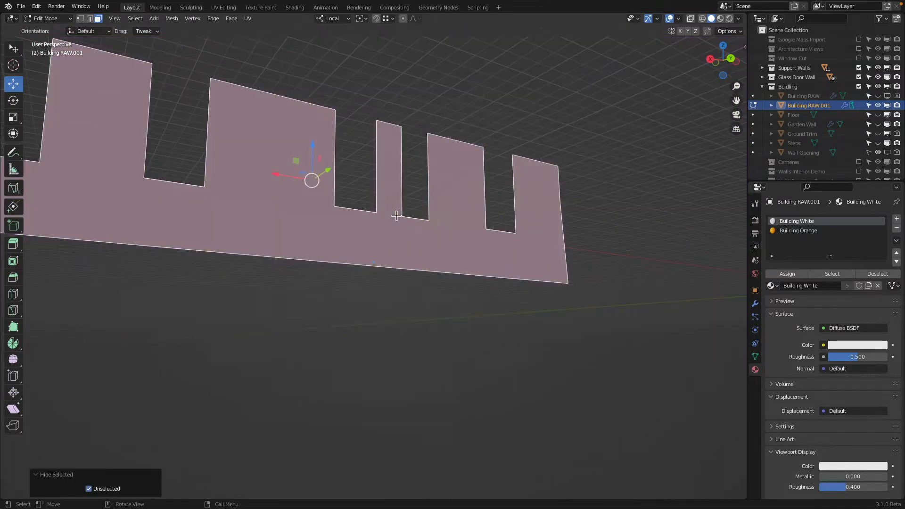
{"action": "scroll", "coordinate": [396, 215], "scroll_direction": "down", "scroll_amount": 3}
{"action": "left_click", "coordinate": [730, 58]}
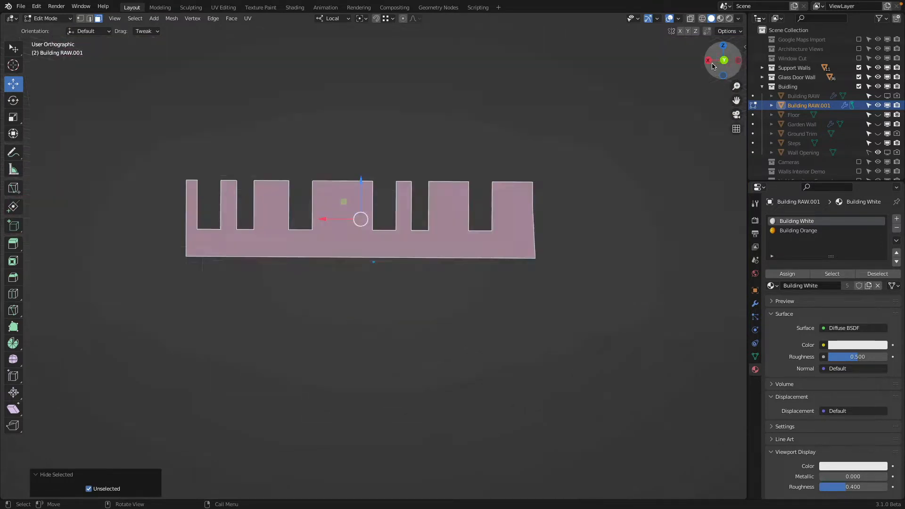
{"action": "scroll", "coordinate": [546, 239], "scroll_direction": "up", "scroll_amount": 2}
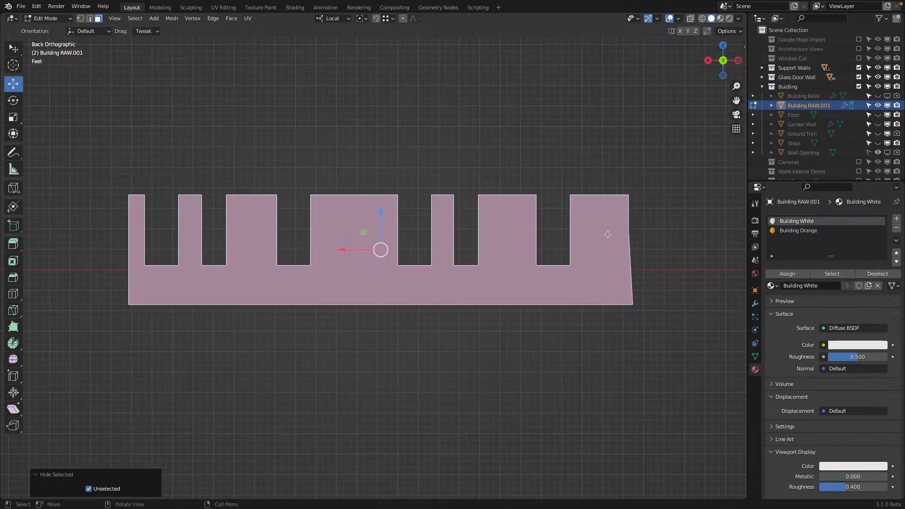
Step: Knife a straight horizontal line constrained to X across the isolated wall, just above the window sills
{"action": "key", "text": "k"}
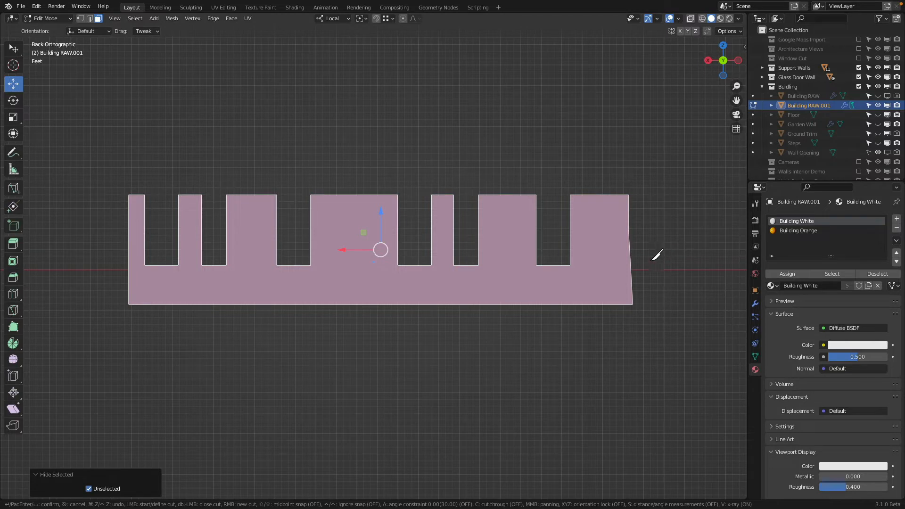
{"action": "left_click", "coordinate": [655, 247]}
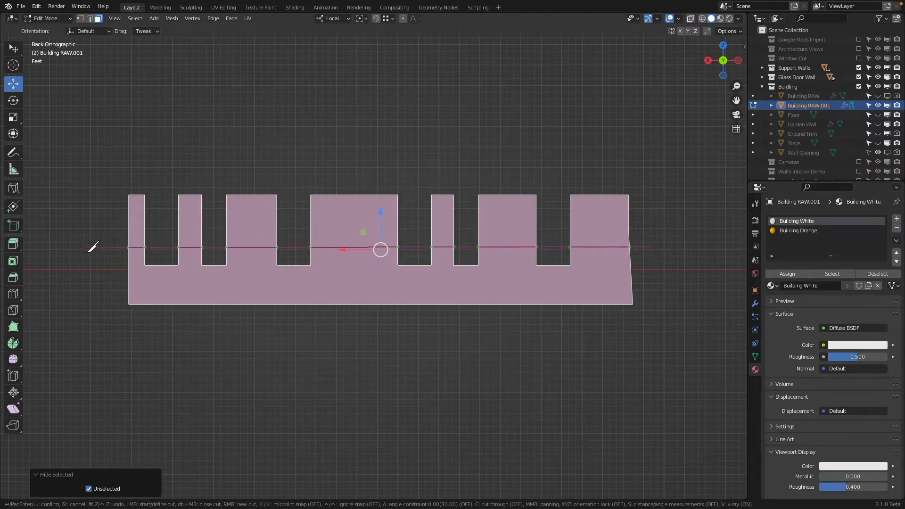
{"action": "key", "text": "x"}
{"action": "key", "text": "Return"}
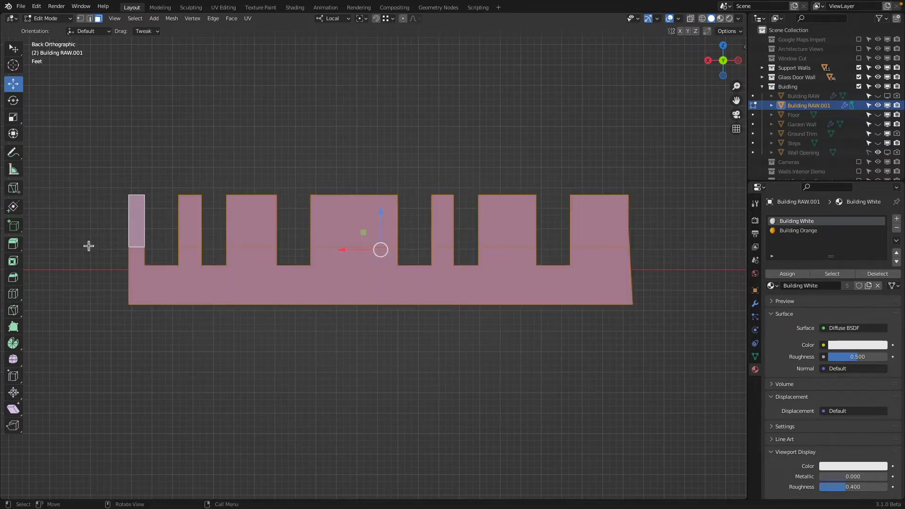
Step: Reveal the hidden building faces, clear the selection, and check the window reveals beside the new cut
{"action": "middle_click_drag", "start_coordinate": [89, 245], "coordinate": [343, 282]}
{"action": "key", "text": "alt+h"}
{"action": "scroll", "coordinate": [344, 282], "scroll_direction": "up", "scroll_amount": 2}
{"action": "key", "text": "alt+a"}
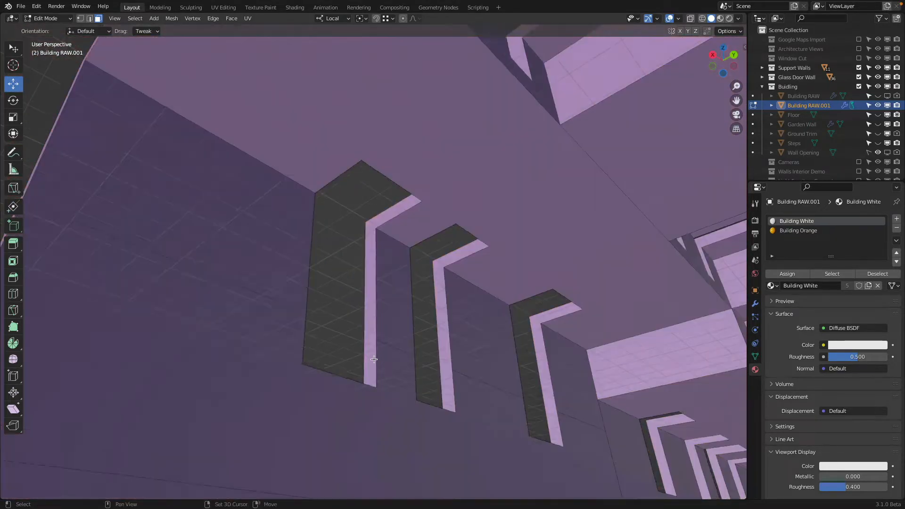
{"action": "middle_click_drag", "start_coordinate": [370, 356], "coordinate": [367, 314]}
{"action": "left_click", "coordinate": [377, 323]}
{"action": "left_click", "coordinate": [452, 363]}
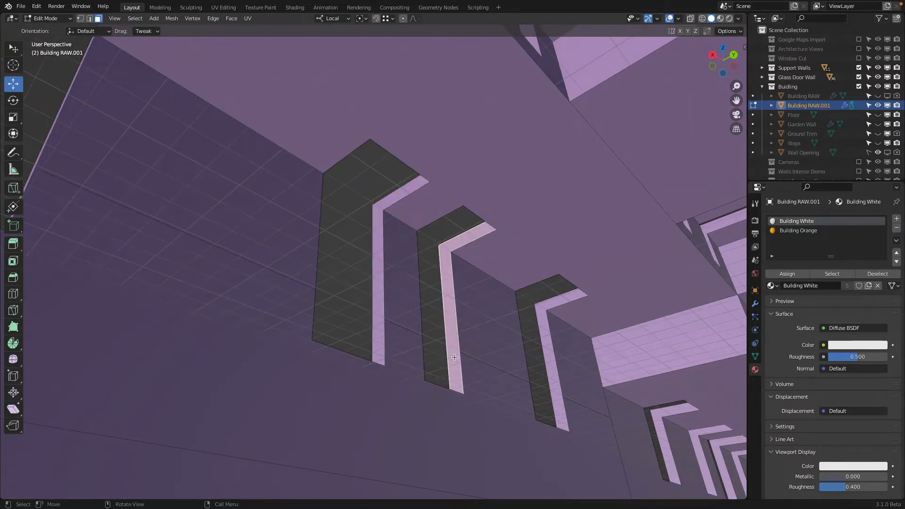
Step: Assign Building Orange to the windowed wall face below the new cut and display it in Material Preview
{"action": "scroll", "coordinate": [502, 398], "scroll_direction": "down", "scroll_amount": 3}
{"action": "middle_click_drag", "start_coordinate": [519, 334], "coordinate": [556, 311]}
{"action": "left_click", "coordinate": [565, 323]}
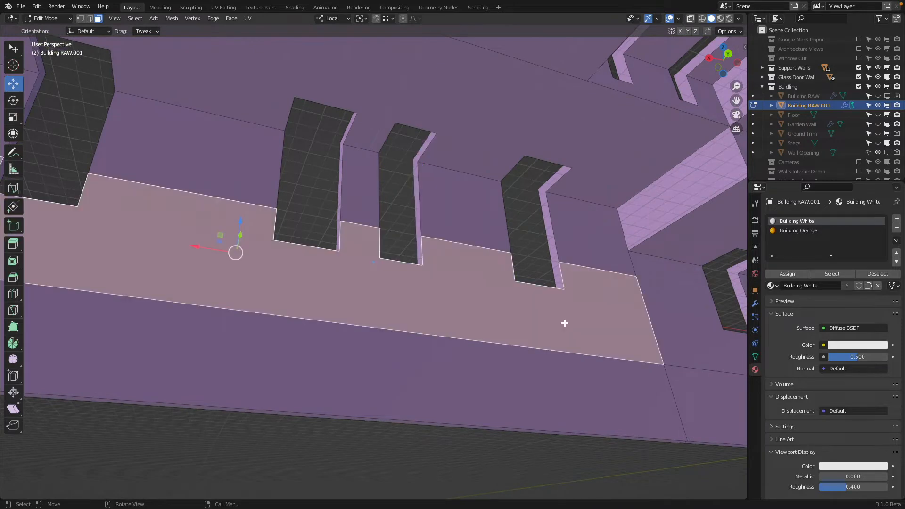
{"action": "left_click", "coordinate": [798, 230]}
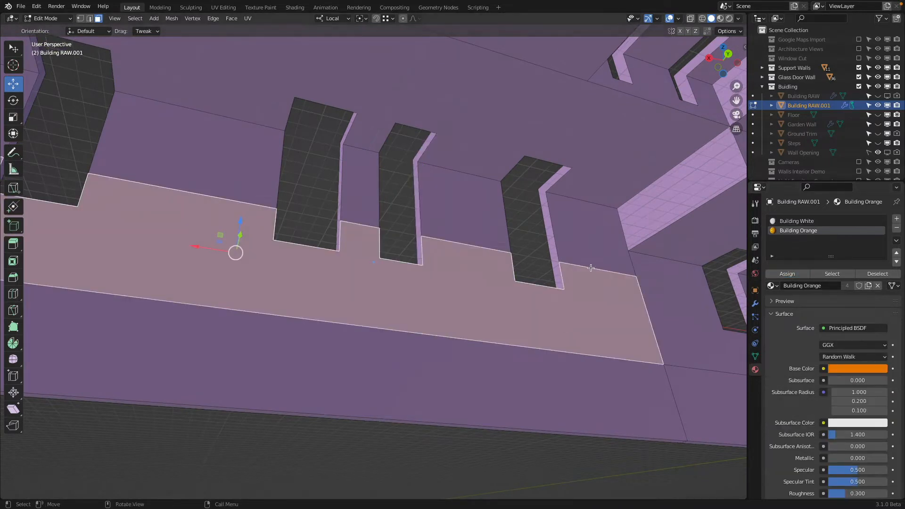
{"action": "left_click", "coordinate": [720, 19]}
Step: Show the Floor object and view the orange windowed wall up close through the camera
{"action": "mouse_move", "coordinate": [587, 238]}
{"action": "middle_mouse_down"}
{"action": "mouse_move", "coordinate": [610, 321]}
{"action": "mouse_move", "coordinate": [592, 331]}
{"action": "mouse_move", "coordinate": [460, 309]}
{"action": "mouse_move", "coordinate": [585, 304]}
{"action": "middle_mouse_up"}
{"action": "key", "text": "KP_0"}
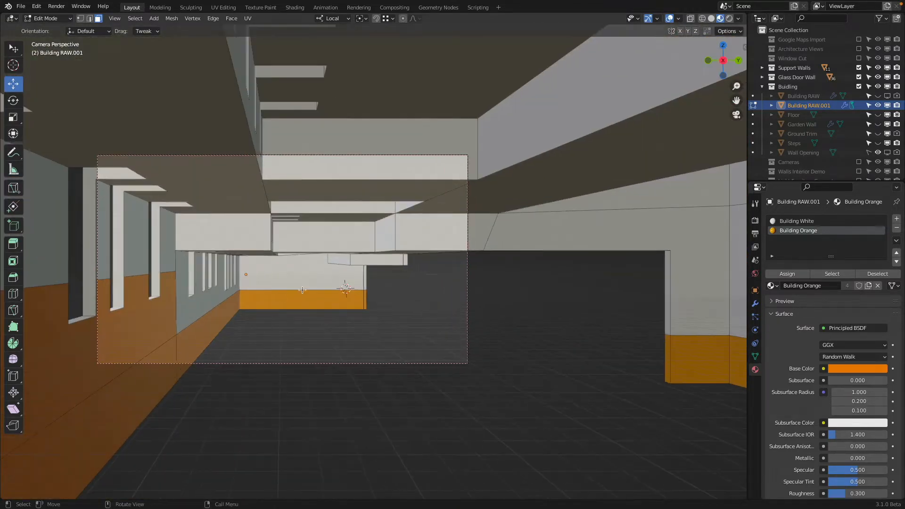
{"action": "left_click", "coordinate": [878, 115]}
{"action": "middle_click_drag", "start_coordinate": [126, 294], "coordinate": [258, 246], "text": "shift"}
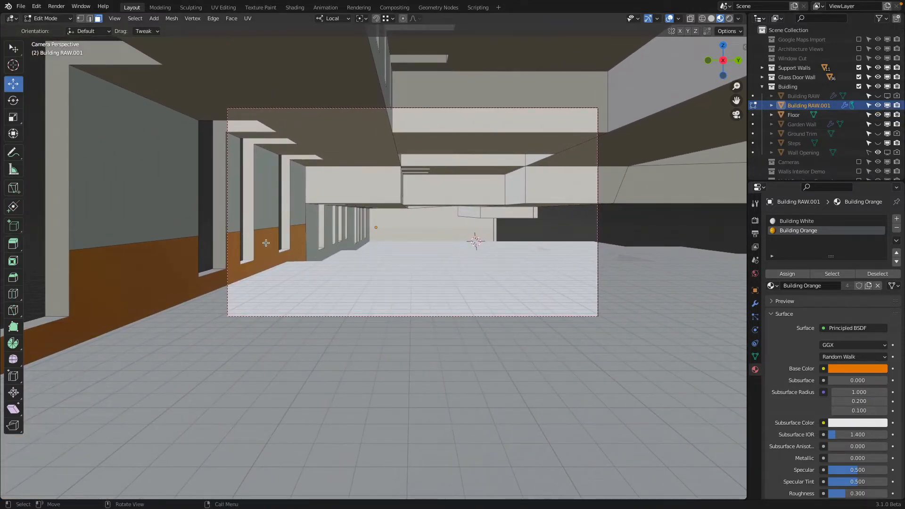
{"action": "scroll", "coordinate": [250, 252], "scroll_direction": "up", "scroll_amount": 4}
{"action": "middle_click_drag", "start_coordinate": [253, 248], "coordinate": [536, 249], "text": "shift"}
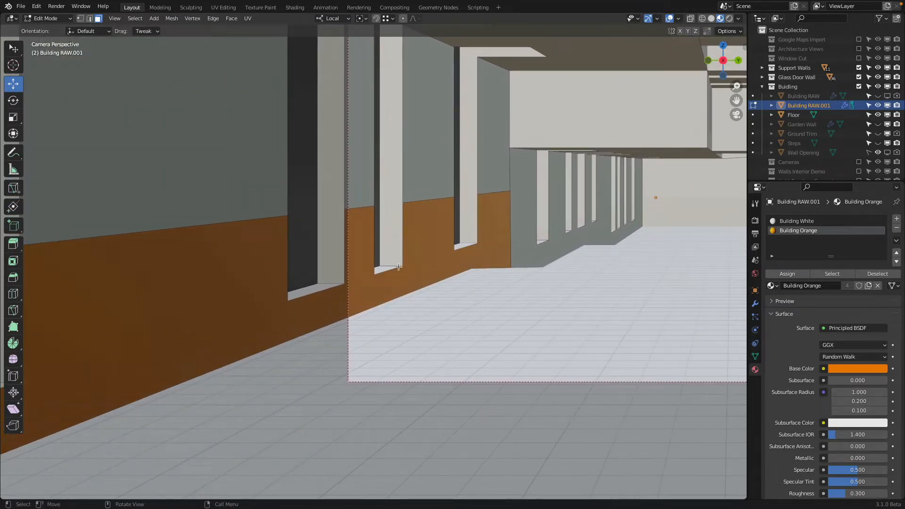
Step: Measure the height of the orange wall section between two windows, from its upper edge to the floor
{"action": "left_click", "coordinate": [13, 169]}
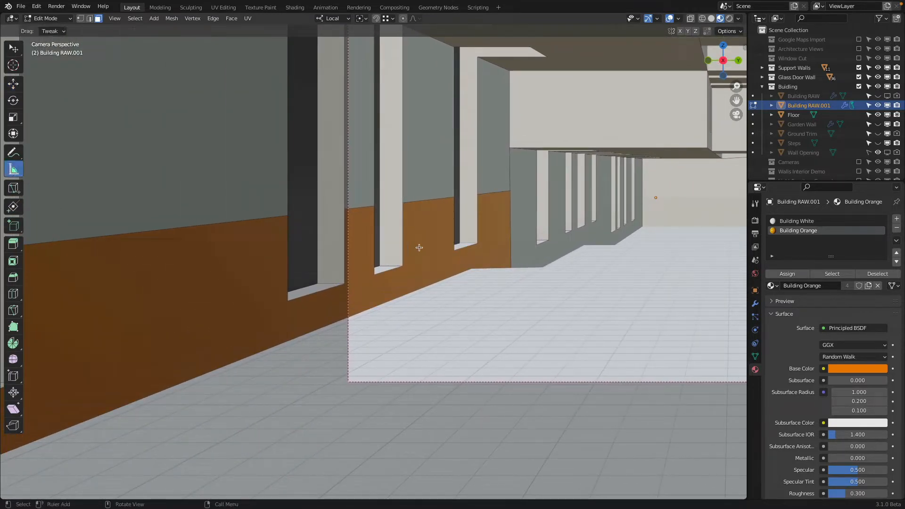
{"action": "mouse_move", "coordinate": [405, 203]}
{"action": "left_mouse_down"}
{"action": "mouse_move", "coordinate": [429, 230]}
{"action": "mouse_move", "coordinate": [417, 272]}
{"action": "mouse_move", "coordinate": [418, 207]}
{"action": "mouse_move", "coordinate": [419, 288]}
{"action": "mouse_move", "coordinate": [436, 276]}
{"action": "mouse_move", "coordinate": [406, 206]}
{"action": "mouse_move", "coordinate": [415, 202]}
{"action": "left_mouse_up"}
{"action": "left_click_drag", "start_coordinate": [441, 267], "coordinate": [418, 296]}
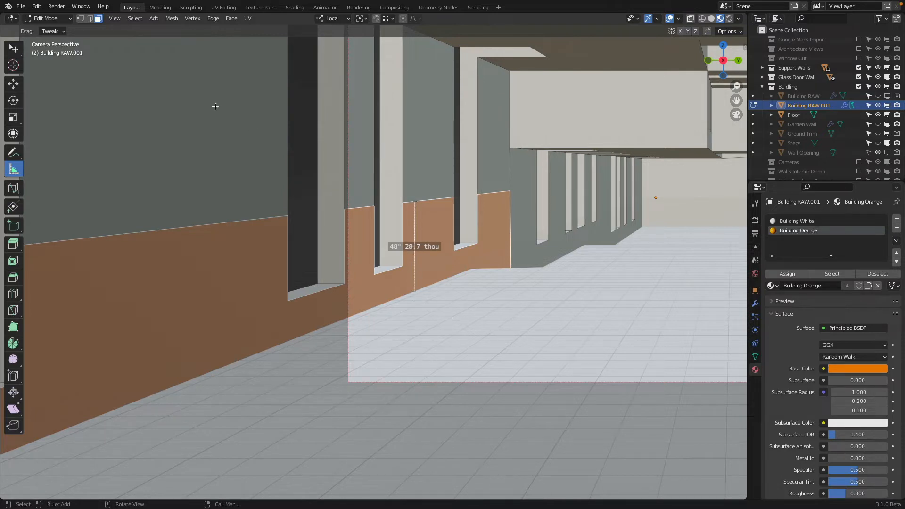
Step: Select the upper edges of the orange wall section and lower them about 48 inches along Z to floor level
{"action": "left_click", "coordinate": [89, 19]}
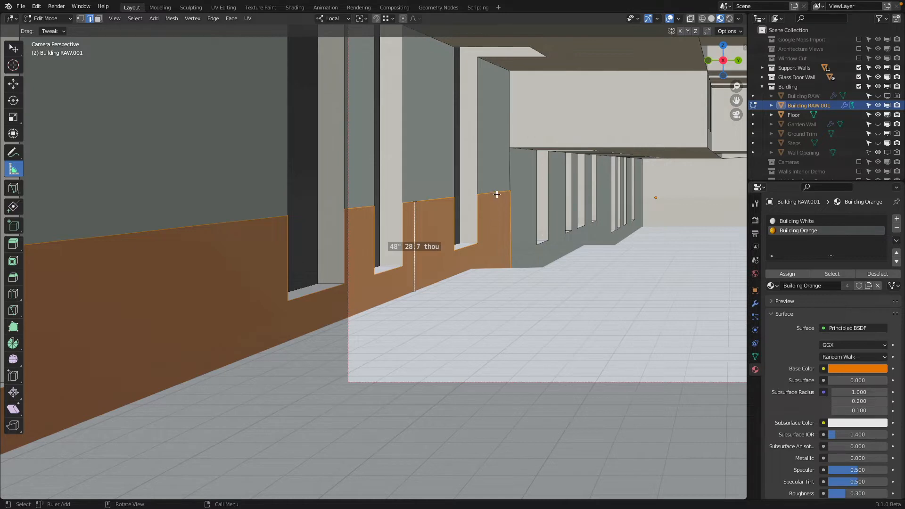
{"action": "key", "text": "alt+a"}
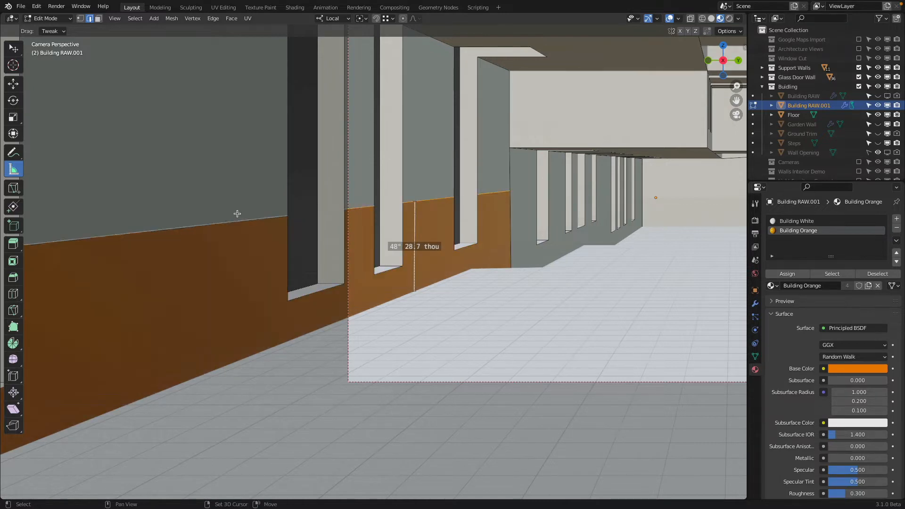
{"action": "middle_click_drag", "start_coordinate": [239, 212], "coordinate": [384, 250]}
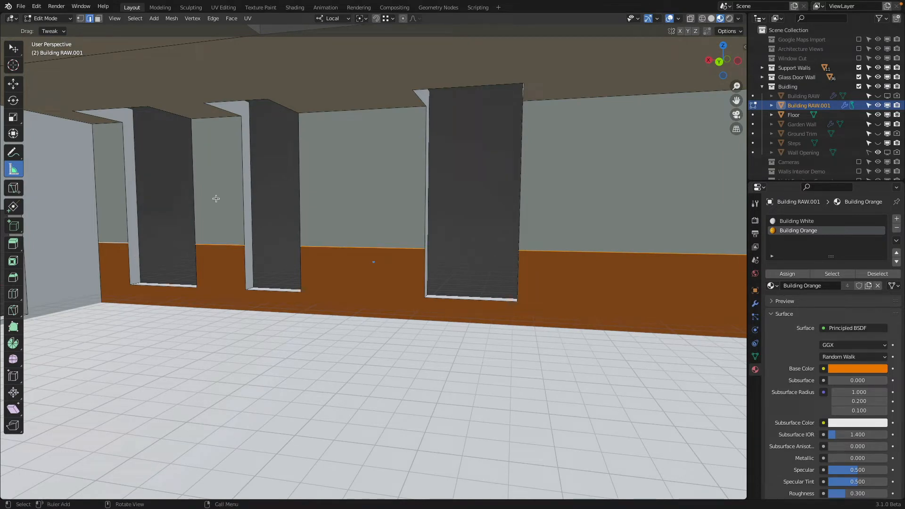
{"action": "key", "text": "g"}
{"action": "key", "text": "z"}
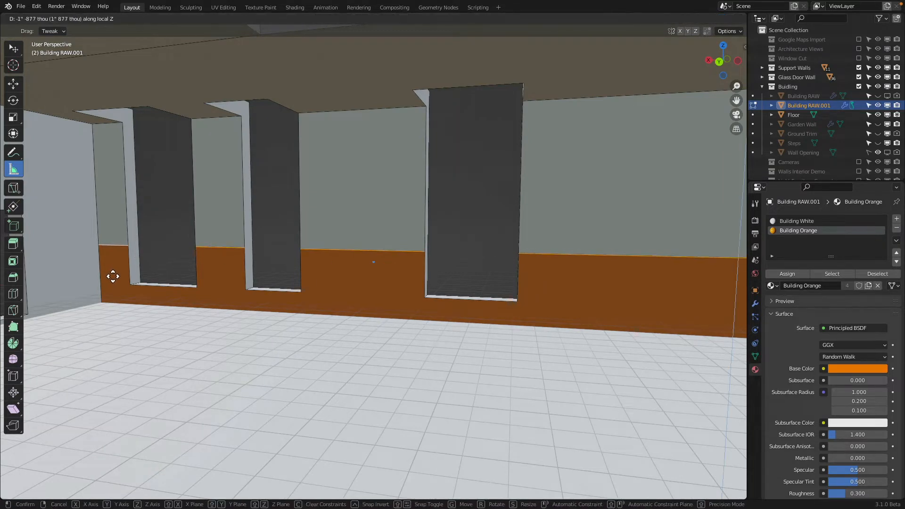
{"action": "left_click", "coordinate": [107, 355]}
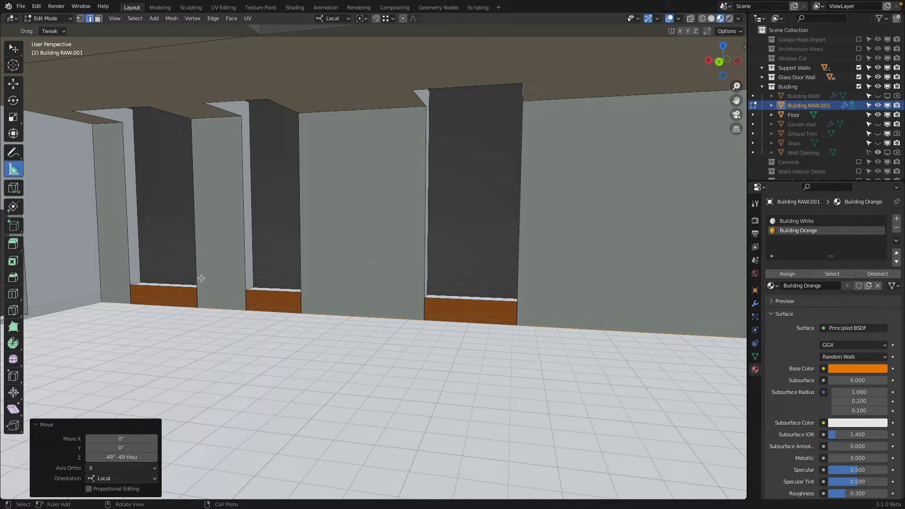
Step: Raise the upper edges of the orange wall section along Z by exactly 1 m from the floor
{"action": "key", "text": "g"}
{"action": "key", "text": "z"}
{"action": "left_click", "coordinate": [147, 206]}
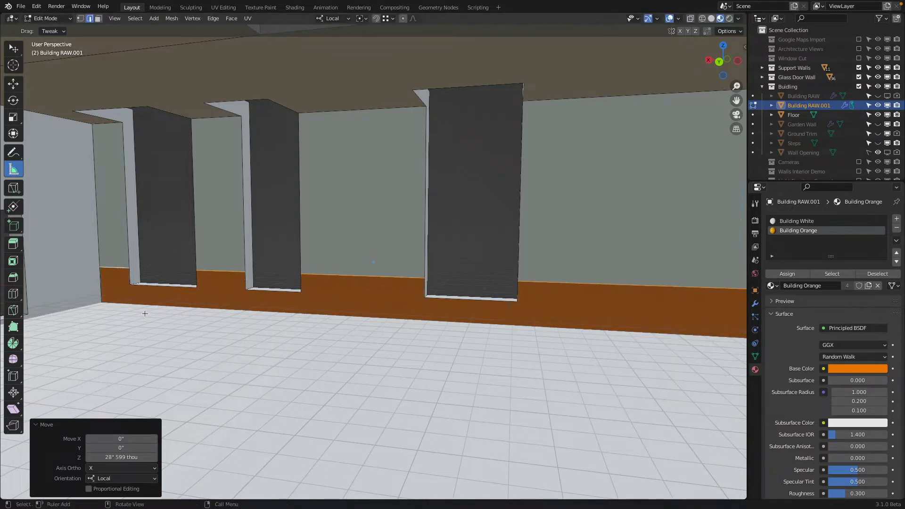
{"action": "left_click", "coordinate": [123, 457]}
{"action": "type", "text": "1m"}
{"action": "key", "text": "Return"}
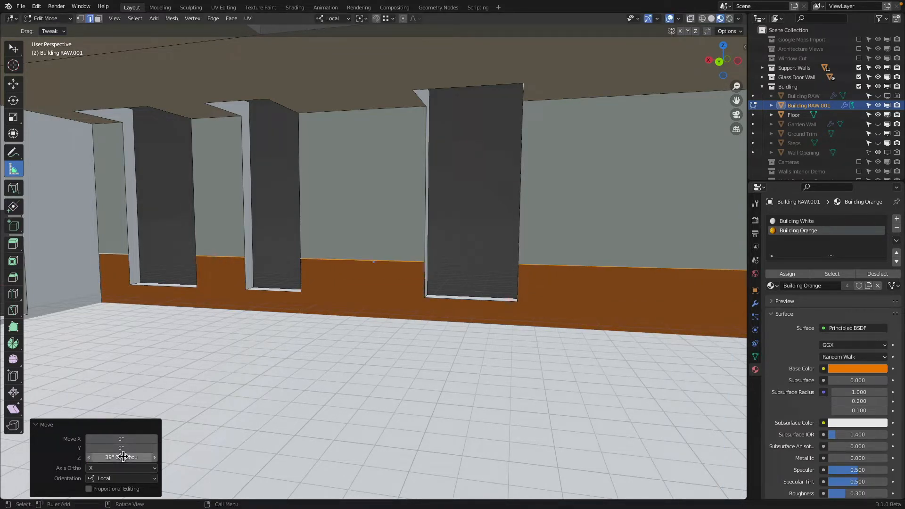
Step: Isolate the long windowed wall face beside the orange one by hiding all other building faces and the Floor object
{"action": "middle_click_drag", "start_coordinate": [415, 293], "coordinate": [407, 257], "text": "shift"}
{"action": "middle_click_drag", "start_coordinate": [353, 241], "coordinate": [300, 237]}
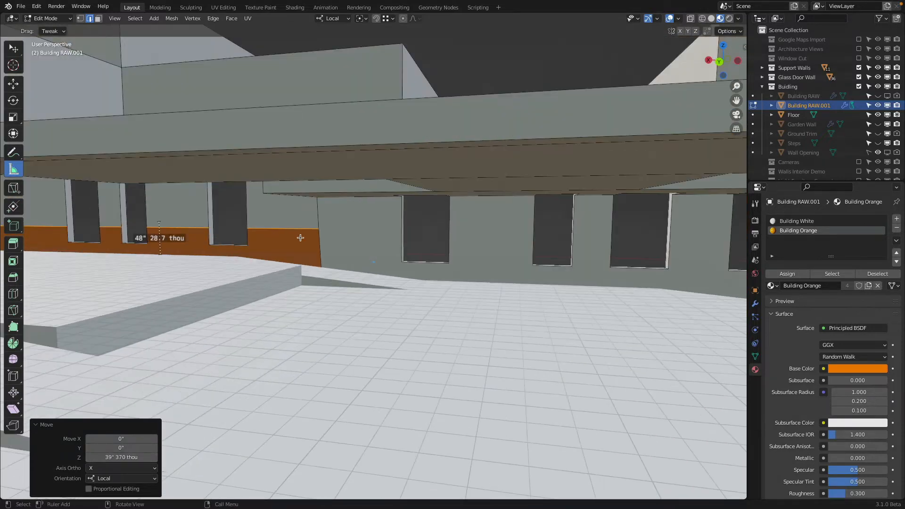
{"action": "left_click", "coordinate": [374, 245]}
{"action": "left_click", "coordinate": [98, 19]}
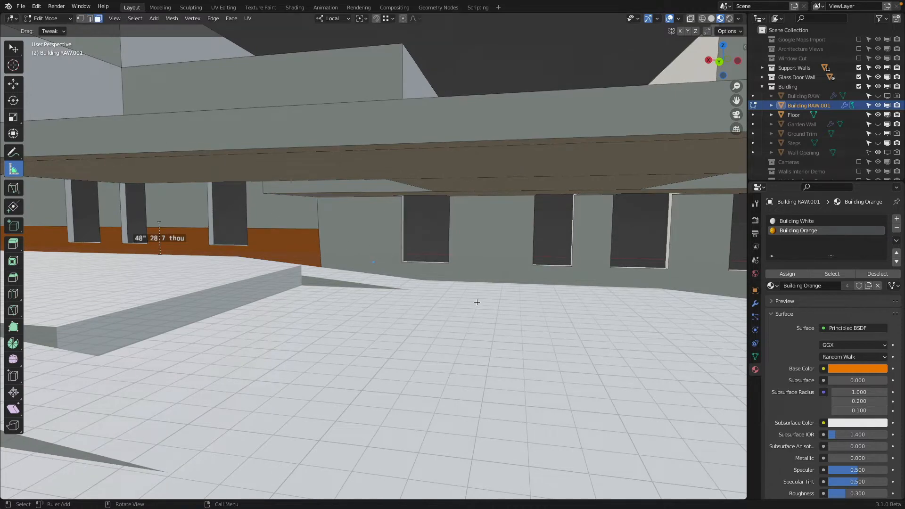
{"action": "middle_click_drag", "start_coordinate": [479, 302], "coordinate": [567, 350]}
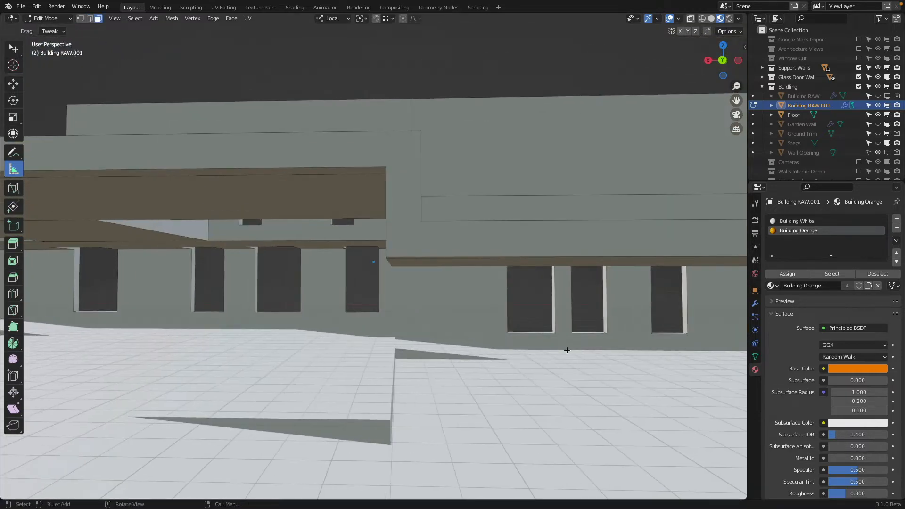
{"action": "left_click", "coordinate": [401, 324]}
{"action": "middle_click_drag", "start_coordinate": [401, 324], "coordinate": [456, 313]}
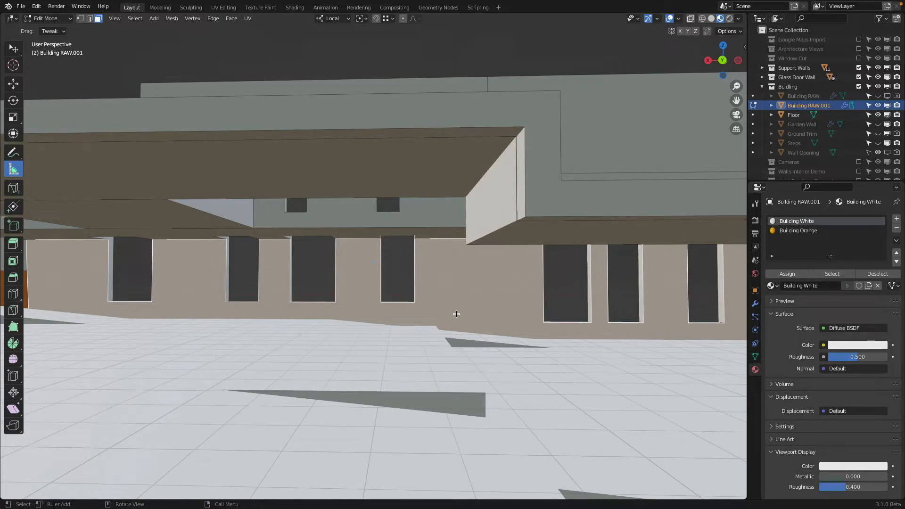
{"action": "key", "text": "shift+h"}
{"action": "scroll", "coordinate": [515, 253], "scroll_direction": "down", "scroll_amount": 2}
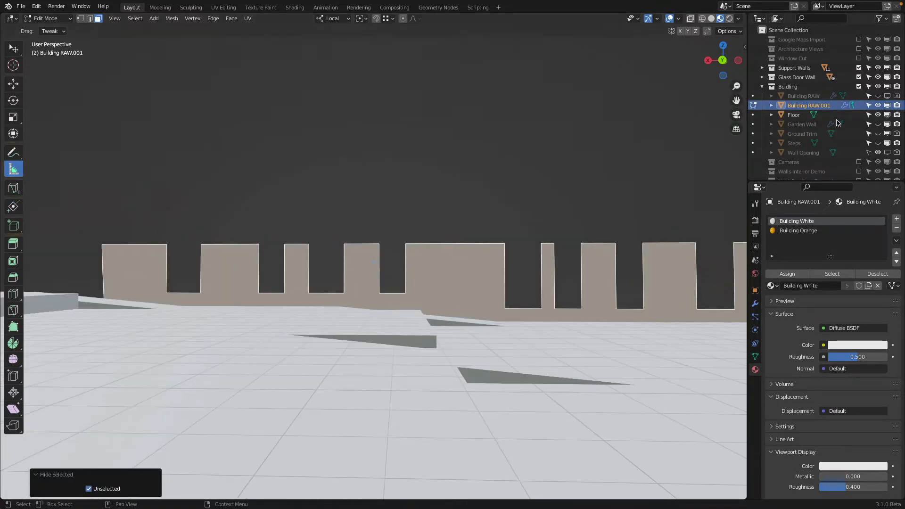
{"action": "left_click", "coordinate": [878, 115]}
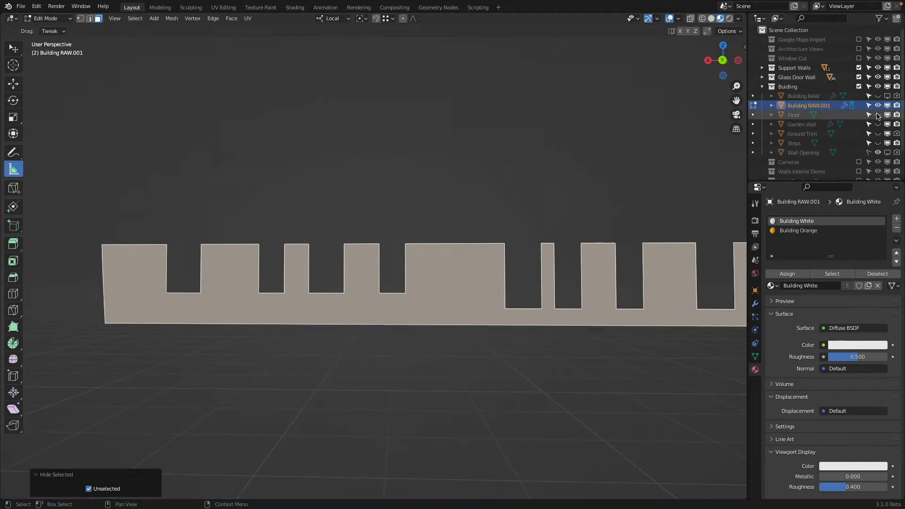
Step: Knife a straight horizontal cut across the whole isolated wall in back view, through all the piers between the window openings
{"action": "left_click", "coordinate": [722, 61]}
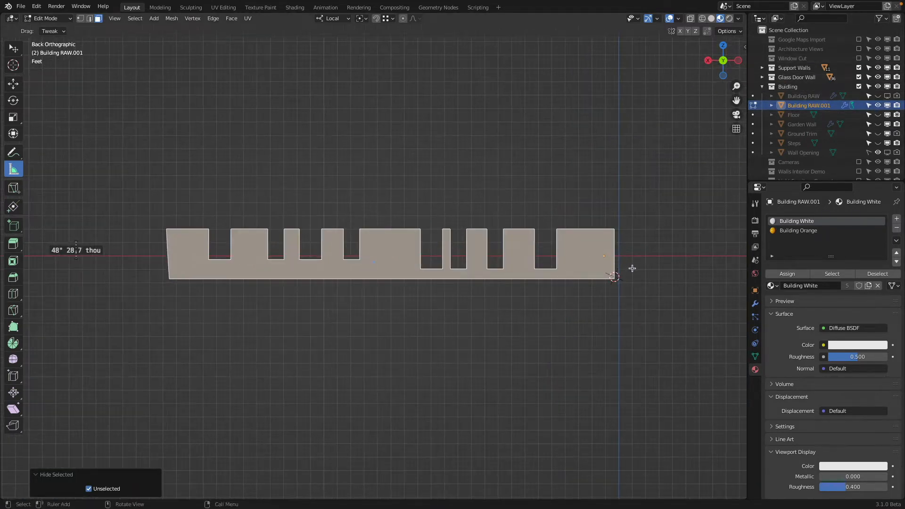
{"action": "key", "text": "k"}
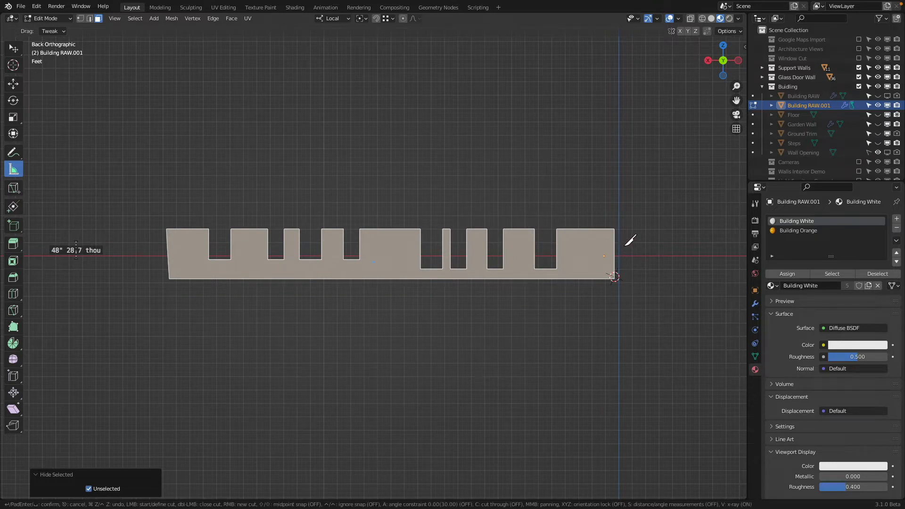
{"action": "left_click", "coordinate": [609, 241]}
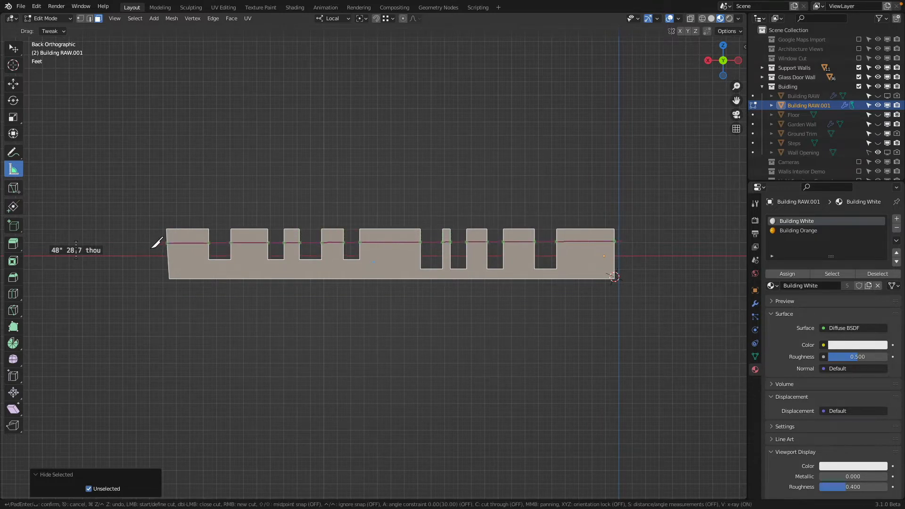
{"action": "key", "text": "x"}
{"action": "scroll", "coordinate": [206, 141], "scroll_direction": "up", "scroll_amount": 1}
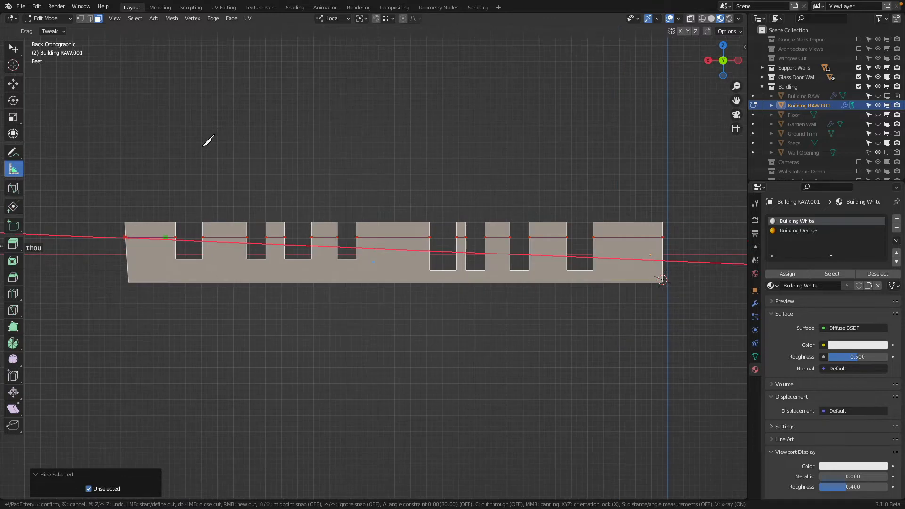
{"action": "key", "text": "Return"}
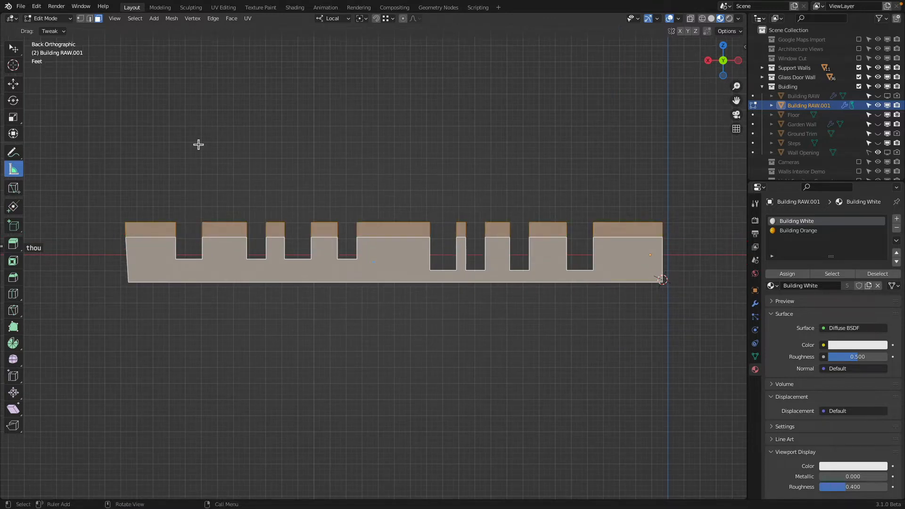
Step: Show the Floor object again and select the new cut's edges on the piers above the raised floor
{"action": "left_click", "coordinate": [90, 18]}
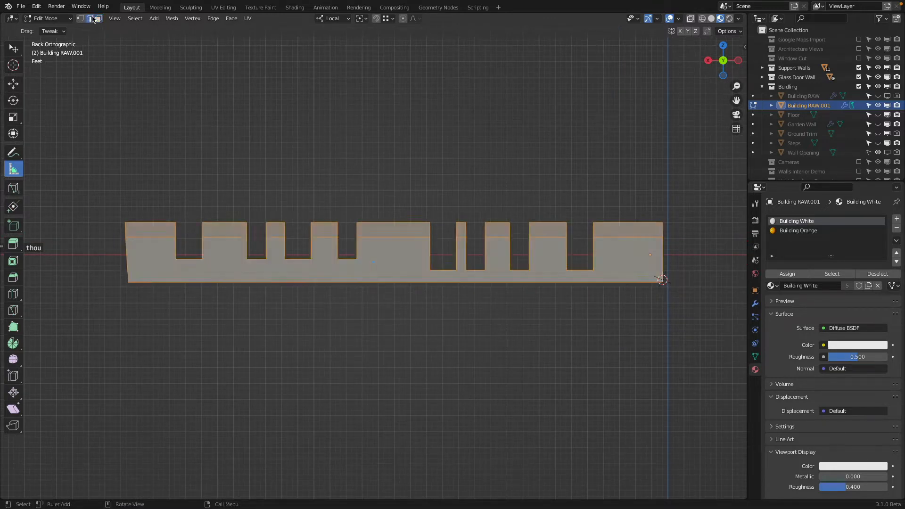
{"action": "left_click", "coordinate": [878, 116]}
{"action": "scroll", "coordinate": [226, 194], "scroll_direction": "up", "scroll_amount": 2}
{"action": "middle_click_drag", "start_coordinate": [227, 194], "coordinate": [405, 203], "text": "shift"}
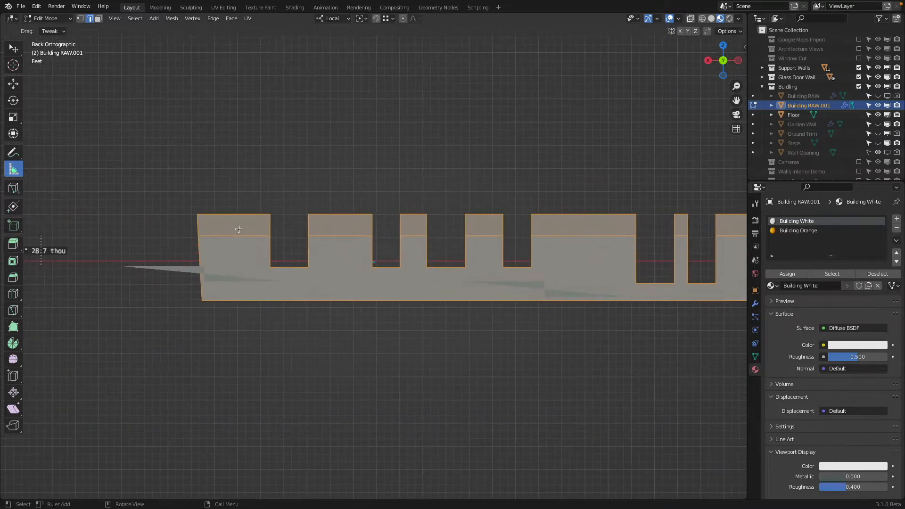
{"action": "left_click", "coordinate": [239, 231]}
{"action": "left_click", "coordinate": [320, 235], "text": "shift"}
{"action": "left_click", "coordinate": [485, 235], "text": "shift"}
{"action": "left_click", "coordinate": [589, 235], "text": "shift"}
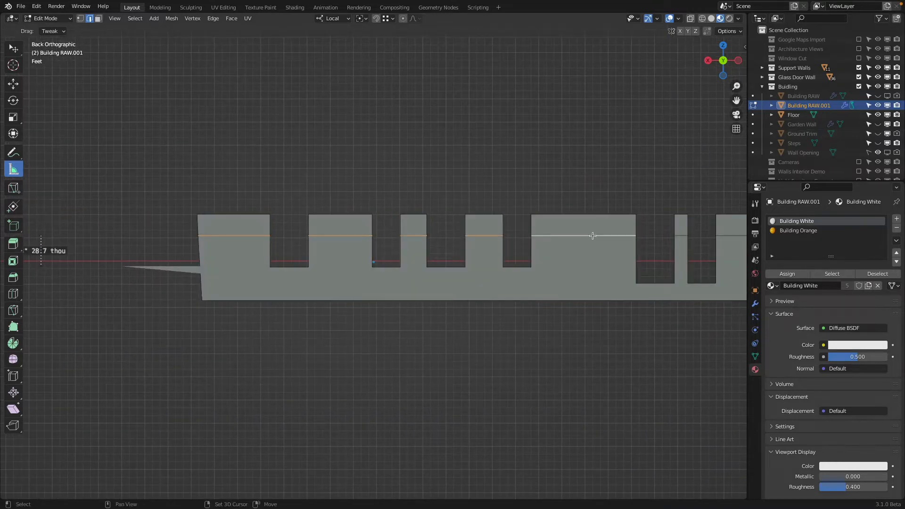
{"action": "middle_click_drag", "start_coordinate": [589, 236], "coordinate": [541, 216]}
{"action": "left_click", "coordinate": [571, 247], "text": "shift"}
{"action": "left_click", "coordinate": [631, 247], "text": "shift"}
{"action": "middle_click_drag", "start_coordinate": [631, 246], "coordinate": [373, 217]}
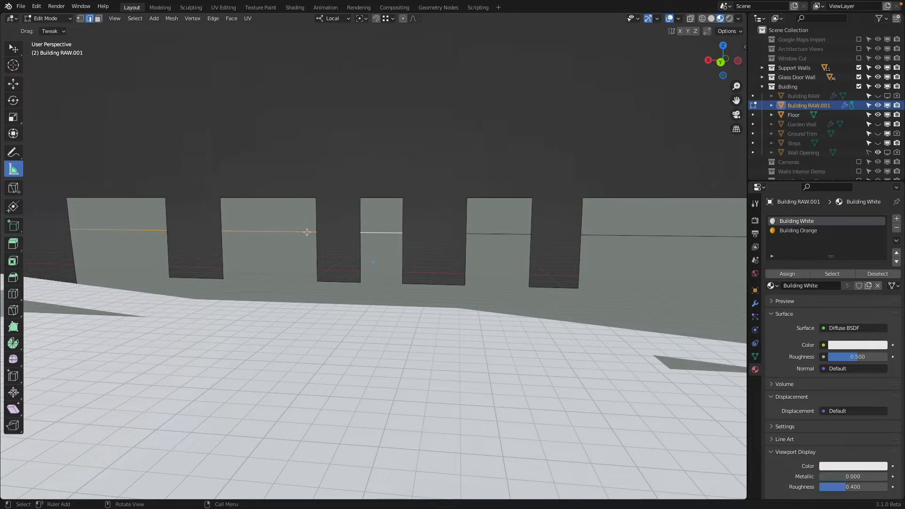
Step: Lower the cut edges of the second and third piers to floor level, and raise them 1 m along Z
{"action": "left_click", "coordinate": [146, 230], "text": "shift"}
{"action": "key", "text": "g"}
{"action": "key", "text": "z"}
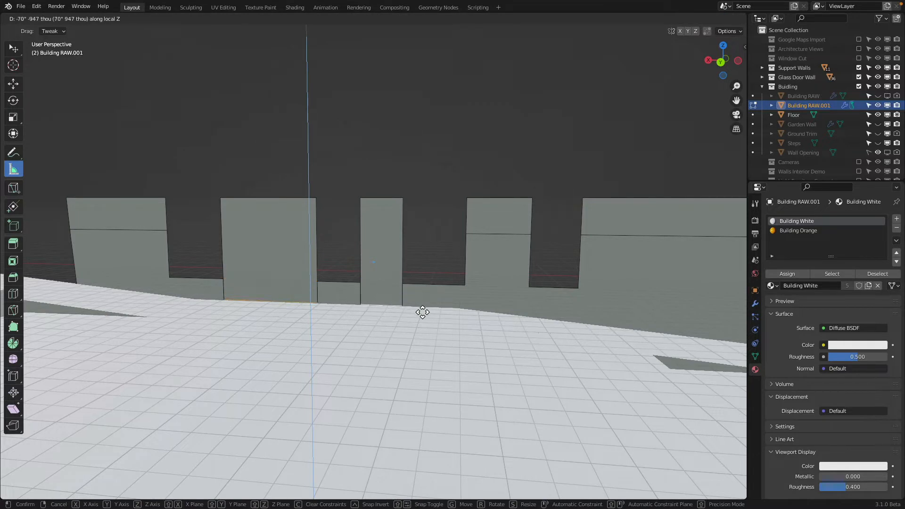
{"action": "left_click", "coordinate": [435, 282]}
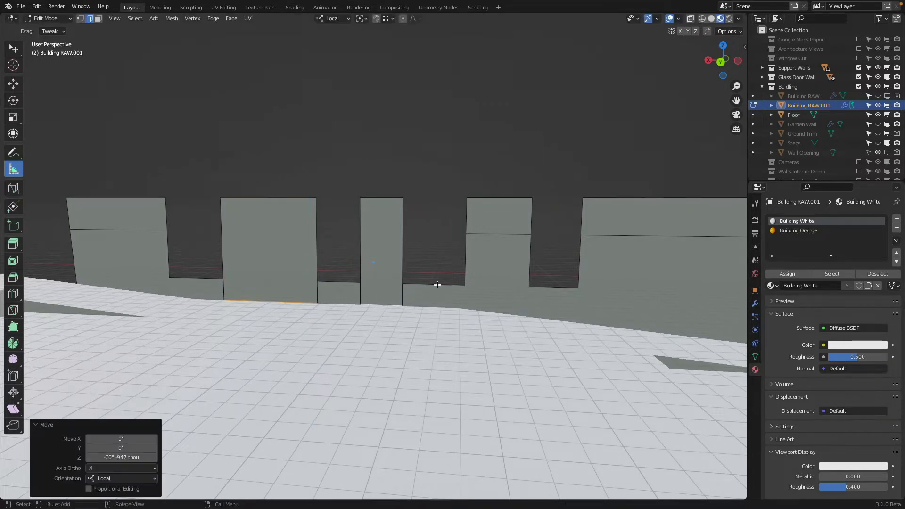
{"action": "left_click", "coordinate": [124, 457]}
{"action": "type", "text": "1m"}
{"action": "key", "text": "Return"}
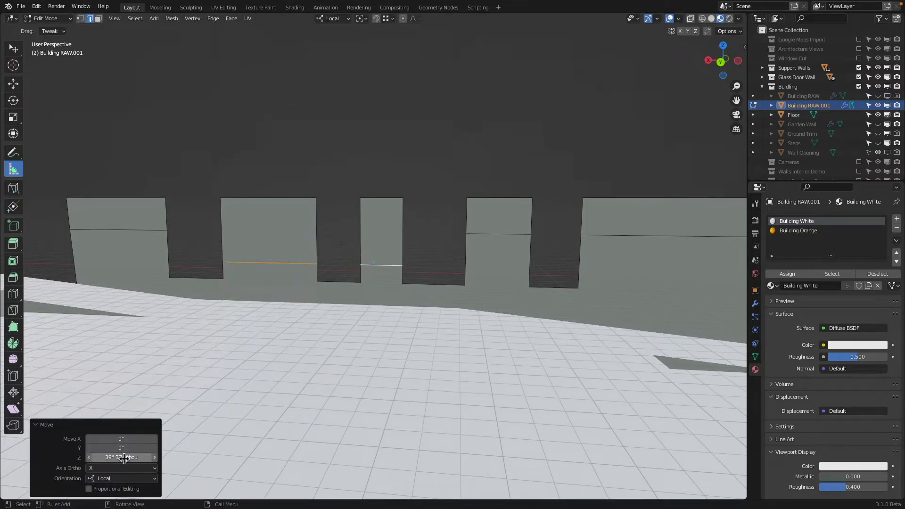
Step: Lower the fourth pier's cut edge about 31.6 inches along Z, in line with the neighbouring lowered edges
{"action": "middle_click_drag", "start_coordinate": [440, 325], "coordinate": [424, 325]}
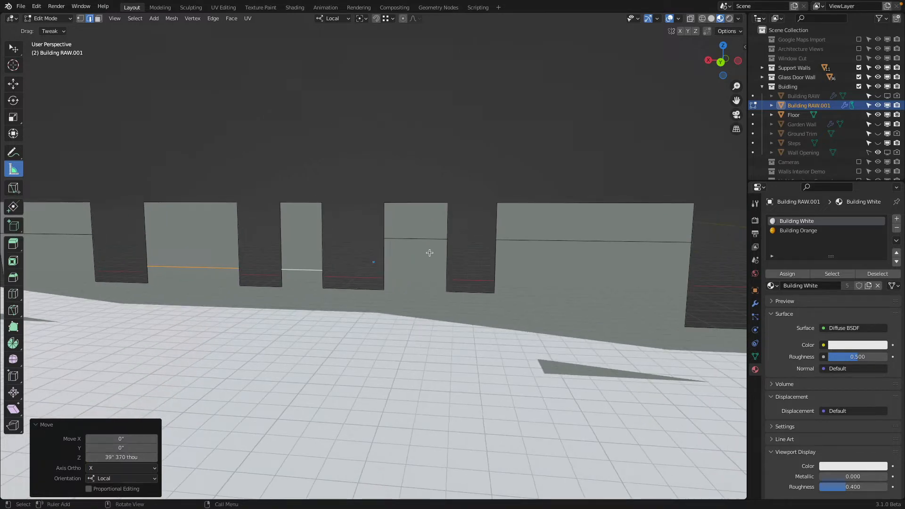
{"action": "left_click", "coordinate": [415, 239]}
{"action": "key", "text": "g"}
{"action": "key", "text": "z"}
{"action": "key", "text": "z"}
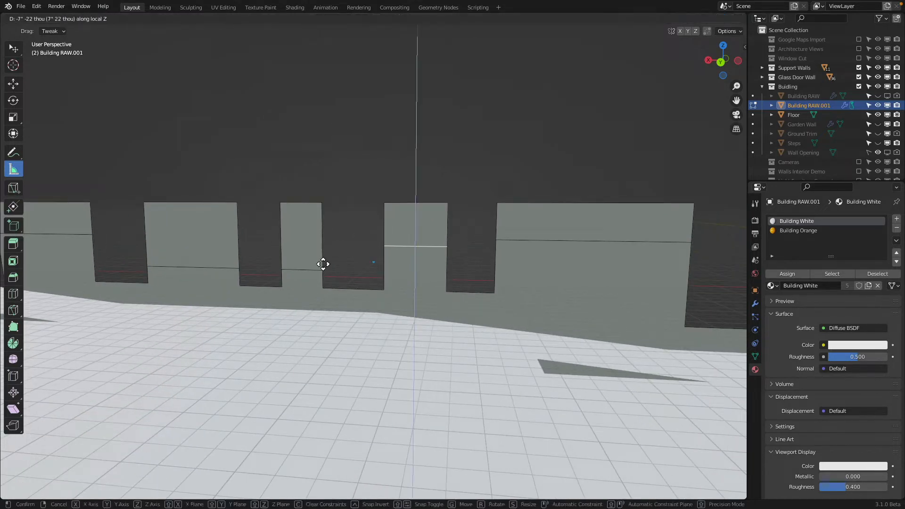
{"action": "left_click", "coordinate": [324, 275]}
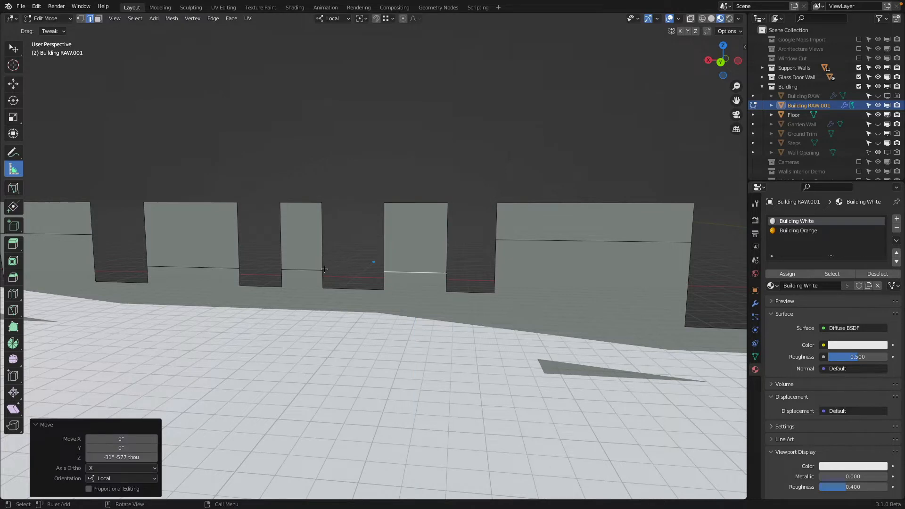
Step: Select the cut edges of the four piers on the lower floor, beyond the wide pier, and lower them along Z to floor level
{"action": "middle_click_drag", "start_coordinate": [324, 269], "coordinate": [262, 204]}
{"action": "left_click", "coordinate": [264, 212]}
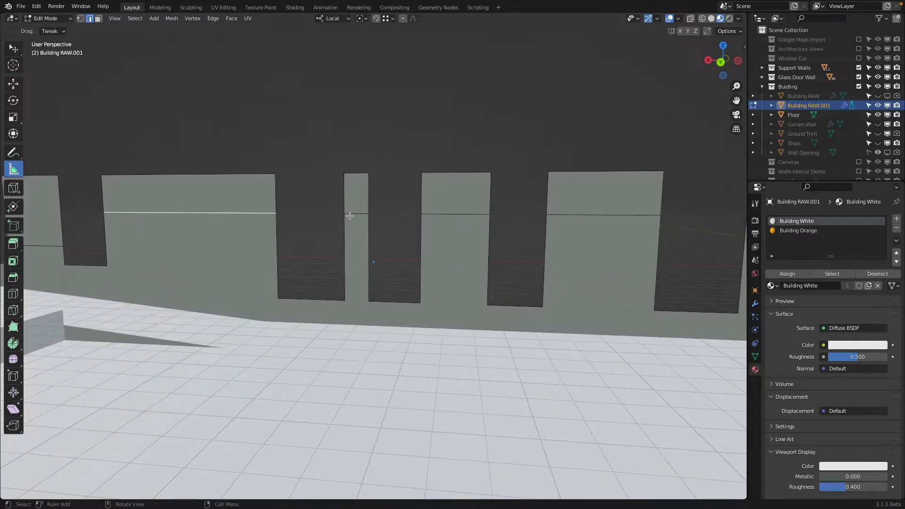
{"action": "left_click", "coordinate": [351, 215], "text": "shift"}
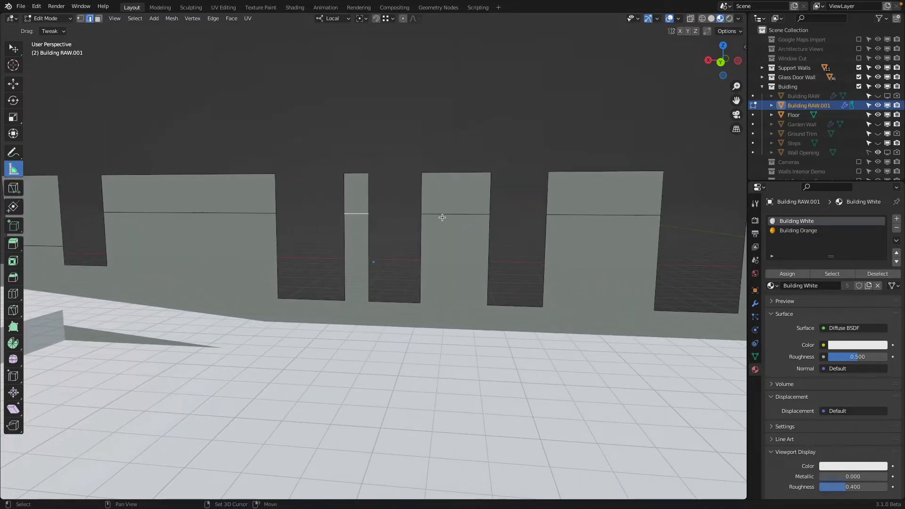
{"action": "left_click", "coordinate": [431, 214], "text": "shift"}
{"action": "left_click", "coordinate": [592, 215], "text": "shift"}
{"action": "middle_click_drag", "start_coordinate": [592, 215], "coordinate": [498, 227], "text": "shift"}
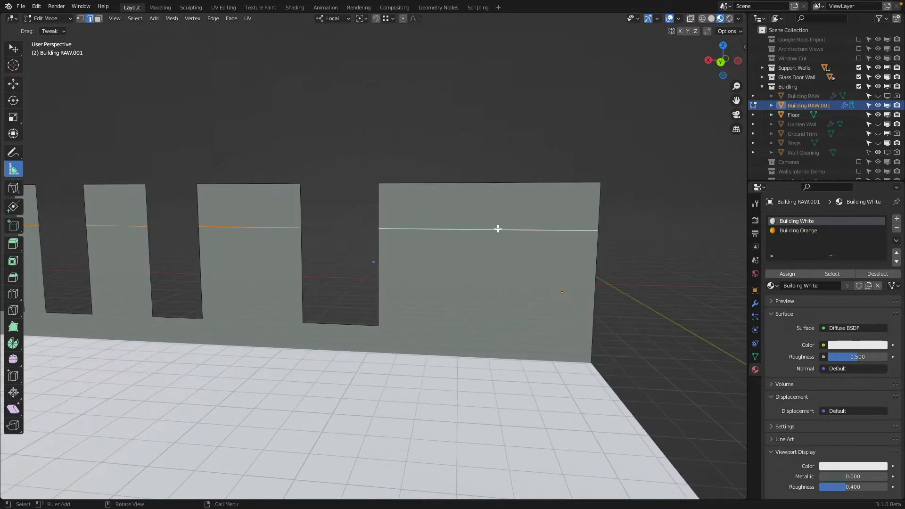
{"action": "key", "text": "g"}
{"action": "key", "text": "z"}
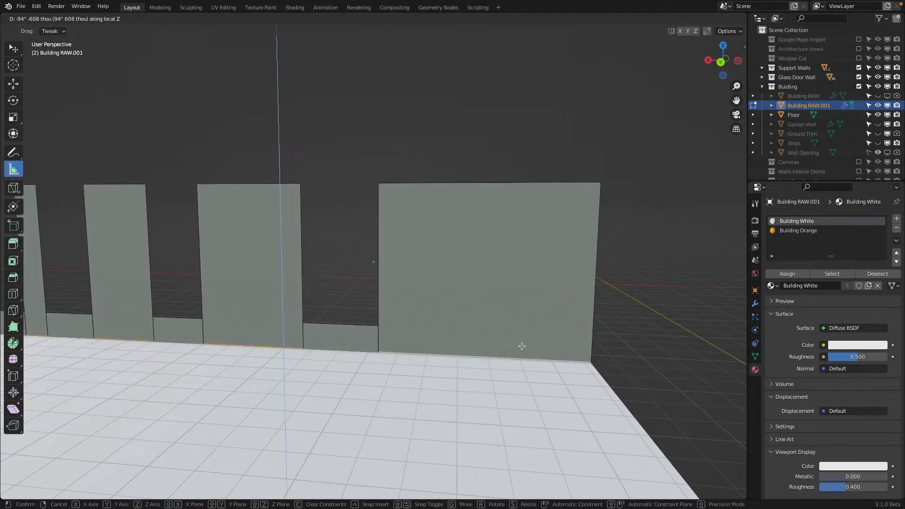
{"action": "left_click", "coordinate": [521, 347]}
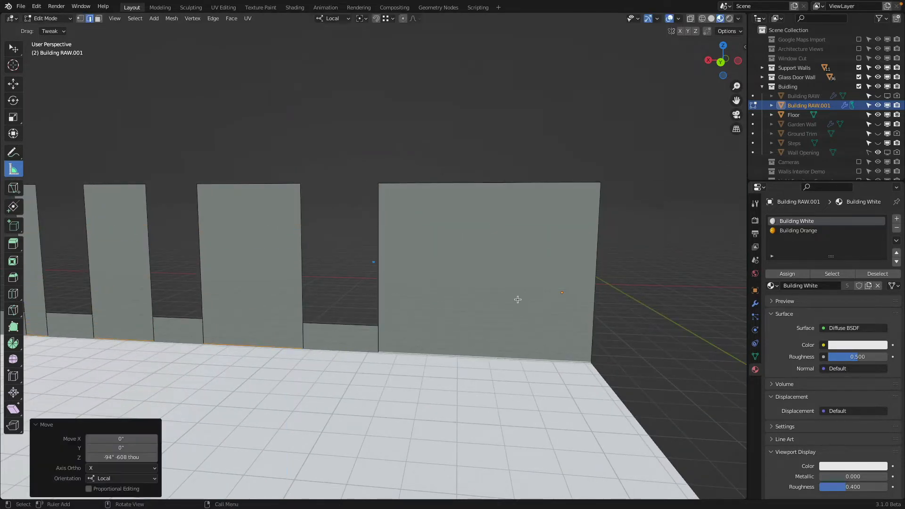
Step: Set the upward Z move of the four lower-floor pier edges to 1 m
{"action": "left_click", "coordinate": [121, 460]}
{"action": "type", "text": "1m"}
{"action": "key", "text": "Return"}
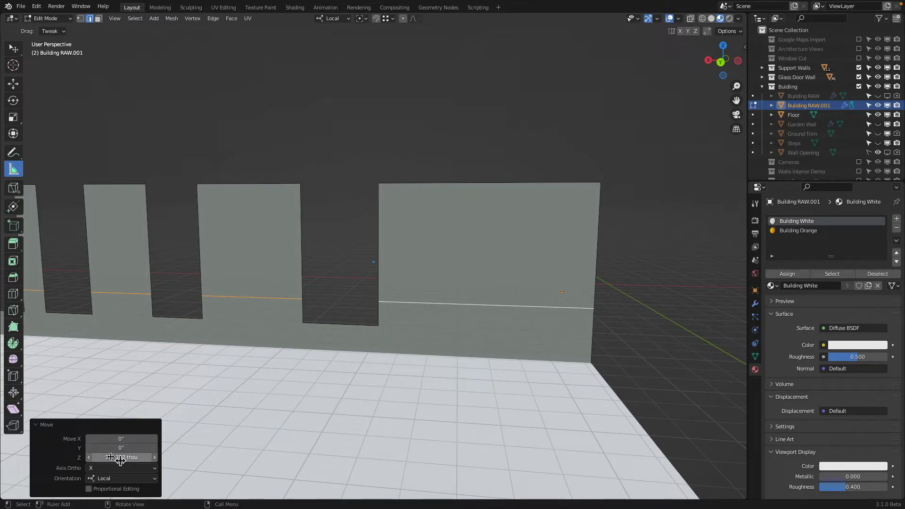
{"action": "middle_click_drag", "start_coordinate": [172, 208], "coordinate": [428, 210]}
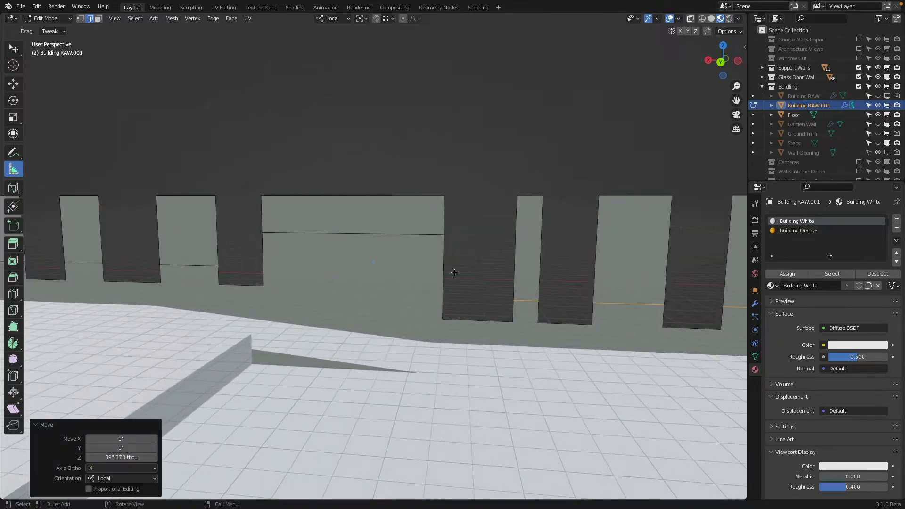
Step: Select the cut edge of the wide pier and lower it about 55.2 inches along Z, near its neighbours' level
{"action": "middle_click_drag", "start_coordinate": [278, 280], "coordinate": [282, 279]}
{"action": "middle_click_drag", "start_coordinate": [213, 268], "coordinate": [223, 290]}
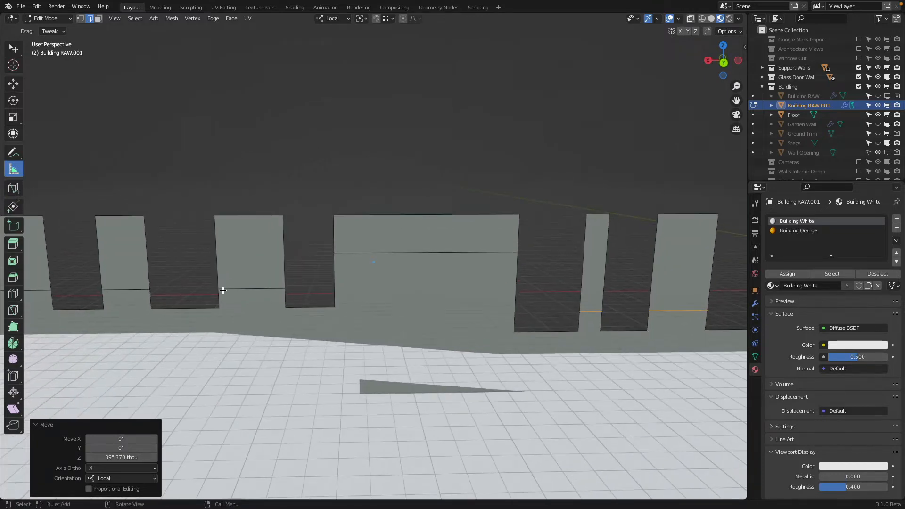
{"action": "middle_click_drag", "start_coordinate": [550, 331], "coordinate": [453, 339]}
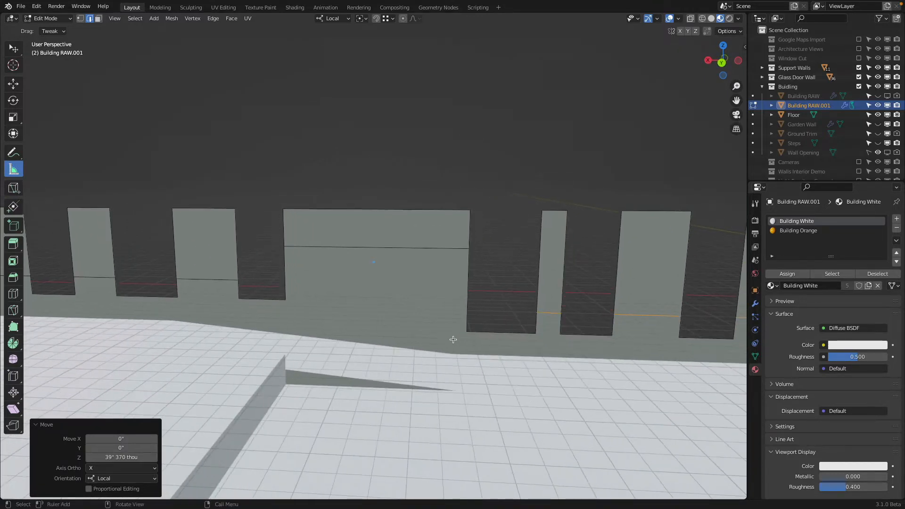
{"action": "left_click", "coordinate": [451, 261]}
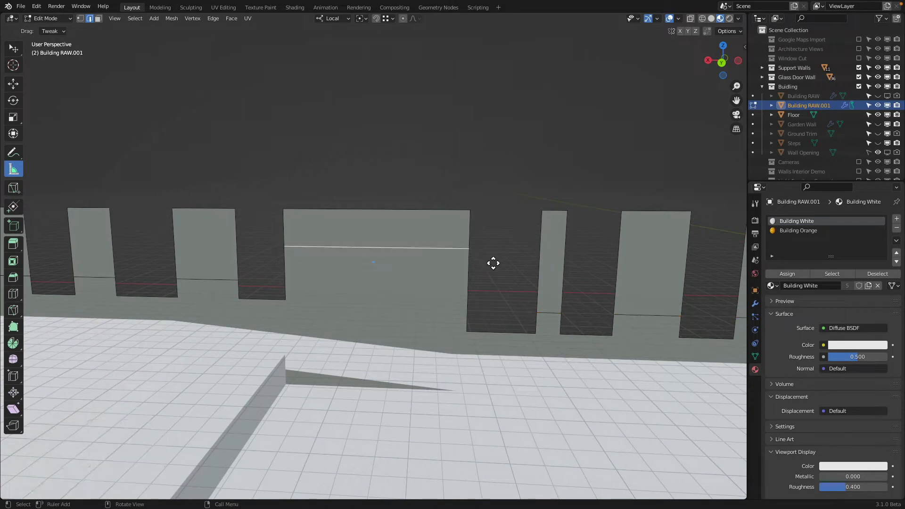
{"action": "key", "text": "g"}
{"action": "key", "text": "z"}
{"action": "left_click", "coordinate": [520, 311]}
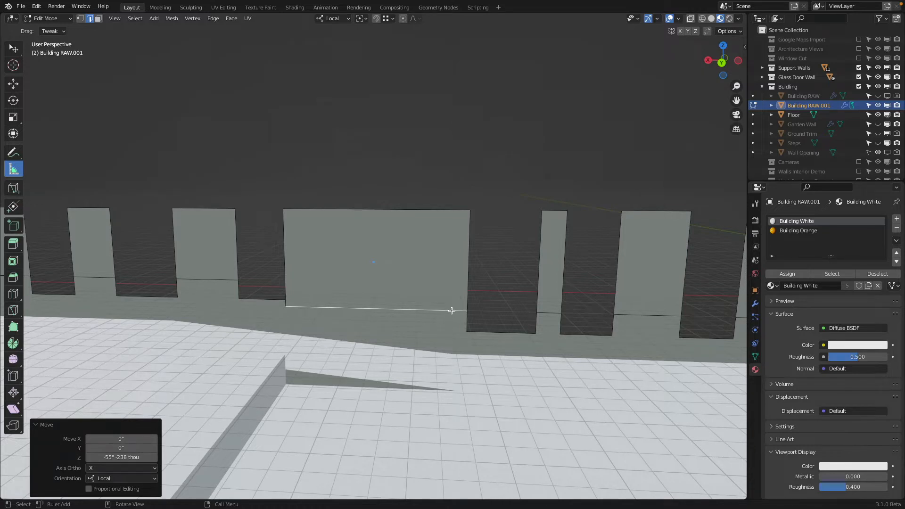
Step: Join the far cut vertex of the adjacent narrower pier to the wide pier's far cut vertex with a sloping guide edge
{"action": "middle_click_drag", "start_coordinate": [452, 310], "coordinate": [494, 307], "text": "shift"}
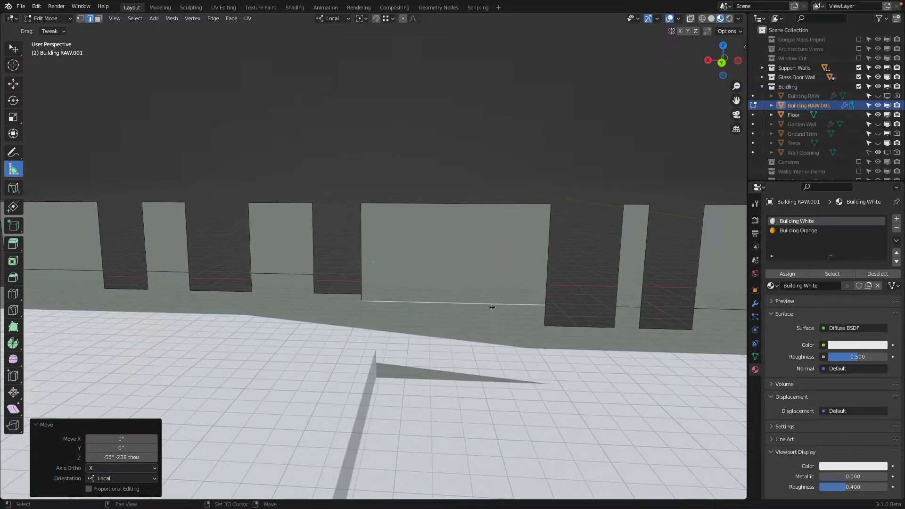
{"action": "key", "text": "1"}
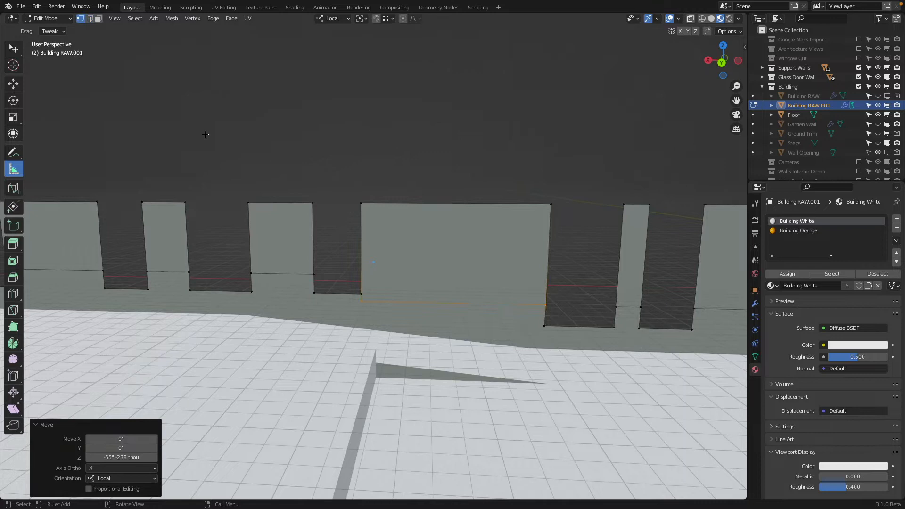
{"action": "left_click", "coordinate": [255, 272]}
{"action": "left_click", "coordinate": [546, 307], "text": "shift"}
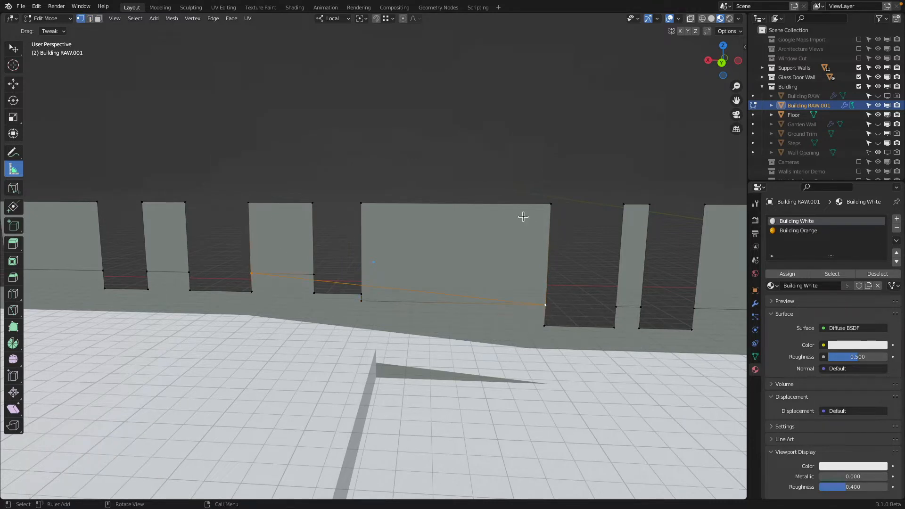
Step: Align the cut vertices beside the opening with the guide edge, raising the wide pier's about 15.3 inches and lowering the narrower pier's about 5.3 inches
{"action": "left_click", "coordinate": [372, 302]}
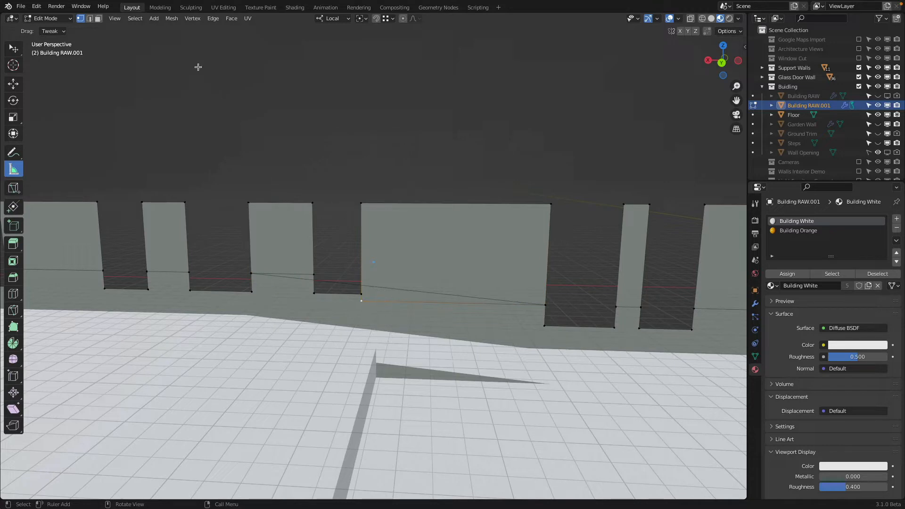
{"action": "left_click", "coordinate": [13, 83]}
{"action": "left_click_drag", "start_coordinate": [359, 263], "coordinate": [371, 249]}
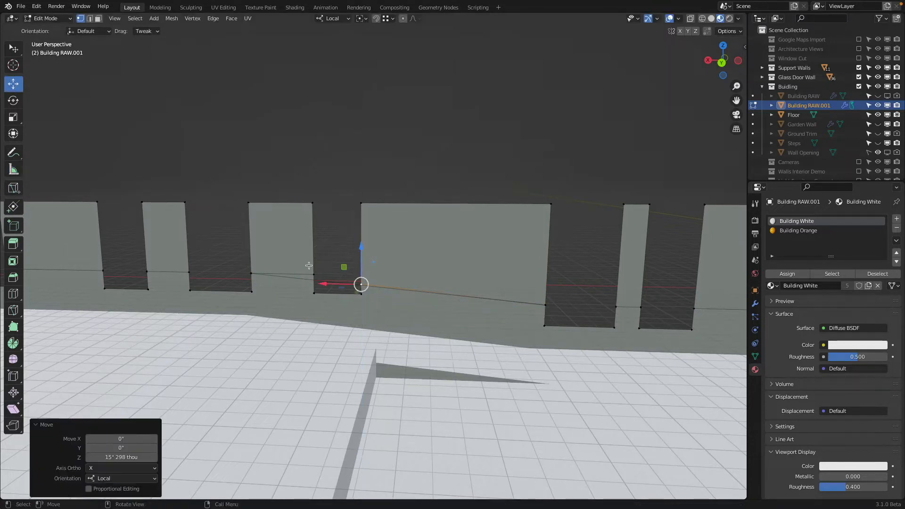
{"action": "left_click", "coordinate": [318, 276]}
{"action": "left_click_drag", "start_coordinate": [317, 246], "coordinate": [321, 252]}
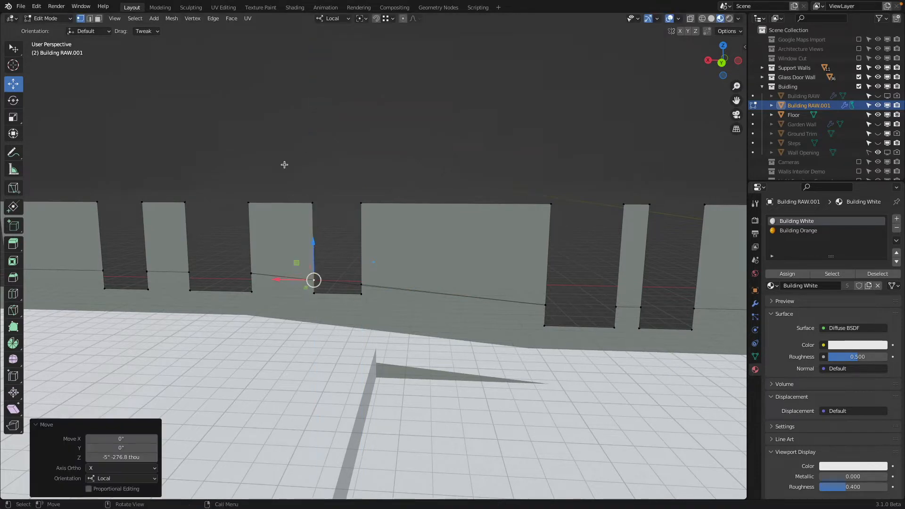
Step: Delete the sloping guide edge that spans the two piers and the opening
{"action": "key", "text": "2"}
{"action": "left_click", "coordinate": [347, 288]}
{"action": "key", "text": "x"}
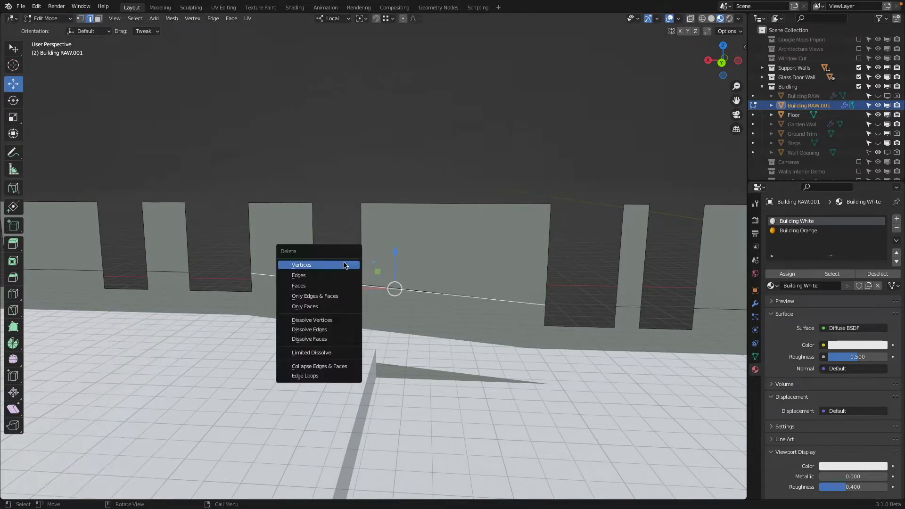
{"action": "left_click", "coordinate": [345, 276]}
Step: Reveal all hidden geometry of the building mesh around the edited piers
{"action": "scroll", "coordinate": [291, 260], "scroll_direction": "down", "scroll_amount": 2}
{"action": "middle_click_drag", "start_coordinate": [289, 259], "coordinate": [318, 258], "text": "shift"}
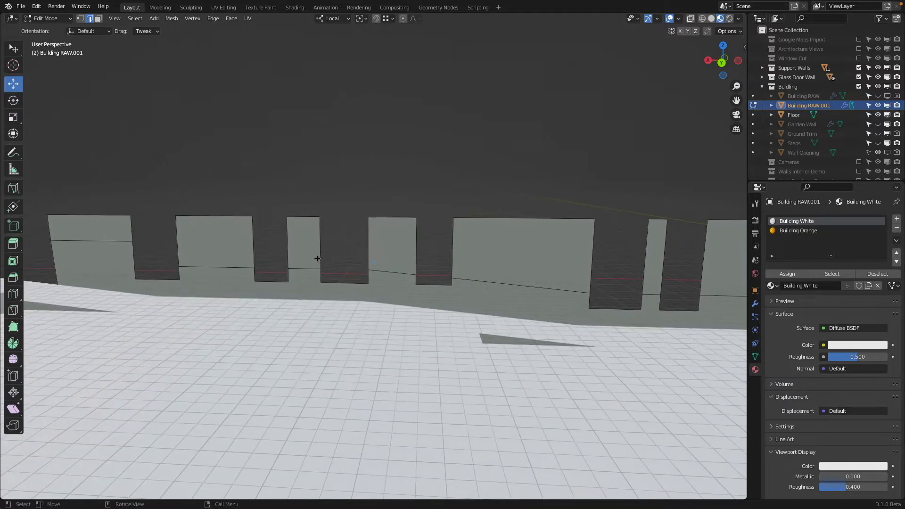
{"action": "middle_click_drag", "start_coordinate": [163, 155], "coordinate": [380, 176], "text": "shift"}
{"action": "key", "text": "alt+h"}
{"action": "scroll", "coordinate": [383, 203], "scroll_direction": "up", "scroll_amount": 5}
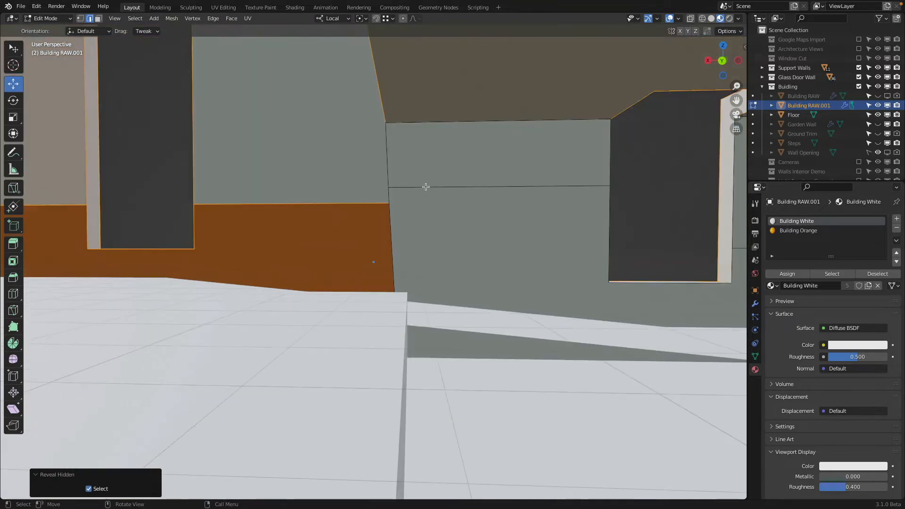
Step: Slide the wall cut's inner-corner vertex along its edge with a factor of 1 onto the orange section's upper corner vertex
{"action": "left_click", "coordinate": [426, 187]}
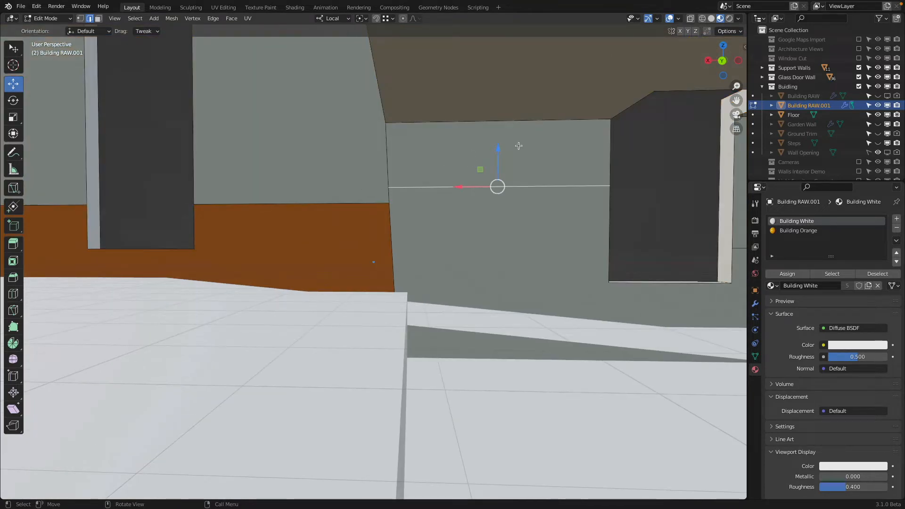
{"action": "middle_click_drag", "start_coordinate": [518, 149], "coordinate": [479, 166]}
{"action": "left_click_drag", "start_coordinate": [464, 170], "coordinate": [390, 167]}
{"action": "key", "text": "ctrl+z"}
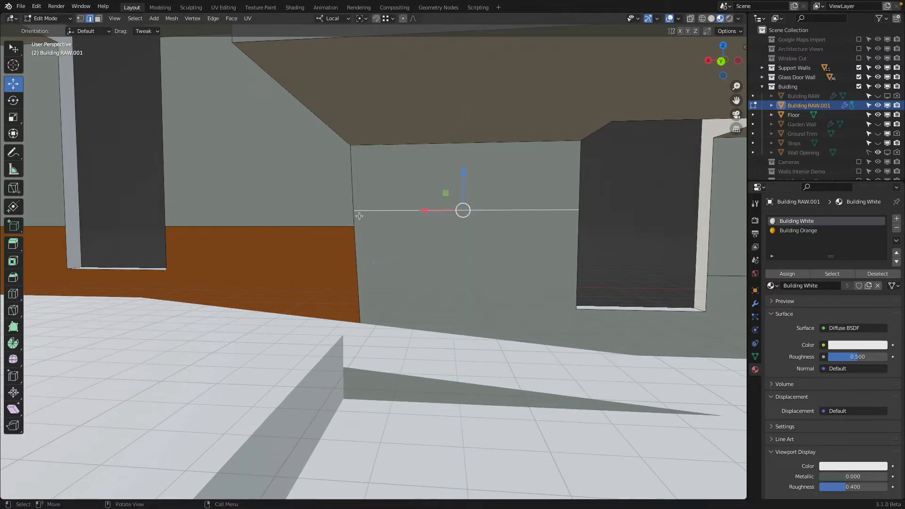
{"action": "left_click", "coordinate": [81, 19]}
{"action": "left_click_drag", "start_coordinate": [354, 210], "coordinate": [357, 212]}
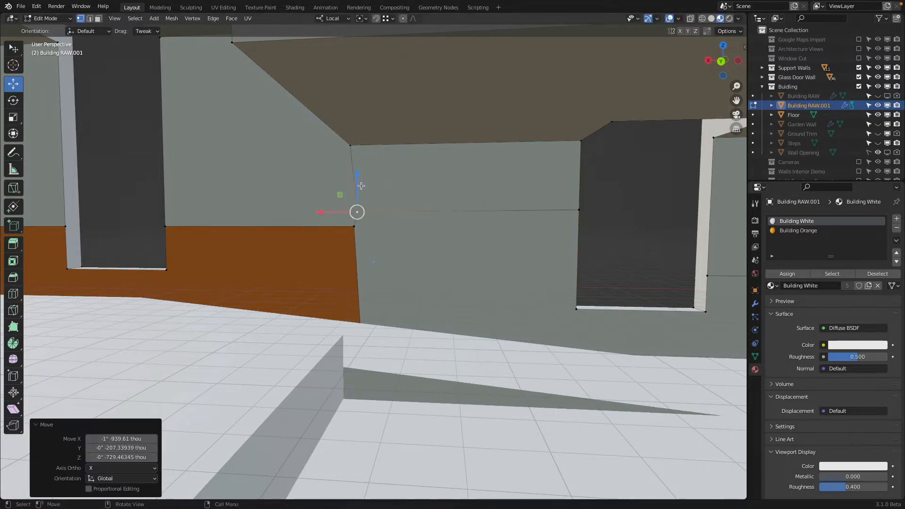
{"action": "key", "text": "shift+v"}
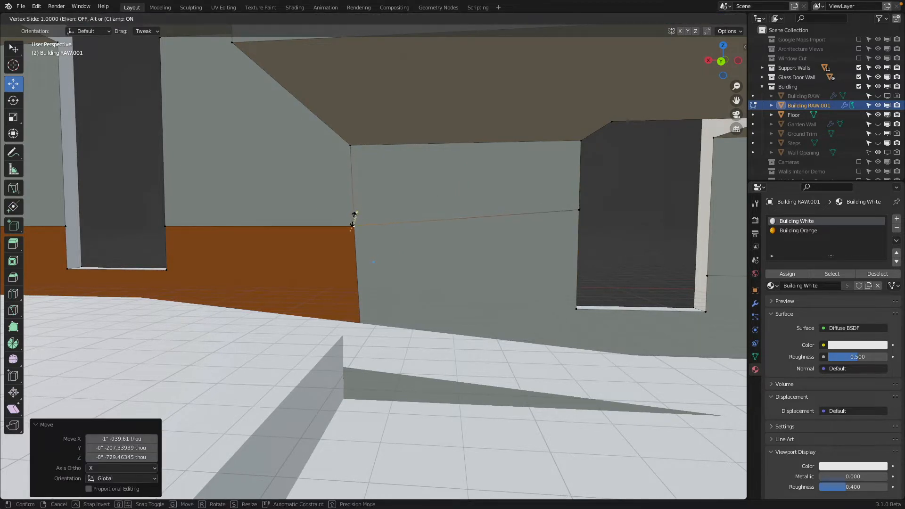
{"action": "left_click", "coordinate": [313, 239]}
Step: Box-select the overlapping vertices at the wall's inner corner through the mesh and merge them by distance
{"action": "key", "text": "z"}
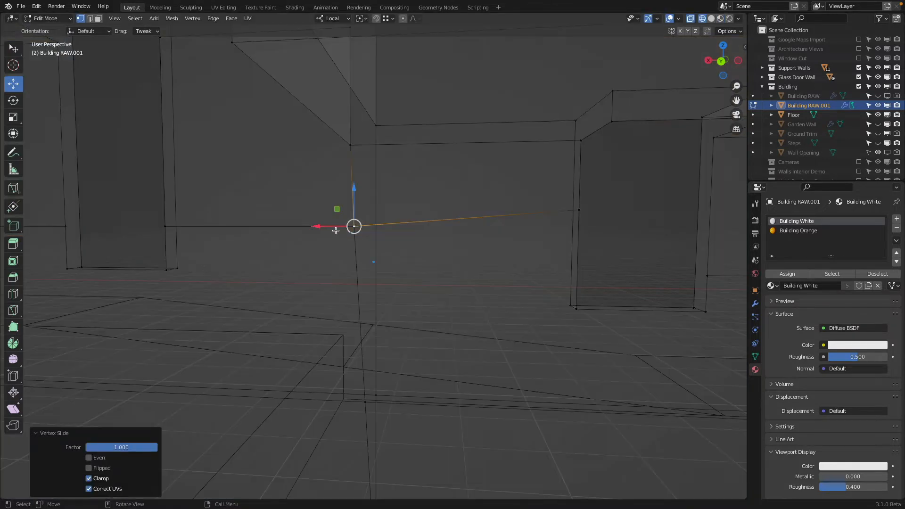
{"action": "key", "text": "b"}
{"action": "left_click_drag", "start_coordinate": [331, 202], "coordinate": [369, 247]}
{"action": "key", "text": "shift+z"}
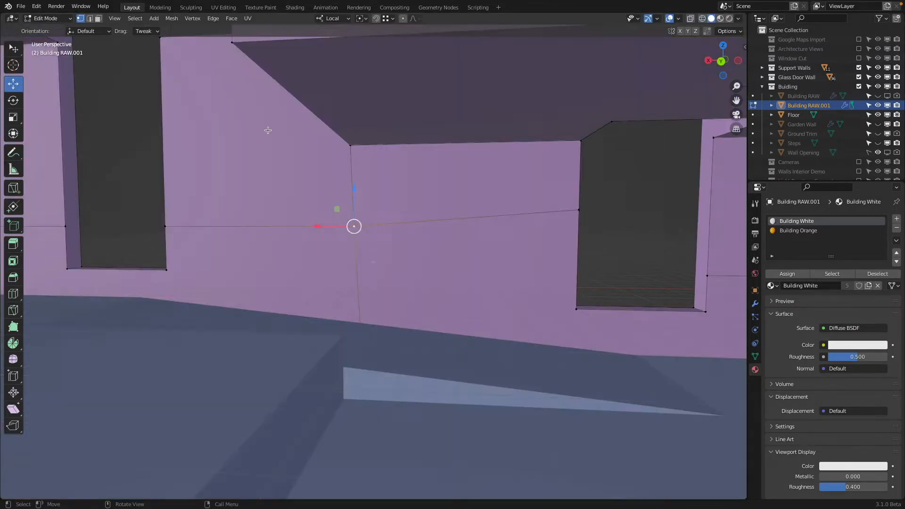
{"action": "left_click", "coordinate": [171, 18]}
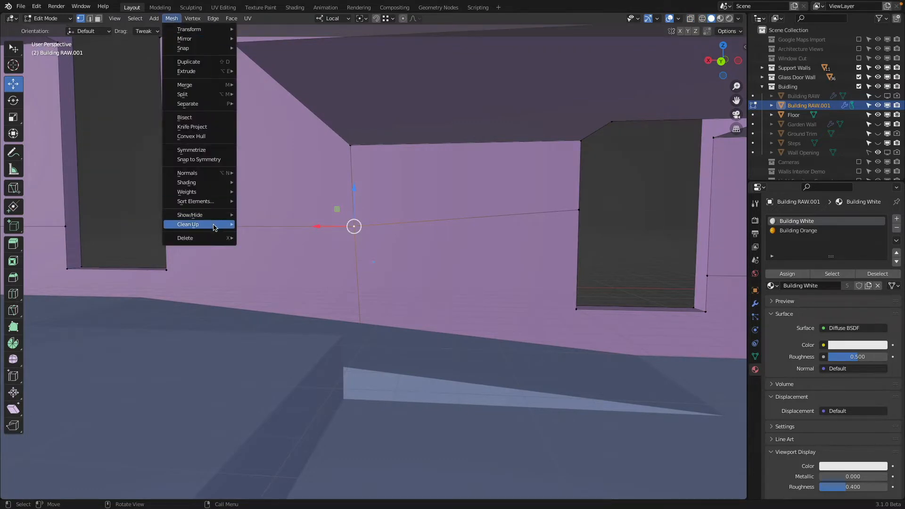
{"action": "mouse_move", "coordinate": [213, 225]}
{"action": "left_click", "coordinate": [295, 298]}
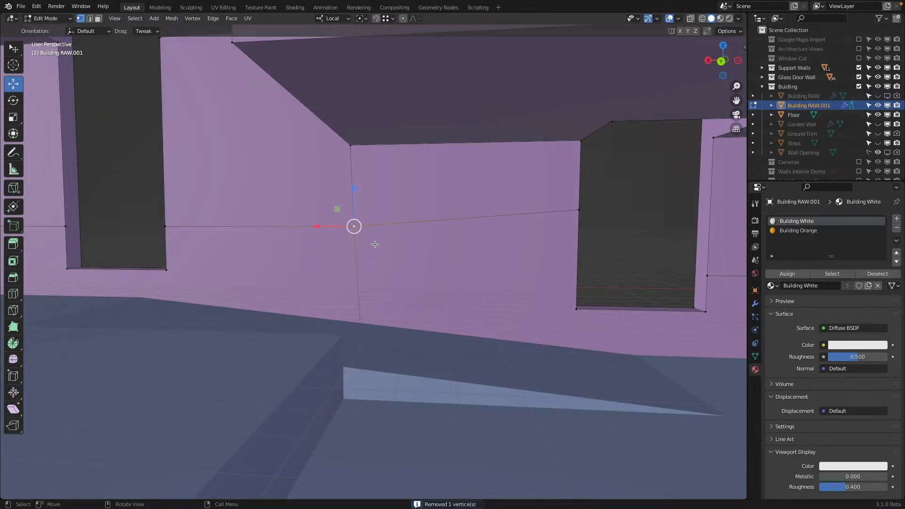
Step: Lower the cut's window-side vertex about 8.1 inches along local Z, level with the merged corner vertex
{"action": "left_click", "coordinate": [579, 209]}
{"action": "key", "text": "g"}
{"action": "key", "text": "z"}
{"action": "key", "text": "z"}
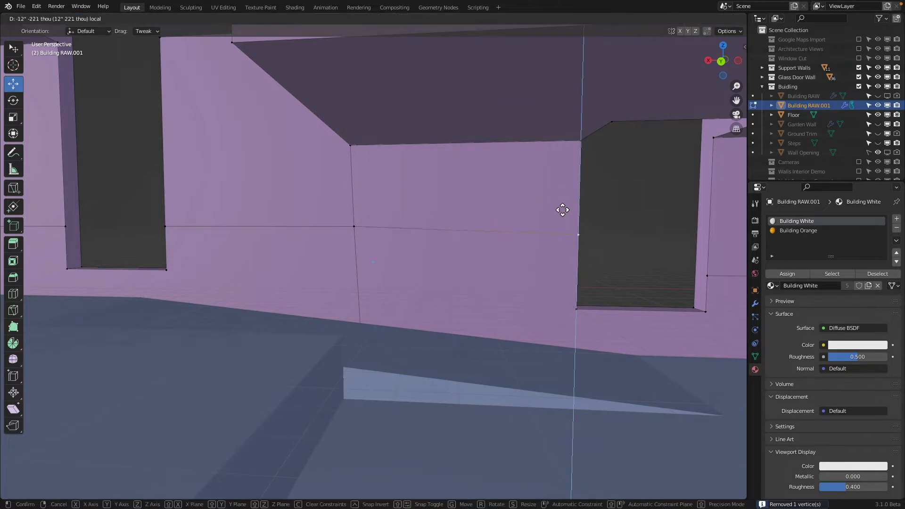
{"action": "left_click", "coordinate": [348, 228], "text": "ctrl"}
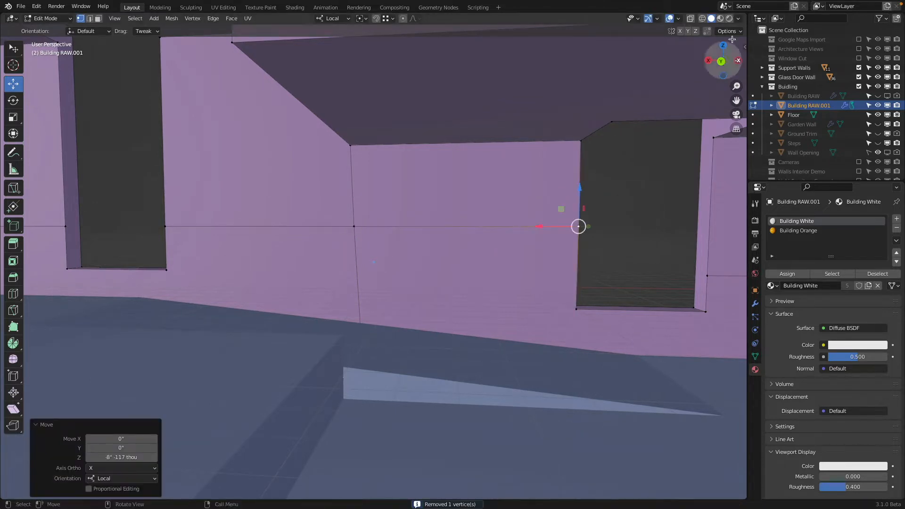
Step: Return to material preview and extrude the cut vertex on the window opening's far side about 31.2 inches along local X into the opening
{"action": "left_click", "coordinate": [720, 19]}
{"action": "scroll", "coordinate": [533, 152], "scroll_direction": "down", "scroll_amount": 2}
{"action": "scroll", "coordinate": [534, 151], "scroll_direction": "up", "scroll_amount": 5}
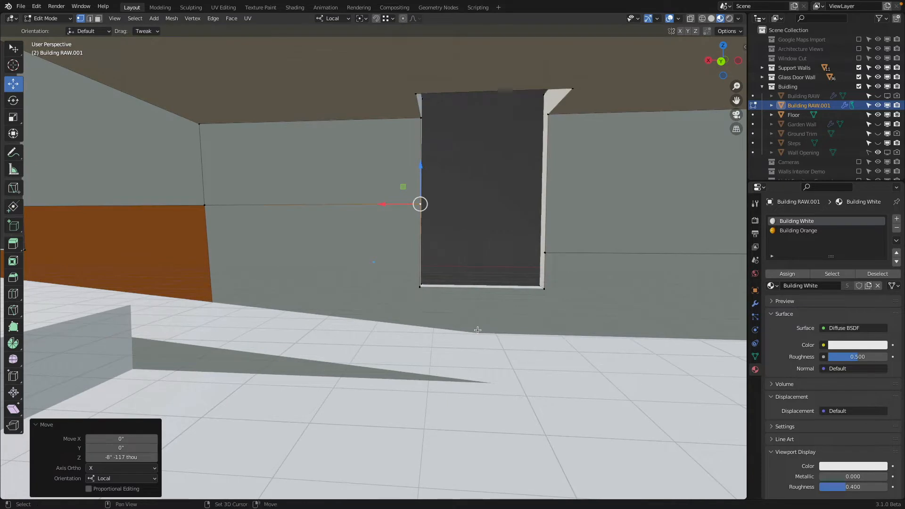
{"action": "middle_click_drag", "start_coordinate": [481, 326], "coordinate": [468, 326], "text": "shift"}
{"action": "left_click", "coordinate": [529, 253]}
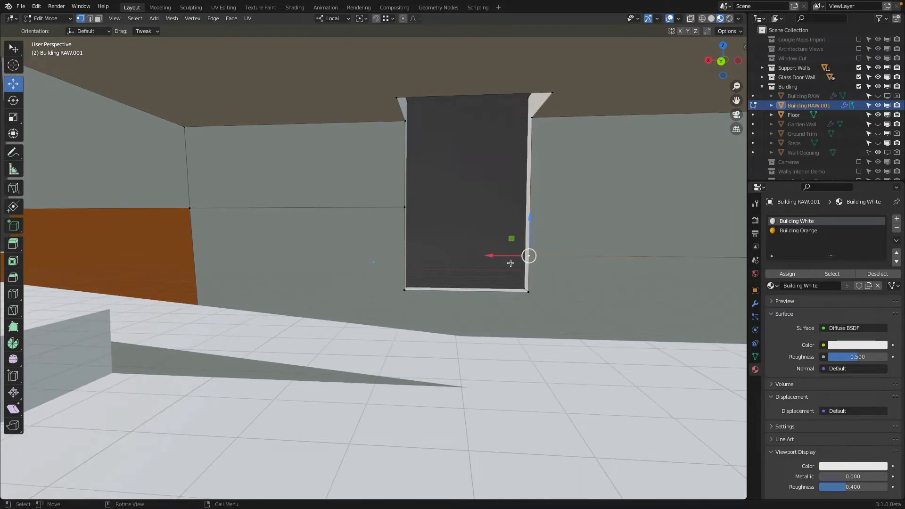
{"action": "key", "text": "g"}
{"action": "key", "text": "x"}
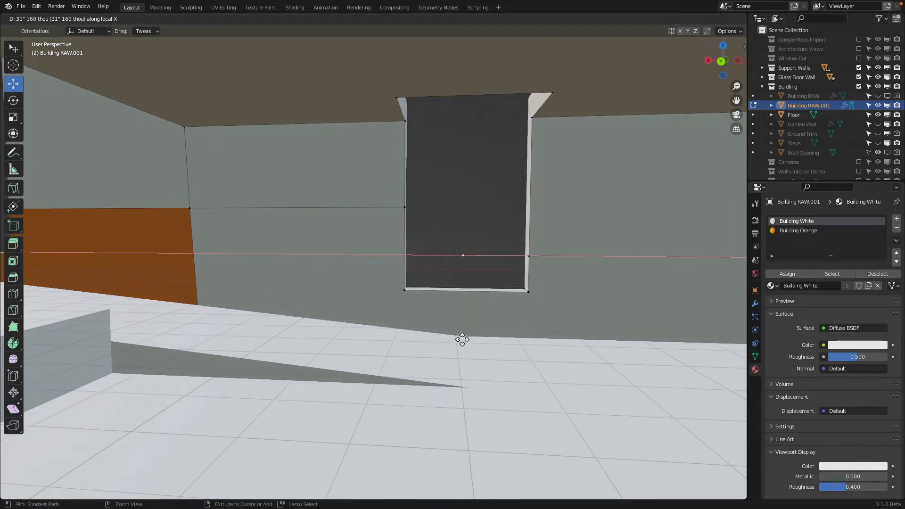
{"action": "left_click", "coordinate": [462, 339]}
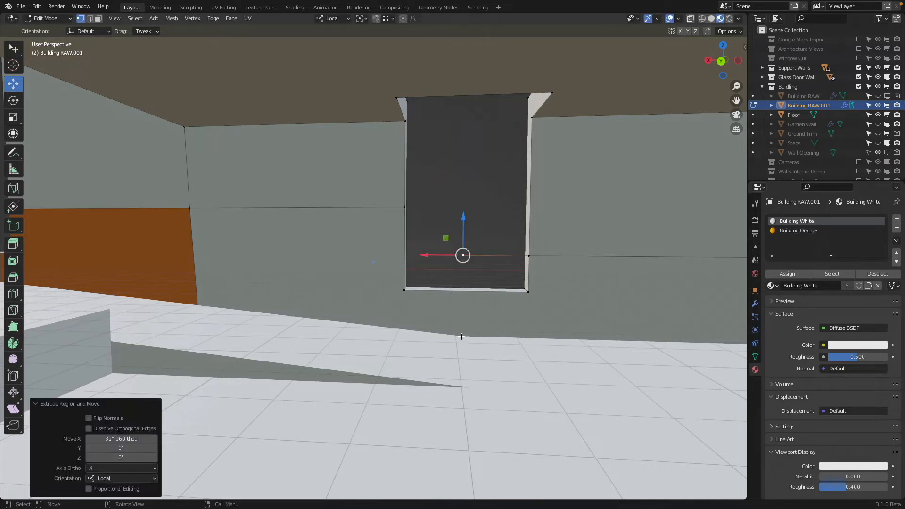
Step: Extrude the cut vertex at the orange wall's opening nearest the corner about 15.6 inches along local X into the opening
{"action": "middle_click_drag", "start_coordinate": [447, 306], "coordinate": [652, 331], "text": "shift"}
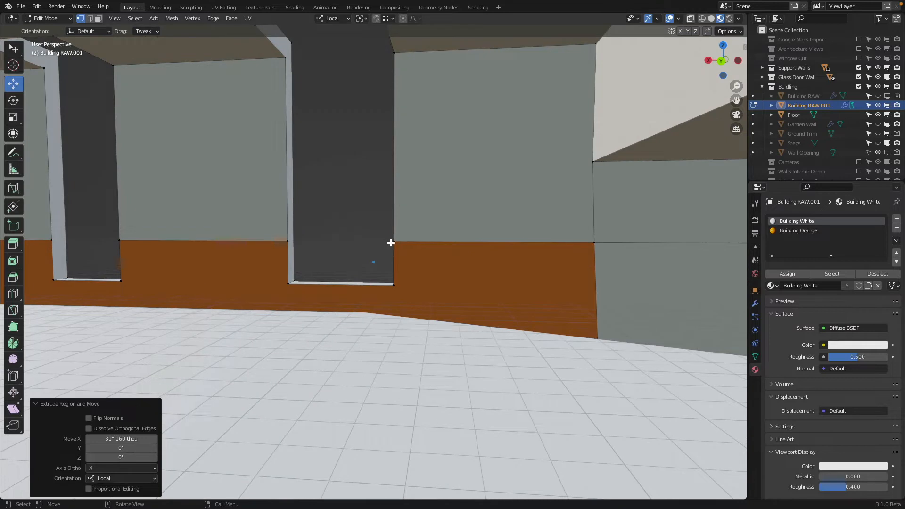
{"action": "left_click", "coordinate": [391, 243]}
{"action": "key", "text": "g"}
{"action": "key", "text": "x"}
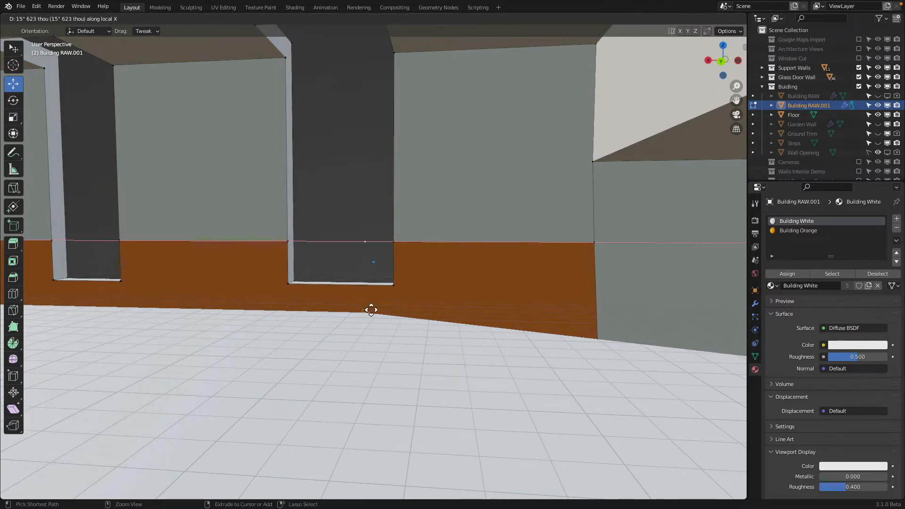
{"action": "left_click", "coordinate": [370, 315]}
Step: Connect the two extruded vertices inside the window openings with a sloping guide edge across the corner
{"action": "middle_click_drag", "start_coordinate": [608, 276], "coordinate": [346, 247], "text": "shift"}
{"action": "scroll", "coordinate": [515, 263], "scroll_direction": "down", "scroll_amount": 2}
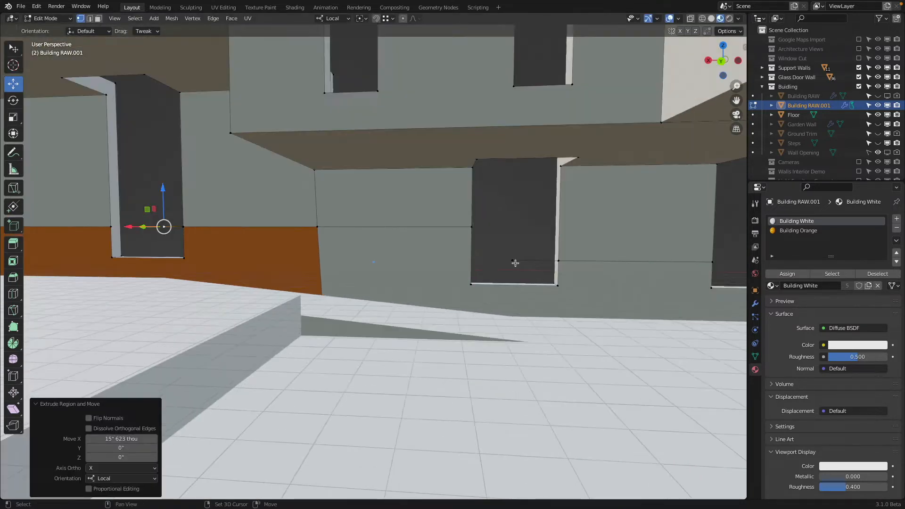
{"action": "left_click", "coordinate": [513, 261], "text": "shift"}
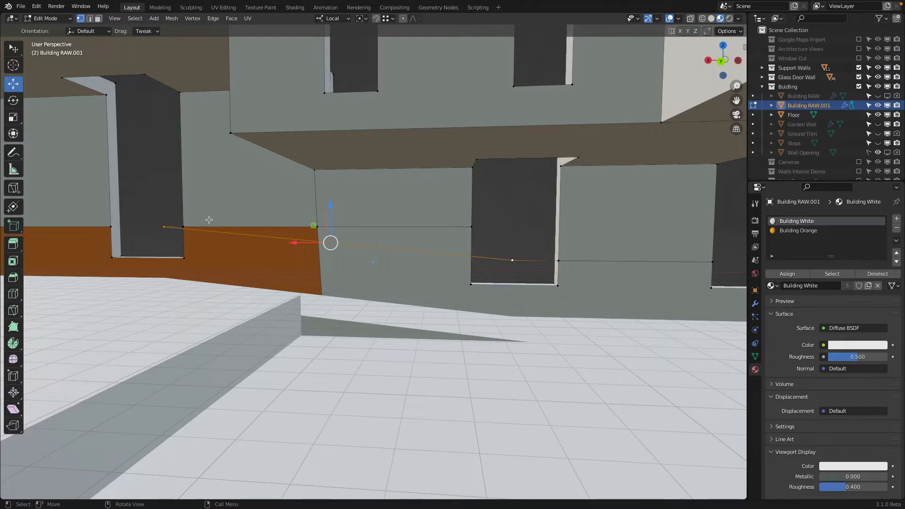
Step: Lower the cut's window-side vertex about 21.6 inches and its corner vertex about 11 inches along Z onto the sloping guide edge
{"action": "left_click", "coordinate": [470, 250]}
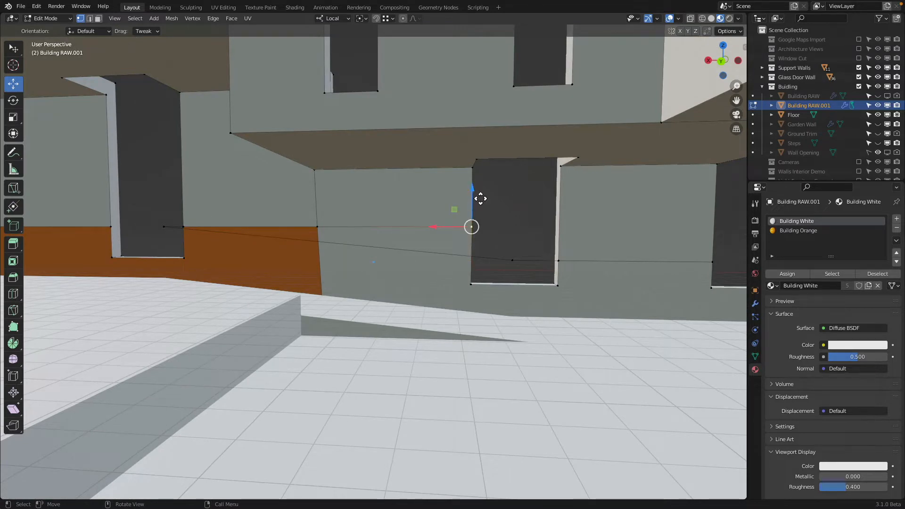
{"action": "key", "text": "g"}
{"action": "key", "text": "z"}
{"action": "left_click", "coordinate": [482, 227]}
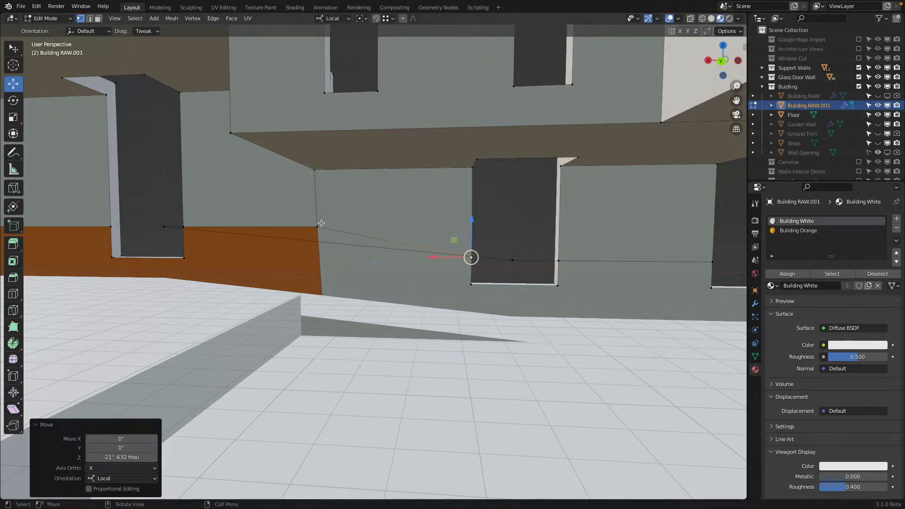
{"action": "left_click", "coordinate": [319, 225]}
{"action": "key", "text": "g"}
{"action": "key", "text": "z"}
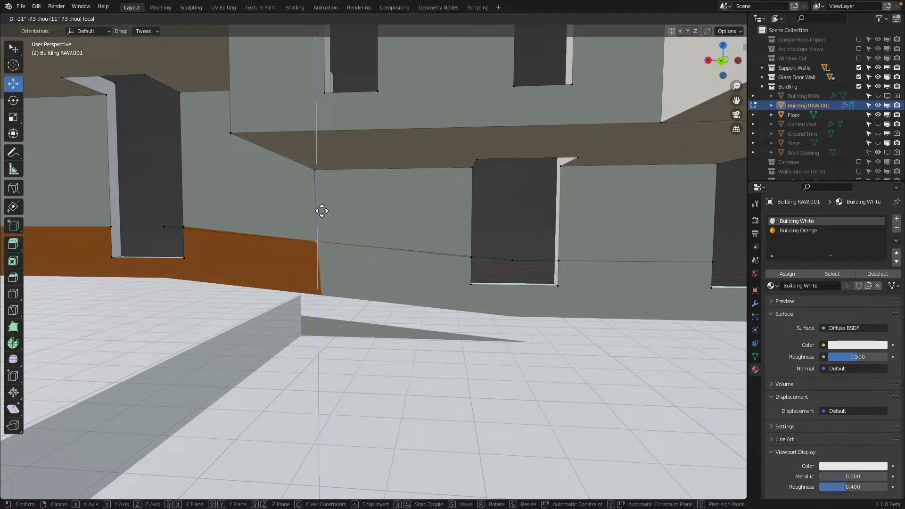
{"action": "left_click", "coordinate": [321, 211]}
Step: Lower the cut vertex beside the orange wall's window opening along Z onto the sloping guide edge
{"action": "left_click", "coordinate": [183, 227]}
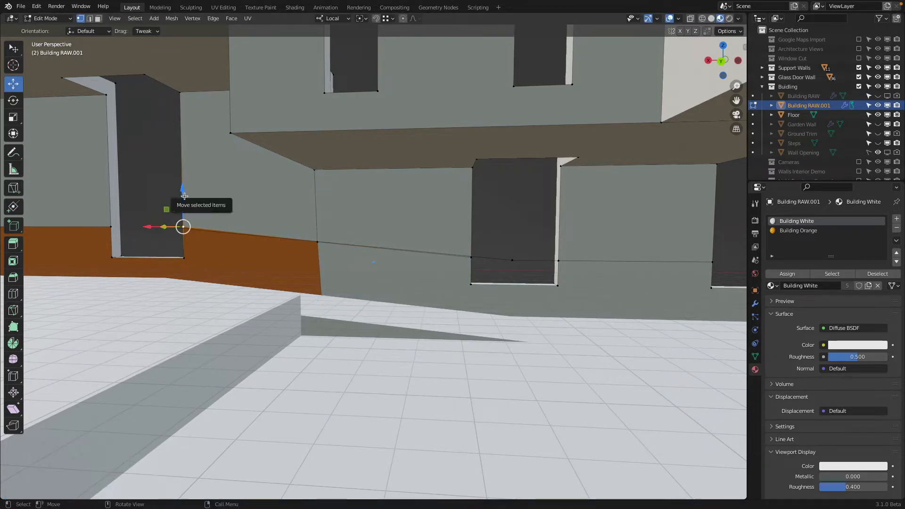
{"action": "key", "text": "g"}
{"action": "key", "text": "z"}
{"action": "left_click", "coordinate": [189, 201]}
Step: Delete the sloping guide edge's two end vertices inside the window openings
{"action": "left_click", "coordinate": [155, 218]}
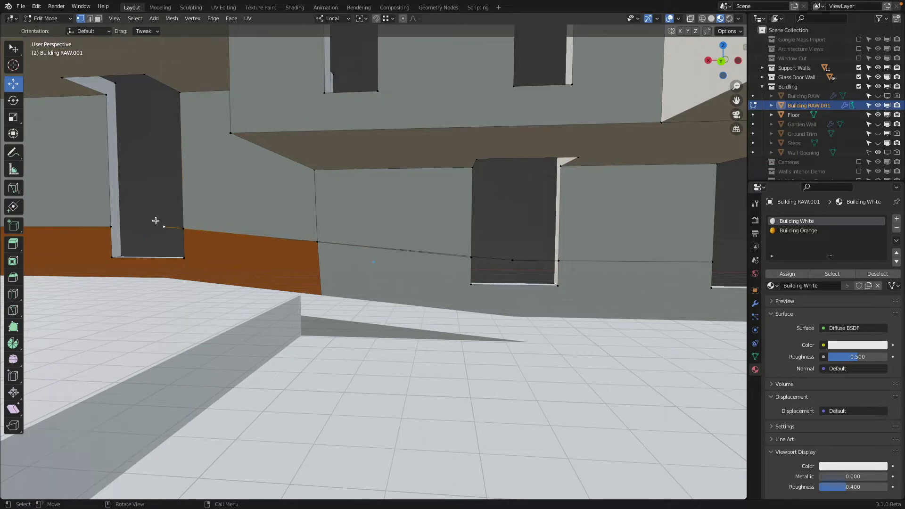
{"action": "left_click", "coordinate": [164, 226]}
{"action": "left_click", "coordinate": [513, 260], "text": "shift"}
{"action": "key", "text": "x"}
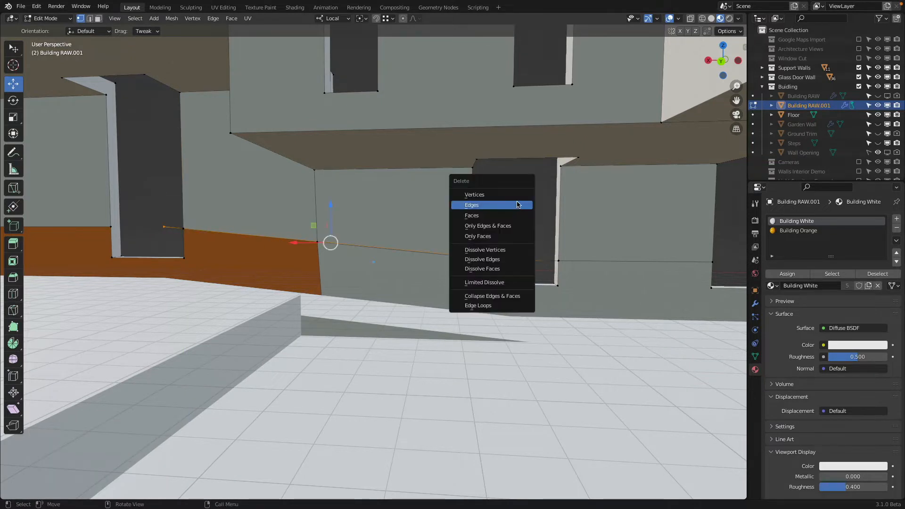
{"action": "left_click", "coordinate": [516, 197]}
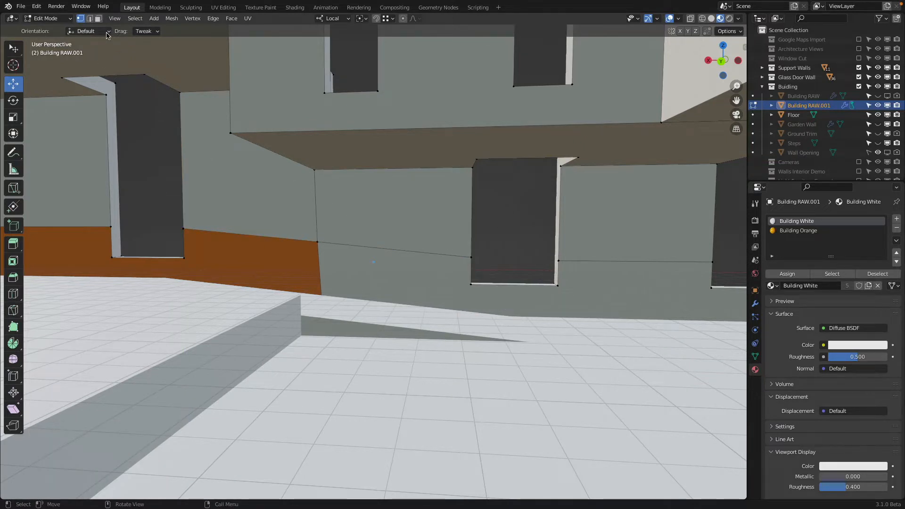
Step: Assign Building Orange to the remaining lower wall strip beneath the windows
{"action": "left_click", "coordinate": [99, 19]}
{"action": "scroll", "coordinate": [384, 144], "scroll_direction": "down", "scroll_amount": 3}
{"action": "middle_click_drag", "start_coordinate": [385, 145], "coordinate": [241, 184], "text": "shift"}
{"action": "left_click", "coordinate": [502, 220]}
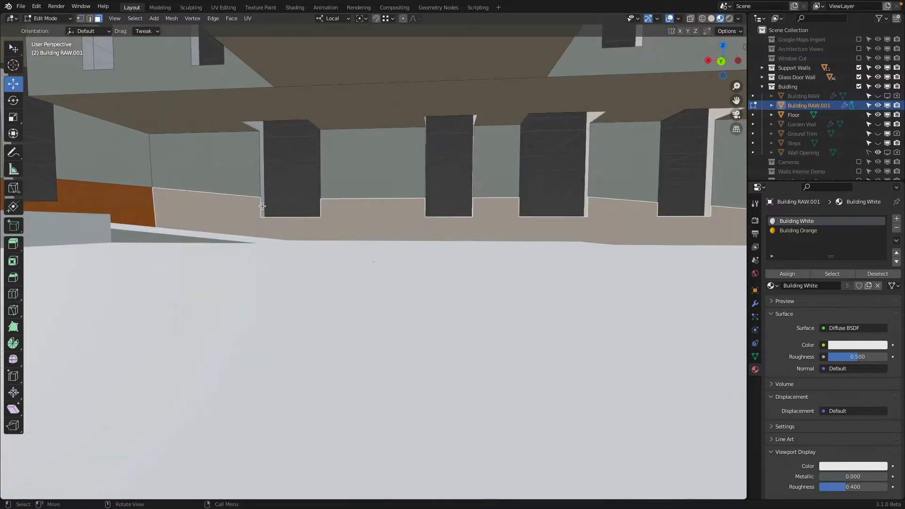
{"action": "middle_click_drag", "start_coordinate": [503, 218], "coordinate": [3, 220], "text": "shift"}
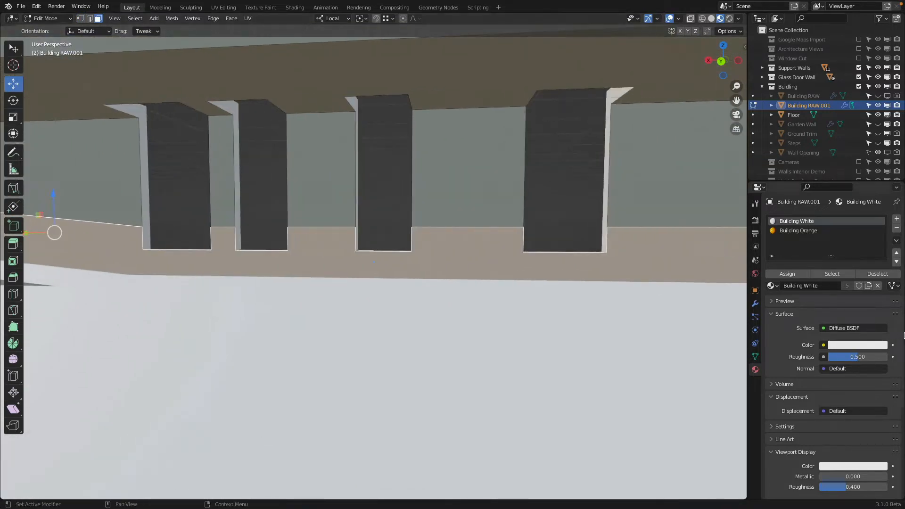
{"action": "left_click", "coordinate": [798, 231]}
{"action": "left_click", "coordinate": [787, 274]}
Step: Examine the orange lower wall band from the camera in a rendered preview
{"action": "scroll", "coordinate": [417, 251], "scroll_direction": "down", "scroll_amount": 3}
{"action": "key", "text": "Tab"}
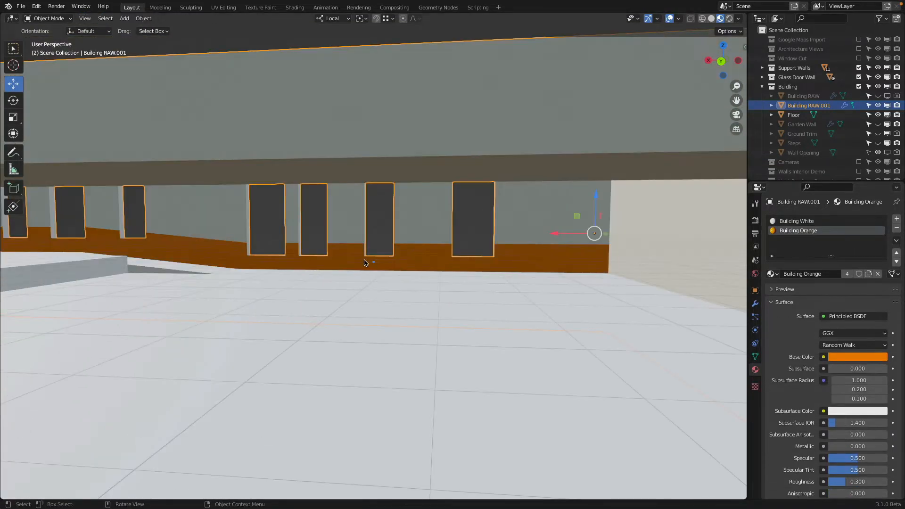
{"action": "scroll", "coordinate": [405, 258], "scroll_direction": "up", "scroll_amount": 5}
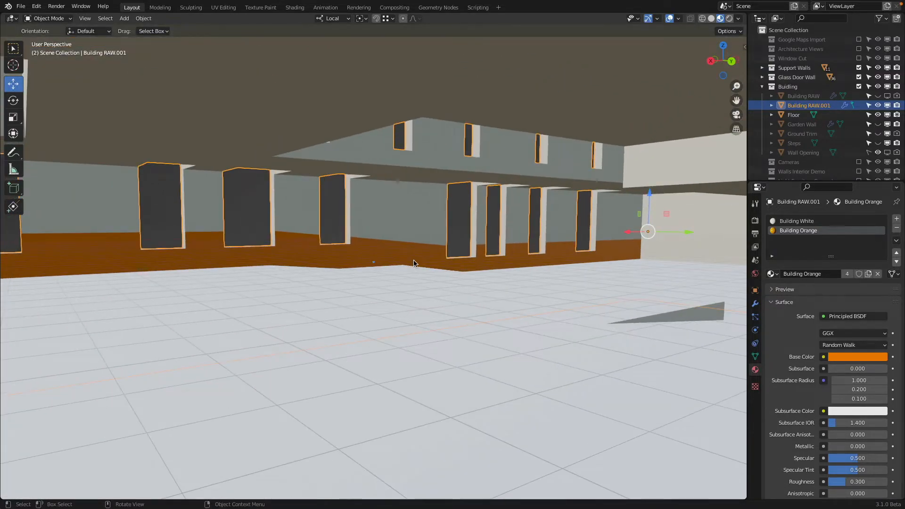
{"action": "key", "text": "KP_0"}
{"action": "key", "text": "z"}
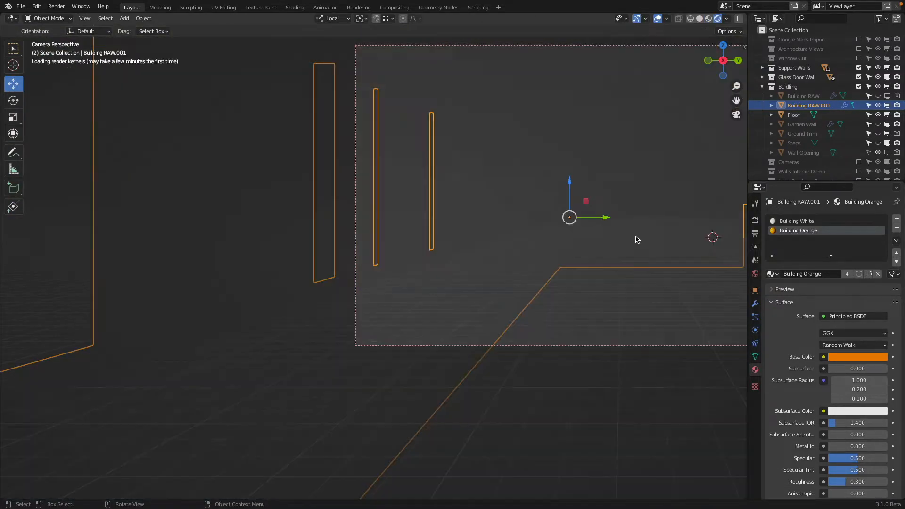
{"action": "middle_click_drag", "start_coordinate": [623, 233], "coordinate": [593, 224], "text": "shift"}
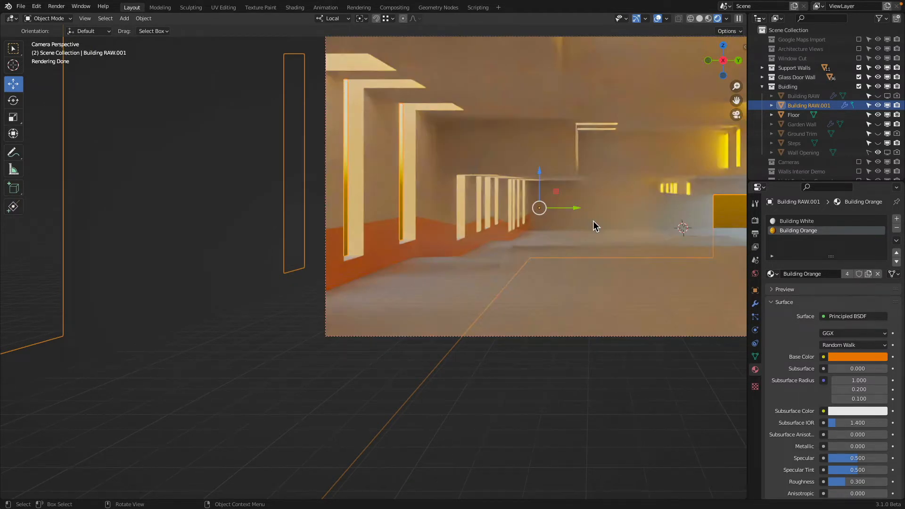
Step: Assign Building Orange to the two nearest vertical faces of the stepped ceiling and show the material preview
{"action": "key", "text": "z"}
{"action": "middle_click_drag", "start_coordinate": [562, 197], "coordinate": [540, 191]}
{"action": "key", "text": "Tab"}
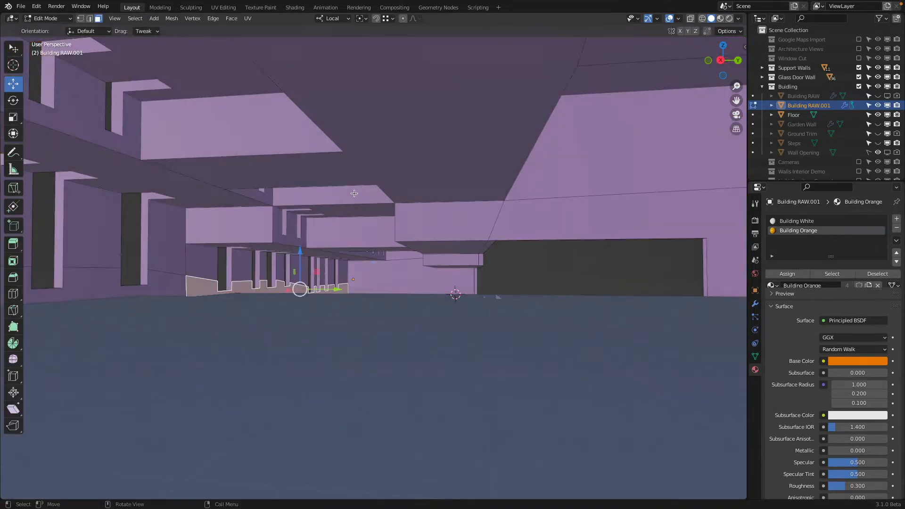
{"action": "middle_click_drag", "start_coordinate": [354, 193], "coordinate": [281, 167]}
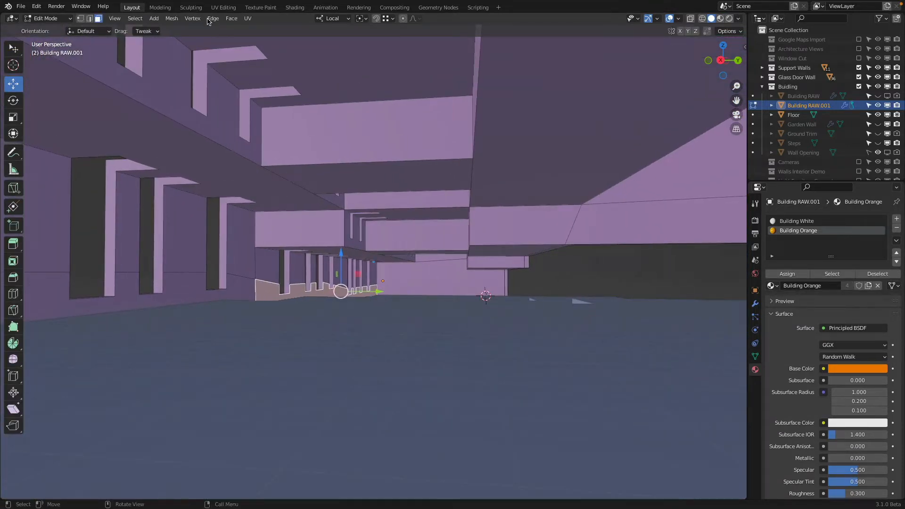
{"action": "left_click", "coordinate": [298, 232]}
{"action": "left_click", "coordinate": [367, 141], "text": "shift"}
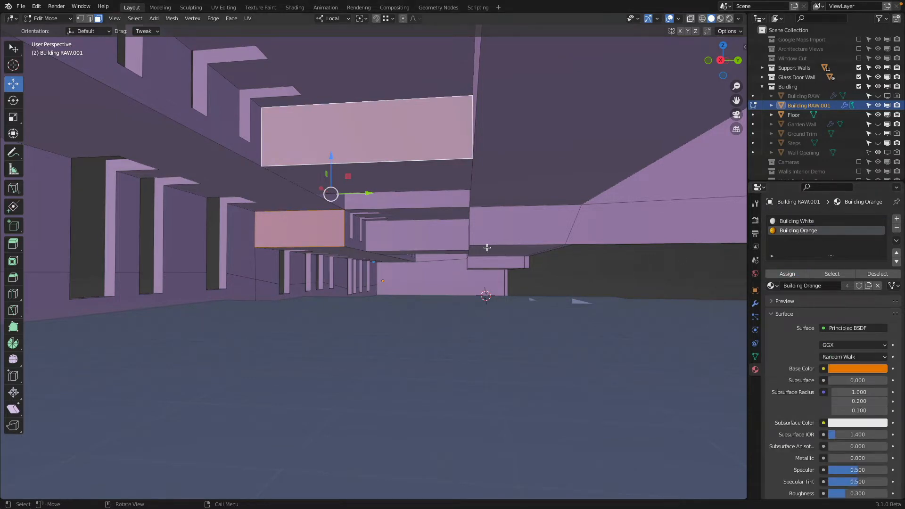
{"action": "left_click", "coordinate": [720, 19]}
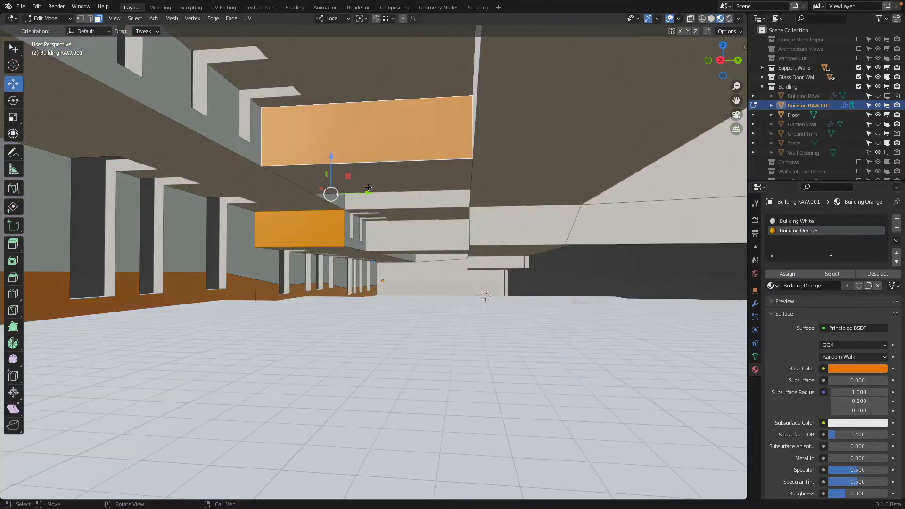
Step: Assign Building Orange to the two front faces of the ceiling steps farther back, one above the other
{"action": "left_click", "coordinate": [299, 230]}
{"action": "left_click", "coordinate": [415, 234]}
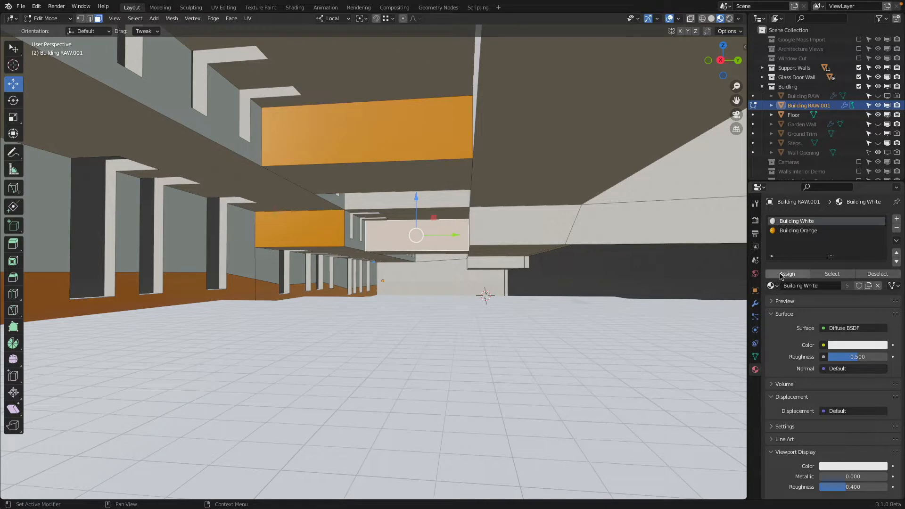
{"action": "left_click", "coordinate": [389, 211]}
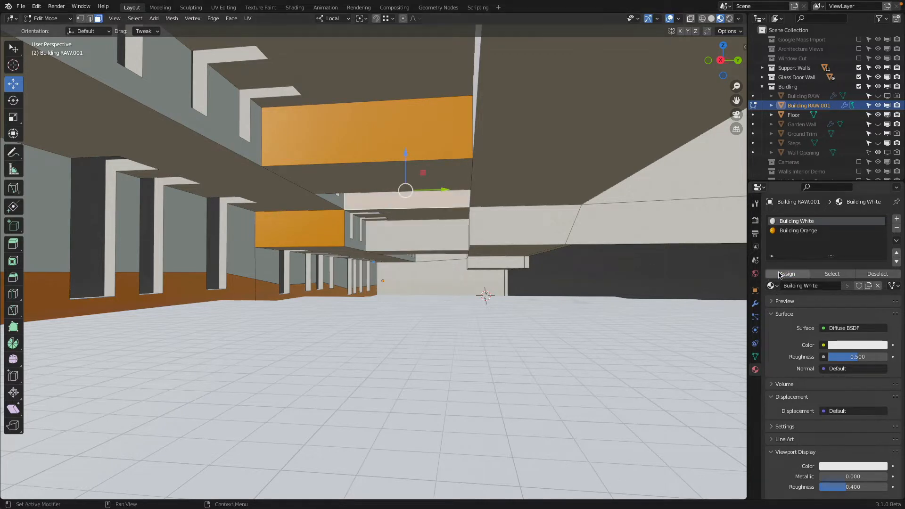
{"action": "left_click", "coordinate": [789, 231]}
{"action": "left_click", "coordinate": [787, 273]}
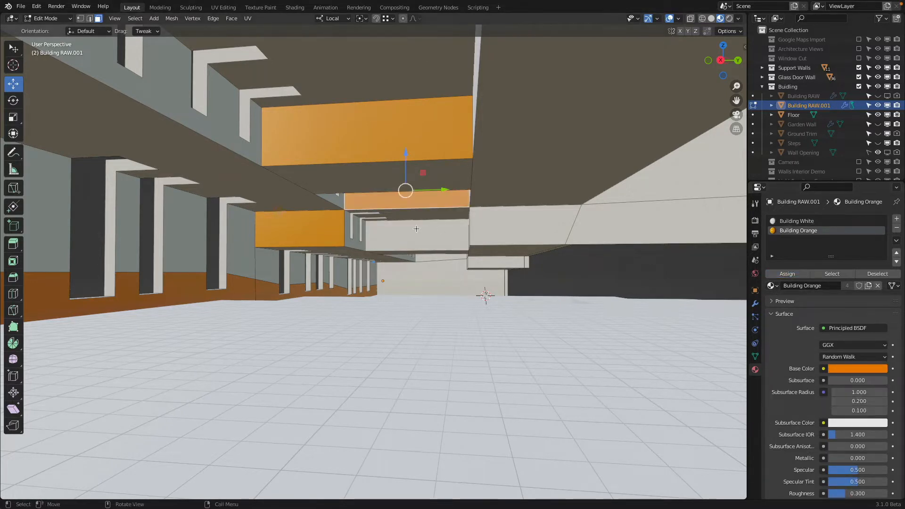
{"action": "left_click", "coordinate": [415, 235]}
{"action": "left_click", "coordinate": [790, 231]}
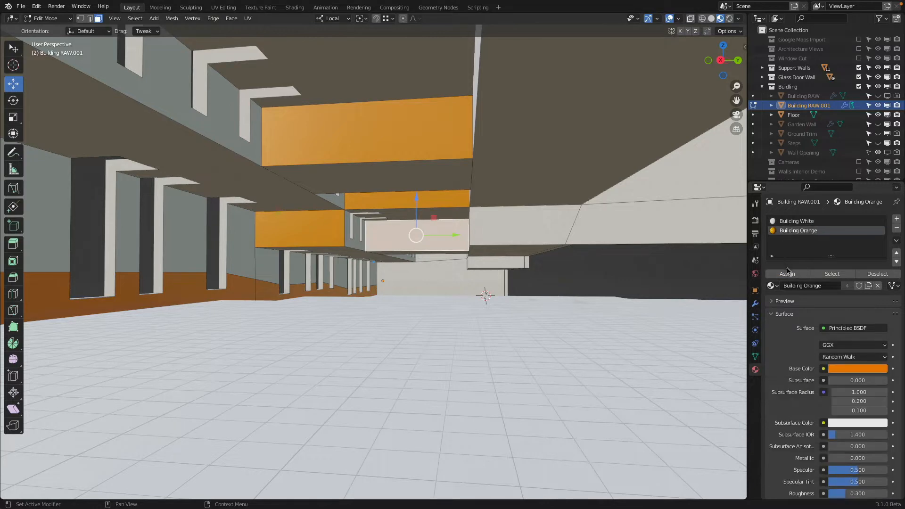
{"action": "left_click", "coordinate": [787, 273]}
Step: Assign Building Orange to the small vertical ceiling face above the far end wall
{"action": "scroll", "coordinate": [428, 260], "scroll_direction": "up", "scroll_amount": 4}
{"action": "middle_click_drag", "start_coordinate": [428, 260], "coordinate": [424, 256]}
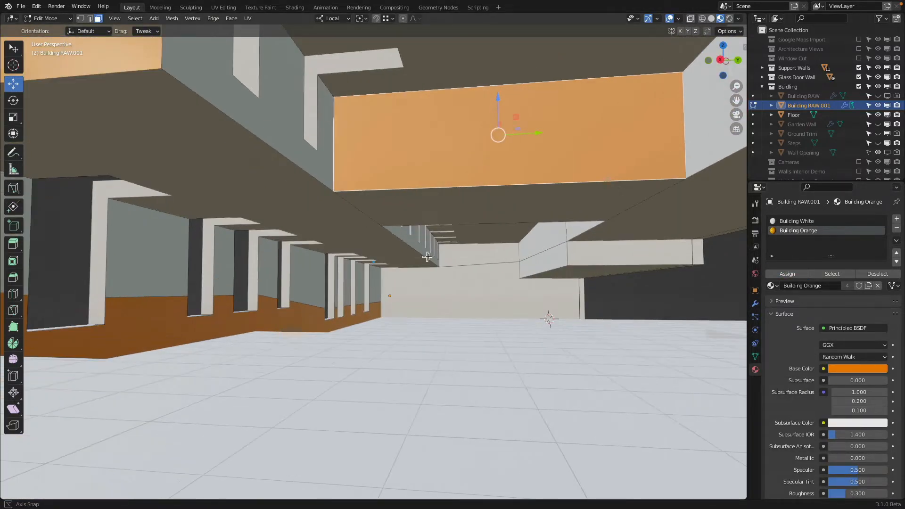
{"action": "left_click", "coordinate": [467, 256]}
{"action": "left_click", "coordinate": [790, 231]}
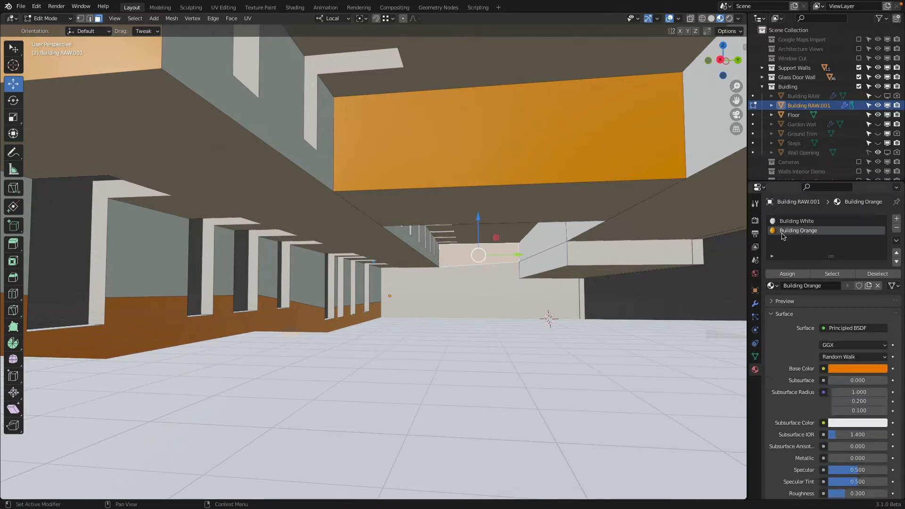
{"action": "left_click", "coordinate": [787, 274]}
Step: Lower the corner vertex at the far orange face's lower edge about 11.8 inches along local Z
{"action": "scroll", "coordinate": [548, 258], "scroll_direction": "up", "scroll_amount": 3}
{"action": "middle_click_drag", "start_coordinate": [549, 258], "coordinate": [439, 264], "text": "shift"}
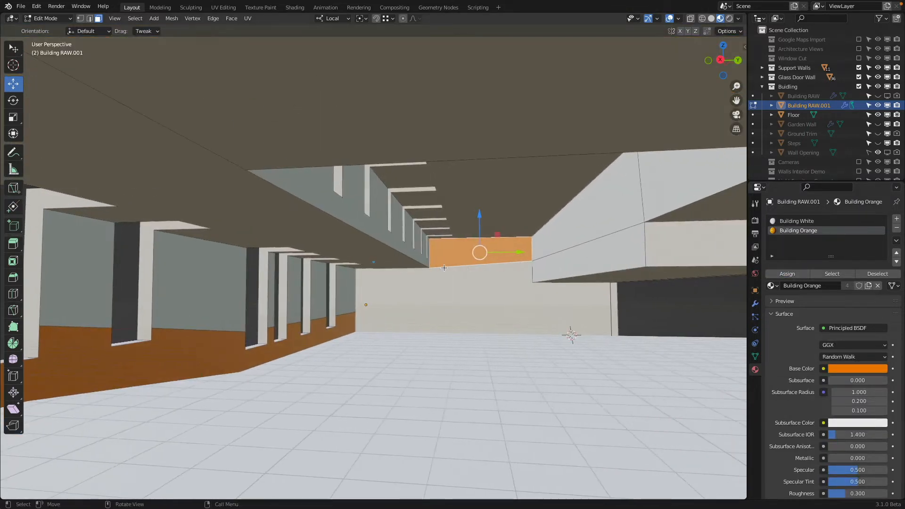
{"action": "left_click", "coordinate": [90, 18]}
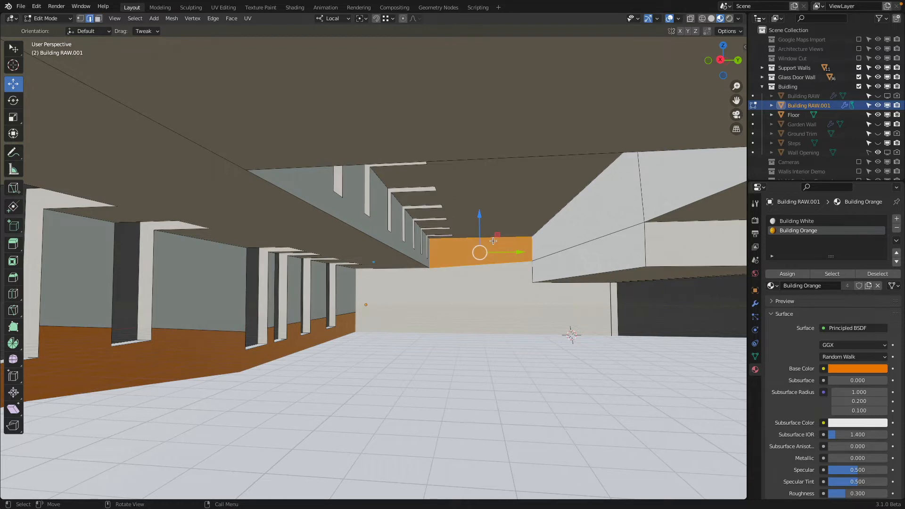
{"action": "left_click", "coordinate": [80, 18]}
{"action": "left_click", "coordinate": [531, 258]}
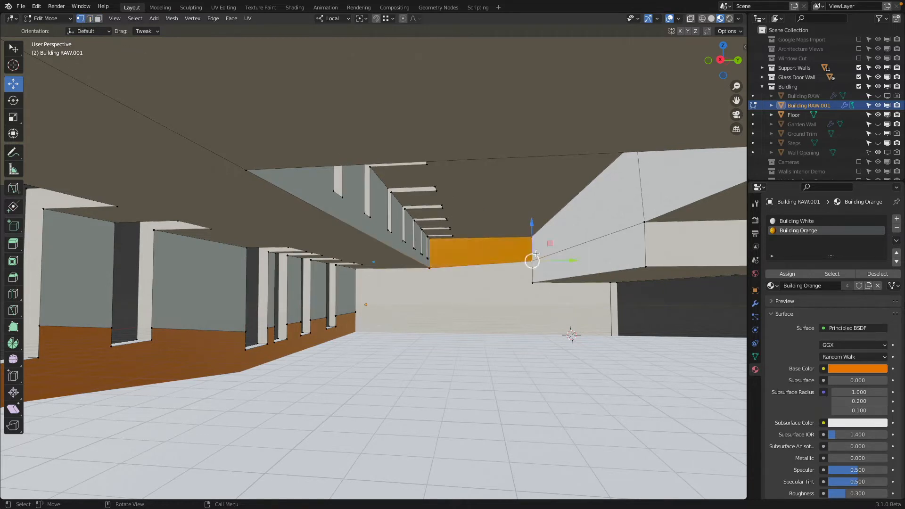
{"action": "left_click_drag", "start_coordinate": [531, 230], "coordinate": [434, 275]}
Step: Assign Building Orange to the front face of the low ceiling box beside the far orange face
{"action": "middle_click_drag", "start_coordinate": [484, 270], "coordinate": [425, 262], "text": "shift"}
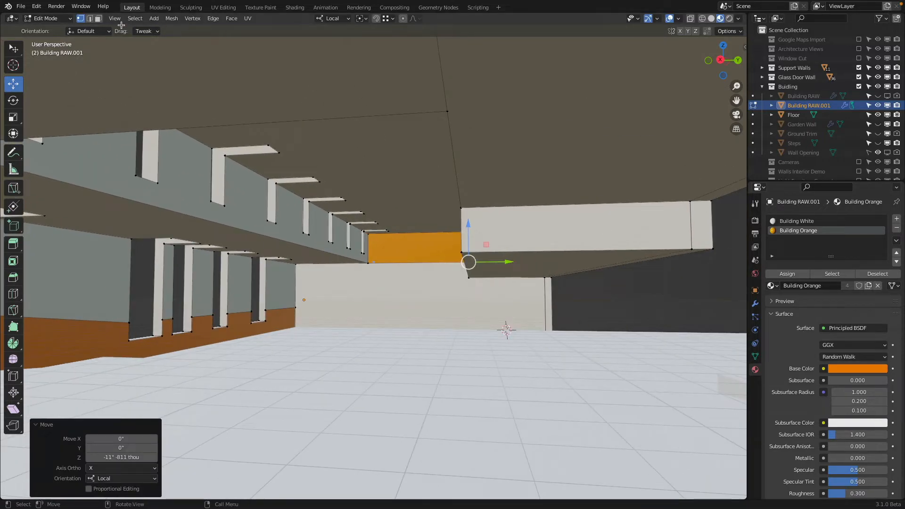
{"action": "left_click", "coordinate": [100, 20]}
{"action": "left_click", "coordinate": [571, 209]}
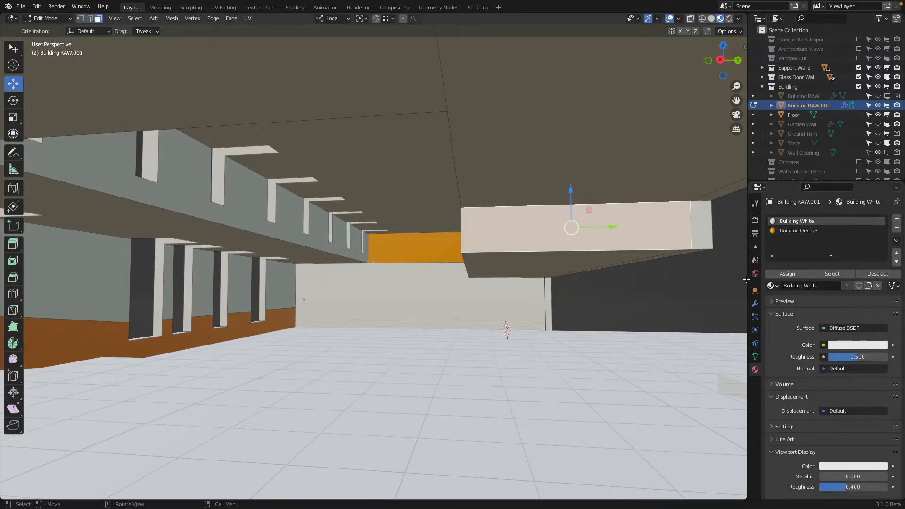
{"action": "left_click", "coordinate": [801, 230]}
{"action": "left_click", "coordinate": [793, 273]}
Step: Examine the orange ceiling faces and wall band from the camera in a rendered preview
{"action": "scroll", "coordinate": [632, 247], "scroll_direction": "down", "scroll_amount": 3}
{"action": "middle_click_drag", "start_coordinate": [396, 247], "coordinate": [413, 242]}
{"action": "key", "text": "Tab"}
{"action": "scroll", "coordinate": [413, 243], "scroll_direction": "down", "scroll_amount": 4}
{"action": "key", "text": "KP_0"}
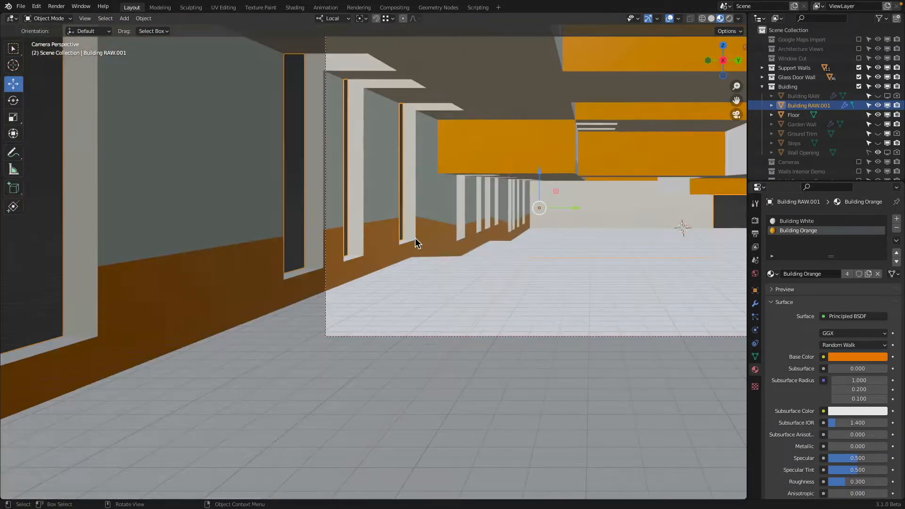
{"action": "key", "text": "z"}
{"action": "scroll", "coordinate": [494, 168], "scroll_direction": "down", "scroll_amount": 3}
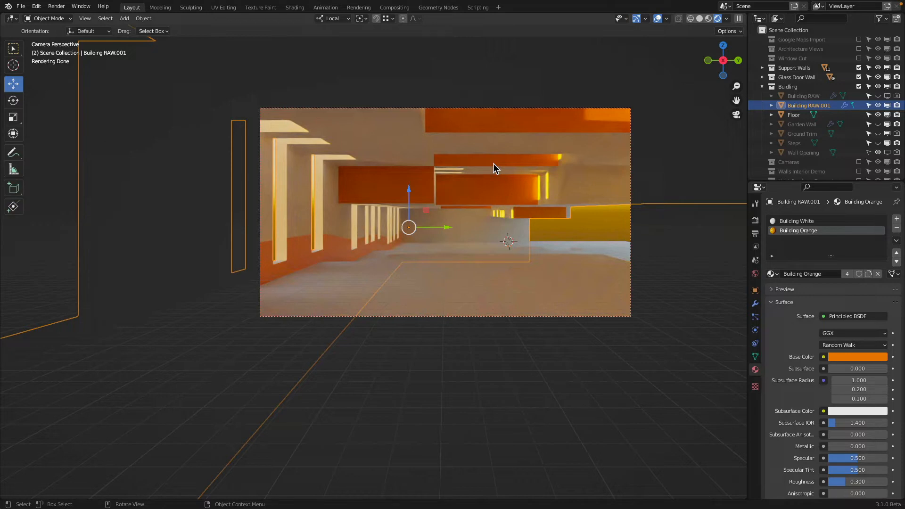
Step: In solid shading, knife a Y-constrained cut across the near window's side reveal, starting at the wall's existing cut
{"action": "key", "text": "z"}
{"action": "left_click", "coordinate": [638, 249]}
{"action": "middle_click_drag", "start_coordinate": [391, 222], "coordinate": [319, 319], "text": "shift"}
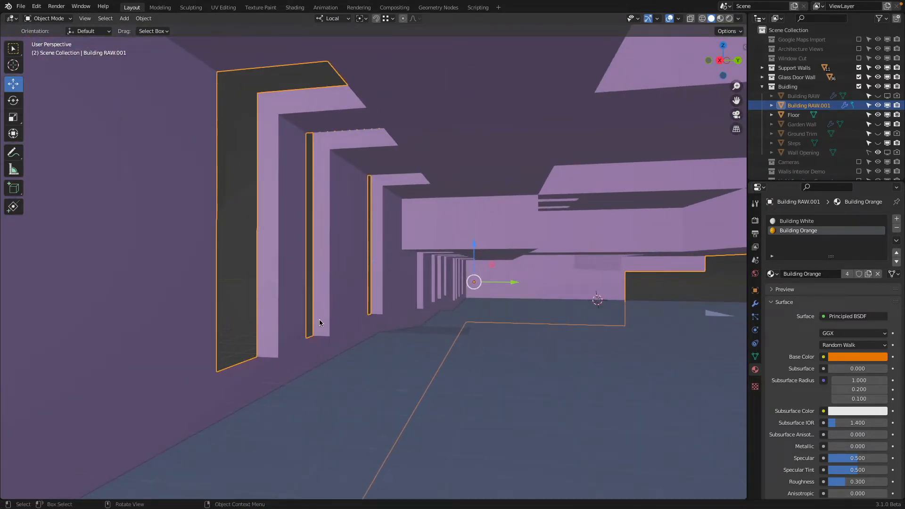
{"action": "key", "text": "Tab"}
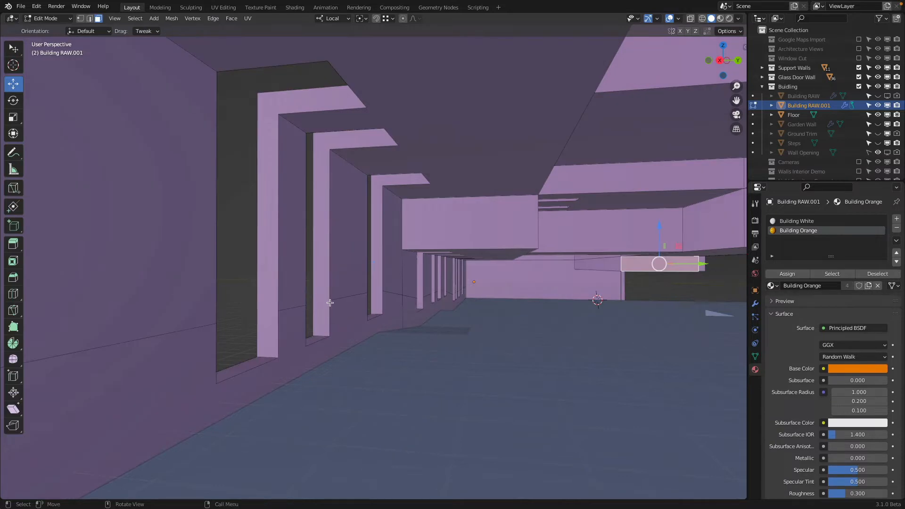
{"action": "scroll", "coordinate": [330, 303], "scroll_direction": "up", "scroll_amount": 3}
{"action": "left_click", "coordinate": [231, 360]}
{"action": "middle_click_drag", "start_coordinate": [230, 360], "coordinate": [228, 345], "text": "shift"}
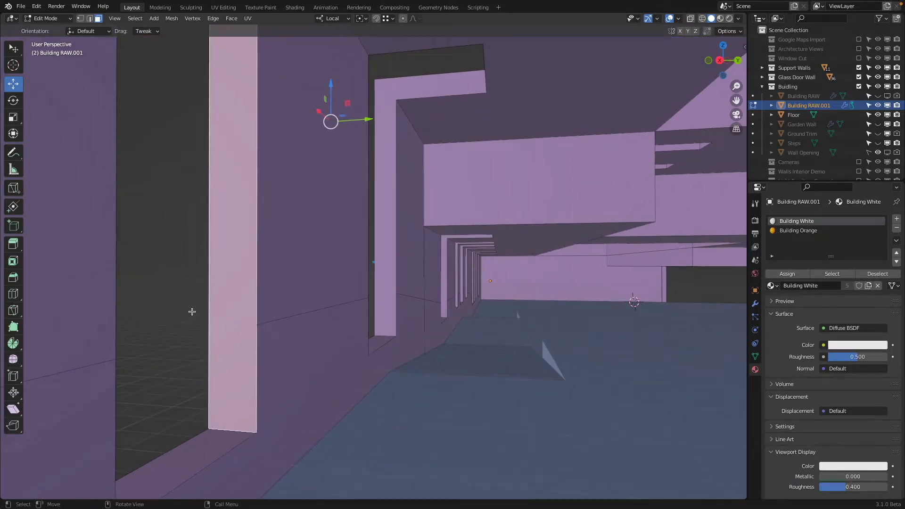
{"action": "key", "text": "k"}
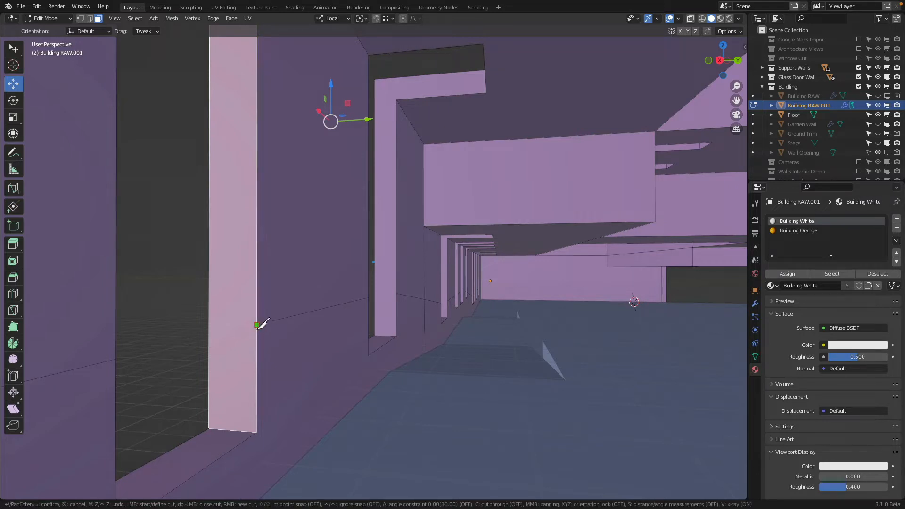
{"action": "left_click", "coordinate": [256, 325]}
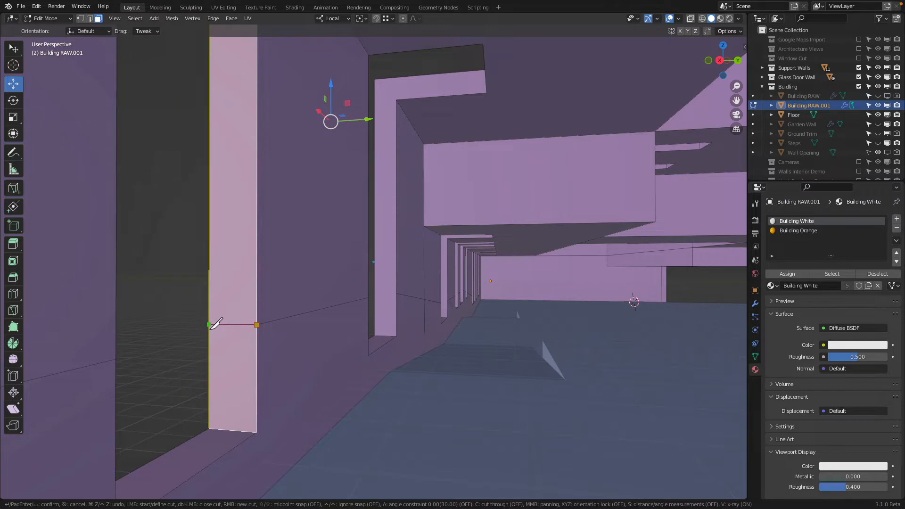
{"action": "key", "text": "y"}
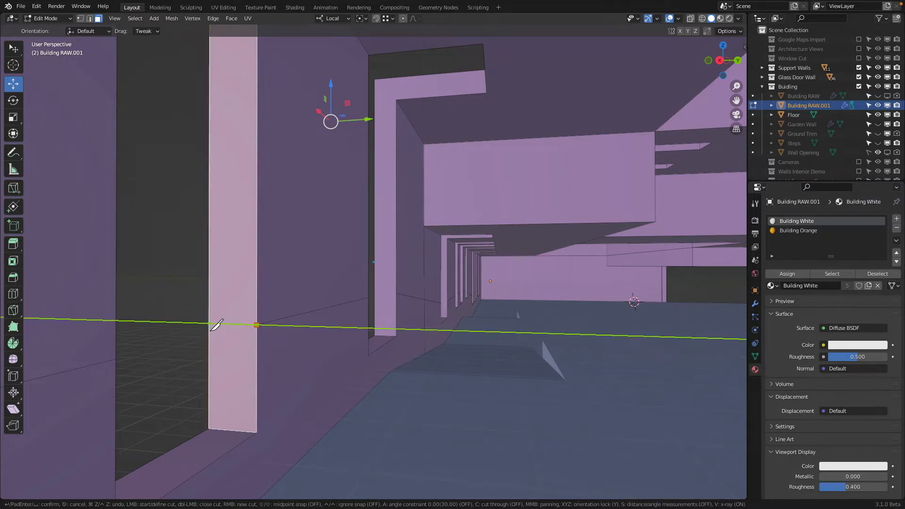
{"action": "left_click", "coordinate": [210, 324]}
{"action": "key", "text": "Return"}
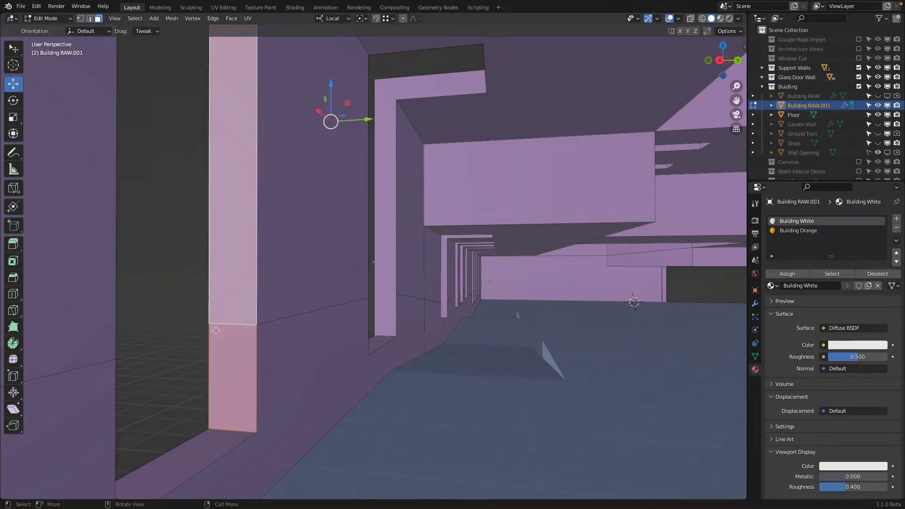
Step: Frame the view on the cut faces of the window reveal
{"action": "scroll", "coordinate": [222, 324], "scroll_direction": "down", "scroll_amount": 8}
{"action": "scroll", "coordinate": [314, 297], "scroll_direction": "up", "scroll_amount": 6}
{"action": "left_click", "coordinate": [114, 18]}
{"action": "left_click", "coordinate": [151, 71]}
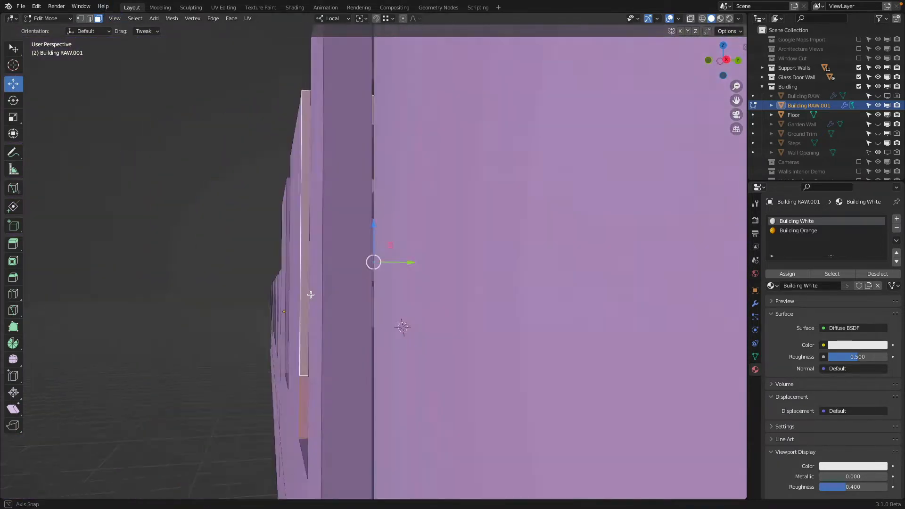
Step: Knife a Y-constrained cut across the nearest window's side reveal, continuing the wall's existing cut
{"action": "middle_click_drag", "start_coordinate": [310, 295], "coordinate": [443, 254]}
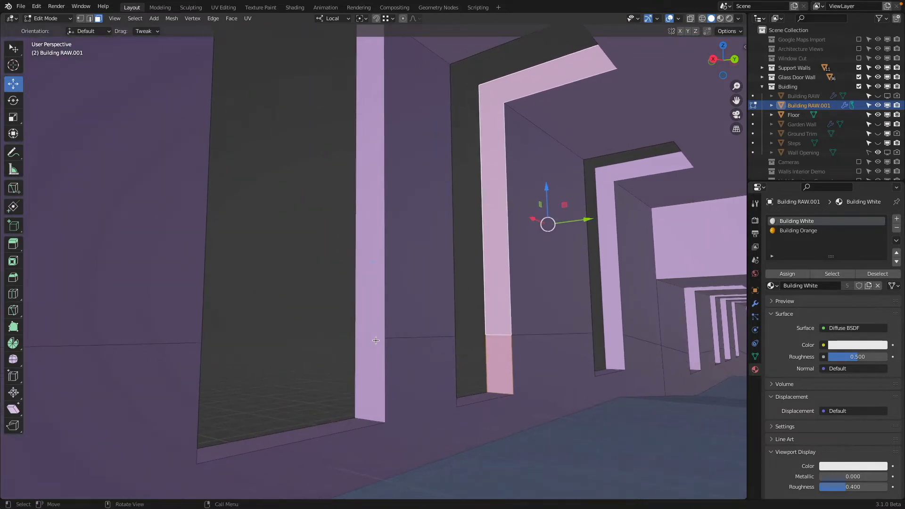
{"action": "left_click", "coordinate": [376, 341]}
{"action": "key", "text": "k"}
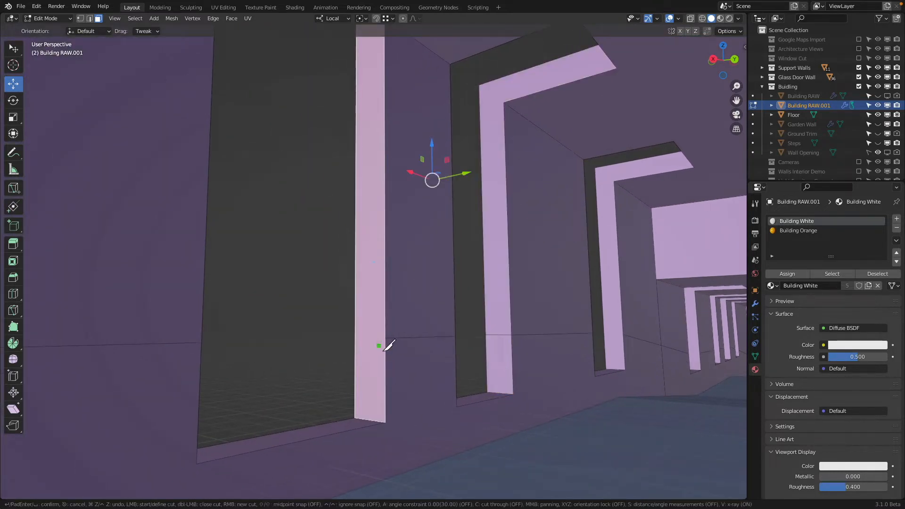
{"action": "left_click", "coordinate": [386, 338]}
{"action": "left_click", "coordinate": [366, 338]}
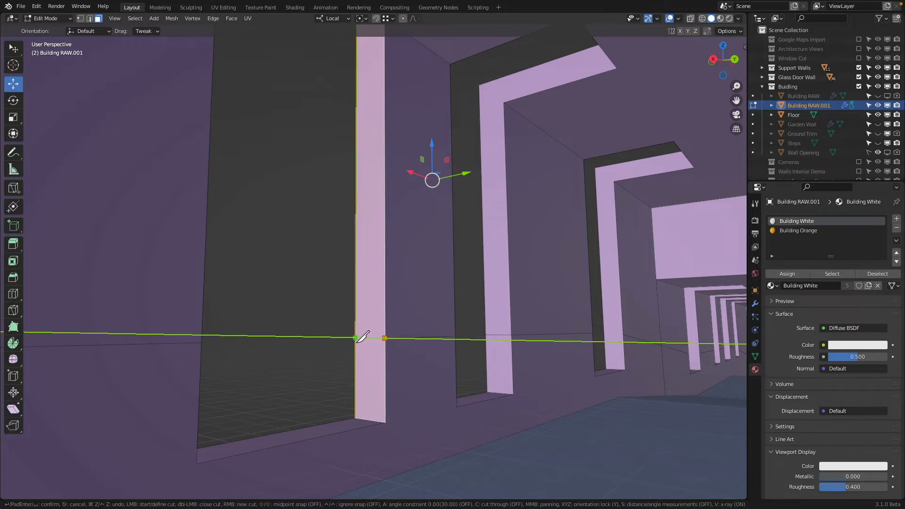
{"action": "key", "text": "Return"}
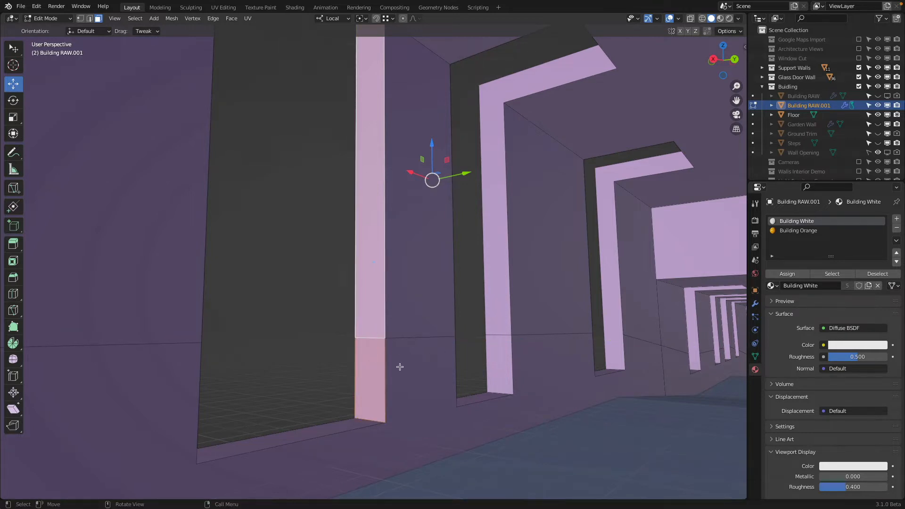
{"action": "left_click", "coordinate": [387, 374]}
{"action": "left_click", "coordinate": [496, 395], "text": "shift"}
{"action": "left_click", "coordinate": [504, 381], "text": "shift"}
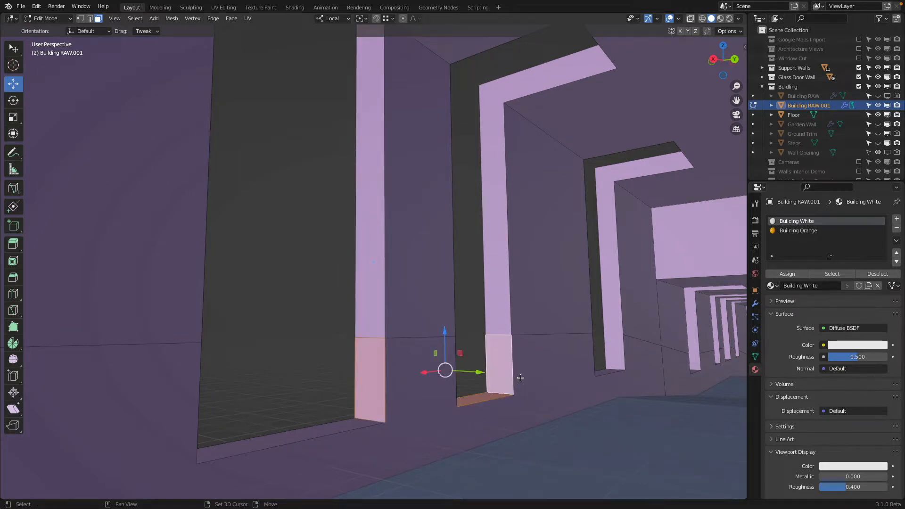
Step: Knife a Y-constrained cut across the side reveal of the third window along the wall, starting at the wall's existing cut
{"action": "middle_click_drag", "start_coordinate": [618, 367], "coordinate": [479, 331], "text": "shift"}
{"action": "left_click", "coordinate": [600, 347]}
{"action": "key", "text": "k"}
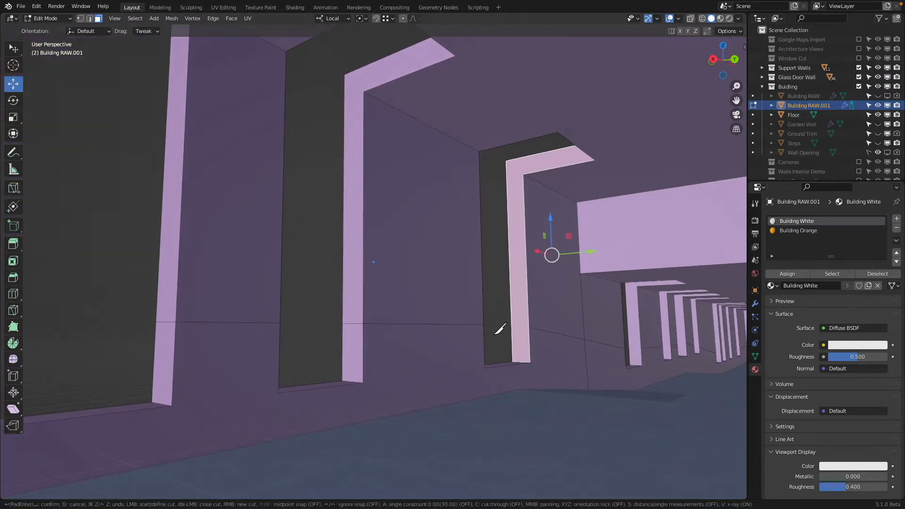
{"action": "left_click", "coordinate": [531, 333]}
{"action": "key", "text": "y"}
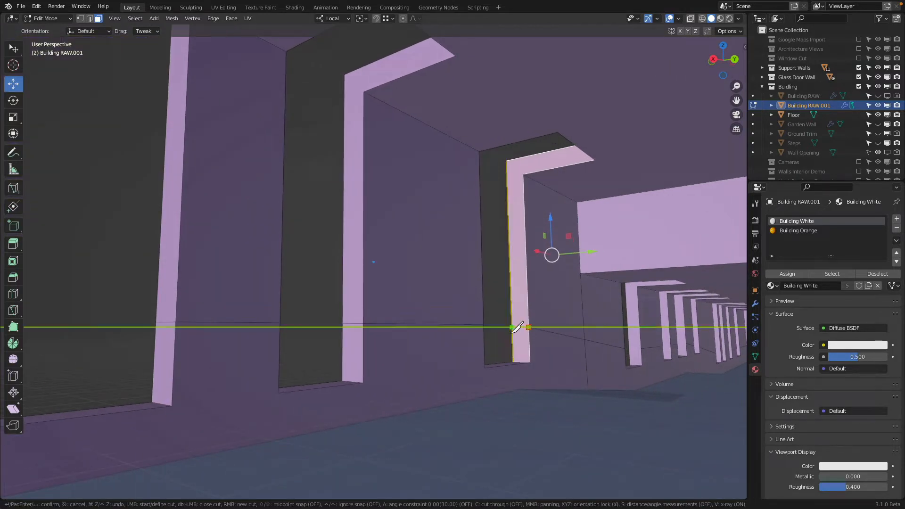
{"action": "key", "text": "y"}
{"action": "left_click", "coordinate": [510, 333]}
{"action": "key", "text": "Return"}
Step: Assign Building Orange to the lower side reveals and the sills of the three near windows
{"action": "left_click", "coordinate": [517, 340]}
{"action": "middle_click_drag", "start_coordinate": [509, 342], "coordinate": [490, 350]}
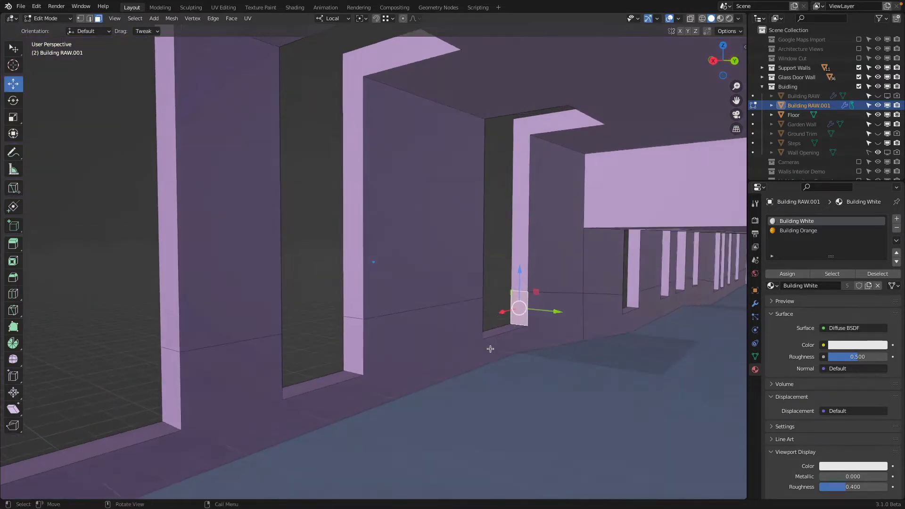
{"action": "left_click", "coordinate": [493, 333], "text": "shift"}
{"action": "left_click", "coordinate": [355, 347], "text": "shift"}
{"action": "left_click", "coordinate": [307, 385], "text": "shift"}
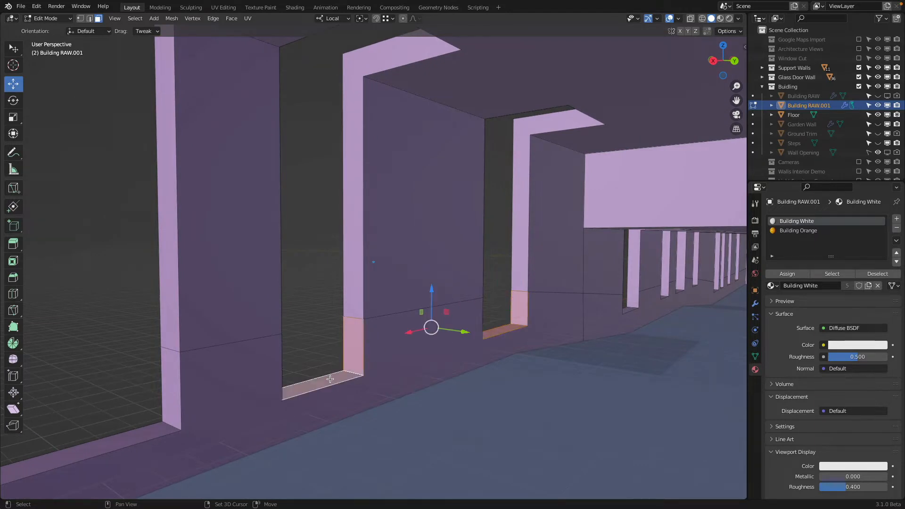
{"action": "middle_click_drag", "start_coordinate": [288, 370], "coordinate": [471, 315], "text": "shift"}
{"action": "left_click", "coordinate": [421, 321], "text": "shift"}
{"action": "left_click", "coordinate": [384, 370], "text": "shift"}
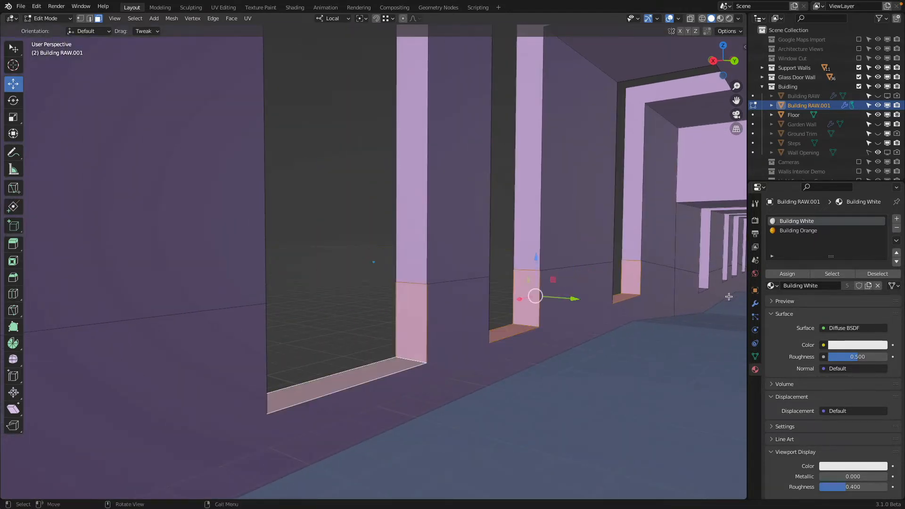
{"action": "left_click", "coordinate": [797, 230]}
{"action": "left_click", "coordinate": [783, 274]}
Step: Examine the window reveals and sills against the orange wall band in material preview, outside mesh editing
{"action": "key", "text": "Tab"}
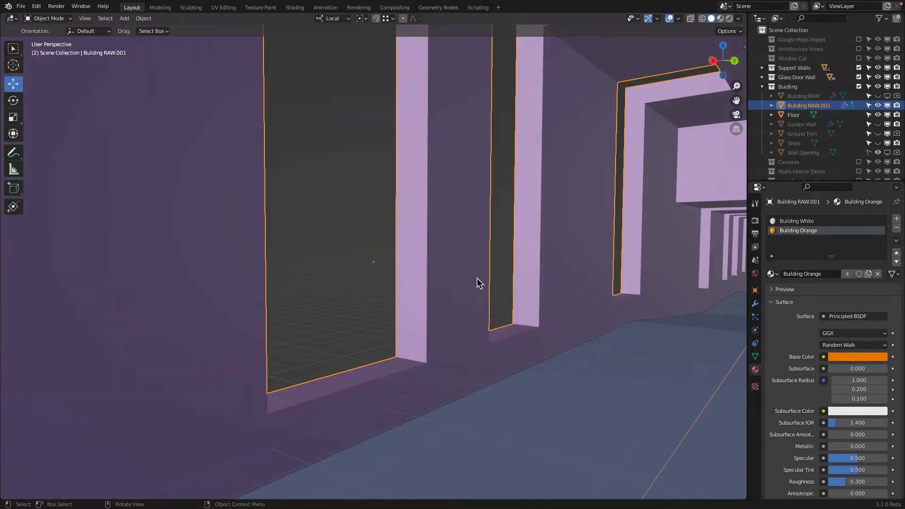
{"action": "key", "text": "z"}
{"action": "scroll", "coordinate": [548, 355], "scroll_direction": "down", "scroll_amount": 2}
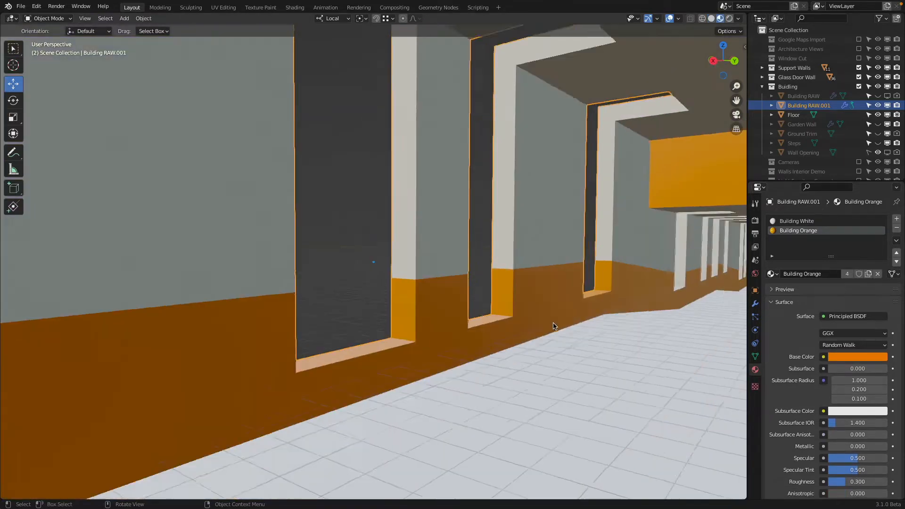
{"action": "middle_click_drag", "start_coordinate": [500, 321], "coordinate": [353, 312], "text": "shift"}
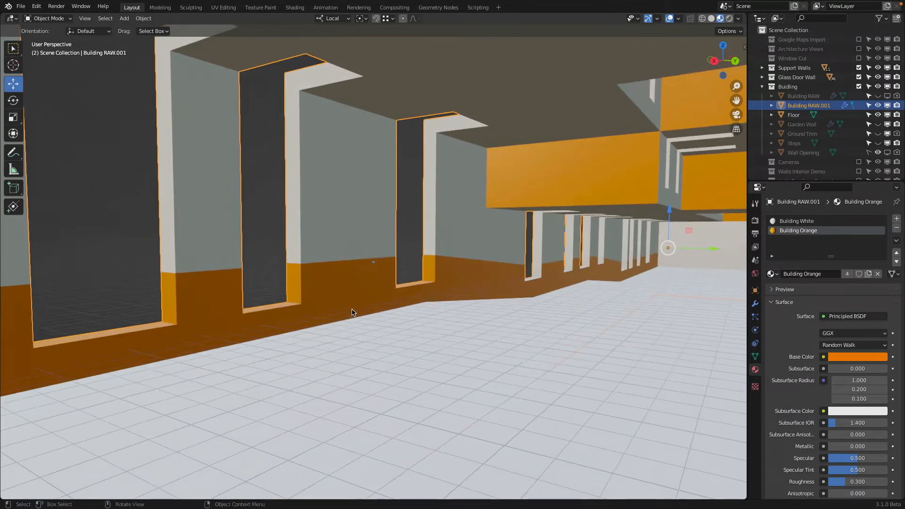
Step: Try assigning Building White to the building's currently selected faces, and undo that assignment
{"action": "key", "text": "Tab"}
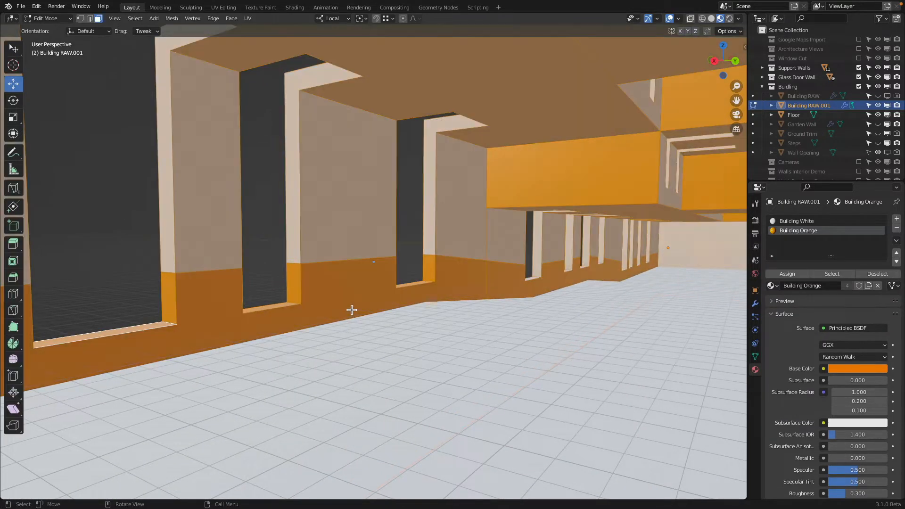
{"action": "left_click", "coordinate": [796, 221]}
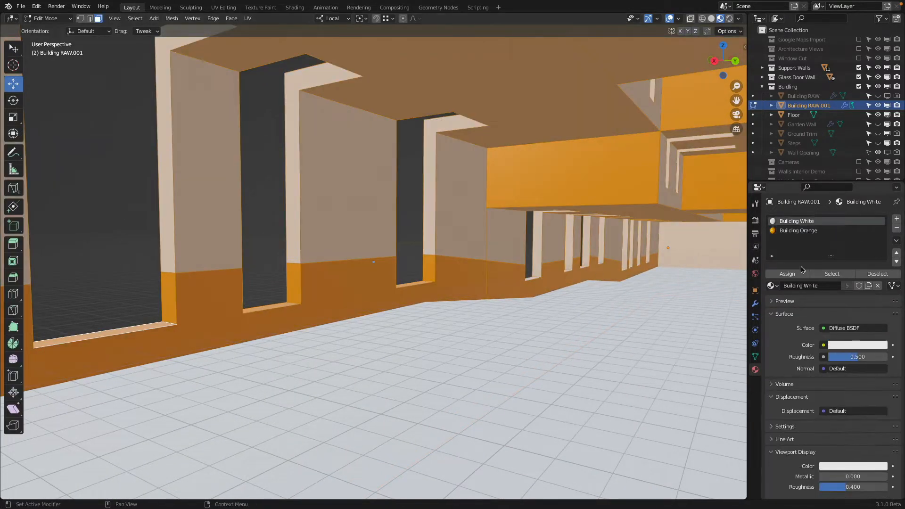
{"action": "left_click", "coordinate": [801, 274]}
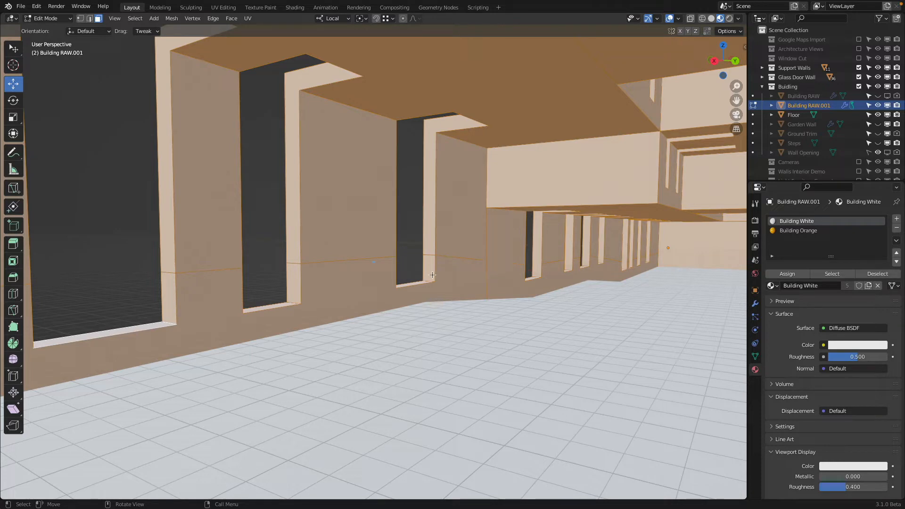
{"action": "key", "text": "ctrl+z"}
Step: Assign Building White to only the lower side reveals and sills of the three near windows, leaving the wall band face out of the selection
{"action": "middle_click_drag", "start_coordinate": [532, 242], "coordinate": [589, 259], "text": "shift"}
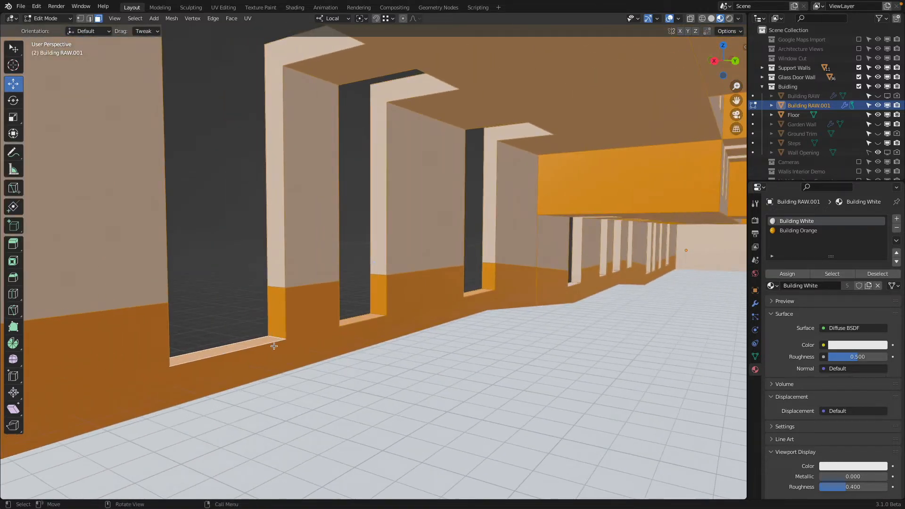
{"action": "left_click", "coordinate": [238, 347]}
{"action": "left_click", "coordinate": [277, 315], "text": "shift"}
{"action": "left_click", "coordinate": [362, 318], "text": "shift"}
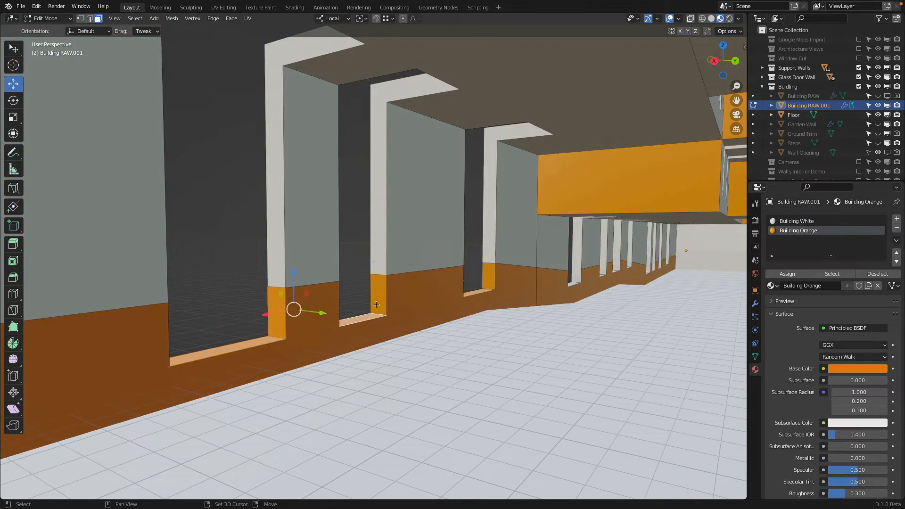
{"action": "left_click", "coordinate": [379, 294], "text": "shift"}
{"action": "left_click", "coordinate": [481, 293], "text": "shift"}
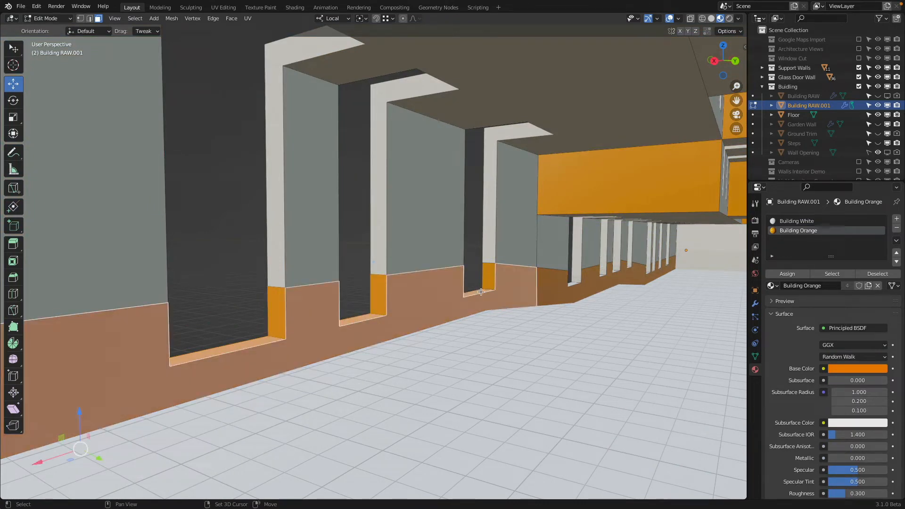
{"action": "left_click", "coordinate": [487, 280], "text": "shift"}
{"action": "key", "text": "shift+z"}
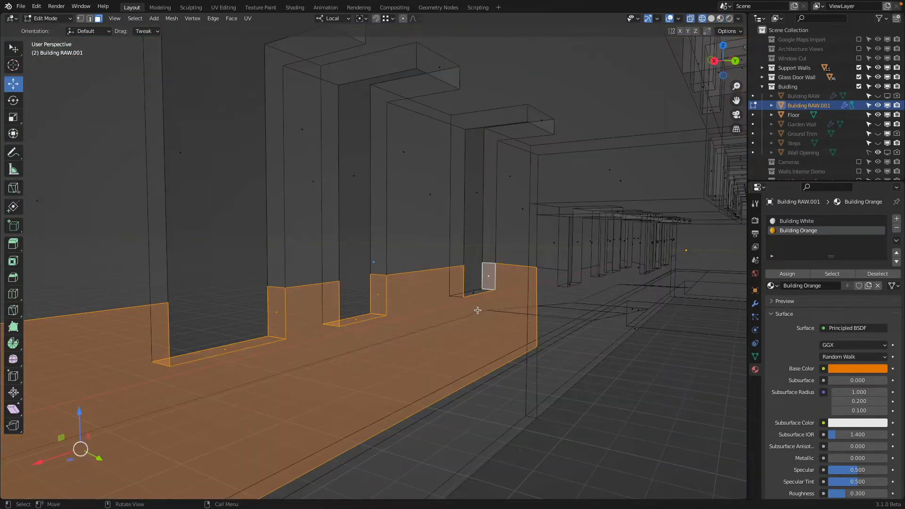
{"action": "left_click", "coordinate": [471, 293], "text": "shift"}
{"action": "scroll", "coordinate": [157, 427], "scroll_direction": "down", "scroll_amount": 2}
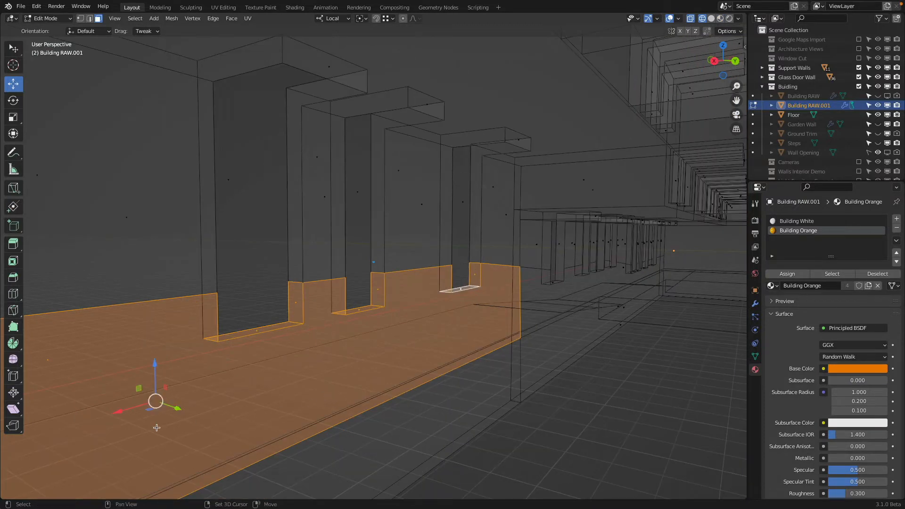
{"action": "left_click", "coordinate": [50, 360], "text": "shift"}
{"action": "key", "text": "shift+z"}
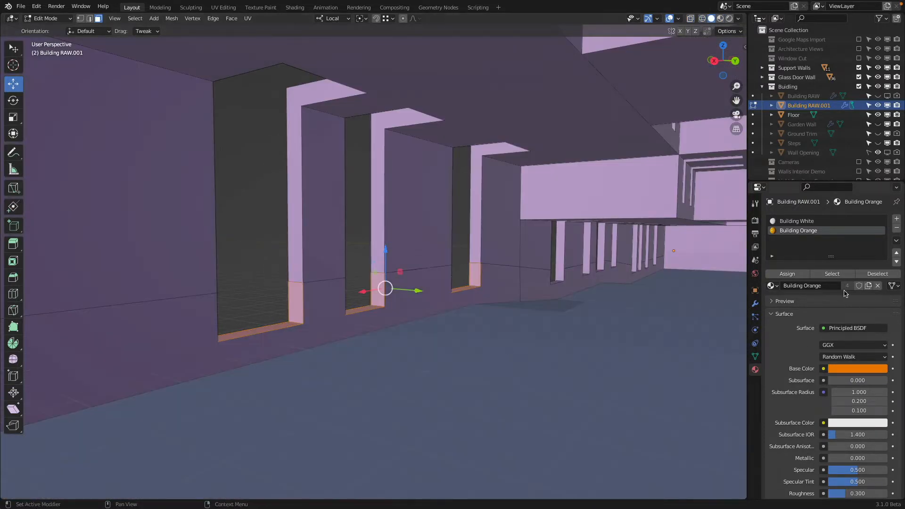
{"action": "key", "text": "z"}
{"action": "left_click", "coordinate": [788, 274]}
{"action": "key", "text": "z"}
{"action": "left_click", "coordinate": [797, 221]}
{"action": "left_click", "coordinate": [787, 274]}
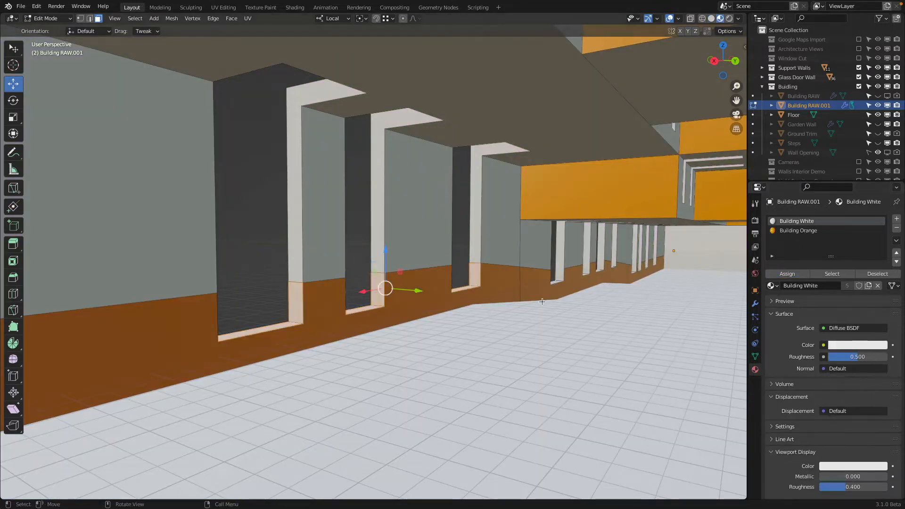
Step: Leave mesh editing and review the white window reveals and orange wall band from the camera view
{"action": "key", "text": "Tab"}
{"action": "scroll", "coordinate": [474, 316], "scroll_direction": "down", "scroll_amount": 6}
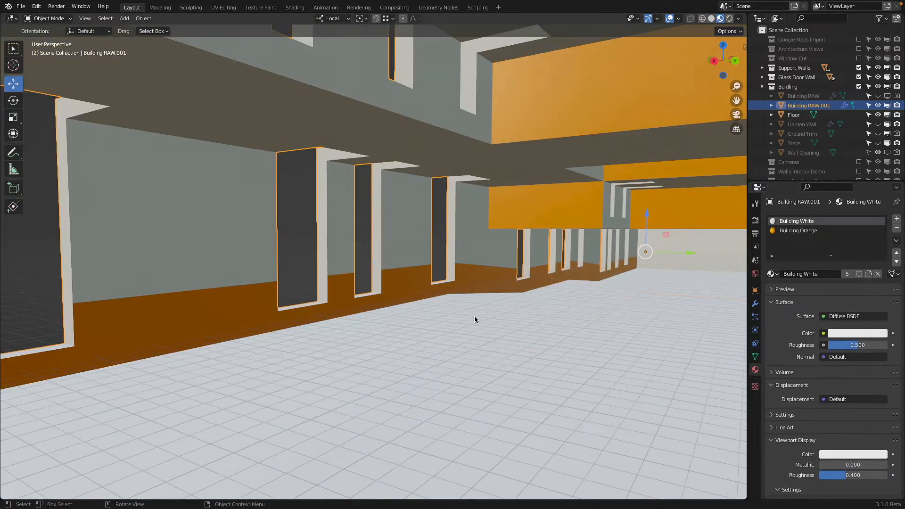
{"action": "mouse_move", "coordinate": [474, 316]}
{"action": "middle_mouse_down"}
{"action": "mouse_move", "coordinate": [368, 304]}
{"action": "mouse_move", "coordinate": [444, 325]}
{"action": "mouse_move", "coordinate": [508, 309]}
{"action": "mouse_move", "coordinate": [481, 304]}
{"action": "middle_mouse_up"}
{"action": "key", "text": "KP_0"}
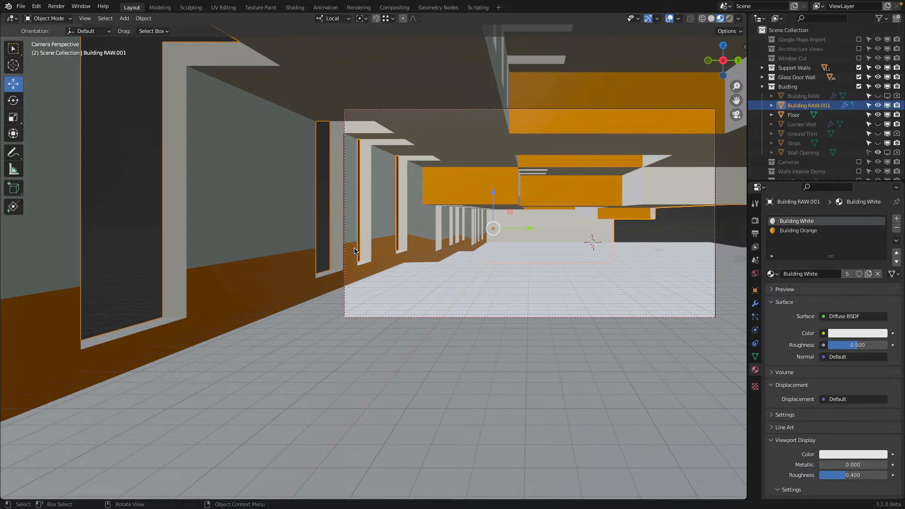
Step: Set Building Orange's Specular to 1.000 and Roughness to 0.181, using a rendered preview from the camera
{"action": "left_click", "coordinate": [819, 231]}
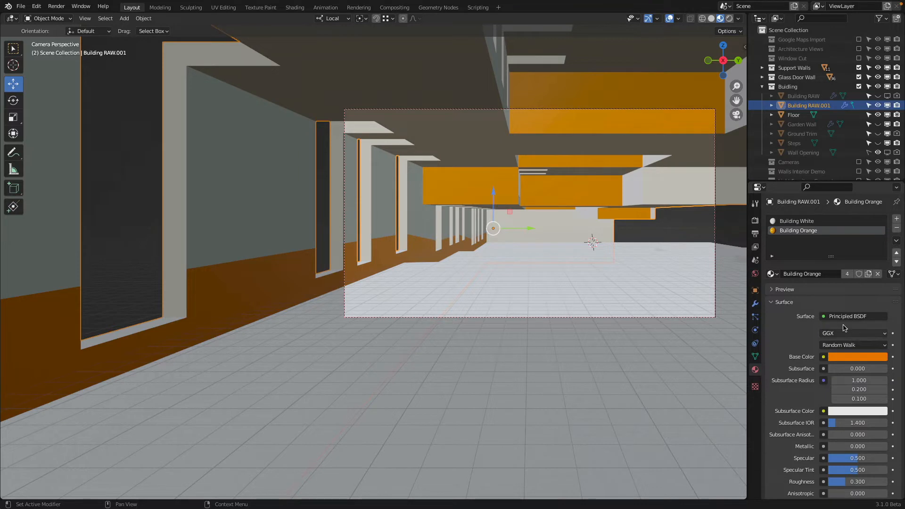
{"action": "scroll", "coordinate": [867, 426], "scroll_direction": "down", "scroll_amount": 3}
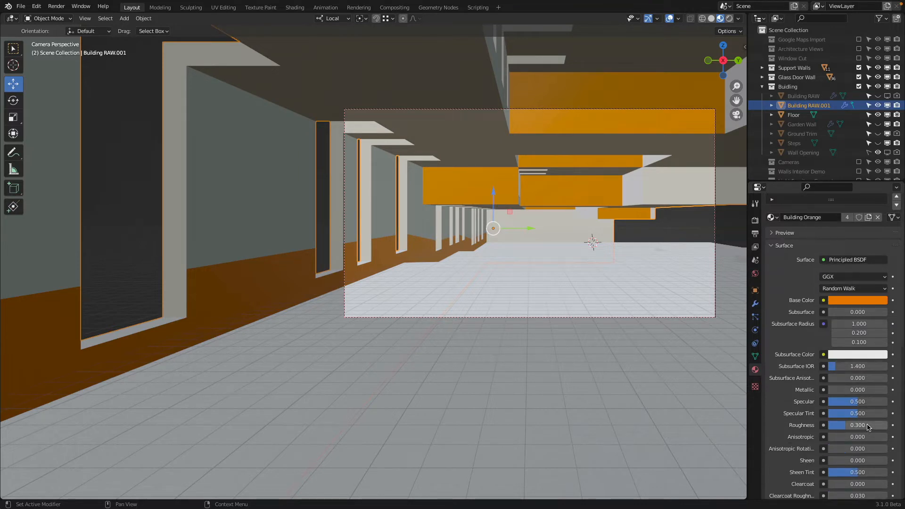
{"action": "left_click_drag", "start_coordinate": [857, 403], "coordinate": [841, 426]}
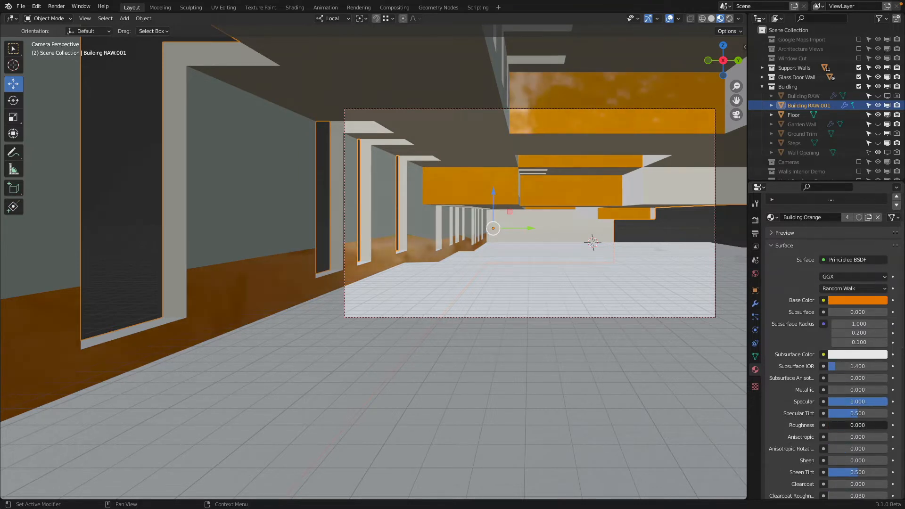
{"action": "left_click", "coordinate": [730, 19]}
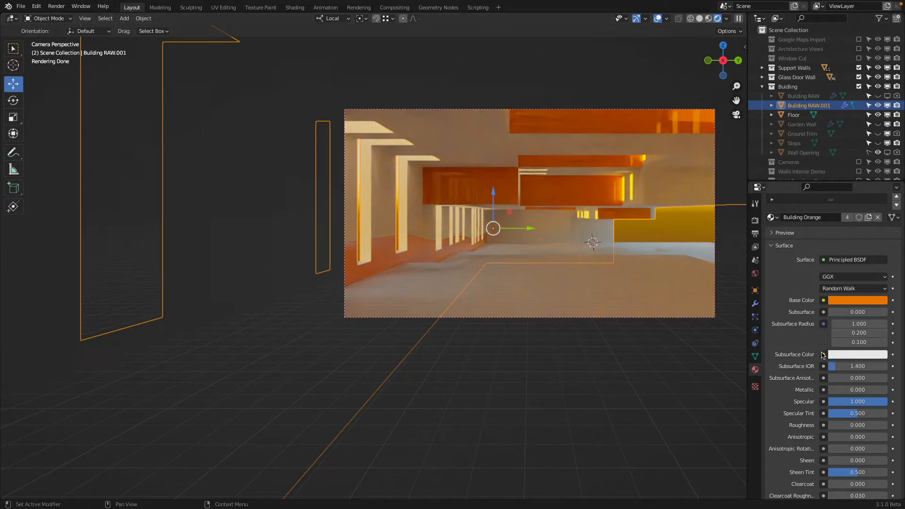
{"action": "left_click_drag", "start_coordinate": [872, 406], "coordinate": [838, 424]}
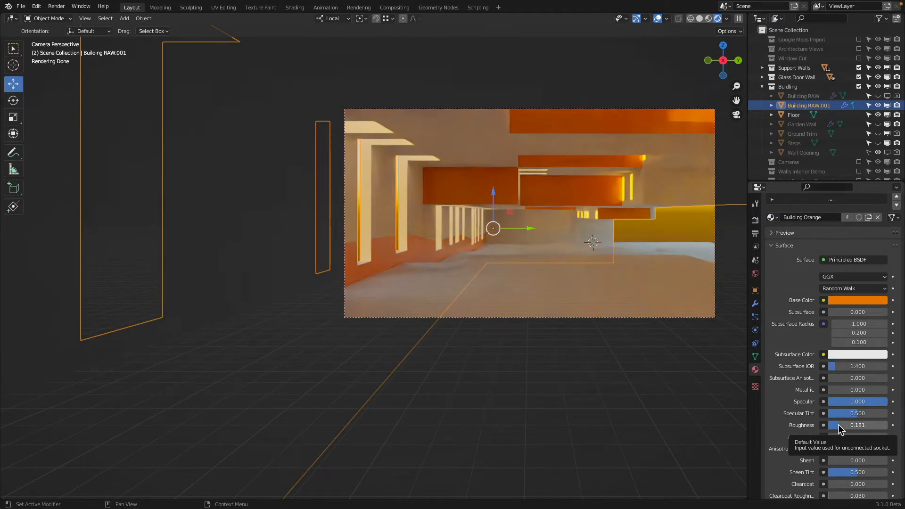
Step: Change the Building White material's surface shader to Glossy BSDF
{"action": "scroll", "coordinate": [806, 287], "scroll_direction": "up", "scroll_amount": 3}
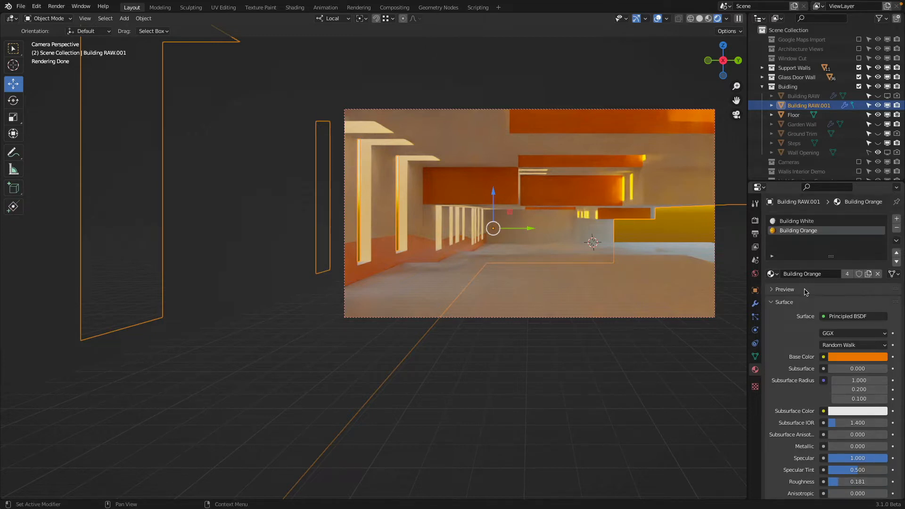
{"action": "left_click", "coordinate": [801, 222]}
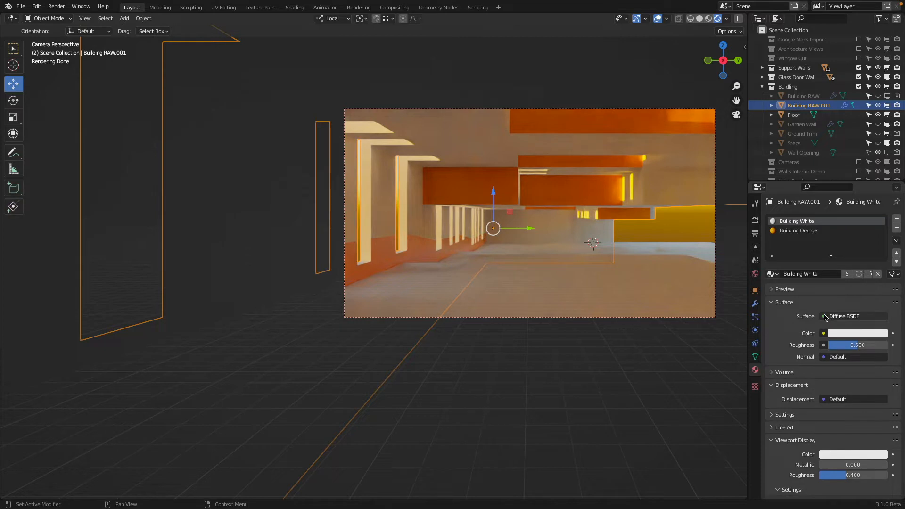
{"action": "left_click", "coordinate": [825, 317]}
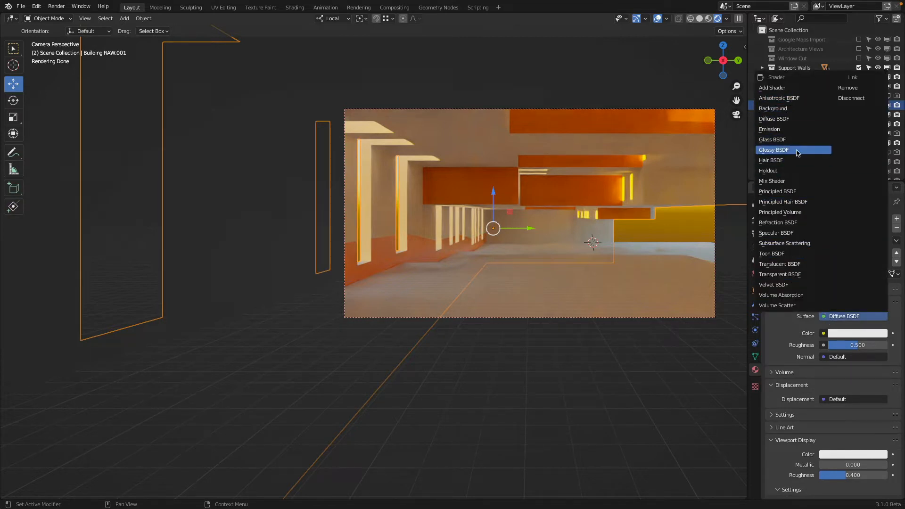
{"action": "left_click", "coordinate": [798, 152]}
{"action": "scroll", "coordinate": [835, 385], "scroll_direction": "down", "scroll_amount": 6}
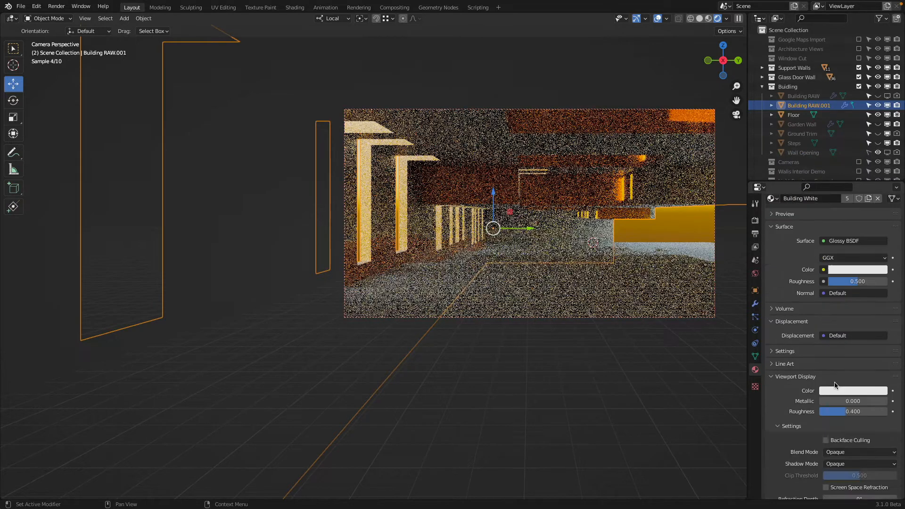
{"action": "scroll", "coordinate": [835, 385], "scroll_direction": "up", "scroll_amount": 6}
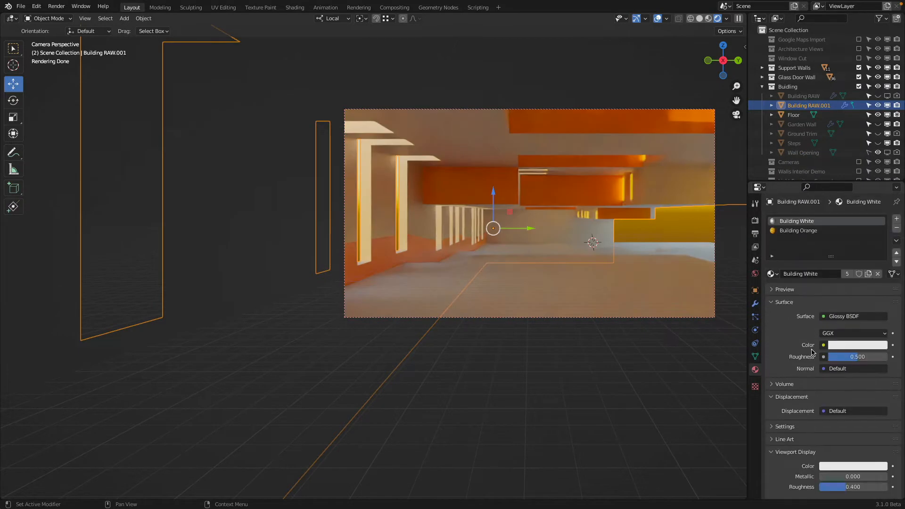
Step: Change Building White's surface shader to Principled BSDF with Specular 1.000 and Roughness 0.000
{"action": "left_click", "coordinate": [833, 316]}
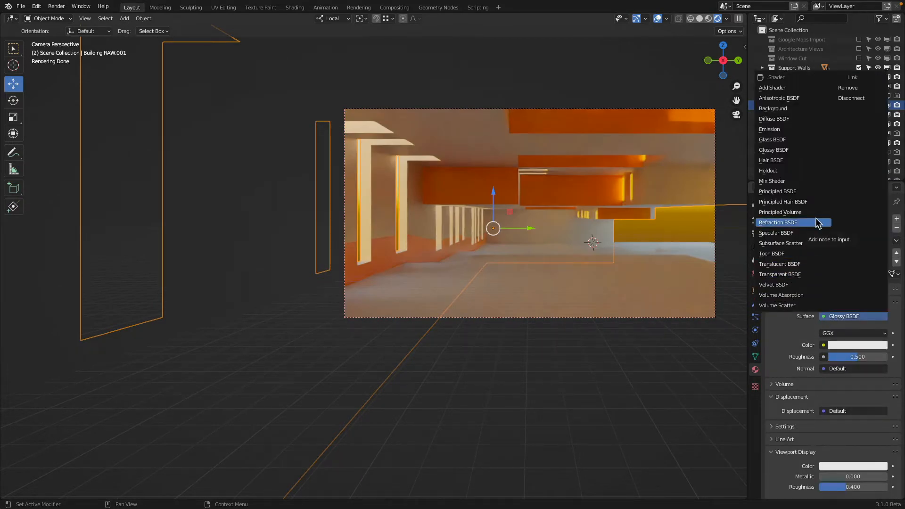
{"action": "left_click", "coordinate": [810, 192]}
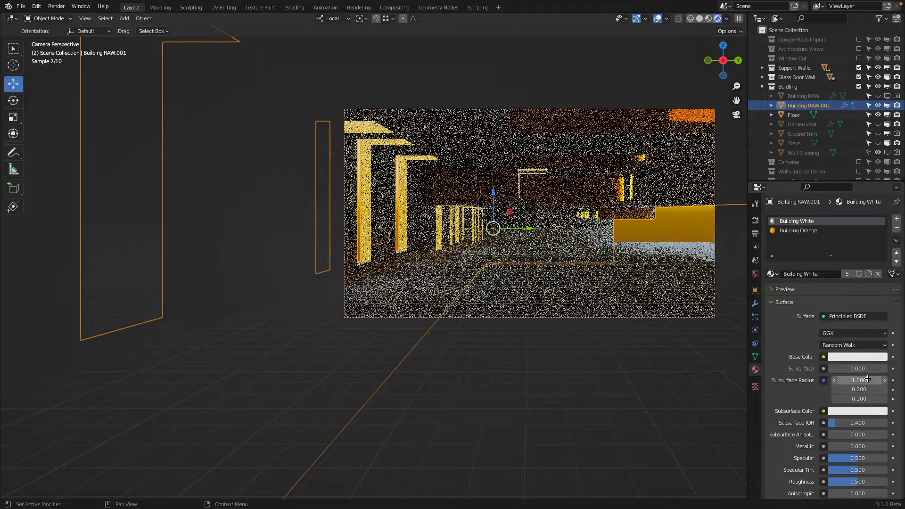
{"action": "scroll", "coordinate": [859, 427], "scroll_direction": "down", "scroll_amount": 3}
{"action": "left_click_drag", "start_coordinate": [851, 383], "coordinate": [822, 407]}
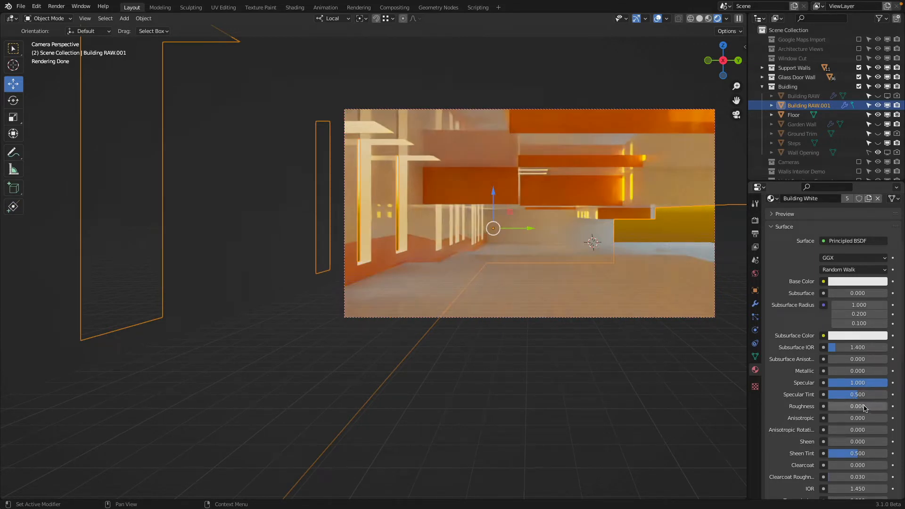
Step: Try Specular values of 0.1 and 0 on Building White, comparing the reflections in the rendered camera view
{"action": "left_click", "coordinate": [850, 383]}
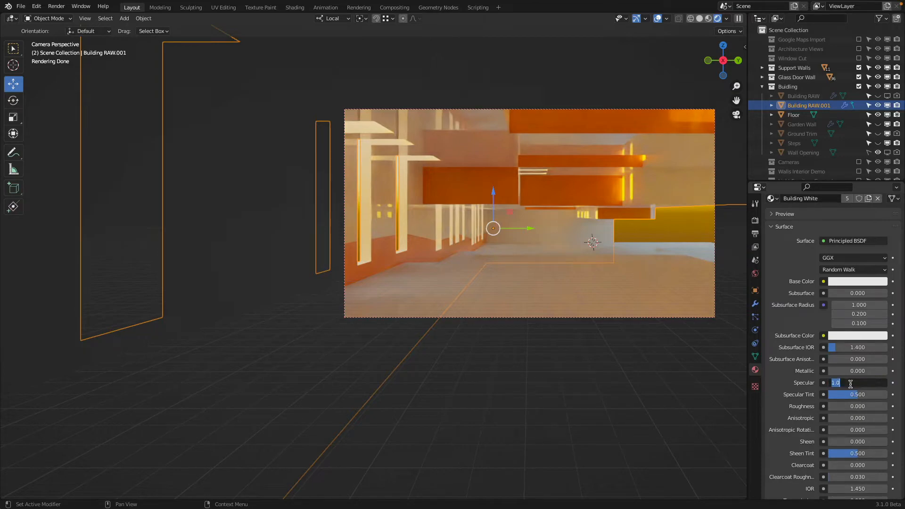
{"action": "type", "text": "0.1"}
{"action": "key", "text": "Return"}
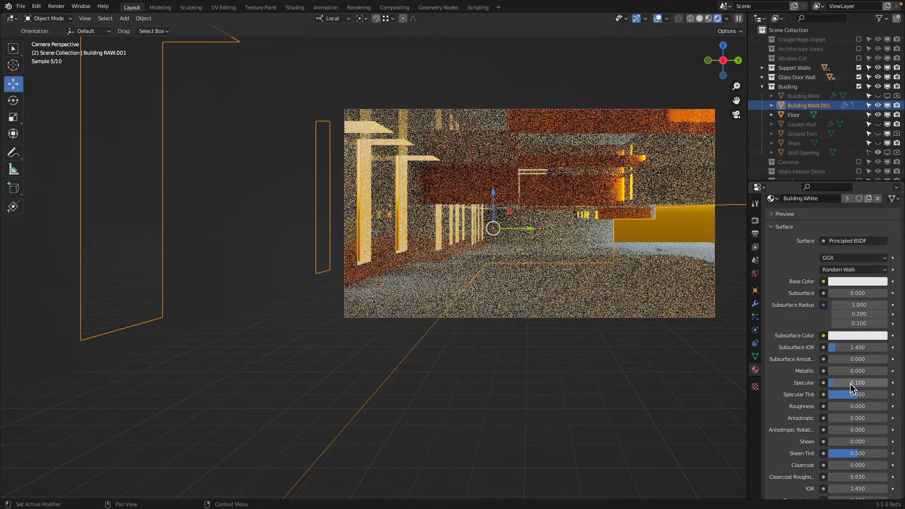
{"action": "left_click", "coordinate": [849, 383]}
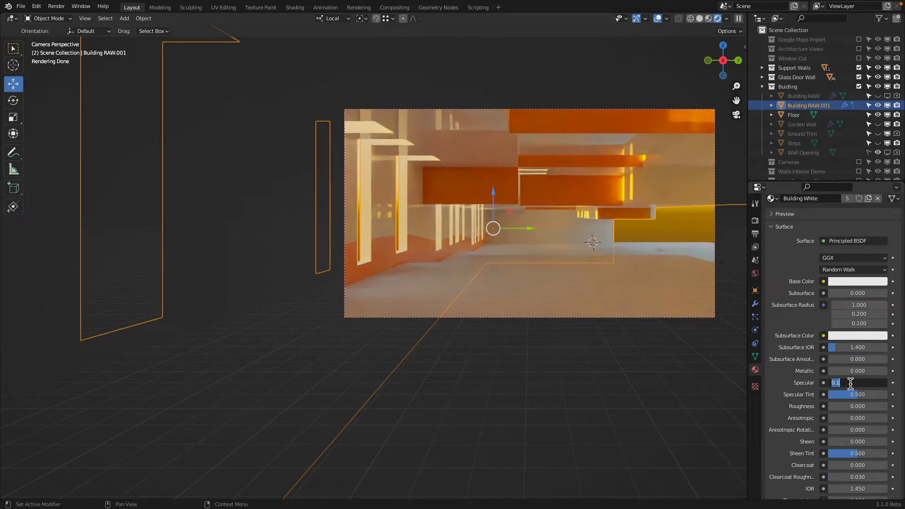
{"action": "type", "text": "0"}
{"action": "key", "text": "Return"}
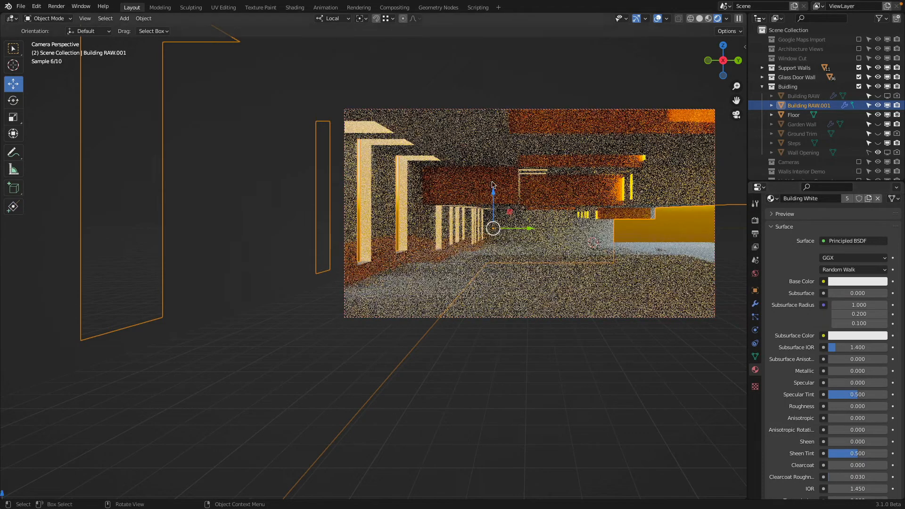
Step: Try Building White with Specular at 0.010 and Roughness at 0.200
{"action": "left_click", "coordinate": [847, 382]}
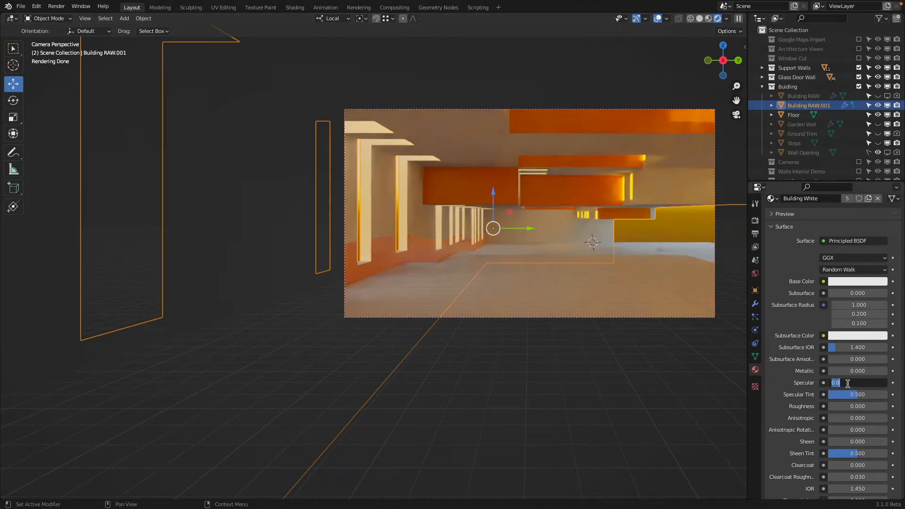
{"action": "type", "text": ".0"}
{"action": "key", "text": "Return"}
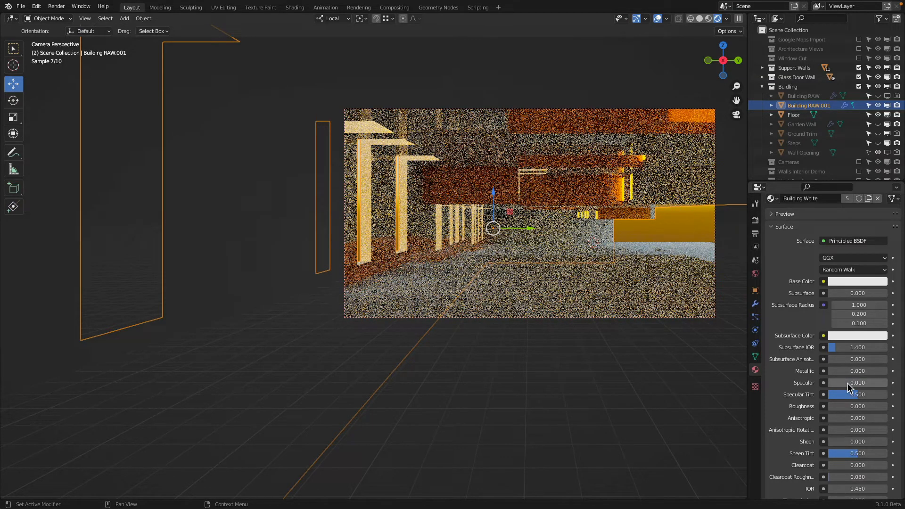
{"action": "left_click", "coordinate": [858, 406]}
{"action": "type", "text": ".2"}
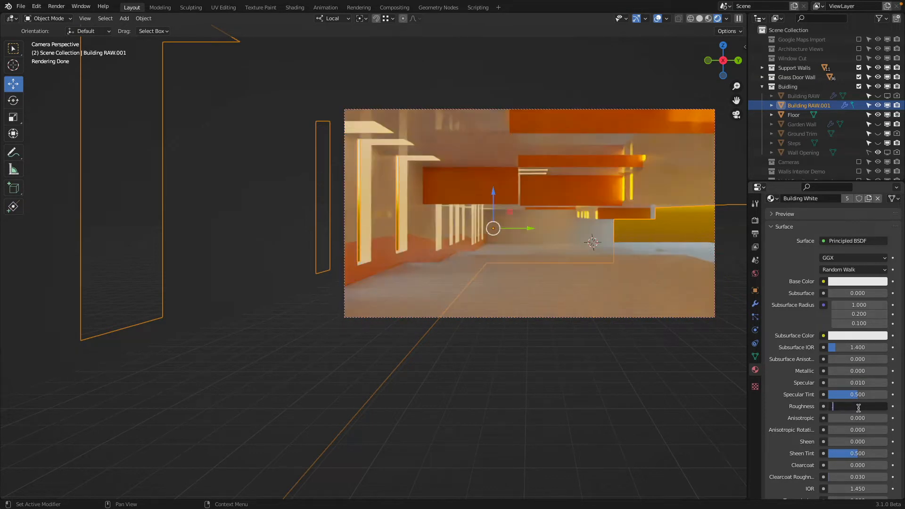
{"action": "key", "text": "Return"}
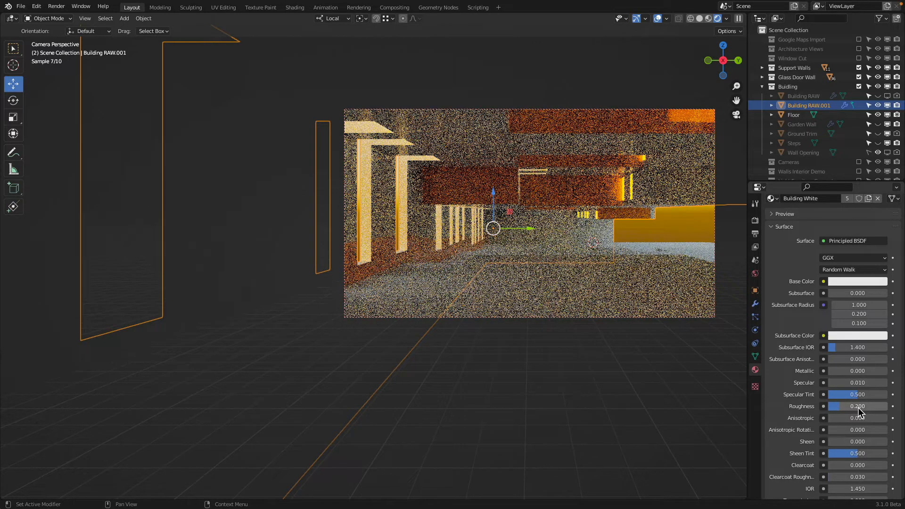
{"action": "left_click", "coordinate": [858, 383]}
{"action": "type", "text": "0."}
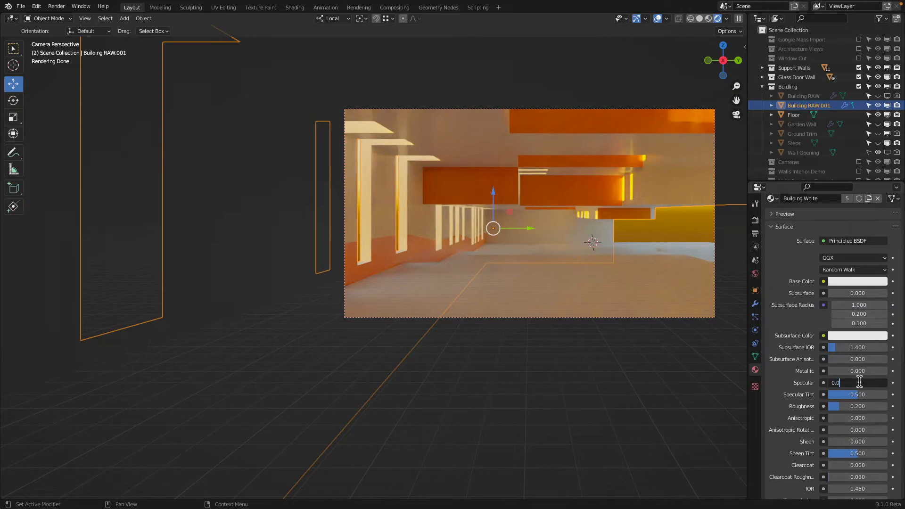
{"action": "key", "text": "Return"}
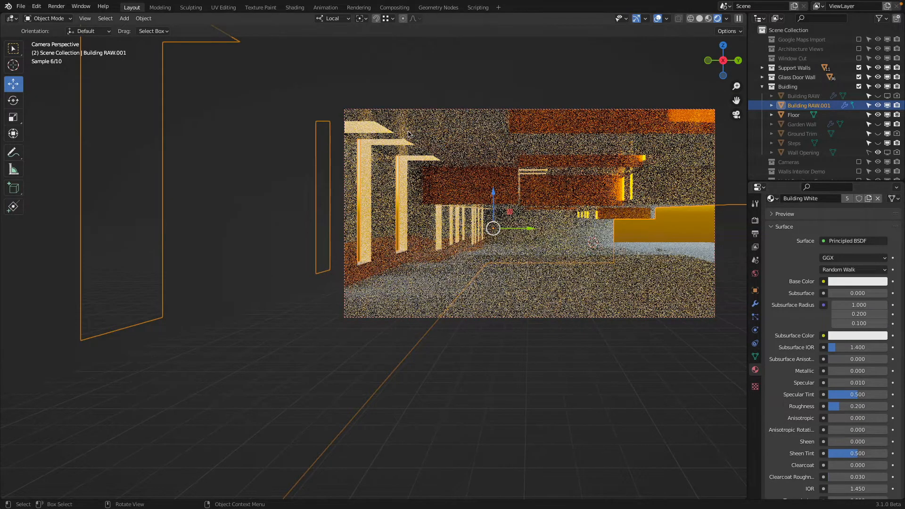
Step: Try Building White with Roughness at 0 and Specular at 0.001
{"action": "scroll", "coordinate": [867, 379], "scroll_direction": "down", "scroll_amount": 1}
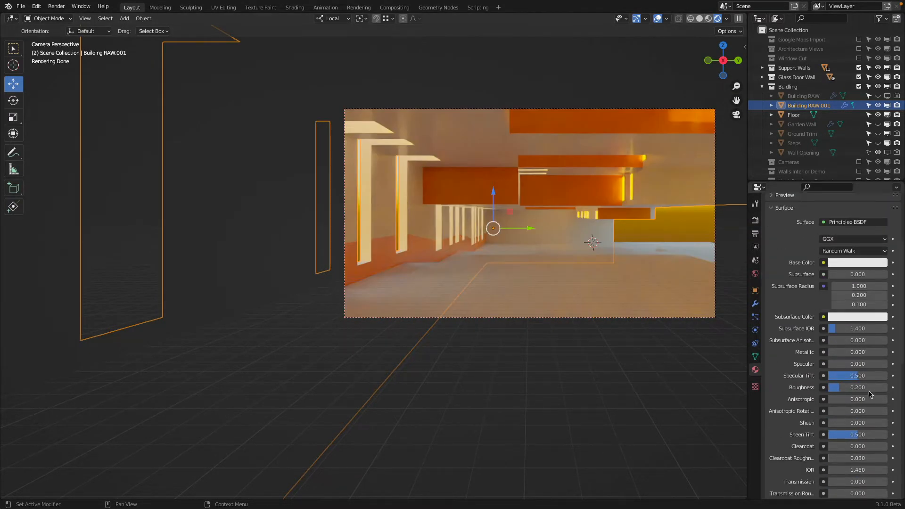
{"action": "double_click", "coordinate": [865, 388]}
{"action": "type", "text": "0"}
{"action": "key", "text": "Return"}
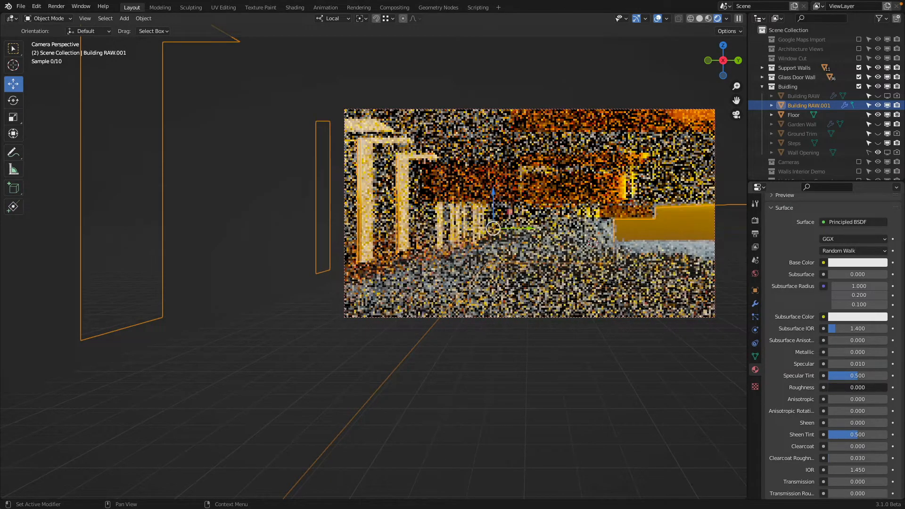
{"action": "double_click", "coordinate": [864, 364]}
{"action": "type", "text": "0."}
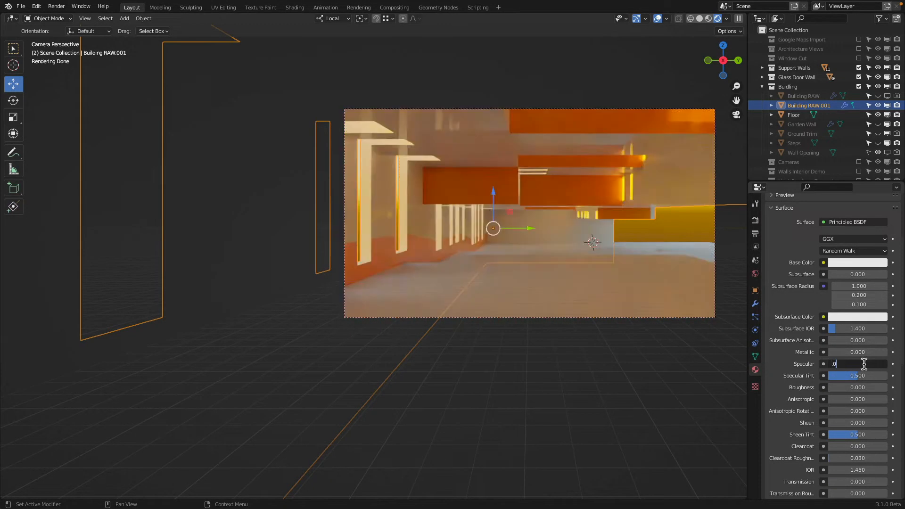
{"action": "type", "text": "001"}
{"action": "key", "text": "Return"}
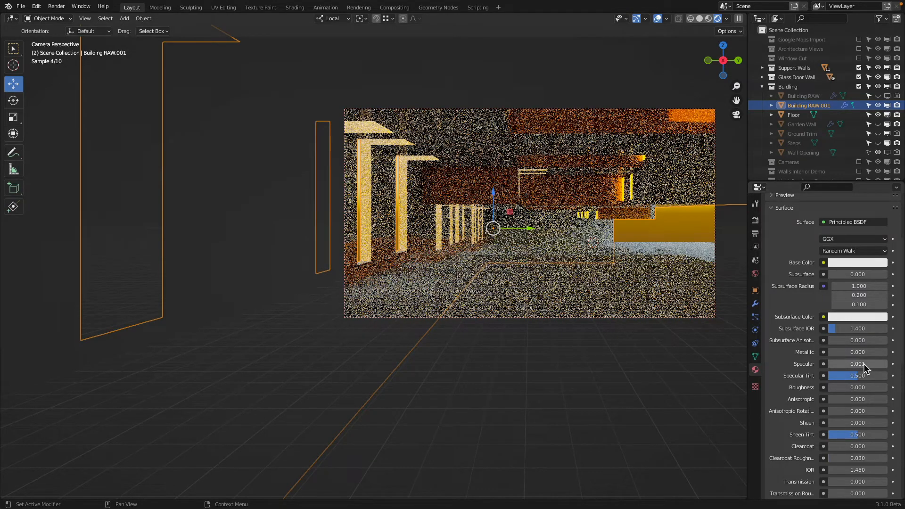
Step: Set Building White's Specular to 0 to compare the render without reflections
{"action": "double_click", "coordinate": [863, 364]}
{"action": "key", "text": "Home"}
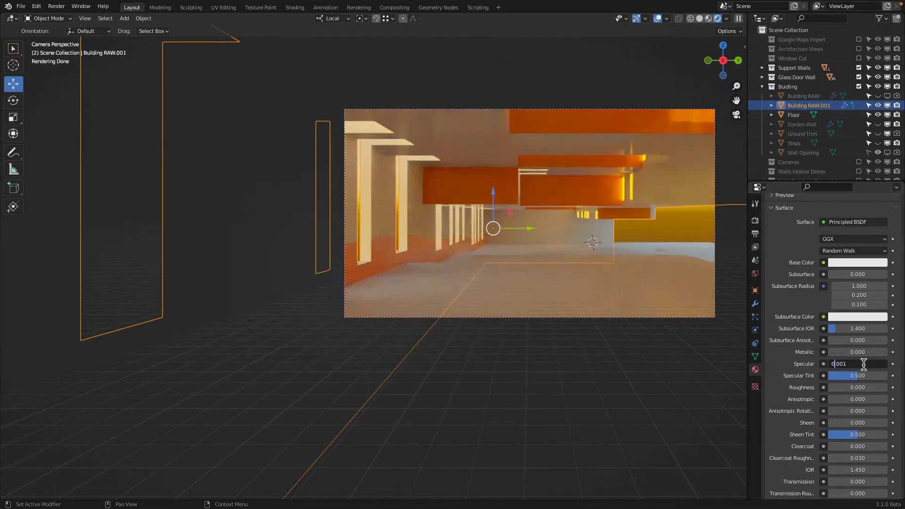
{"action": "type", "text": "0"}
{"action": "key", "text": "Return"}
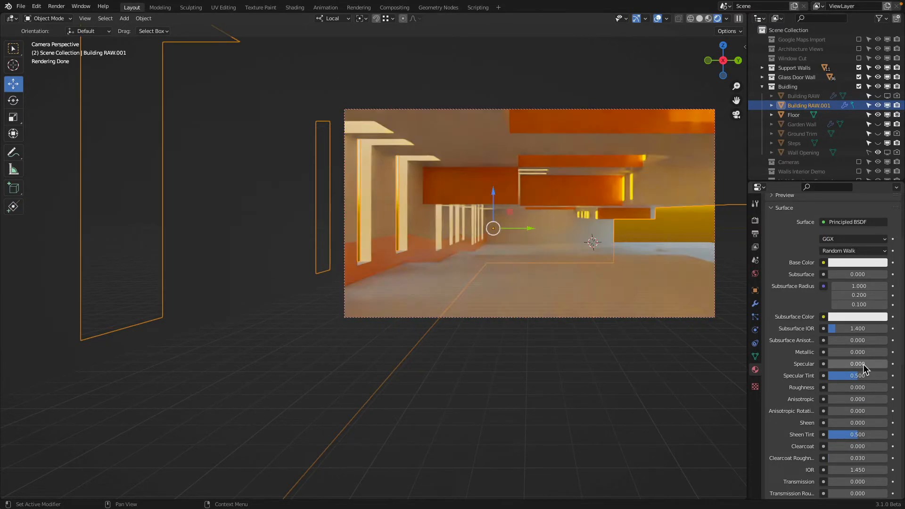
Step: Set Building White's Specular to 0.001 and Roughness to 0.2
{"action": "left_click", "coordinate": [864, 364]}
{"action": "type", "text": "0.001"}
{"action": "key", "text": "Return"}
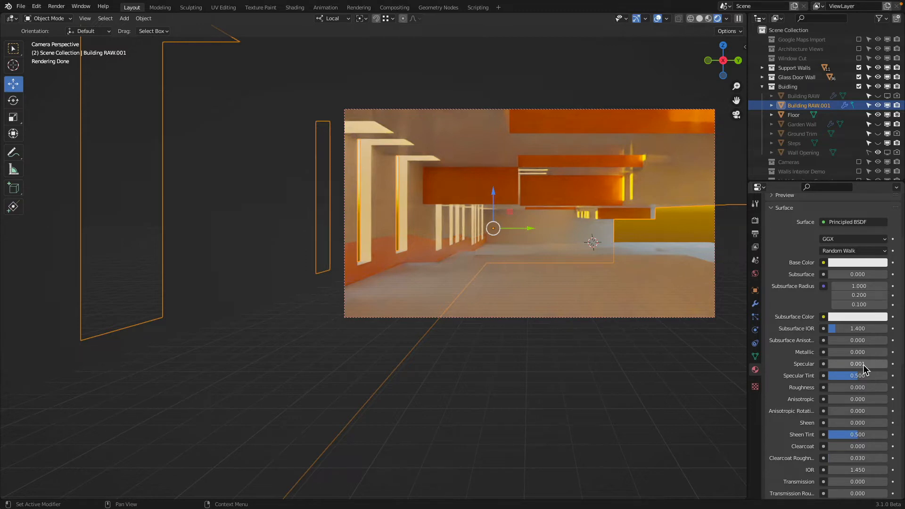
{"action": "left_click", "coordinate": [856, 388]}
{"action": "key", "text": "BackSpace"}
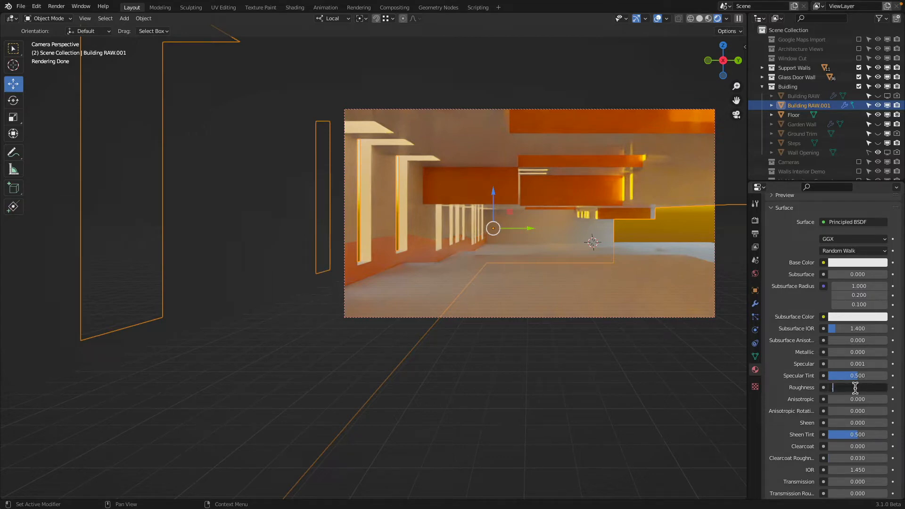
{"action": "type", "text": ".2"}
{"action": "key", "text": "Return"}
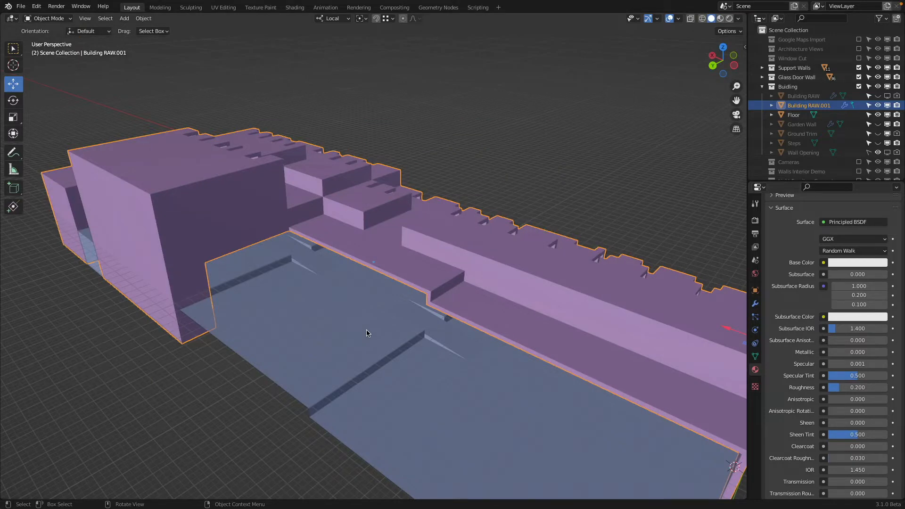
Step: Select the Floor object and isolate it in the viewport by hiding the unselected objects
{"action": "left_click", "coordinate": [366, 333]}
{"action": "key", "text": "shift+h"}
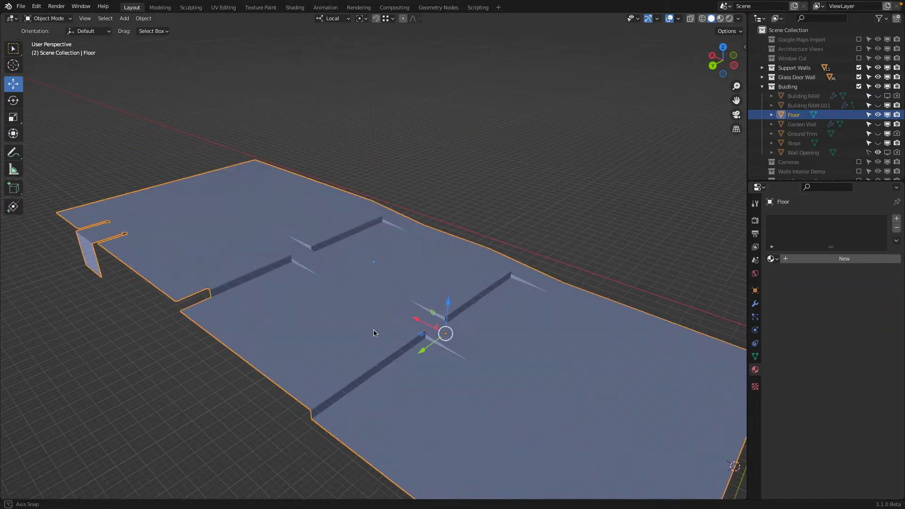
{"action": "middle_click_drag", "start_coordinate": [374, 331], "coordinate": [492, 338]}
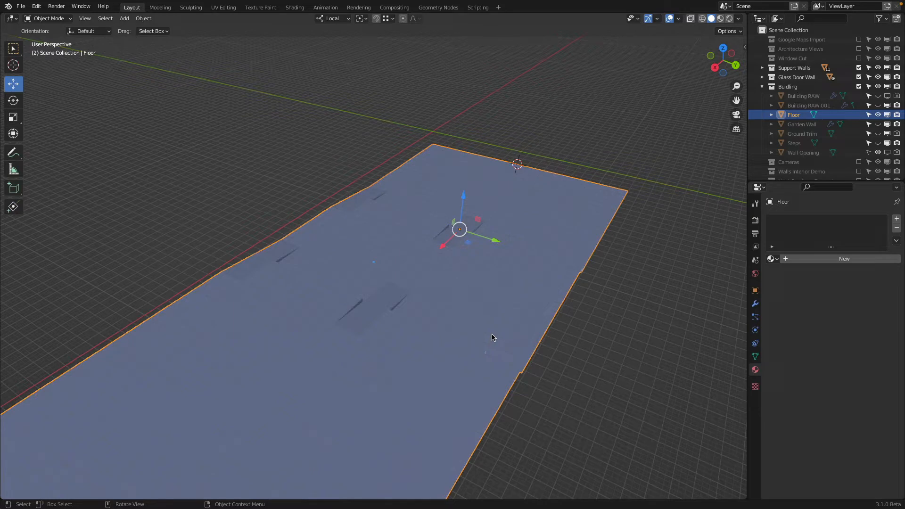
Step: Switch to Chrome to examine seamless concrete and grass texture images, returning to Blender in between to inspect the floor
{"action": "key", "text": "super+Tab"}
{"action": "left_click", "coordinate": [500, 259]}
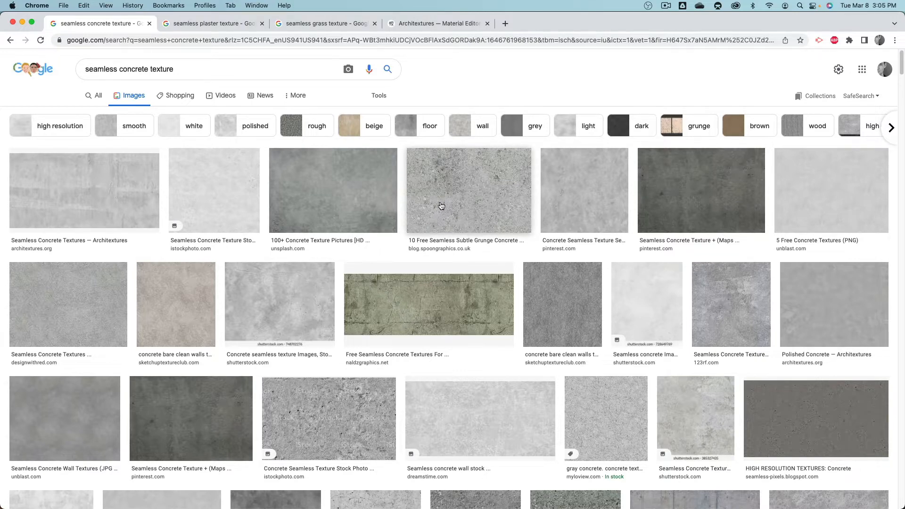
{"action": "key", "text": "super+Tab"}
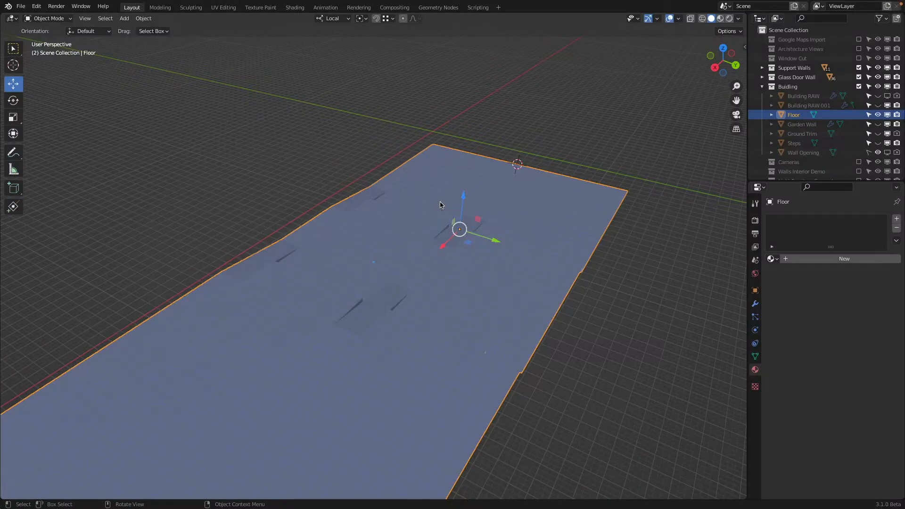
{"action": "middle_click_drag", "start_coordinate": [481, 203], "coordinate": [537, 292]}
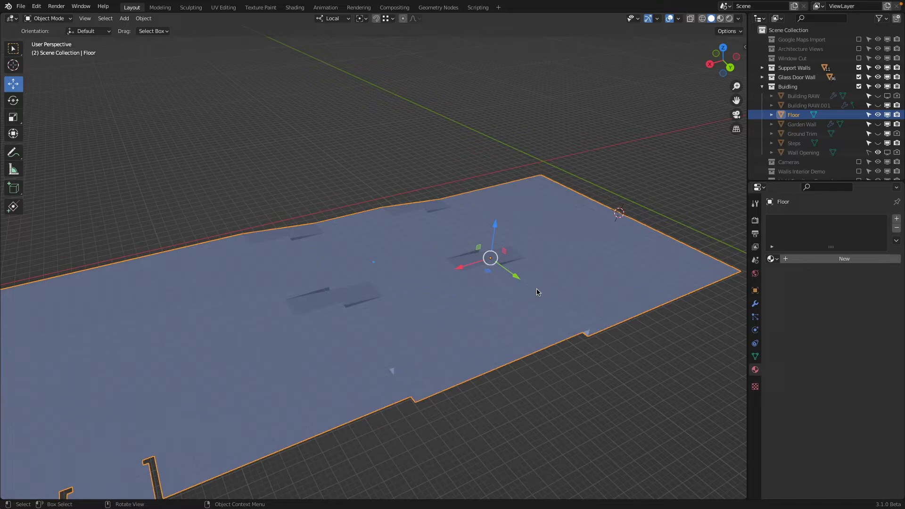
{"action": "key", "text": "super+Tab"}
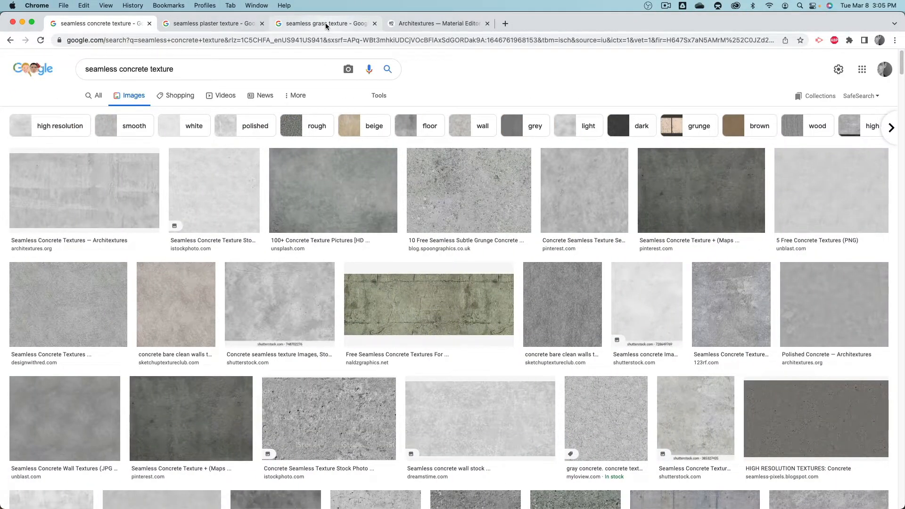
{"action": "left_click", "coordinate": [326, 23]}
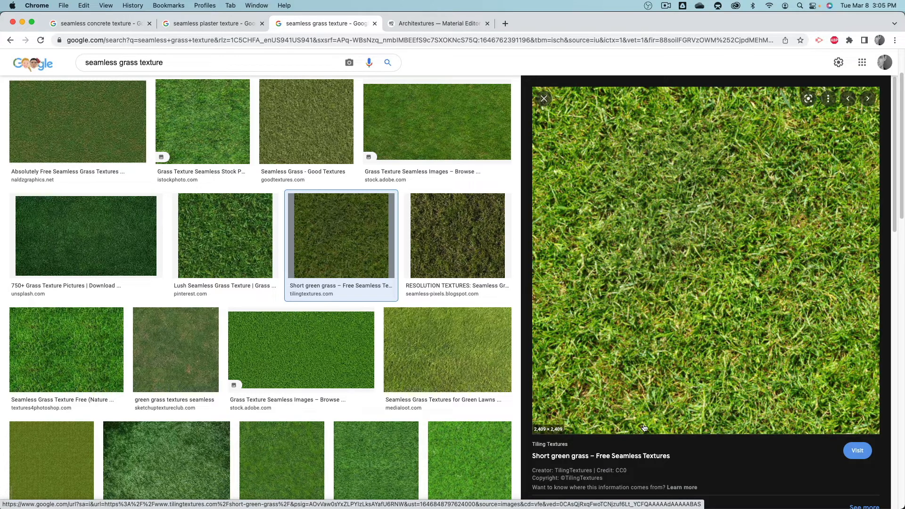
Step: Switch to Finder and copy the grass image 0015.jpg from the Desktop into the project's Textures folder
{"action": "key", "text": "super+Tab"}
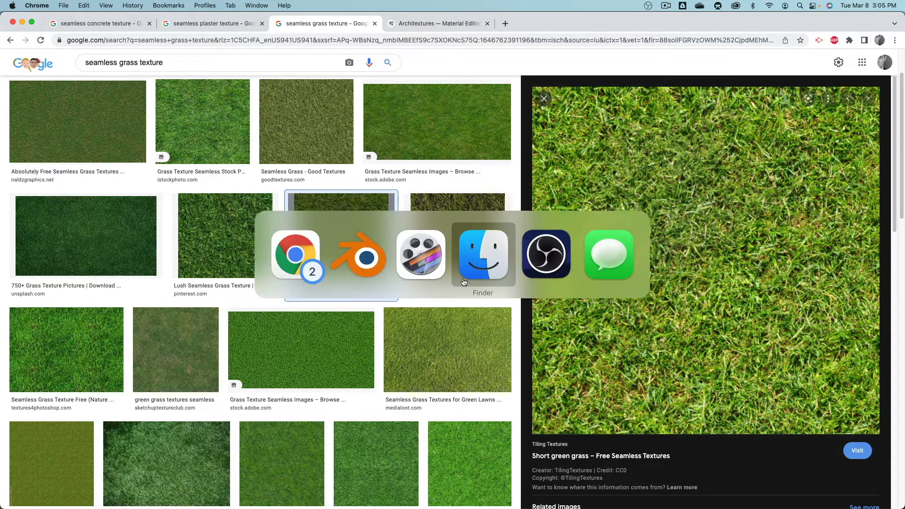
{"action": "left_click", "coordinate": [475, 262]}
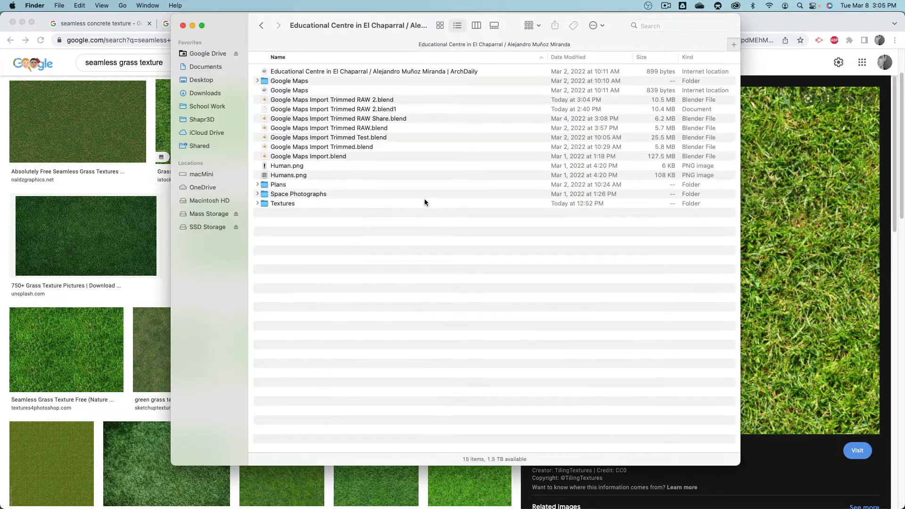
{"action": "left_click", "coordinate": [279, 204]}
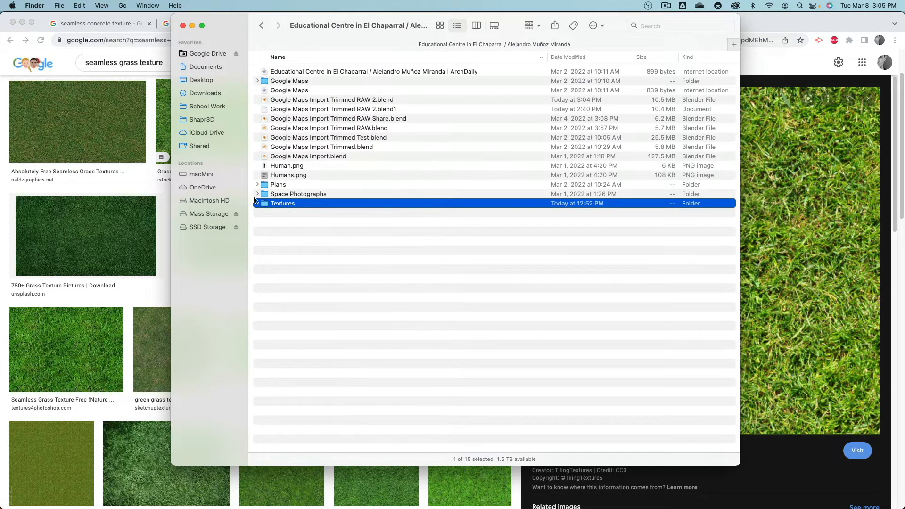
{"action": "left_click", "coordinate": [212, 80]}
{"action": "mouse_move", "coordinate": [283, 78]}
{"action": "left_mouse_down"}
{"action": "mouse_move", "coordinate": [290, 119]}
{"action": "mouse_move", "coordinate": [281, 78]}
{"action": "left_mouse_up"}
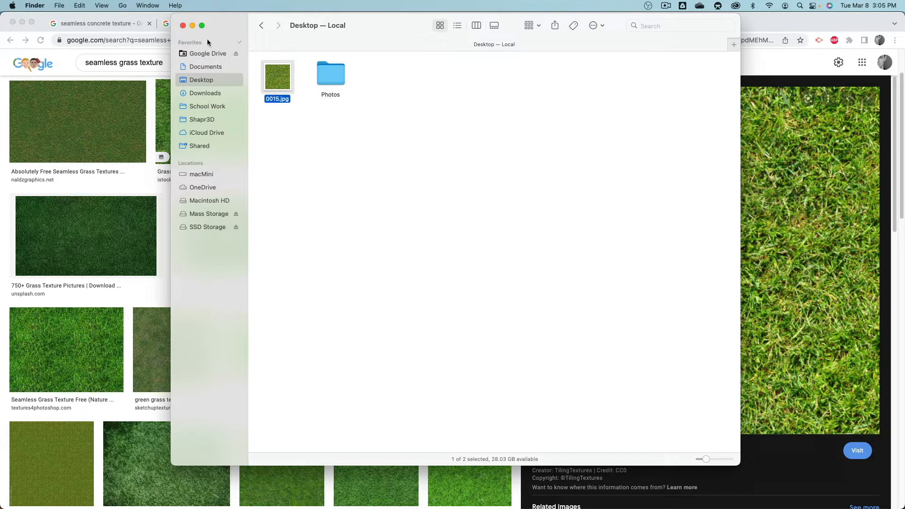
{"action": "left_click", "coordinate": [260, 25]}
{"action": "left_click", "coordinate": [283, 197]}
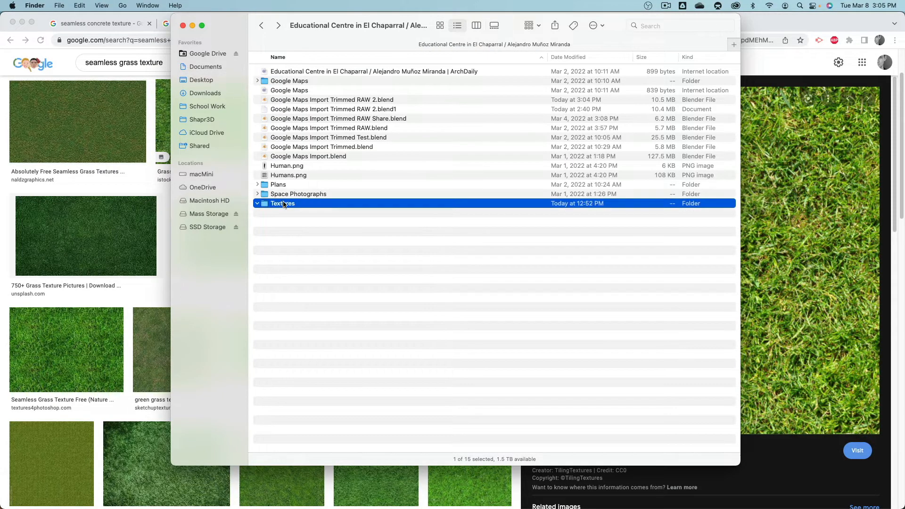
{"action": "double_click", "coordinate": [282, 203]}
Step: Rename the copied 0015.jpg as grass and go back up to the Lighting Design folder
{"action": "left_click", "coordinate": [278, 82]}
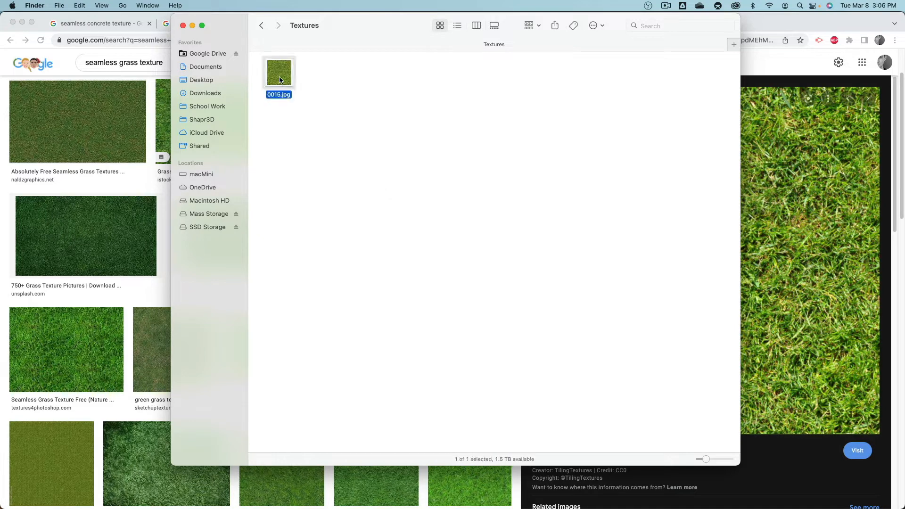
{"action": "key", "text": "Return"}
{"action": "type", "text": "grass"}
{"action": "key", "text": "Return"}
{"action": "left_click", "coordinate": [262, 26]}
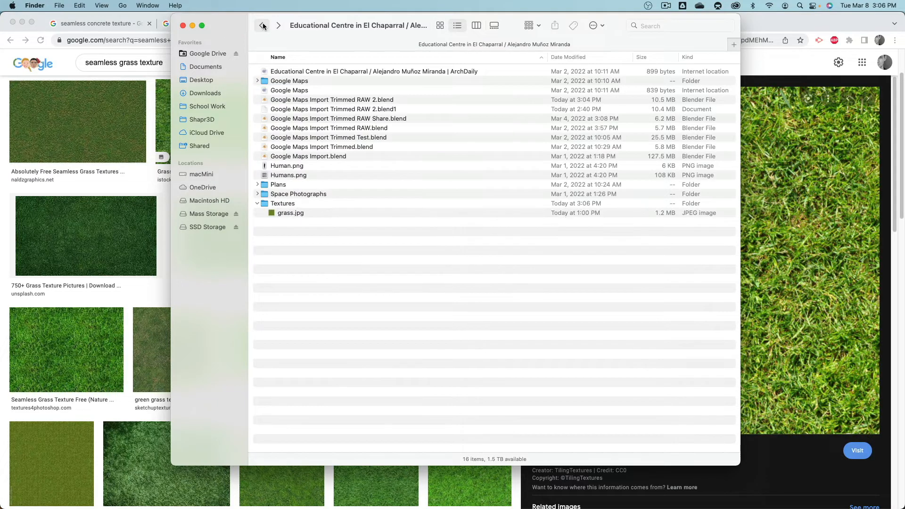
{"action": "left_click", "coordinate": [263, 25]}
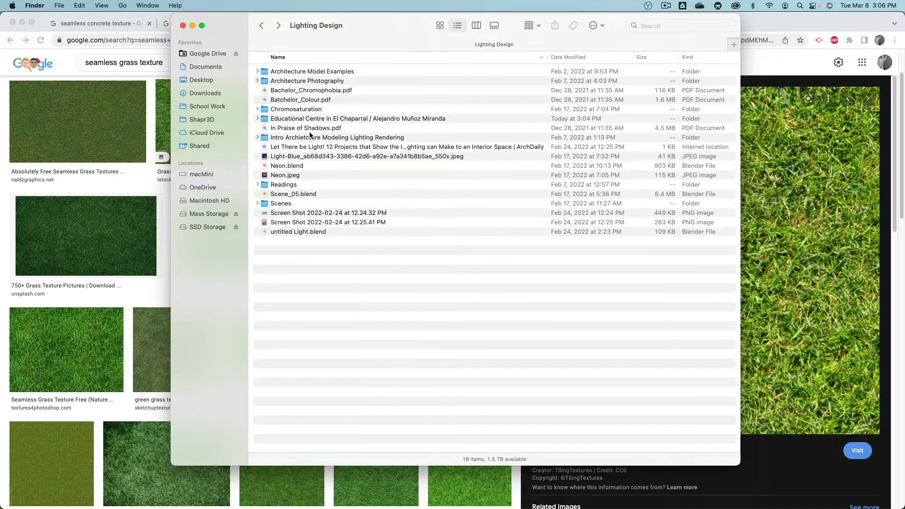
Step: Open the Textures folder inside the Educational Centre in El Chaparral project folder to check the grass image
{"action": "left_click", "coordinate": [311, 138]}
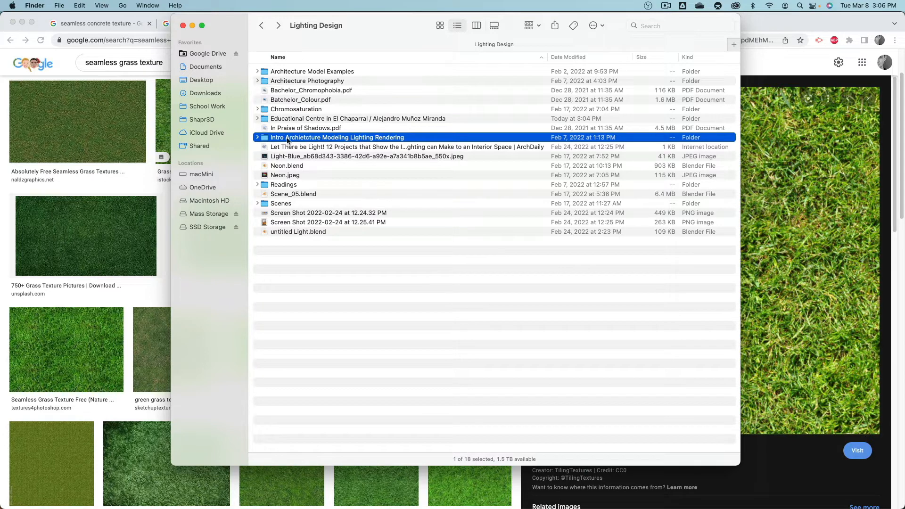
{"action": "left_click", "coordinate": [278, 118]}
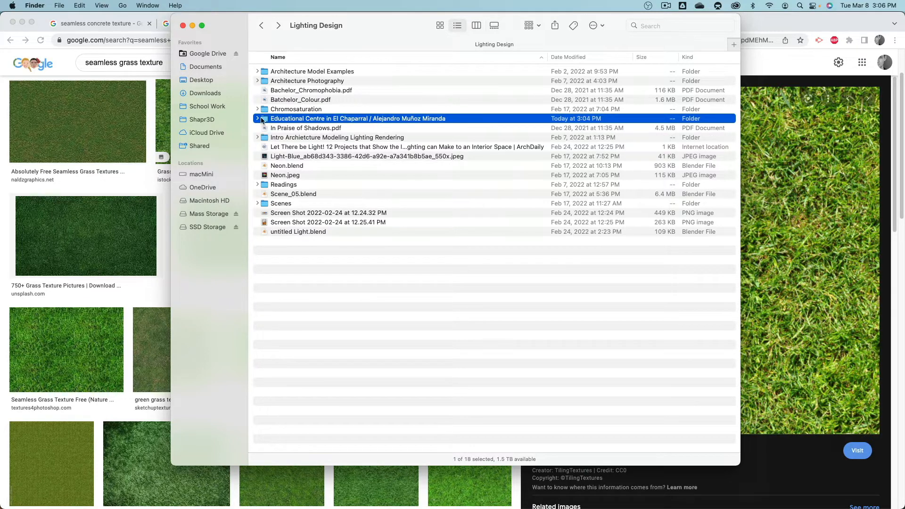
{"action": "double_click", "coordinate": [265, 118]}
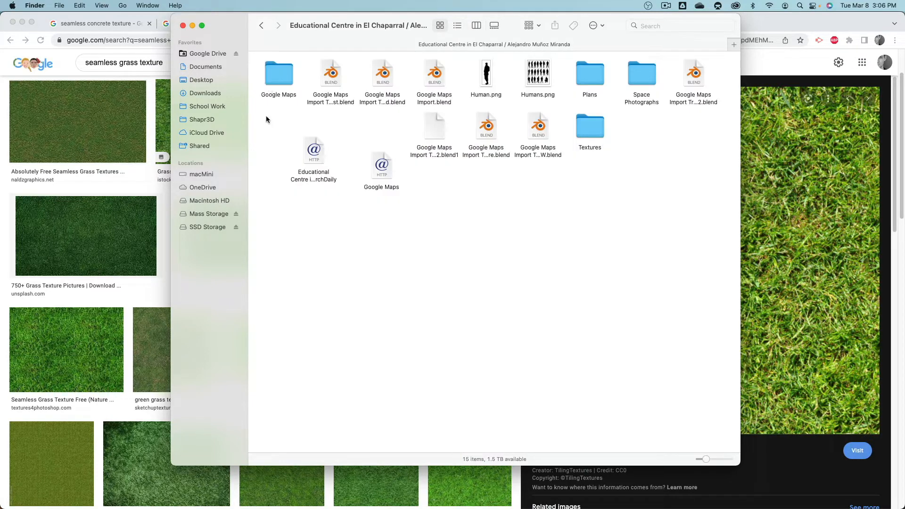
{"action": "double_click", "coordinate": [593, 127]}
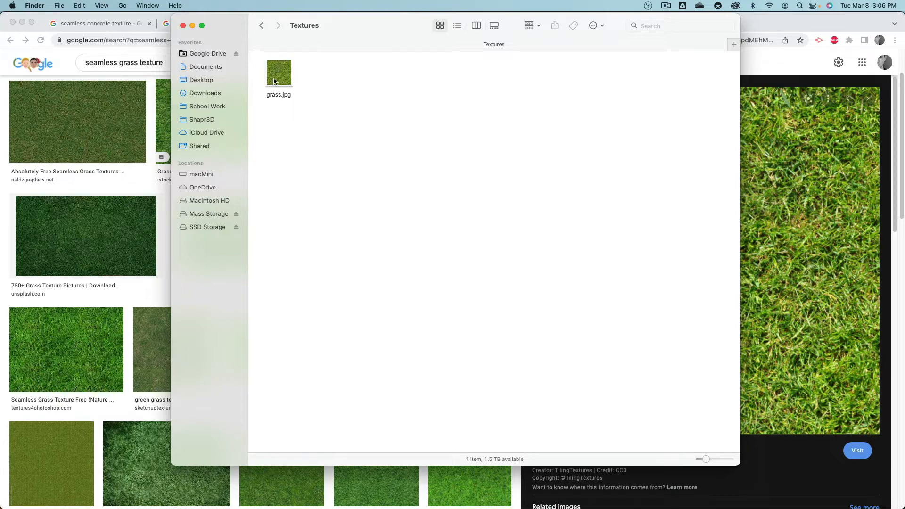
Step: Switch to Blender and give the Floor object a new material named Ground
{"action": "key", "text": "super+Tab"}
{"action": "left_click", "coordinate": [435, 255]}
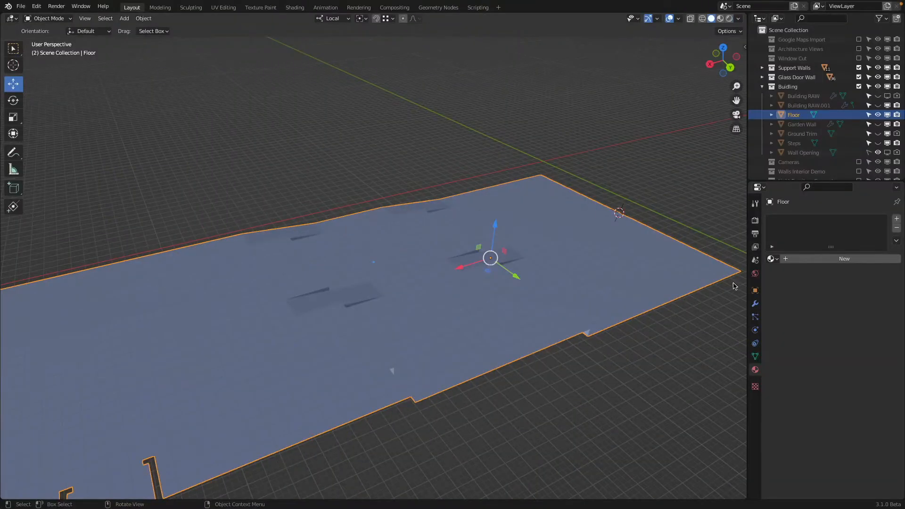
{"action": "left_click", "coordinate": [830, 259]}
{"action": "double_click", "coordinate": [833, 258]}
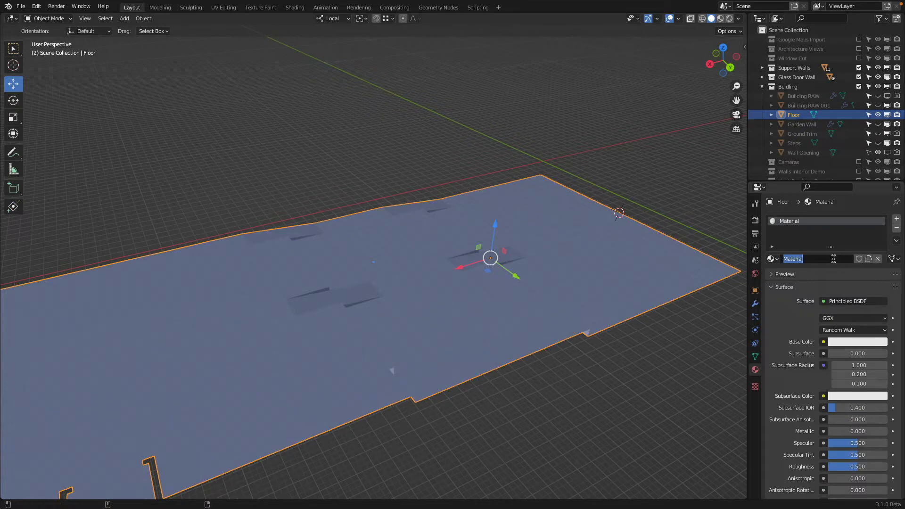
{"action": "type", "text": "Ground"}
{"action": "key", "text": "Return"}
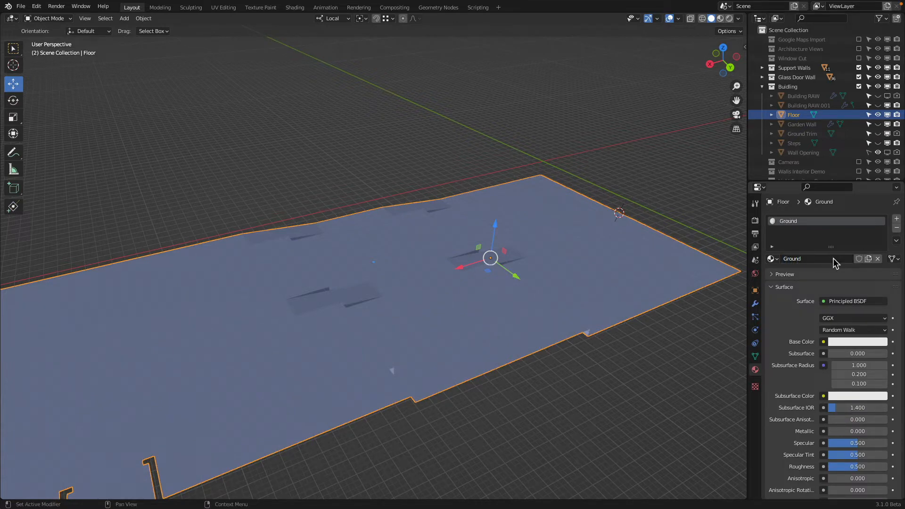
Step: Enter Edit Mode on the Floor and add a second material slot with a new material named Grass
{"action": "scroll", "coordinate": [572, 236], "scroll_direction": "down", "scroll_amount": 2}
{"action": "middle_click_drag", "start_coordinate": [577, 229], "coordinate": [487, 259]}
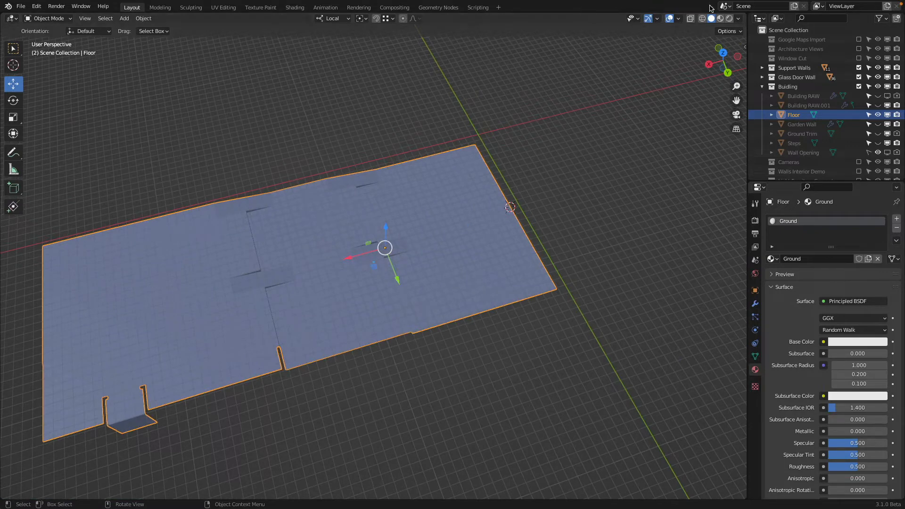
{"action": "left_click", "coordinate": [42, 18]}
{"action": "left_click", "coordinate": [53, 36]}
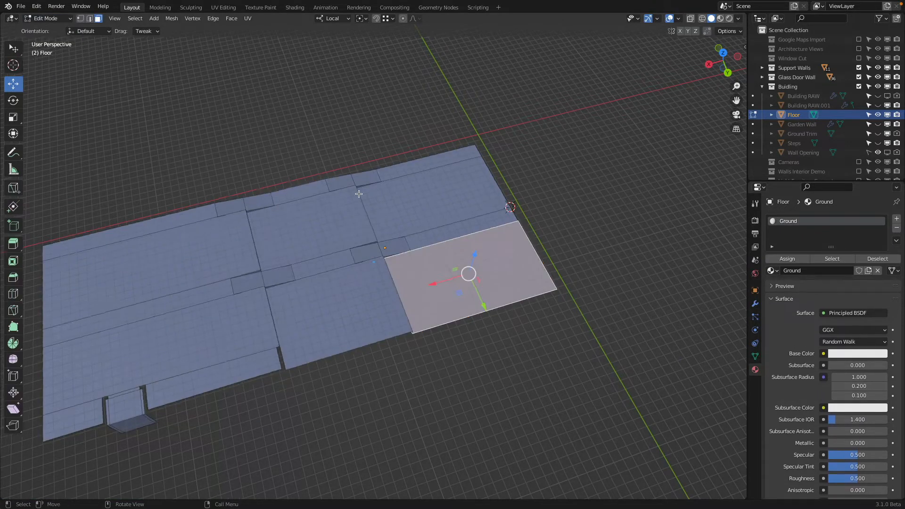
{"action": "middle_click_drag", "start_coordinate": [368, 142], "coordinate": [393, 247]}
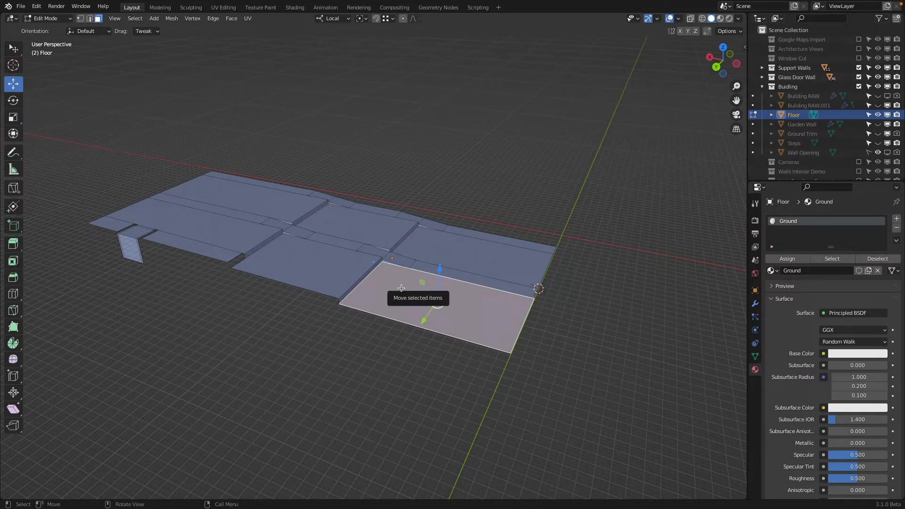
{"action": "left_click", "coordinate": [896, 219]}
{"action": "left_click", "coordinate": [835, 285]}
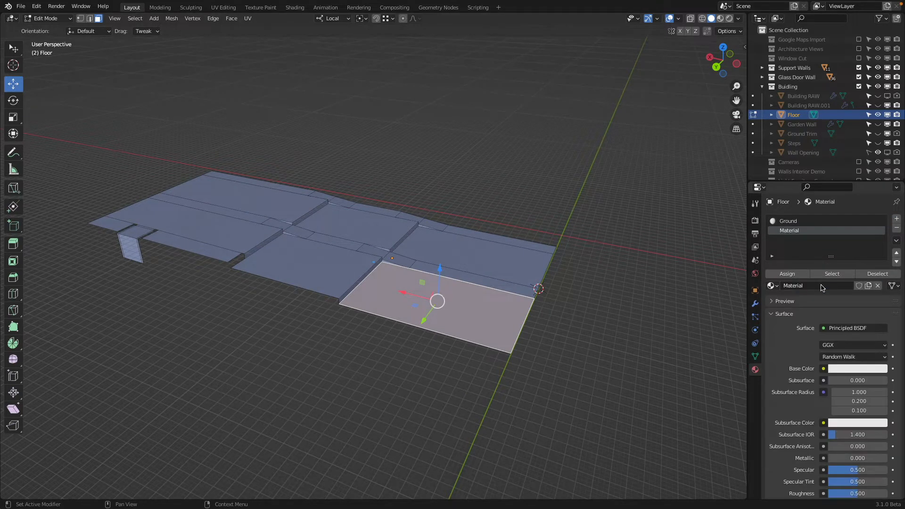
{"action": "left_click", "coordinate": [820, 285]}
{"action": "type", "text": "Grass"}
{"action": "key", "text": "Return"}
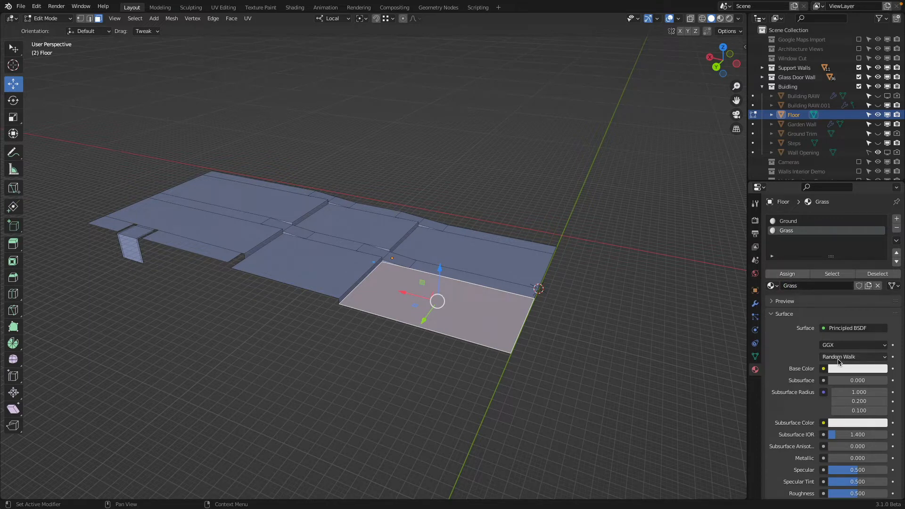
Step: Set the Grass base color to yellow-green (H 0.248, S 1.000), show Material Preview shading and assign Grass to the selected corner panel
{"action": "left_click", "coordinate": [837, 368]}
{"action": "left_click_drag", "start_coordinate": [823, 262], "coordinate": [804, 271]}
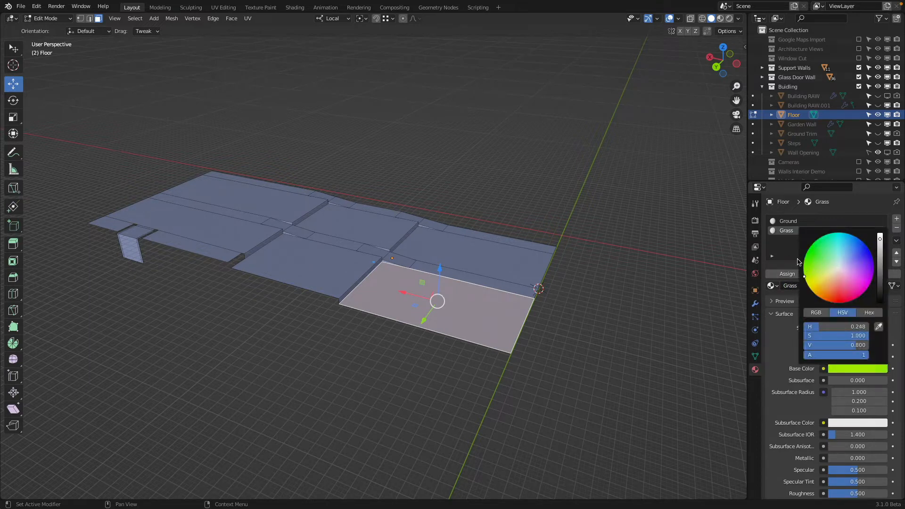
{"action": "left_click", "coordinate": [720, 19]}
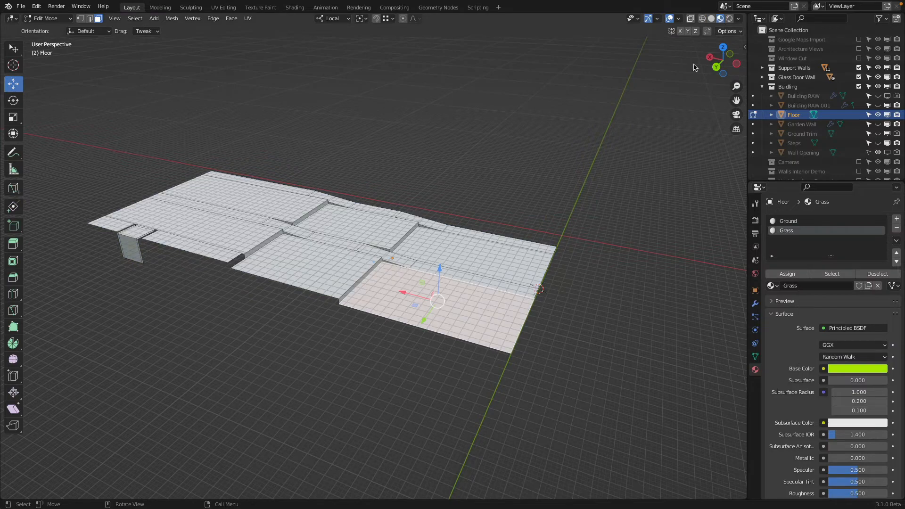
{"action": "left_click", "coordinate": [787, 273]}
{"action": "middle_click_drag", "start_coordinate": [527, 264], "coordinate": [561, 248]}
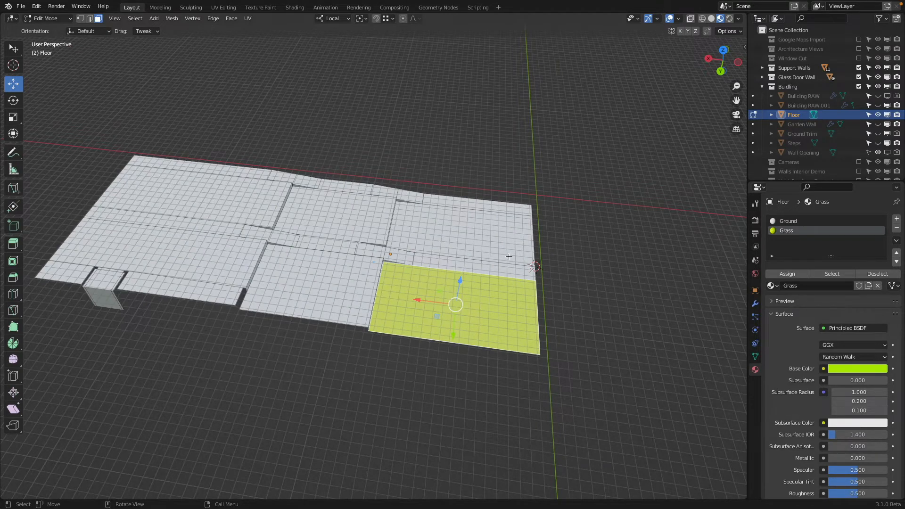
Step: Assign the Grass material to the floor panel adjoining the green corner panel, across the height step
{"action": "middle_click_drag", "start_coordinate": [508, 256], "coordinate": [317, 255]}
{"action": "left_click", "coordinate": [314, 248]}
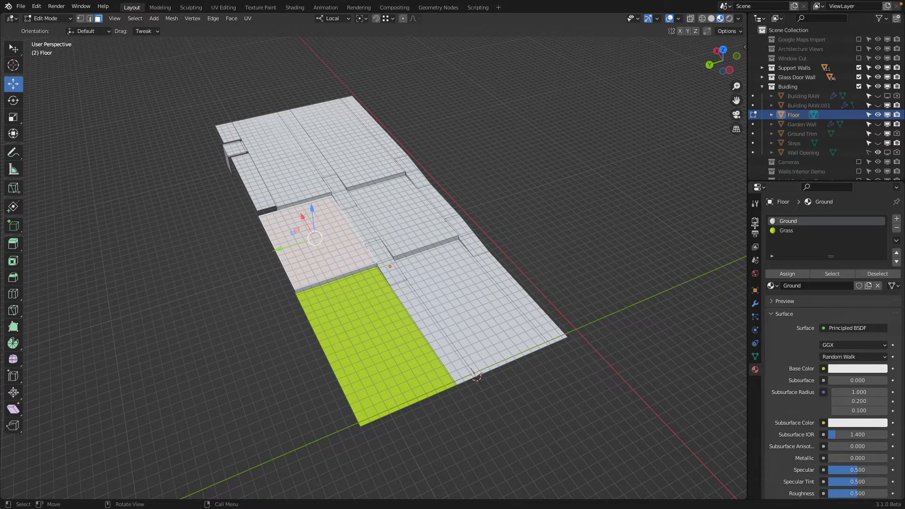
{"action": "left_click", "coordinate": [797, 230]}
{"action": "left_click", "coordinate": [797, 273]}
Step: Try assigning the Grass material to the narrow vertical face between the two green panels, and undo the assignment
{"action": "middle_click_drag", "start_coordinate": [532, 231], "coordinate": [495, 216]}
{"action": "scroll", "coordinate": [494, 217], "scroll_direction": "up", "scroll_amount": 6}
{"action": "left_click", "coordinate": [307, 269]}
{"action": "middle_click_drag", "start_coordinate": [307, 268], "coordinate": [398, 262]}
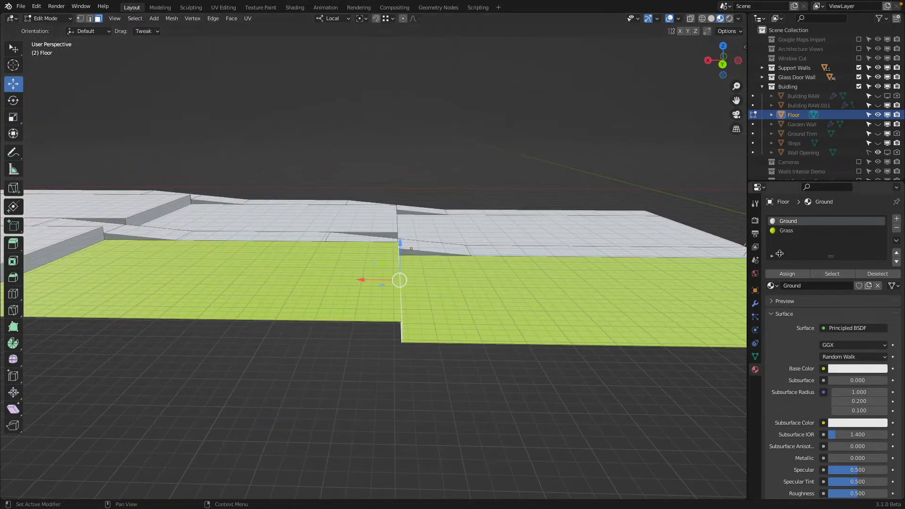
{"action": "left_click", "coordinate": [786, 231]}
{"action": "left_click", "coordinate": [787, 274]}
{"action": "mouse_move", "coordinate": [500, 250]}
{"action": "middle_mouse_down"}
{"action": "mouse_move", "coordinate": [533, 247]}
{"action": "mouse_move", "coordinate": [497, 244]}
{"action": "middle_mouse_up"}
{"action": "key", "text": "ctrl+z"}
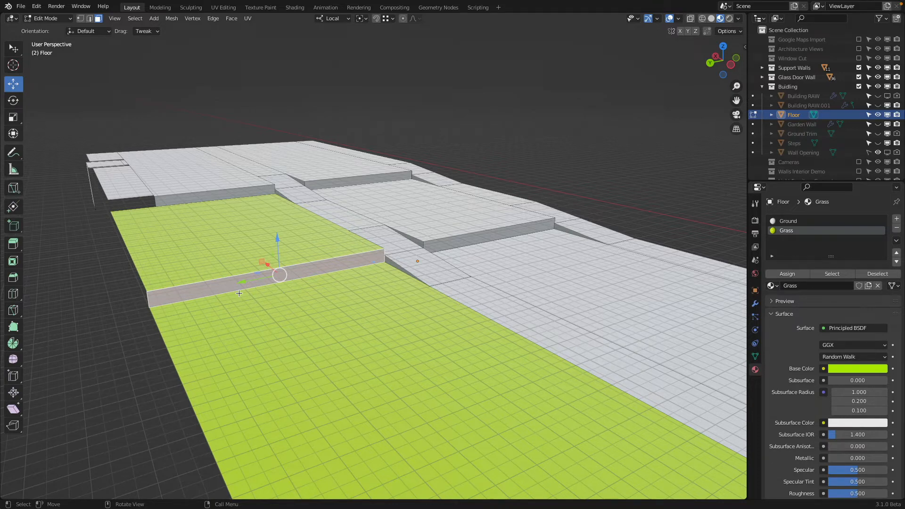
Step: Drive the Grass material's Base Color with an Image Texture using grass.jpg from the project's Textures folder
{"action": "middle_click_drag", "start_coordinate": [239, 293], "coordinate": [464, 316]}
{"action": "left_click", "coordinate": [463, 317]}
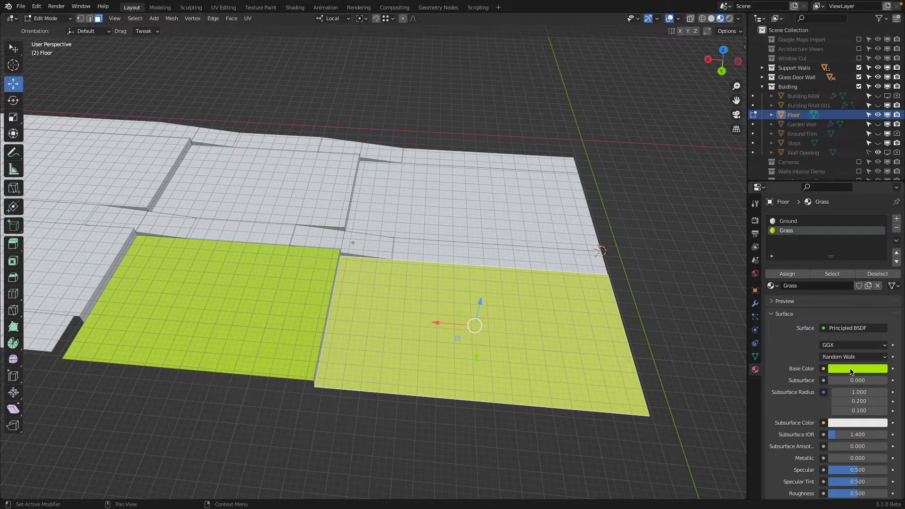
{"action": "left_click", "coordinate": [823, 369]}
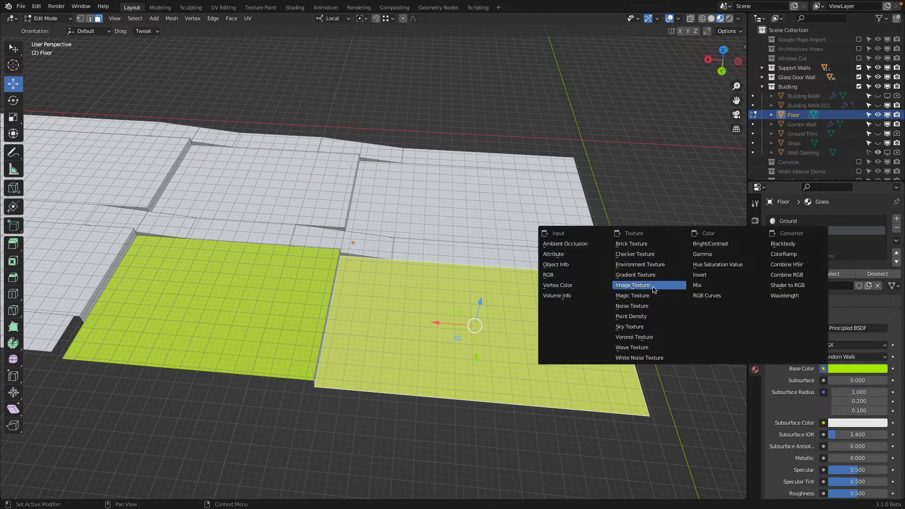
{"action": "left_click", "coordinate": [653, 288]}
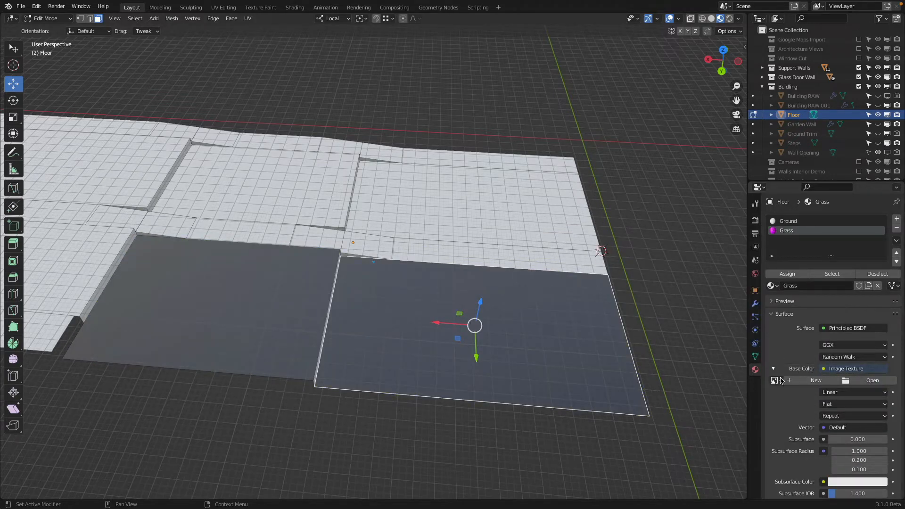
{"action": "left_click", "coordinate": [880, 382]}
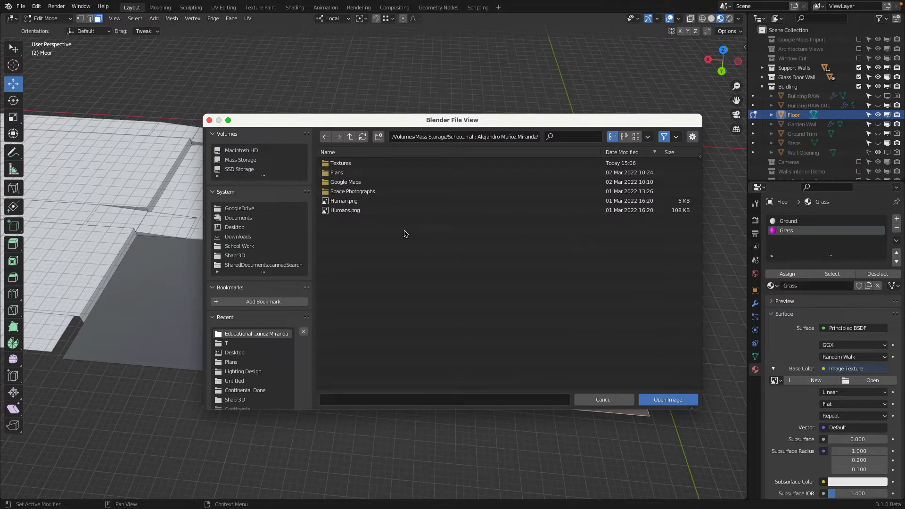
{"action": "left_click", "coordinate": [375, 165]}
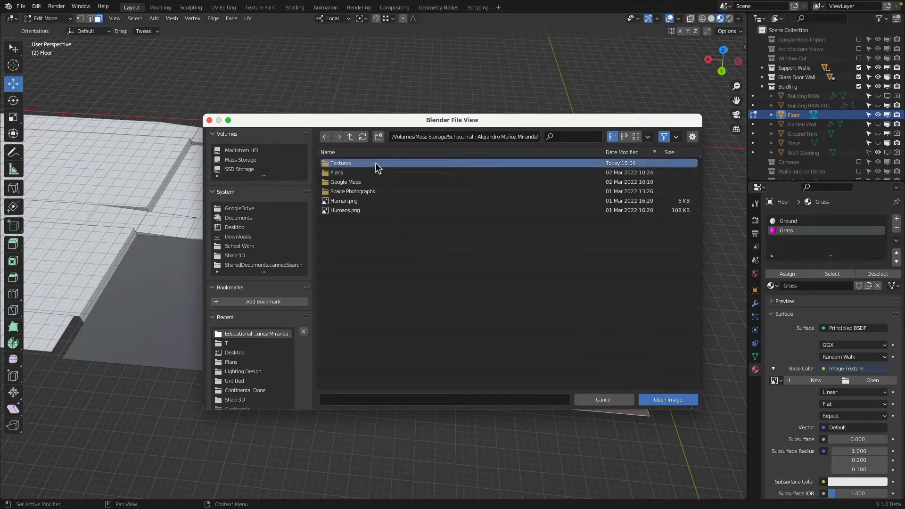
{"action": "double_click", "coordinate": [342, 165]}
{"action": "double_click", "coordinate": [334, 164]}
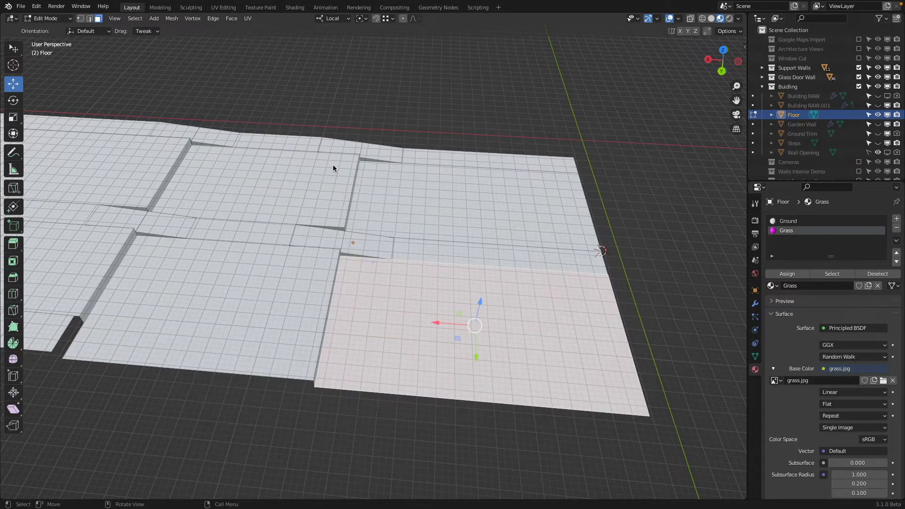
{"action": "left_click", "coordinate": [883, 381]}
{"action": "left_click", "coordinate": [371, 163]}
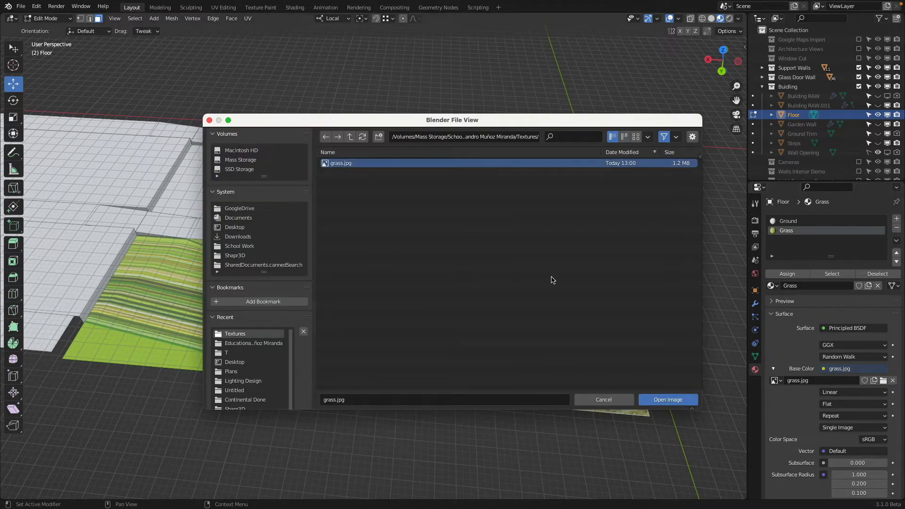
{"action": "left_click", "coordinate": [668, 399]}
Step: Select the grass panel on which the texture is stretched into stripes
{"action": "middle_click_drag", "start_coordinate": [529, 389], "coordinate": [525, 333]}
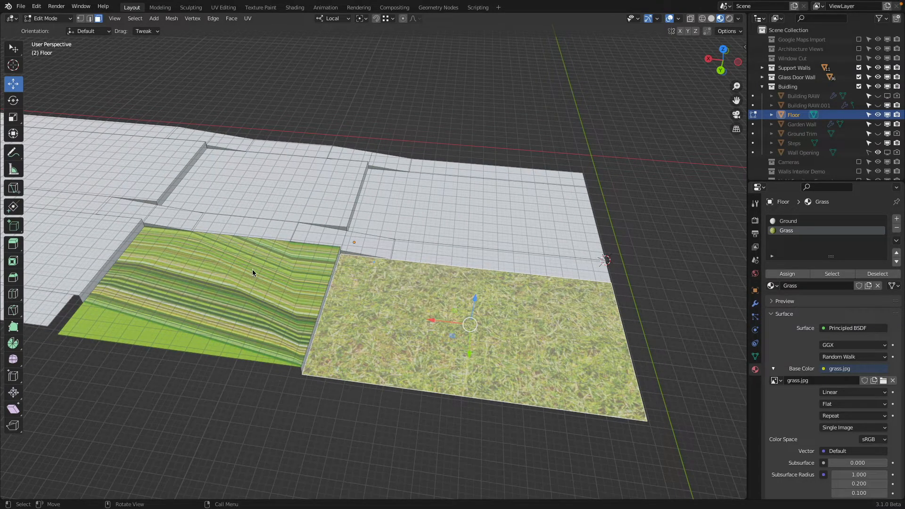
{"action": "middle_click_drag", "start_coordinate": [237, 292], "coordinate": [330, 288], "text": "shift"}
{"action": "left_click", "coordinate": [343, 277]}
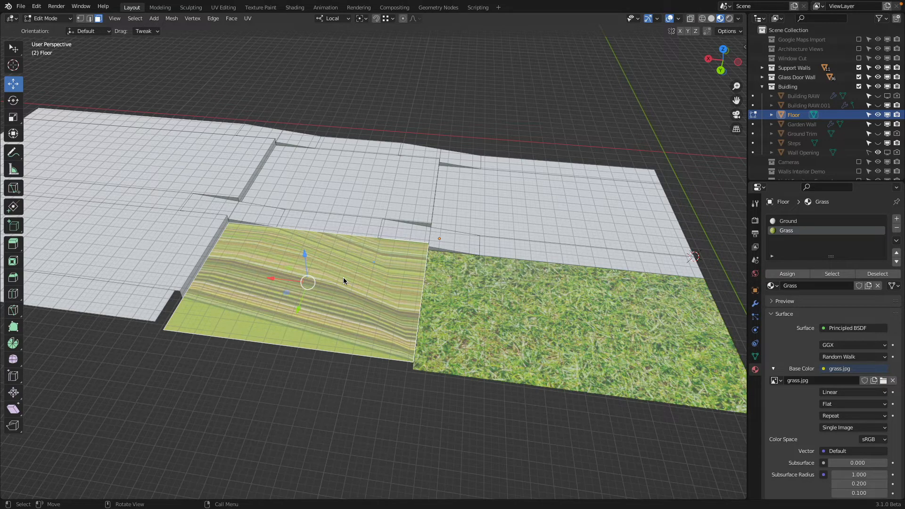
Step: Unwrap the UVs of the striped grass panel, and unwrap the corner grass panel beside it
{"action": "middle_click_drag", "start_coordinate": [343, 281], "coordinate": [424, 221]}
{"action": "left_click", "coordinate": [247, 18]}
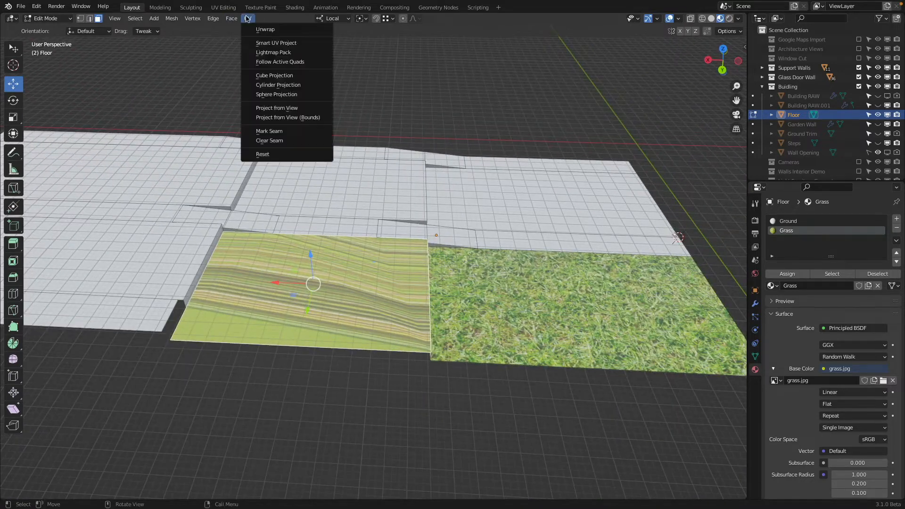
{"action": "left_click", "coordinate": [277, 30]}
{"action": "left_click", "coordinate": [495, 312]}
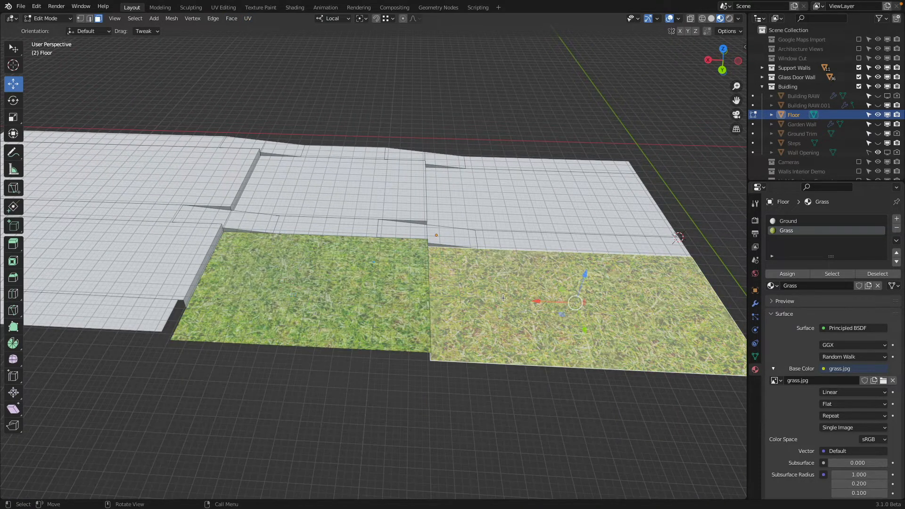
{"action": "left_click", "coordinate": [252, 19]}
{"action": "left_click", "coordinate": [257, 31]}
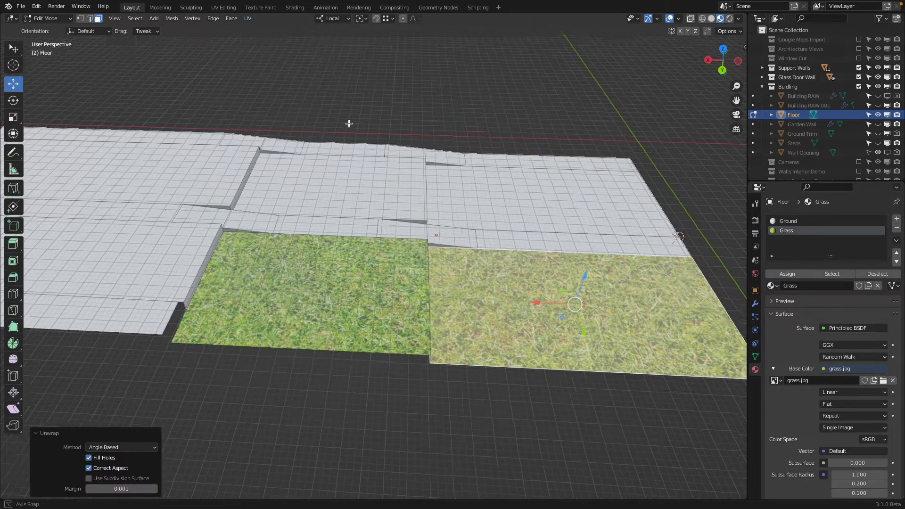
Step: Examine the UV layout of the formerly striped grass panel over grass.jpg in the UV Editor, and return to the 3D Viewport
{"action": "mouse_move", "coordinate": [283, 71]}
{"action": "middle_mouse_down"}
{"action": "mouse_move", "coordinate": [316, 105]}
{"action": "mouse_move", "coordinate": [288, 255]}
{"action": "middle_mouse_up"}
{"action": "key", "text": "shift+z"}
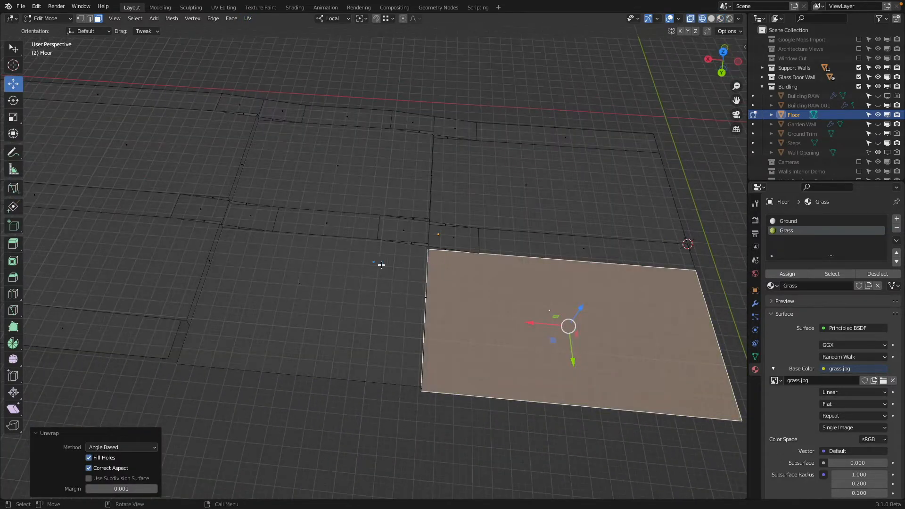
{"action": "key", "text": "shift+z"}
{"action": "left_click", "coordinate": [298, 262]}
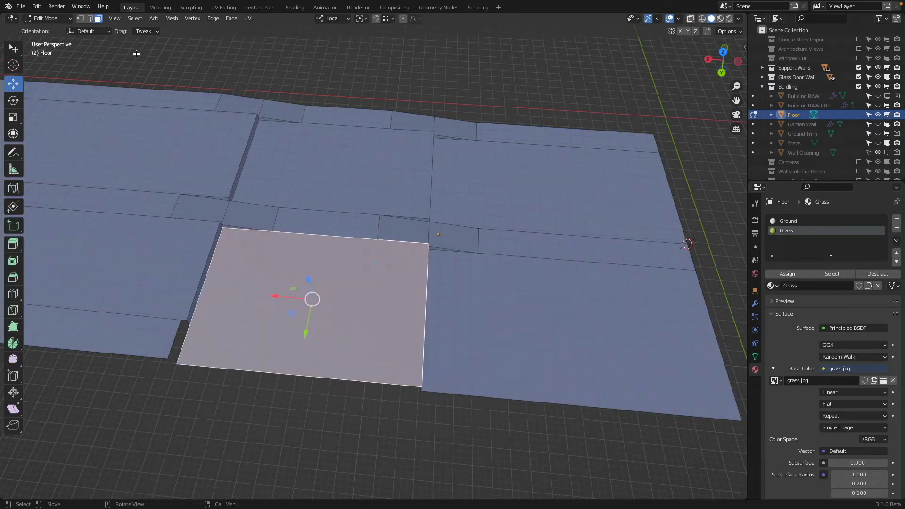
{"action": "left_click", "coordinate": [80, 18]}
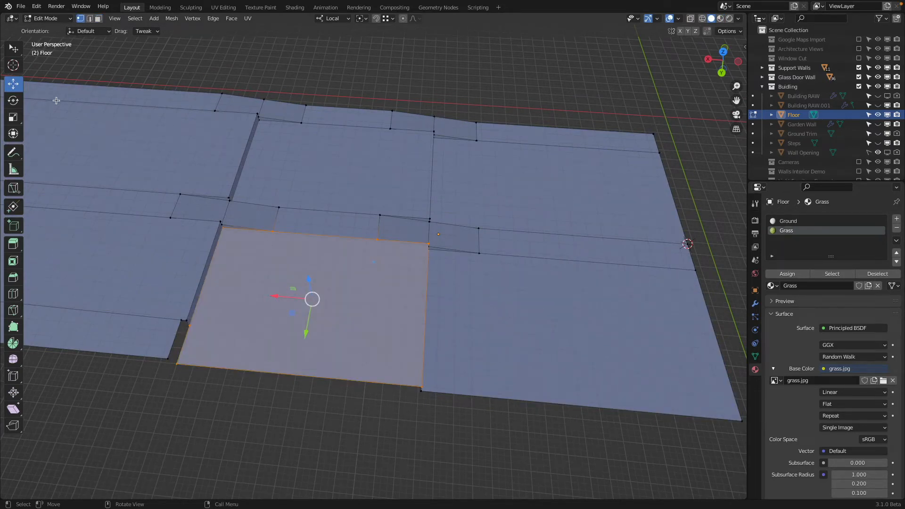
{"action": "left_click", "coordinate": [11, 18]}
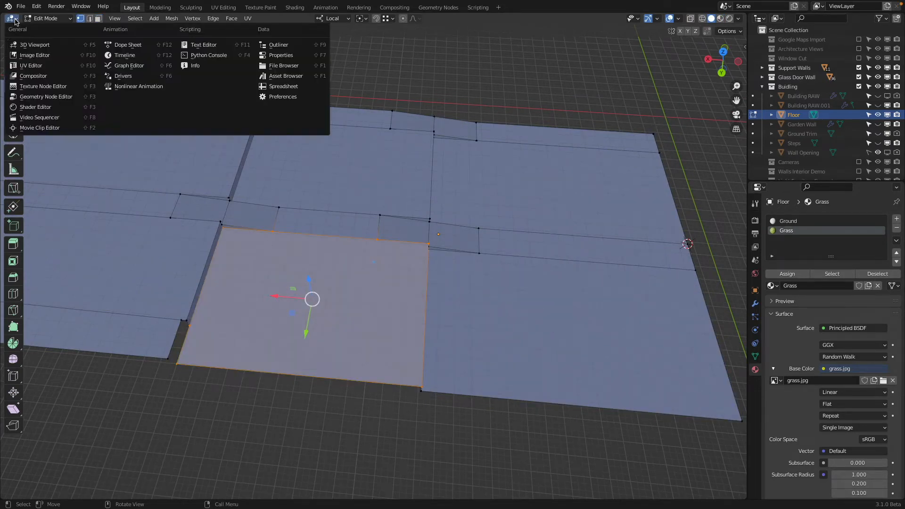
{"action": "left_click", "coordinate": [48, 69]}
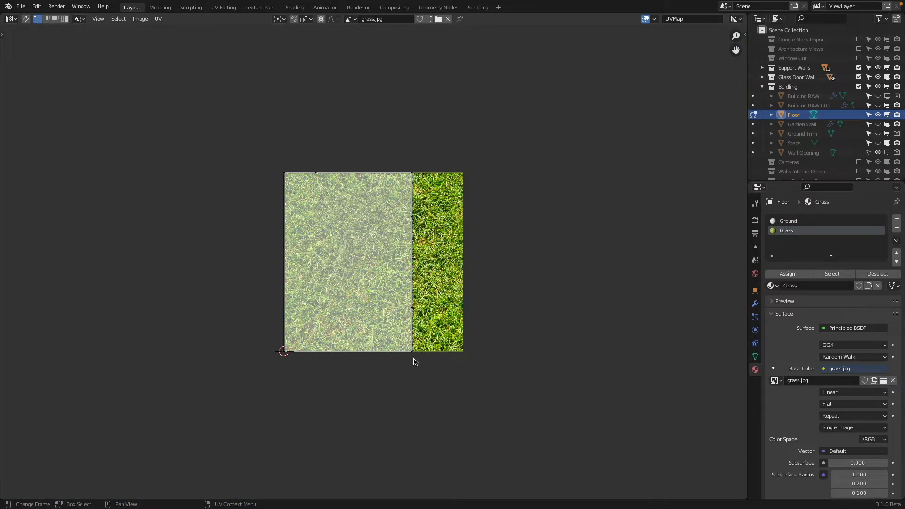
{"action": "key", "text": "a"}
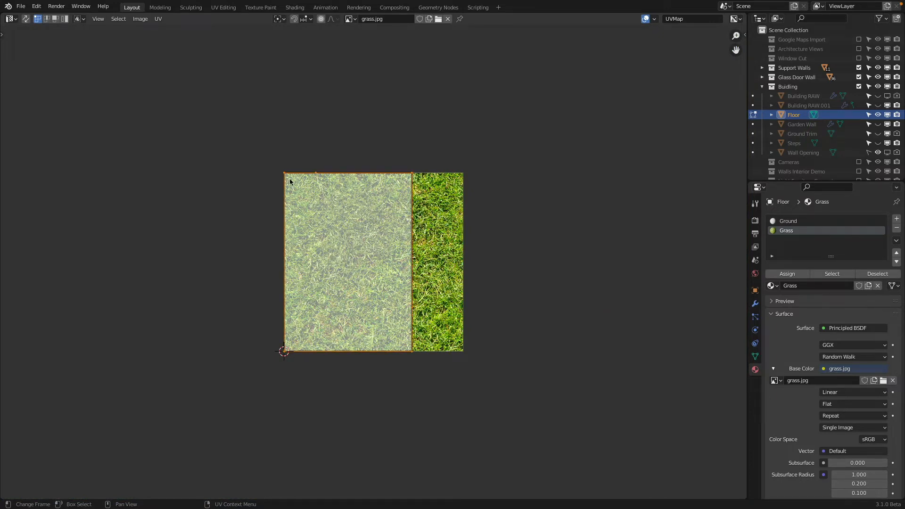
{"action": "left_click", "coordinate": [10, 20]}
{"action": "left_click", "coordinate": [26, 48]}
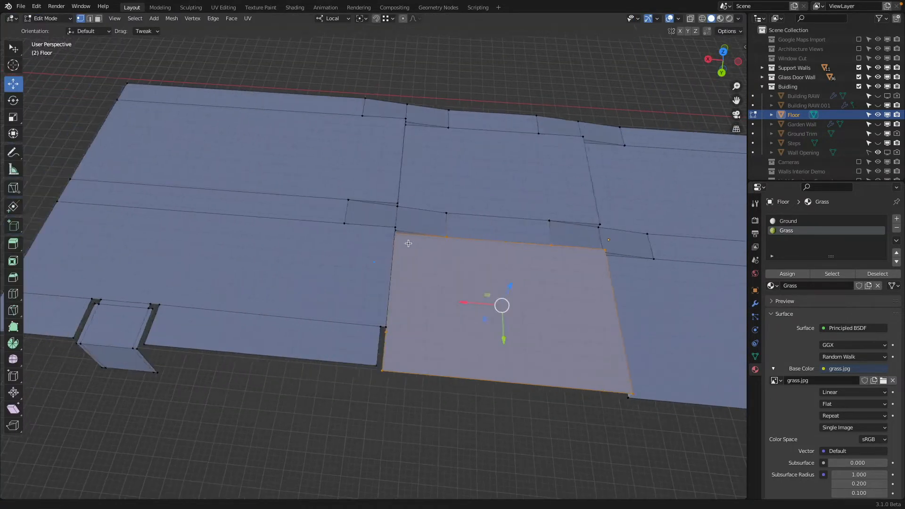
Step: Select the large Ground panel beside the grass area, examine its UV layout in the UV Editor, and return to the 3D Viewport
{"action": "middle_click_drag", "start_coordinate": [408, 243], "coordinate": [504, 271], "text": "shift"}
{"action": "left_click", "coordinate": [98, 19]}
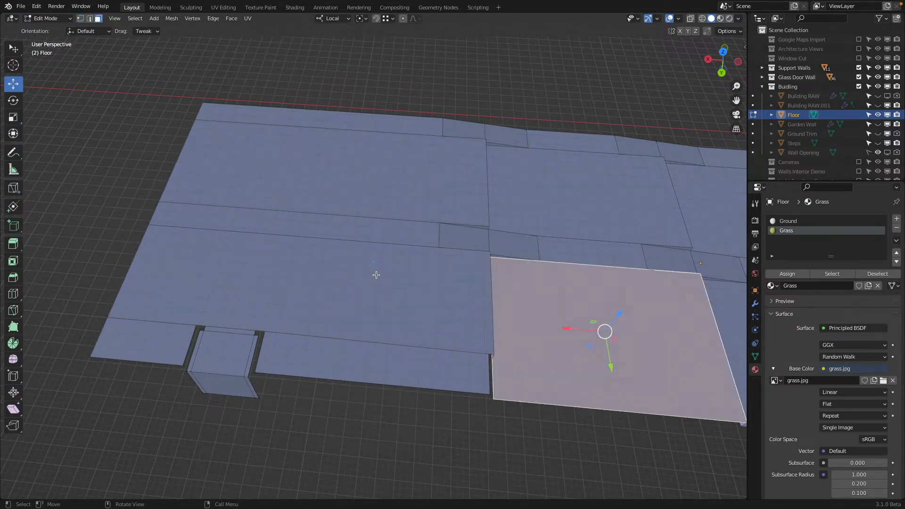
{"action": "left_click", "coordinate": [375, 275]}
{"action": "left_click", "coordinate": [12, 19]}
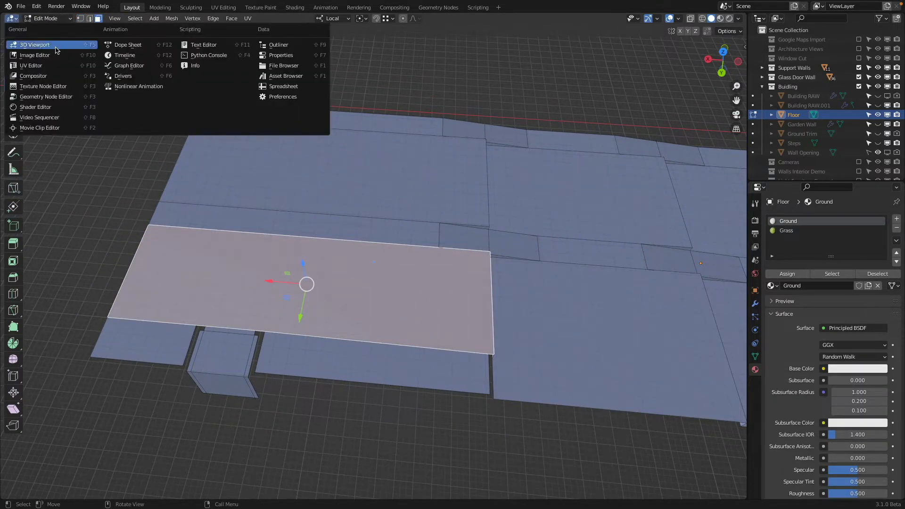
{"action": "left_click", "coordinate": [63, 65]}
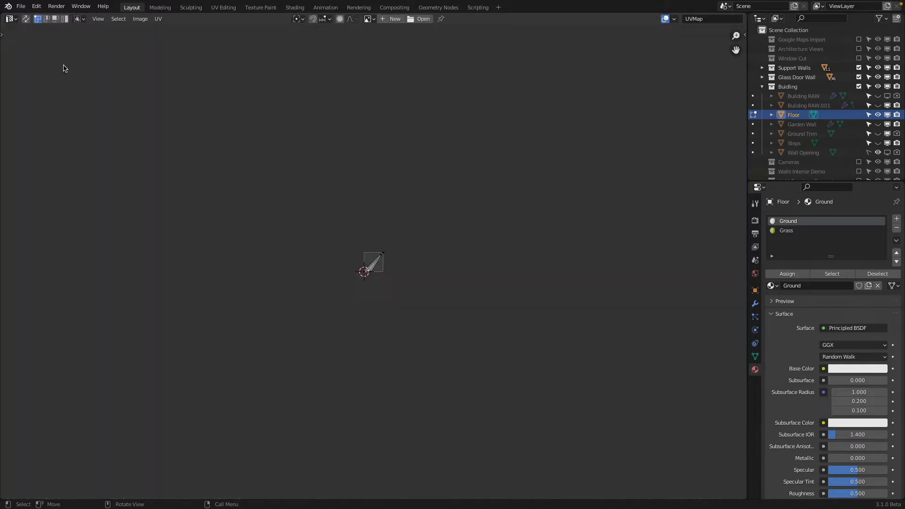
{"action": "scroll", "coordinate": [384, 268], "scroll_direction": "up", "scroll_amount": 5}
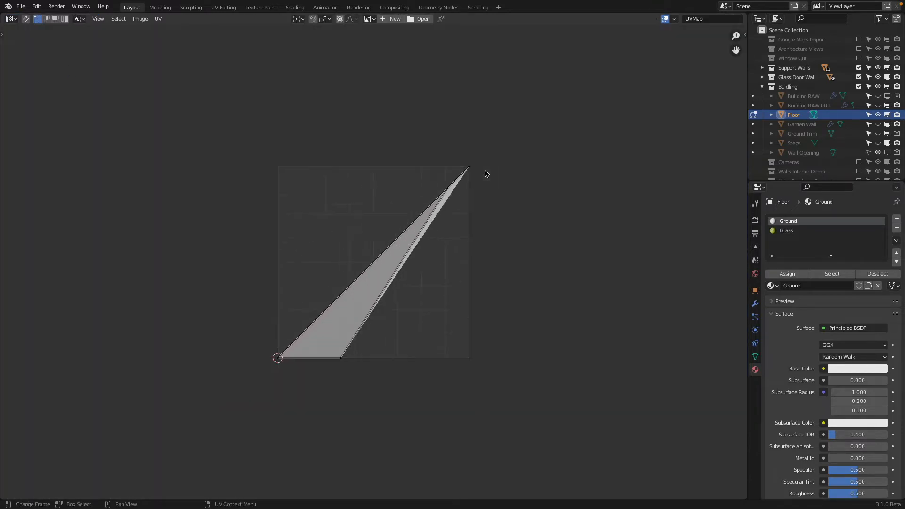
{"action": "scroll", "coordinate": [471, 179], "scroll_direction": "down", "scroll_amount": 1}
{"action": "left_click", "coordinate": [11, 19]}
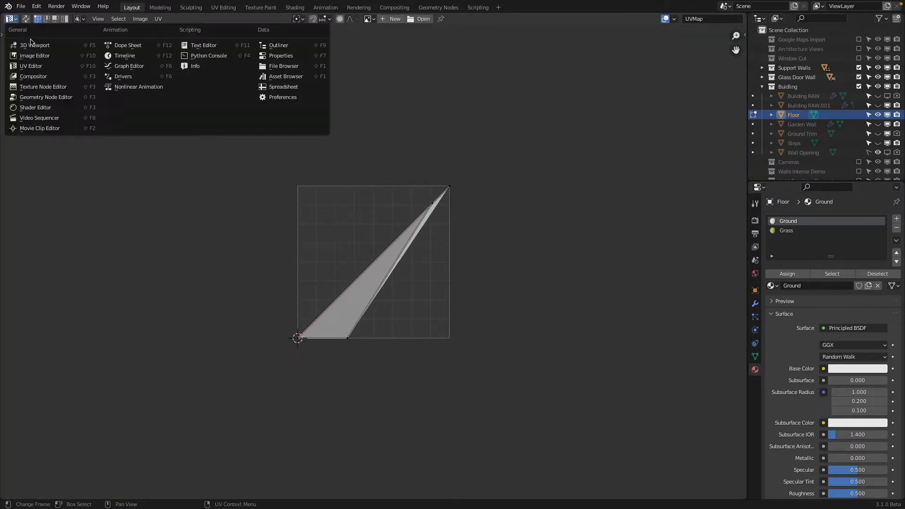
{"action": "left_click", "coordinate": [58, 47]}
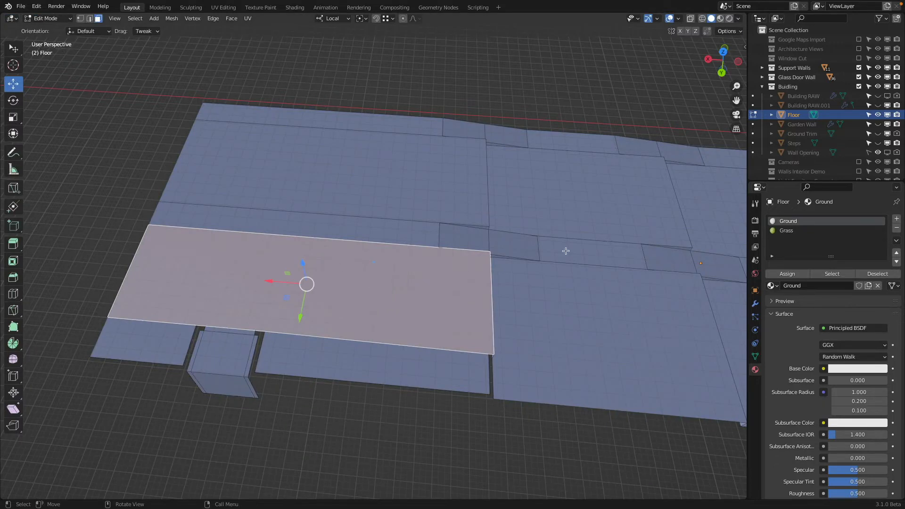
Step: Try the Grass material on the selected large Ground panel and display the floor in Material Preview shading
{"action": "left_click", "coordinate": [791, 231]}
{"action": "left_click", "coordinate": [800, 277]}
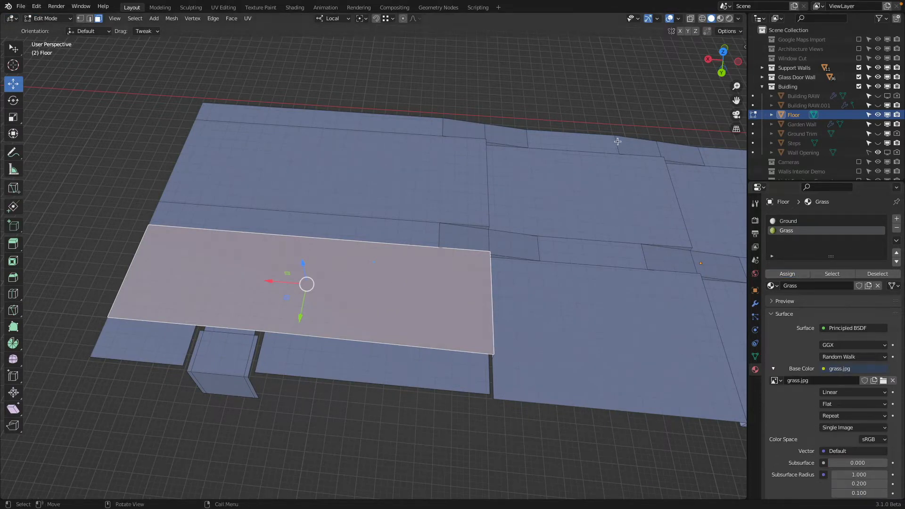
{"action": "key", "text": "z"}
{"action": "left_click", "coordinate": [570, 203]}
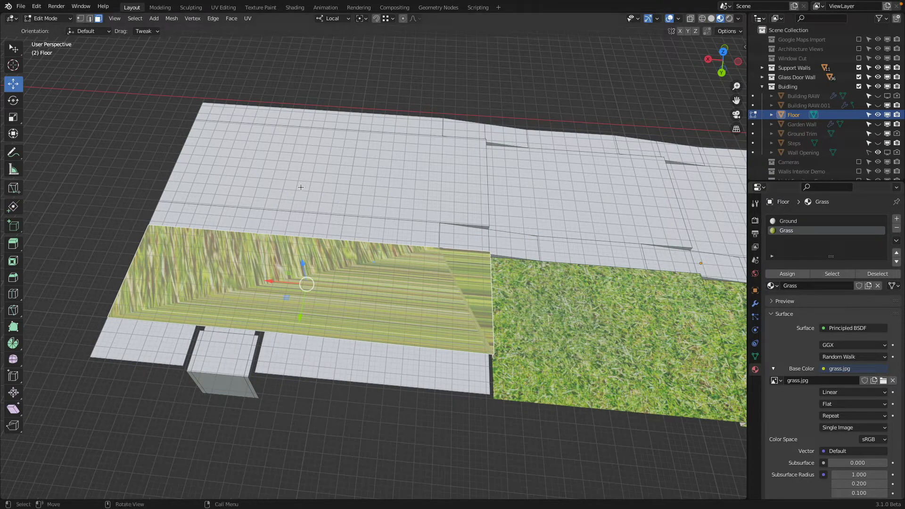
Step: Unwrap the UVs of the selected large panel and assign it back to the Ground material
{"action": "left_click", "coordinate": [247, 18]}
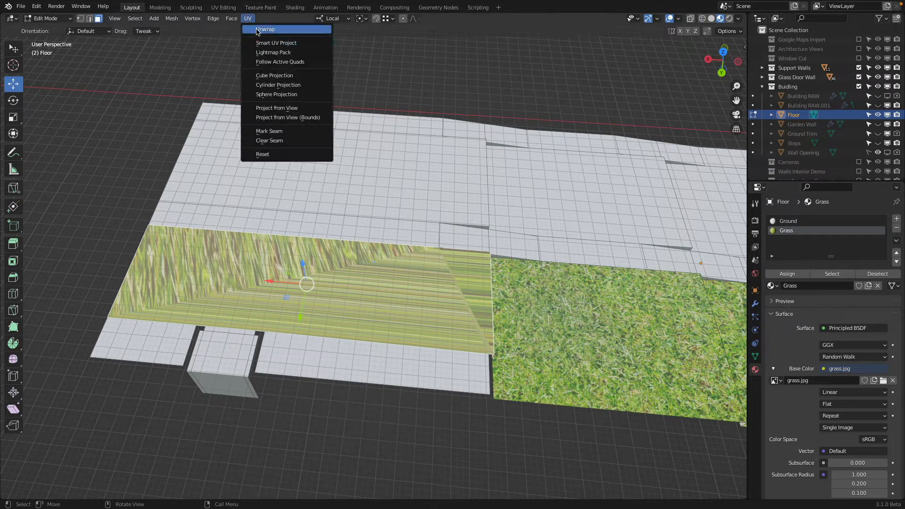
{"action": "left_click", "coordinate": [258, 29]}
{"action": "left_click", "coordinate": [785, 220]}
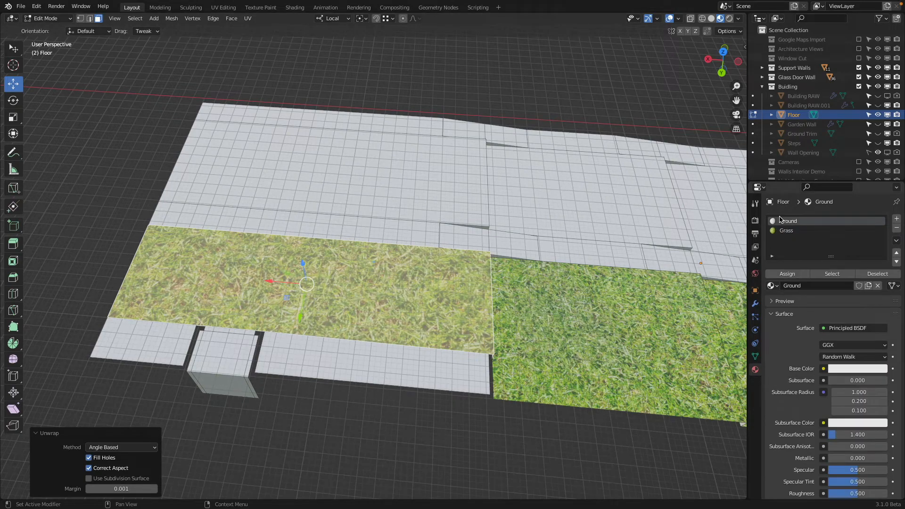
{"action": "left_click", "coordinate": [794, 277]}
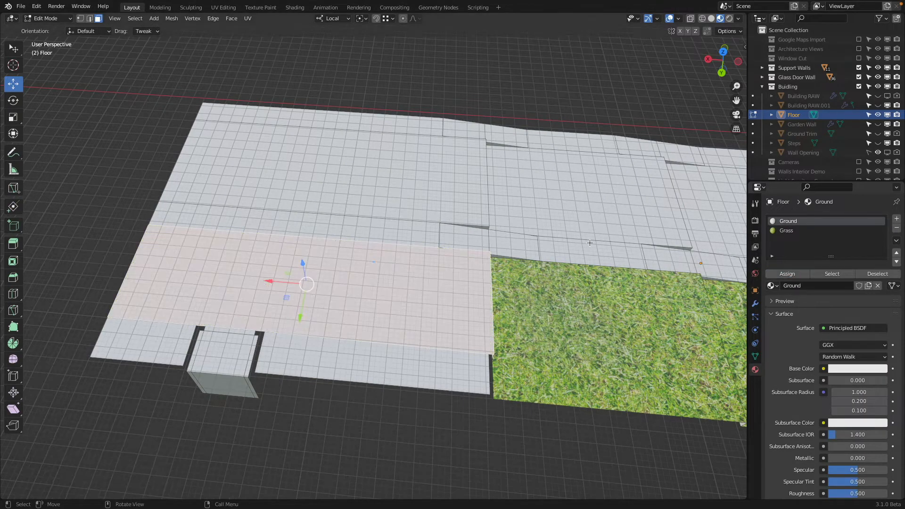
Step: Split the 3D Viewport horizontally near its middle and switch the lower area to the Shader Editor
{"action": "middle_click_drag", "start_coordinate": [582, 239], "coordinate": [317, 183], "text": "shift"}
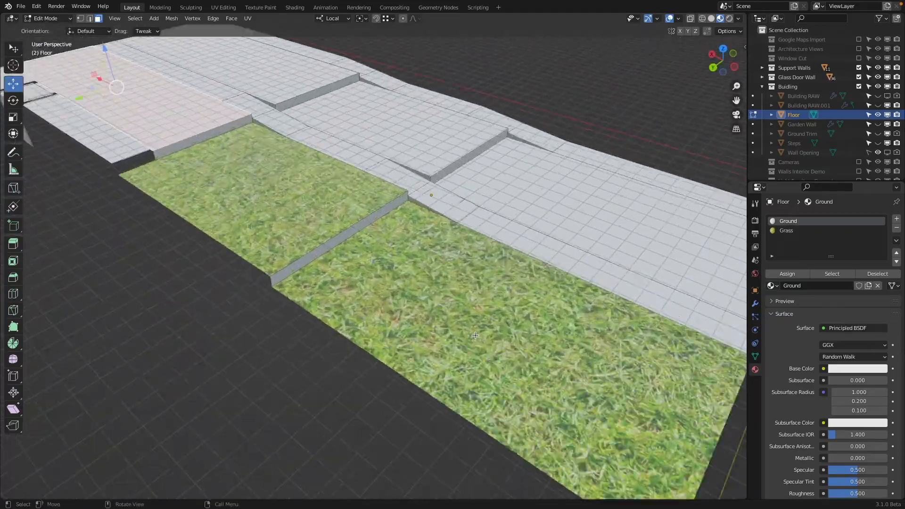
{"action": "scroll", "coordinate": [475, 335], "scroll_direction": "up", "scroll_amount": 5}
{"action": "middle_click_drag", "start_coordinate": [419, 307], "coordinate": [465, 319]}
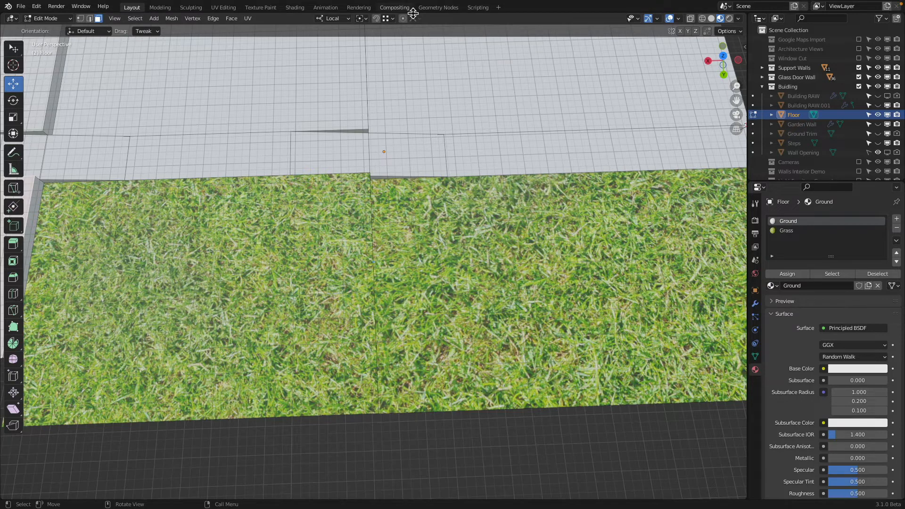
{"action": "right_click", "coordinate": [525, 13]}
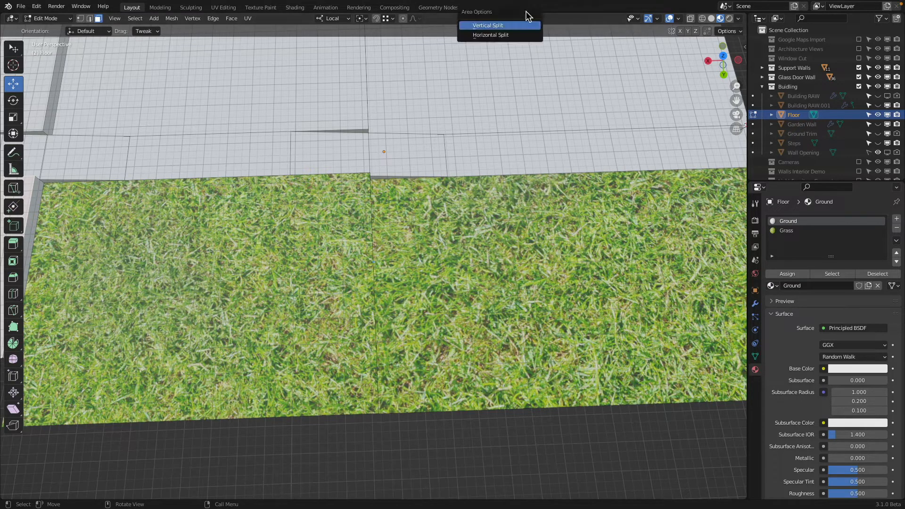
{"action": "left_click", "coordinate": [511, 33]}
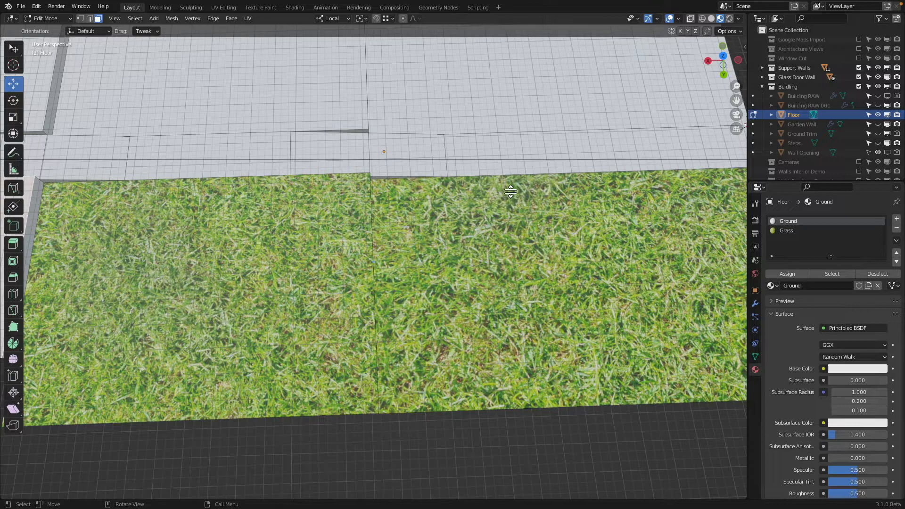
{"action": "left_click", "coordinate": [503, 278]}
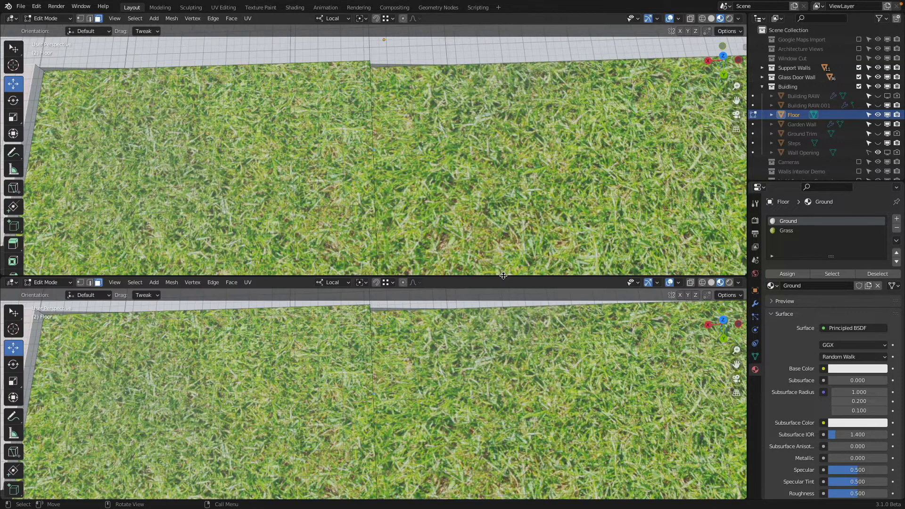
{"action": "left_click", "coordinate": [12, 282]}
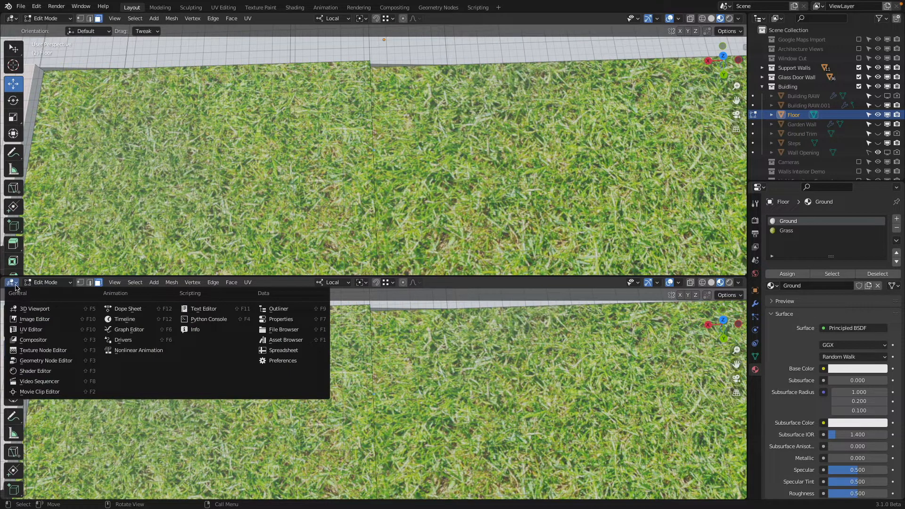
{"action": "left_click", "coordinate": [45, 375]}
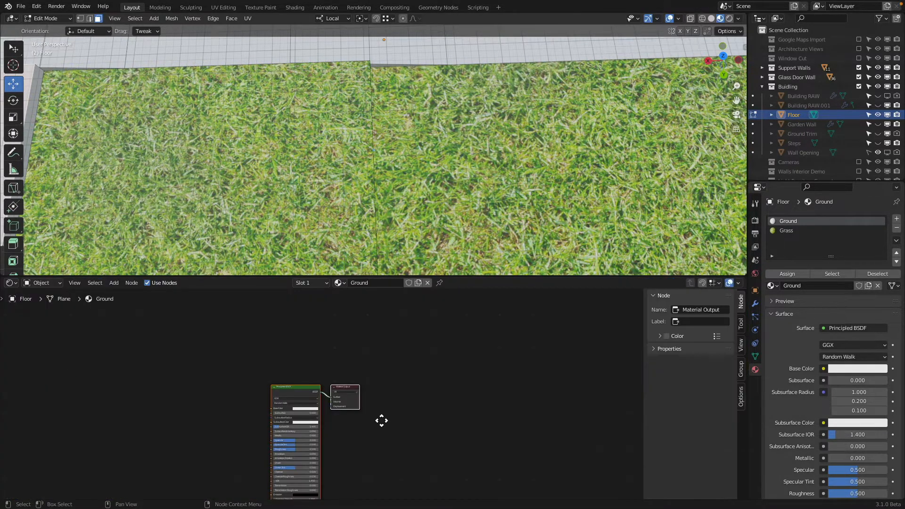
Step: Compare the Ground material's nodes with its surface settings, and display the Grass material's node tree
{"action": "middle_click_drag", "start_coordinate": [382, 420], "coordinate": [478, 368]}
{"action": "scroll", "coordinate": [485, 204], "scroll_direction": "down", "scroll_amount": 3}
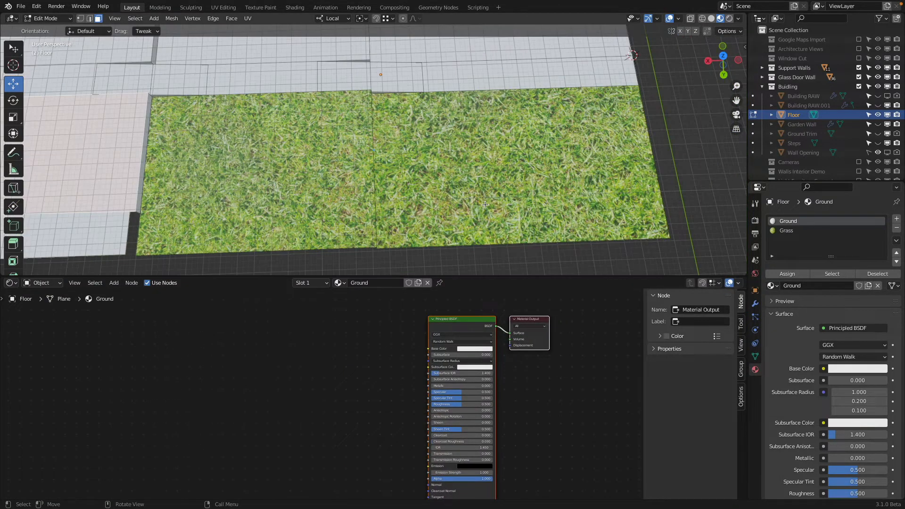
{"action": "scroll", "coordinate": [511, 366], "scroll_direction": "up", "scroll_amount": 2}
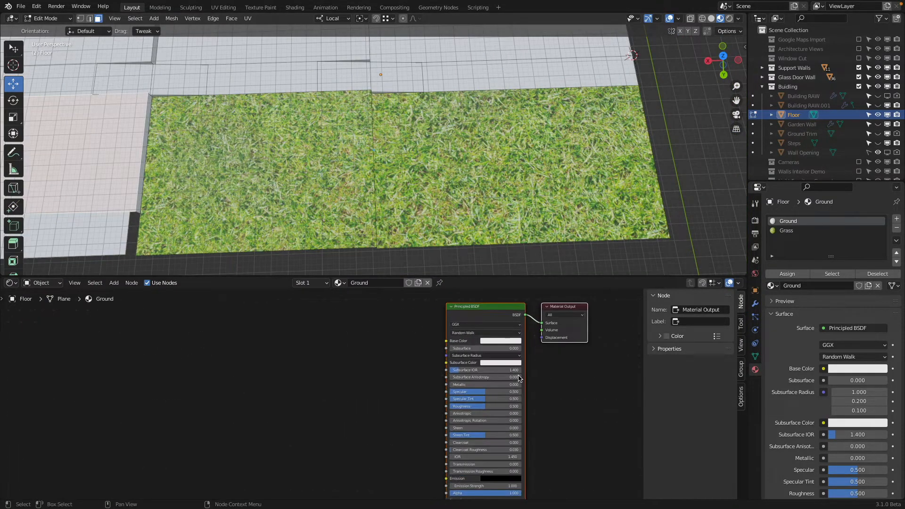
{"action": "scroll", "coordinate": [511, 366], "scroll_direction": "down", "scroll_amount": 1}
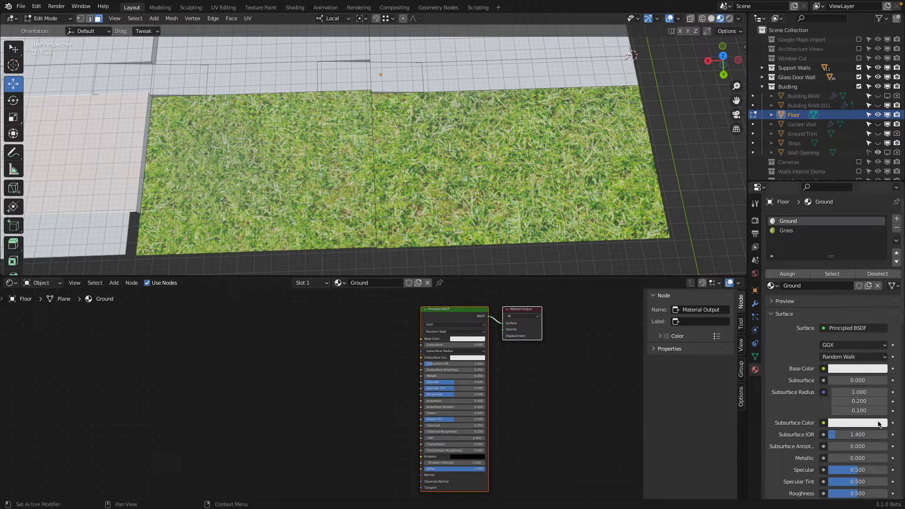
{"action": "scroll", "coordinate": [843, 350], "scroll_direction": "down", "scroll_amount": 3}
{"action": "scroll", "coordinate": [846, 363], "scroll_direction": "down", "scroll_amount": 7}
{"action": "scroll", "coordinate": [847, 364], "scroll_direction": "up", "scroll_amount": 5}
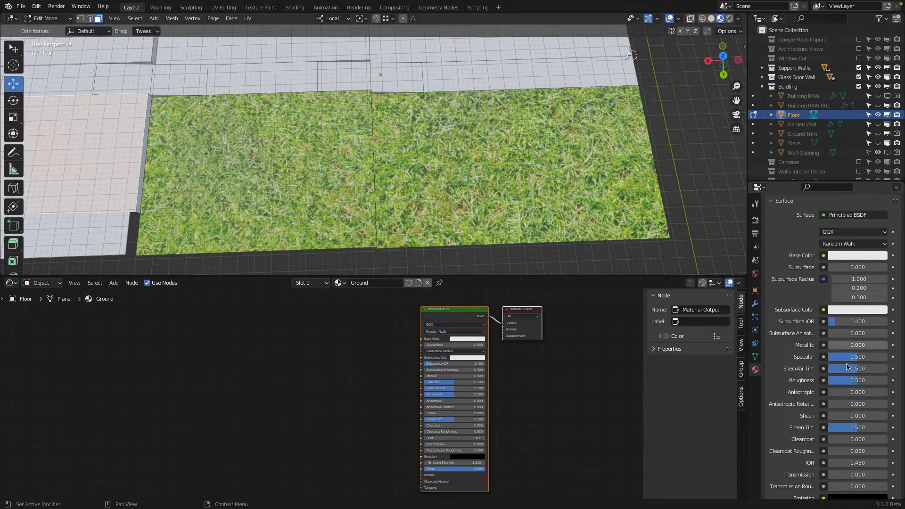
{"action": "scroll", "coordinate": [847, 363], "scroll_direction": "up", "scroll_amount": 5}
{"action": "left_click", "coordinate": [786, 230]}
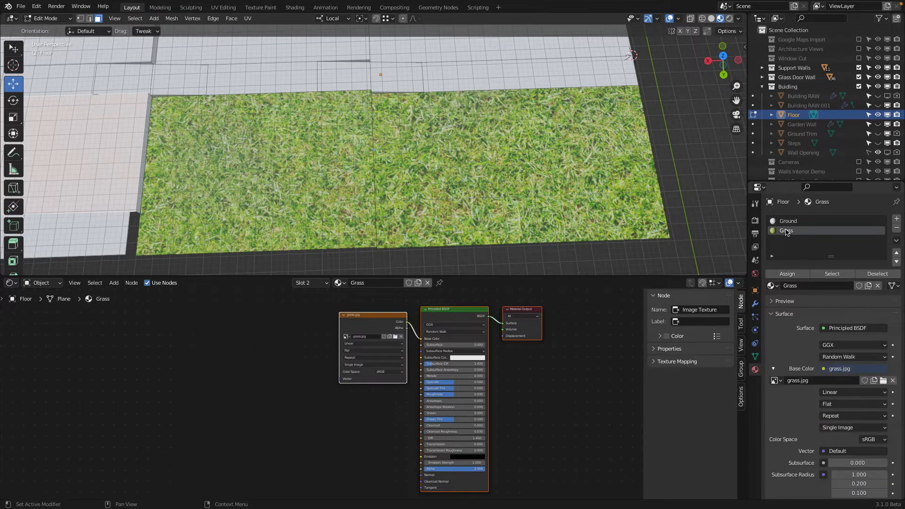
Step: Reposition the grass.jpg texture node, add a Mapping node before it, and link its Vector output to the texture's Vector input
{"action": "left_click_drag", "start_coordinate": [368, 317], "coordinate": [345, 332]}
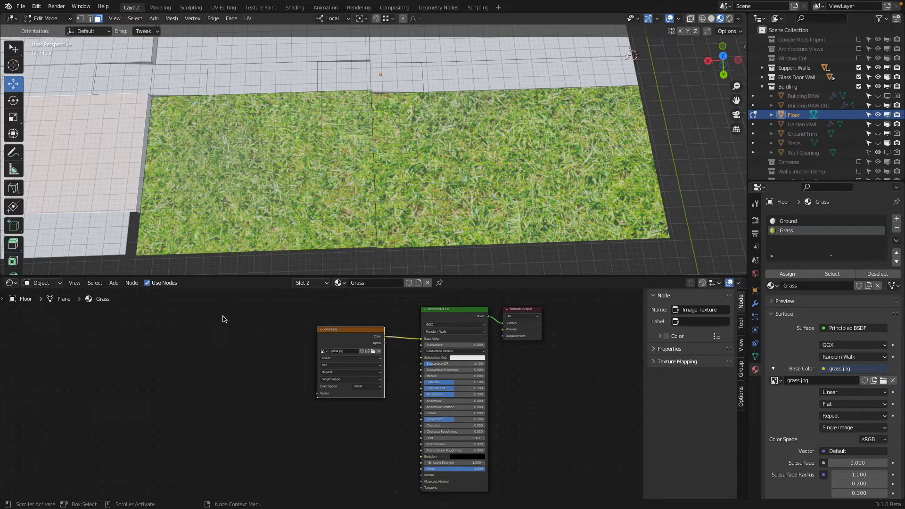
{"action": "left_click", "coordinate": [114, 284]}
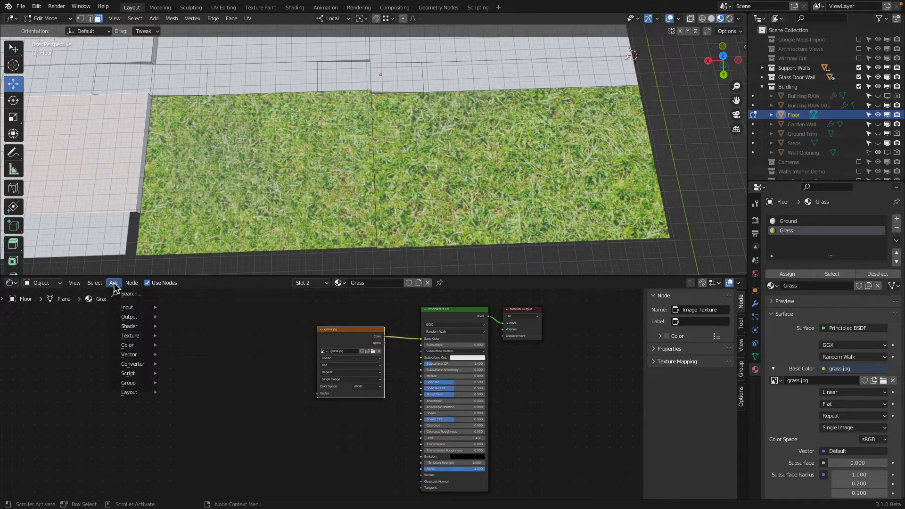
{"action": "mouse_move", "coordinate": [129, 307]}
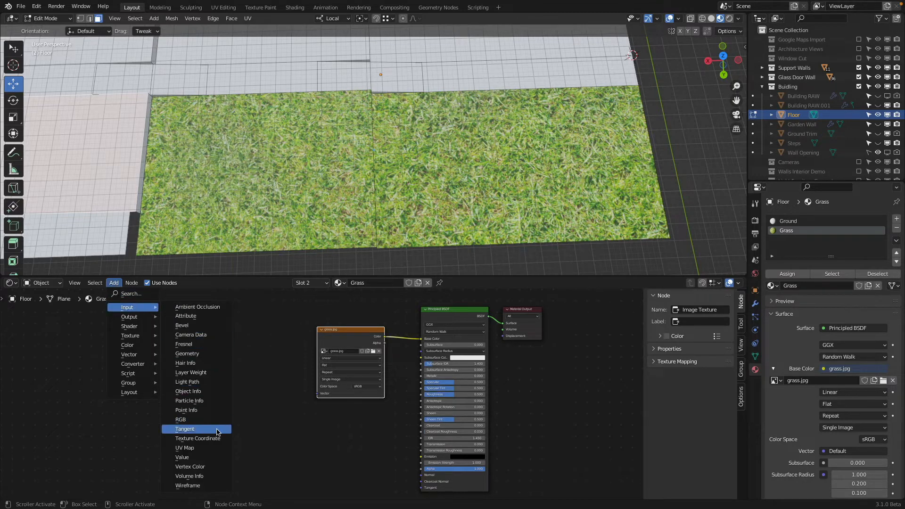
{"action": "mouse_move", "coordinate": [137, 357]}
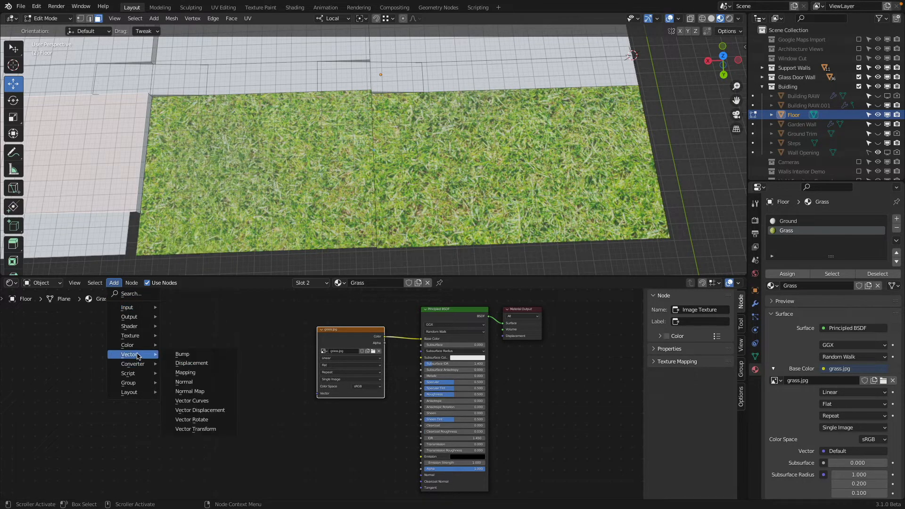
{"action": "left_click", "coordinate": [204, 373]}
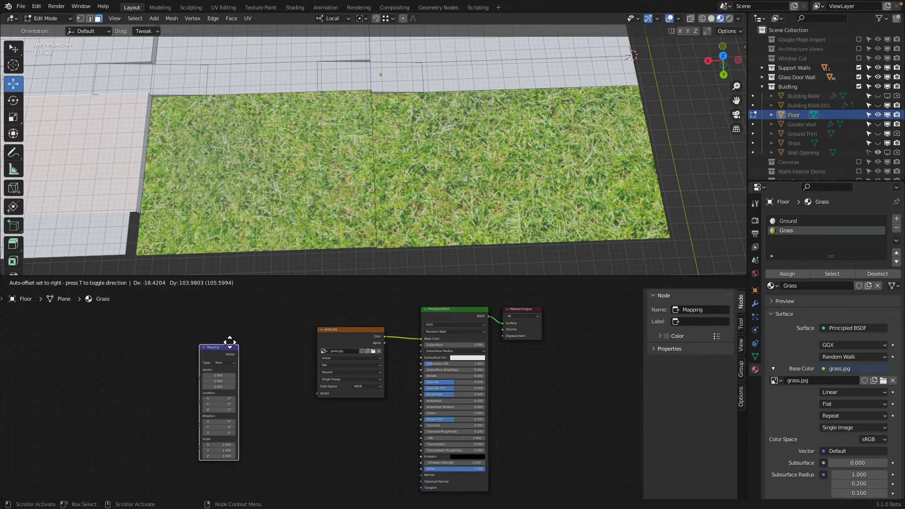
{"action": "left_click", "coordinate": [276, 341]}
{"action": "left_click_drag", "start_coordinate": [279, 345], "coordinate": [318, 395]}
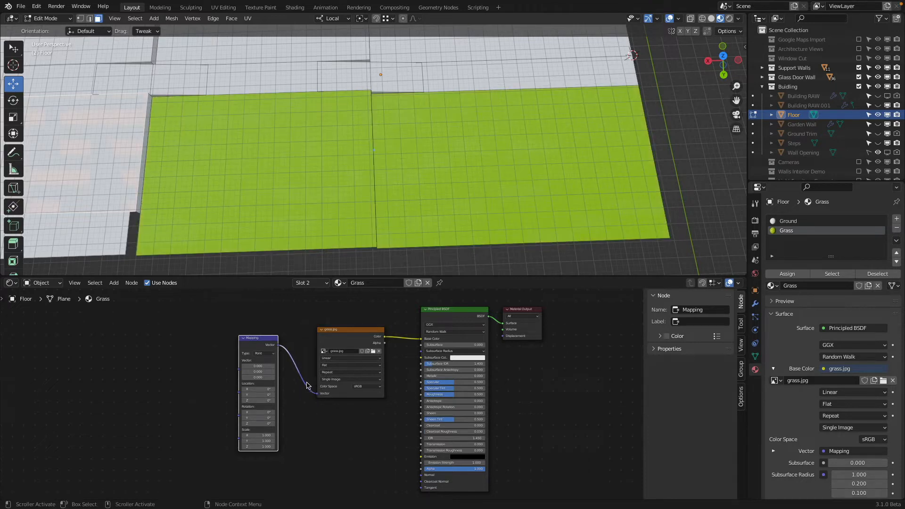
Step: Set the Mapping node's scale to 4 on X, Y and Z
{"action": "left_click", "coordinate": [257, 435]}
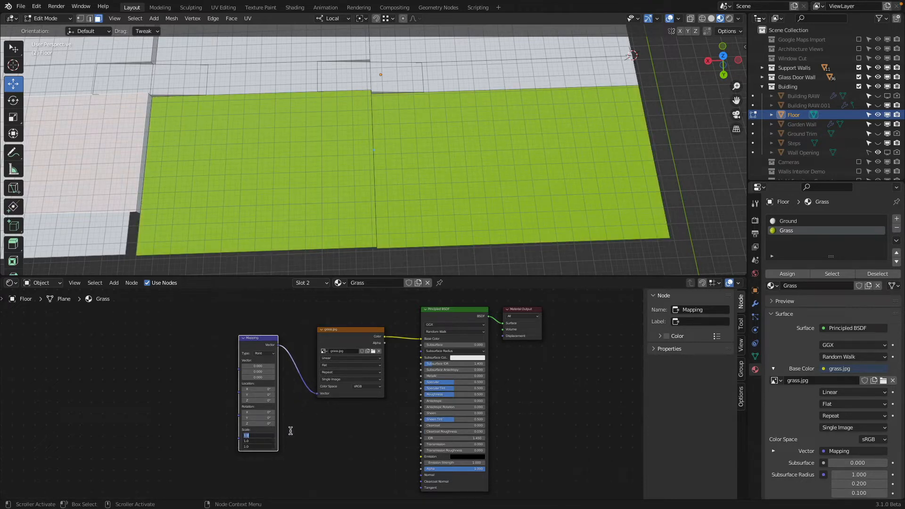
{"action": "type", "text": "4"}
{"action": "key", "text": "Return"}
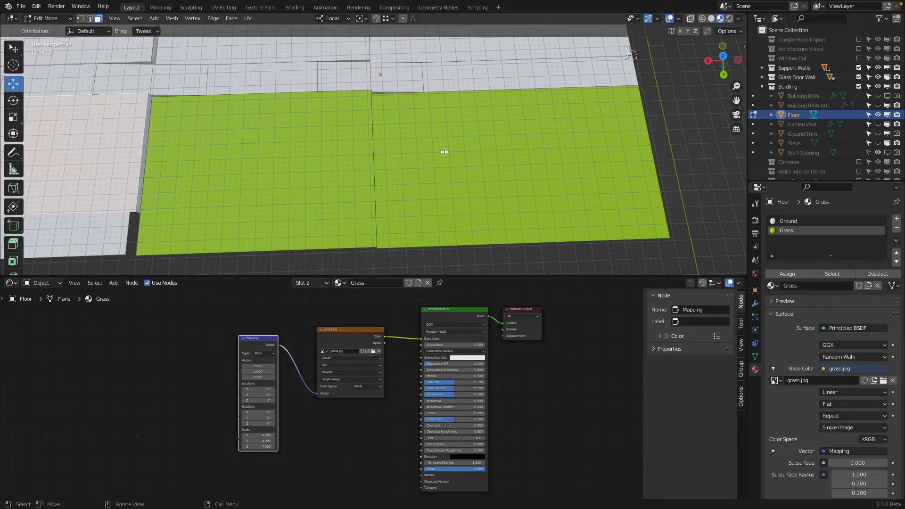
Step: Add a Texture Coordinate node before the Mapping node and link its UV output to the Mapping node's Vector input
{"action": "left_click", "coordinate": [131, 283]}
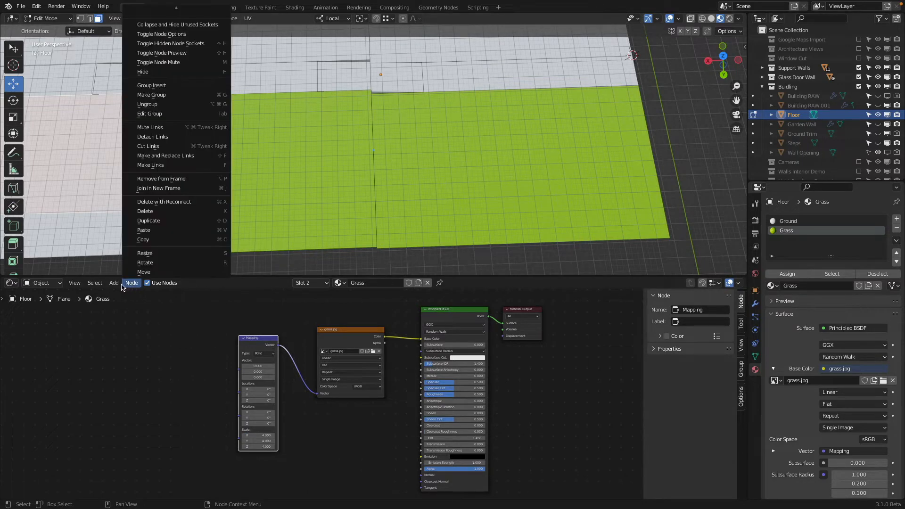
{"action": "mouse_move", "coordinate": [113, 282]}
{"action": "mouse_move", "coordinate": [127, 308]}
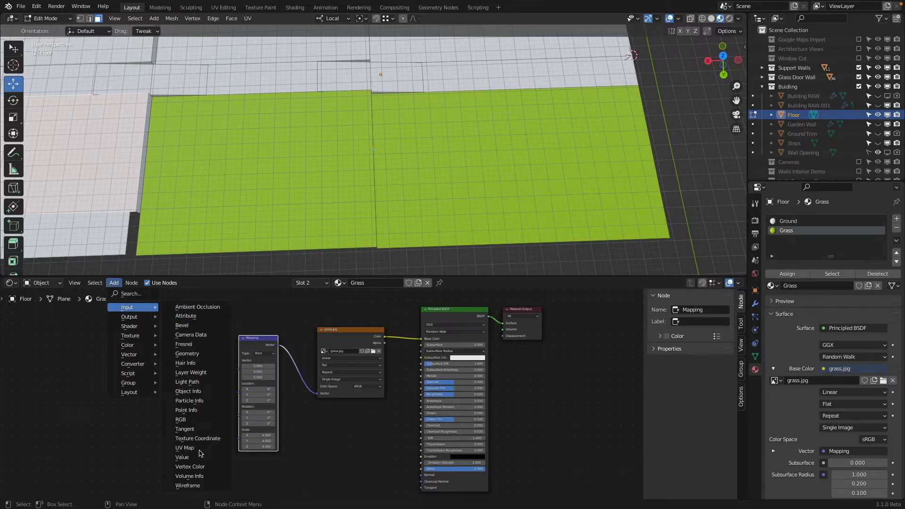
{"action": "left_click", "coordinate": [198, 438]}
{"action": "left_click", "coordinate": [171, 341]}
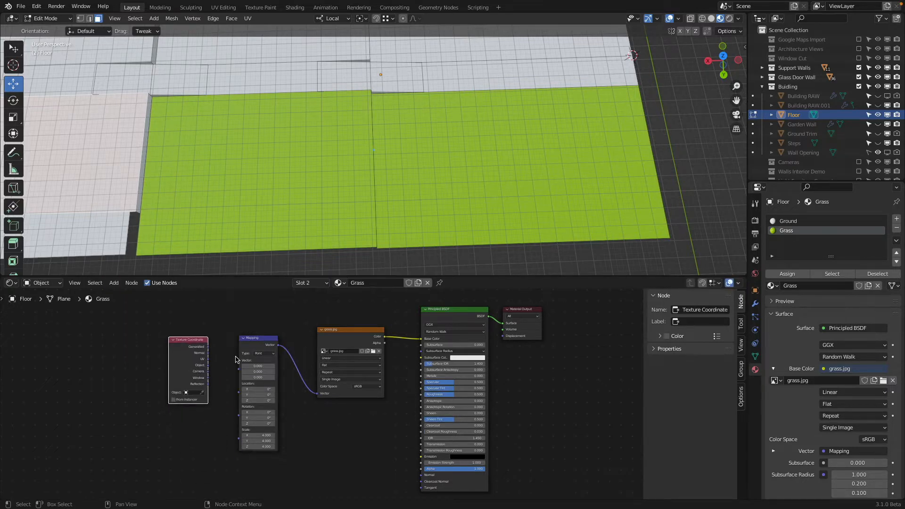
{"action": "scroll", "coordinate": [236, 359], "scroll_direction": "up", "scroll_amount": 4}
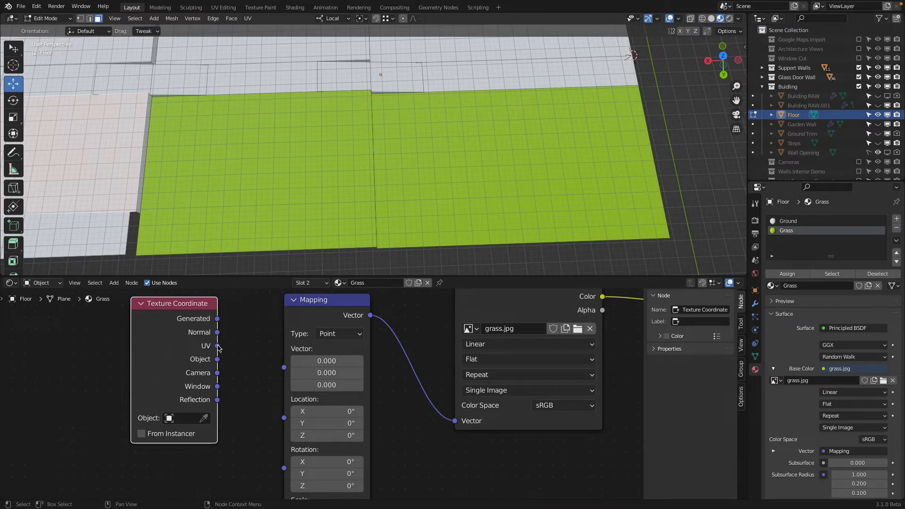
{"action": "left_click_drag", "start_coordinate": [217, 346], "coordinate": [286, 373]}
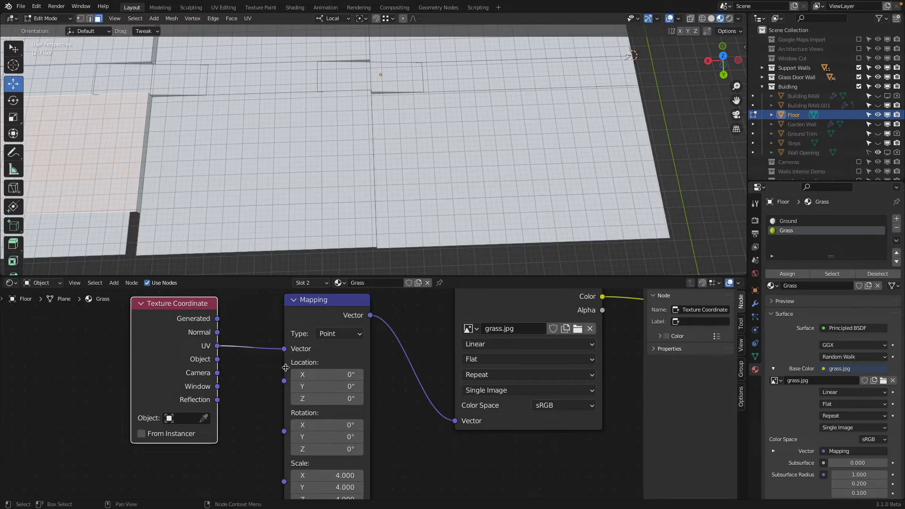
{"action": "scroll", "coordinate": [282, 363], "scroll_direction": "down", "scroll_amount": 2}
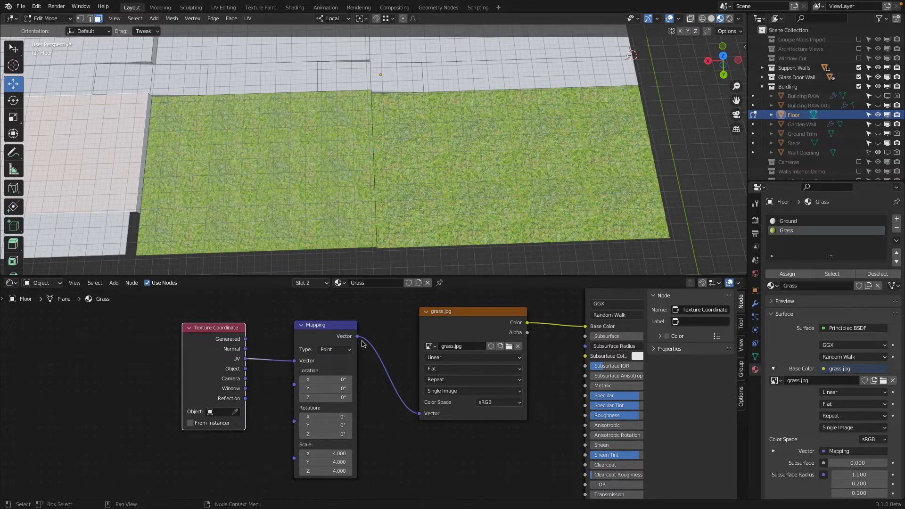
{"action": "left_click_drag", "start_coordinate": [324, 331], "coordinate": [321, 314]}
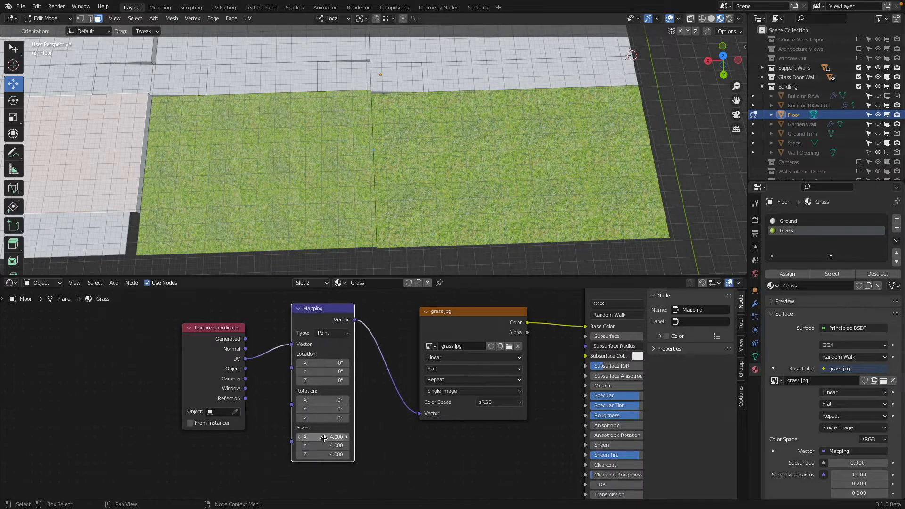
Step: Try grass Mapping scales of 2 and 0.1 on all three axes
{"action": "mouse_move", "coordinate": [323, 435]}
{"action": "left_mouse_down"}
{"action": "mouse_move", "coordinate": [324, 455]}
{"action": "mouse_move", "coordinate": [324, 435]}
{"action": "left_mouse_up"}
{"action": "type", "text": "2"}
{"action": "key", "text": "Return"}
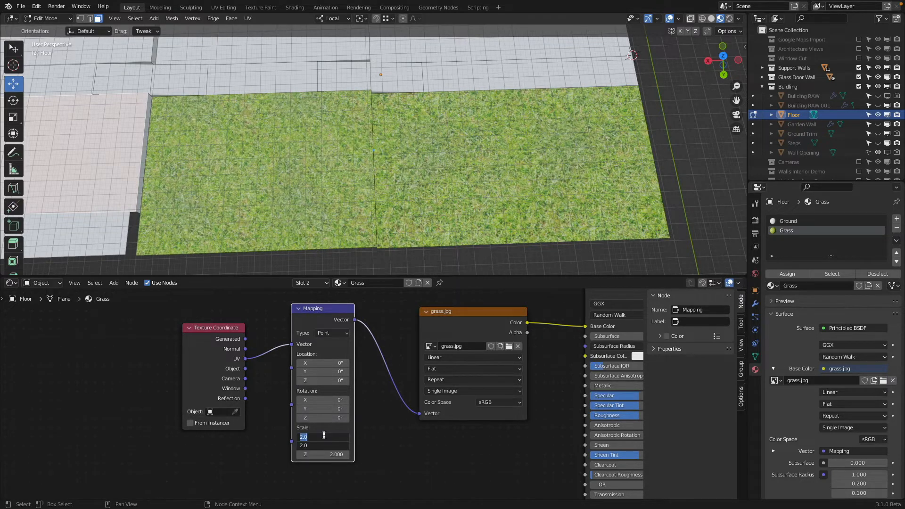
{"action": "key", "text": "Return"}
{"action": "type", "text": "0.1"}
{"action": "key", "text": "Return"}
Step: Try a grass Mapping scale of 10 on all three axes and inspect the tiling on the panels
{"action": "left_click_drag", "start_coordinate": [334, 436], "coordinate": [334, 454]}
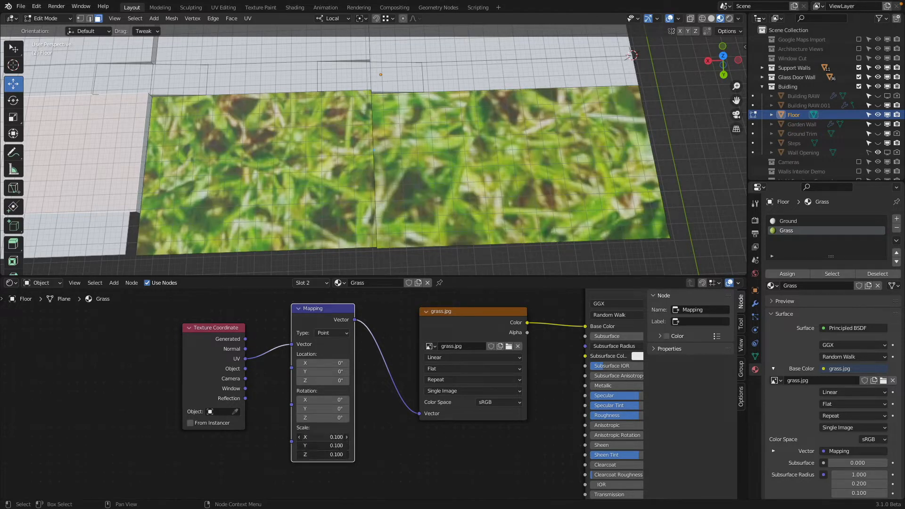
{"action": "type", "text": "10"}
{"action": "key", "text": "Return"}
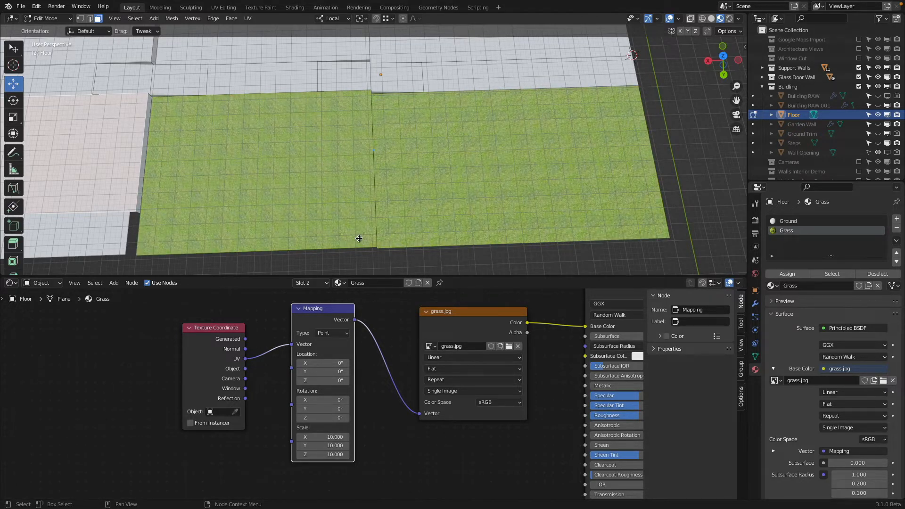
{"action": "scroll", "coordinate": [298, 184], "scroll_direction": "up", "scroll_amount": 5}
{"action": "scroll", "coordinate": [298, 184], "scroll_direction": "down", "scroll_amount": 6}
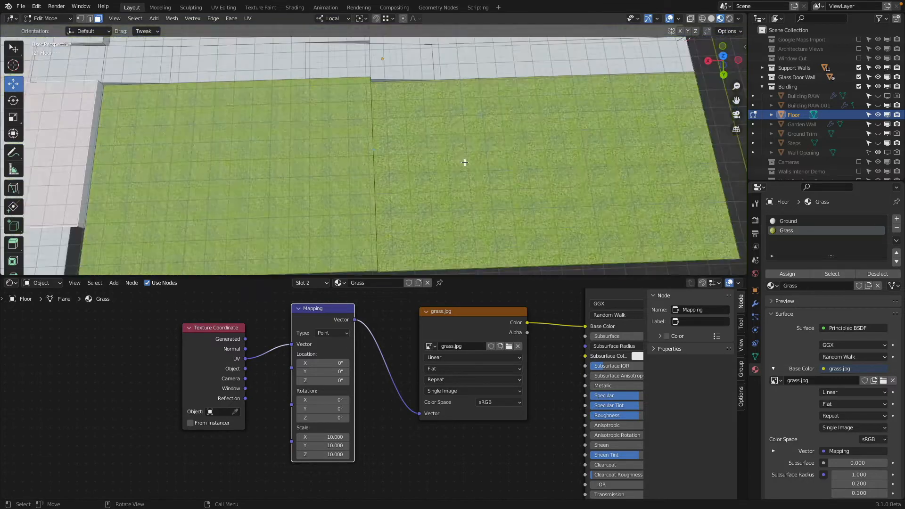
{"action": "middle_click_drag", "start_coordinate": [298, 184], "coordinate": [372, 144]}
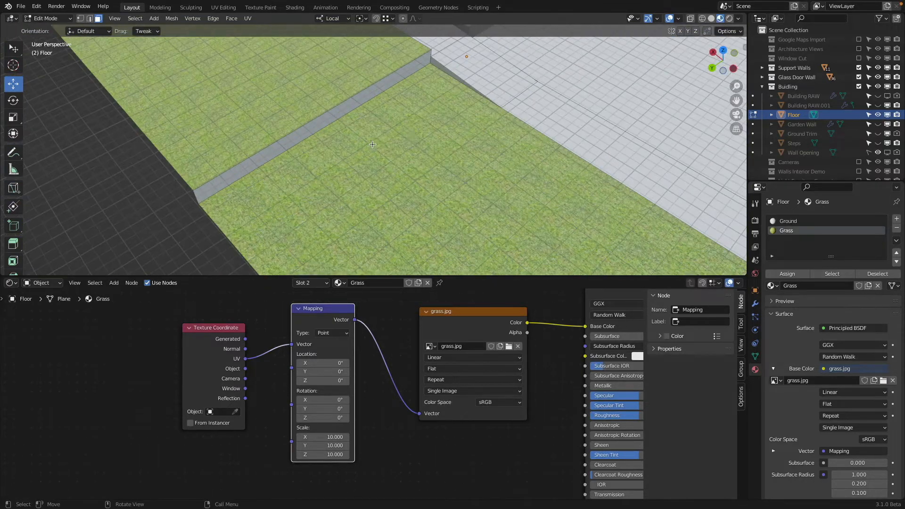
Step: Hide the 3D Viewport's overlays and gizmos and inspect the grass texture's repetition
{"action": "left_click", "coordinate": [669, 18]}
{"action": "left_click", "coordinate": [648, 19]}
{"action": "middle_click_drag", "start_coordinate": [476, 177], "coordinate": [425, 182]}
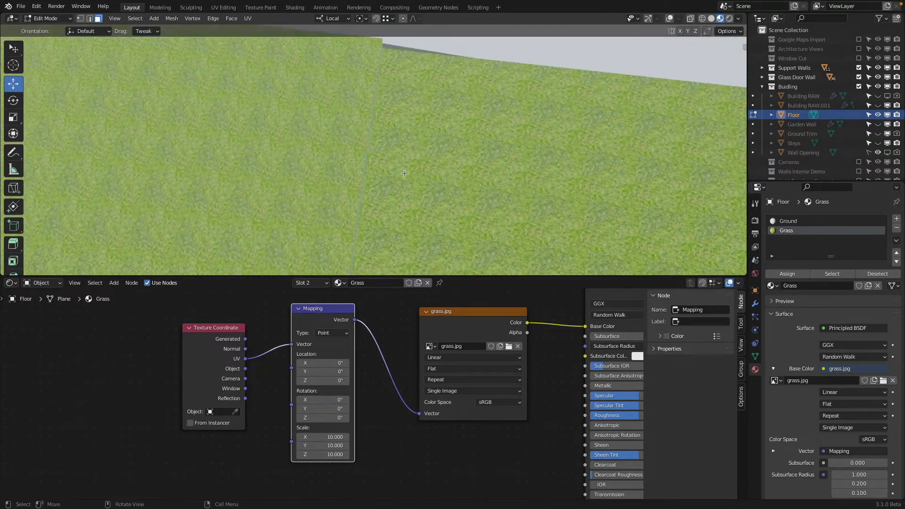
{"action": "scroll", "coordinate": [404, 173], "scroll_direction": "down", "scroll_amount": 3}
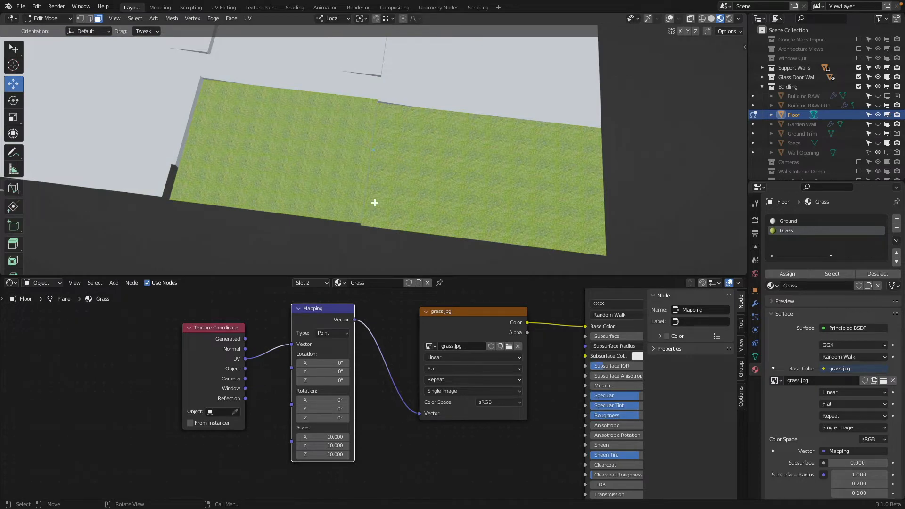
{"action": "scroll", "coordinate": [375, 203], "scroll_direction": "up", "scroll_amount": 3}
Step: Return the grass Mapping scale to 4 on all axes and check the tiling from a low angle
{"action": "double_click", "coordinate": [320, 437]}
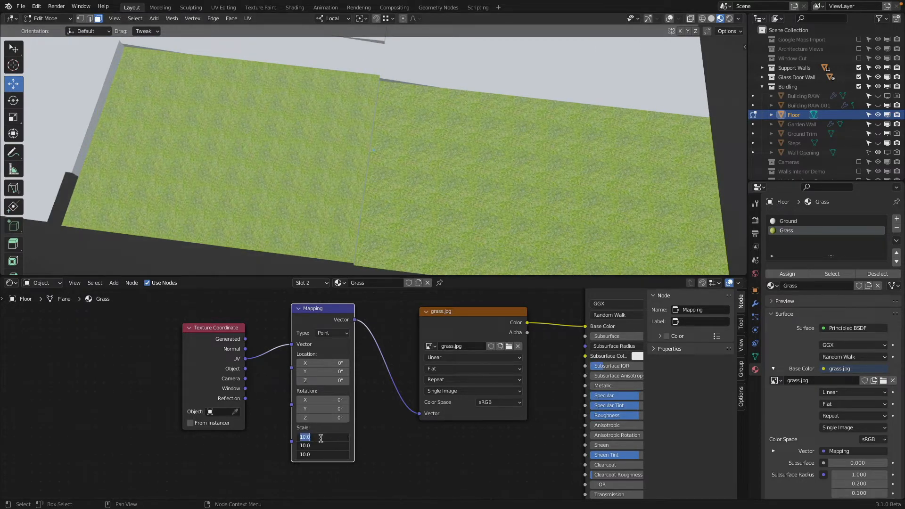
{"action": "type", "text": "4"}
{"action": "key", "text": "Return"}
{"action": "scroll", "coordinate": [403, 218], "scroll_direction": "down", "scroll_amount": 1}
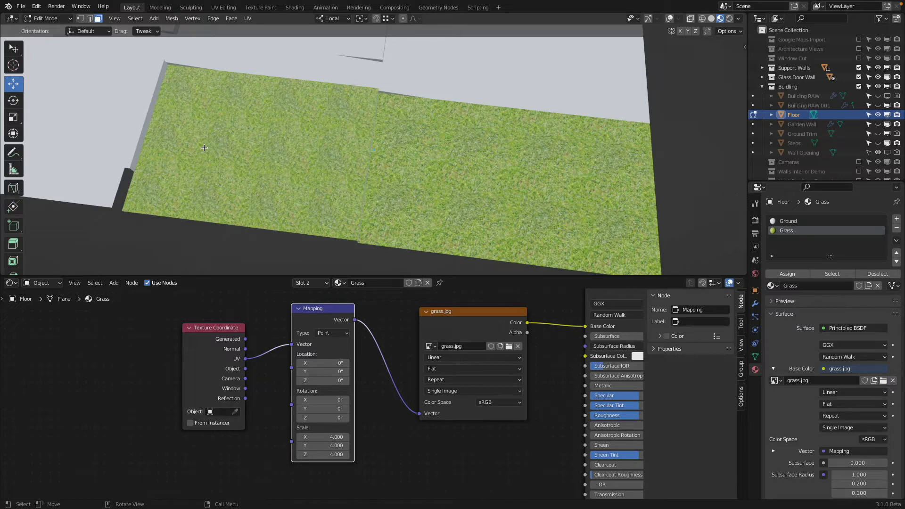
{"action": "middle_click_drag", "start_coordinate": [262, 85], "coordinate": [381, 213]}
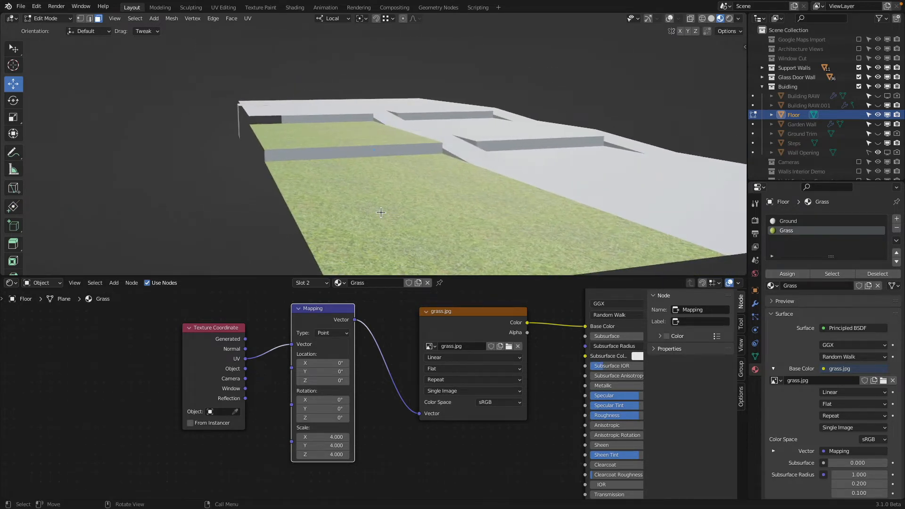
Step: Set the Mapping node's X, Y and Z scale to 6 and check the grass on both panels
{"action": "left_click_drag", "start_coordinate": [332, 434], "coordinate": [332, 453]}
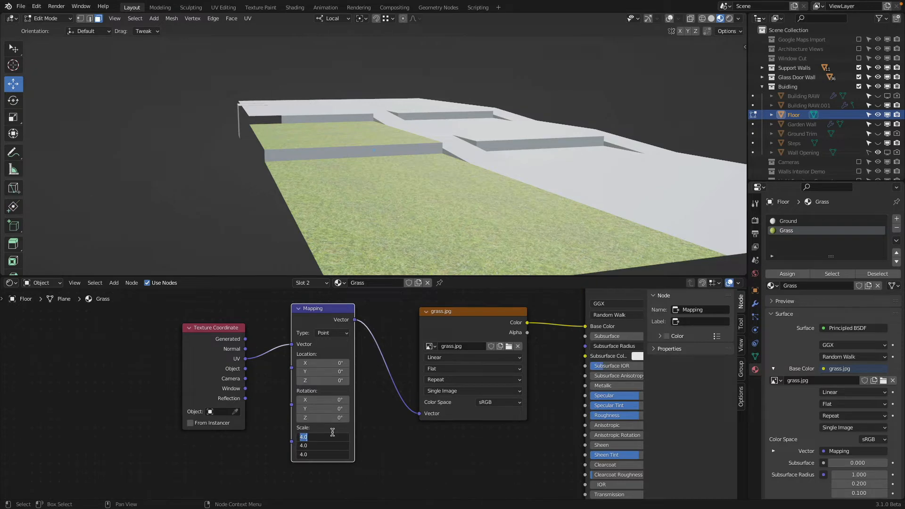
{"action": "type", "text": "6"}
{"action": "key", "text": "Return"}
{"action": "middle_click_drag", "start_coordinate": [399, 190], "coordinate": [470, 229]}
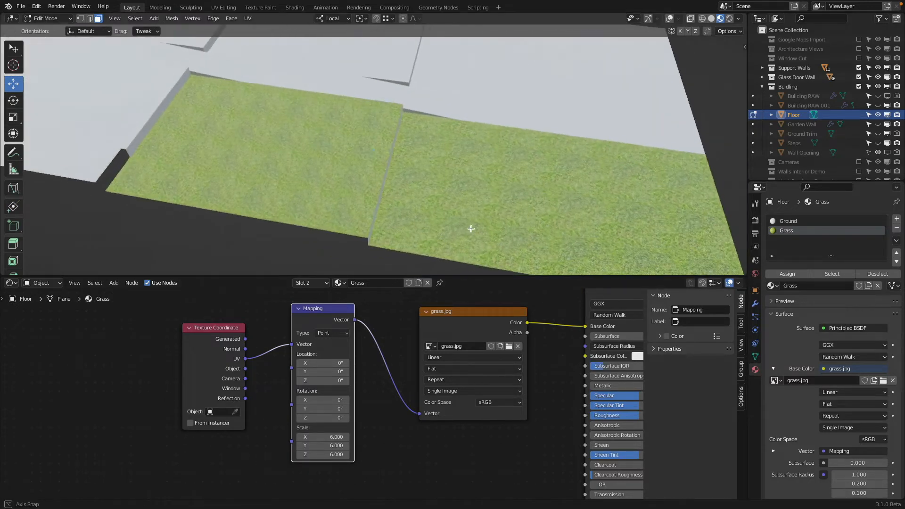
Step: Set the Grass material's Specular and Roughness to 0 in the Principled BSDF node
{"action": "middle_click_drag", "start_coordinate": [555, 394], "coordinate": [414, 394]}
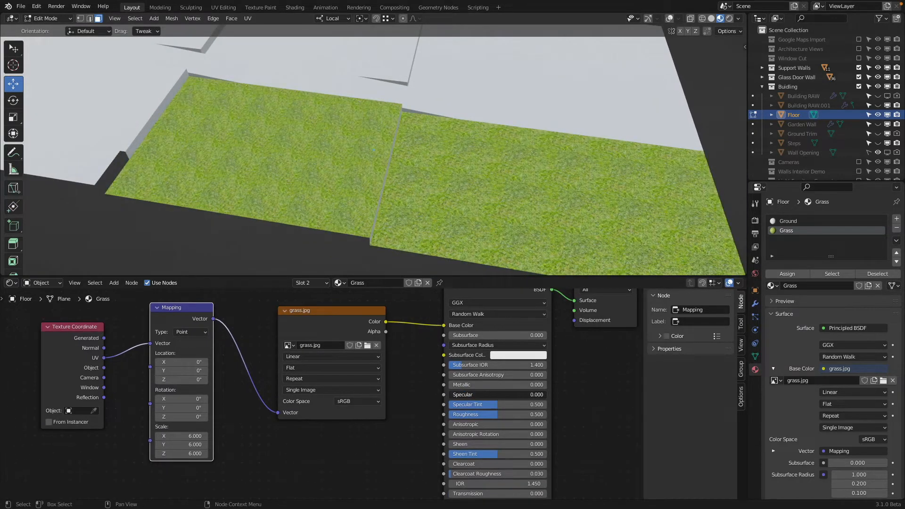
{"action": "left_click_drag", "start_coordinate": [459, 394], "coordinate": [452, 394]}
{"action": "left_click_drag", "start_coordinate": [507, 416], "coordinate": [450, 415]}
Step: Examine the grass panels from a low angle and through the scene camera
{"action": "middle_click_drag", "start_coordinate": [471, 176], "coordinate": [415, 117]}
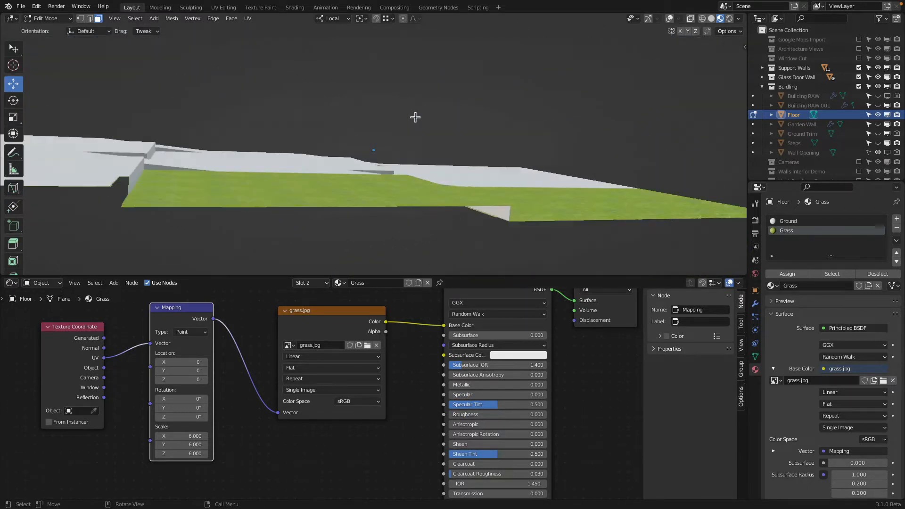
{"action": "key", "text": "KP_0"}
{"action": "middle_click_drag", "start_coordinate": [584, 117], "coordinate": [335, 124], "text": "shift"}
{"action": "scroll", "coordinate": [537, 166], "scroll_direction": "up", "scroll_amount": 5}
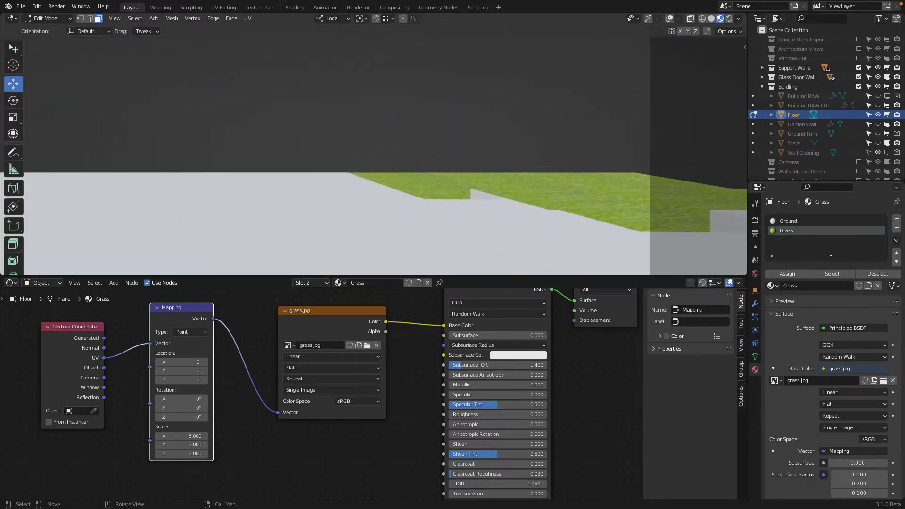
{"action": "scroll", "coordinate": [537, 165], "scroll_direction": "down", "scroll_amount": 2}
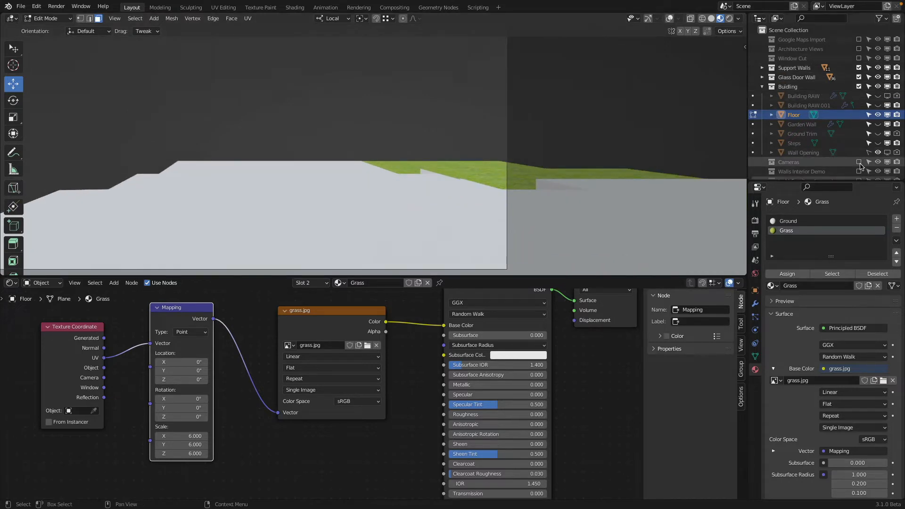
Step: Enable the Cameras collection and show the 3D Viewport's overlays again
{"action": "left_click", "coordinate": [858, 161]}
{"action": "middle_click_drag", "start_coordinate": [557, 155], "coordinate": [510, 147]}
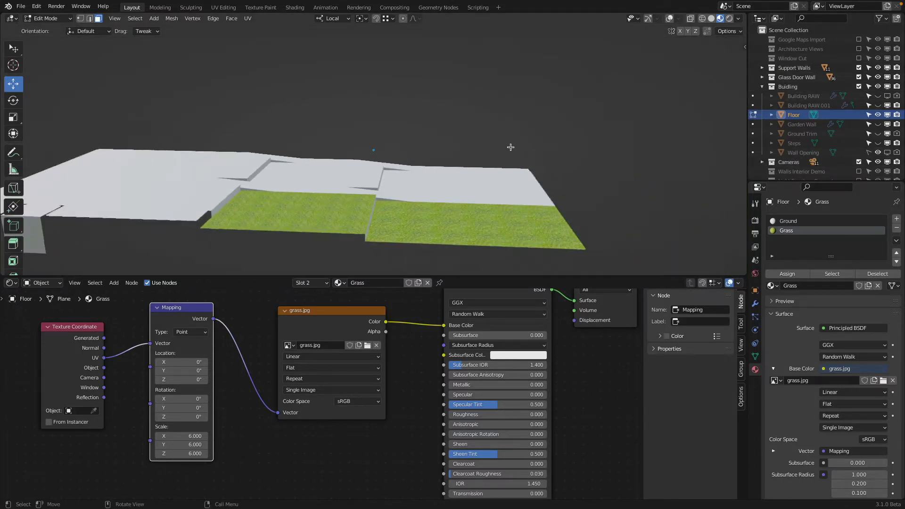
{"action": "left_click", "coordinate": [669, 20]}
{"action": "left_click", "coordinate": [633, 18]}
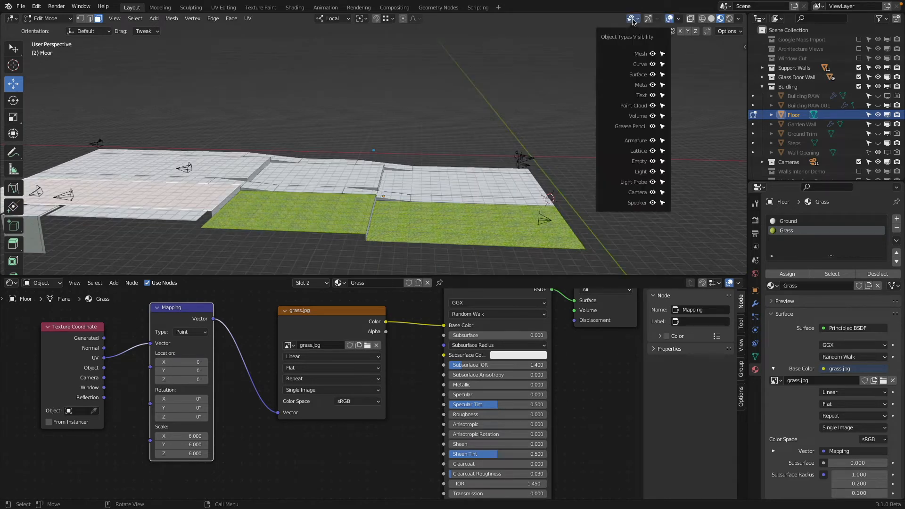
Step: Switch to Object Mode and make Camera.004 beside the grass panels the active scene camera
{"action": "left_click", "coordinate": [42, 18]}
{"action": "left_click", "coordinate": [45, 30]}
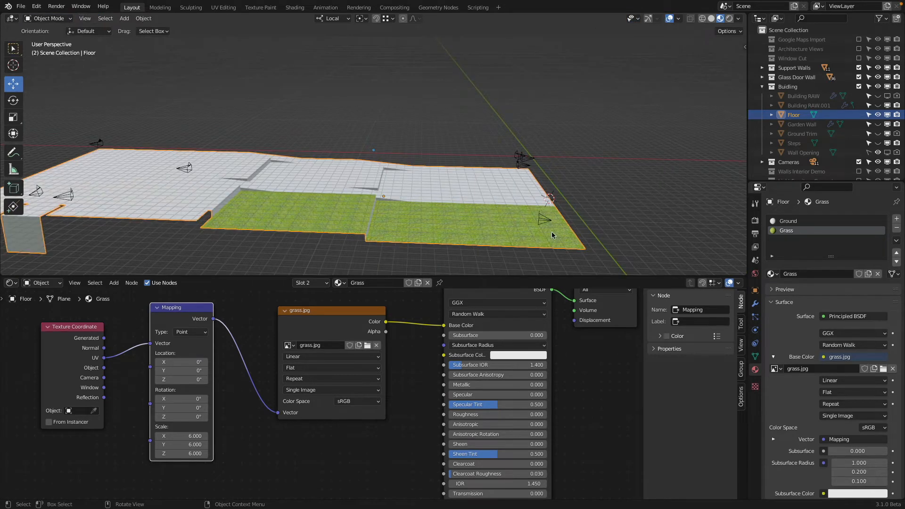
{"action": "left_click", "coordinate": [540, 222]}
{"action": "key", "text": "ctrl+KP_0"}
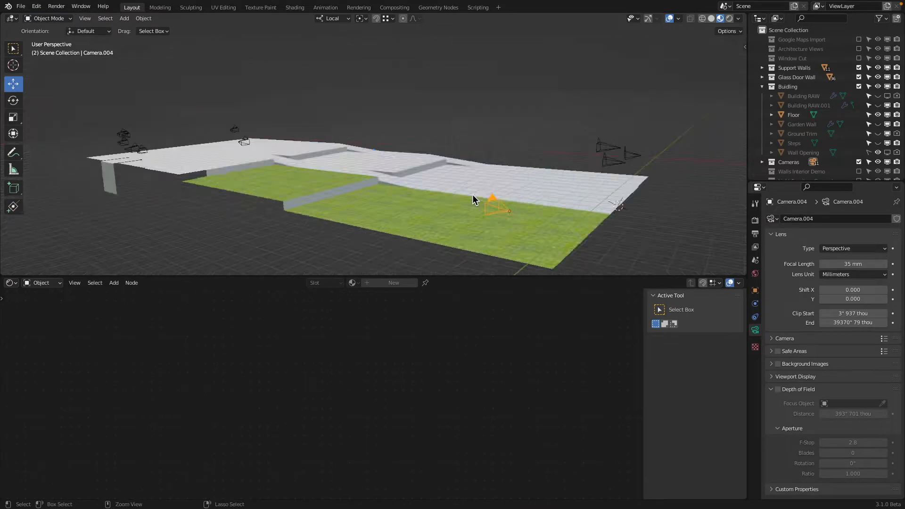
Step: Check the grass panels through Camera.004 with the viewport in Rendered shading
{"action": "scroll", "coordinate": [409, 160], "scroll_direction": "up", "scroll_amount": 3}
{"action": "middle_click_drag", "start_coordinate": [417, 158], "coordinate": [574, 88], "text": "shift"}
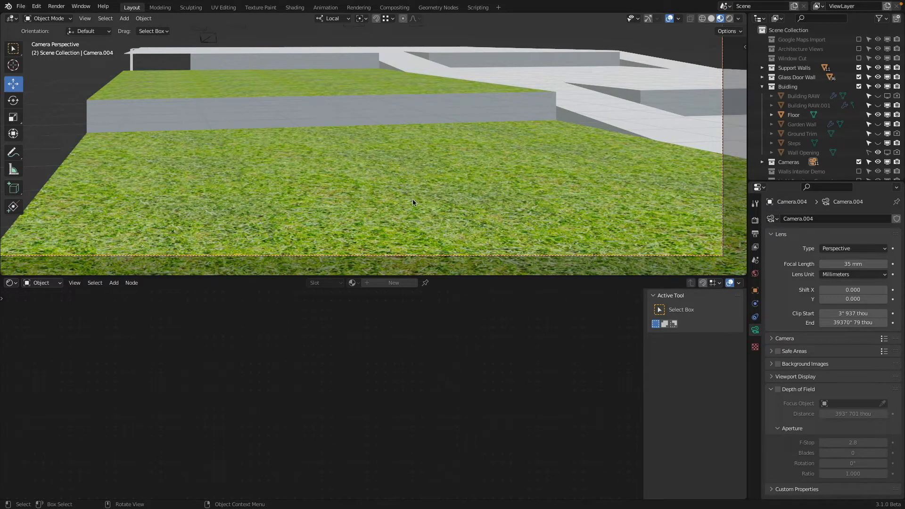
{"action": "scroll", "coordinate": [424, 171], "scroll_direction": "down", "scroll_amount": 4}
{"action": "key", "text": "z"}
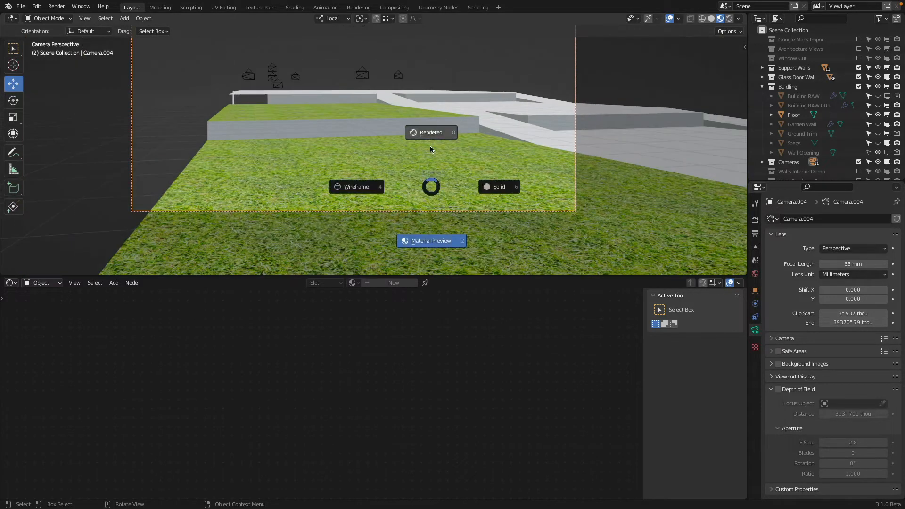
{"action": "left_click", "coordinate": [430, 145]}
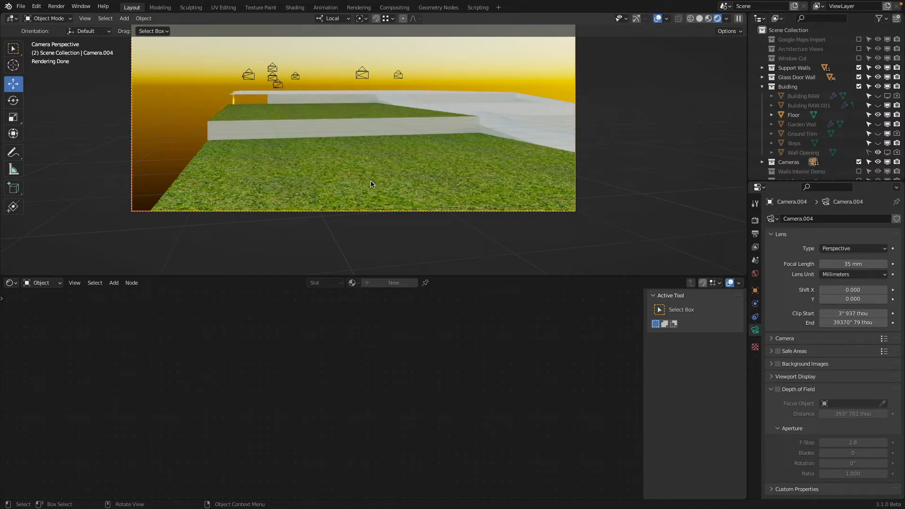
Step: Return the viewport to Solid shading and leave the Camera.004 view
{"action": "key", "text": "z"}
{"action": "left_click", "coordinate": [428, 175]}
{"action": "scroll", "coordinate": [456, 174], "scroll_direction": "down", "scroll_amount": 2}
{"action": "key", "text": "z"}
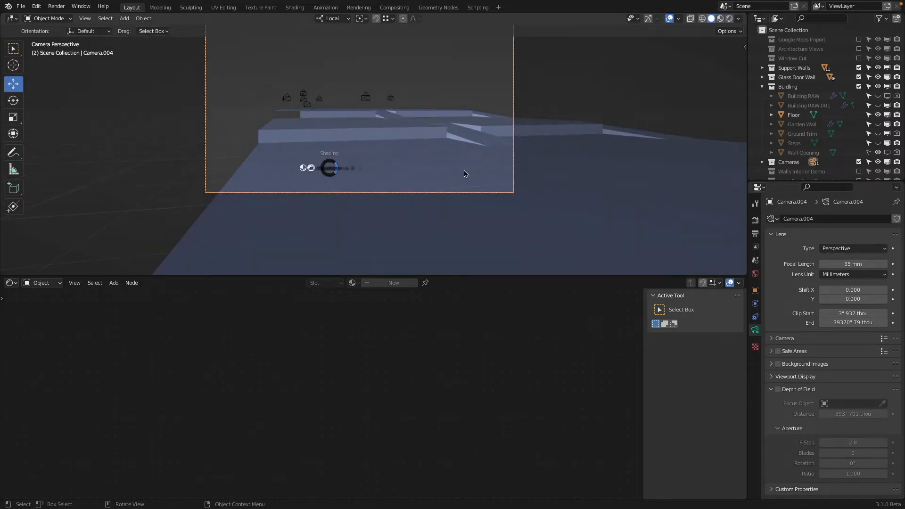
{"action": "left_click", "coordinate": [302, 169]}
{"action": "key", "text": "z"}
{"action": "left_click", "coordinate": [487, 170]}
{"action": "scroll", "coordinate": [420, 148], "scroll_direction": "down", "scroll_amount": 2}
{"action": "middle_click_drag", "start_coordinate": [420, 148], "coordinate": [528, 194]}
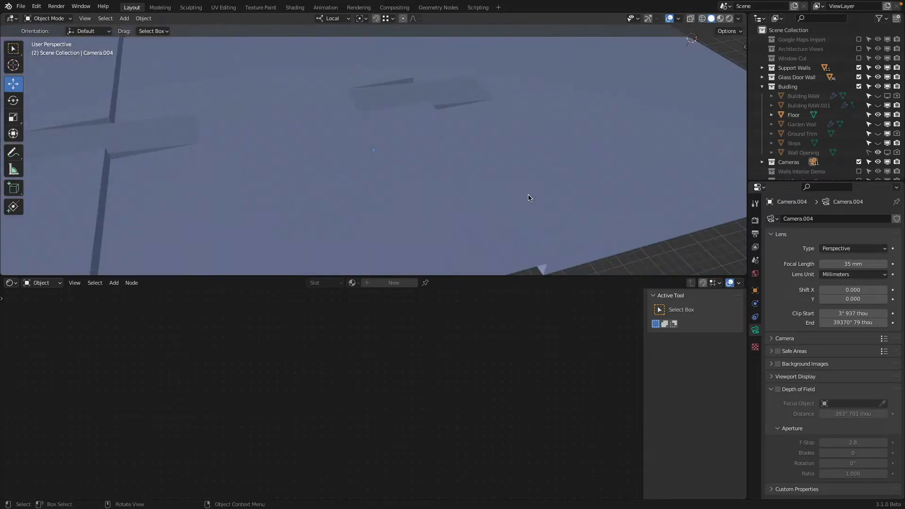
Step: Examine the grass tiling from the top view and from a raised angle in Material Preview shading
{"action": "key", "text": "KP_7"}
{"action": "scroll", "coordinate": [570, 196], "scroll_direction": "down", "scroll_amount": 2}
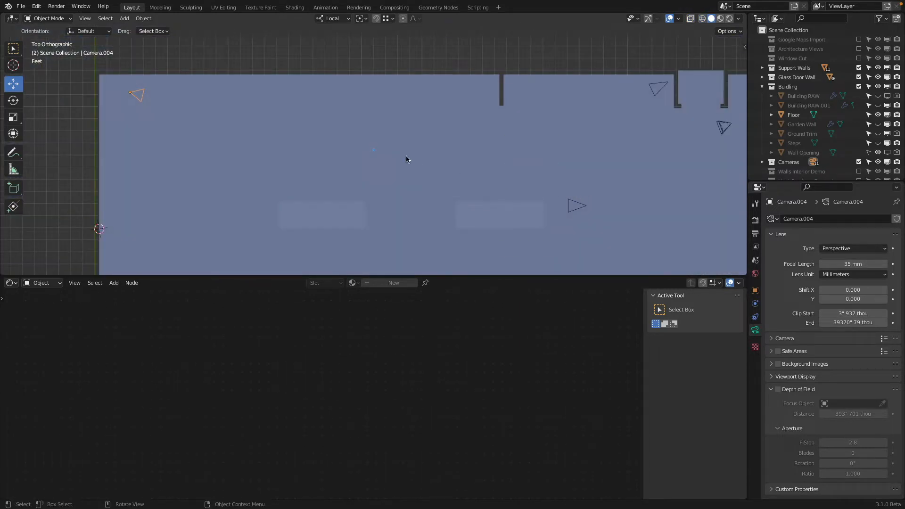
{"action": "key", "text": "z"}
{"action": "left_click", "coordinate": [354, 162]}
{"action": "key", "text": "z"}
{"action": "left_click", "coordinate": [363, 249]}
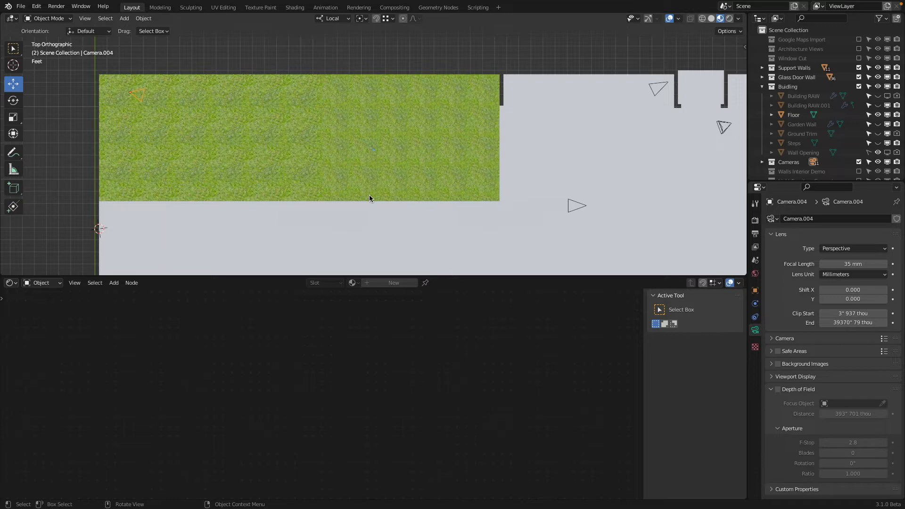
{"action": "middle_click_drag", "start_coordinate": [370, 196], "coordinate": [450, 117]}
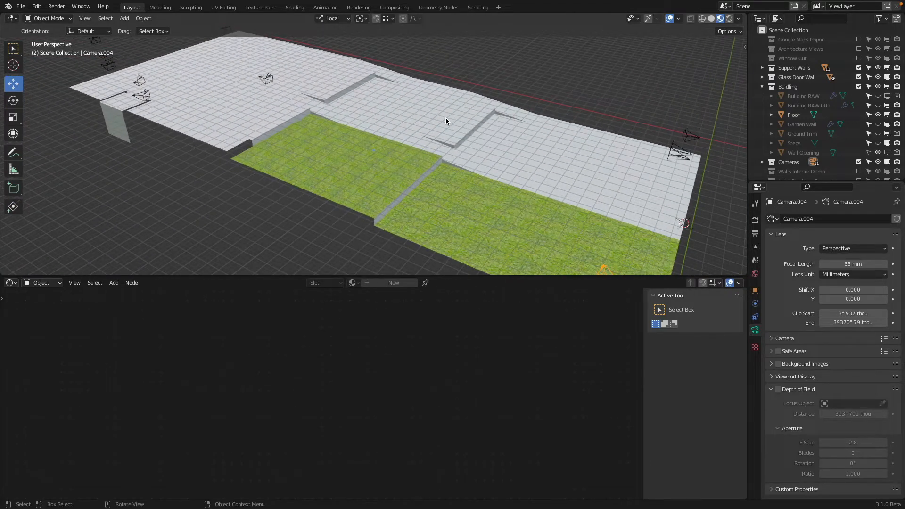
{"action": "scroll", "coordinate": [445, 119], "scroll_direction": "down", "scroll_amount": 2}
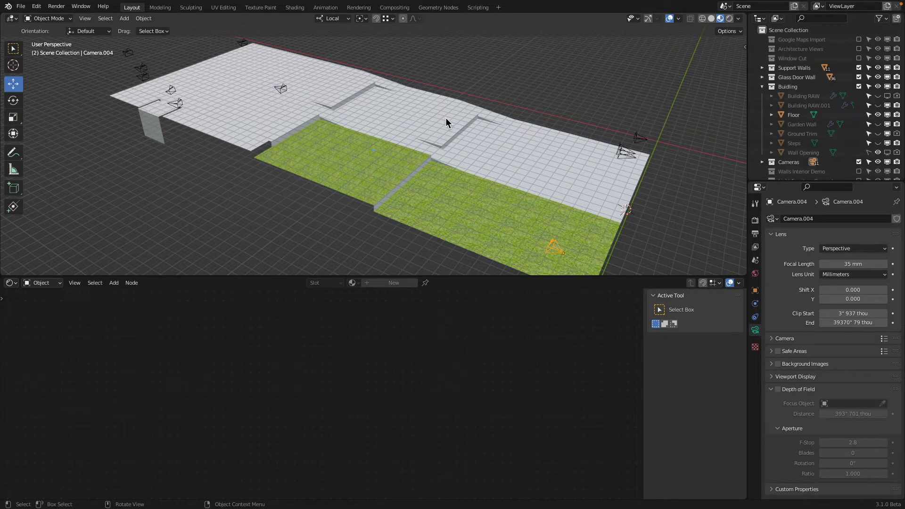
{"action": "middle_click_drag", "start_coordinate": [446, 123], "coordinate": [247, 121]}
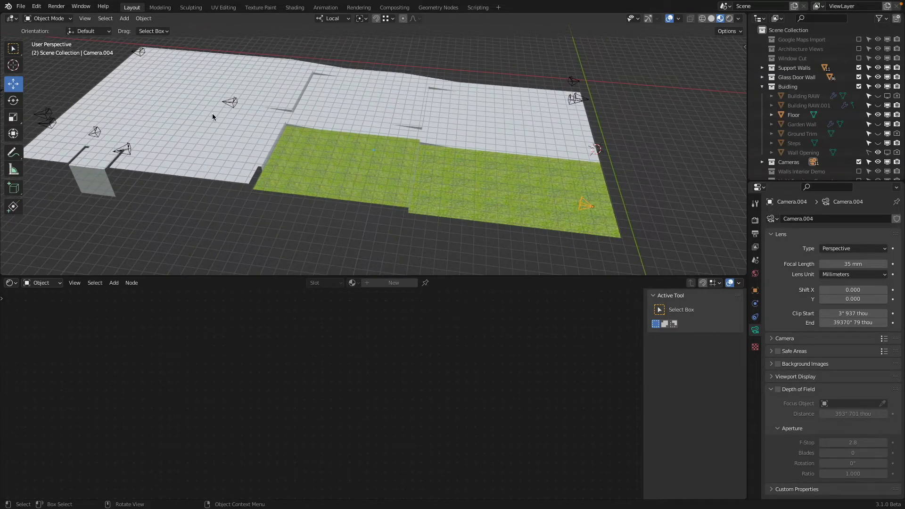
{"action": "middle_click_drag", "start_coordinate": [337, 95], "coordinate": [307, 112]}
Step: Select the Floor object and open it in Edit Mode with Solid viewport shading
{"action": "left_click", "coordinate": [307, 112]}
{"action": "key", "text": "alt+z"}
{"action": "key", "text": "z"}
{"action": "left_click", "coordinate": [415, 129]}
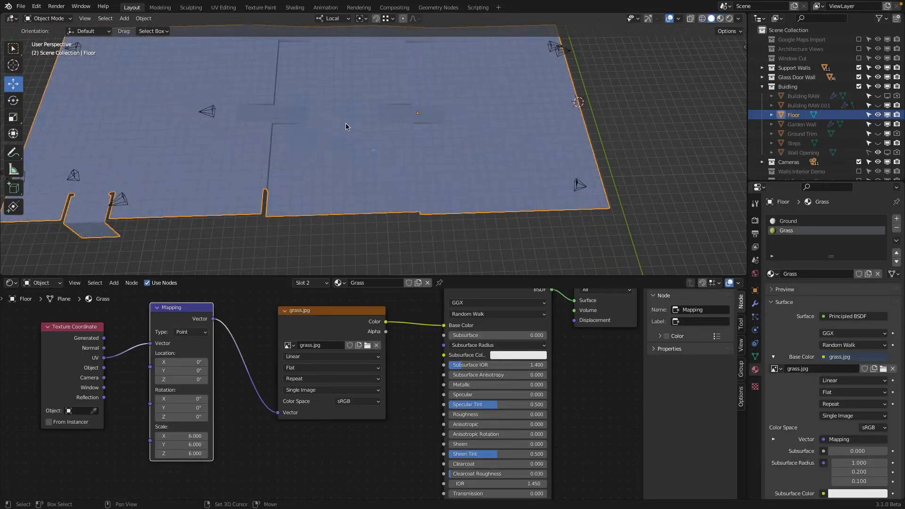
{"action": "key", "text": "Tab"}
Step: Select the six narrow walkway faces running along the floor's centre, from the upper steps to the end by the 3D cursor
{"action": "mouse_move", "coordinate": [419, 144]}
{"action": "middle_mouse_down"}
{"action": "mouse_move", "coordinate": [408, 155]}
{"action": "mouse_move", "coordinate": [364, 154]}
{"action": "mouse_move", "coordinate": [366, 146]}
{"action": "middle_mouse_up"}
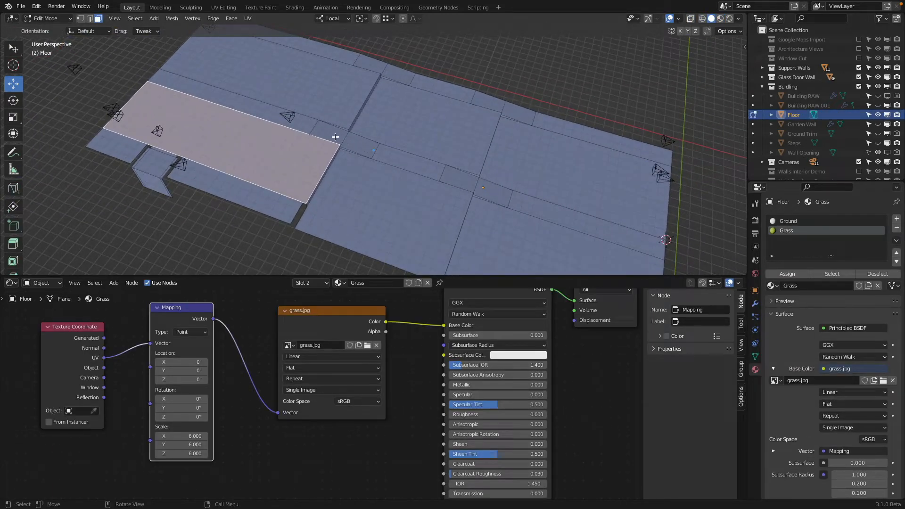
{"action": "left_click", "coordinate": [335, 136]}
{"action": "left_click", "coordinate": [363, 144], "text": "shift"}
{"action": "left_click", "coordinate": [405, 161], "text": "shift"}
{"action": "left_click", "coordinate": [465, 181], "text": "shift"}
{"action": "left_click", "coordinate": [494, 193], "text": "shift"}
{"action": "left_click", "coordinate": [537, 205], "text": "shift"}
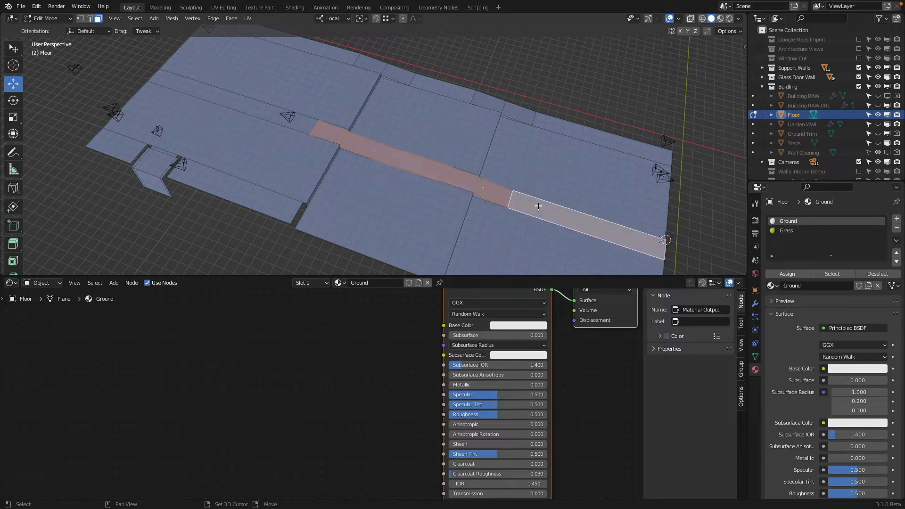
{"action": "left_click", "coordinate": [263, 112], "text": "shift"}
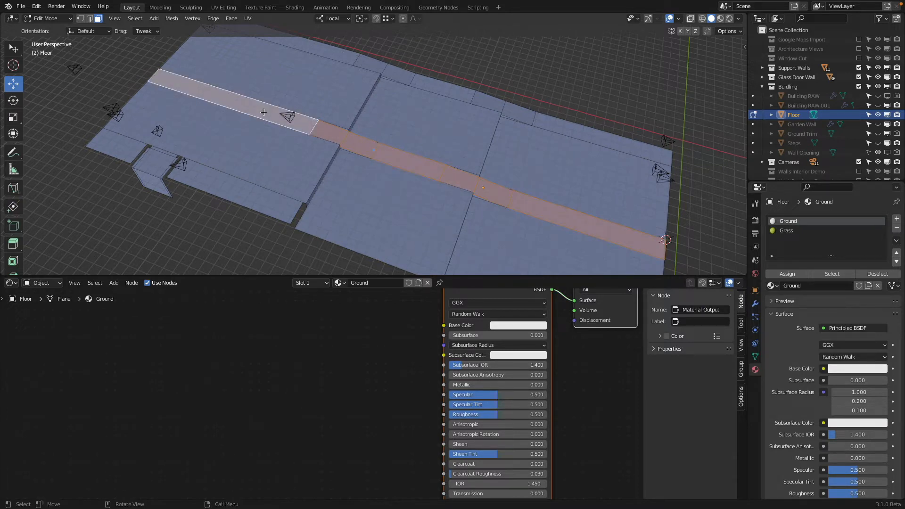
{"action": "left_click", "coordinate": [279, 115], "text": "shift"}
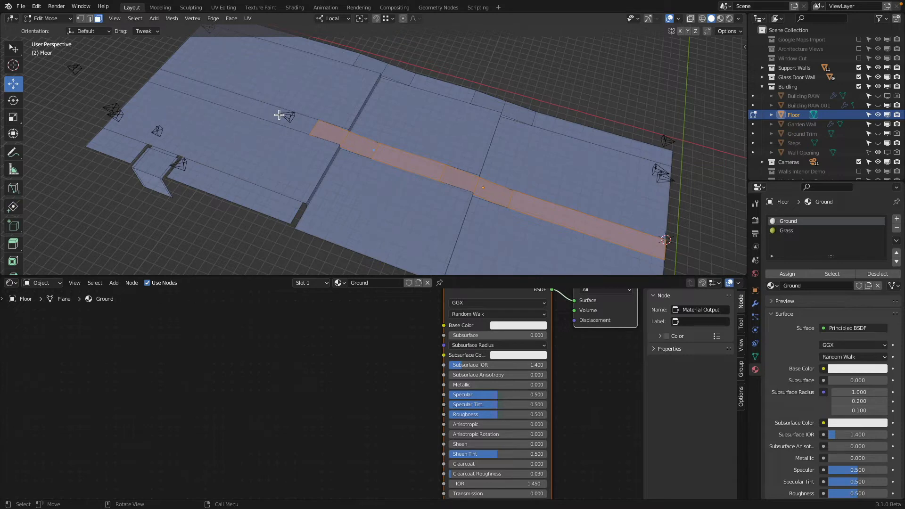
Step: Add the projecting entrance landing's top face and its narrow border strips to the face selection
{"action": "scroll", "coordinate": [205, 166], "scroll_direction": "up", "scroll_amount": 2}
{"action": "middle_click_drag", "start_coordinate": [204, 165], "coordinate": [418, 169], "text": "shift"}
{"action": "scroll", "coordinate": [252, 164], "scroll_direction": "up", "scroll_amount": 3}
{"action": "middle_click_drag", "start_coordinate": [305, 162], "coordinate": [543, 154], "text": "shift"}
{"action": "scroll", "coordinate": [355, 171], "scroll_direction": "up", "scroll_amount": 3}
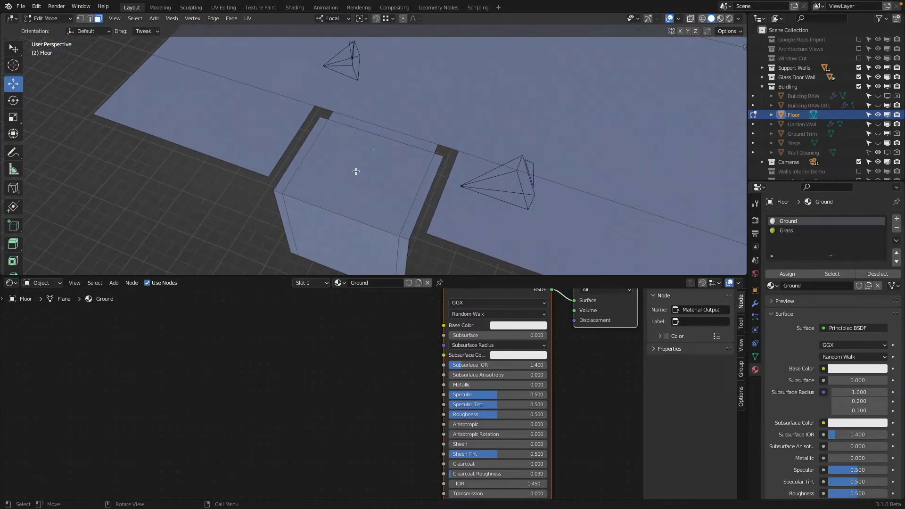
{"action": "left_click", "coordinate": [355, 170], "text": "shift"}
{"action": "left_click", "coordinate": [310, 143], "text": "shift"}
{"action": "left_click", "coordinate": [391, 138], "text": "shift"}
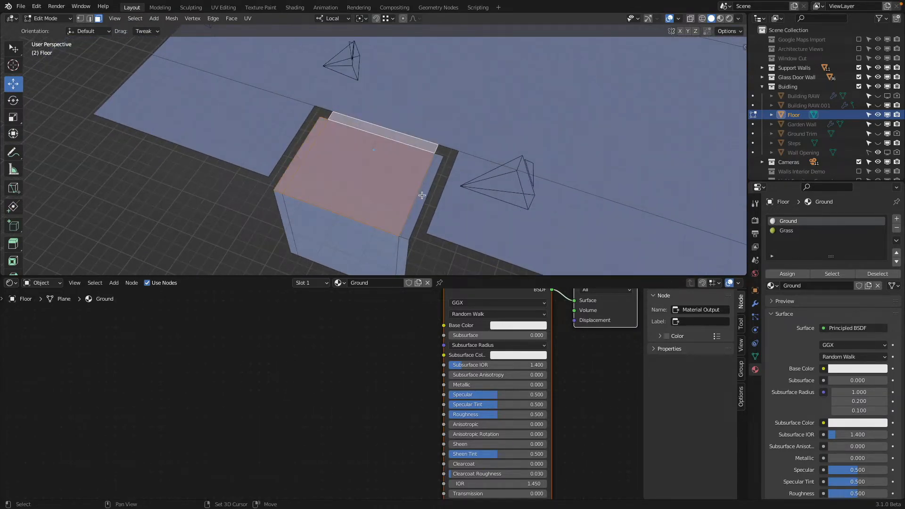
{"action": "left_click", "coordinate": [422, 195], "text": "shift"}
{"action": "scroll", "coordinate": [428, 183], "scroll_direction": "down", "scroll_amount": 5}
{"action": "middle_click_drag", "start_coordinate": [500, 143], "coordinate": [335, 149], "text": "shift"}
{"action": "scroll", "coordinate": [342, 150], "scroll_direction": "down", "scroll_amount": 4}
{"action": "mouse_move", "coordinate": [389, 122]}
{"action": "middle_mouse_down"}
{"action": "mouse_move", "coordinate": [401, 147]}
{"action": "mouse_move", "coordinate": [398, 137]}
{"action": "middle_mouse_up"}
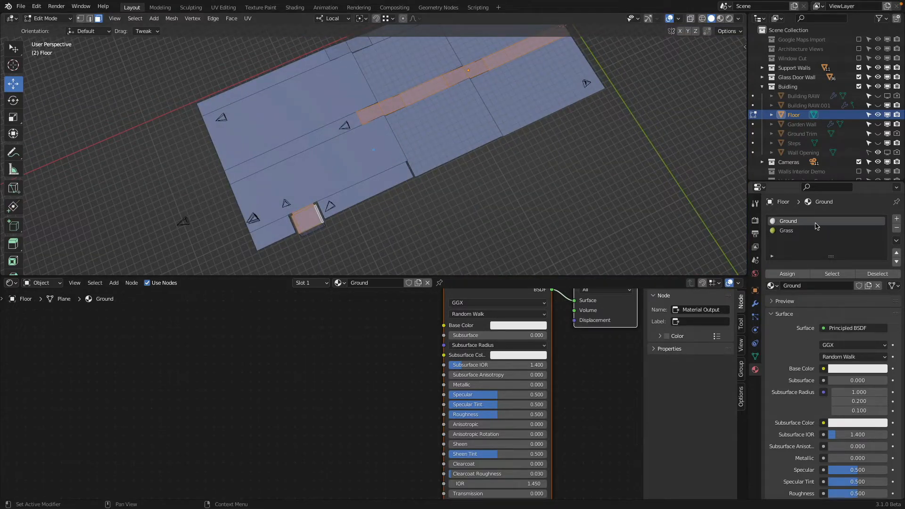
Step: Switch to Chrome and open the Spoon Graphics grunge concrete image from the seamless concrete texture results for saving
{"action": "key", "text": "super+Tab"}
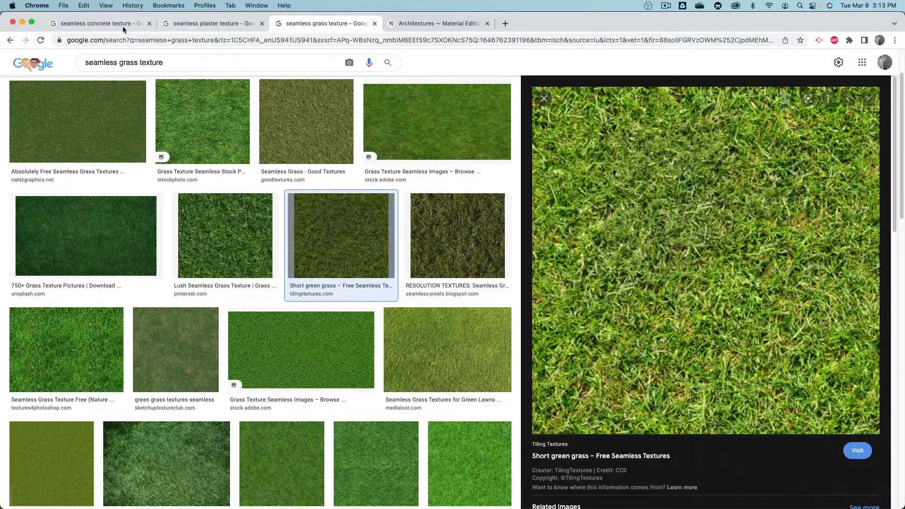
{"action": "left_click", "coordinate": [100, 23]}
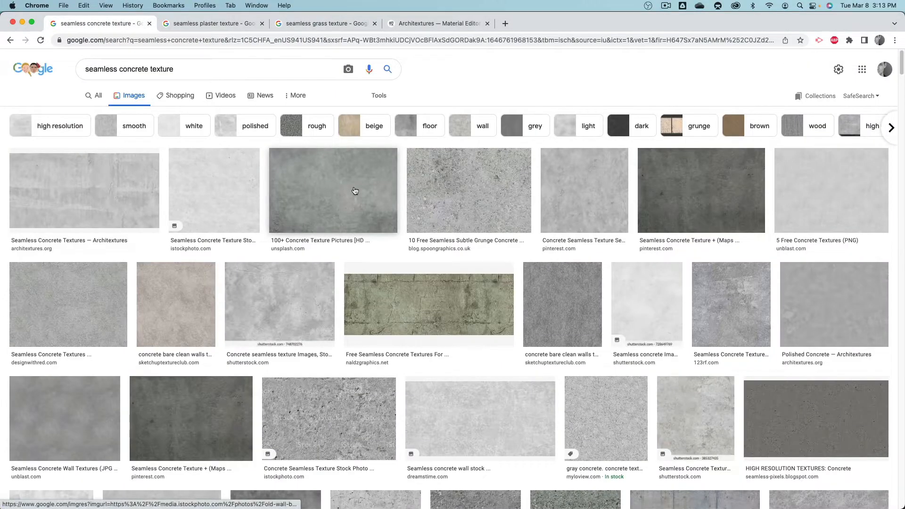
{"action": "left_click", "coordinate": [488, 189]}
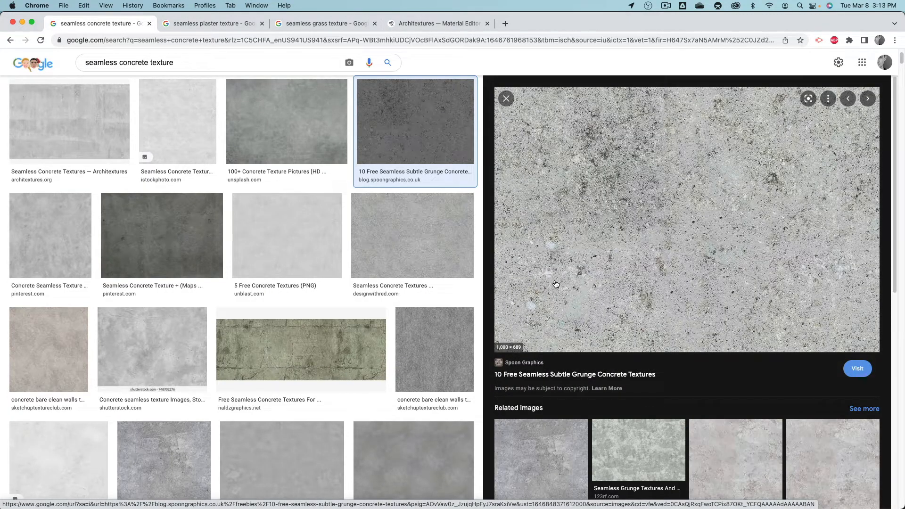
{"action": "right_click", "coordinate": [573, 194]}
{"action": "left_click", "coordinate": [637, 299]}
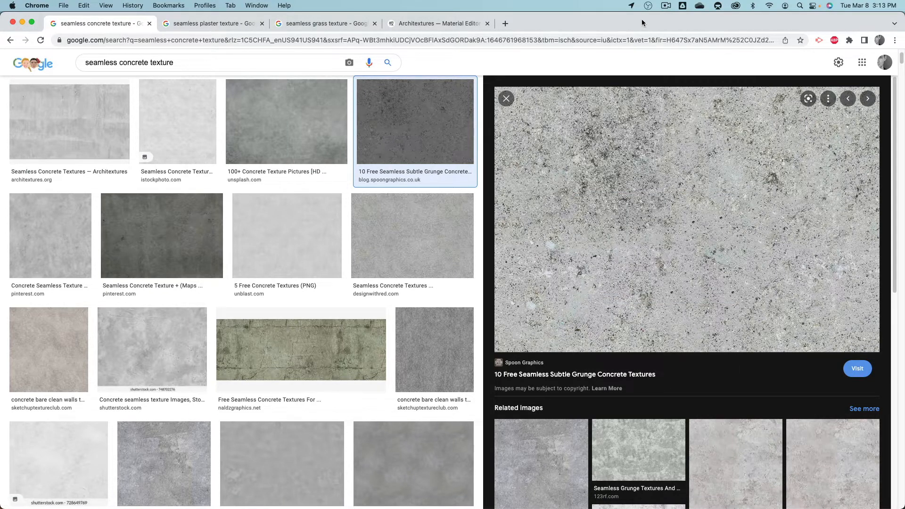
Step: Arrange the browser and Finder windows side by side and copy the grunge concrete image into the Textures folder
{"action": "key", "text": "super+Tab"}
{"action": "key", "text": "super+Tab"}
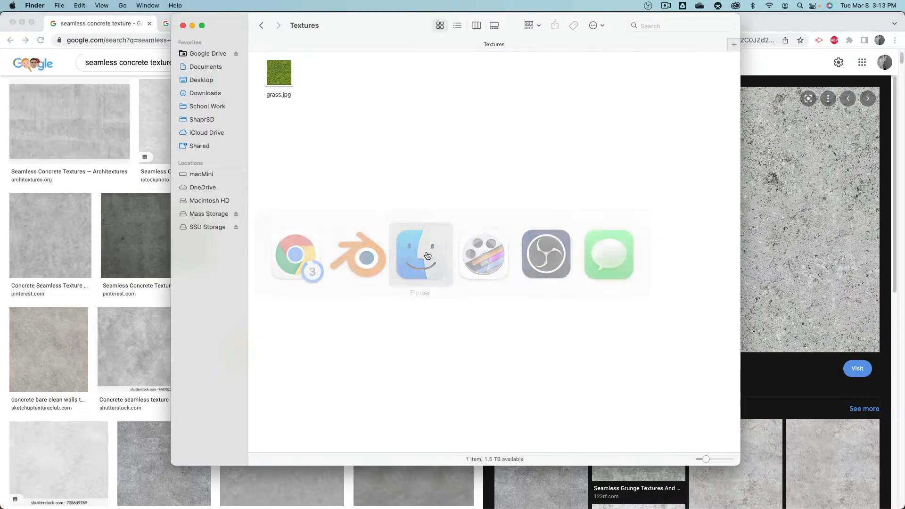
{"action": "left_click_drag", "start_coordinate": [411, 23], "coordinate": [207, 59]}
{"action": "left_click", "coordinate": [598, 25]}
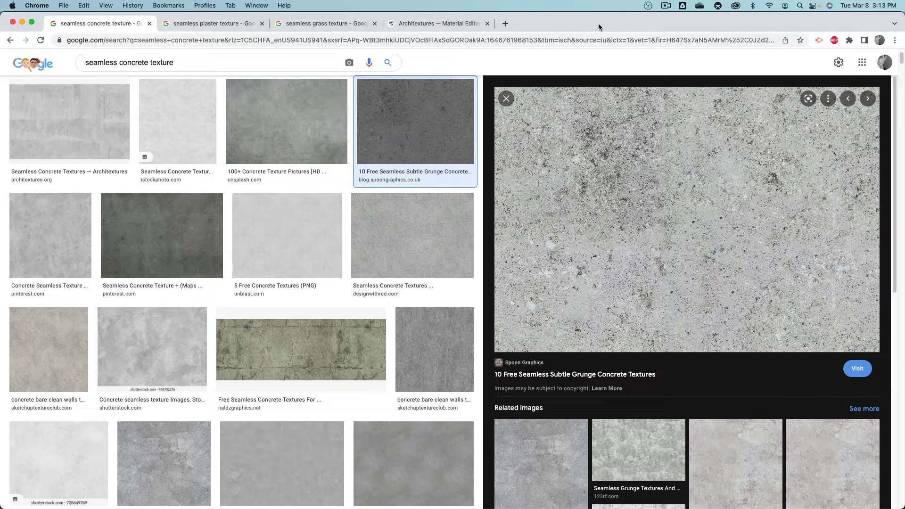
{"action": "right_click", "coordinate": [579, 147]}
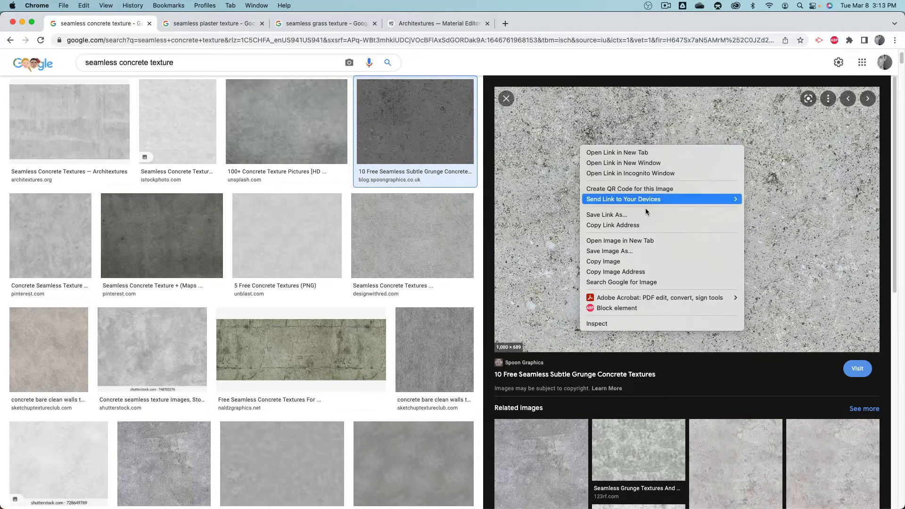
{"action": "left_click", "coordinate": [652, 254]}
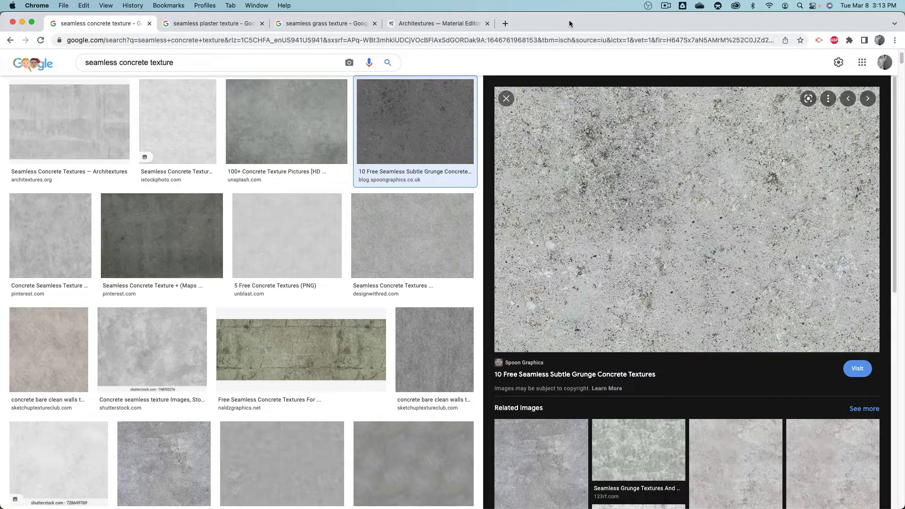
{"action": "left_click_drag", "start_coordinate": [569, 24], "coordinate": [723, 23]}
{"action": "left_click_drag", "start_coordinate": [754, 188], "coordinate": [92, 179]}
{"action": "left_click", "coordinate": [114, 216]}
Step: Rename the thumbnail.jpg file in the Textures folder as Concrete 1
{"action": "left_click", "coordinate": [100, 191]}
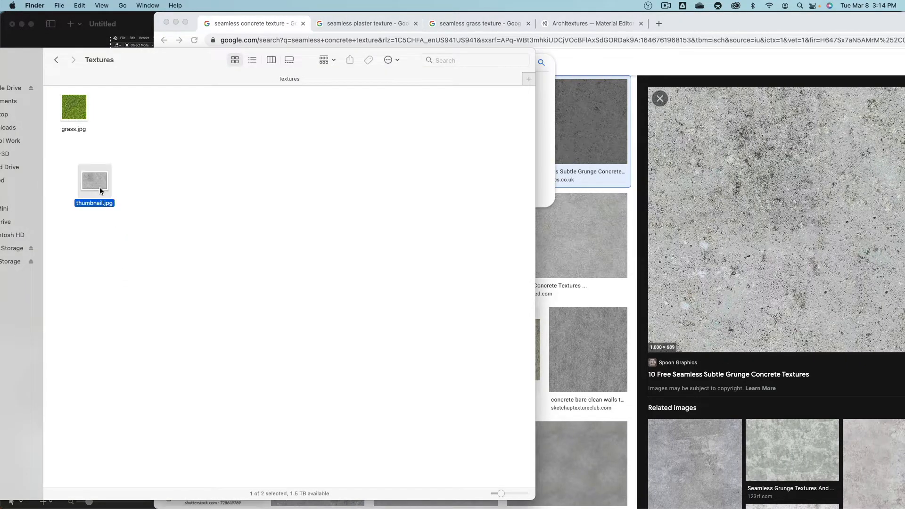
{"action": "key", "text": "Return"}
{"action": "type", "text": "Concrete 1"}
{"action": "key", "text": "Return"}
Step: Open Unblast's seamless concrete wall texture from the Chrome search results and copy its image into the Textures folder
{"action": "left_click", "coordinate": [710, 30]}
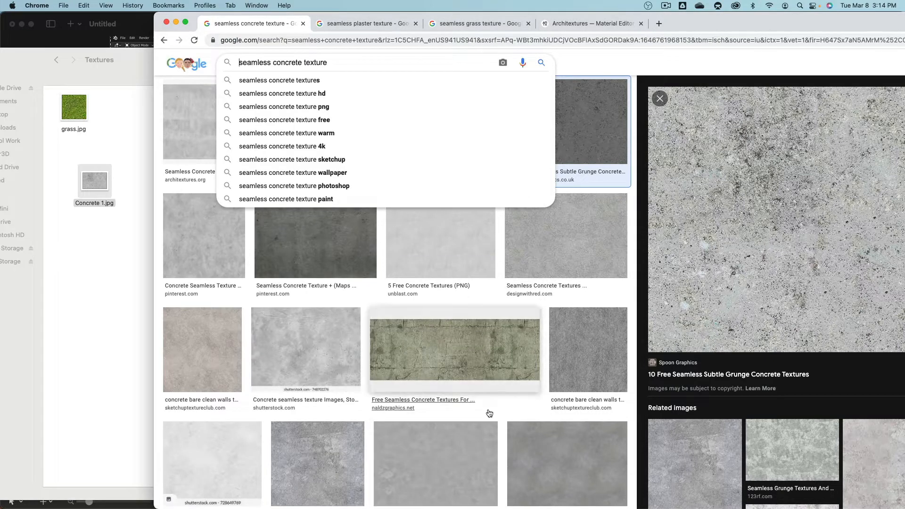
{"action": "left_click", "coordinate": [561, 467]}
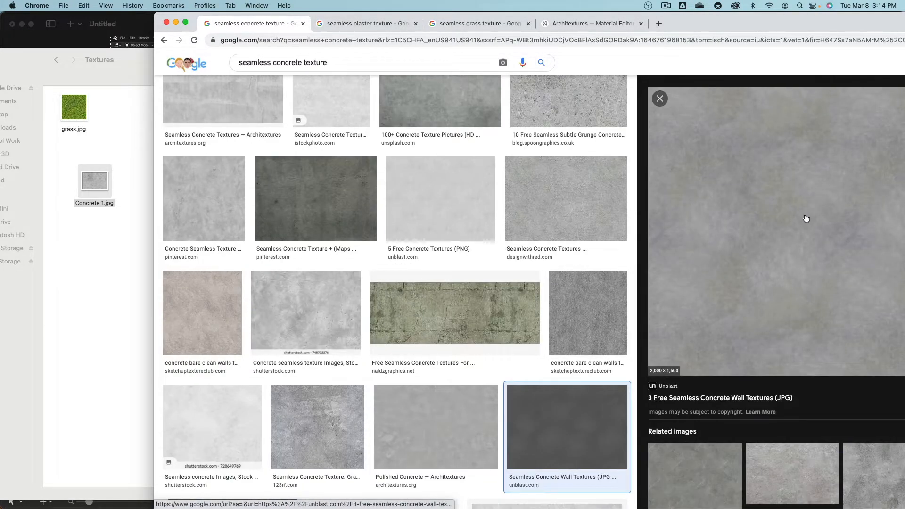
{"action": "scroll", "coordinate": [741, 267], "scroll_direction": "down", "scroll_amount": 6}
{"action": "scroll", "coordinate": [741, 267], "scroll_direction": "up", "scroll_amount": 6}
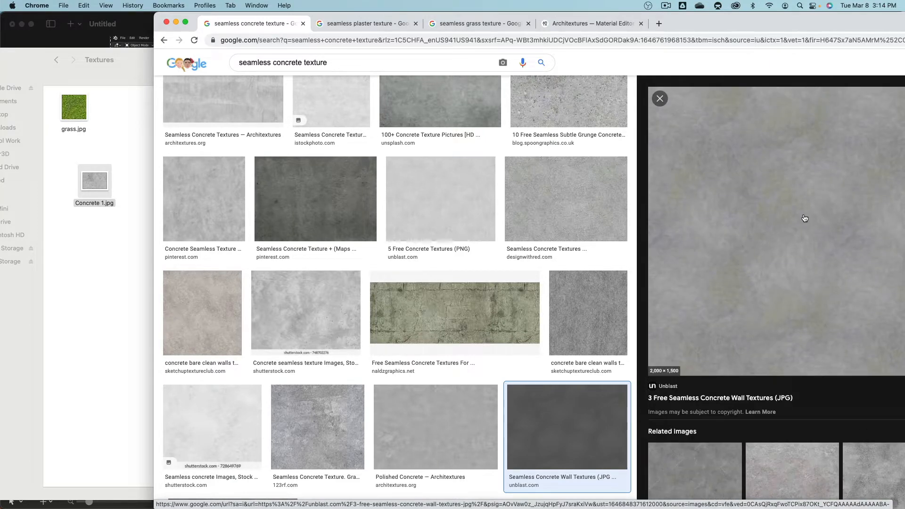
{"action": "left_click_drag", "start_coordinate": [804, 218], "coordinate": [328, 261]}
{"action": "left_click_drag", "start_coordinate": [84, 261], "coordinate": [117, 274]}
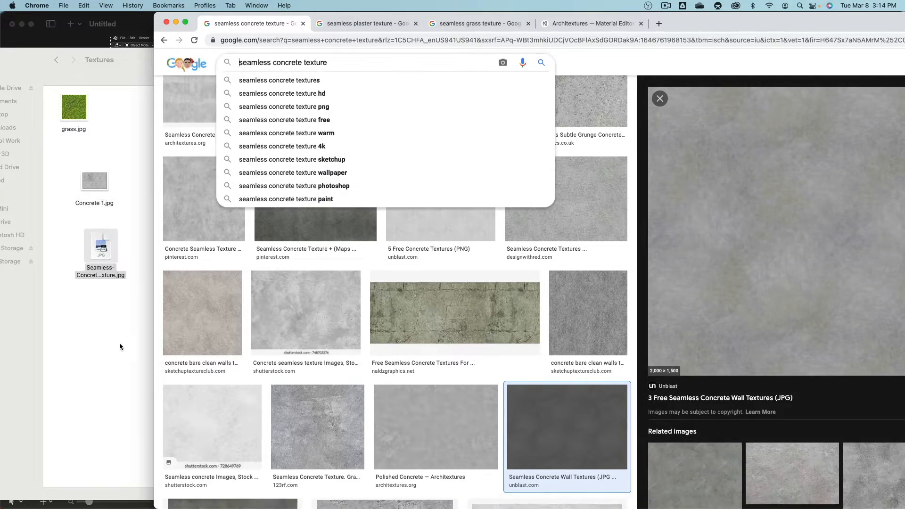
Step: Rename the new seamless concrete image file in the Textures folder as Concrete 2
{"action": "left_click", "coordinate": [120, 341]}
{"action": "left_click", "coordinate": [104, 250]}
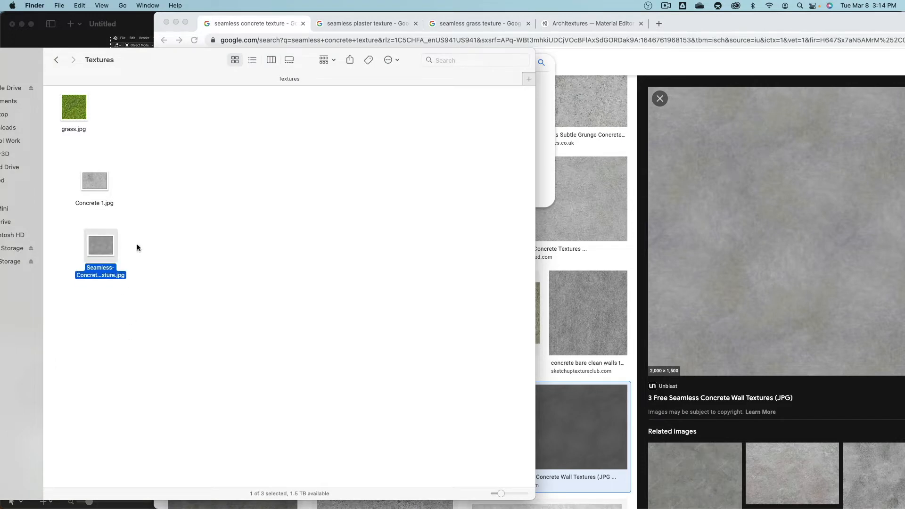
{"action": "key", "text": "Return"}
{"action": "type", "text": "Concrete 2"}
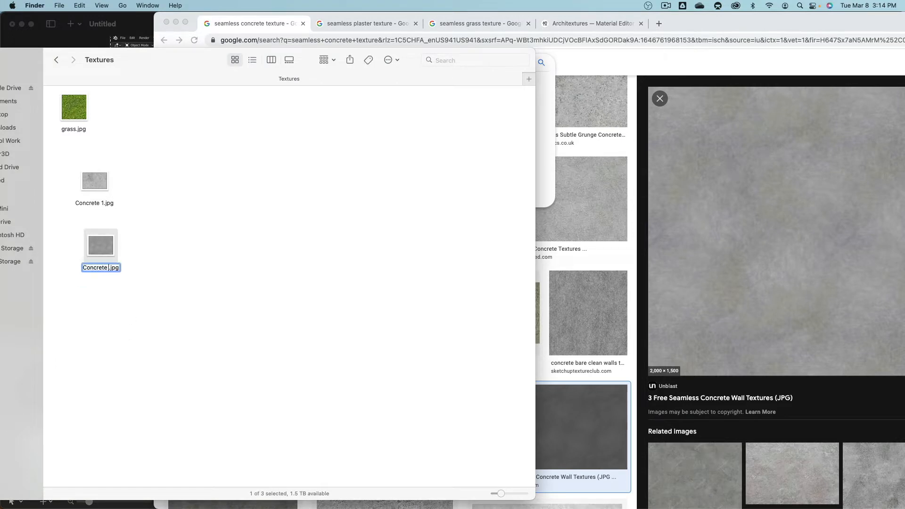
{"action": "key", "text": "Return"}
Step: Switch back to Blender and show the Ground material's complete node setup
{"action": "key", "text": "super+Tab"}
{"action": "key", "text": "super+Tab"}
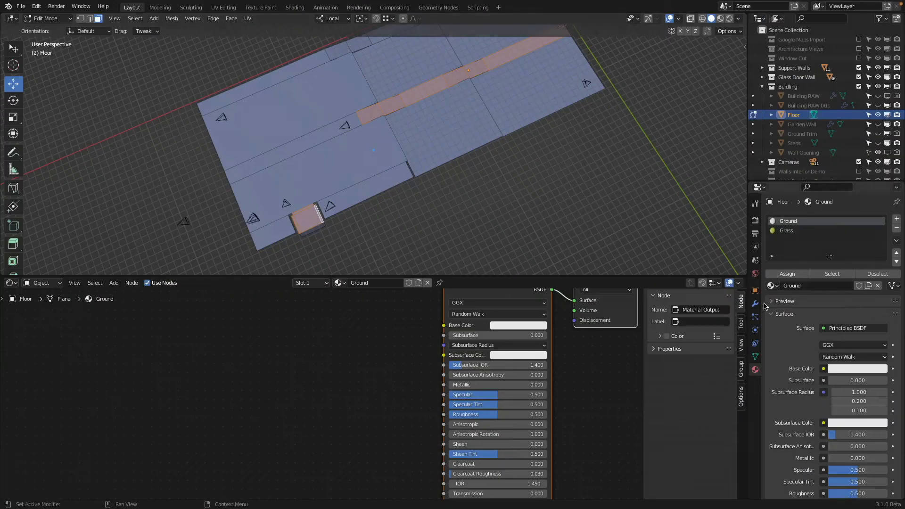
{"action": "scroll", "coordinate": [566, 406], "scroll_direction": "down", "scroll_amount": 3}
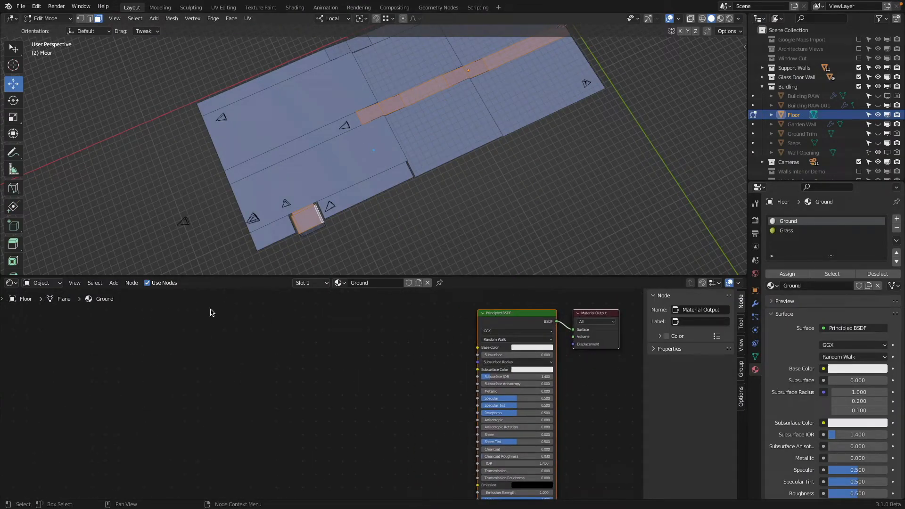
{"action": "left_click", "coordinate": [114, 284]}
{"action": "mouse_move", "coordinate": [124, 308]}
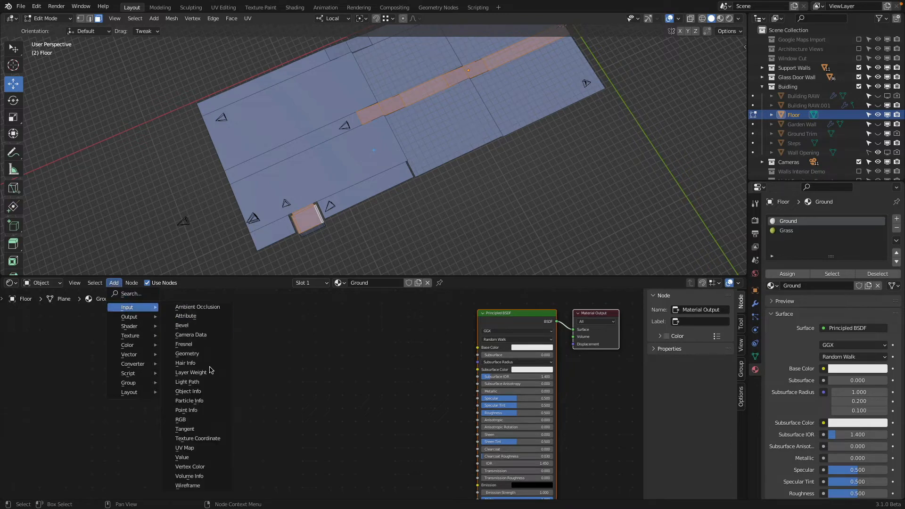
{"action": "left_click", "coordinate": [113, 355]}
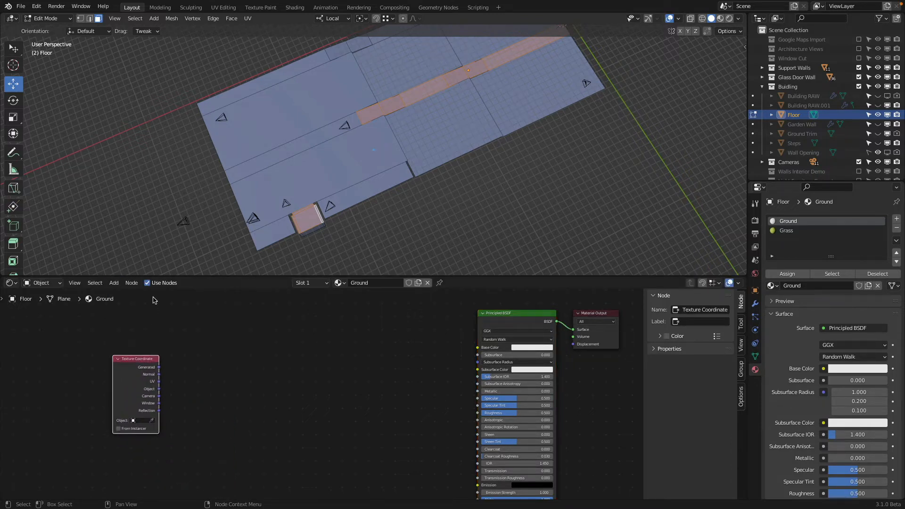
{"action": "left_click", "coordinate": [114, 283]}
{"action": "mouse_move", "coordinate": [138, 348]}
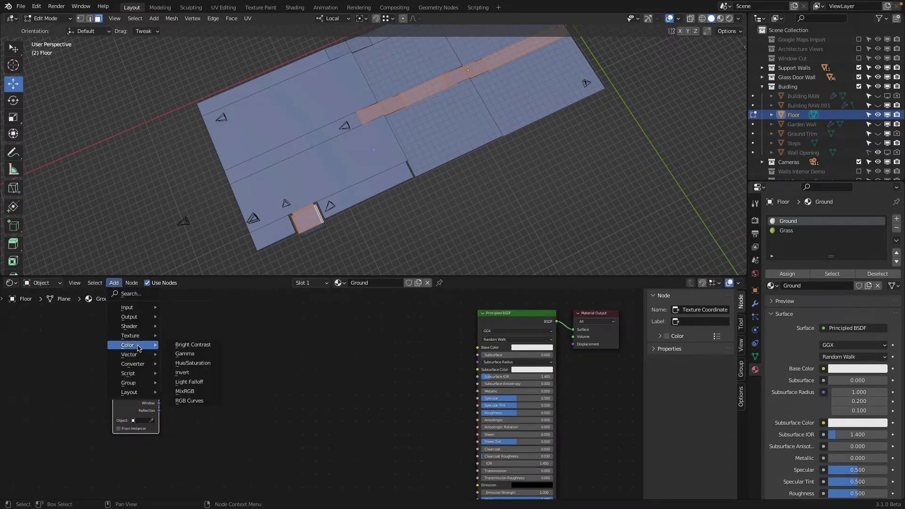
{"action": "key", "text": "Escape"}
{"action": "key", "text": "Delete"}
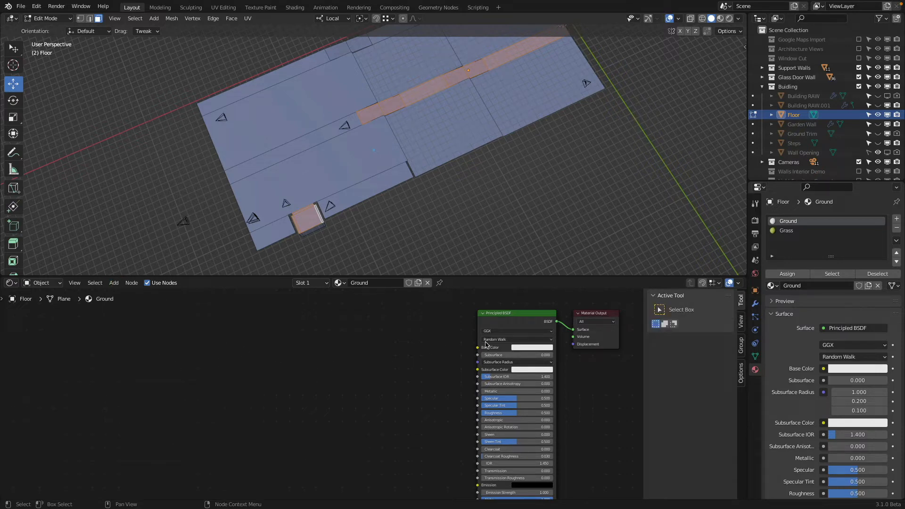
Step: Add an Image Texture node to the Ground material and connect its Color output to the Principled BSDF's Base Color
{"action": "scroll", "coordinate": [467, 344], "scroll_direction": "up", "scroll_amount": 2}
{"action": "middle_click_drag", "start_coordinate": [447, 343], "coordinate": [194, 325]}
{"action": "left_click", "coordinate": [113, 282]}
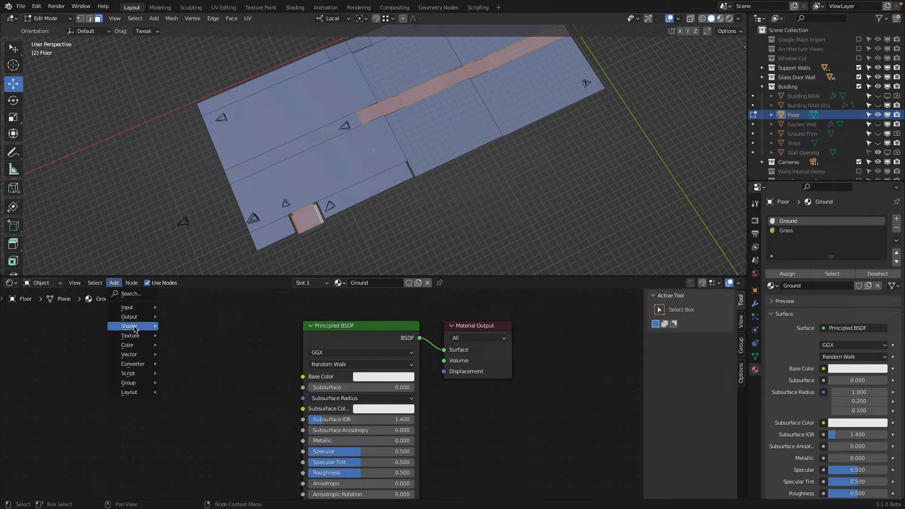
{"action": "mouse_move", "coordinate": [132, 335]}
{"action": "left_click", "coordinate": [202, 383]}
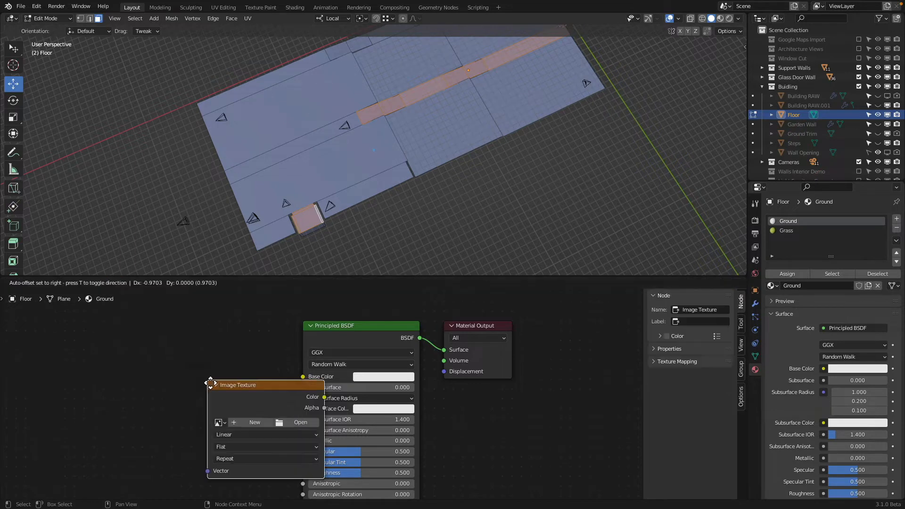
{"action": "left_click", "coordinate": [139, 336]}
{"action": "left_click_drag", "start_coordinate": [248, 351], "coordinate": [301, 376]}
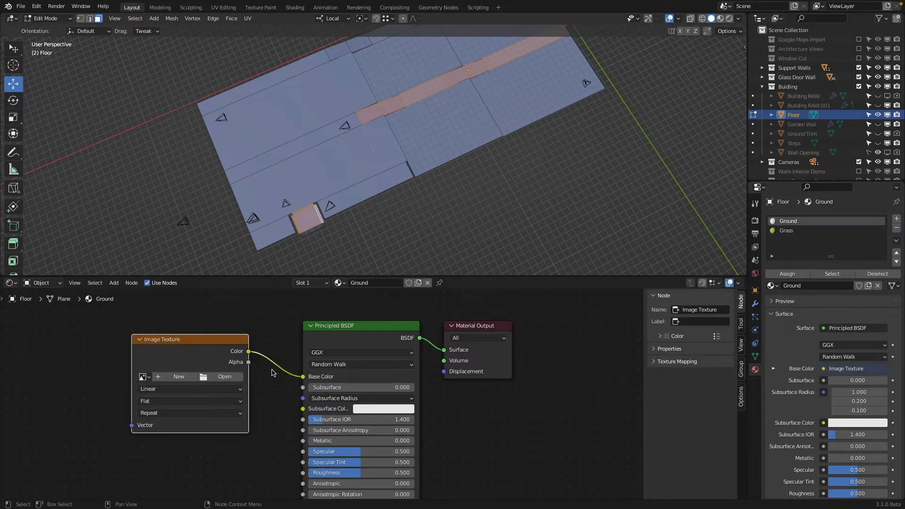
Step: Load Concrete 1.jpg from the Textures folder into the Ground material's Image Texture node
{"action": "left_click", "coordinate": [238, 376]}
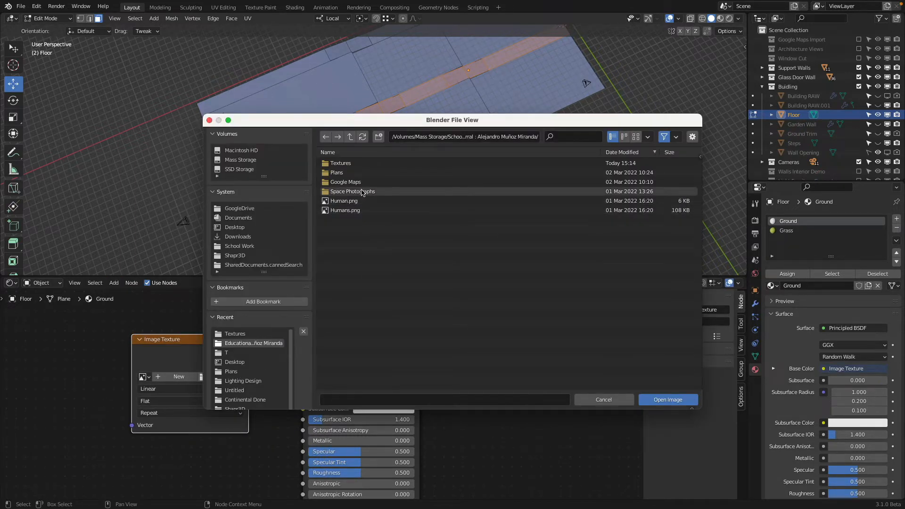
{"action": "double_click", "coordinate": [358, 163]}
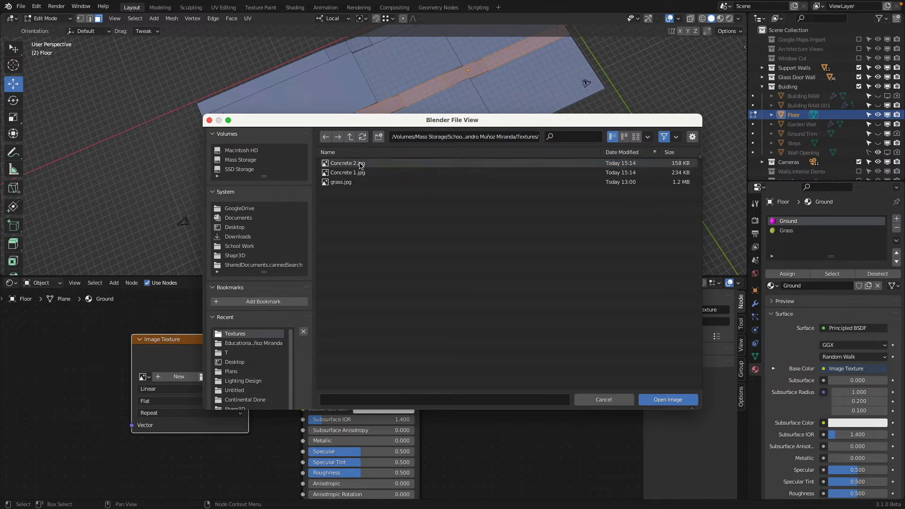
{"action": "left_click", "coordinate": [636, 136]}
{"action": "left_click", "coordinate": [424, 186]}
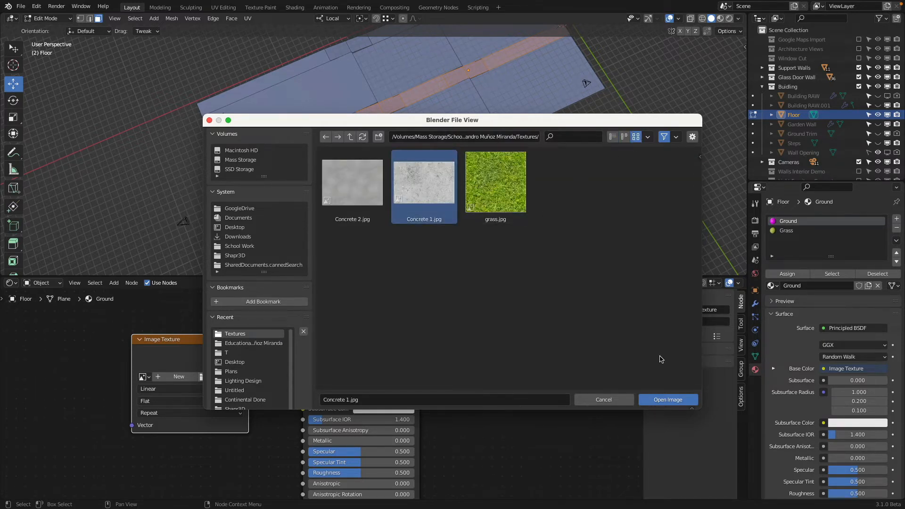
{"action": "left_click", "coordinate": [682, 400]}
Step: Select only the floor faces assigned to the Ground material and display the viewport in Rendered shading
{"action": "scroll", "coordinate": [429, 258], "scroll_direction": "down", "scroll_amount": 1}
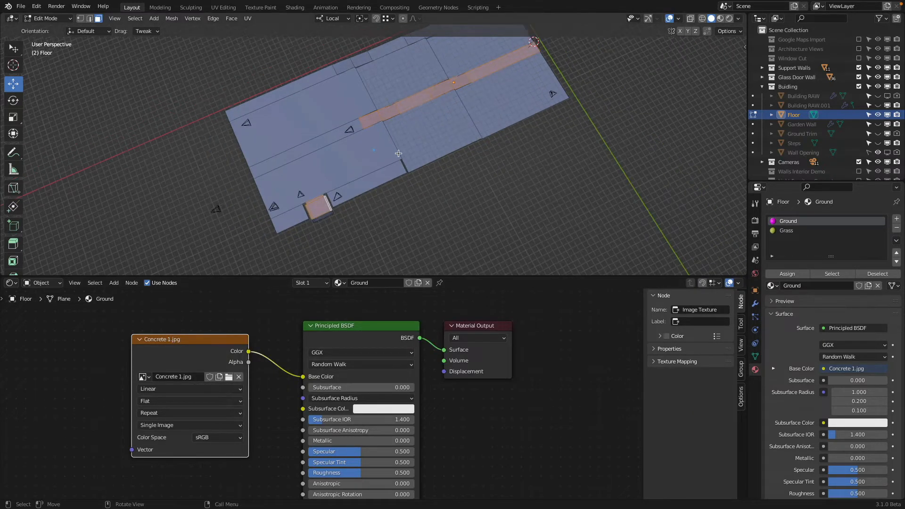
{"action": "middle_click_drag", "start_coordinate": [385, 170], "coordinate": [361, 170]}
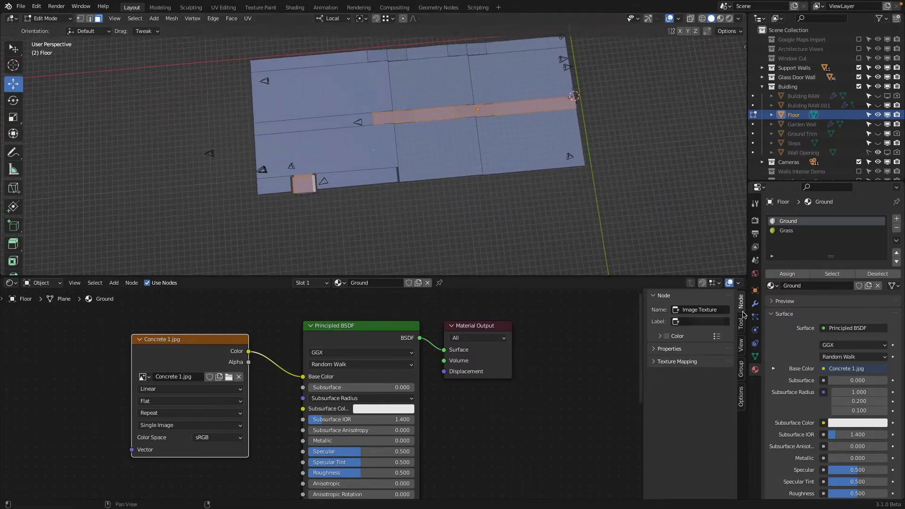
{"action": "left_click", "coordinate": [811, 231]}
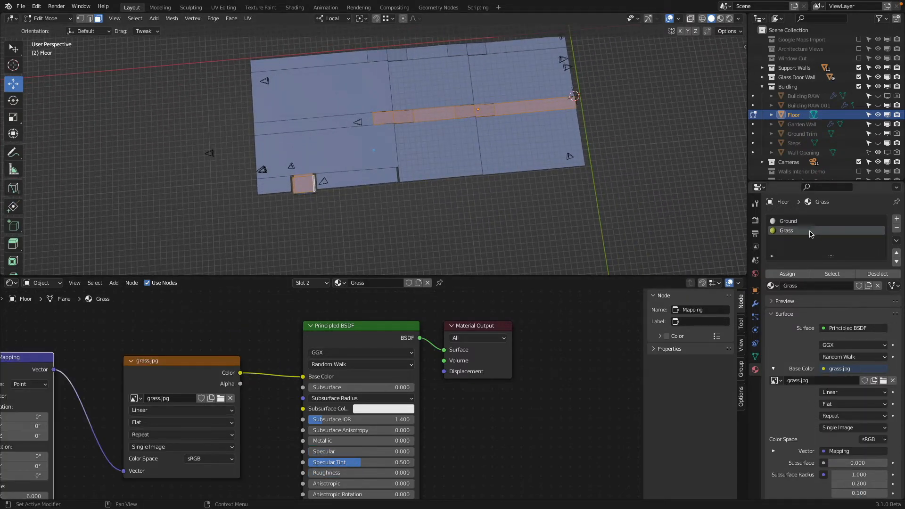
{"action": "left_click", "coordinate": [839, 275]}
{"action": "key", "text": "a"}
{"action": "key", "text": "a"}
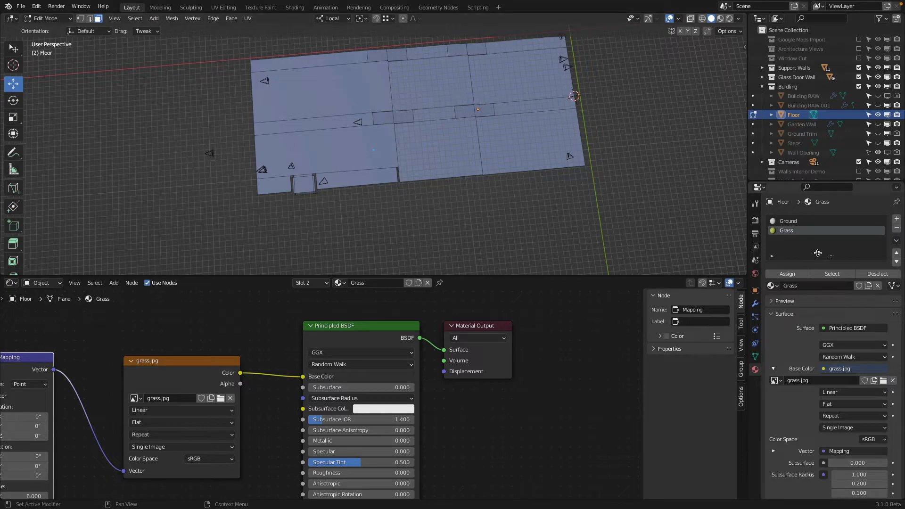
{"action": "left_click", "coordinate": [801, 222]}
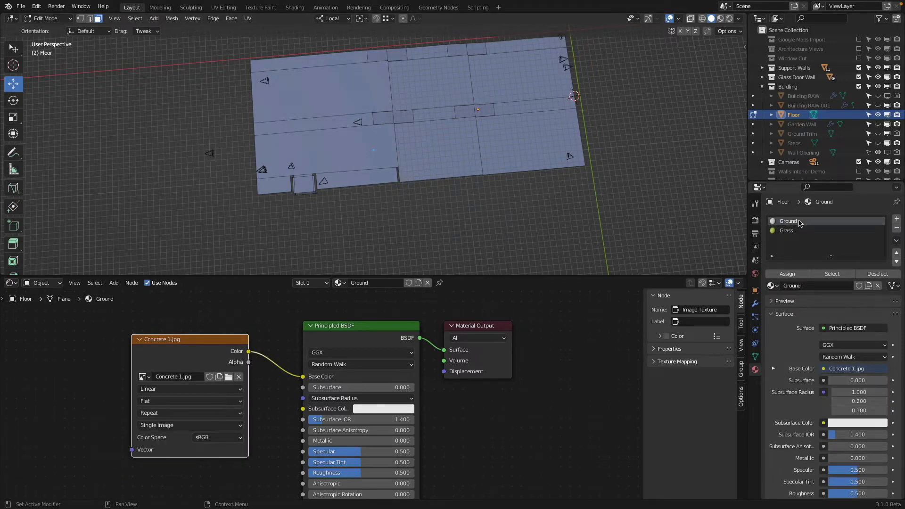
{"action": "left_click", "coordinate": [831, 274]}
{"action": "middle_click_drag", "start_coordinate": [490, 233], "coordinate": [444, 127]}
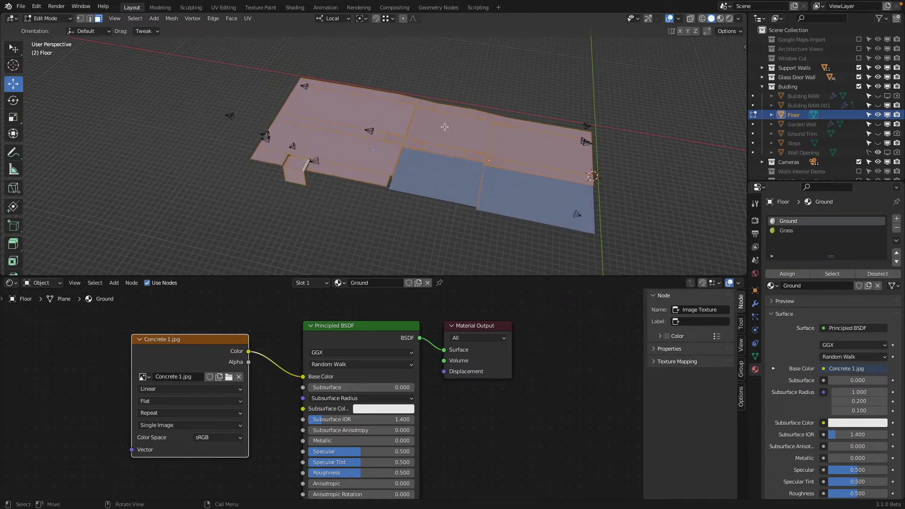
{"action": "left_click", "coordinate": [729, 19]}
{"action": "mouse_move", "coordinate": [415, 156]}
{"action": "middle_mouse_down"}
{"action": "mouse_move", "coordinate": [412, 112]}
{"action": "mouse_move", "coordinate": [411, 124]}
{"action": "middle_mouse_up"}
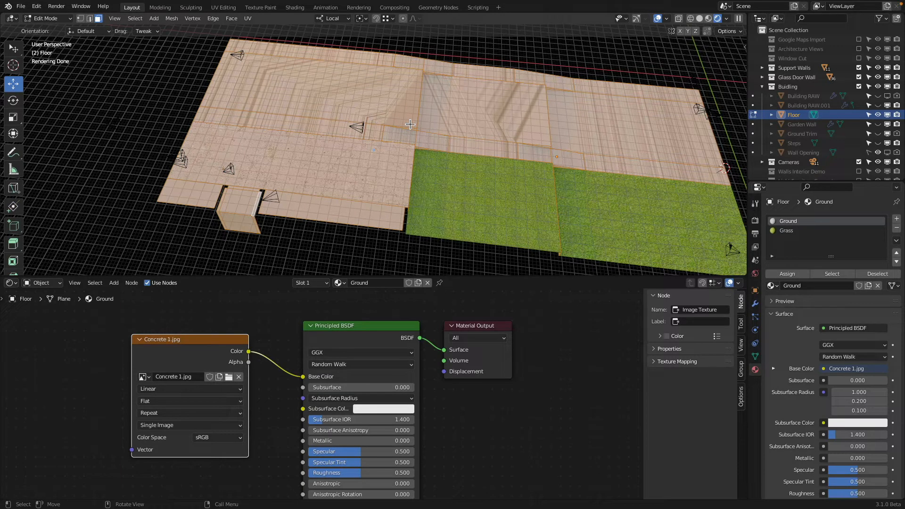
Step: Unwrap the selected Ground faces with the standard Unwrap method and inspect the concrete on the floor
{"action": "key", "text": "u"}
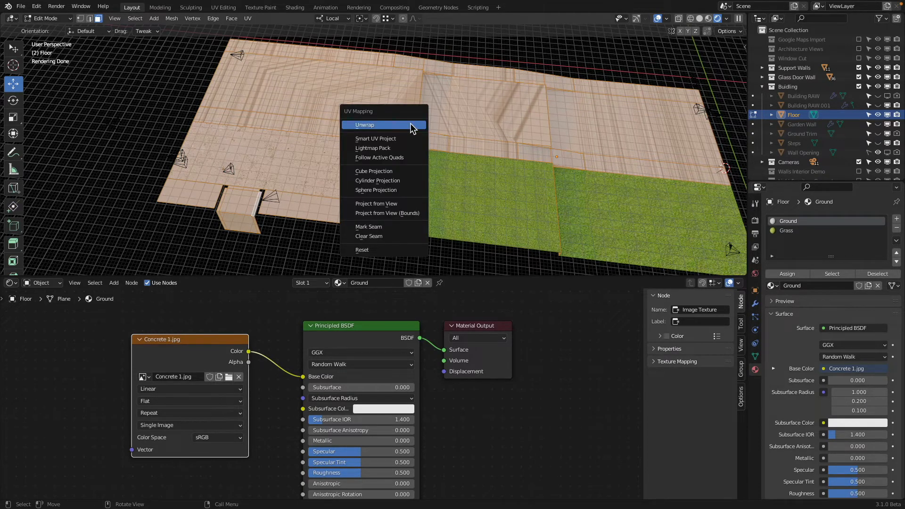
{"action": "left_click", "coordinate": [412, 126]}
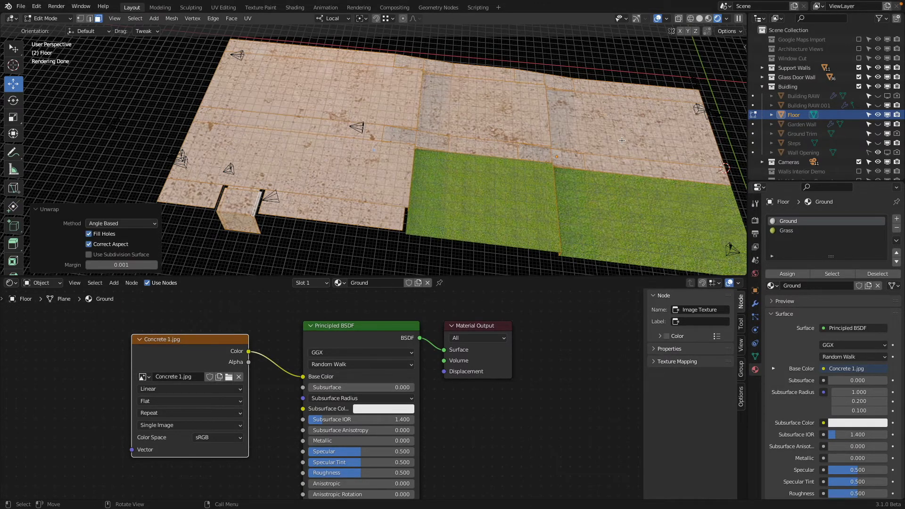
{"action": "middle_click_drag", "start_coordinate": [560, 155], "coordinate": [505, 201]}
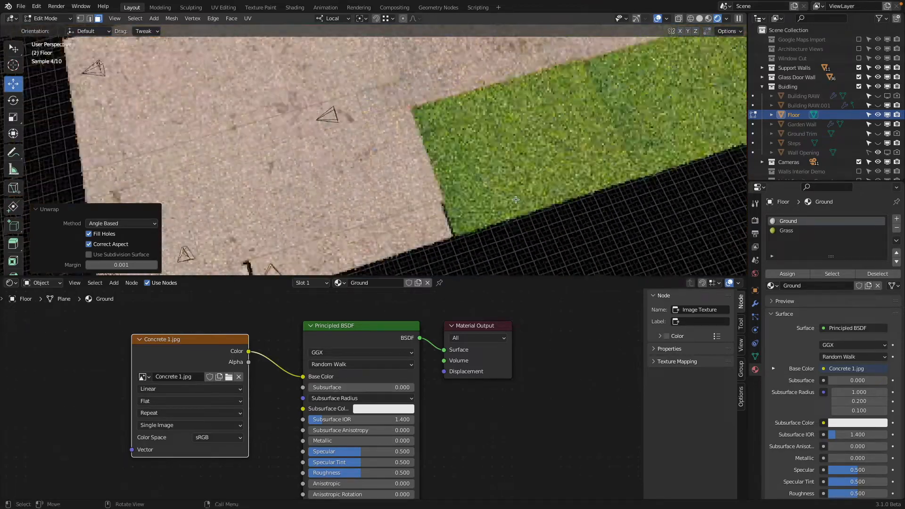
{"action": "scroll", "coordinate": [504, 199], "scroll_direction": "down", "scroll_amount": 4}
{"action": "middle_click_drag", "start_coordinate": [485, 162], "coordinate": [406, 70]}
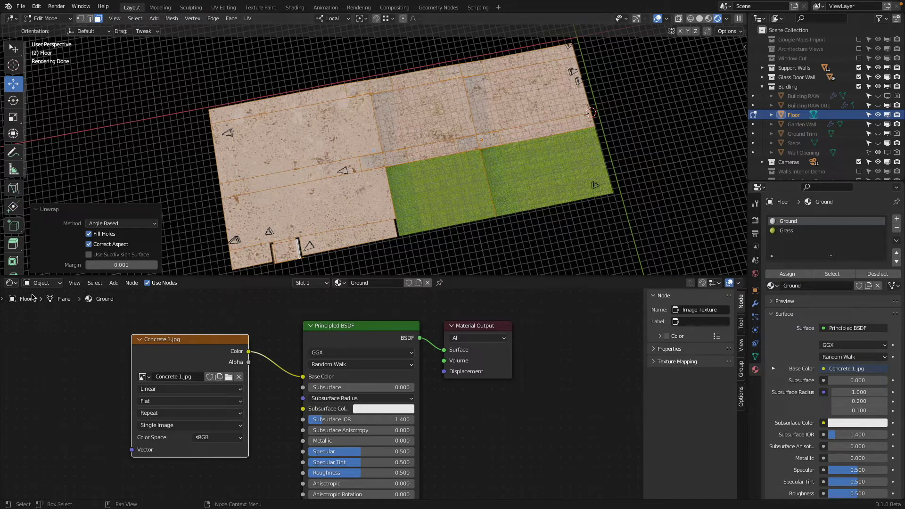
Step: Change the Shader Editor area to the UV Editor to show the Ground faces' UV layout
{"action": "left_click", "coordinate": [14, 301]}
{"action": "left_click", "coordinate": [12, 284]}
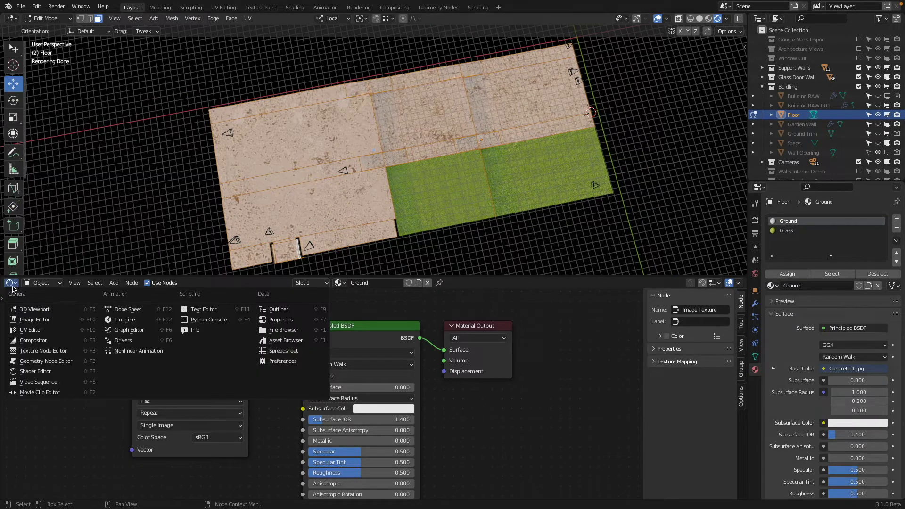
{"action": "left_click", "coordinate": [69, 332]}
{"action": "scroll", "coordinate": [253, 360], "scroll_direction": "down", "scroll_amount": 6}
{"action": "scroll", "coordinate": [338, 385], "scroll_direction": "up", "scroll_amount": 3}
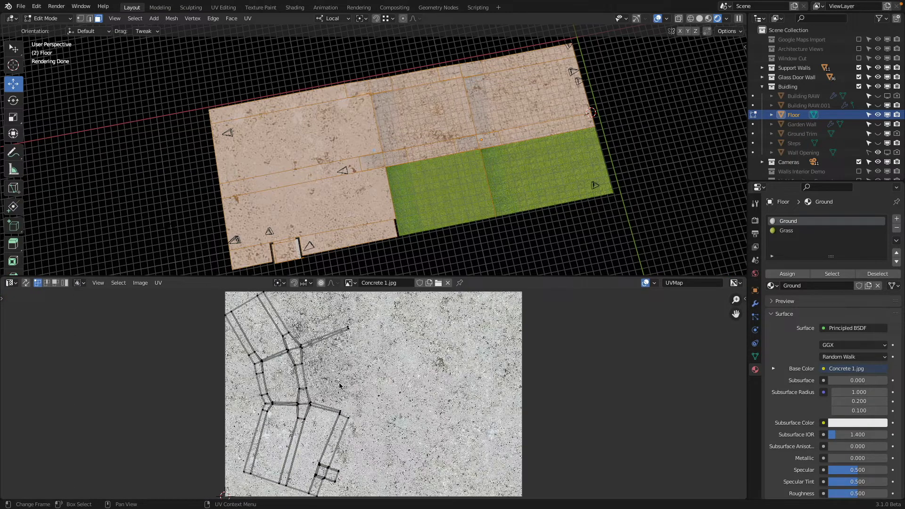
Step: Rotate all Ground UVs by about -80°, centre them over the concrete image and enlarge them to fill its width
{"action": "key", "text": "a"}
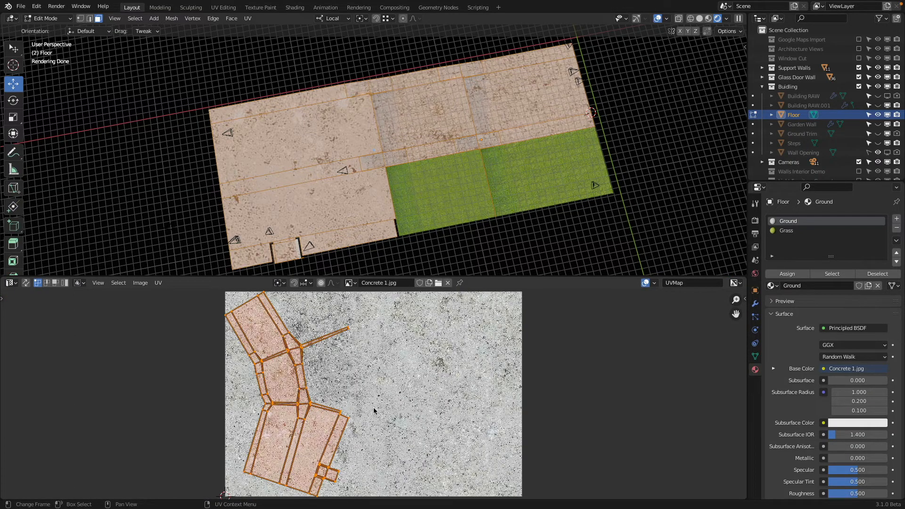
{"action": "key", "text": "r"}
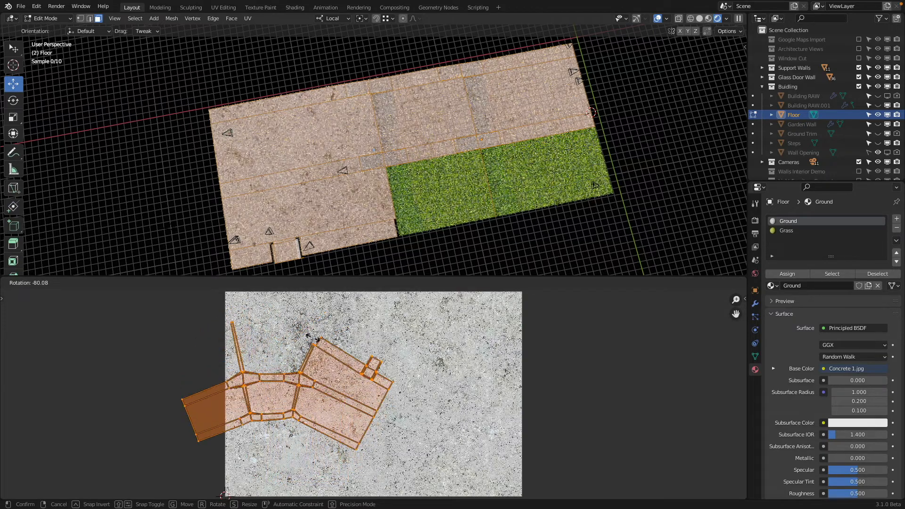
{"action": "left_click", "coordinate": [323, 339]}
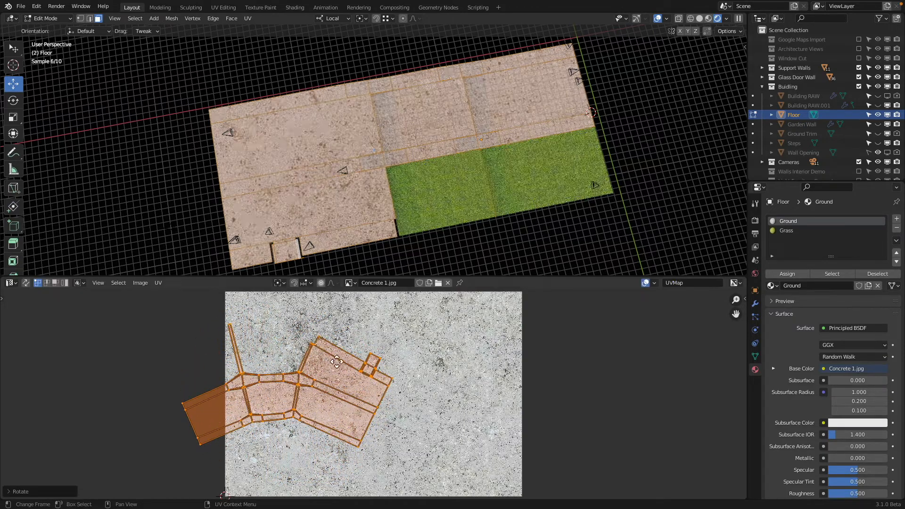
{"action": "key", "text": "g"}
{"action": "left_click", "coordinate": [427, 369]}
{"action": "key", "text": "s"}
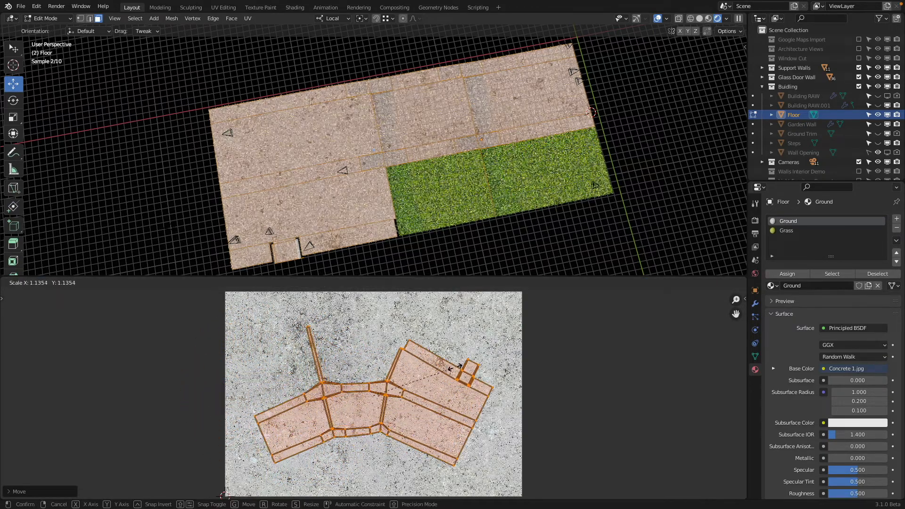
{"action": "left_click", "coordinate": [463, 352]}
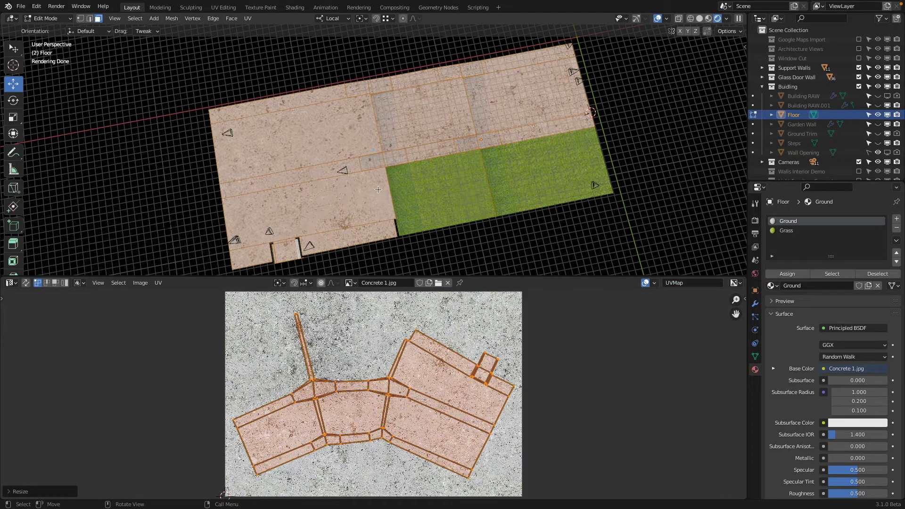
Step: View the floor from the top and select the concrete faces of the section beside the grass, including its outer edge strips
{"action": "key", "text": "KP_7"}
{"action": "middle_click_drag", "start_coordinate": [409, 222], "coordinate": [439, 220], "text": "shift"}
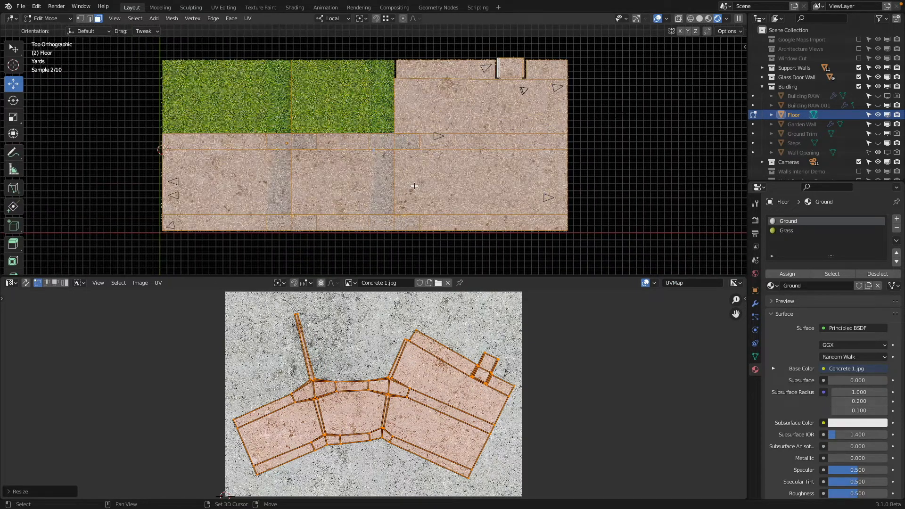
{"action": "left_click", "coordinate": [440, 220]}
{"action": "left_click", "coordinate": [448, 186], "text": "shift"}
{"action": "left_click", "coordinate": [460, 142], "text": "shift"}
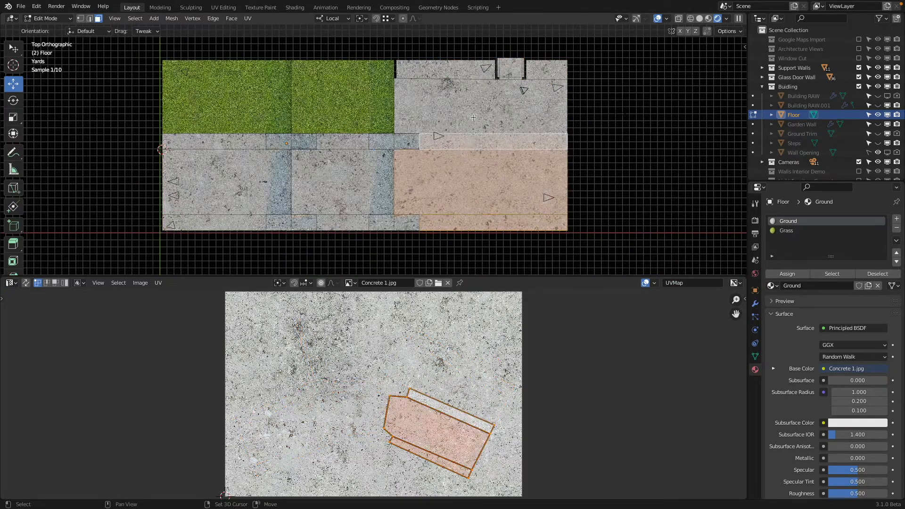
{"action": "left_click", "coordinate": [472, 90], "text": "shift"}
{"action": "left_click", "coordinate": [489, 73], "text": "shift"}
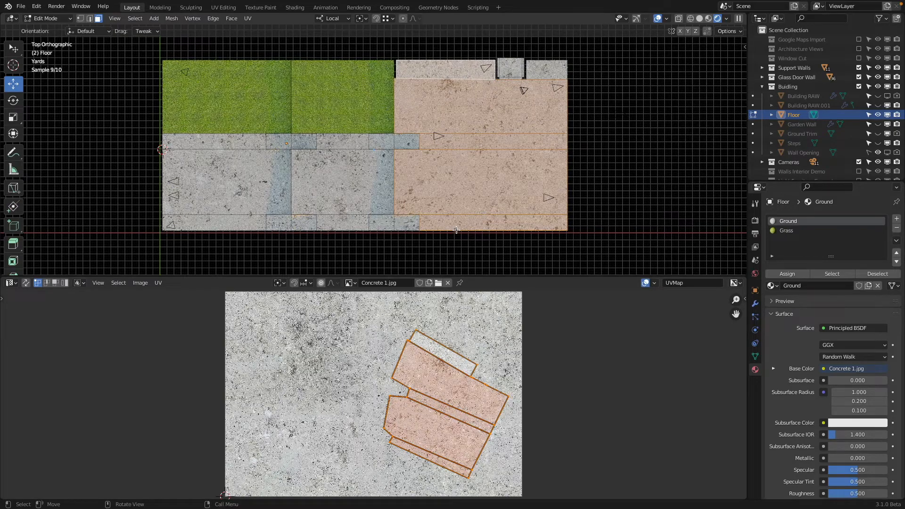
Step: Select all faces assigned to the Ground material and project their UVs from the top view with Project from View
{"action": "left_click", "coordinate": [831, 275]}
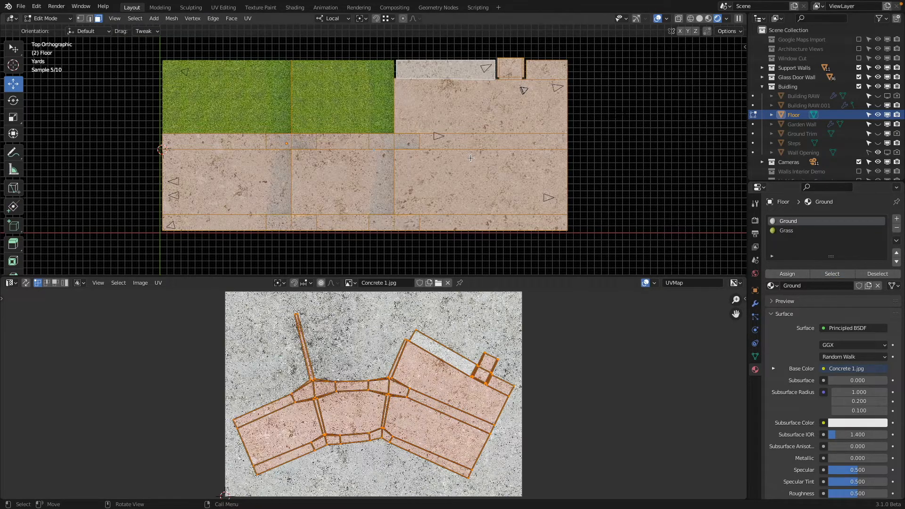
{"action": "key", "text": "u"}
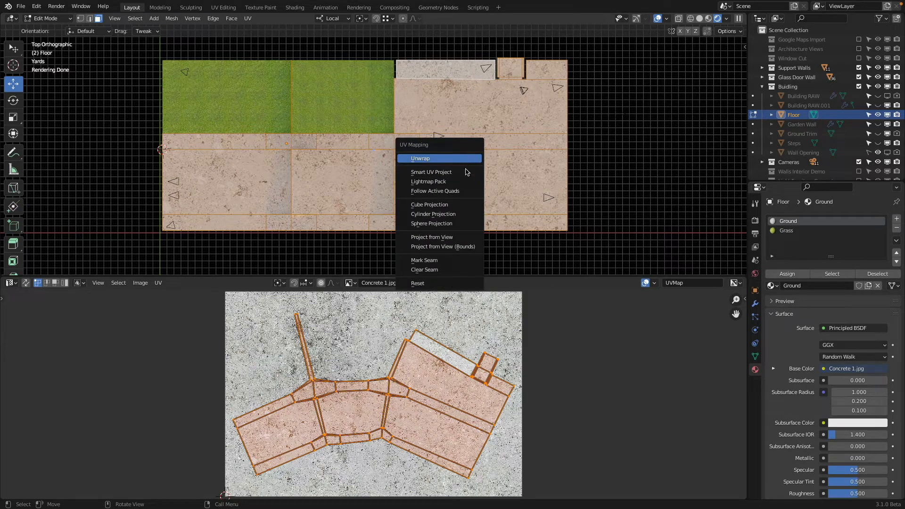
{"action": "left_click", "coordinate": [468, 237]}
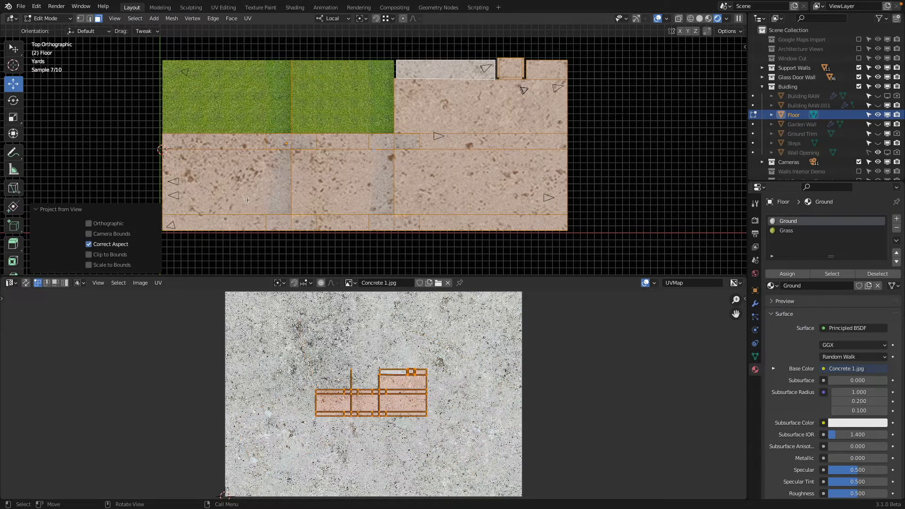
{"action": "scroll", "coordinate": [372, 168], "scroll_direction": "up", "scroll_amount": 1}
{"action": "scroll", "coordinate": [373, 169], "scroll_direction": "down", "scroll_amount": 2}
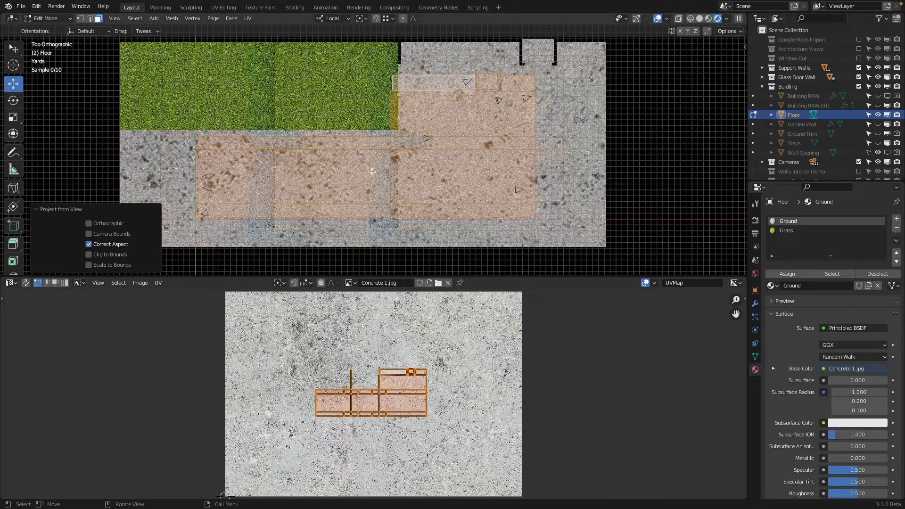
Step: Select the four vertical concrete riser faces between the floor levels, both beside the grass areas and across the concrete section
{"action": "middle_click_drag", "start_coordinate": [372, 169], "coordinate": [457, 111]}
{"action": "scroll", "coordinate": [374, 181], "scroll_direction": "up", "scroll_amount": 2}
{"action": "scroll", "coordinate": [373, 182], "scroll_direction": "up", "scroll_amount": 4}
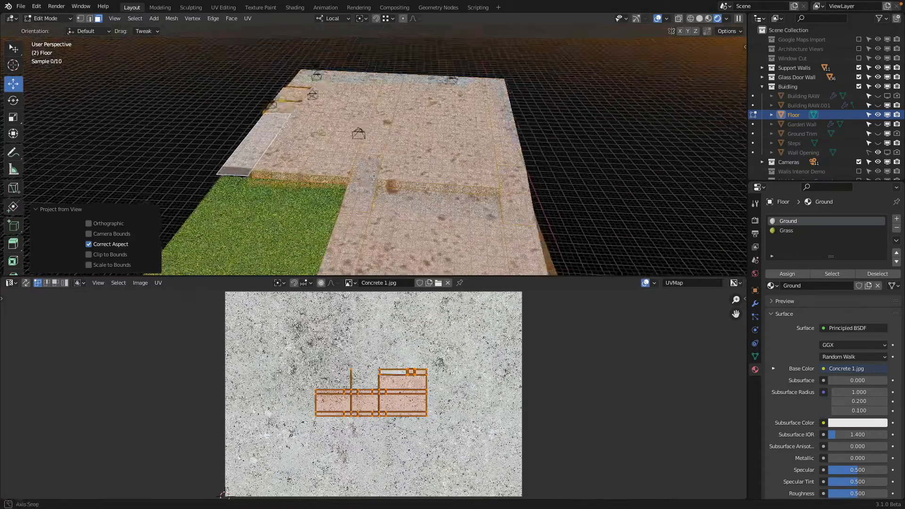
{"action": "left_click", "coordinate": [319, 221]}
{"action": "middle_click_drag", "start_coordinate": [320, 221], "coordinate": [442, 122]}
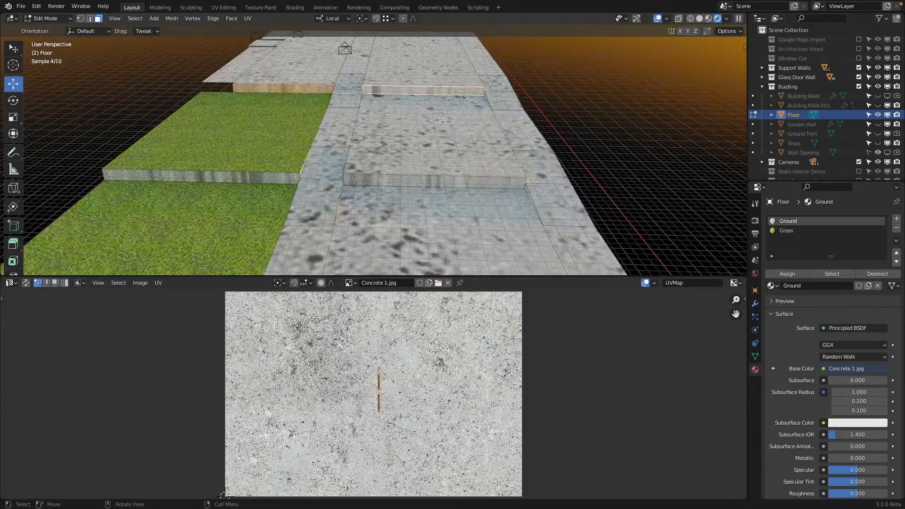
{"action": "left_click", "coordinate": [373, 186], "text": "shift"}
{"action": "scroll", "coordinate": [372, 187], "scroll_direction": "down", "scroll_amount": 3}
{"action": "scroll", "coordinate": [425, 194], "scroll_direction": "down", "scroll_amount": 2}
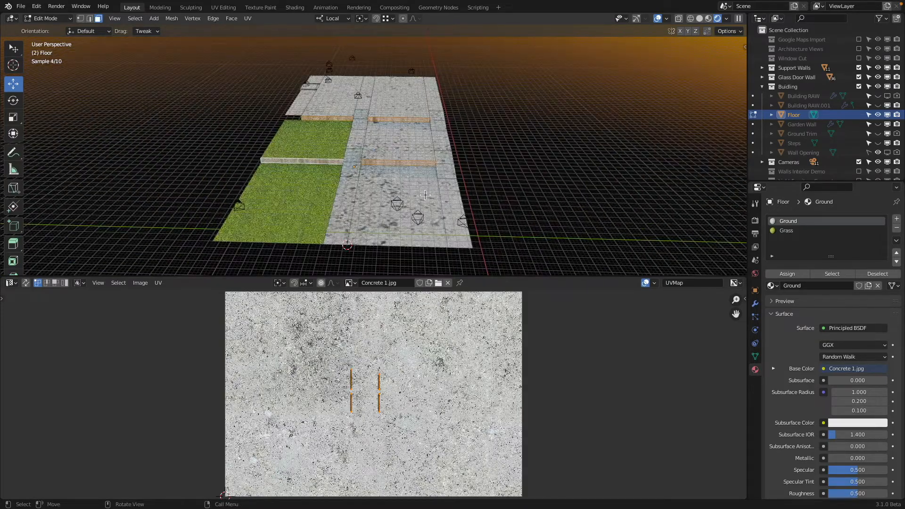
{"action": "scroll", "coordinate": [660, 104], "scroll_direction": "up", "scroll_amount": 2}
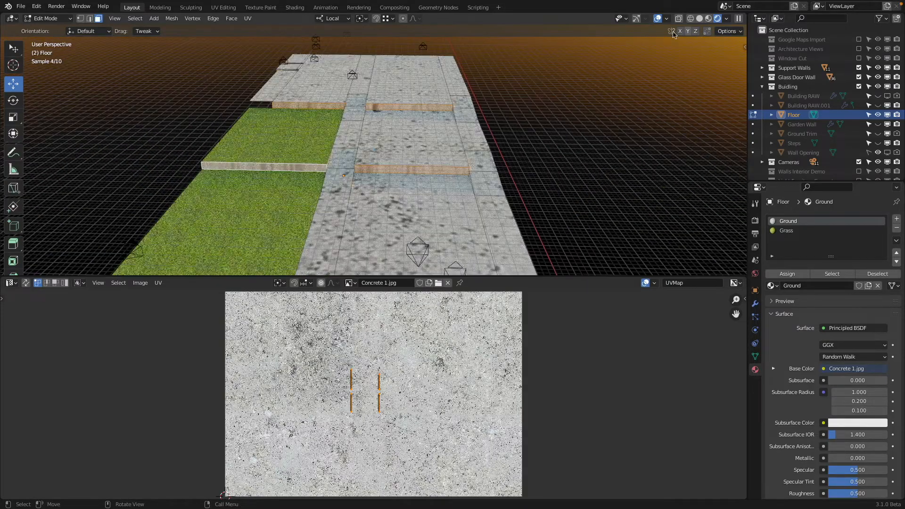
Step: Show the navigation gizmo, align the view to Left orthographic and unwrap the selected riser faces with Project from View
{"action": "left_click", "coordinate": [633, 19]}
{"action": "left_click", "coordinate": [723, 69]}
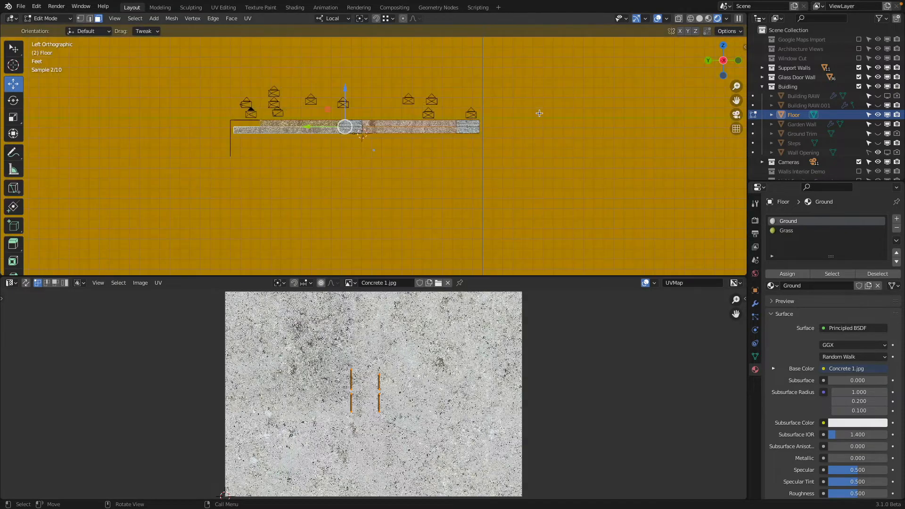
{"action": "scroll", "coordinate": [386, 118], "scroll_direction": "up", "scroll_amount": 3}
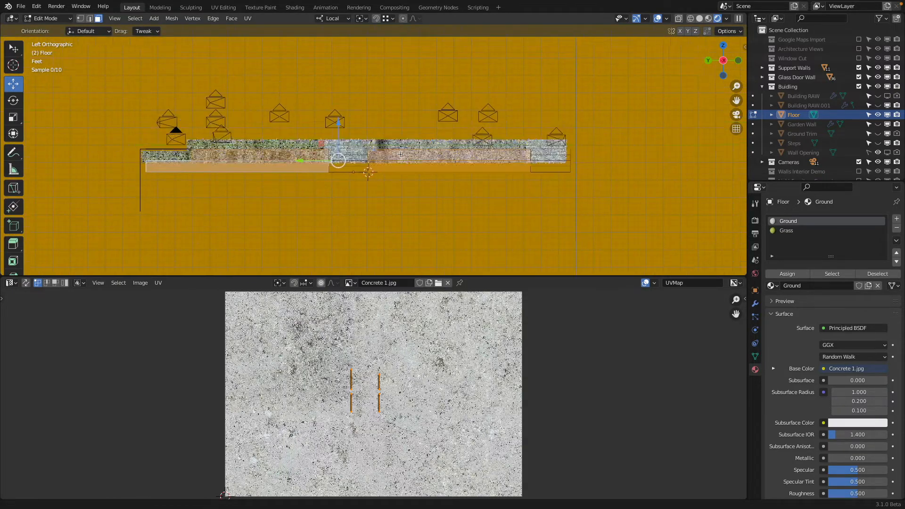
{"action": "key", "text": "u"}
{"action": "left_click", "coordinate": [392, 131]}
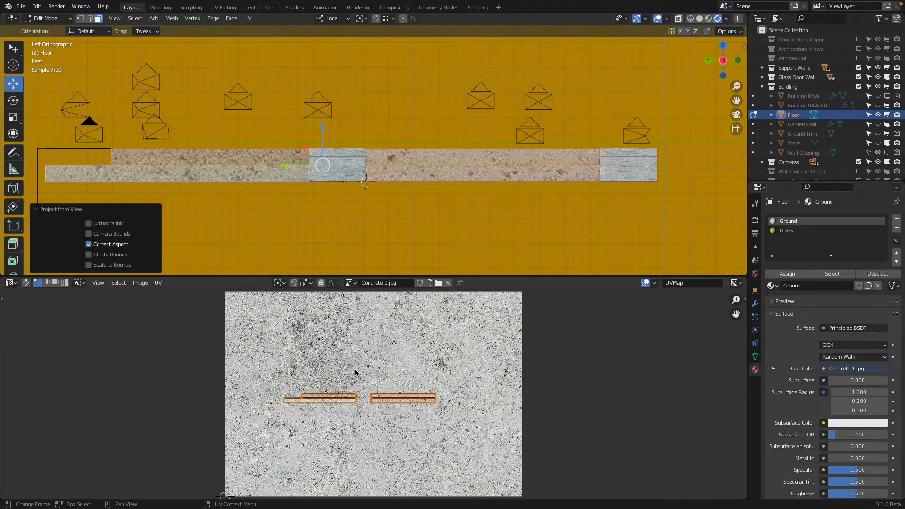
Step: Select all faces assigned to the Ground material, keeping only the four long riser UV islands selected in the UV layout
{"action": "middle_click_drag", "start_coordinate": [486, 175], "coordinate": [425, 136]}
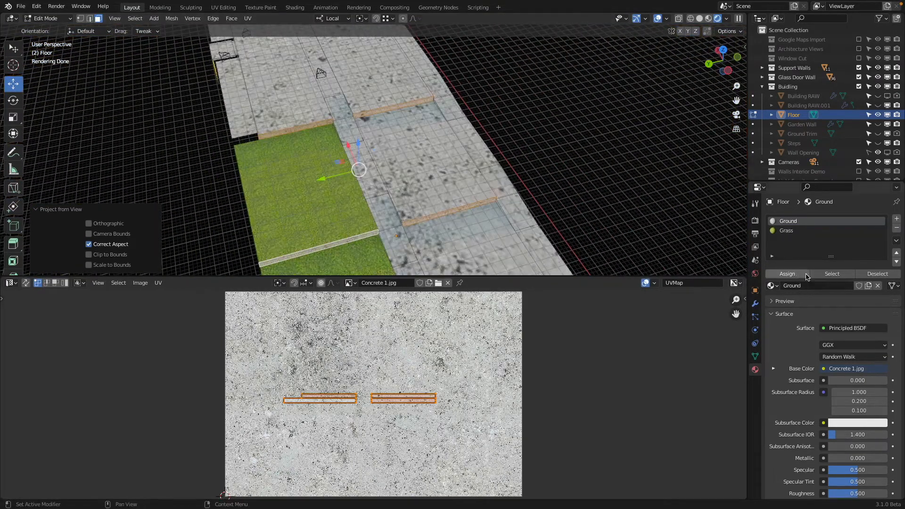
{"action": "left_click", "coordinate": [831, 273]}
{"action": "scroll", "coordinate": [439, 355], "scroll_direction": "up", "scroll_amount": 3}
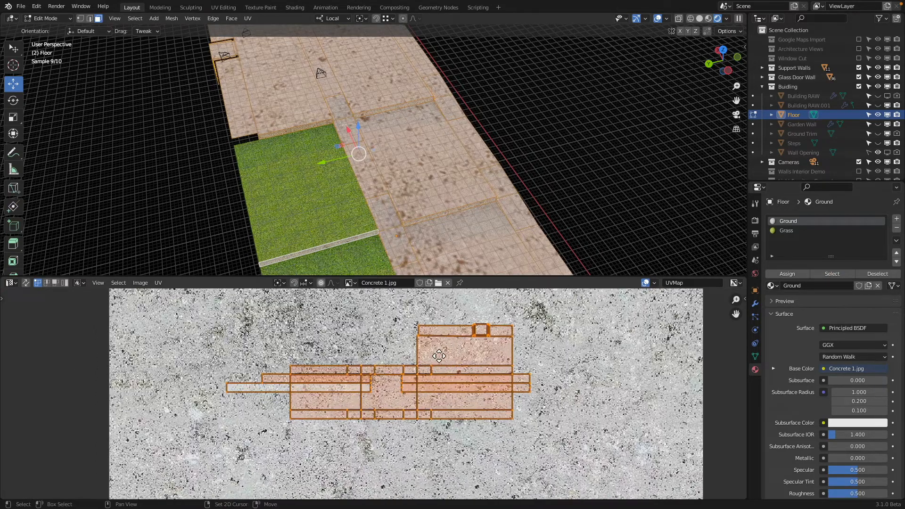
{"action": "middle_click_drag", "start_coordinate": [439, 356], "coordinate": [440, 355]}
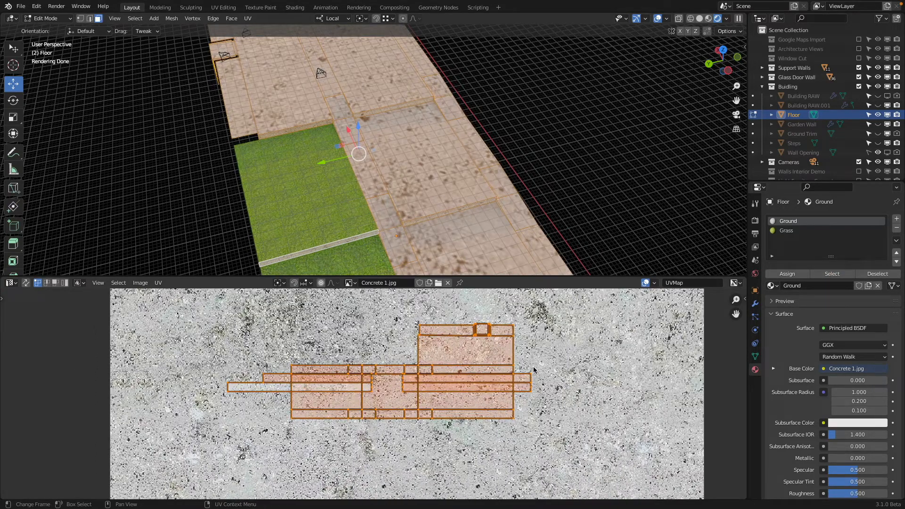
{"action": "left_click", "coordinate": [533, 373]}
{"action": "key", "text": "l"}
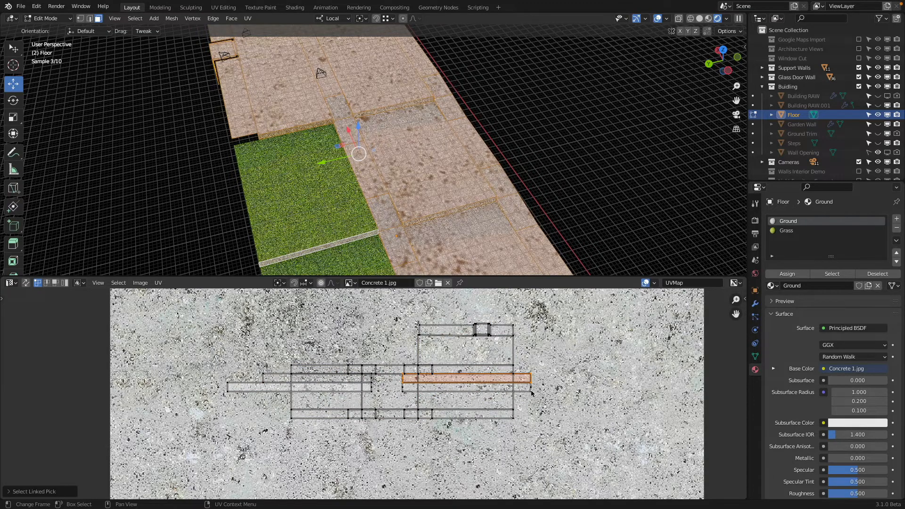
{"action": "key", "text": "l"}
{"action": "key", "text": "l"}
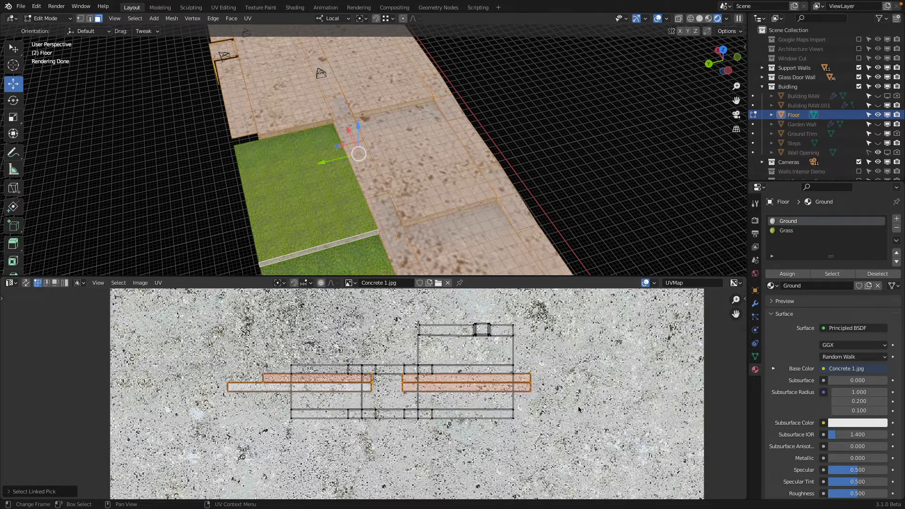
Step: Rotate the four riser UV islands by -90°
{"action": "key", "text": "r"}
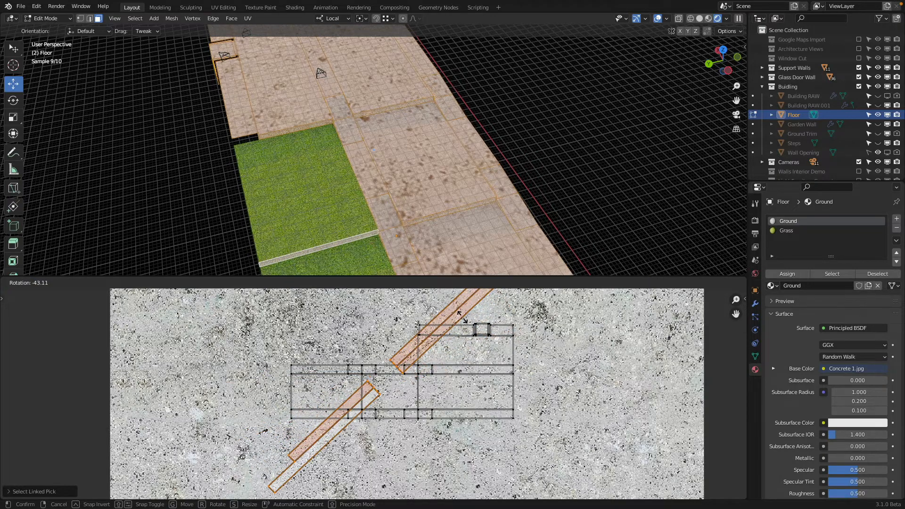
{"action": "type", "text": "90"}
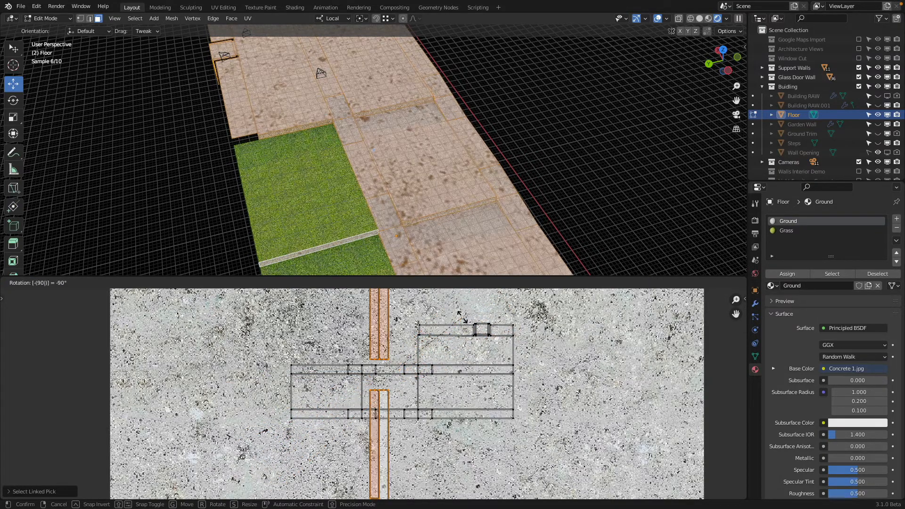
{"action": "key", "text": "Return"}
{"action": "scroll", "coordinate": [462, 322], "scroll_direction": "down", "scroll_amount": 3}
{"action": "scroll", "coordinate": [462, 322], "scroll_direction": "up", "scroll_amount": 2}
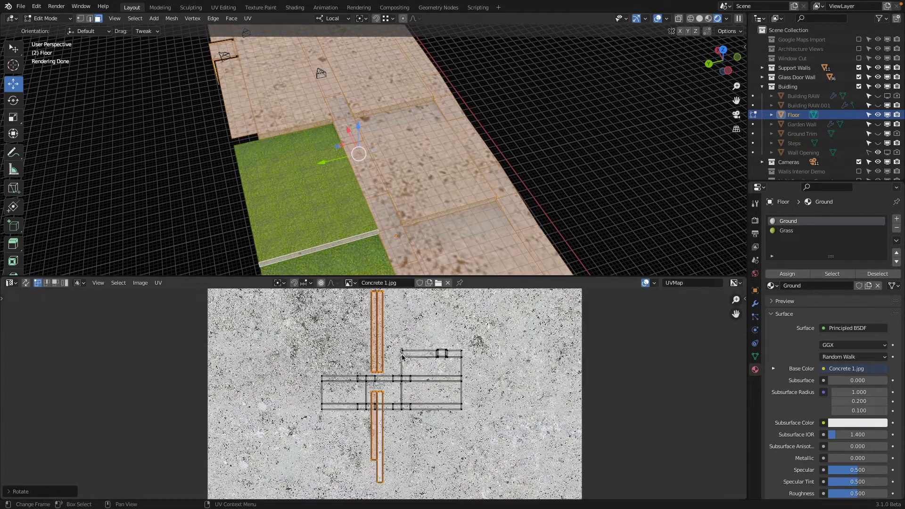
Step: Scale the riser UV islands down to a little over a third and move them over the wide part of the floor layout
{"action": "key", "text": "s"}
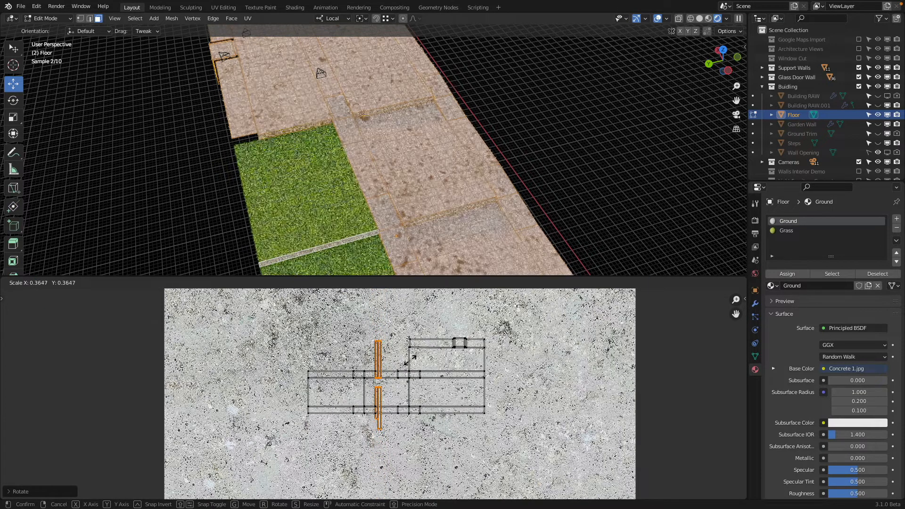
{"action": "left_click", "coordinate": [379, 414]}
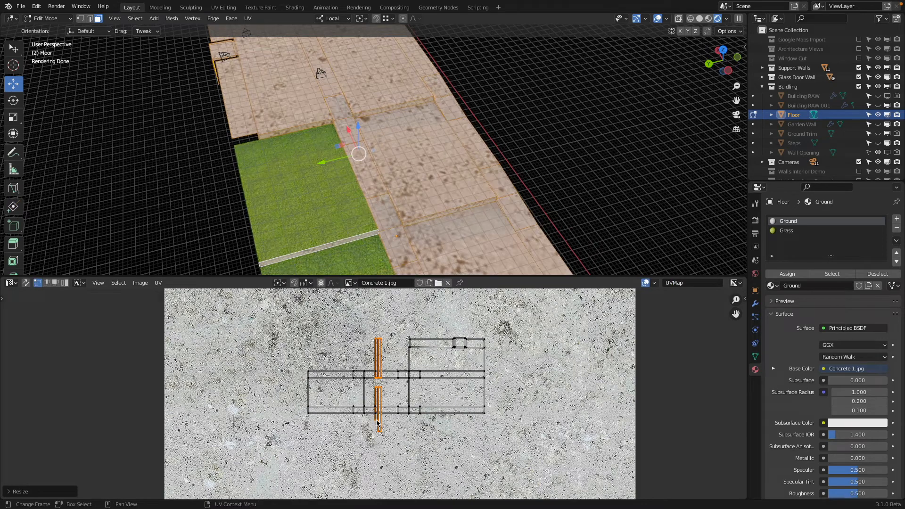
{"action": "scroll", "coordinate": [395, 349], "scroll_direction": "up", "scroll_amount": 2}
{"action": "scroll", "coordinate": [395, 350], "scroll_direction": "down", "scroll_amount": 1}
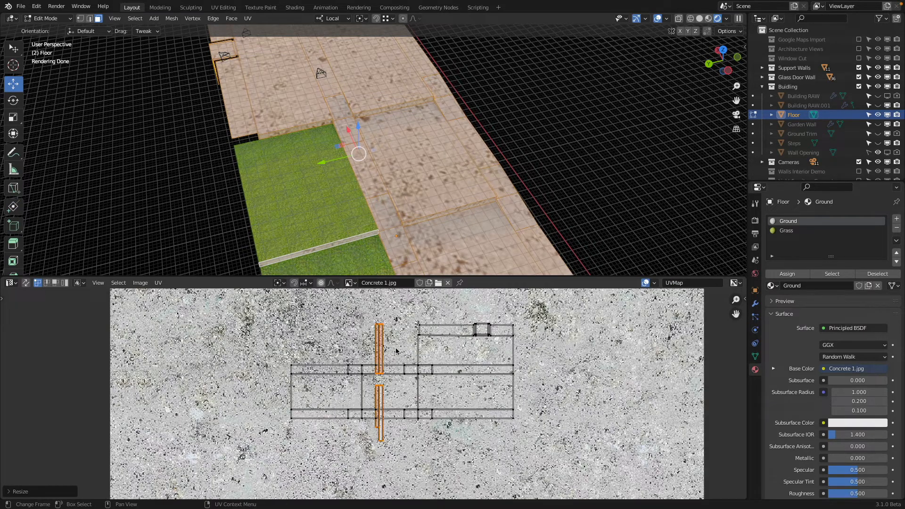
{"action": "key", "text": "g"}
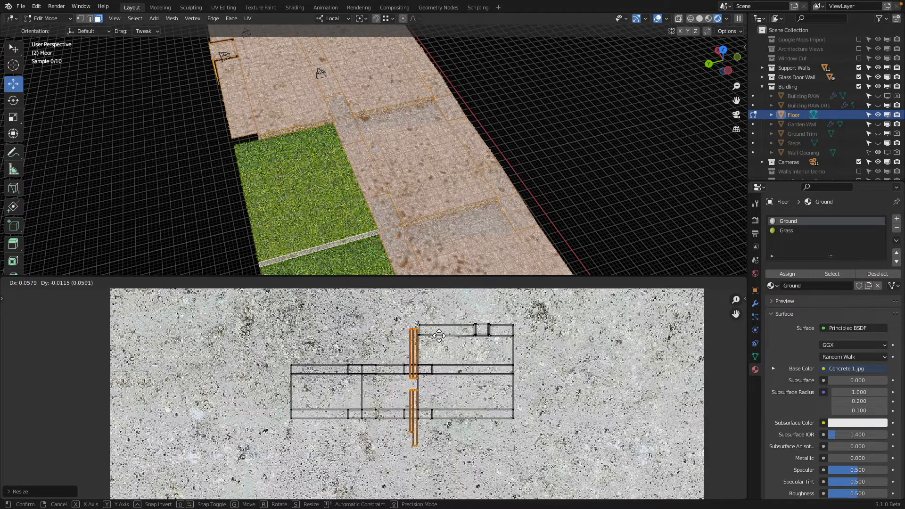
{"action": "left_click", "coordinate": [456, 328]}
Step: Shrink the riser UV islands slightly more and reposition them within the outline of the floor layout's wide section
{"action": "key", "text": "a"}
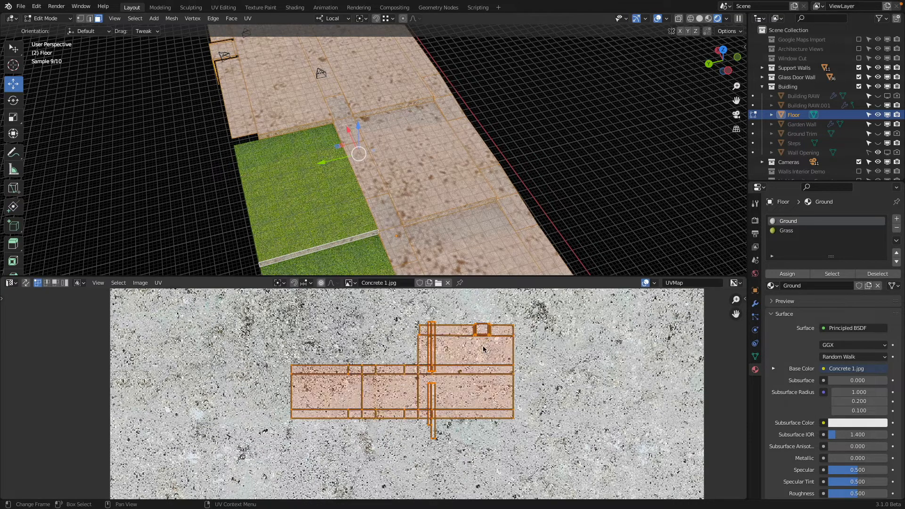
{"action": "key", "text": "ctrl+z"}
{"action": "key", "text": "s"}
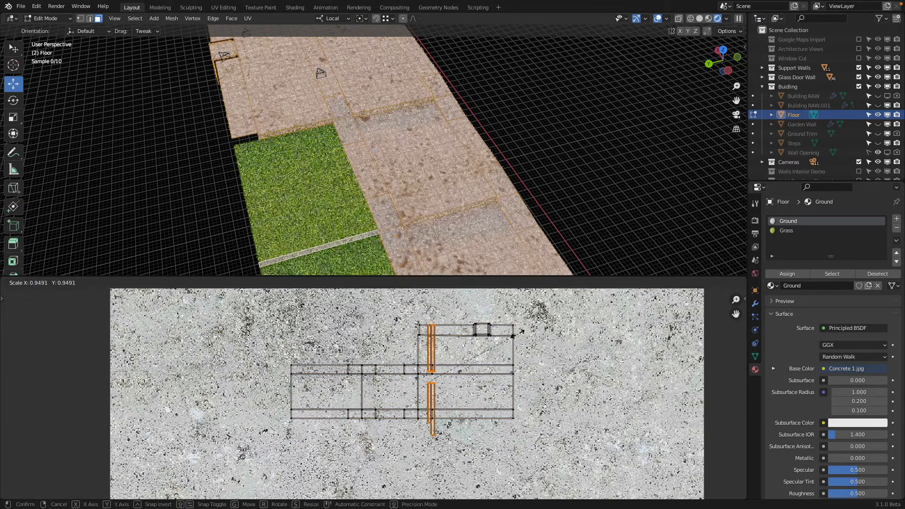
{"action": "left_click", "coordinate": [496, 347]}
{"action": "scroll", "coordinate": [473, 357], "scroll_direction": "up", "scroll_amount": 1}
{"action": "key", "text": "g"}
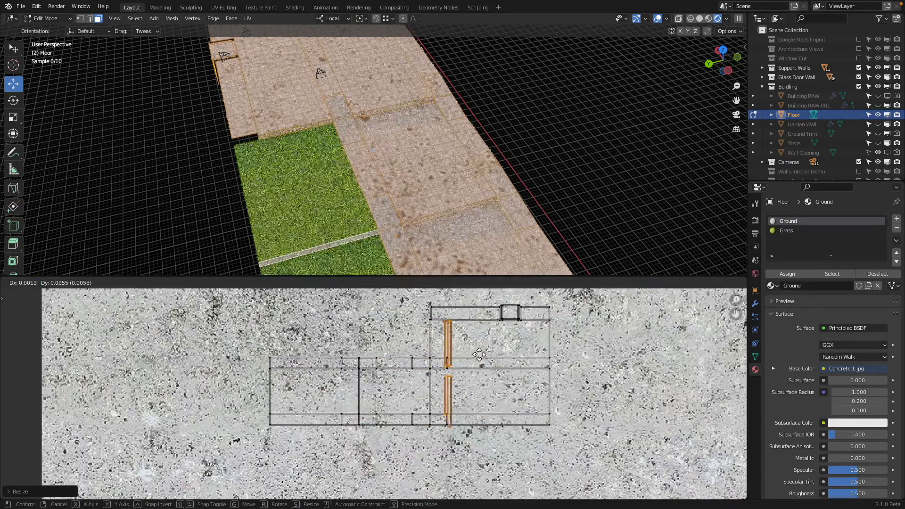
{"action": "left_click", "coordinate": [477, 346]}
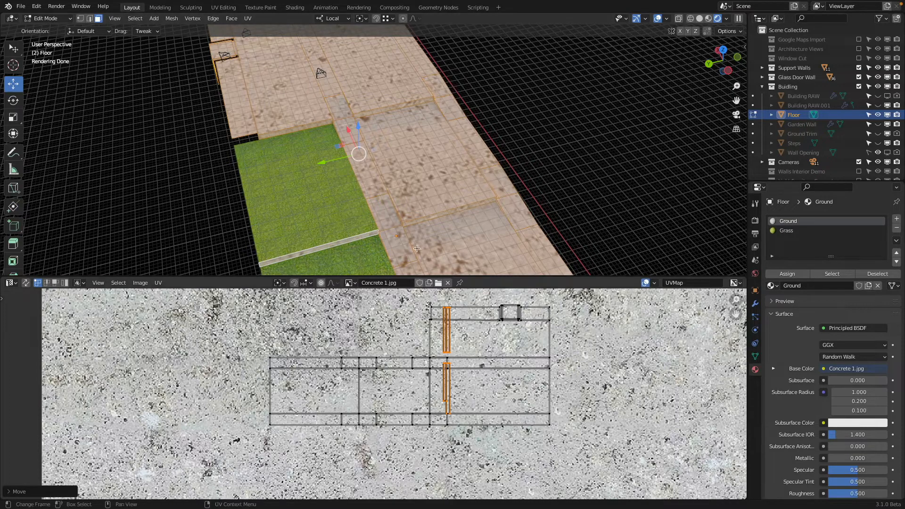
Step: Select all Ground UVs and enlarge them in stages to about 15 times the width of the Concrete 1 image
{"action": "middle_click_drag", "start_coordinate": [327, 196], "coordinate": [295, 179]}
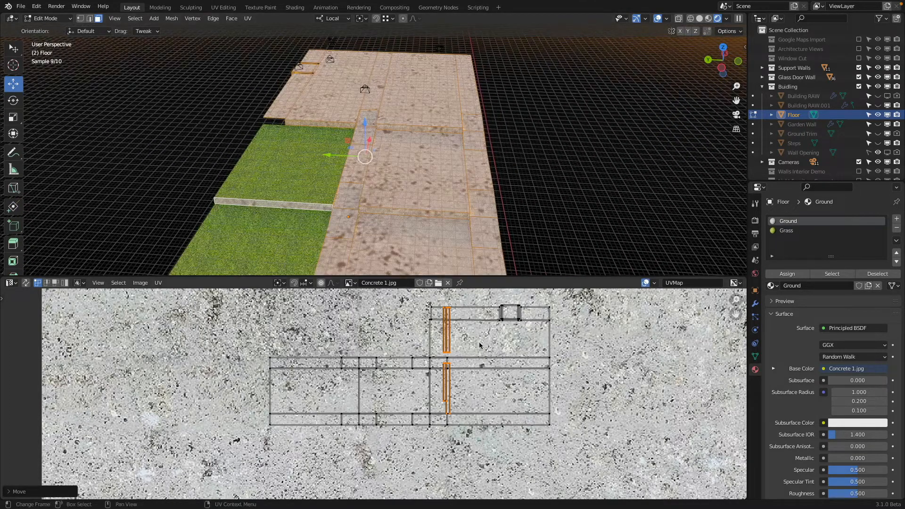
{"action": "scroll", "coordinate": [405, 348], "scroll_direction": "down", "scroll_amount": 3}
{"action": "key", "text": "a"}
{"action": "key", "text": "s"}
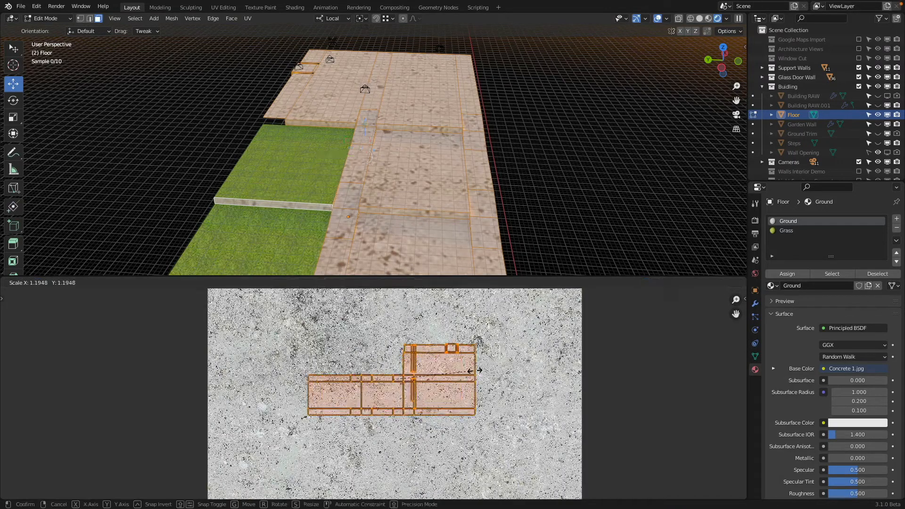
{"action": "left_click", "coordinate": [550, 356]}
{"action": "scroll", "coordinate": [463, 374], "scroll_direction": "down", "scroll_amount": 2}
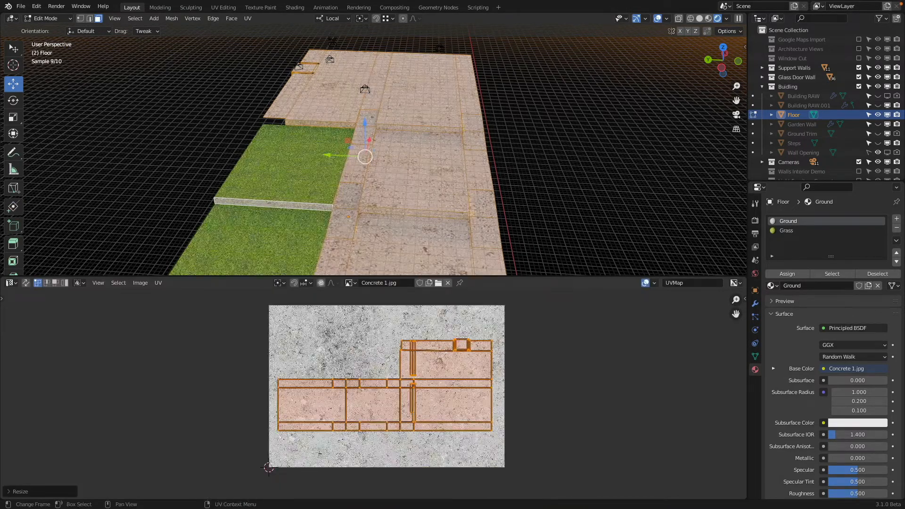
{"action": "key", "text": "s"}
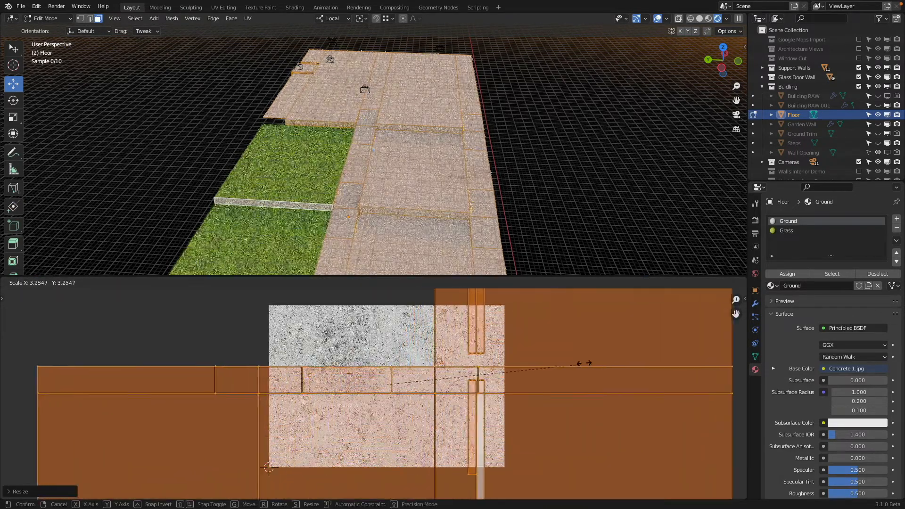
{"action": "left_click", "coordinate": [667, 346]}
{"action": "scroll", "coordinate": [621, 349], "scroll_direction": "down", "scroll_amount": 4}
{"action": "key", "text": "s"}
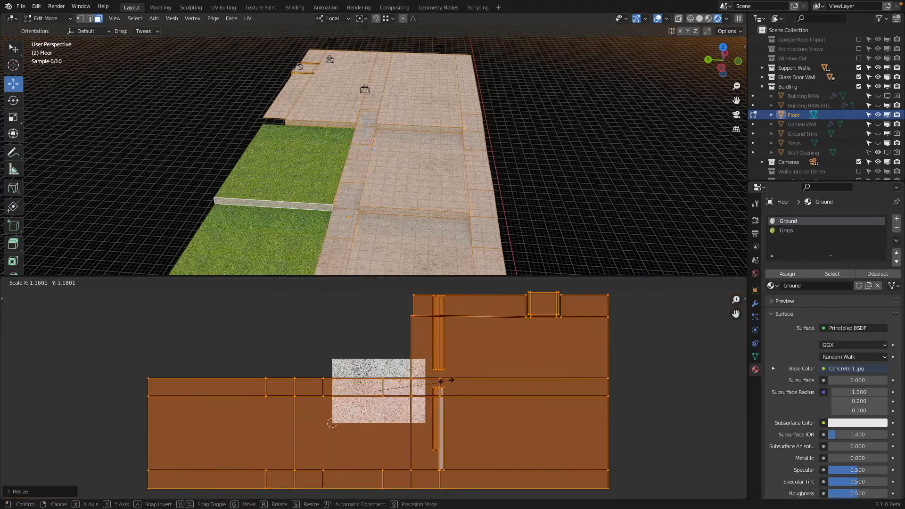
{"action": "left_click", "coordinate": [579, 347]}
{"action": "scroll", "coordinate": [377, 392], "scroll_direction": "down", "scroll_amount": 4}
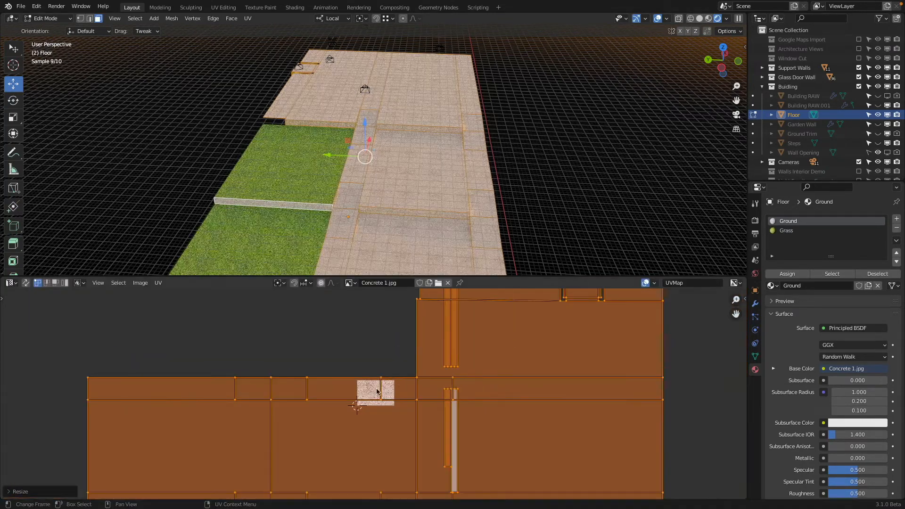
{"action": "scroll", "coordinate": [366, 388], "scroll_direction": "down", "scroll_amount": 2}
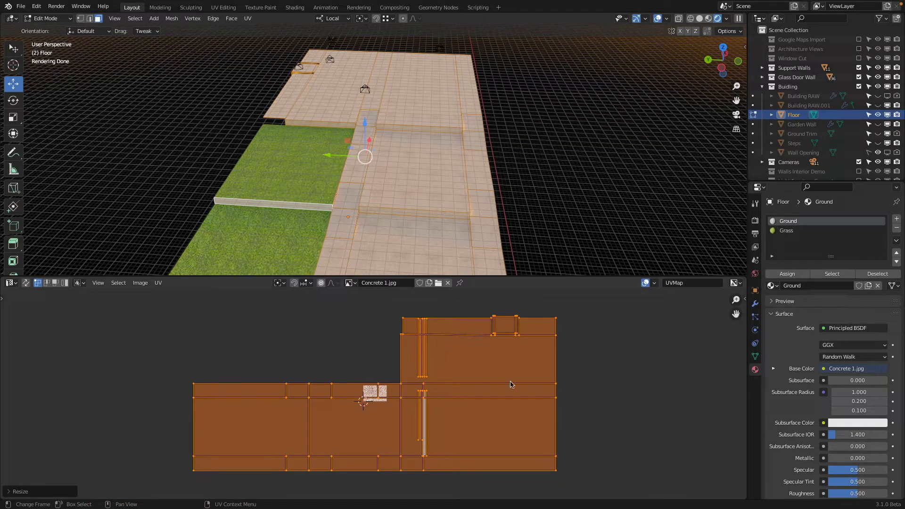
{"action": "scroll", "coordinate": [388, 203], "scroll_direction": "up", "scroll_amount": 3}
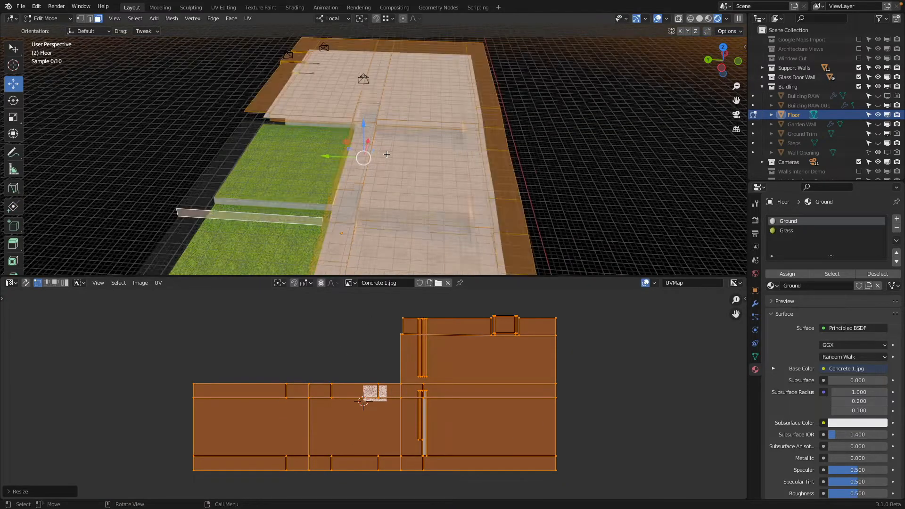
Step: Shrink the entire Ground UV layout in stages to a little under twice the width of the Concrete 1 image
{"action": "middle_click_drag", "start_coordinate": [392, 151], "coordinate": [614, 182]}
{"action": "key", "text": "Tab"}
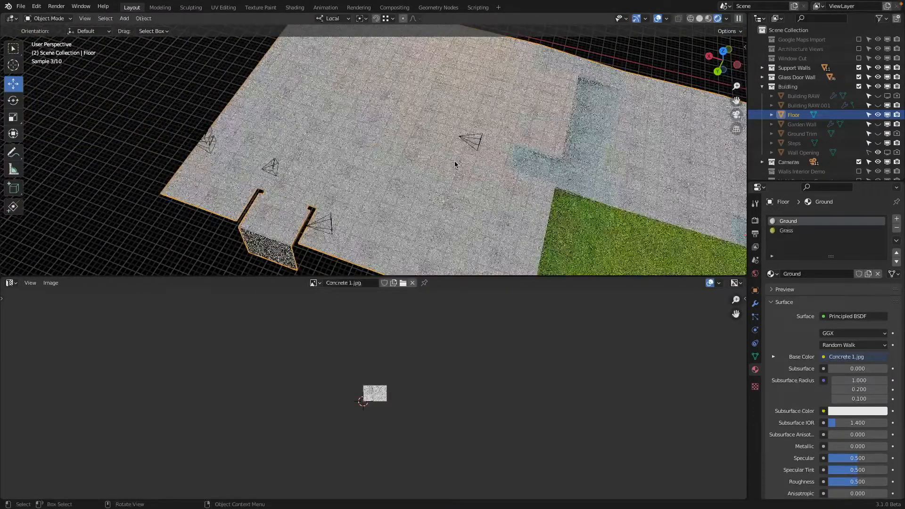
{"action": "scroll", "coordinate": [456, 165], "scroll_direction": "up", "scroll_amount": 5}
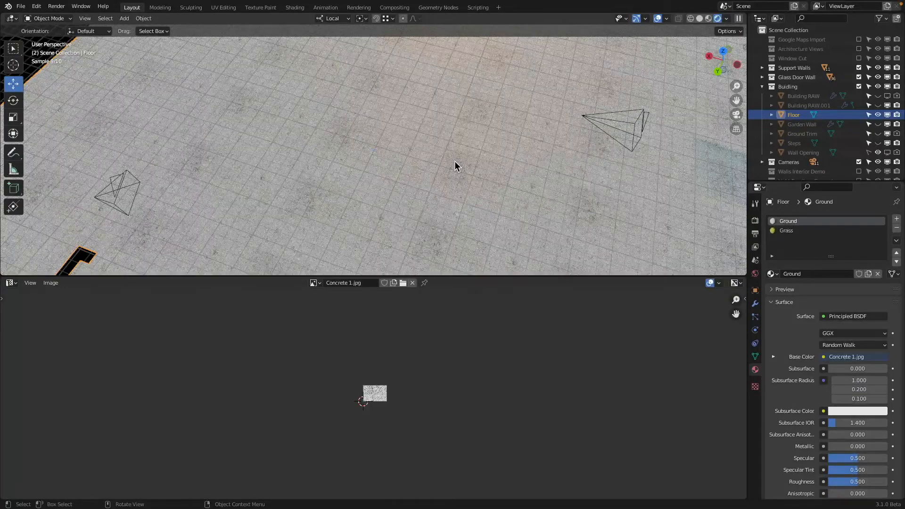
{"action": "scroll", "coordinate": [456, 166], "scroll_direction": "down", "scroll_amount": 5}
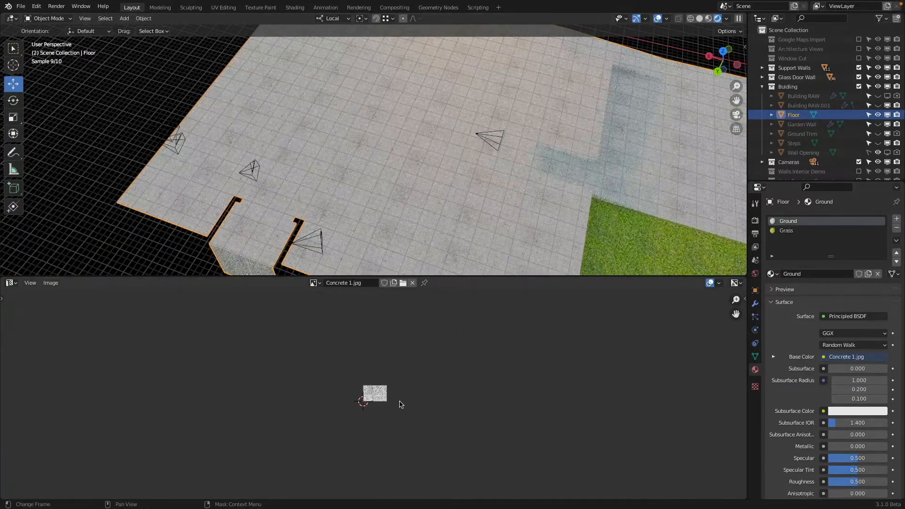
{"action": "key", "text": "Tab"}
{"action": "key", "text": "s"}
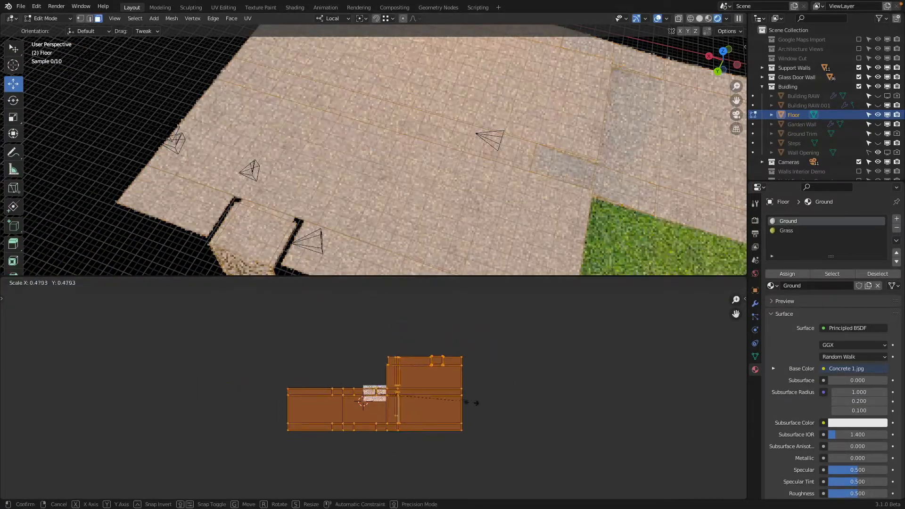
{"action": "left_click", "coordinate": [384, 388]}
{"action": "scroll", "coordinate": [383, 389], "scroll_direction": "up", "scroll_amount": 5}
{"action": "key", "text": "s"}
{"action": "left_click", "coordinate": [416, 401]}
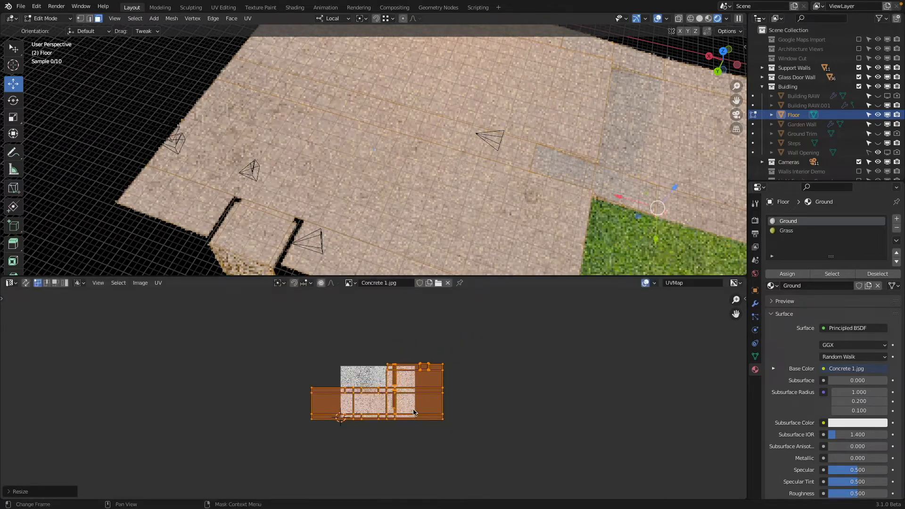
Step: Scale the Ground UV layout by about 0.5 so that it fits inside the Concrete 1 image
{"action": "scroll", "coordinate": [498, 393], "scroll_direction": "up", "scroll_amount": 2}
{"action": "scroll", "coordinate": [498, 393], "scroll_direction": "up", "scroll_amount": 1}
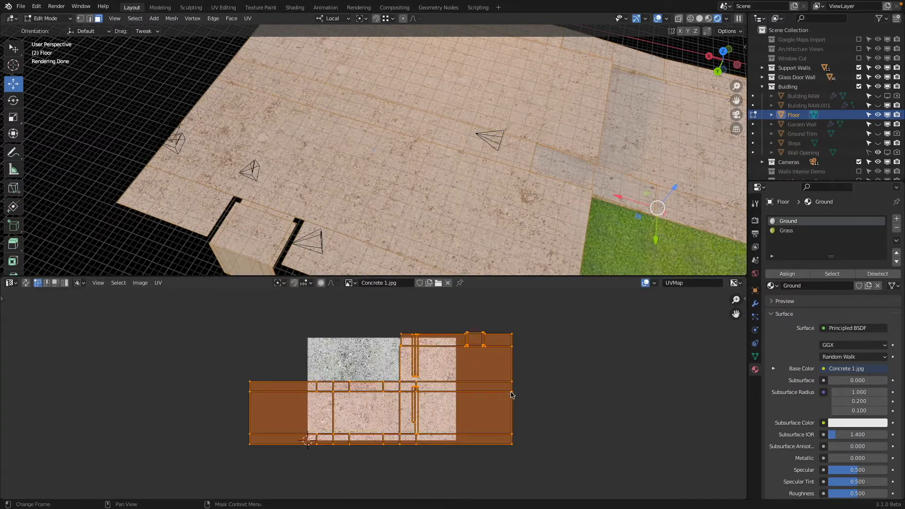
{"action": "key", "text": "s"}
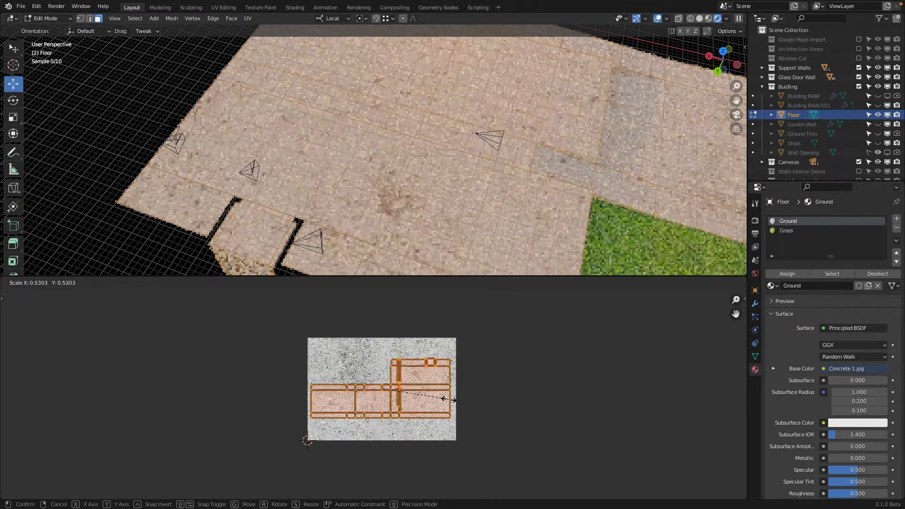
{"action": "left_click", "coordinate": [449, 399]}
{"action": "scroll", "coordinate": [490, 216], "scroll_direction": "down", "scroll_amount": 3}
Step: Enlarge the Ground UV layout to about three times the width of the Concrete 1 image and leave mesh editing
{"action": "middle_click_drag", "start_coordinate": [494, 212], "coordinate": [347, 194], "text": "shift"}
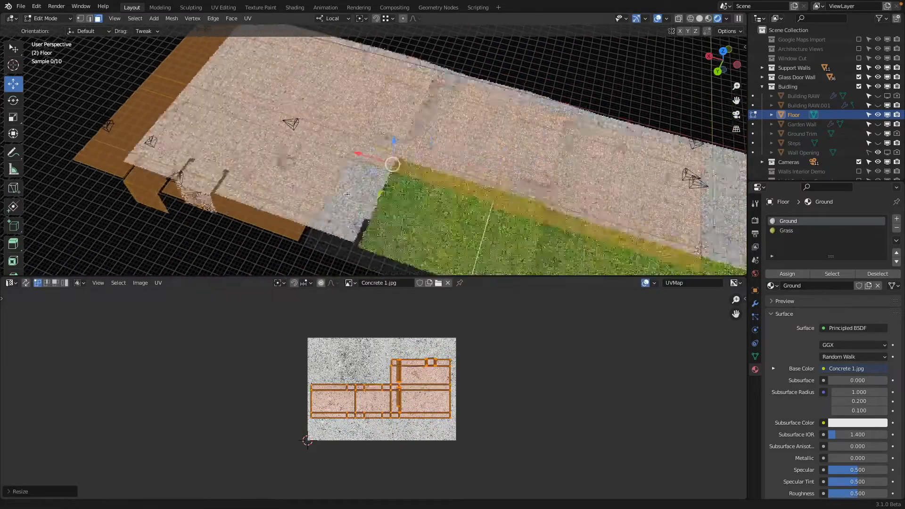
{"action": "key", "text": "s"}
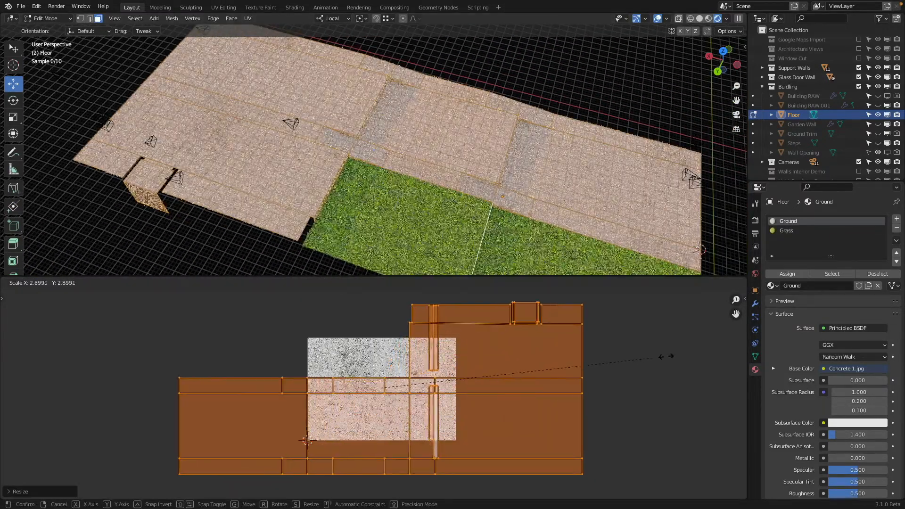
{"action": "left_click", "coordinate": [694, 350]}
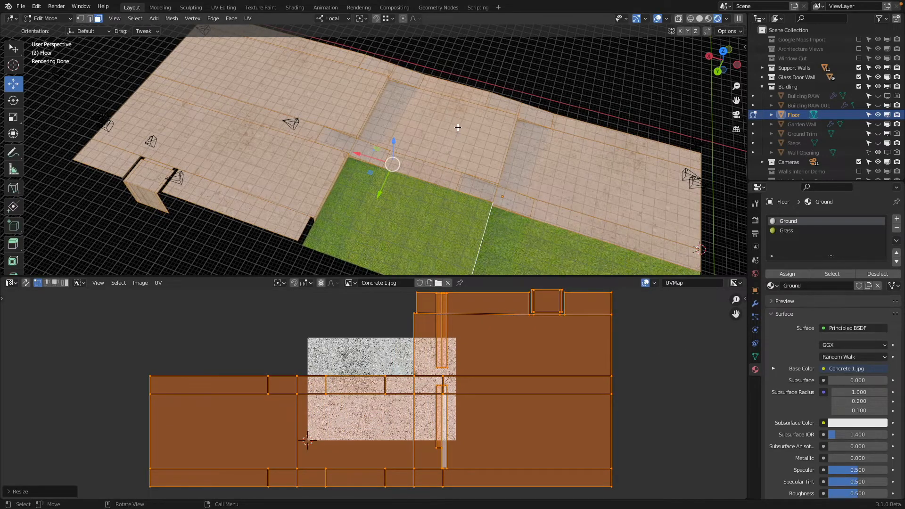
{"action": "key", "text": "Tab"}
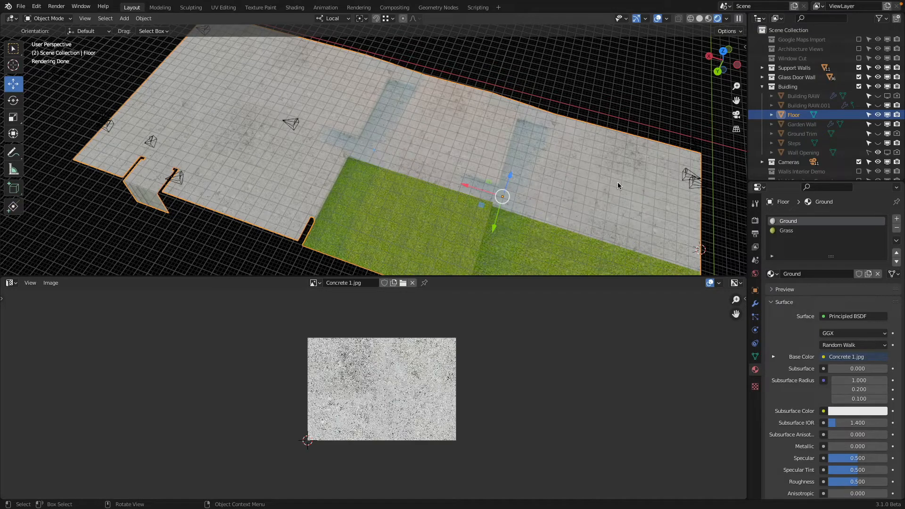
Step: Make the camera at the far corner of the concrete floor the active view and unhide all hidden objects
{"action": "key", "text": "KP_0"}
{"action": "middle_click_drag", "start_coordinate": [356, 105], "coordinate": [485, 162]}
{"action": "scroll", "coordinate": [163, 178], "scroll_direction": "down", "scroll_amount": 1}
{"action": "left_click", "coordinate": [113, 147]}
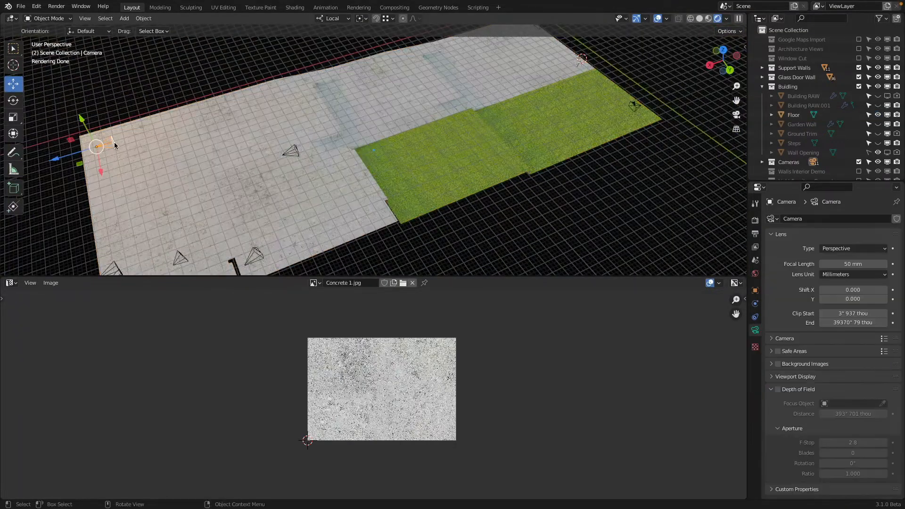
{"action": "key", "text": "ctrl+KP_0"}
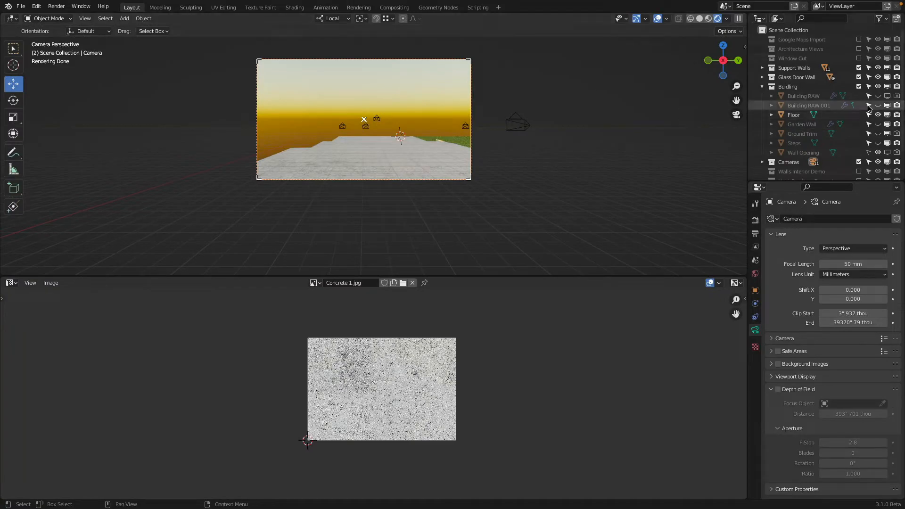
{"action": "key", "text": "alt+h"}
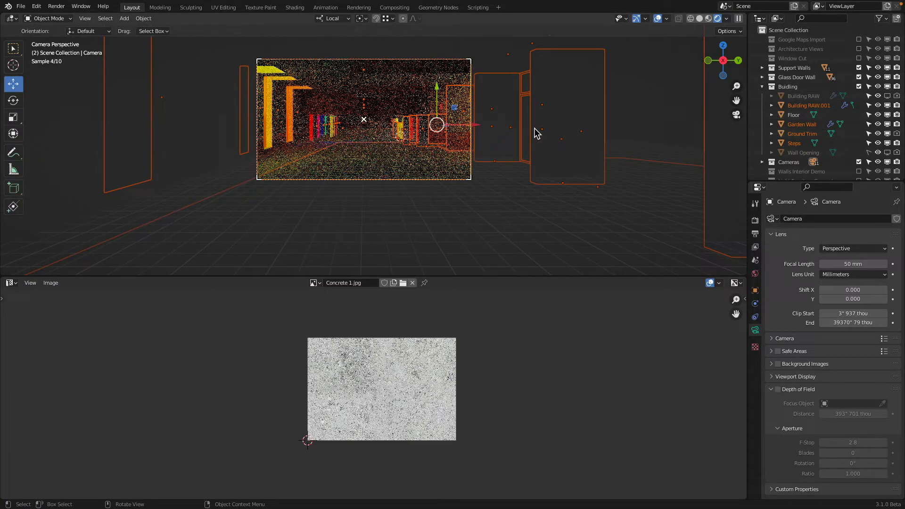
Step: Examine the concrete floor through the camera and compare its detail with the Concrete 1 image
{"action": "scroll", "coordinate": [331, 137], "scroll_direction": "up", "scroll_amount": 5}
{"action": "scroll", "coordinate": [331, 138], "scroll_direction": "down", "scroll_amount": 3}
{"action": "scroll", "coordinate": [821, 118], "scroll_direction": "down", "scroll_amount": 2}
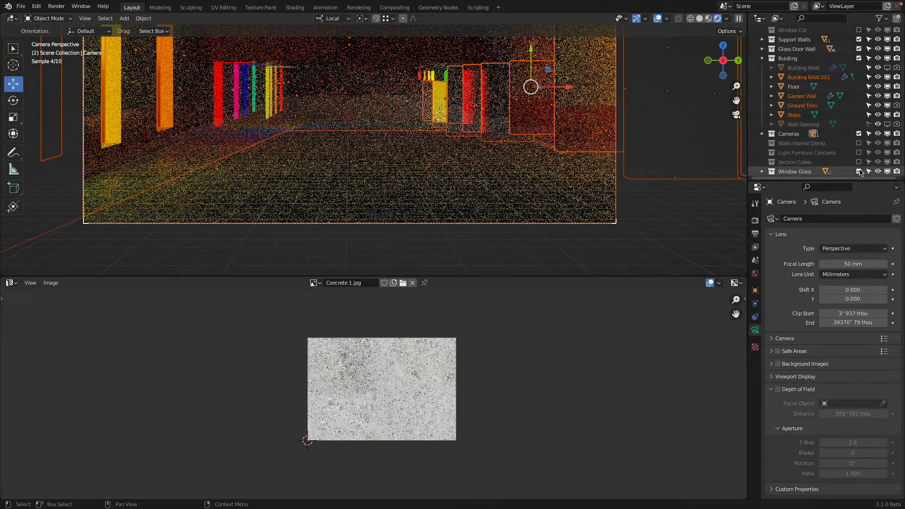
{"action": "left_click", "coordinate": [859, 172]}
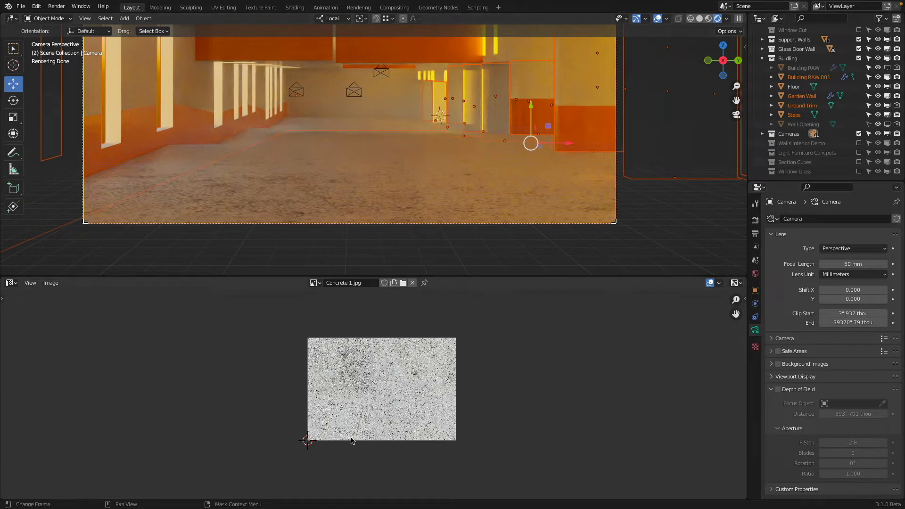
{"action": "scroll", "coordinate": [355, 401], "scroll_direction": "up", "scroll_amount": 6}
{"action": "scroll", "coordinate": [462, 377], "scroll_direction": "down", "scroll_amount": 2}
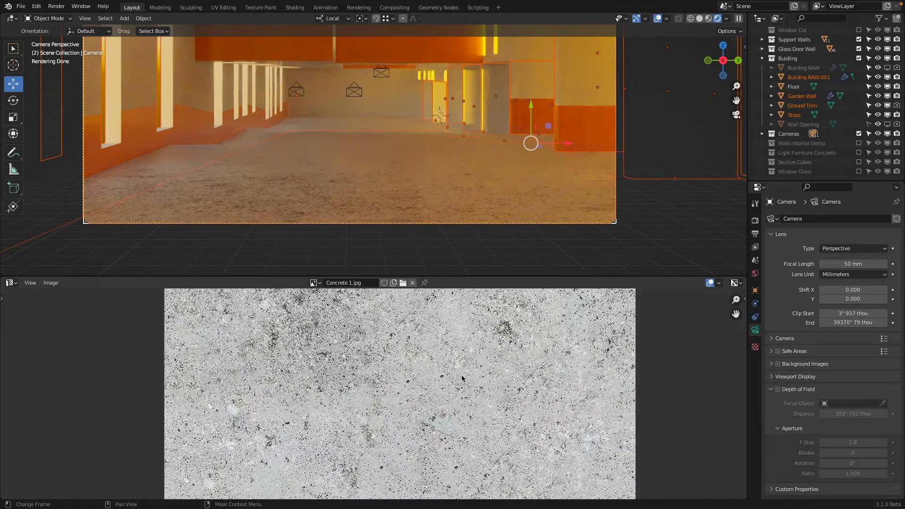
{"action": "middle_click_drag", "start_coordinate": [417, 345], "coordinate": [383, 352]}
{"action": "scroll", "coordinate": [410, 370], "scroll_direction": "down", "scroll_amount": 1}
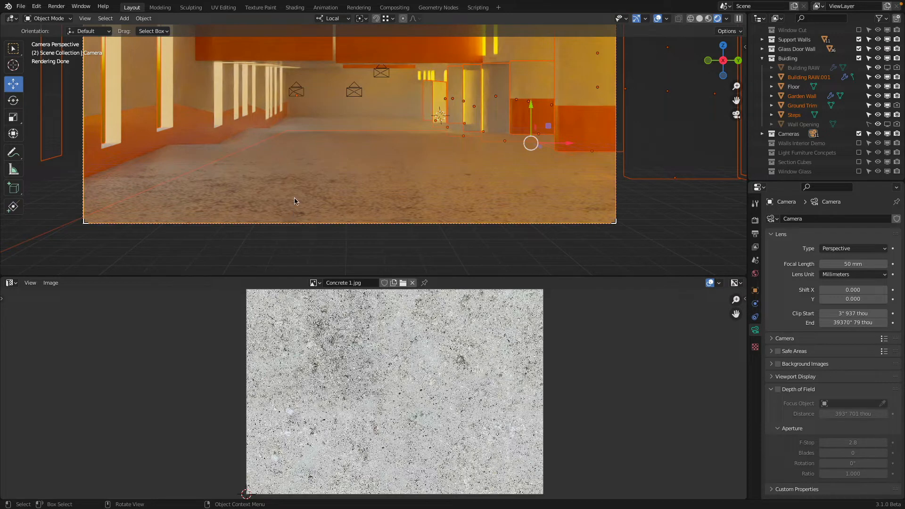
{"action": "scroll", "coordinate": [390, 382], "scroll_direction": "down", "scroll_amount": 2}
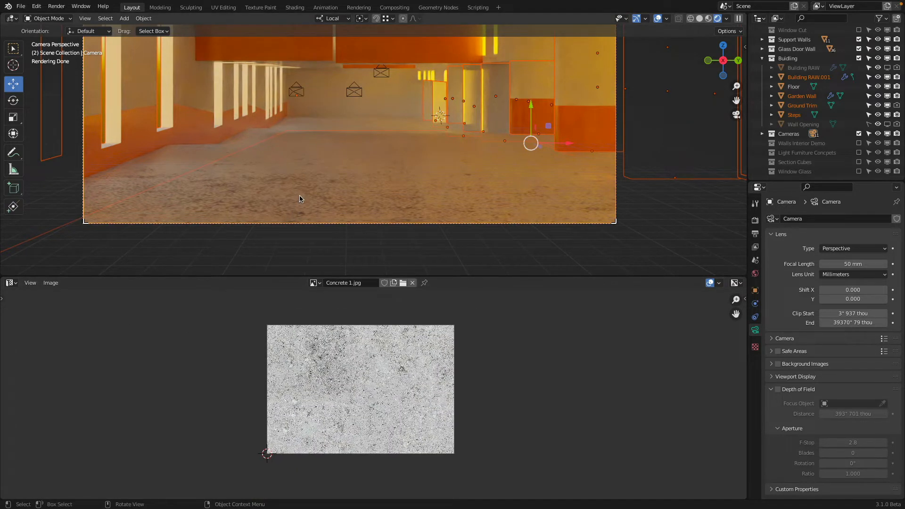
Step: Change the image area to the Shader Editor and select the floor to show the Ground material's nodes
{"action": "left_click", "coordinate": [11, 283]}
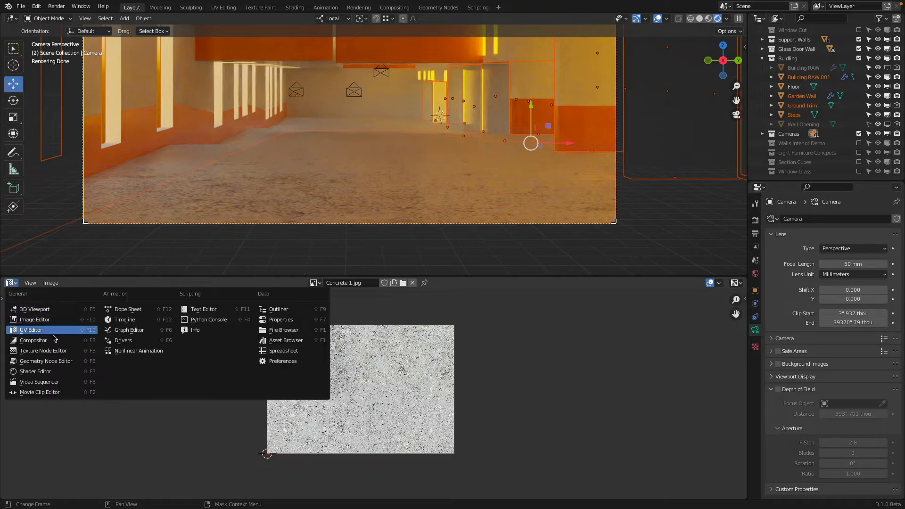
{"action": "left_click", "coordinate": [51, 371]}
{"action": "left_click", "coordinate": [320, 197]}
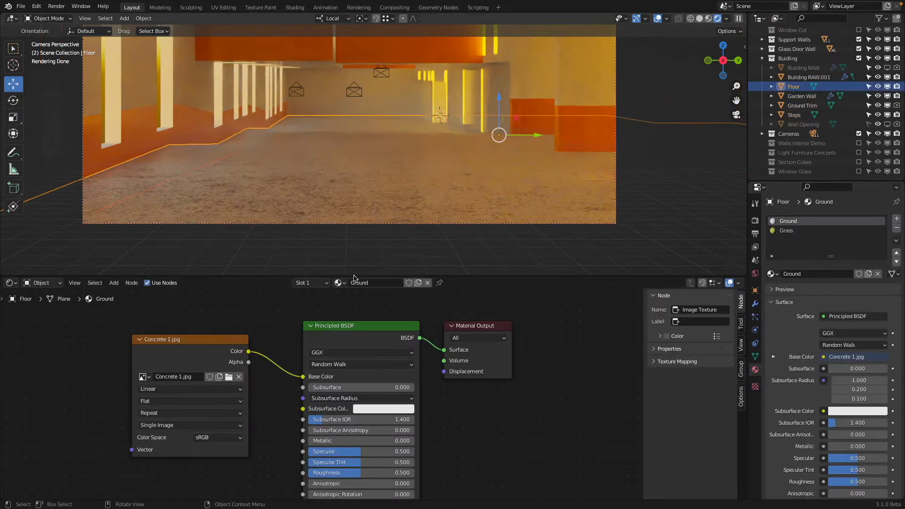
Step: Set the Ground material's Roughness to 0 and its Specular to 1 on the Principled BSDF node
{"action": "middle_click_drag", "start_coordinate": [480, 394], "coordinate": [523, 346]}
{"action": "left_click_drag", "start_coordinate": [408, 401], "coordinate": [349, 401]}
{"action": "left_click_drag", "start_coordinate": [401, 426], "coordinate": [351, 426]}
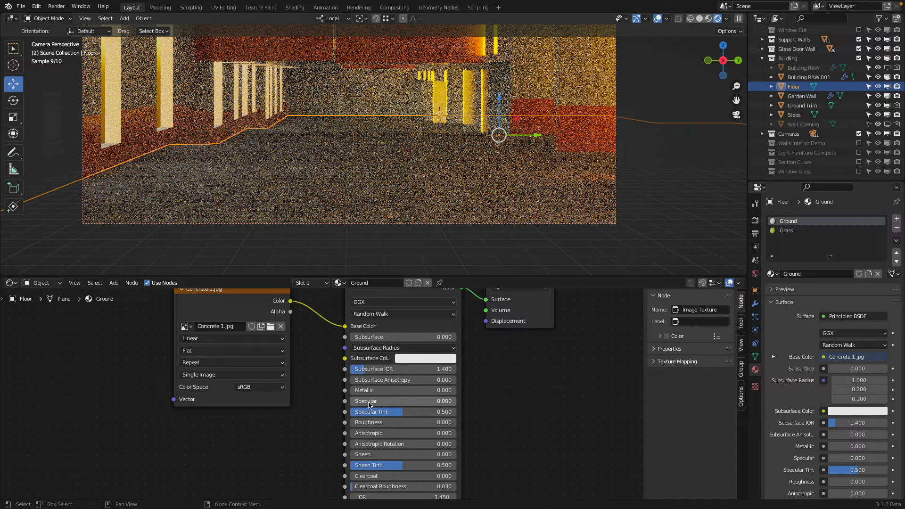
{"action": "left_click_drag", "start_coordinate": [370, 402], "coordinate": [473, 402]}
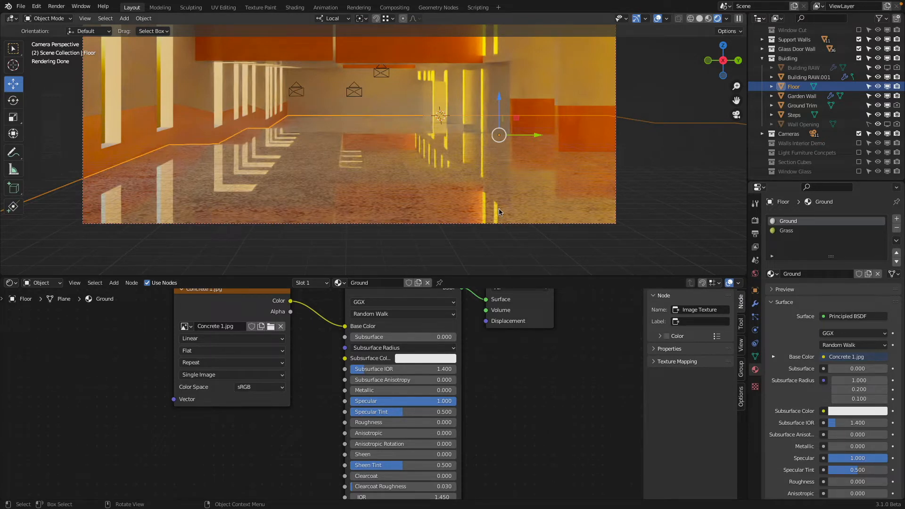
Step: Move the Concrete 1 texture node away from the Principled BSDF and insert a Hue Saturation Value node on their color link
{"action": "middle_click_drag", "start_coordinate": [221, 335], "coordinate": [266, 352]}
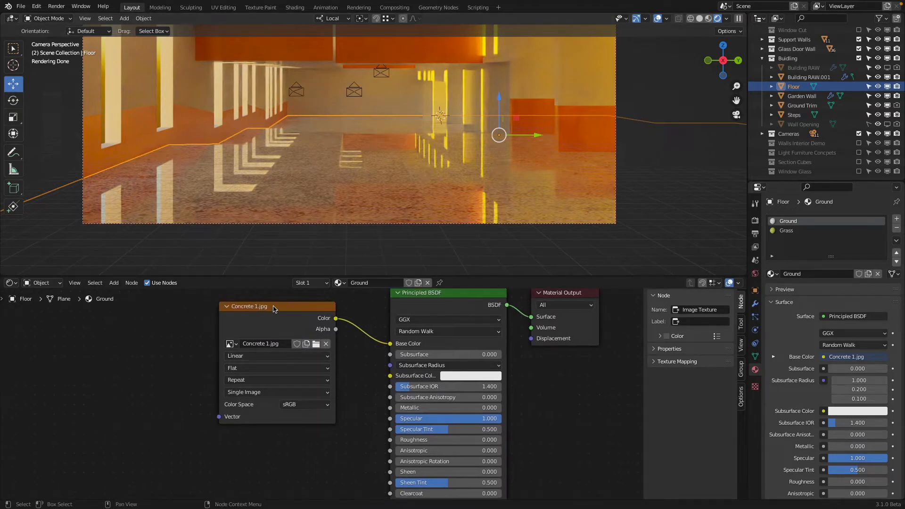
{"action": "left_click_drag", "start_coordinate": [245, 310], "coordinate": [76, 332]}
{"action": "middle_click_drag", "start_coordinate": [221, 324], "coordinate": [303, 319]}
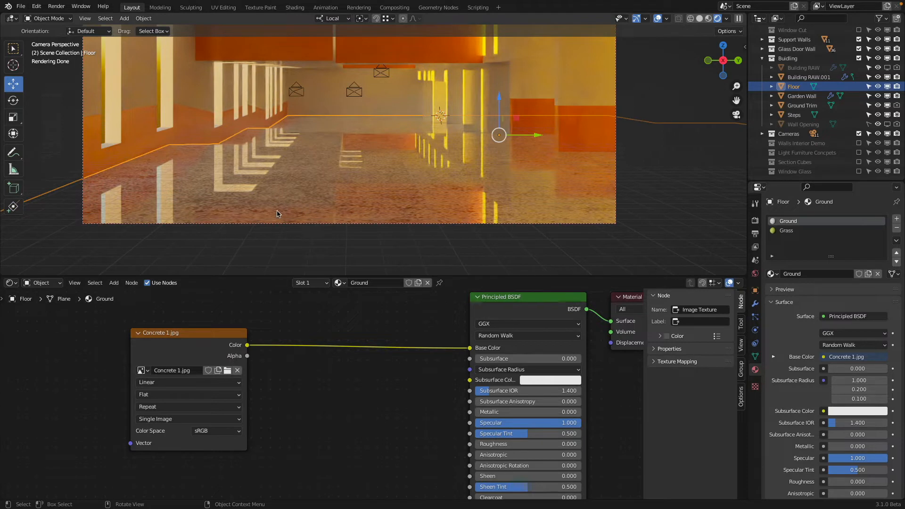
{"action": "left_click", "coordinate": [114, 283]}
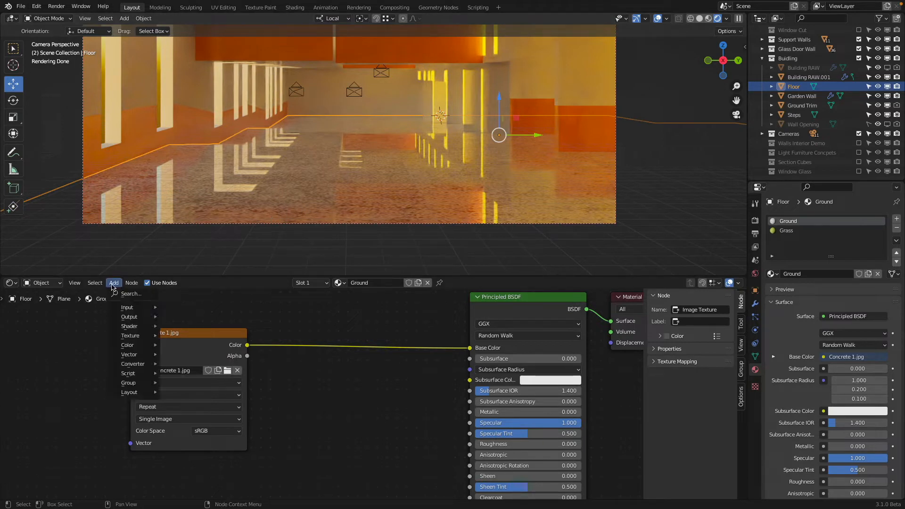
{"action": "mouse_move", "coordinate": [136, 347]}
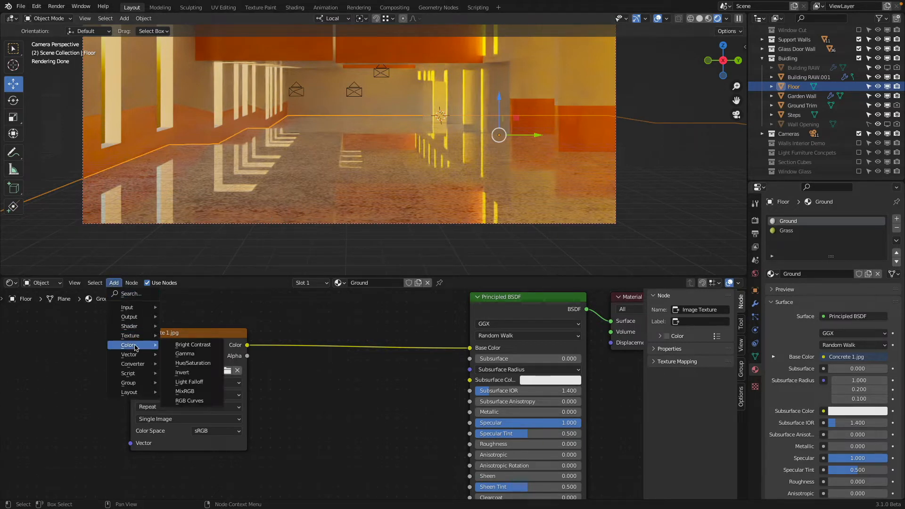
{"action": "left_click", "coordinate": [193, 363]}
{"action": "left_click", "coordinate": [356, 353]}
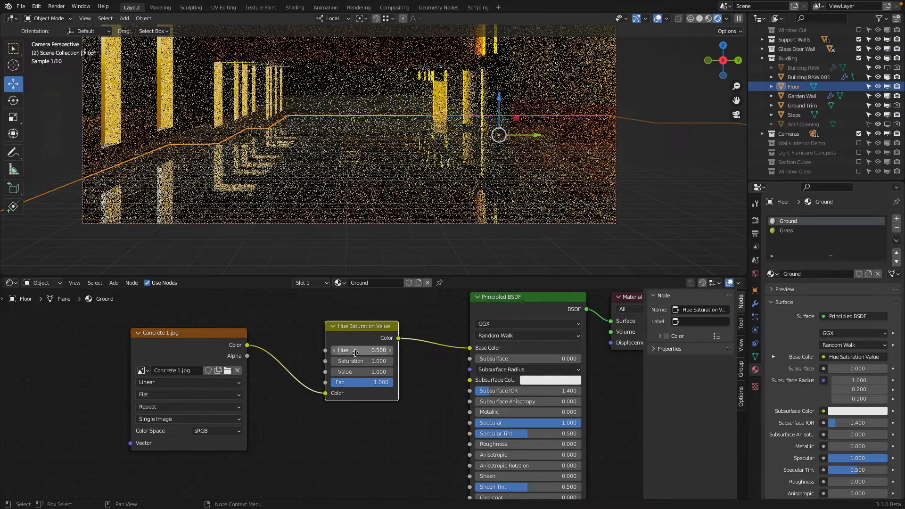
Step: Try Saturation values of 0.25, 0.1 and 0 on the Hue Saturation Value node, and reset it to 1
{"action": "double_click", "coordinate": [365, 361]}
{"action": "type", "text": ".2"}
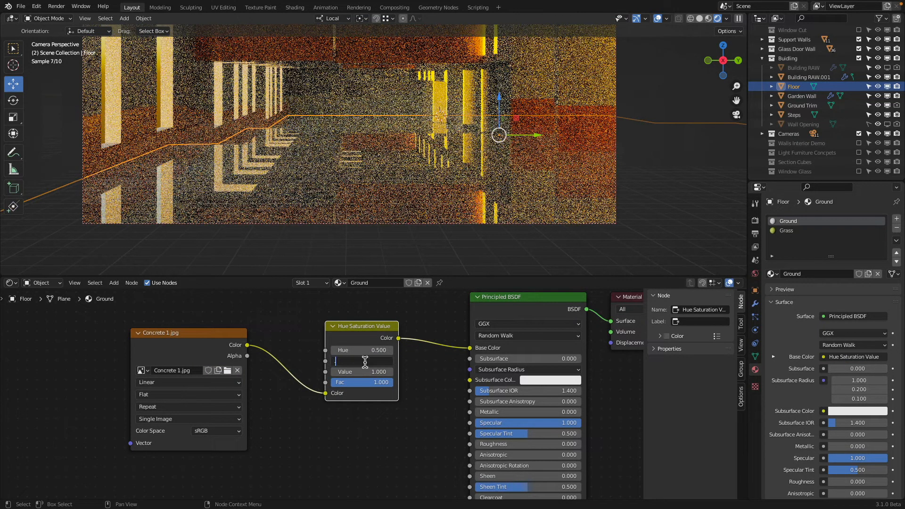
{"action": "type", "text": "5"}
{"action": "key", "text": "Return"}
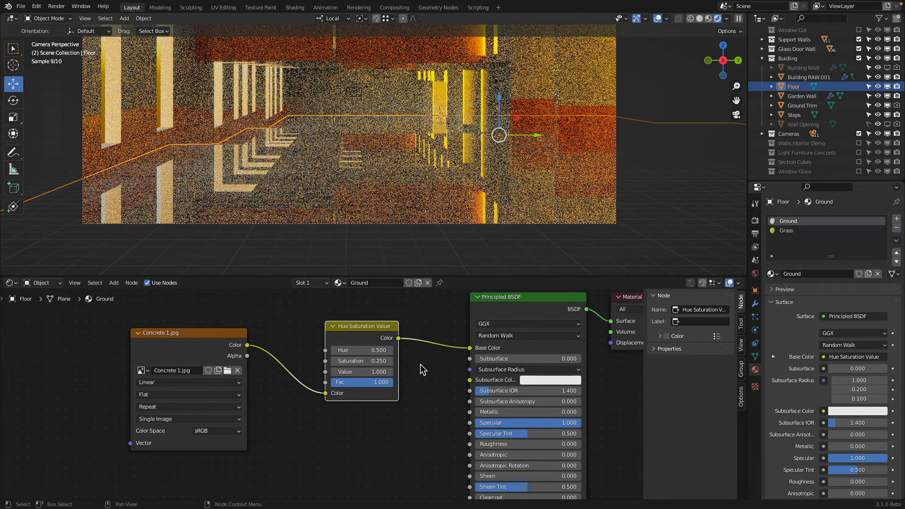
{"action": "double_click", "coordinate": [365, 361]}
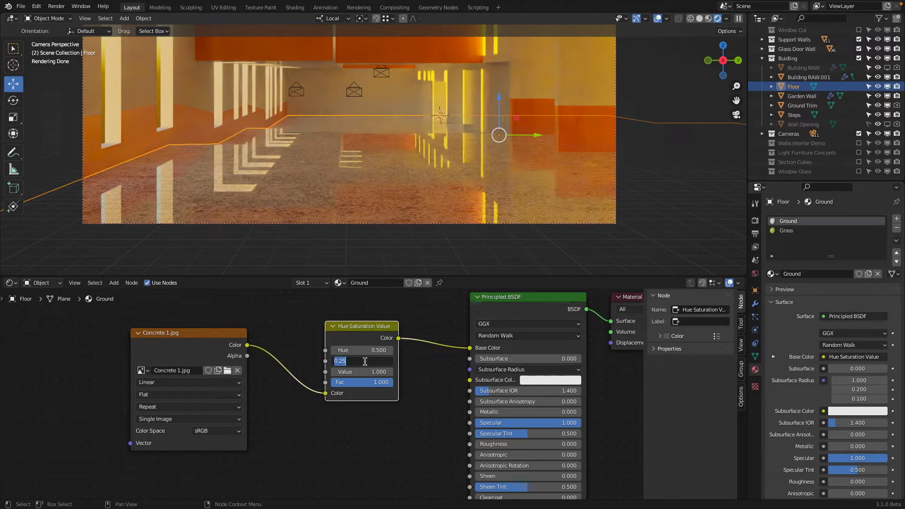
{"action": "type", "text": "0.1"}
{"action": "key", "text": "Return"}
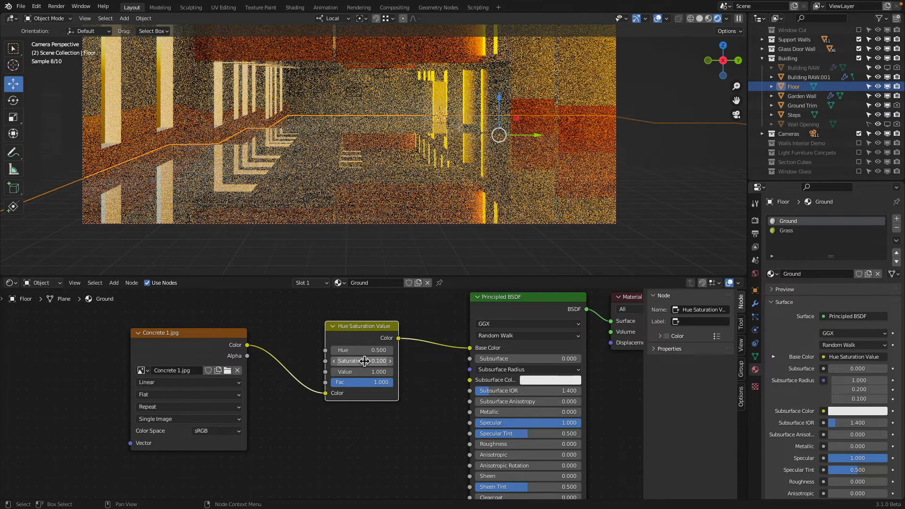
{"action": "left_click", "coordinate": [365, 361]}
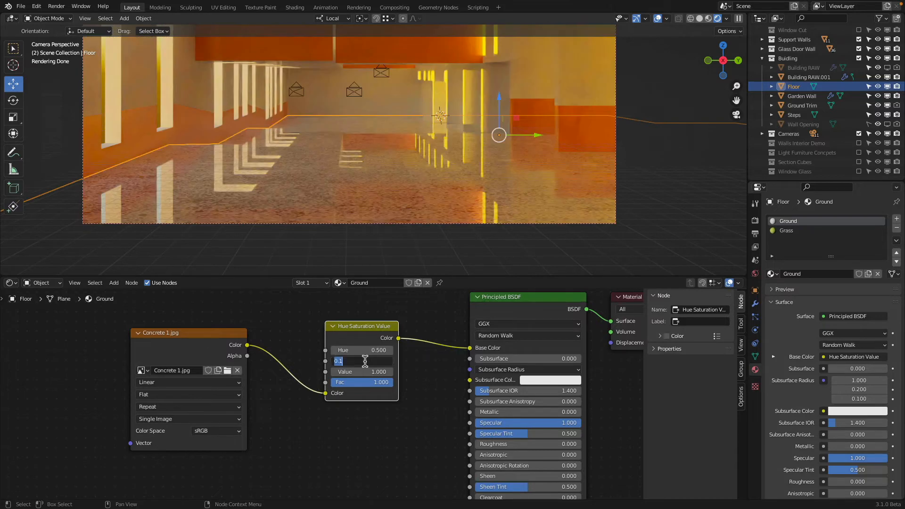
{"action": "type", "text": "0"}
{"action": "key", "text": "Return"}
{"action": "left_click", "coordinate": [365, 361]}
{"action": "type", "text": "1"}
{"action": "key", "text": "Return"}
Step: Set the Value of the Hue Saturation Value node to 0.1
{"action": "left_click", "coordinate": [363, 372]}
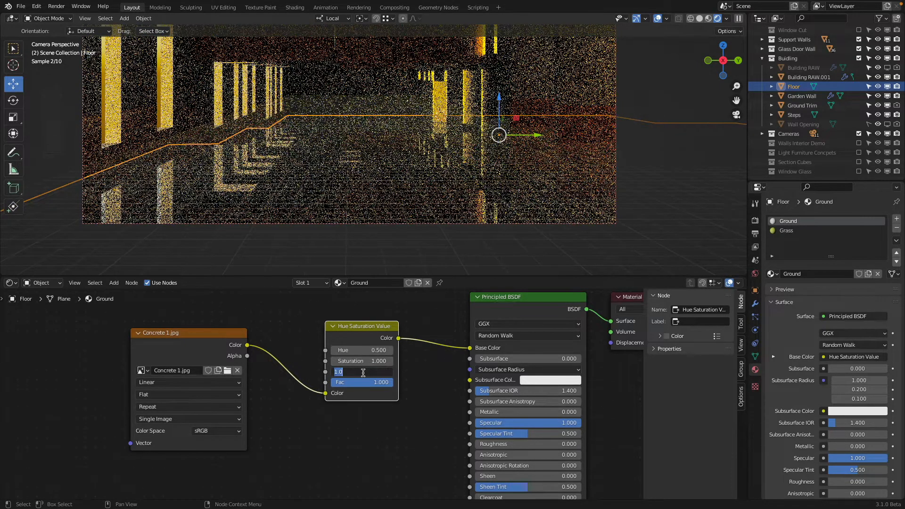
{"action": "type", "text": "0.1"}
{"action": "key", "text": "Return"}
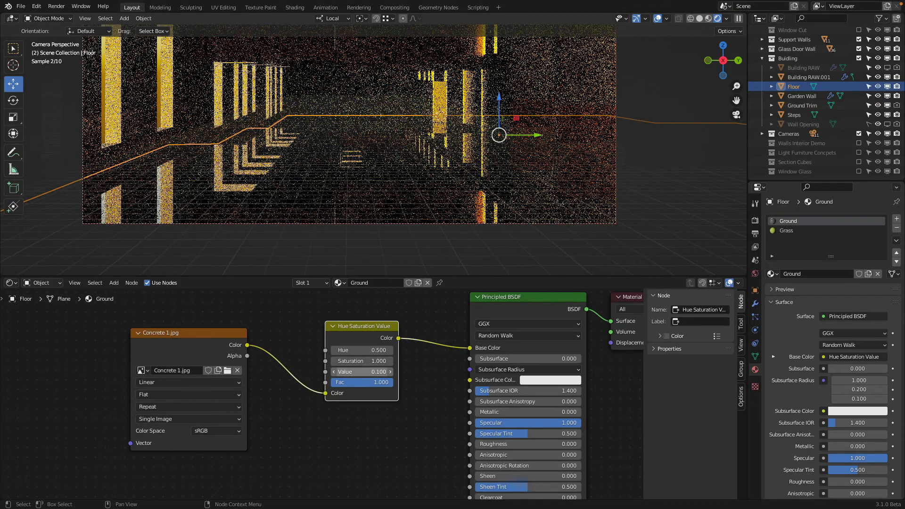
Step: Try Values of 2 and 4 on the Hue Saturation Value node and set its Saturation to 0
{"action": "left_click", "coordinate": [363, 372]}
{"action": "type", "text": "2"}
{"action": "key", "text": "Return"}
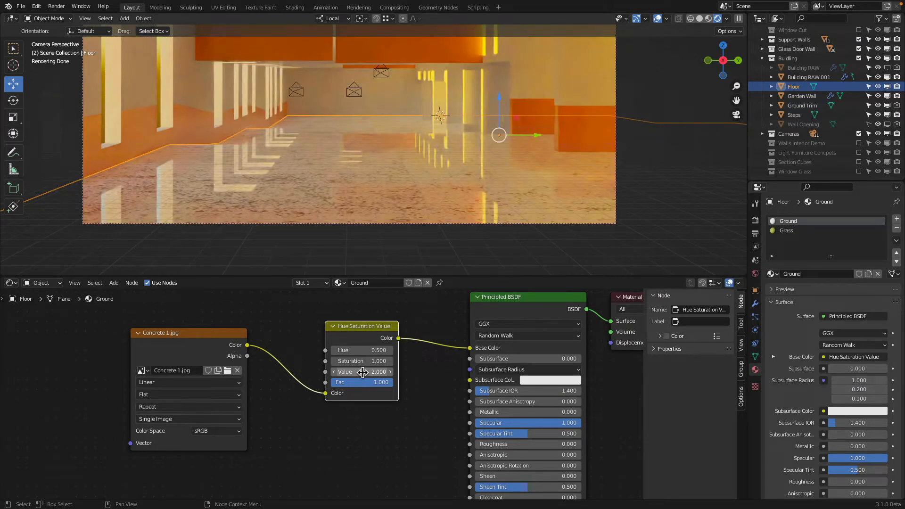
{"action": "left_click", "coordinate": [362, 372]}
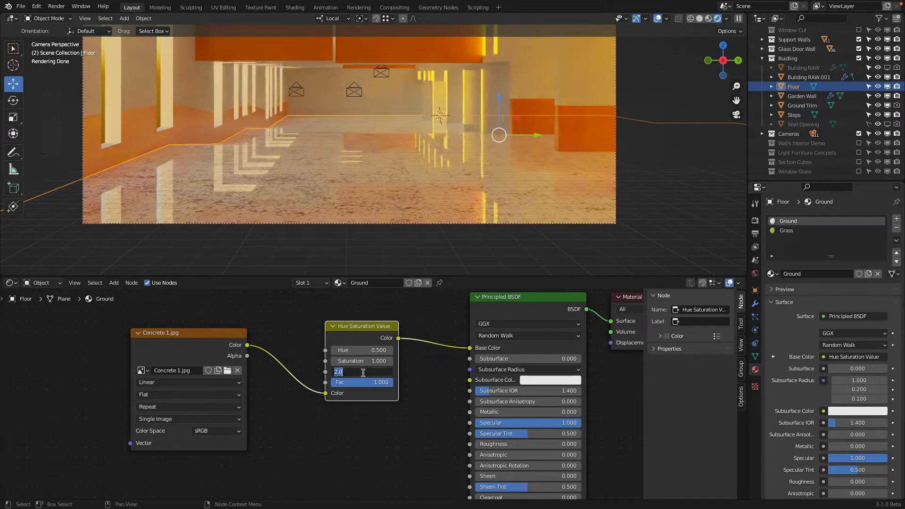
{"action": "type", "text": "4"}
{"action": "key", "text": "Return"}
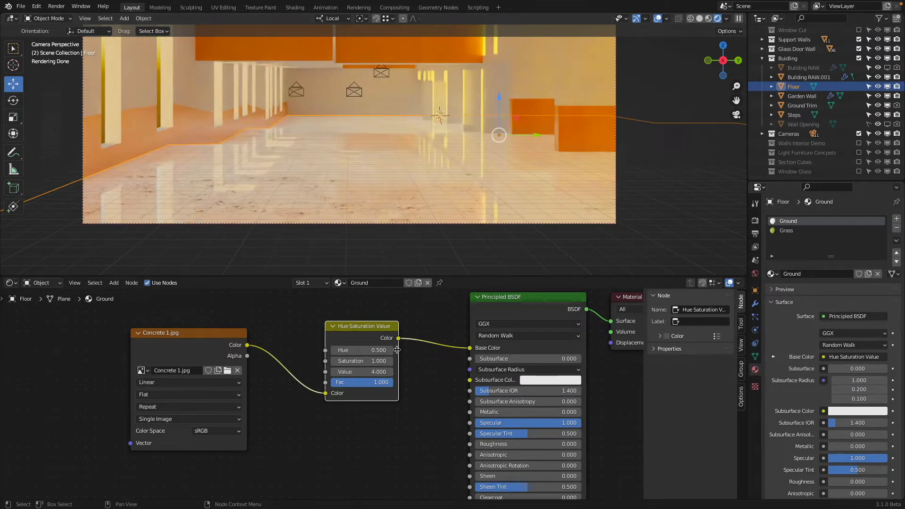
{"action": "left_click", "coordinate": [356, 362]}
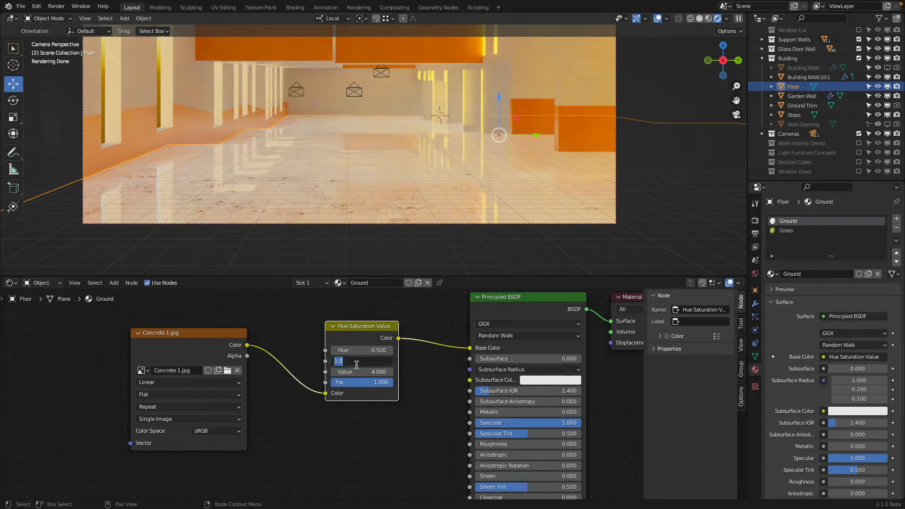
{"action": "type", "text": "0"}
{"action": "key", "text": "Return"}
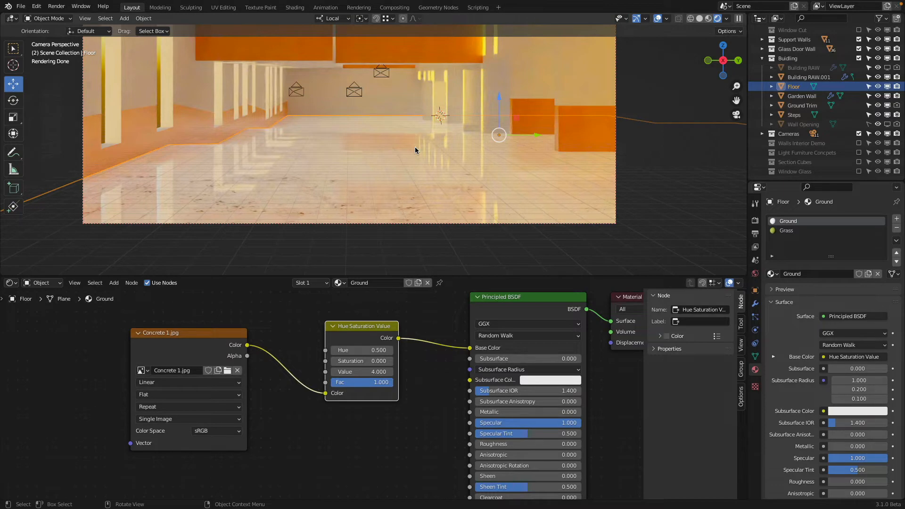
Step: Delete the Hue Saturation Value node from the Ground material
{"action": "left_click", "coordinate": [366, 371]}
{"action": "left_click", "coordinate": [277, 336]}
{"action": "key", "text": "x"}
Step: Add a MixRGB node, linking the Concrete 1 texture's Color to its Fac and its Color output to the Principled BSDF's Base Color
{"action": "key", "text": "shift+a"}
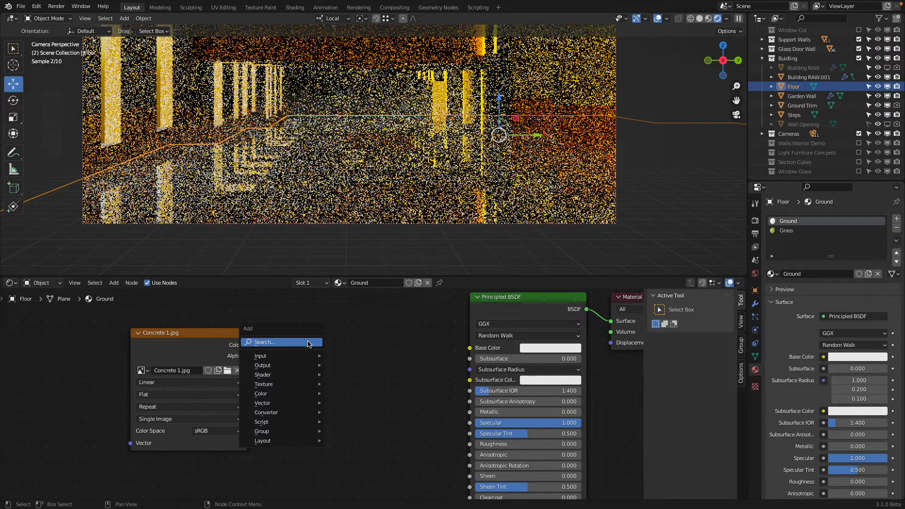
{"action": "mouse_move", "coordinate": [302, 394]}
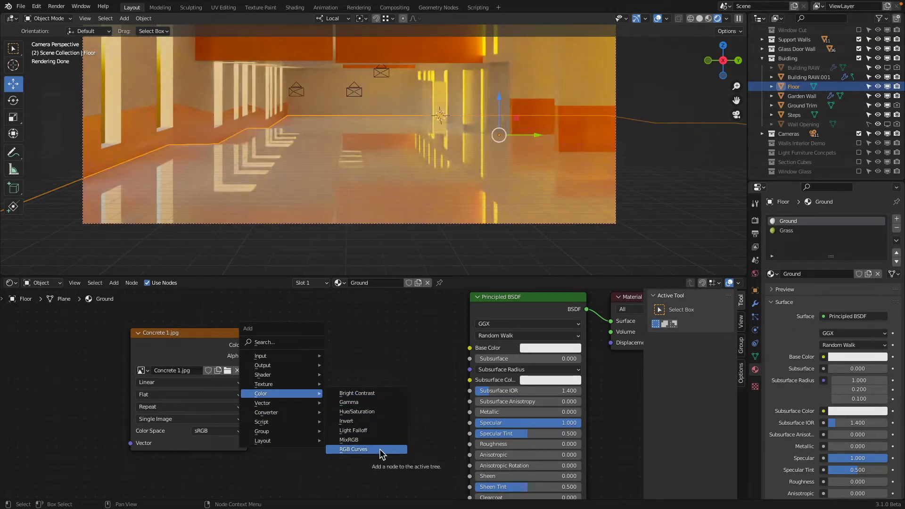
{"action": "left_click", "coordinate": [350, 439]}
{"action": "left_click", "coordinate": [338, 316]}
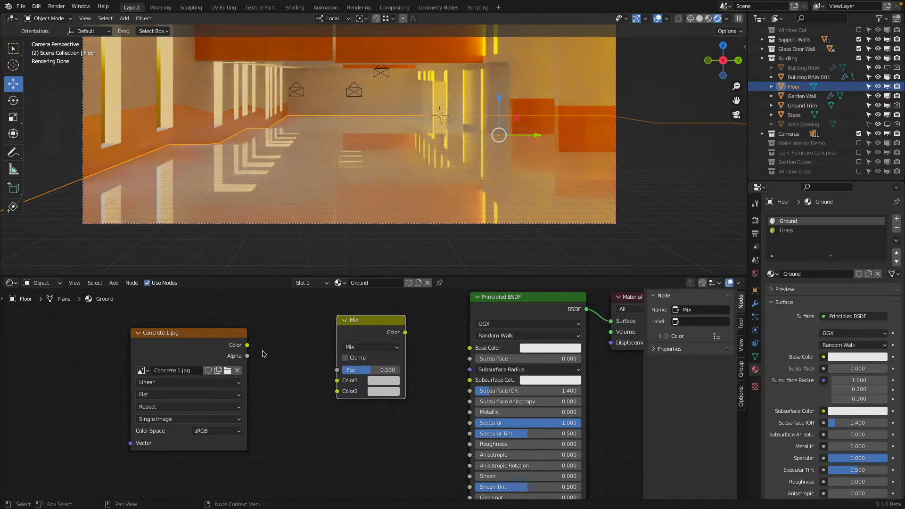
{"action": "left_click_drag", "start_coordinate": [246, 345], "coordinate": [337, 369]}
{"action": "left_click_drag", "start_coordinate": [405, 332], "coordinate": [470, 347]}
Step: Set the Mix node's Color1 to a fully saturated red and view the floor up close
{"action": "left_click", "coordinate": [384, 380]}
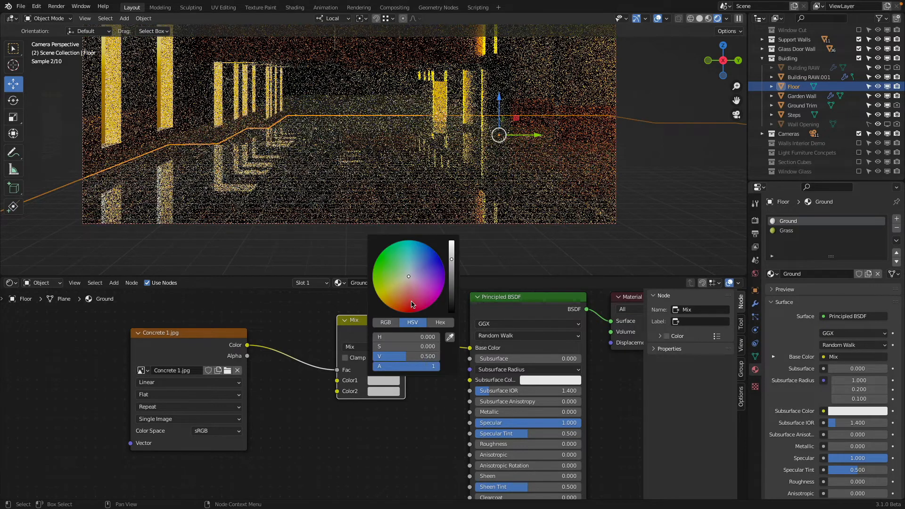
{"action": "left_click", "coordinate": [412, 304]}
{"action": "left_click", "coordinate": [384, 391]}
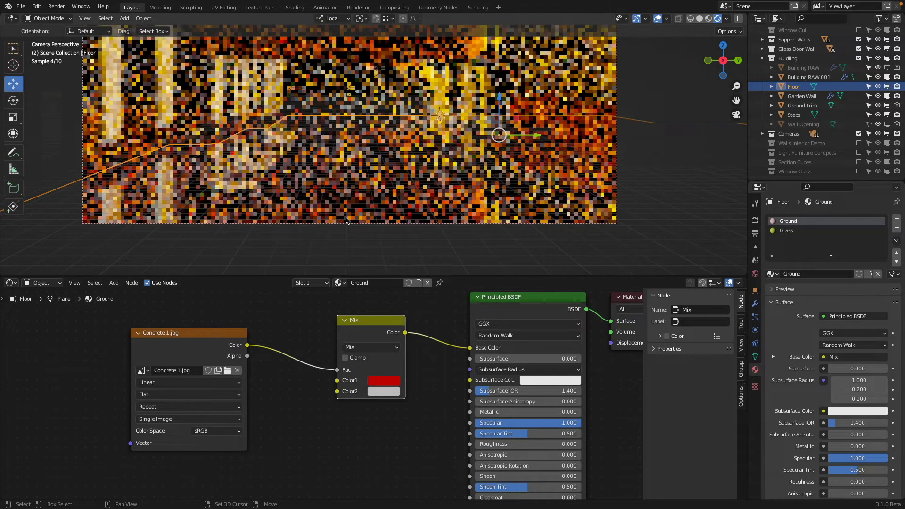
{"action": "middle_click_drag", "start_coordinate": [359, 188], "coordinate": [450, 103]}
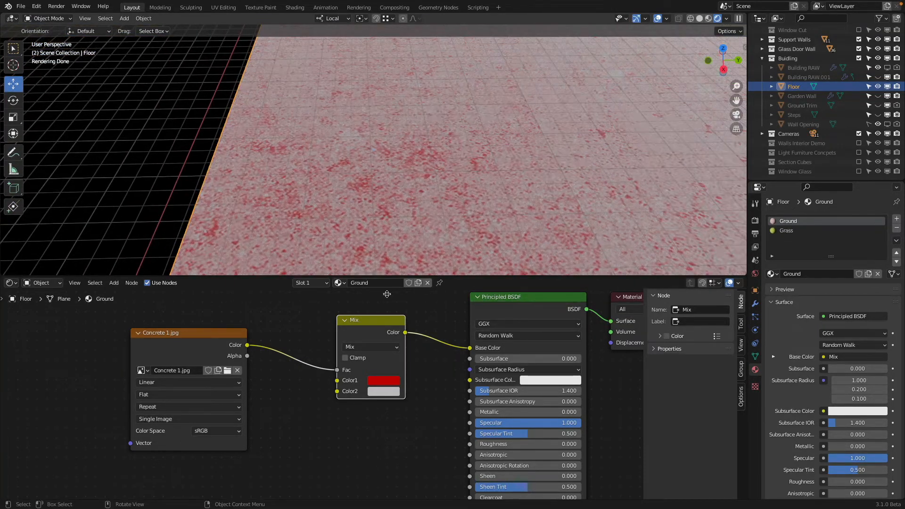
Step: Copy the red from Color1 to Color2 on the Mix node and set Color1 to a light grey
{"action": "left_click_drag", "start_coordinate": [383, 395], "coordinate": [383, 392]}
{"action": "left_click", "coordinate": [387, 381]}
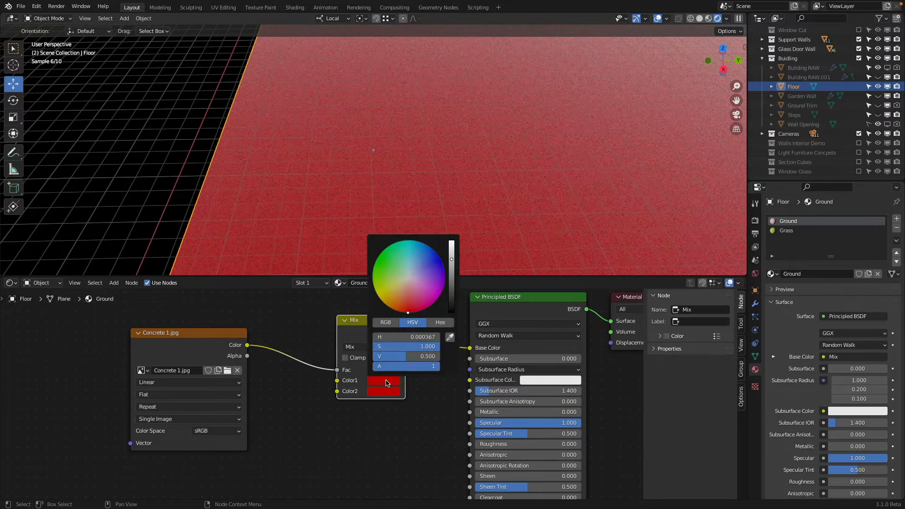
{"action": "left_click", "coordinate": [409, 276]}
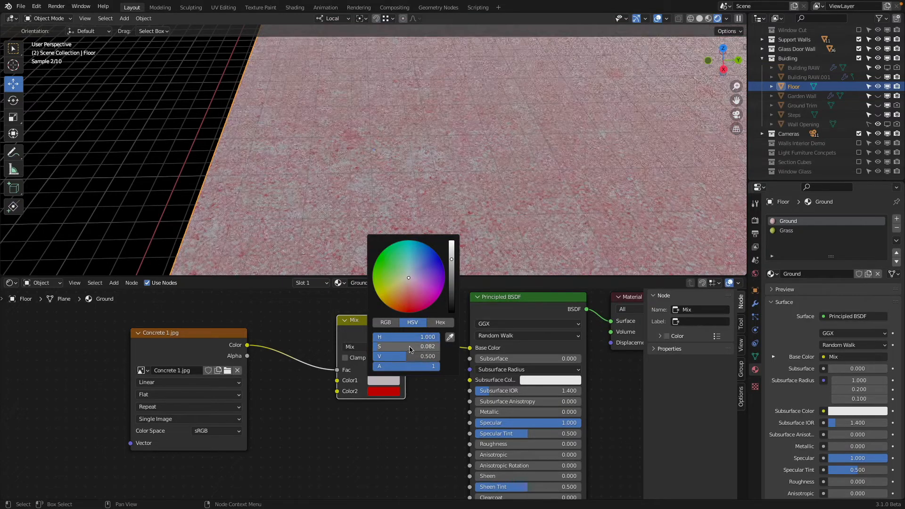
{"action": "scroll", "coordinate": [429, 172], "scroll_direction": "down", "scroll_amount": 5}
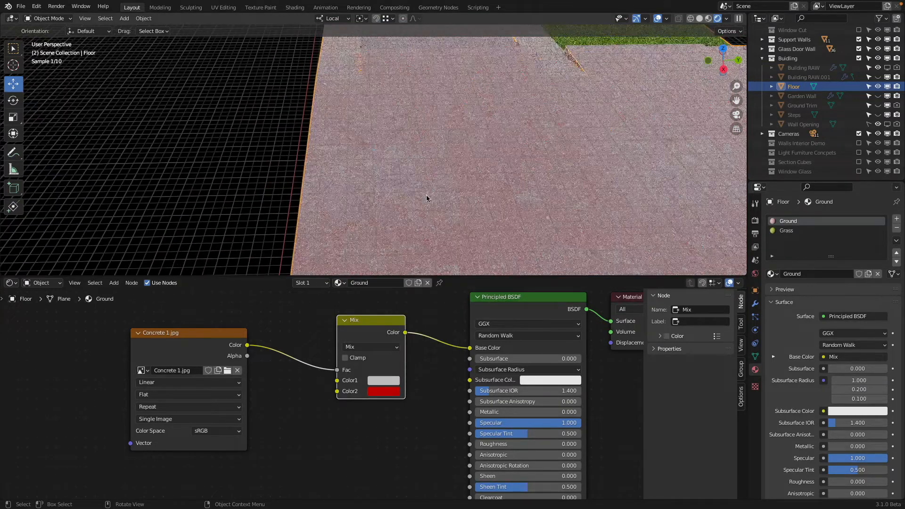
Step: Set the Mix node's Color2 to a grey of value about 0.18, copy it to Color1, and brighten Color2 to near white
{"action": "left_click", "coordinate": [391, 393]}
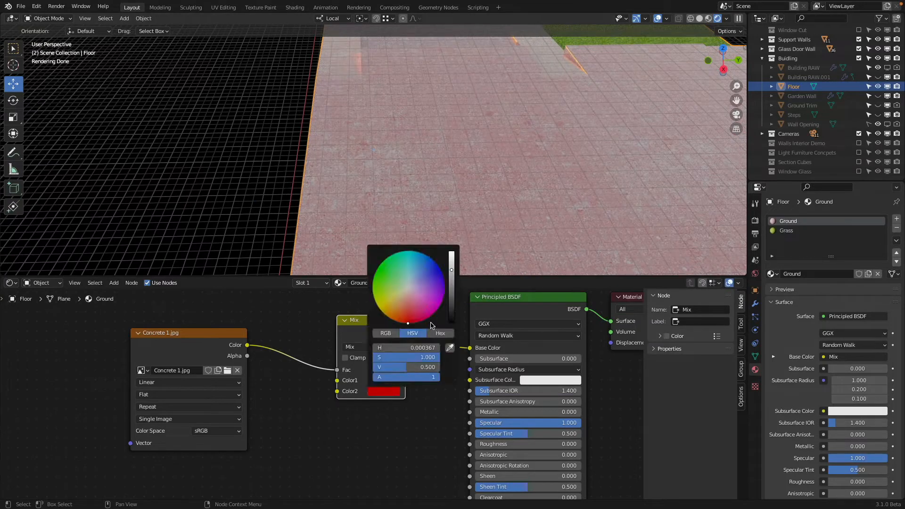
{"action": "left_click", "coordinate": [408, 287]}
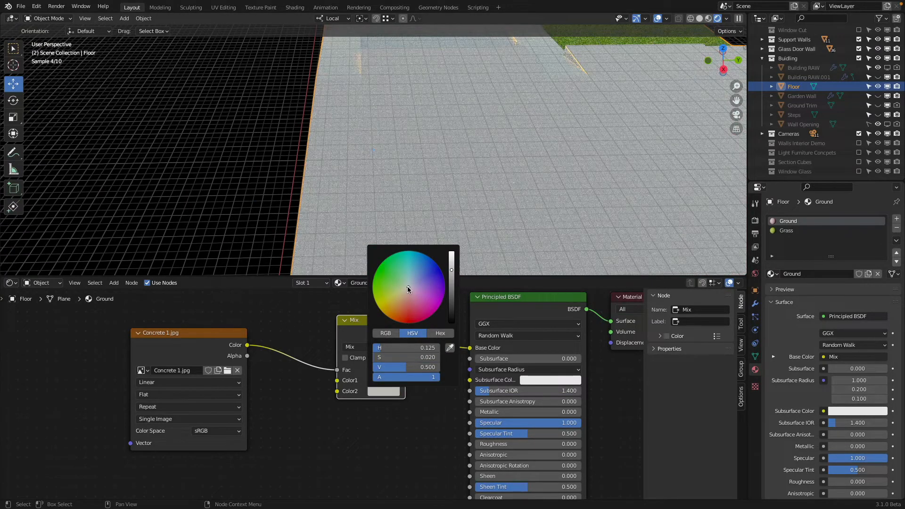
{"action": "left_click_drag", "start_coordinate": [452, 273], "coordinate": [452, 291]}
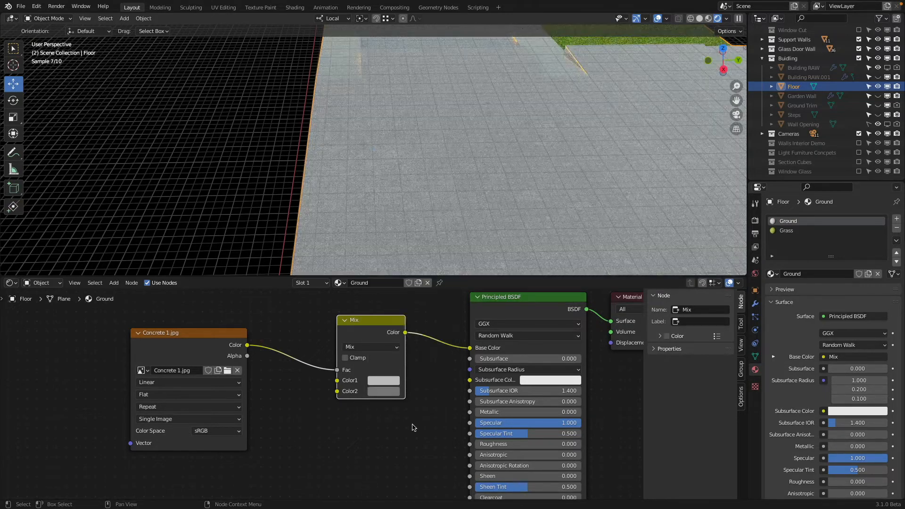
{"action": "left_click", "coordinate": [394, 391]}
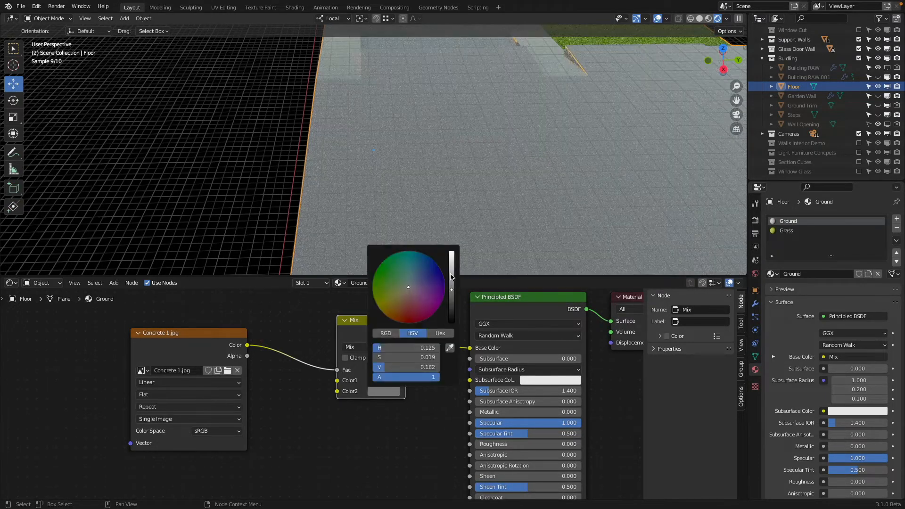
{"action": "left_click_drag", "start_coordinate": [452, 278], "coordinate": [451, 253]}
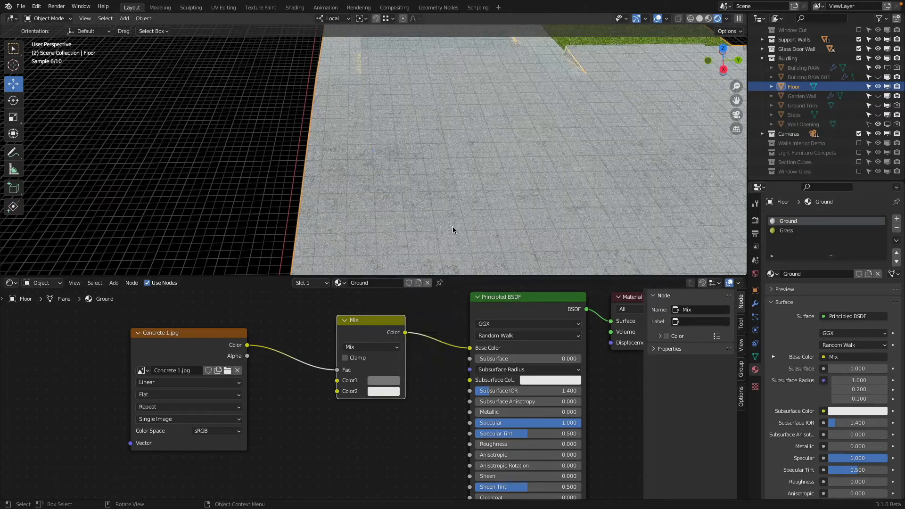
Step: Brighten the Mix node's Color1 to a medium grey and check the floor from the camera and from above
{"action": "scroll", "coordinate": [450, 226], "scroll_direction": "up", "scroll_amount": 2}
{"action": "scroll", "coordinate": [449, 227], "scroll_direction": "up", "scroll_amount": 1}
{"action": "left_click", "coordinate": [391, 381]}
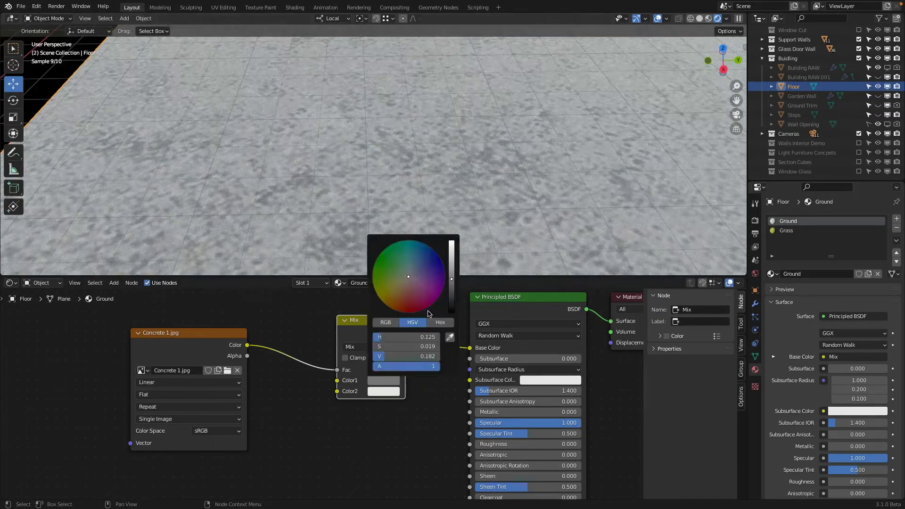
{"action": "left_click_drag", "start_coordinate": [452, 281], "coordinate": [451, 265]}
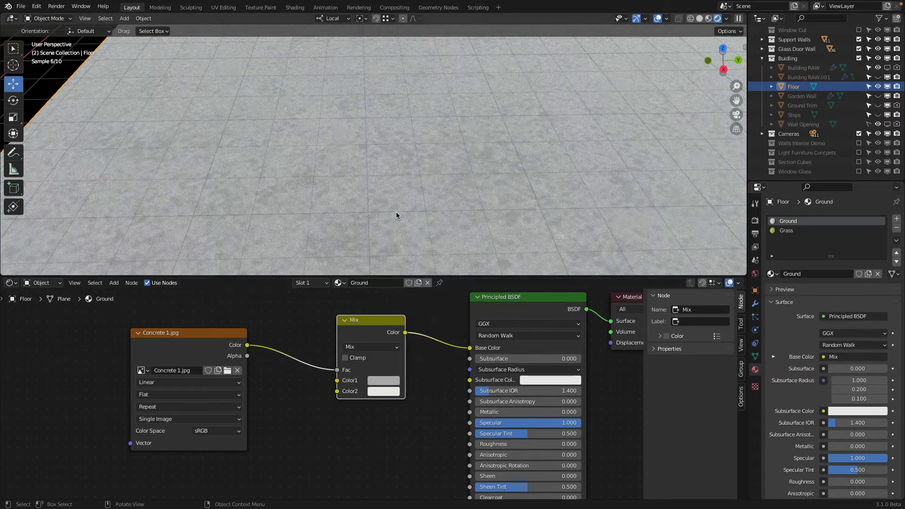
{"action": "key", "text": "KP_0"}
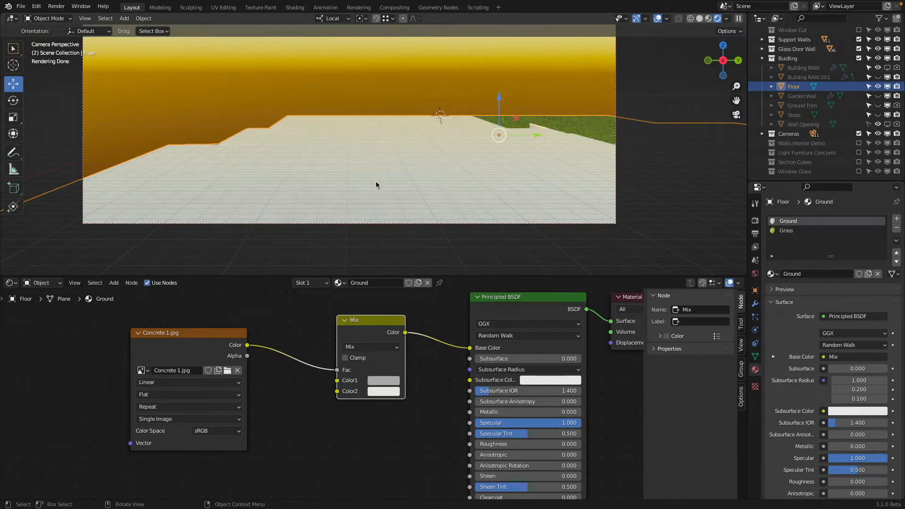
{"action": "mouse_move", "coordinate": [394, 208]}
{"action": "middle_mouse_down"}
{"action": "mouse_move", "coordinate": [408, 228]}
{"action": "mouse_move", "coordinate": [374, 210]}
{"action": "mouse_move", "coordinate": [390, 224]}
{"action": "middle_mouse_up"}
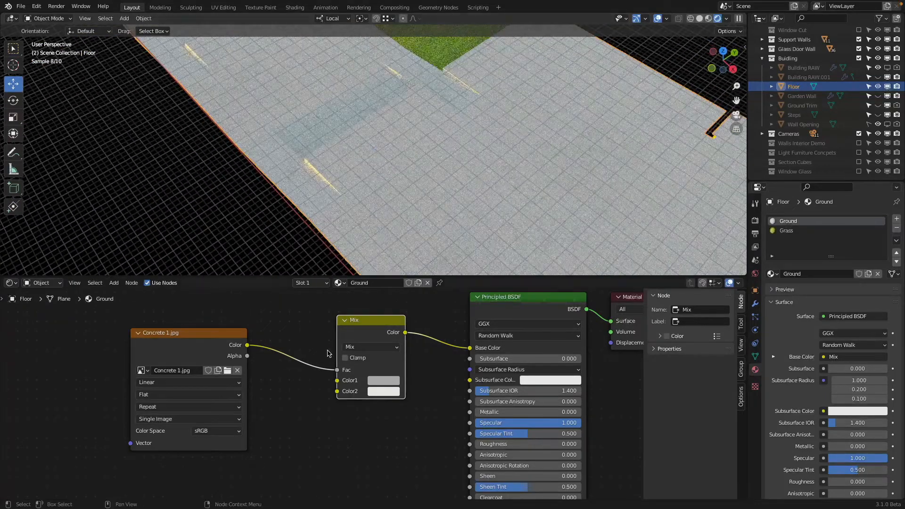
Step: Add an RGB Curves node below the Mix node and link it between the Concrete 1 texture's Color and the Principled BSDF's Base Color
{"action": "key", "text": "shift+a"}
{"action": "mouse_move", "coordinate": [305, 345]}
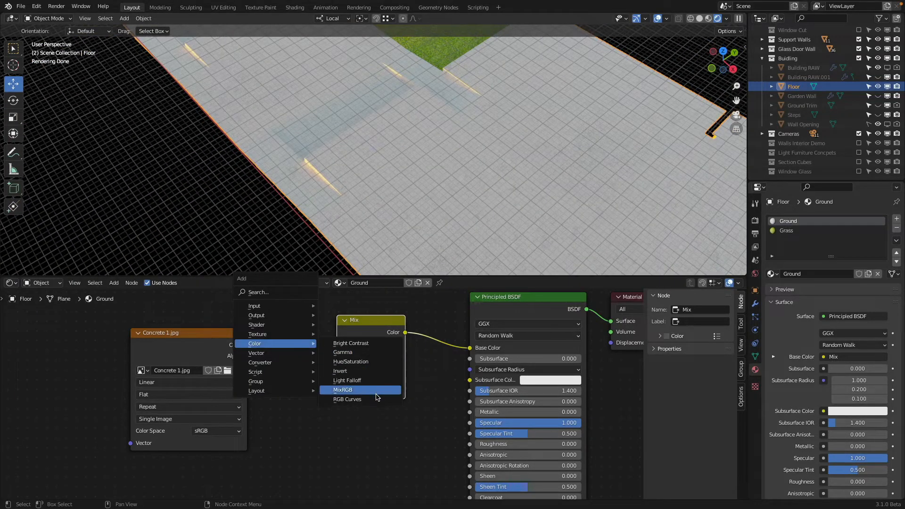
{"action": "left_click", "coordinate": [376, 404]}
{"action": "left_click", "coordinate": [270, 403]}
{"action": "scroll", "coordinate": [271, 403], "scroll_direction": "down", "scroll_amount": 3}
{"action": "middle_click_drag", "start_coordinate": [262, 376], "coordinate": [267, 329]}
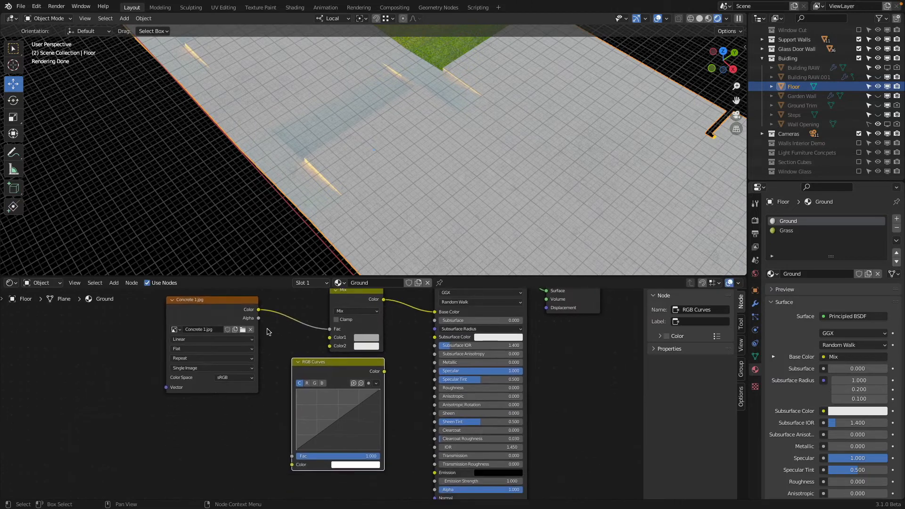
{"action": "left_click_drag", "start_coordinate": [258, 311], "coordinate": [292, 465]}
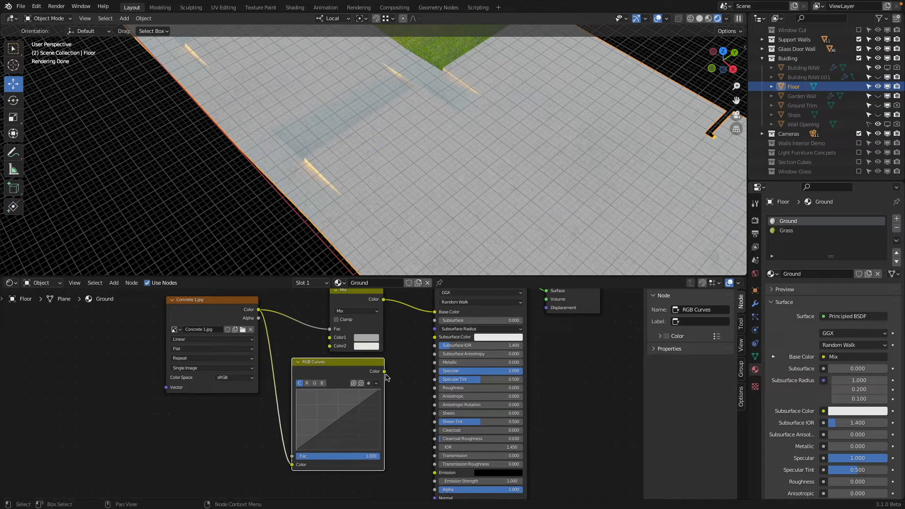
{"action": "left_click_drag", "start_coordinate": [384, 372], "coordinate": [434, 312]}
Step: Move the Mix node up and shift the RGB Curves node so the two are clearly separated
{"action": "middle_click_drag", "start_coordinate": [392, 340], "coordinate": [399, 365]}
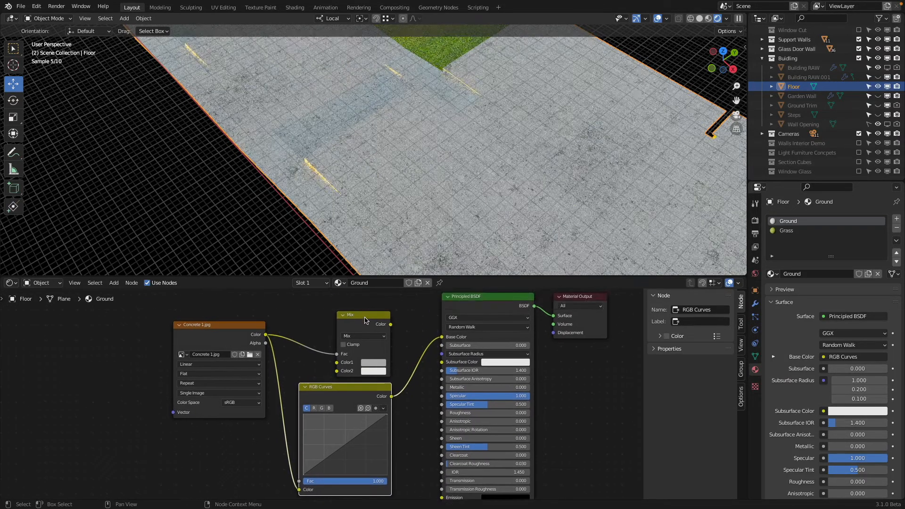
{"action": "left_click_drag", "start_coordinate": [367, 319], "coordinate": [363, 297]}
{"action": "left_click_drag", "start_coordinate": [348, 395], "coordinate": [357, 376]}
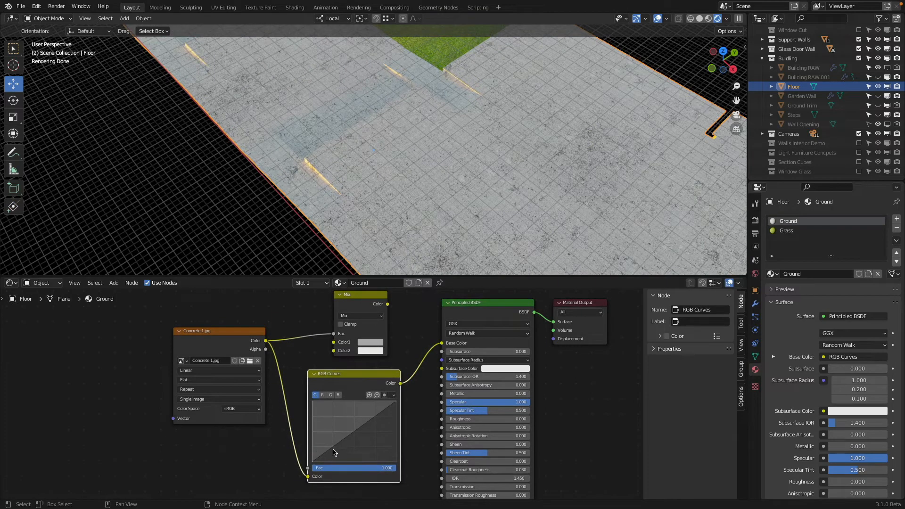
Step: Add a low point and a high point at about 0.78, 0.84 to the RGB Curves curve, and move the low point to about 0.16, 0.31
{"action": "left_click", "coordinate": [333, 452]}
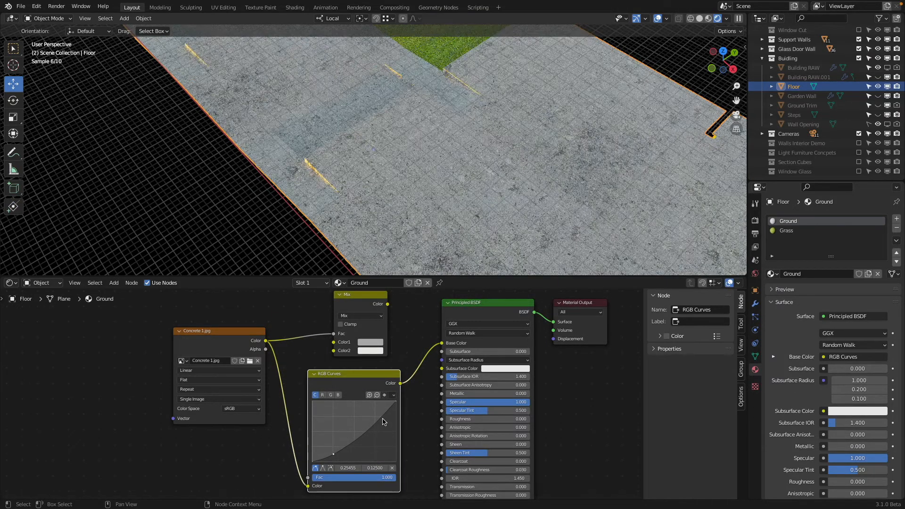
{"action": "left_click_drag", "start_coordinate": [378, 411], "coordinate": [377, 410]}
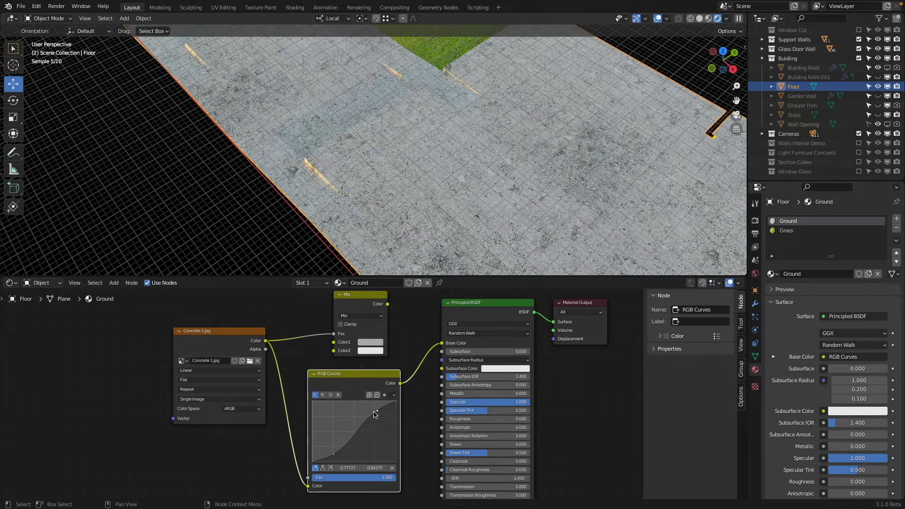
{"action": "left_click_drag", "start_coordinate": [334, 454], "coordinate": [326, 445]}
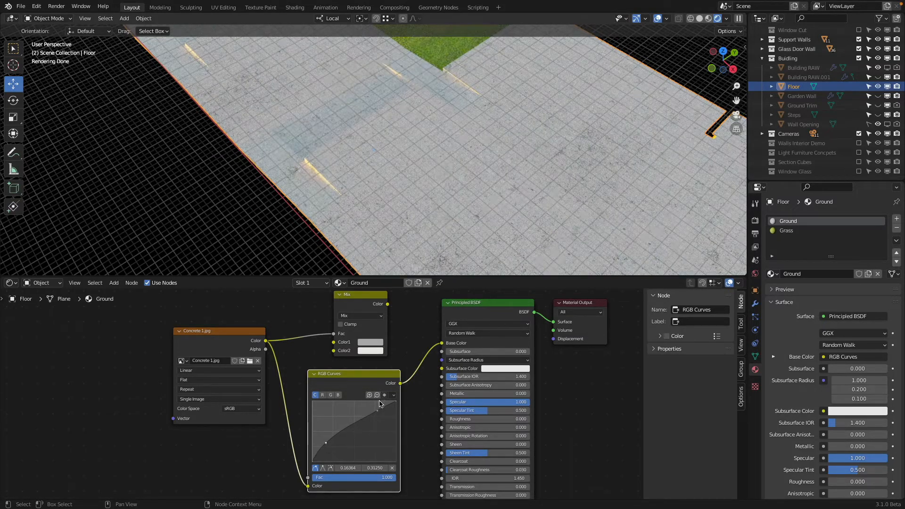
Step: Delete the RGB Curves node and undo the deletion, twice
{"action": "key", "text": "x"}
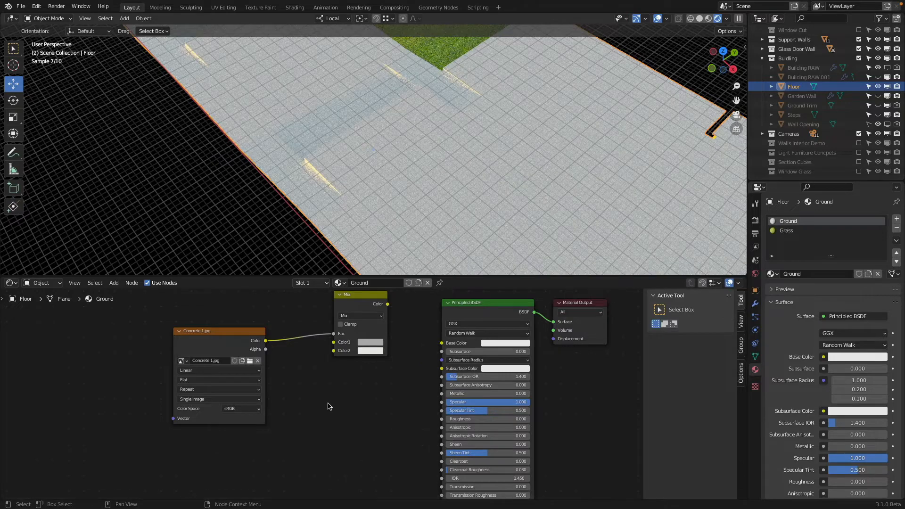
{"action": "key", "text": "ctrl+z"}
{"action": "key", "text": "x"}
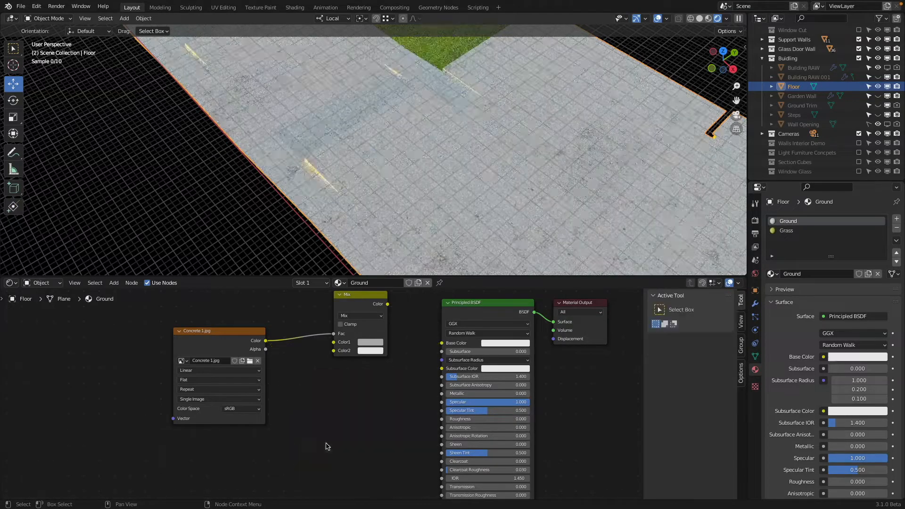
{"action": "key", "text": "ctrl+z"}
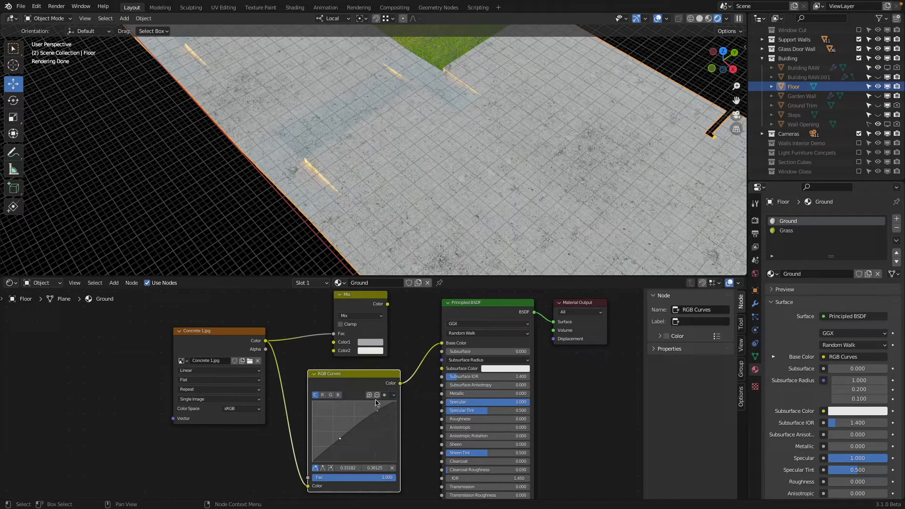
Step: Shift the RGB Curves low point to about 0.30, 0.44, try pasting a node, and delete the RGB Curves node
{"action": "left_click_drag", "start_coordinate": [338, 441], "coordinate": [338, 435]}
{"action": "right_click", "coordinate": [339, 434]}
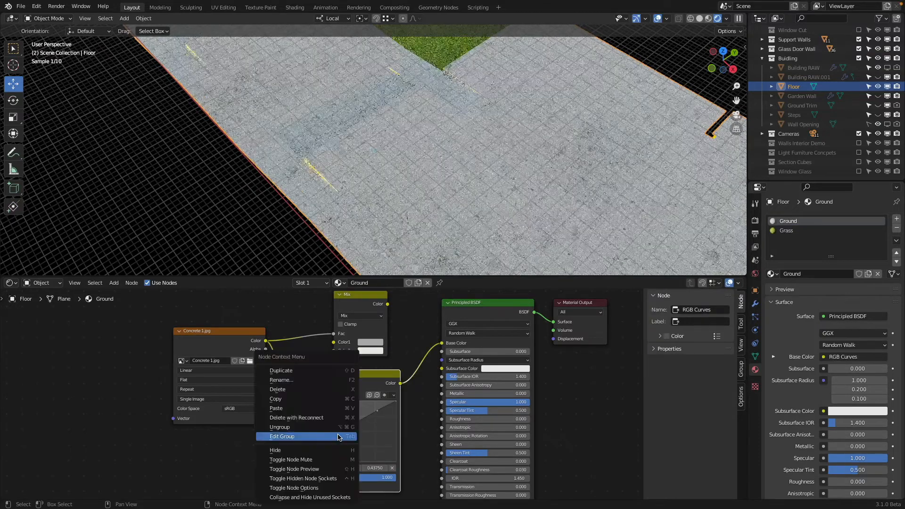
{"action": "right_click", "coordinate": [339, 437]}
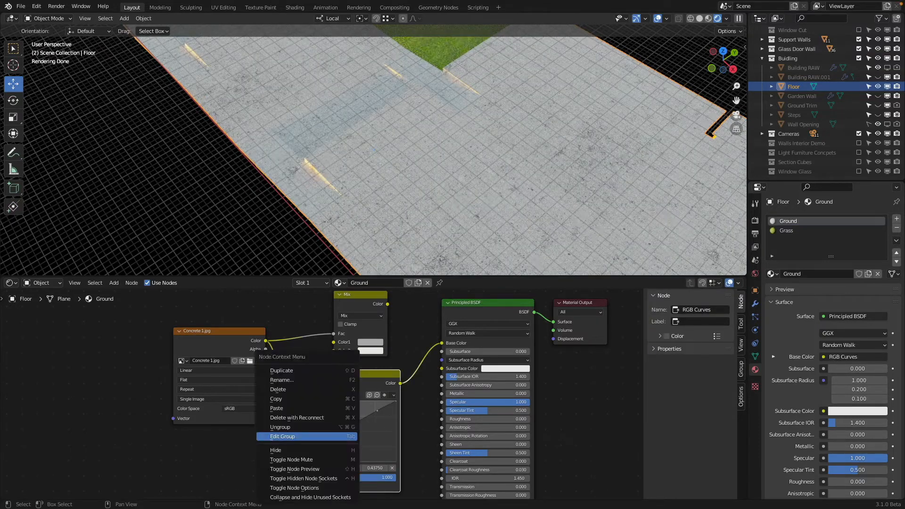
{"action": "left_click", "coordinate": [320, 409]}
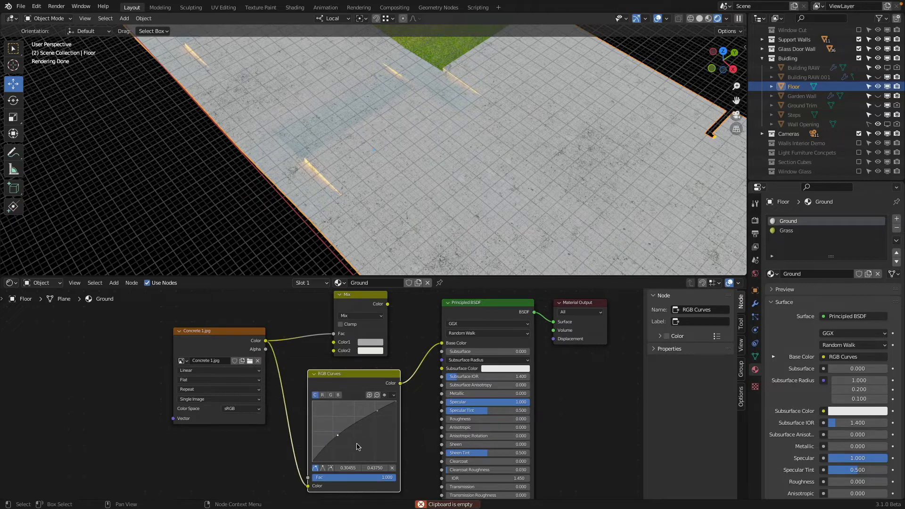
{"action": "key", "text": "x"}
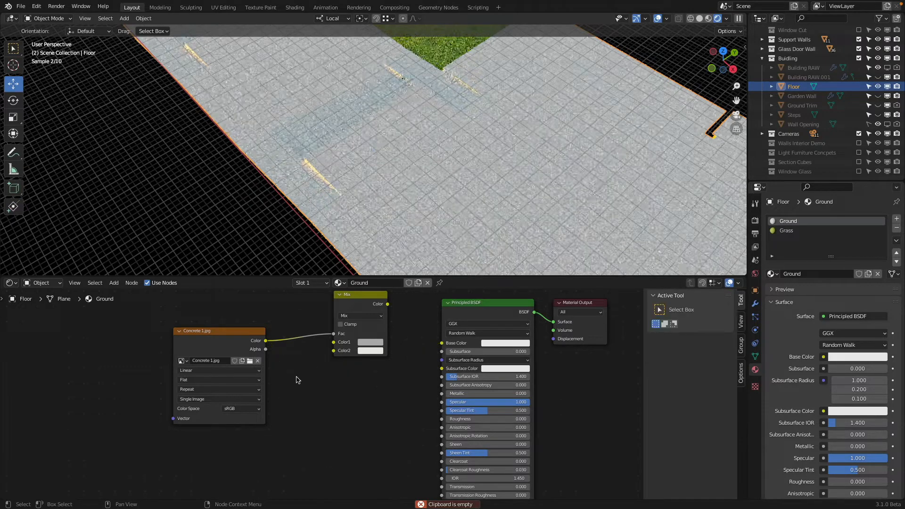
Step: Add a fresh RGB Curves node below the Mix node and raise the curve's start point to 0.00, 0.275
{"action": "key", "text": "shift+a"}
{"action": "mouse_move", "coordinate": [330, 399]}
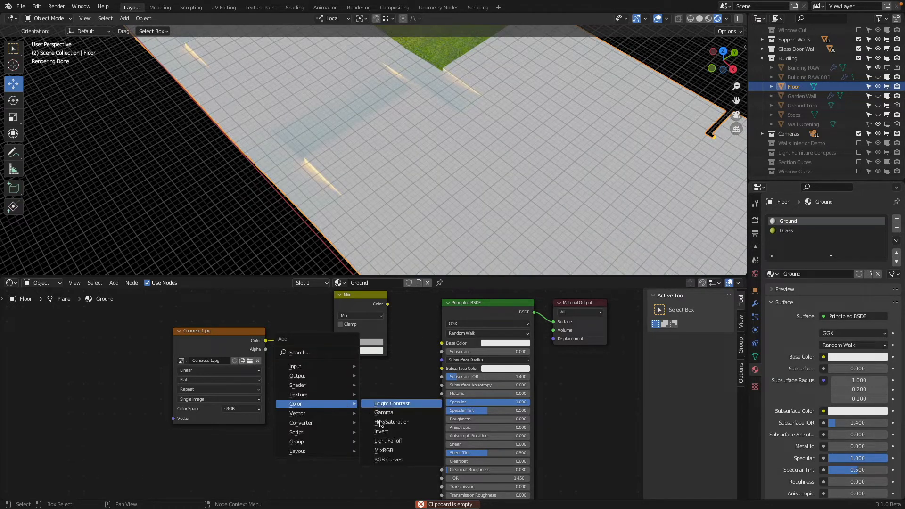
{"action": "left_click", "coordinate": [383, 462]}
{"action": "left_click", "coordinate": [298, 373]}
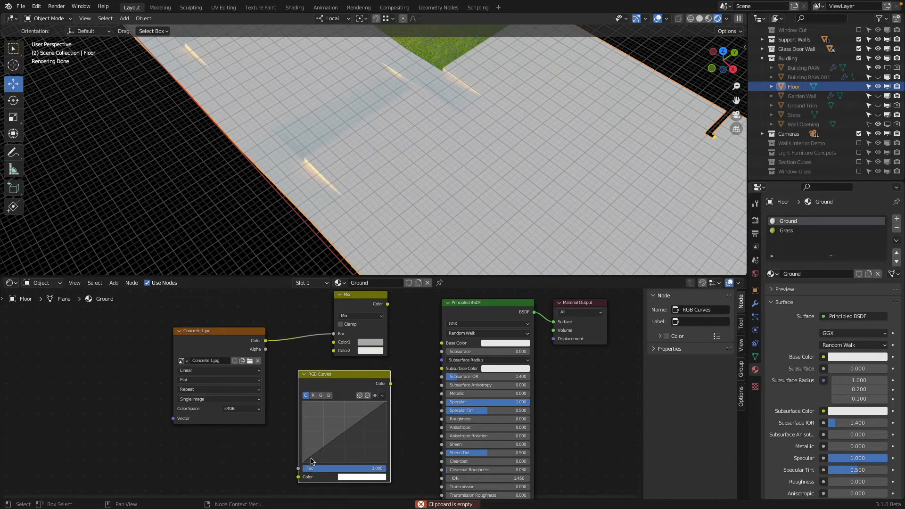
{"action": "left_click_drag", "start_coordinate": [303, 461], "coordinate": [303, 454]}
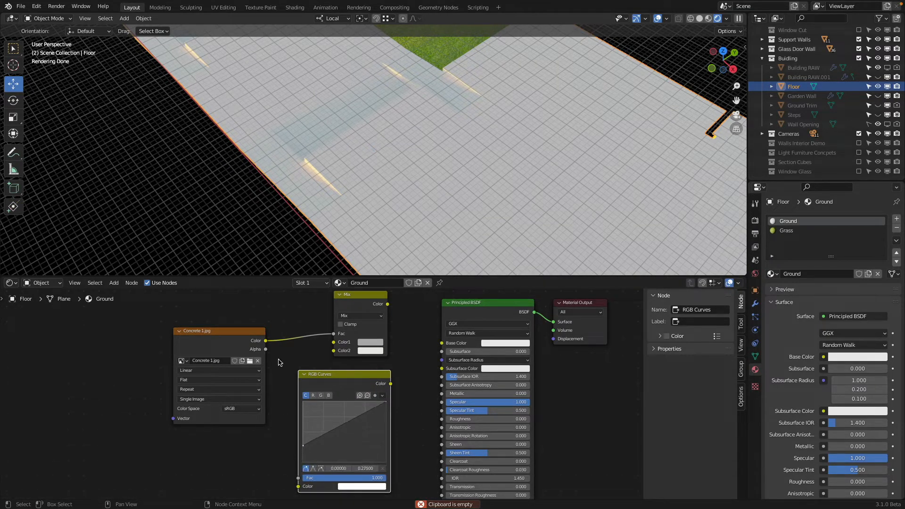
Step: Link the RGB Curves node between the Concrete 1 texture's Color and the Principled BSDF's Base Color
{"action": "left_click_drag", "start_coordinate": [265, 341], "coordinate": [293, 381]}
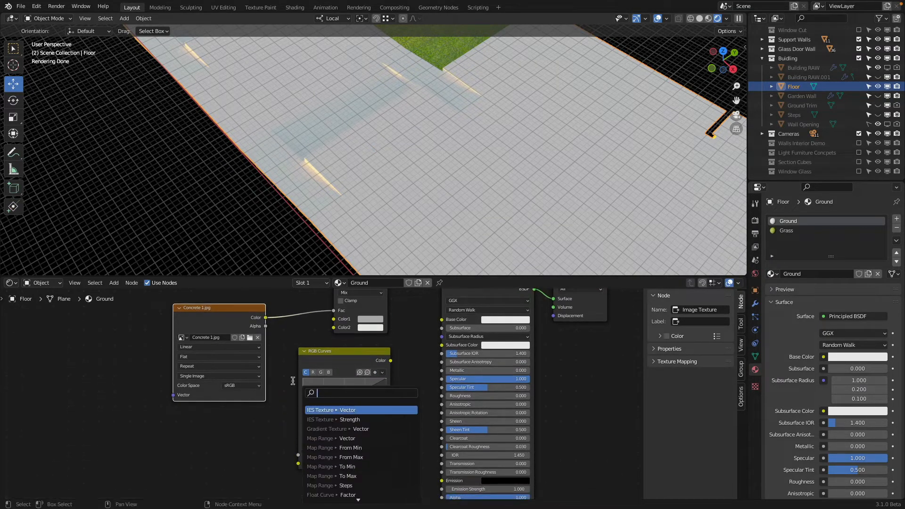
{"action": "left_click_drag", "start_coordinate": [266, 319], "coordinate": [300, 463]}
{"action": "middle_click_drag", "start_coordinate": [407, 410], "coordinate": [393, 446]}
{"action": "left_click_drag", "start_coordinate": [376, 397], "coordinate": [427, 356]}
Step: Add a point to the RGB Curves curve, try it at about 0.68, 0.30, and settle it at about 0.46, 0.44
{"action": "left_click_drag", "start_coordinate": [296, 460], "coordinate": [308, 439]}
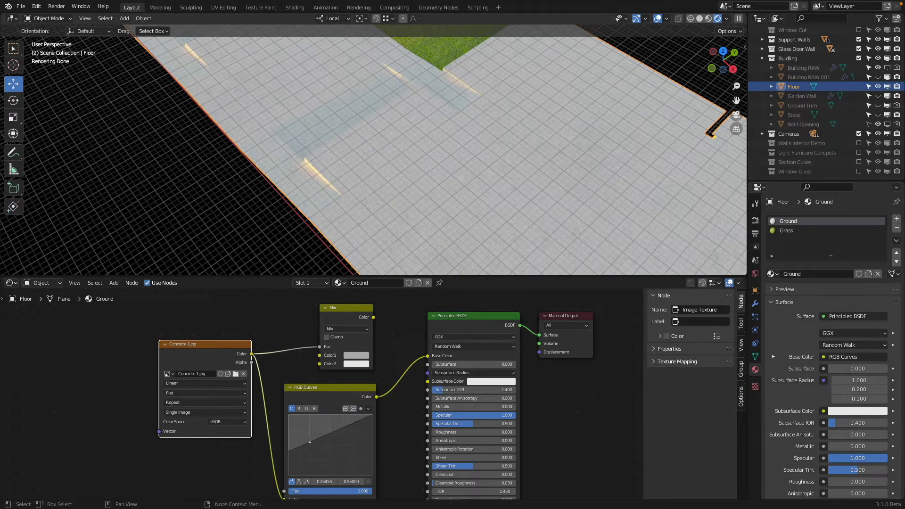
{"action": "left_click_drag", "start_coordinate": [309, 442], "coordinate": [349, 460]}
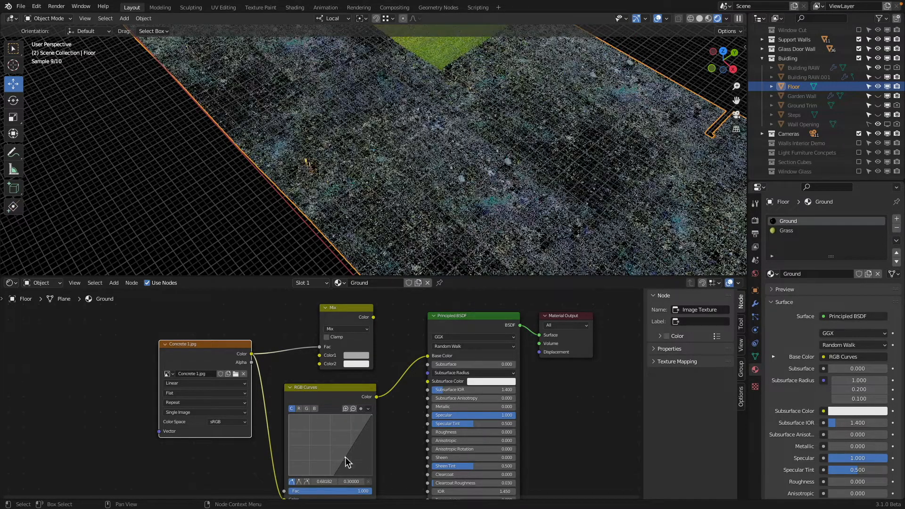
{"action": "right_click", "coordinate": [345, 457]}
{"action": "left_click", "coordinate": [343, 458]}
{"action": "left_click_drag", "start_coordinate": [349, 457], "coordinate": [336, 442]}
Step: Delete the RGB Curves node and link the Mix node, moved down between the texture and shader, to the Base Color
{"action": "left_click", "coordinate": [327, 388]}
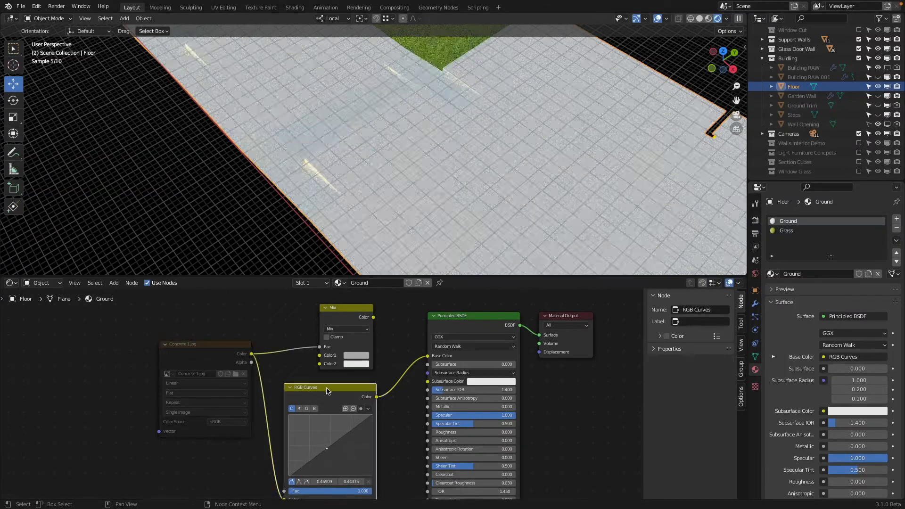
{"action": "key", "text": "x"}
{"action": "left_click_drag", "start_coordinate": [373, 321], "coordinate": [428, 355]}
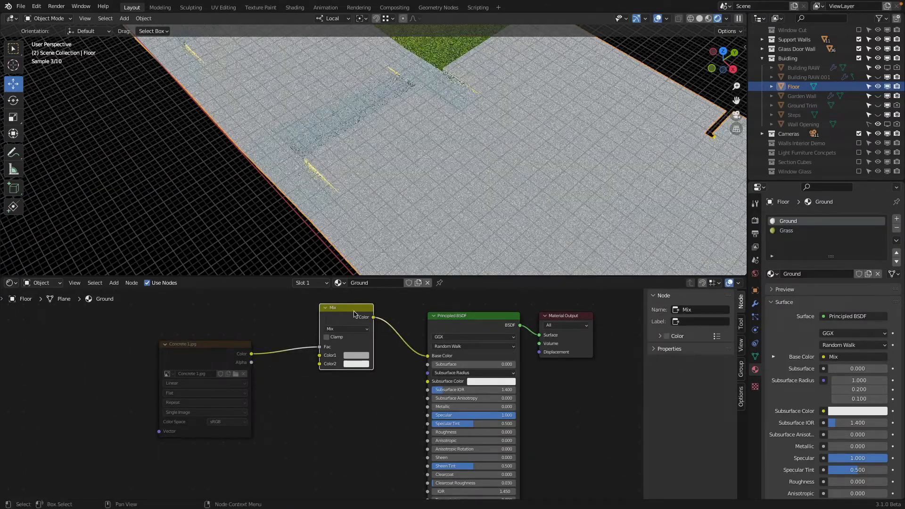
{"action": "left_click_drag", "start_coordinate": [352, 310], "coordinate": [343, 339]}
{"action": "left_click", "coordinate": [342, 386]}
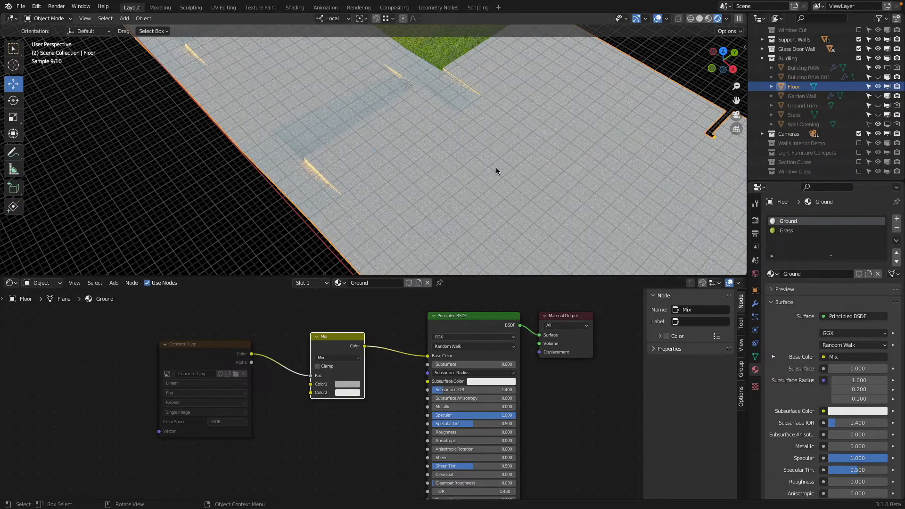
Step: Delete the muted Concrete 1 image texture node from the Ground material
{"action": "scroll", "coordinate": [492, 167], "scroll_direction": "down", "scroll_amount": 4}
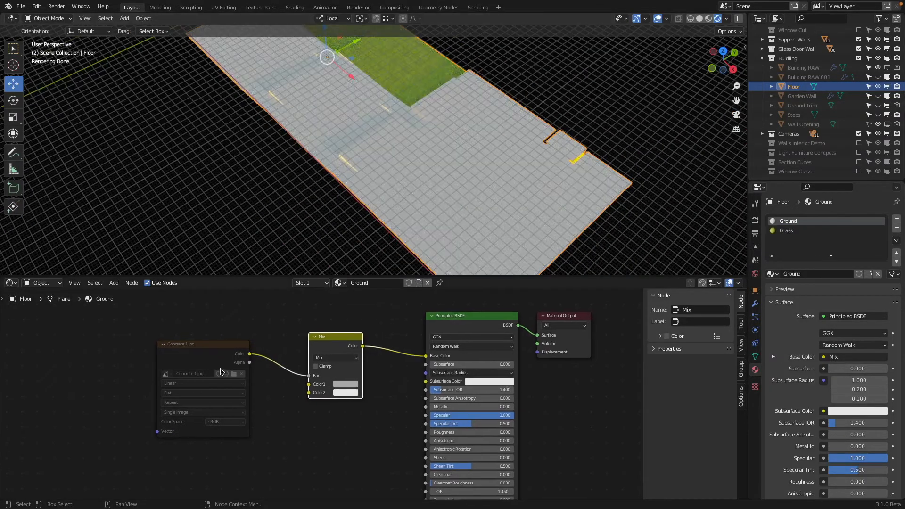
{"action": "left_click", "coordinate": [193, 347]}
{"action": "scroll", "coordinate": [278, 328], "scroll_direction": "down", "scroll_amount": 1}
{"action": "middle_click_drag", "start_coordinate": [221, 315], "coordinate": [314, 311]}
{"action": "right_click", "coordinate": [316, 354]}
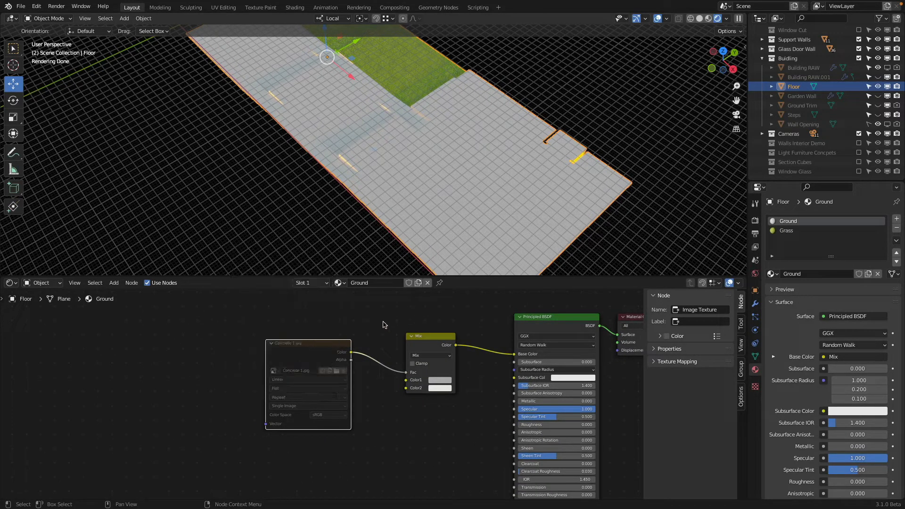
{"action": "scroll", "coordinate": [313, 354], "scroll_direction": "up", "scroll_amount": 2}
{"action": "right_click", "coordinate": [304, 345]}
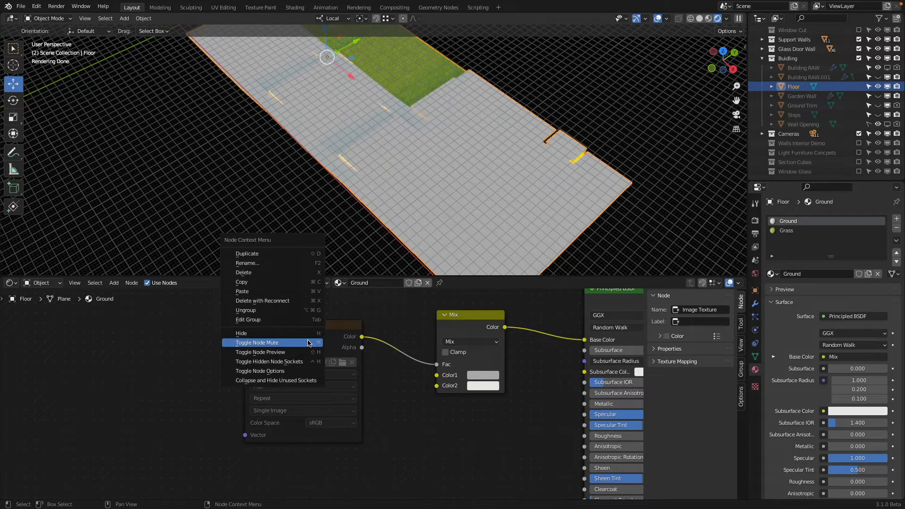
{"action": "left_click", "coordinate": [307, 333]}
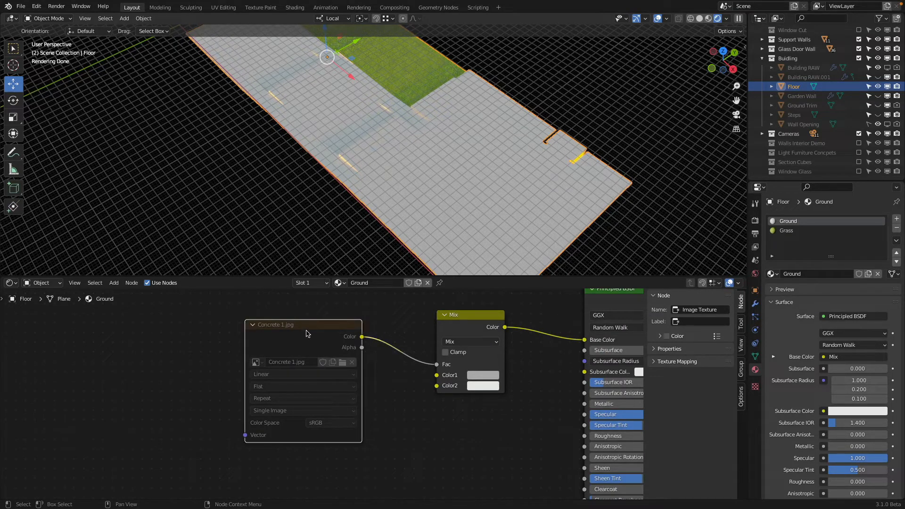
{"action": "key", "text": "x"}
Step: Add an Image Texture node beside the Mix node and link its Color to the Mix node's Fac
{"action": "key", "text": "shift+a"}
{"action": "mouse_move", "coordinate": [242, 362]}
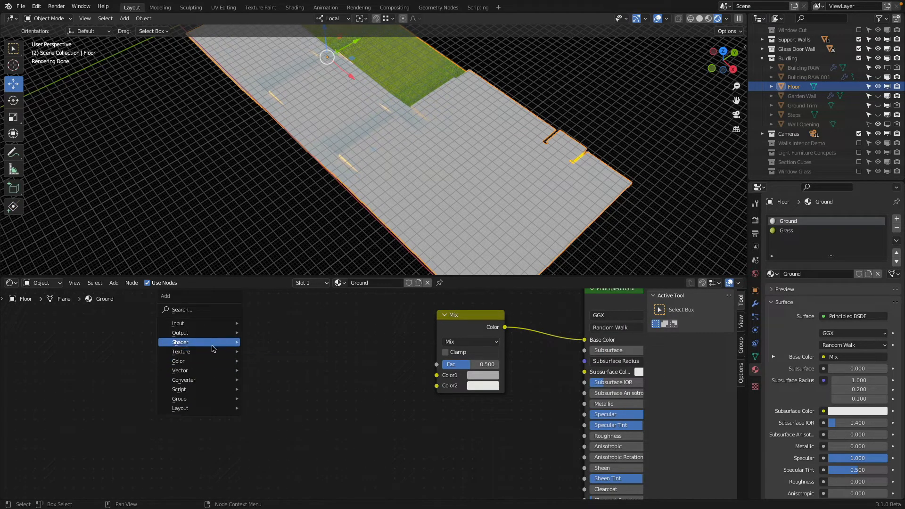
{"action": "left_click", "coordinate": [292, 399]}
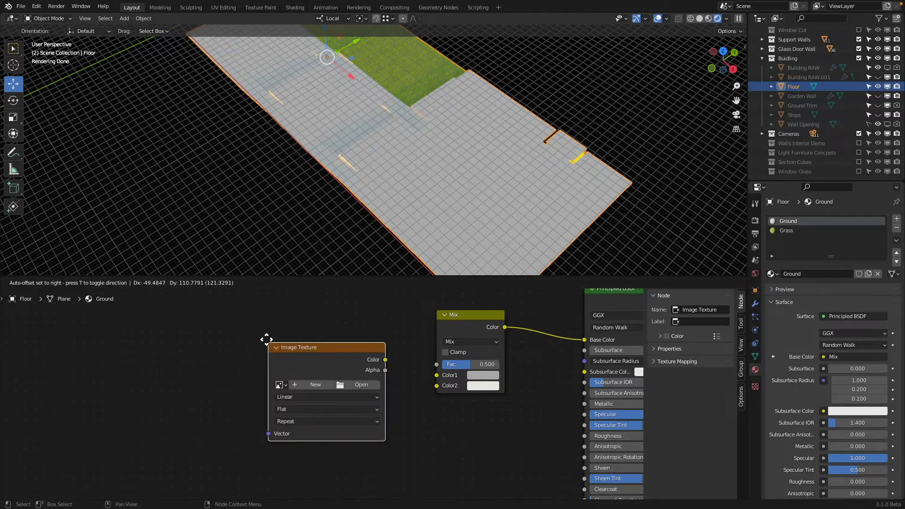
{"action": "left_click", "coordinate": [262, 330]}
{"action": "left_click_drag", "start_coordinate": [373, 346], "coordinate": [437, 365]}
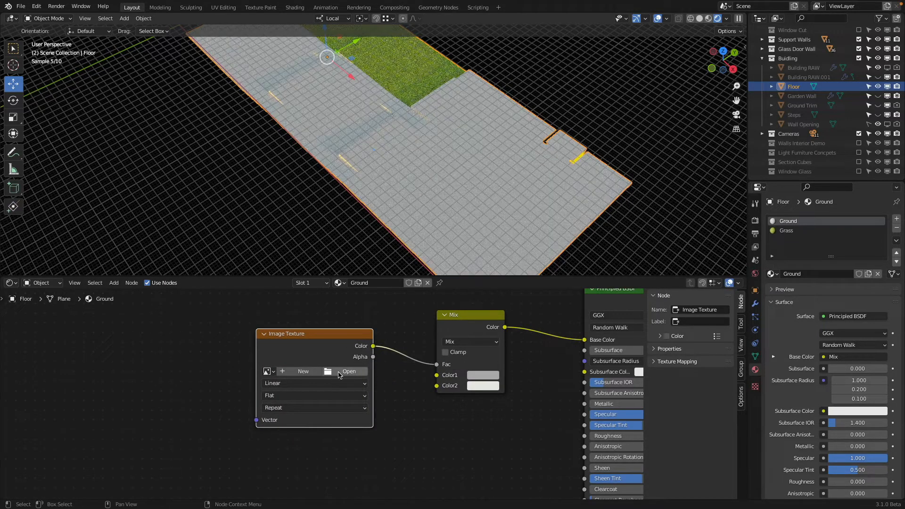
Step: Assign Concrete 1.jpg to the new image texture and link its Color directly to the Principled BSDF's Base Color
{"action": "left_click", "coordinate": [267, 371]}
{"action": "left_click", "coordinate": [306, 395]}
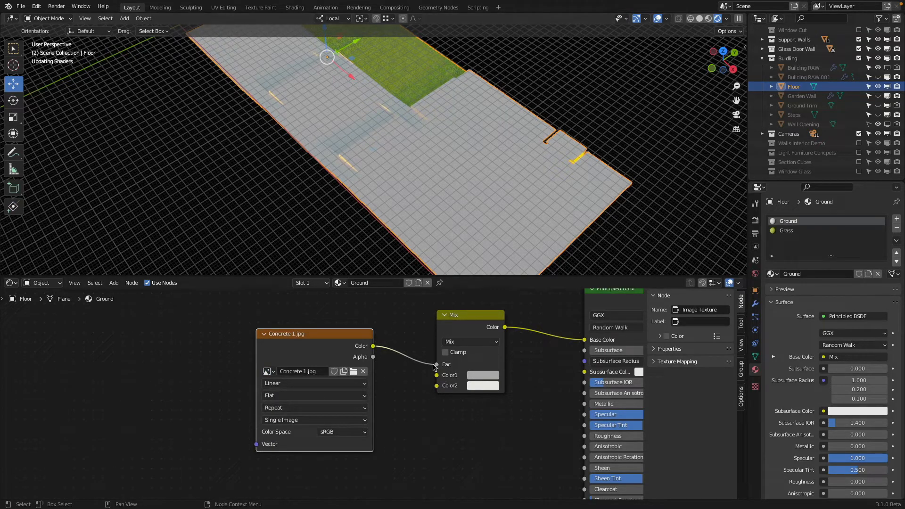
{"action": "left_click_drag", "start_coordinate": [435, 367], "coordinate": [585, 340]}
{"action": "scroll", "coordinate": [517, 224], "scroll_direction": "up", "scroll_amount": 1}
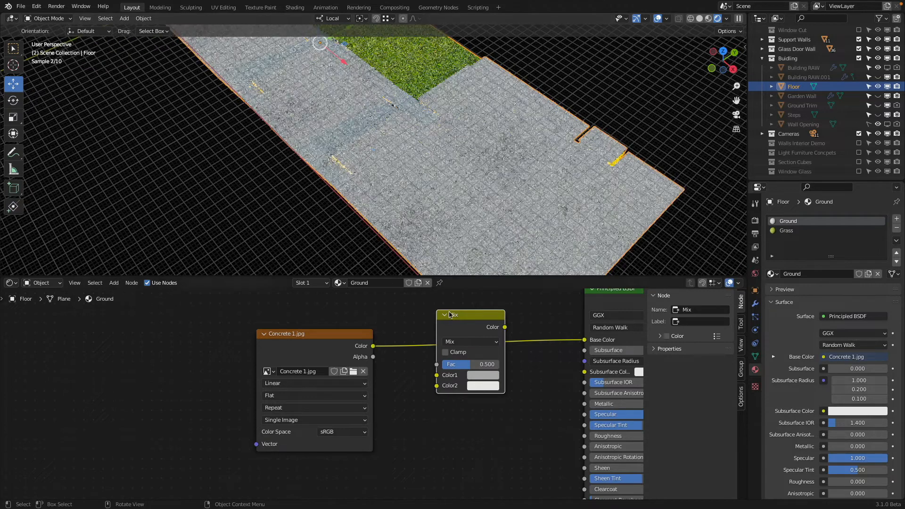
Step: Route the Concrete 1 texture's Color through the Mix node's Fac and link the Mix output to Base Color
{"action": "left_click_drag", "start_coordinate": [373, 345], "coordinate": [401, 364]}
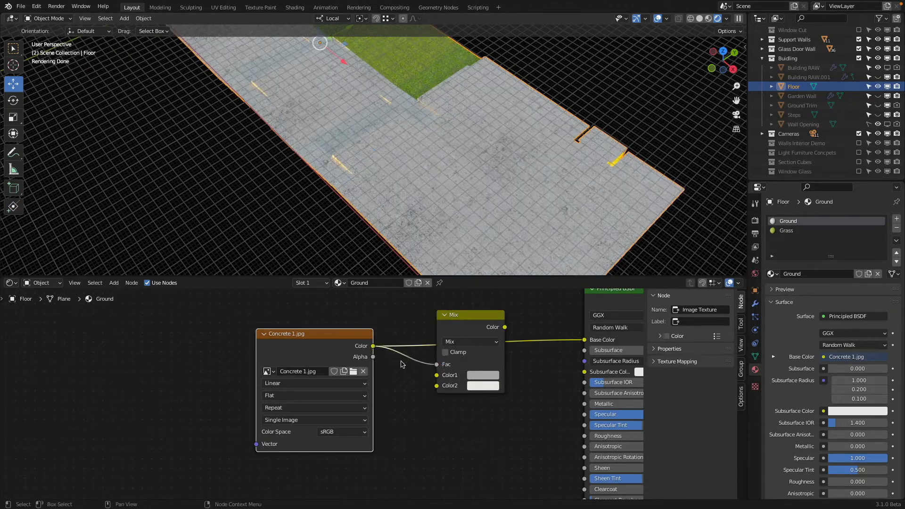
{"action": "scroll", "coordinate": [401, 364], "scroll_direction": "up", "scroll_amount": 2}
{"action": "middle_click_drag", "start_coordinate": [569, 354], "coordinate": [396, 350]}
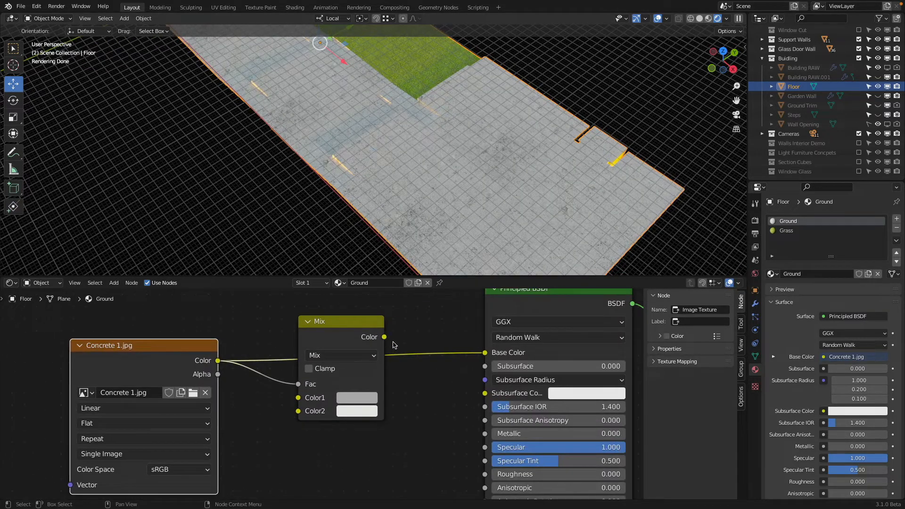
{"action": "left_click_drag", "start_coordinate": [385, 337], "coordinate": [484, 352]}
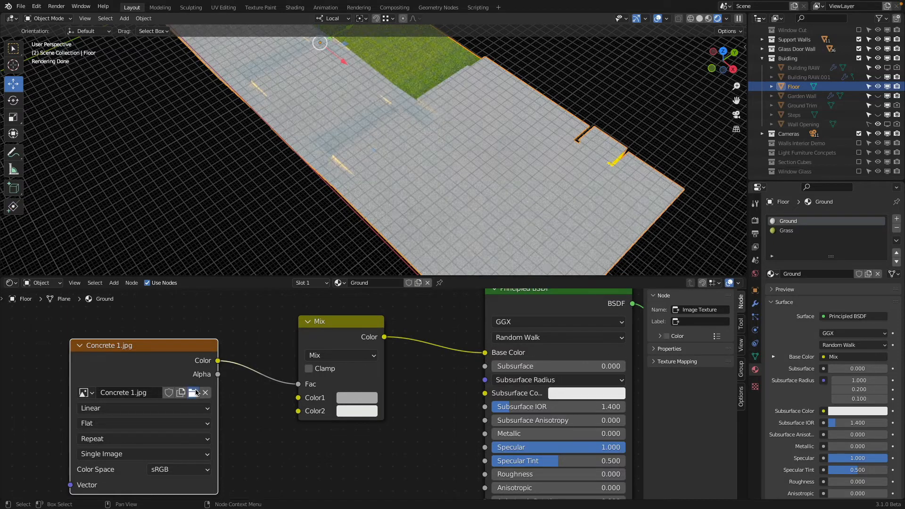
Step: Load Concrete 2.jpg into the image texture and move its Color link from the Mix node's Fac to Base Color
{"action": "left_click", "coordinate": [194, 393]}
{"action": "left_click", "coordinate": [352, 183]}
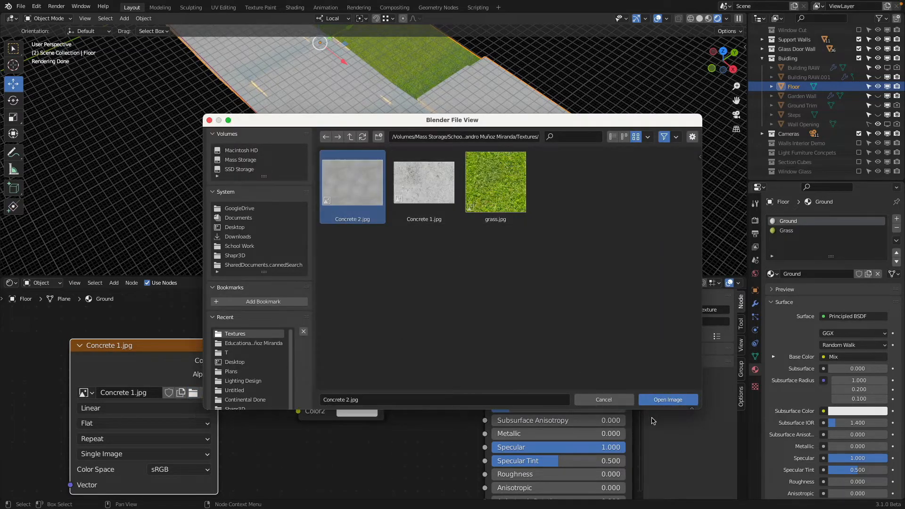
{"action": "left_click", "coordinate": [665, 399]}
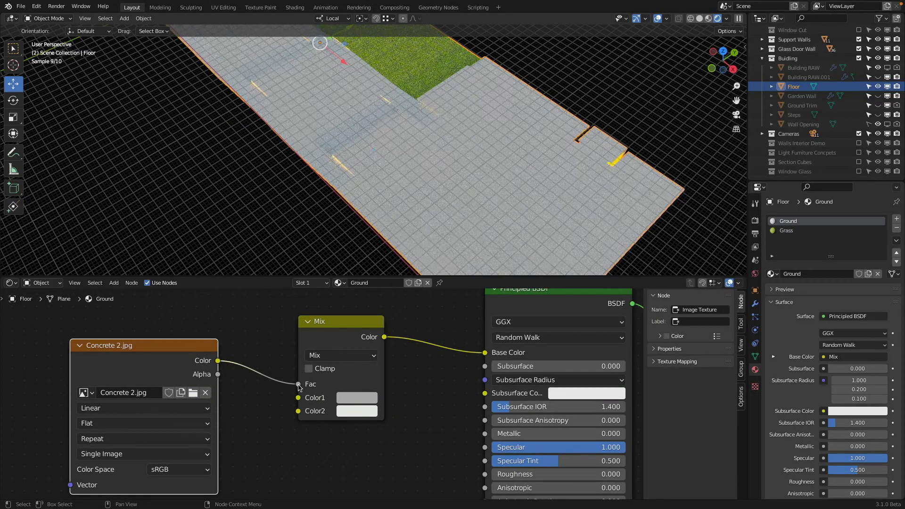
{"action": "left_click_drag", "start_coordinate": [299, 384], "coordinate": [484, 353]}
Step: Inspect the Concrete 2 floor texture up close, through the camera and in an overview of the whole floor
{"action": "middle_click_drag", "start_coordinate": [458, 152], "coordinate": [488, 198]}
{"action": "scroll", "coordinate": [360, 96], "scroll_direction": "up", "scroll_amount": 5}
{"action": "middle_click_drag", "start_coordinate": [360, 97], "coordinate": [406, 186], "text": "shift"}
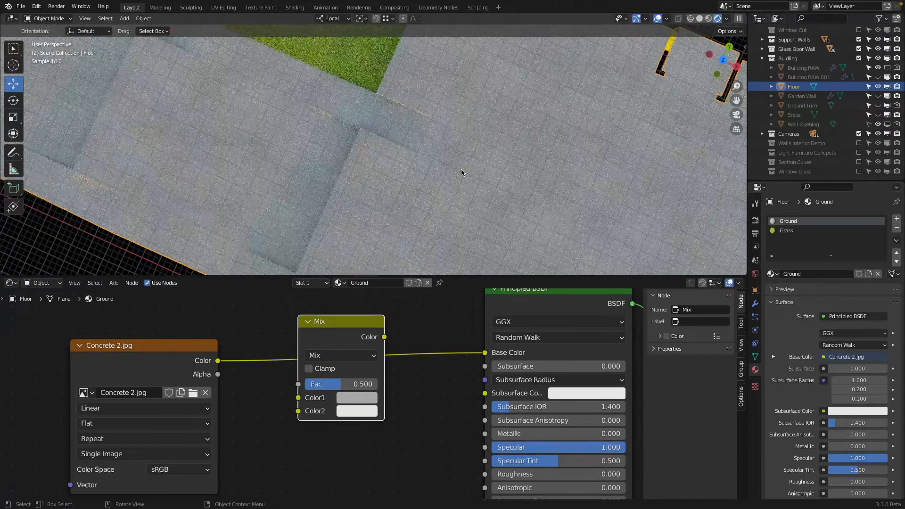
{"action": "scroll", "coordinate": [462, 173], "scroll_direction": "down", "scroll_amount": 1}
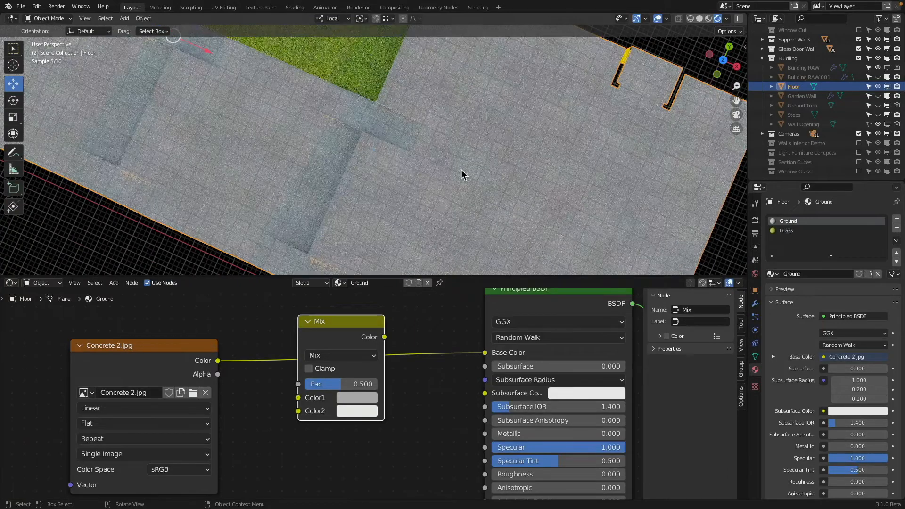
{"action": "key", "text": "KP_0"}
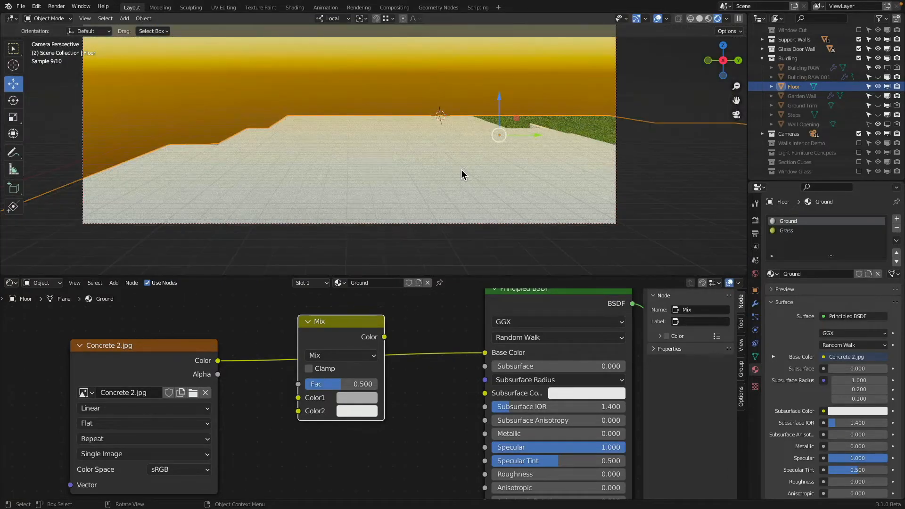
{"action": "middle_click_drag", "start_coordinate": [462, 175], "coordinate": [456, 138]}
{"action": "scroll", "coordinate": [456, 141], "scroll_direction": "down", "scroll_amount": 2}
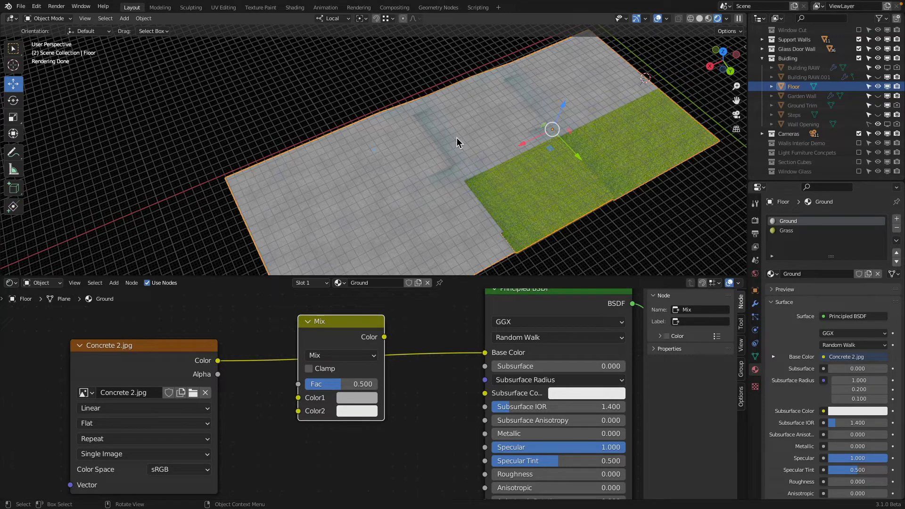
Step: Switch to Chrome and change the concrete texture image search to "seamless wall concrete texture"
{"action": "key", "text": "super+Tab"}
{"action": "key", "text": "super+Tab"}
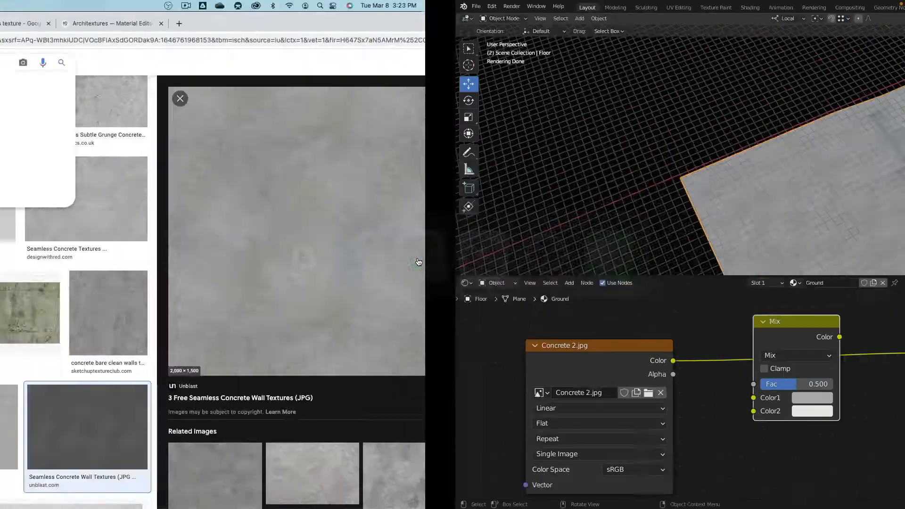
{"action": "left_click", "coordinate": [349, 24]}
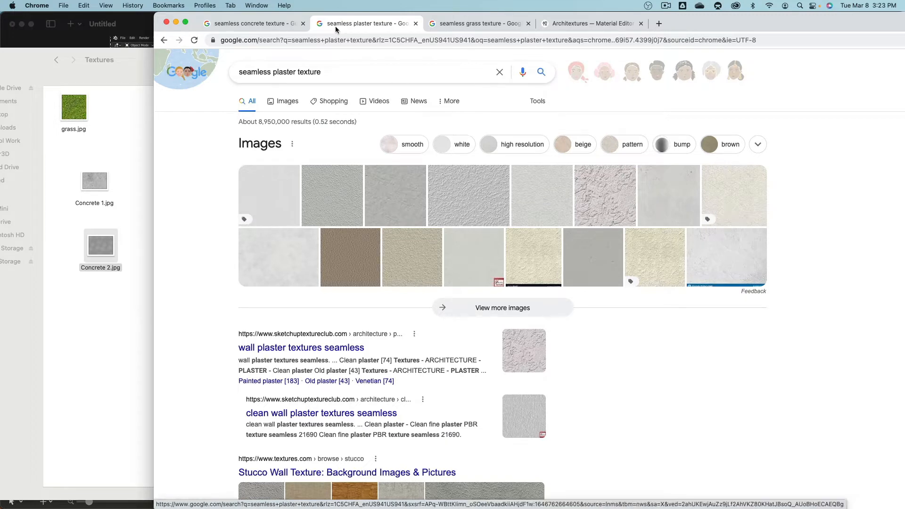
{"action": "left_click", "coordinate": [254, 24]}
{"action": "left_click", "coordinate": [361, 24]}
{"action": "left_click", "coordinate": [271, 24]}
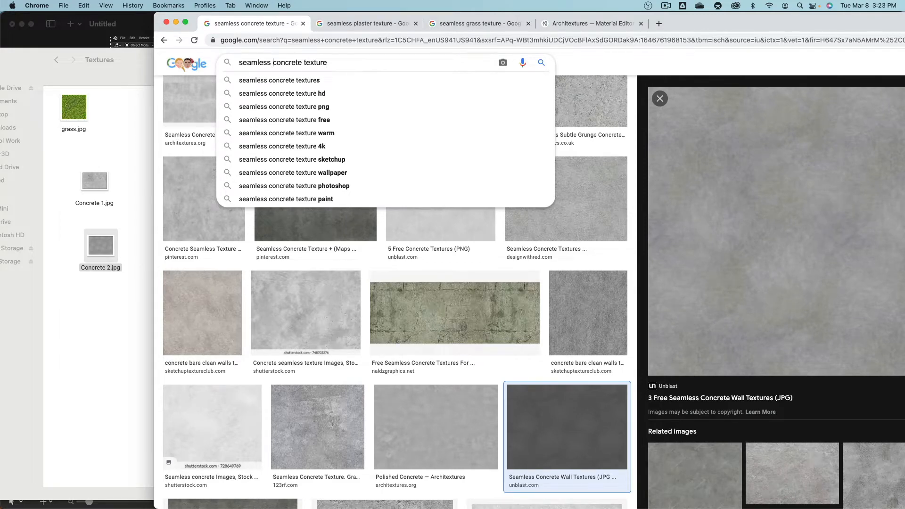
{"action": "type", "text": "wall"}
{"action": "key", "text": "Return"}
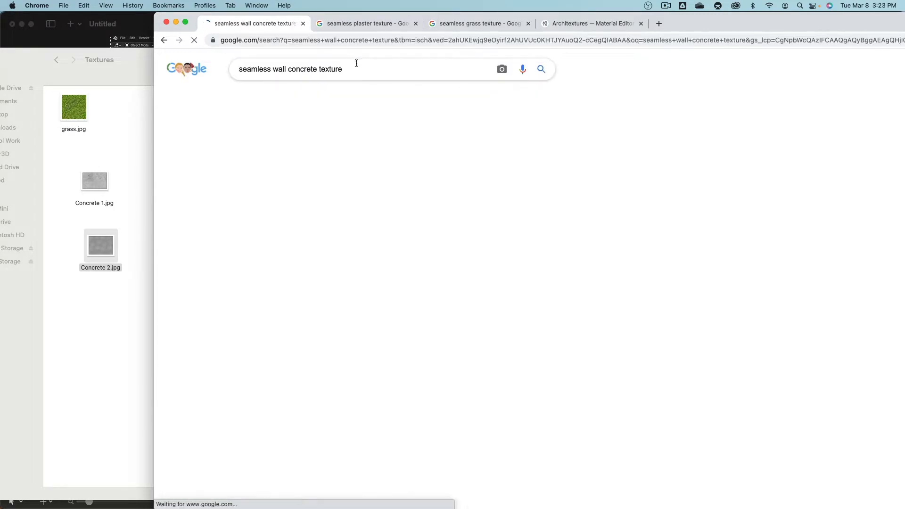
Step: Look through the image results, widen the visible browser area, and preview the Textures.com concrete wall image
{"action": "scroll", "coordinate": [432, 272], "scroll_direction": "down", "scroll_amount": 10}
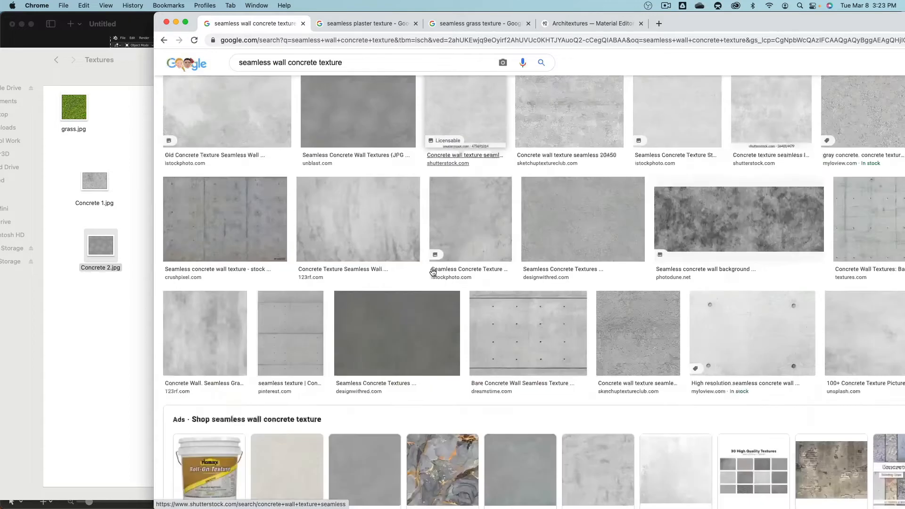
{"action": "scroll", "coordinate": [486, 289], "scroll_direction": "down", "scroll_amount": 3}
{"action": "scroll", "coordinate": [589, 292], "scroll_direction": "up", "scroll_amount": 3}
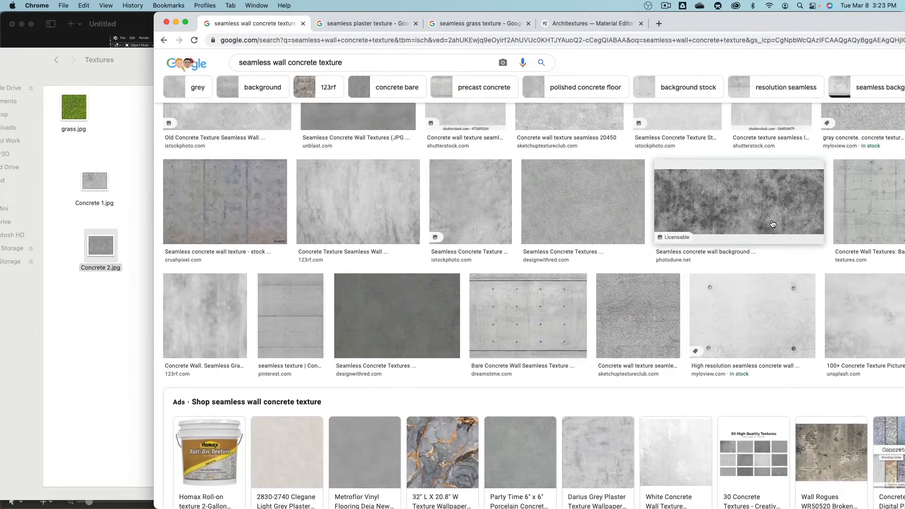
{"action": "left_click", "coordinate": [866, 202]}
{"action": "left_click_drag", "start_coordinate": [844, 21], "coordinate": [691, 17]}
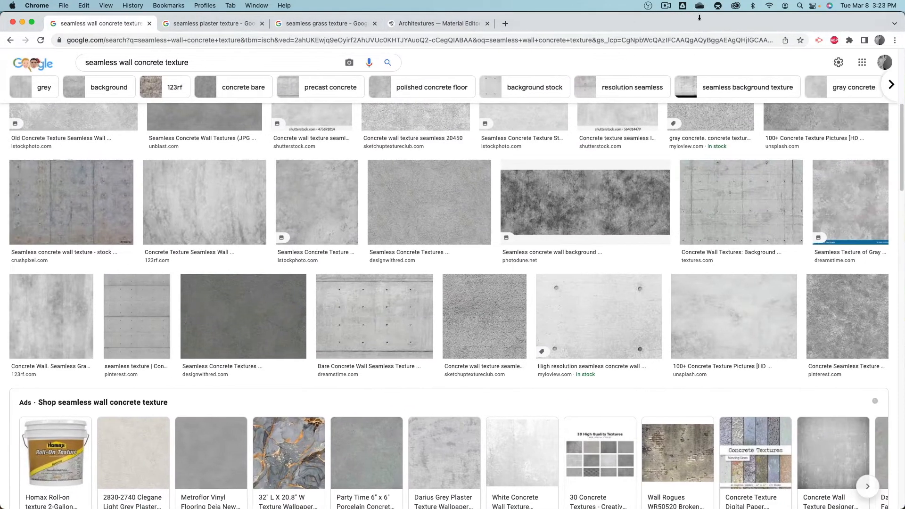
{"action": "left_click", "coordinate": [737, 202]}
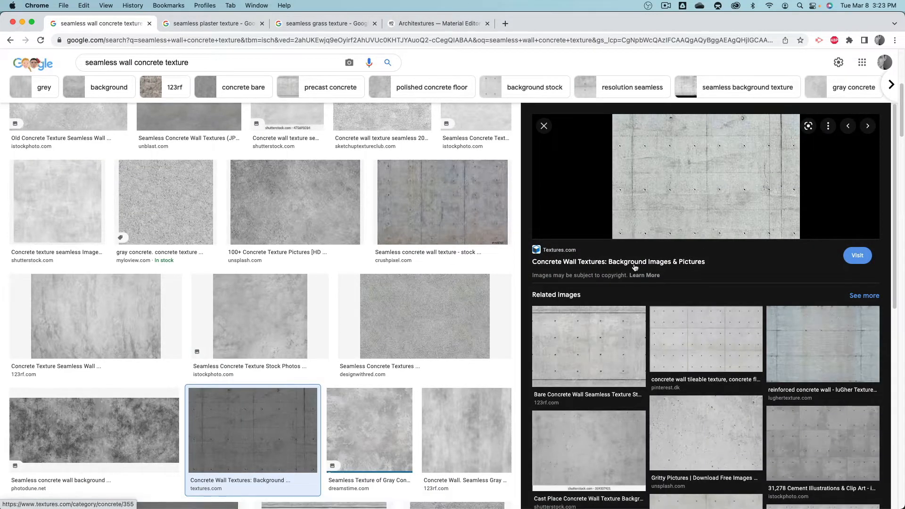
Step: Compare the related panelled concrete images and open the four-panel 1,024 × 1,024 "Concrete wall texture, Concrete texture, Cement home" image
{"action": "left_click", "coordinate": [706, 350]}
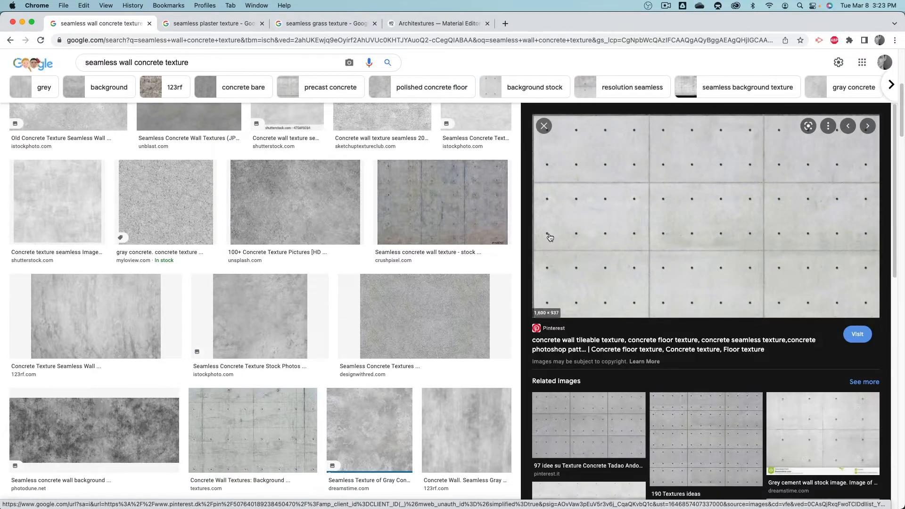
{"action": "scroll", "coordinate": [729, 388], "scroll_direction": "down", "scroll_amount": 3}
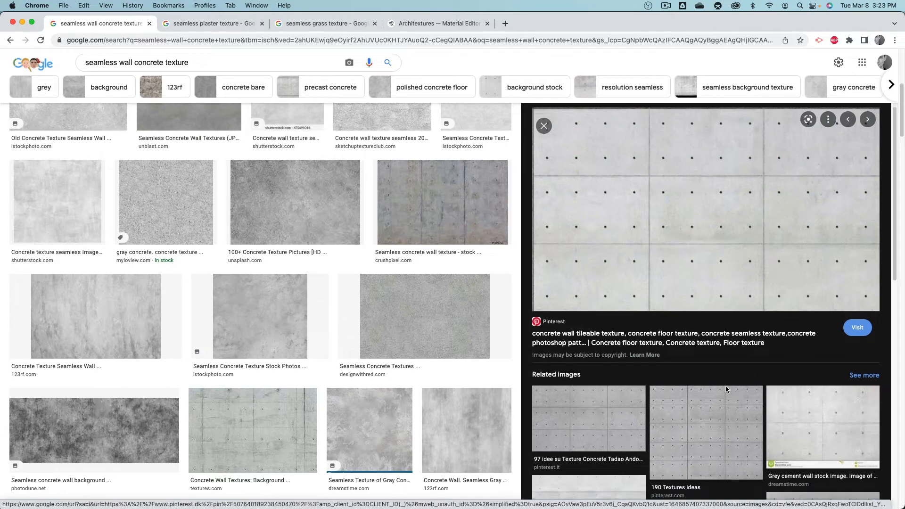
{"action": "left_click", "coordinate": [704, 310]}
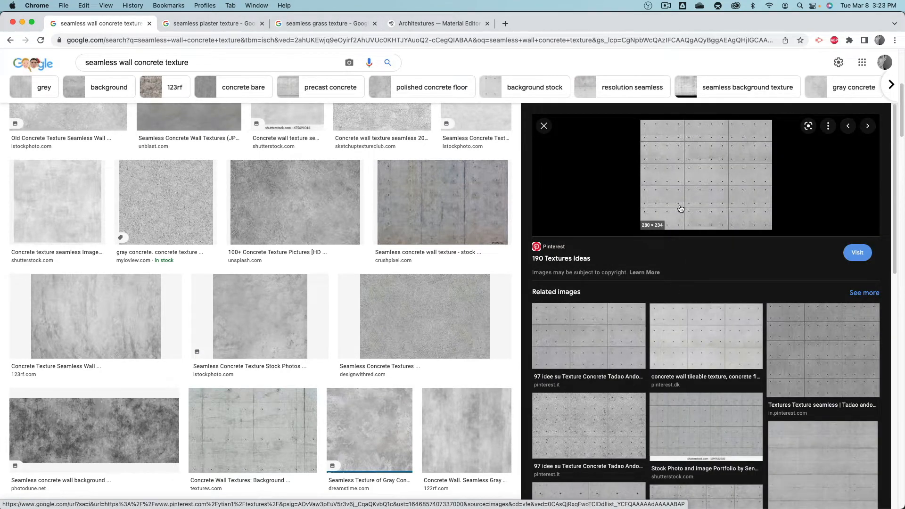
{"action": "left_click", "coordinate": [603, 324]}
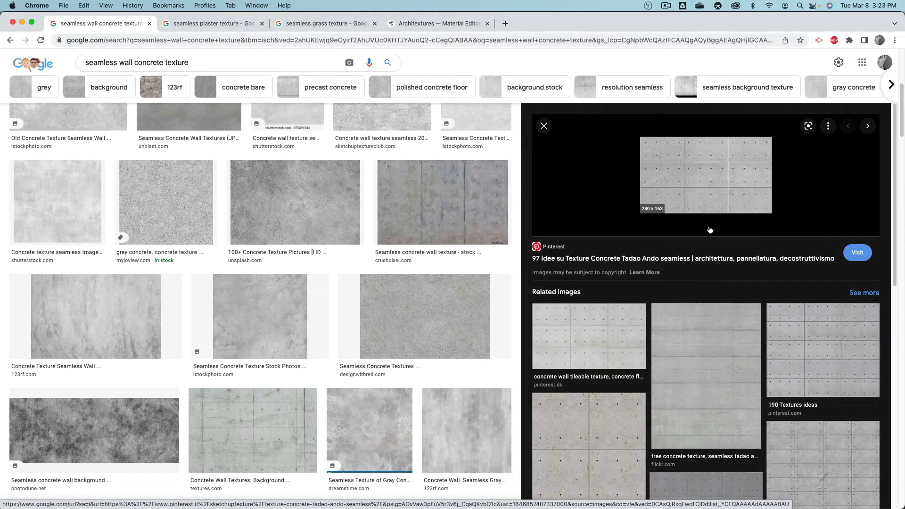
{"action": "left_click", "coordinate": [837, 356]}
{"action": "scroll", "coordinate": [717, 351], "scroll_direction": "down", "scroll_amount": 3}
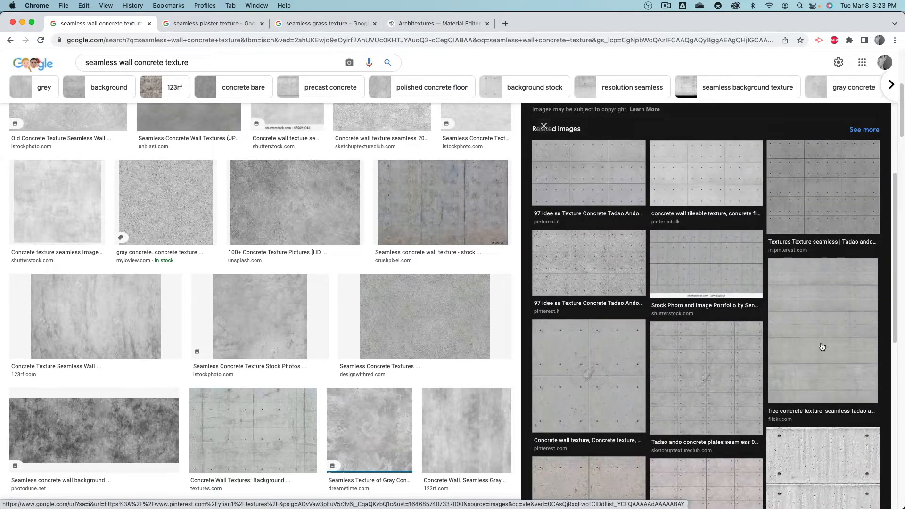
{"action": "scroll", "coordinate": [733, 364], "scroll_direction": "down", "scroll_amount": 2}
{"action": "left_click", "coordinate": [597, 307]}
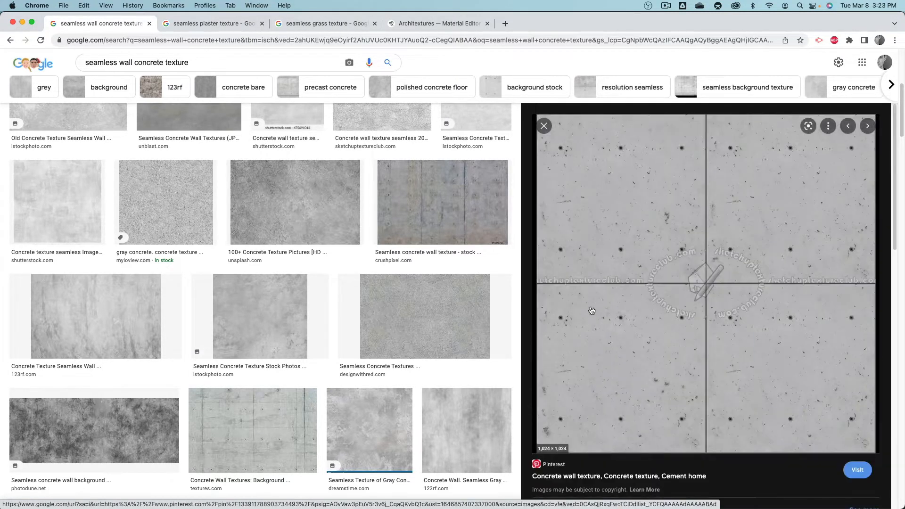
Step: Uncover the Textures folder beside the browser and save the previewed four-panel concrete wall image into it
{"action": "left_click_drag", "start_coordinate": [558, 20], "coordinate": [754, 17]}
{"action": "scroll", "coordinate": [807, 198], "scroll_direction": "down", "scroll_amount": 6}
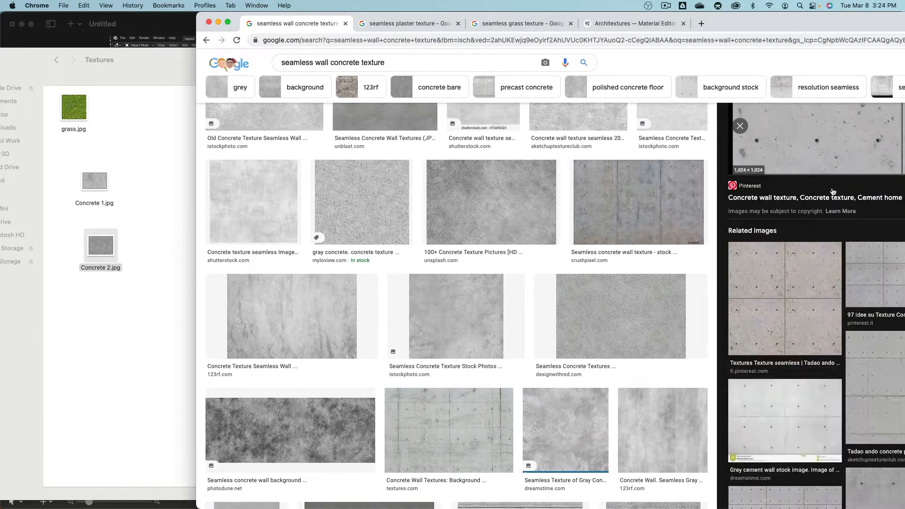
{"action": "scroll", "coordinate": [810, 206], "scroll_direction": "up", "scroll_amount": 3}
{"action": "scroll", "coordinate": [804, 316], "scroll_direction": "down", "scroll_amount": 5}
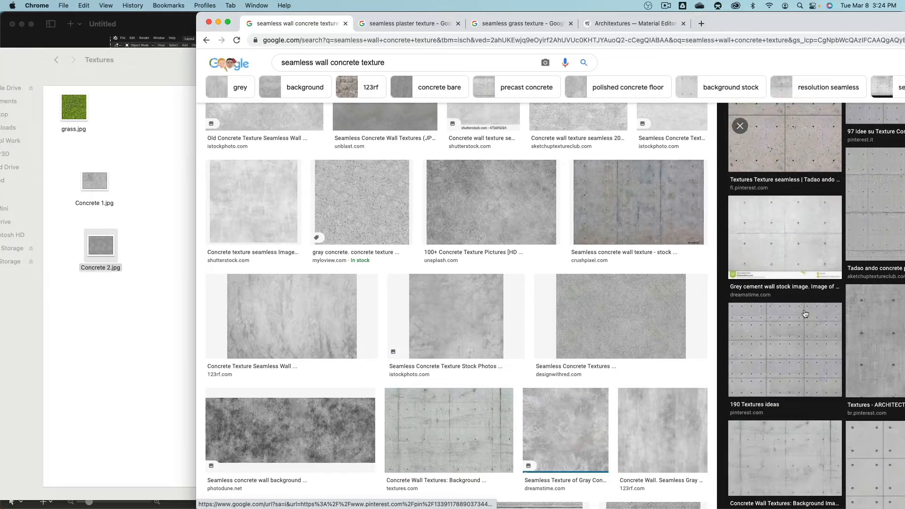
{"action": "left_click", "coordinate": [796, 247]}
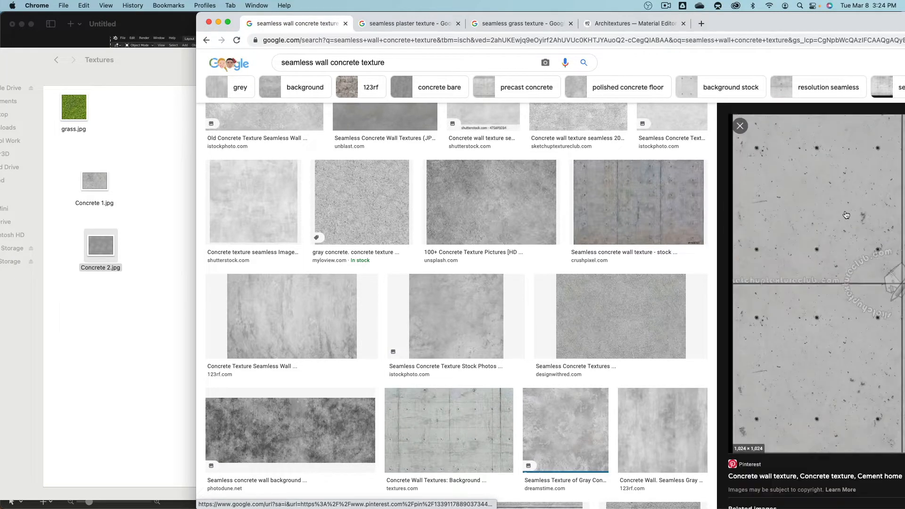
{"action": "left_click_drag", "start_coordinate": [846, 214], "coordinate": [188, 223]}
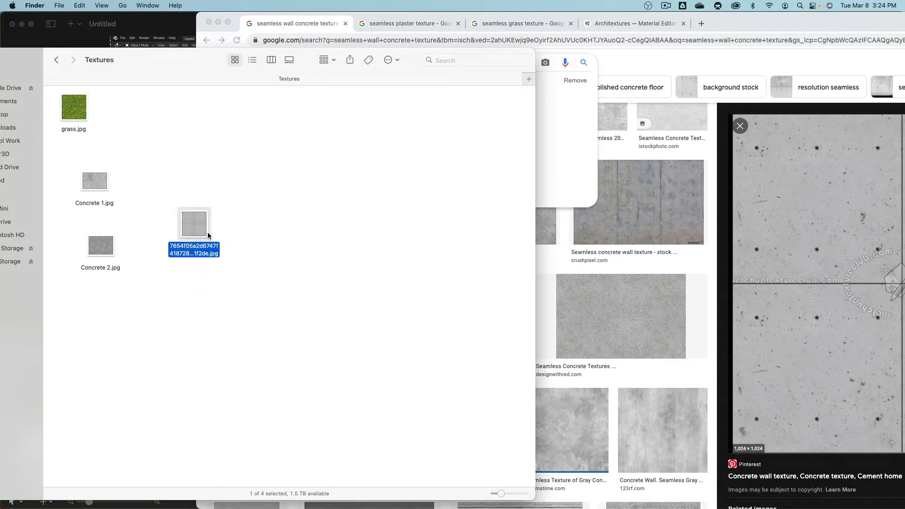
Step: Return to Blender and load 7654f05a2d6747f418728e29f131f2de.jpg into the Ground material's image texture node in place of Concrete 2.jpg
{"action": "key", "text": "super+Tab"}
{"action": "key", "text": "super+Tab"}
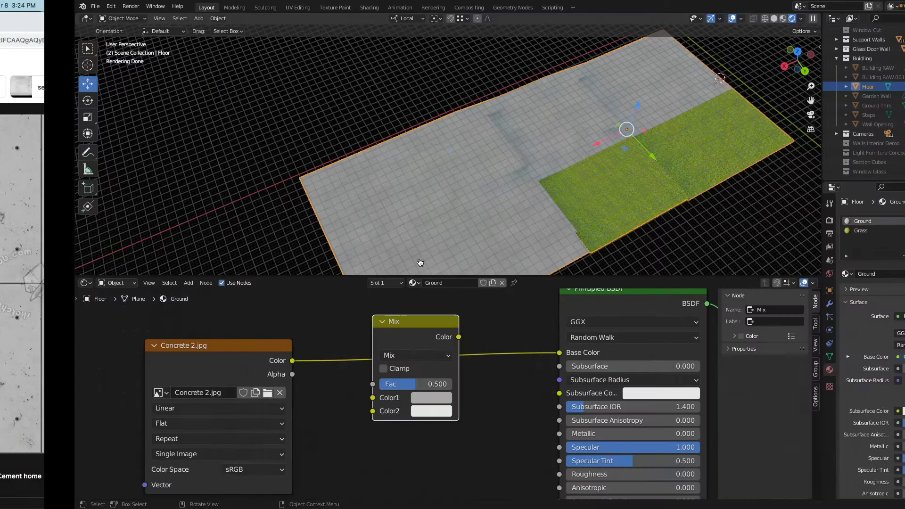
{"action": "left_click", "coordinate": [268, 393]}
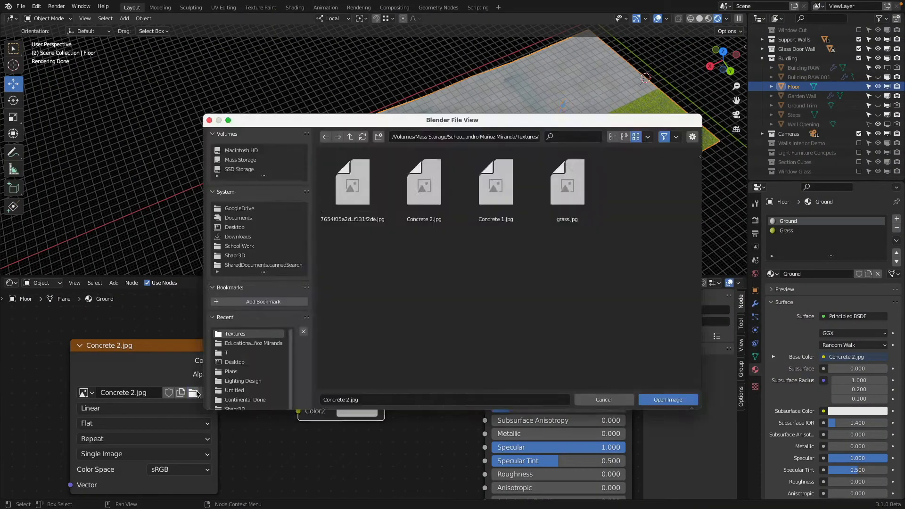
{"action": "left_click", "coordinate": [353, 184]}
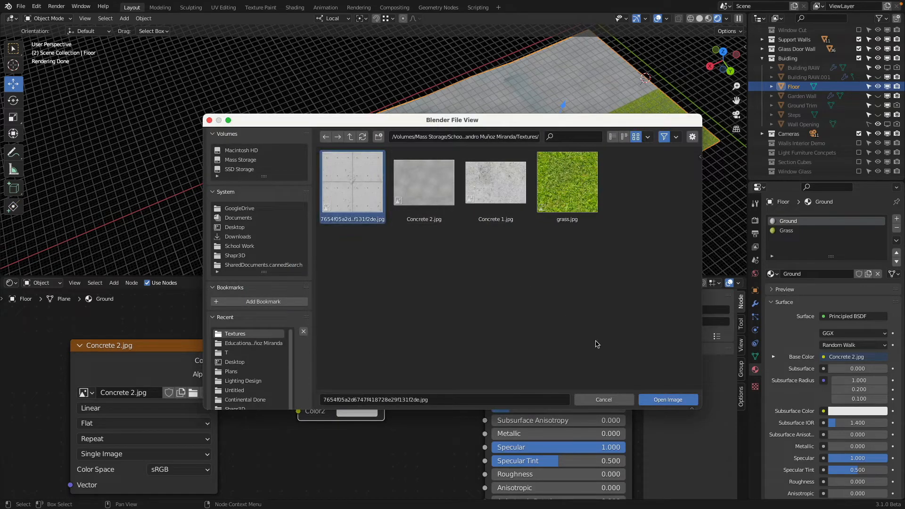
{"action": "left_click", "coordinate": [681, 402]}
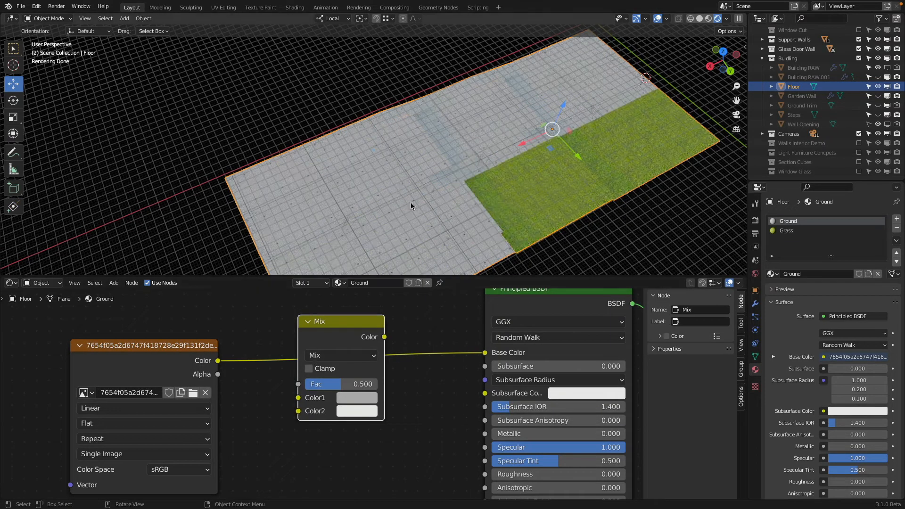
Step: Link the image texture's Color directly to the Principled BSDF's Base Color and place the Mix node below that link
{"action": "key", "text": "KP_7"}
{"action": "middle_click_drag", "start_coordinate": [459, 93], "coordinate": [525, 141], "text": "shift"}
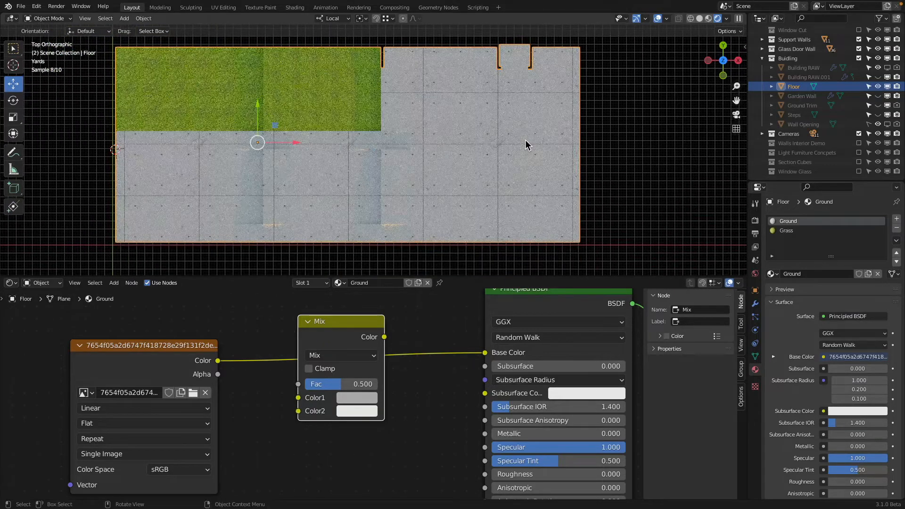
{"action": "left_click_drag", "start_coordinate": [344, 327], "coordinate": [387, 325]}
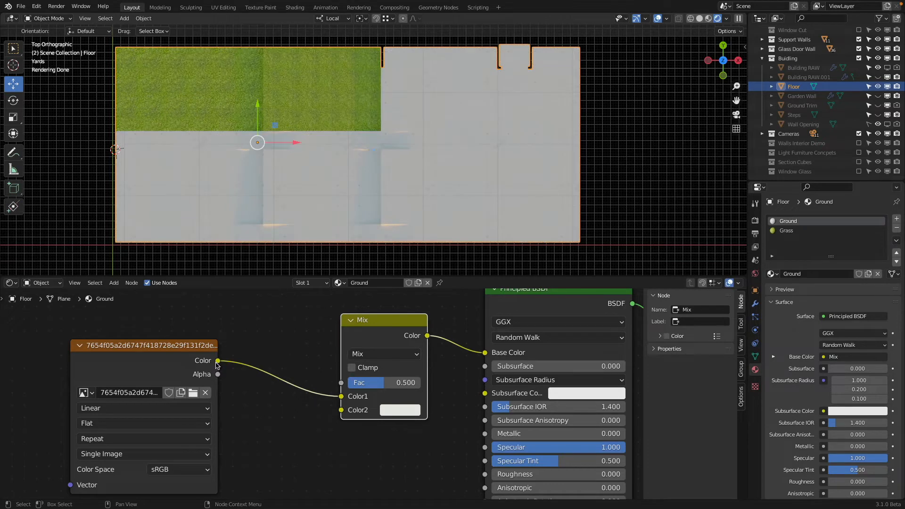
{"action": "left_click_drag", "start_coordinate": [217, 361], "coordinate": [484, 353]}
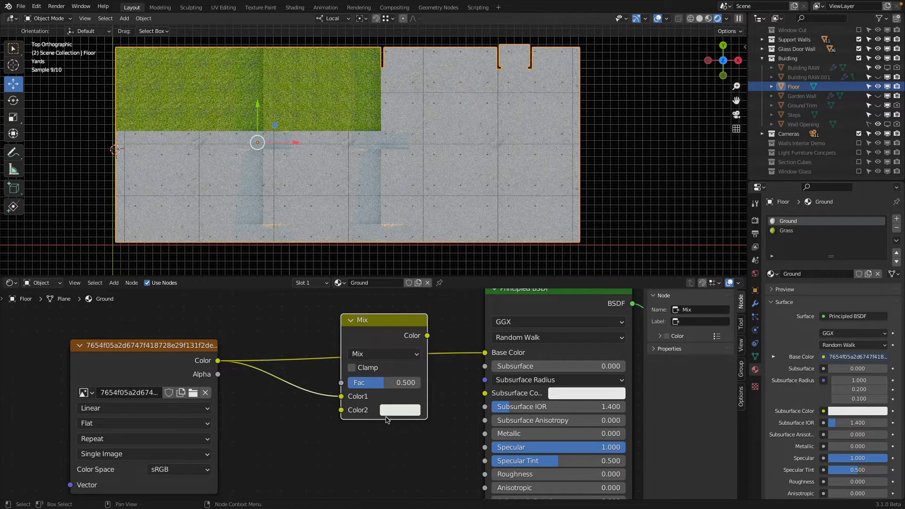
{"action": "scroll", "coordinate": [386, 420], "scroll_direction": "down", "scroll_amount": 1}
{"action": "left_click_drag", "start_coordinate": [357, 349], "coordinate": [345, 458]}
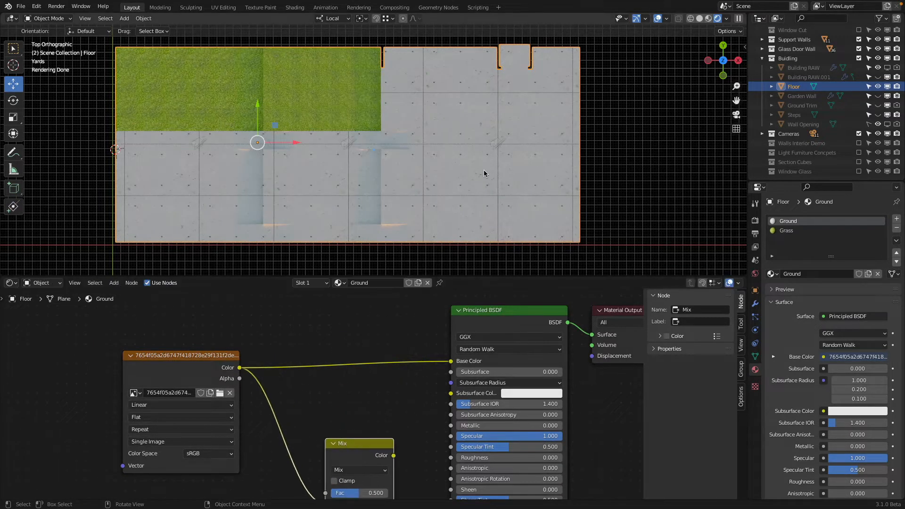
Step: Check the floor through the camera and from above, and place the image texture node farther from the shader
{"action": "key", "text": "KP_0"}
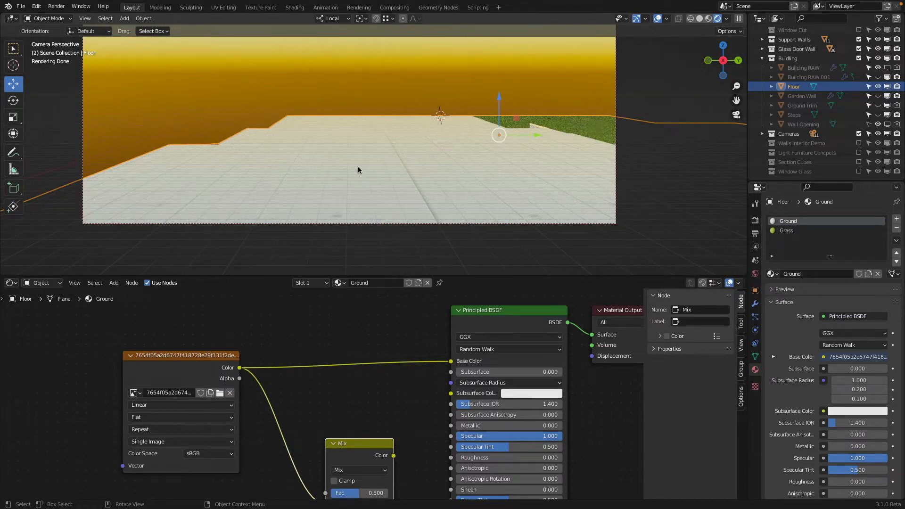
{"action": "key", "text": "KP_7"}
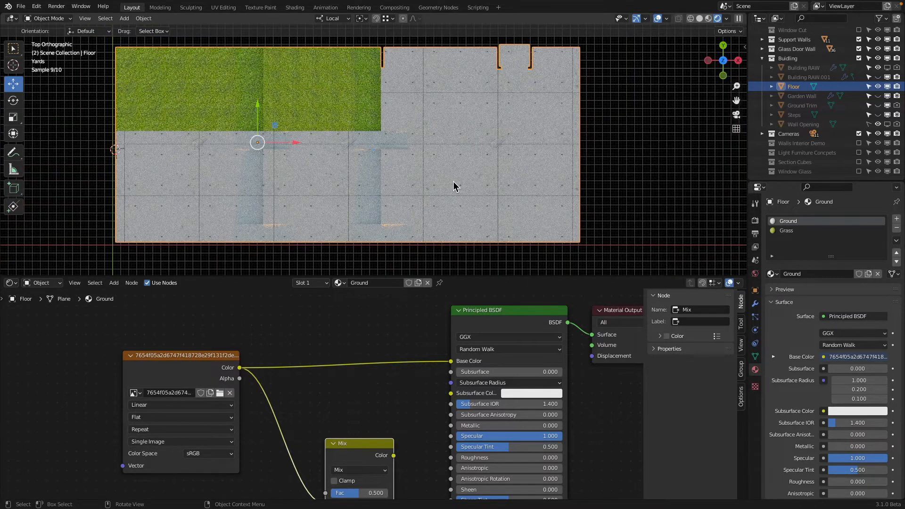
{"action": "middle_click_drag", "start_coordinate": [382, 321], "coordinate": [423, 314]}
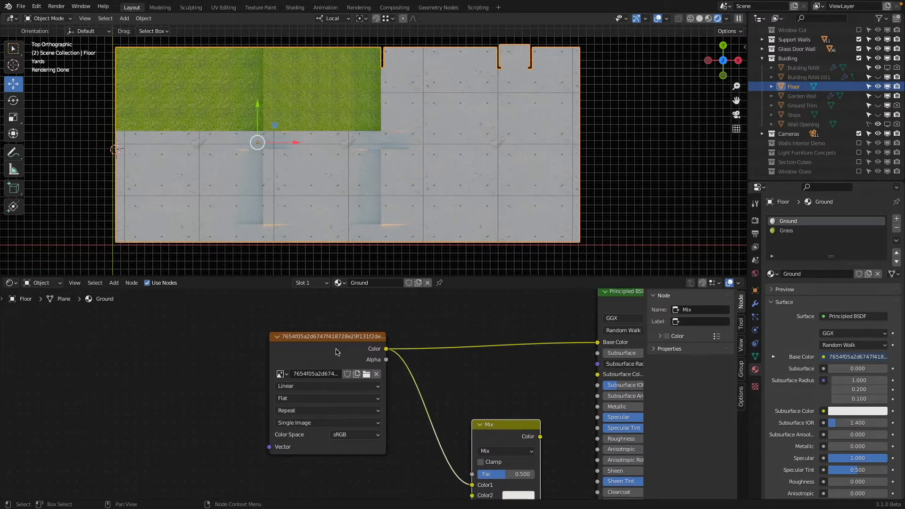
{"action": "left_click_drag", "start_coordinate": [333, 343], "coordinate": [165, 349]}
{"action": "scroll", "coordinate": [283, 325], "scroll_direction": "down", "scroll_amount": 1}
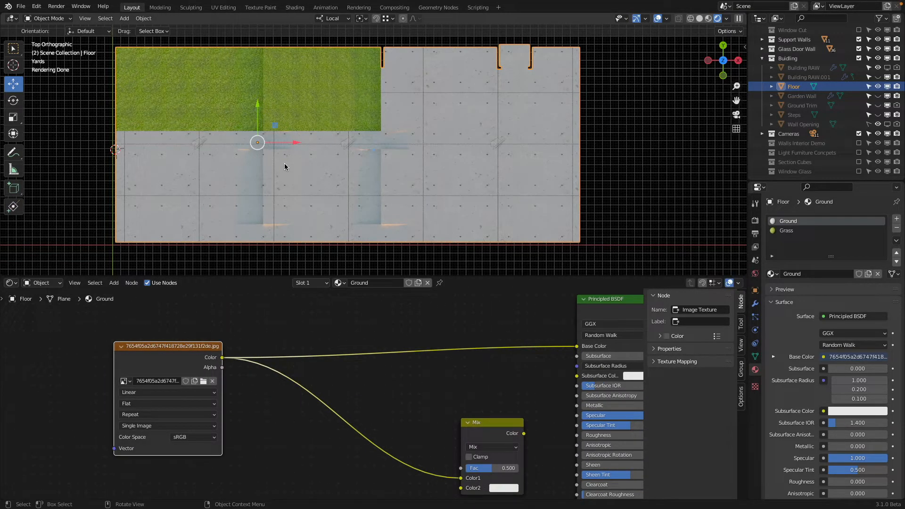
Step: Switch to Finder and preview the downloaded panelled concrete image in the Textures folder
{"action": "key", "text": "super+Tab"}
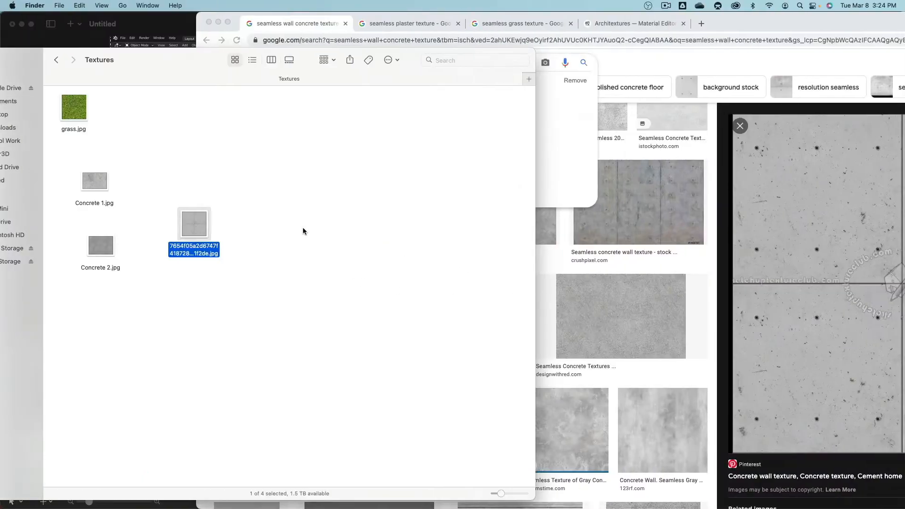
{"action": "key", "text": "space"}
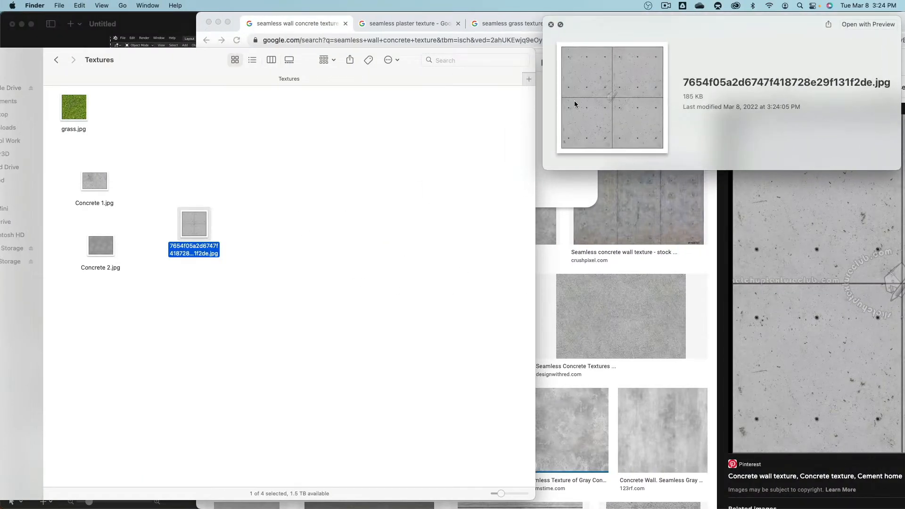
{"action": "key", "text": "space"}
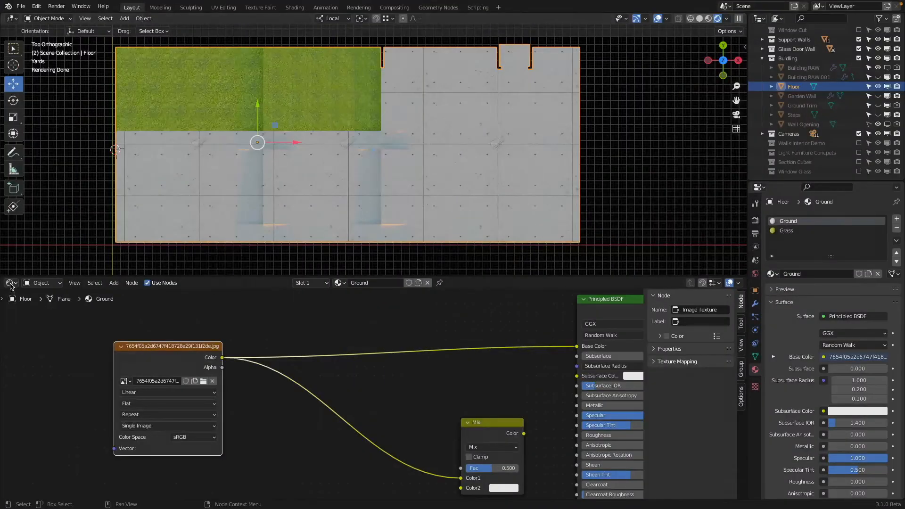
Step: Replace the Shader Editor with the UV Editor and stretch the floor's ground-face UVs along X only
{"action": "left_click", "coordinate": [10, 283]}
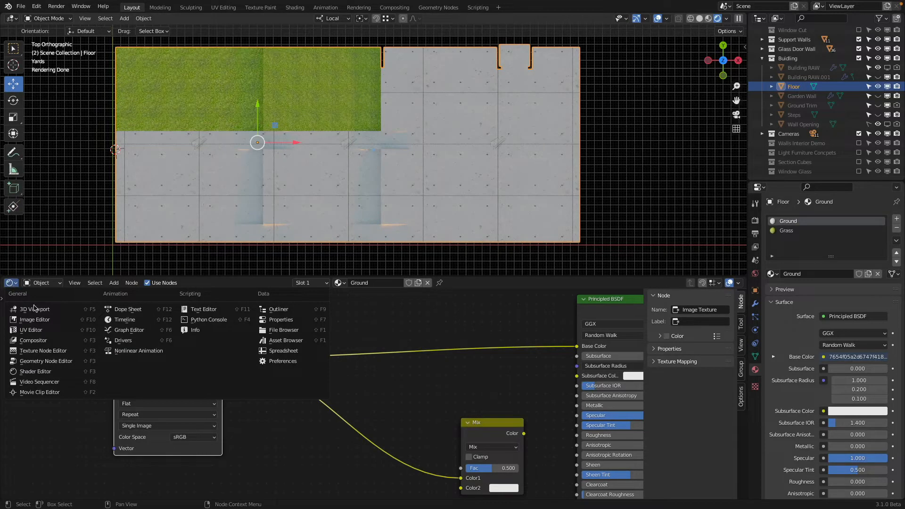
{"action": "left_click", "coordinate": [57, 329]}
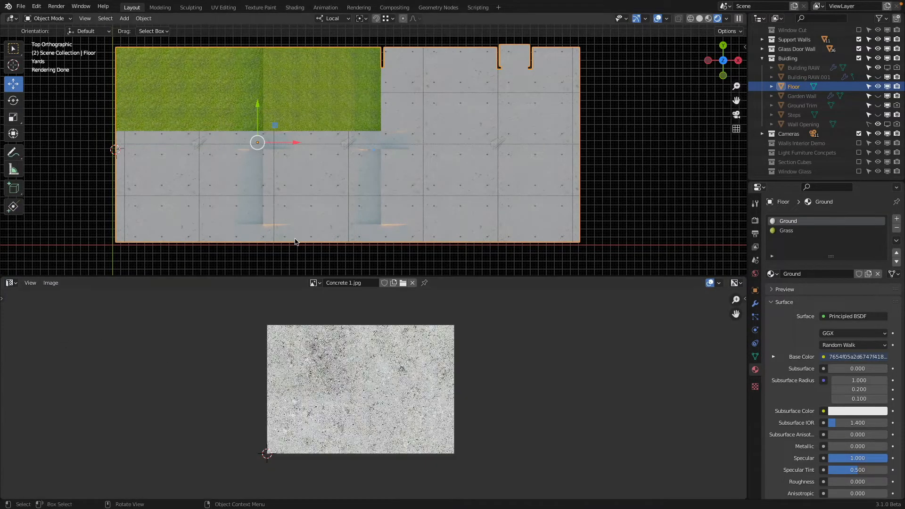
{"action": "key", "text": "Tab"}
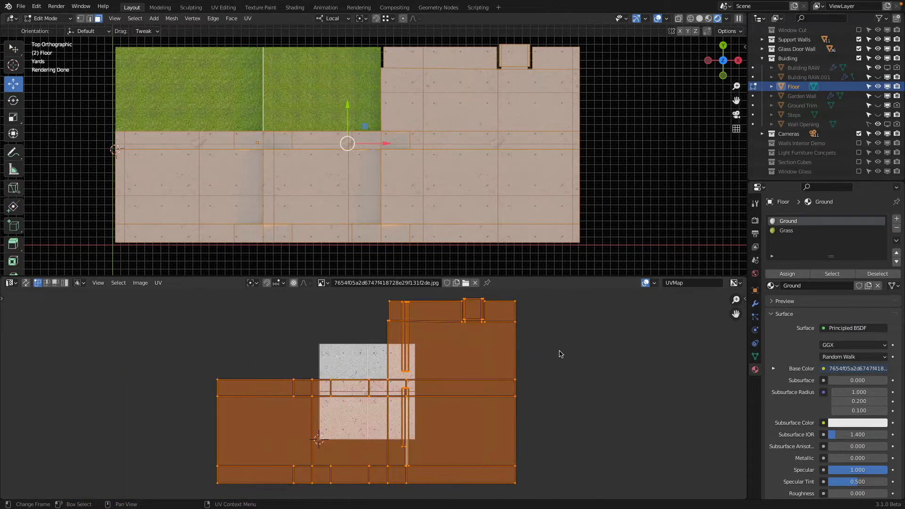
{"action": "key", "text": "s"}
{"action": "key", "text": "x"}
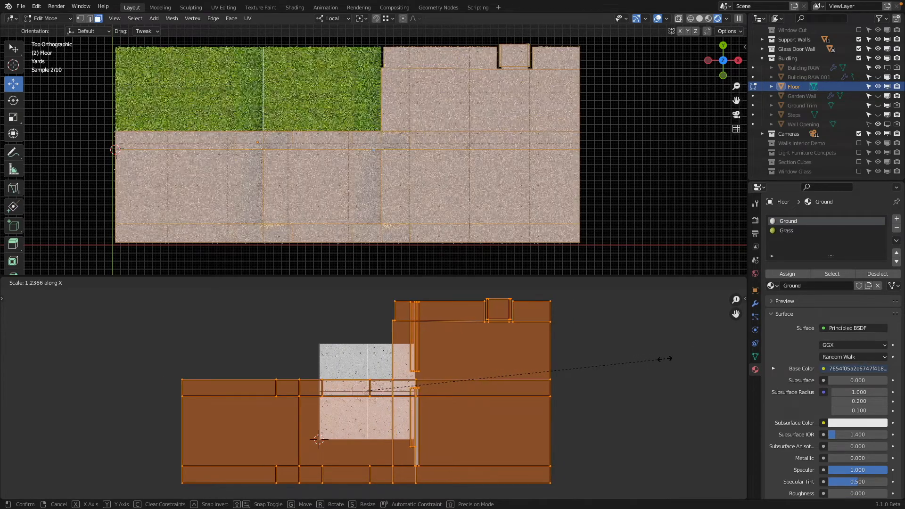
{"action": "left_click", "coordinate": [721, 348]}
{"action": "scroll", "coordinate": [333, 178], "scroll_direction": "up", "scroll_amount": 3}
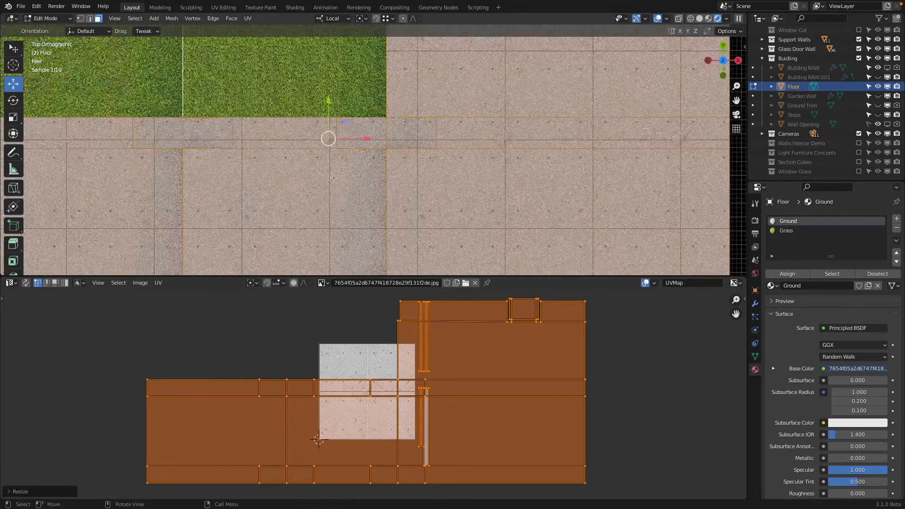
{"action": "key", "text": "Tab"}
{"action": "scroll", "coordinate": [334, 178], "scroll_direction": "down", "scroll_amount": 3}
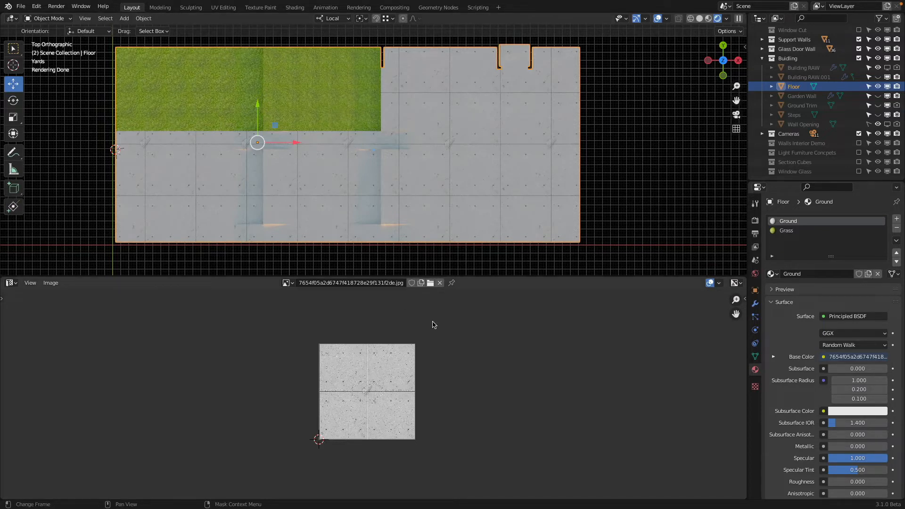
Step: Scale the floor's ground-face UVs uniformly by about 2.11 to make the concrete panels smaller
{"action": "key", "text": "Tab"}
{"action": "key", "text": "s"}
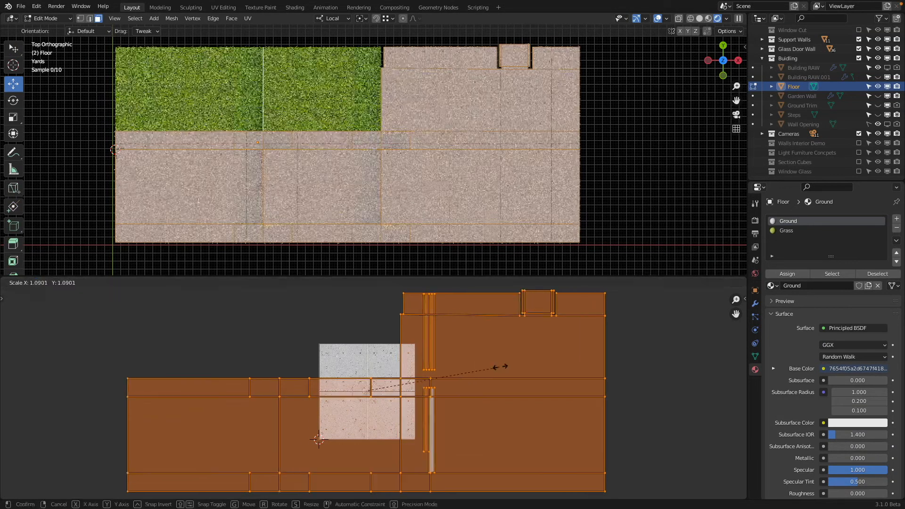
{"action": "left_click", "coordinate": [624, 339]}
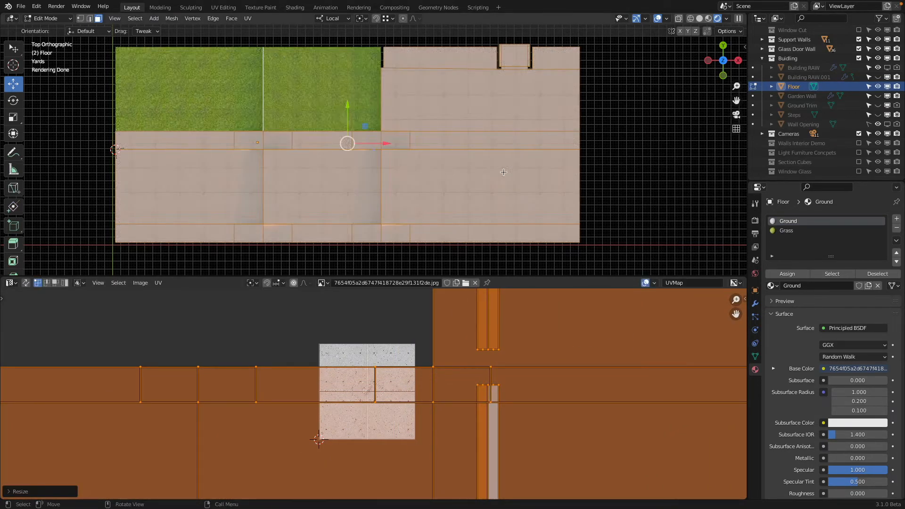
{"action": "scroll", "coordinate": [509, 164], "scroll_direction": "up", "scroll_amount": 2}
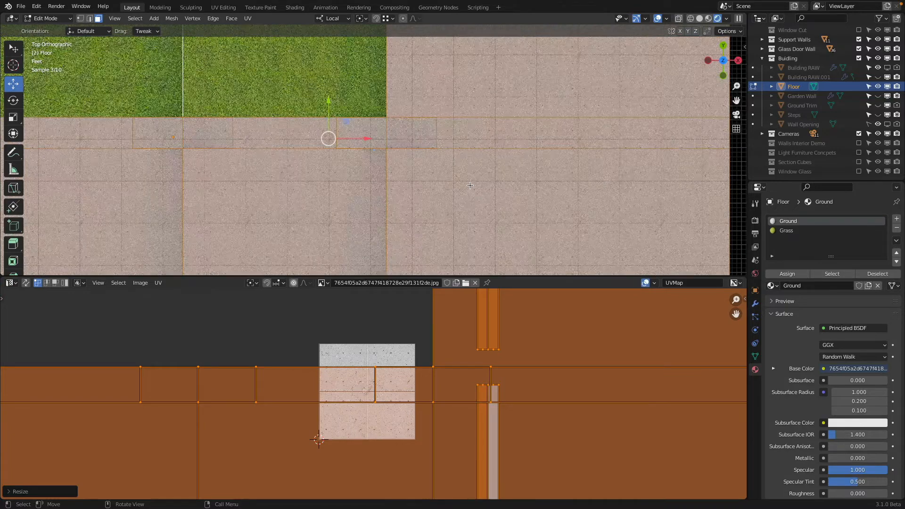
{"action": "scroll", "coordinate": [490, 142], "scroll_direction": "down", "scroll_amount": 1}
{"action": "key", "text": "Tab"}
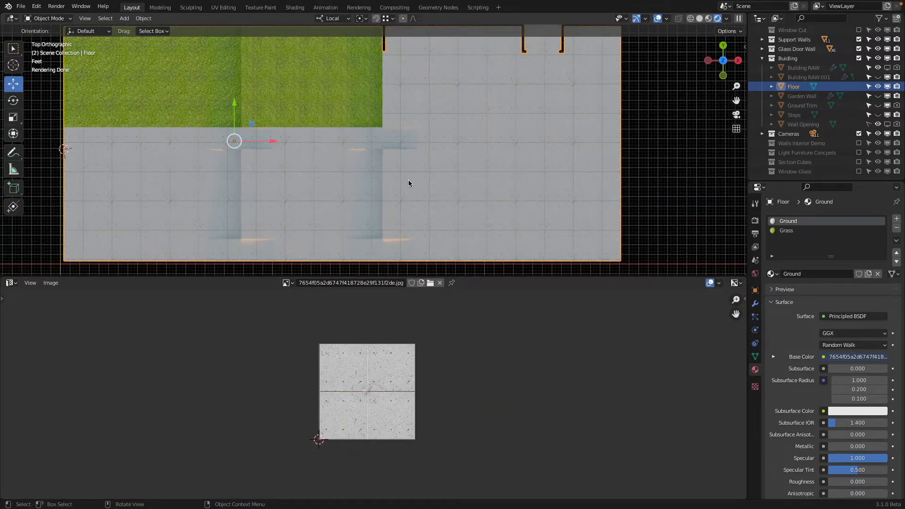
{"action": "scroll", "coordinate": [473, 189], "scroll_direction": "down", "scroll_amount": 3}
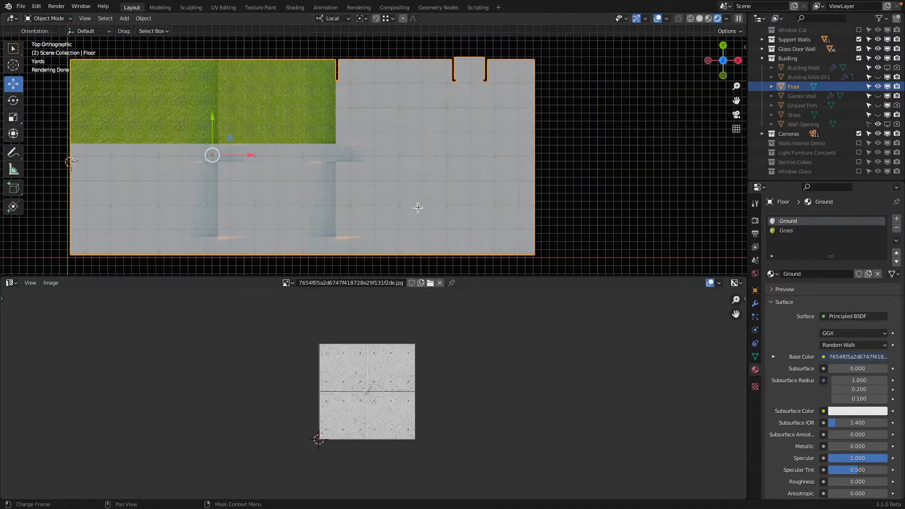
Step: Move the floor's UV layout so its lower-right corner aligns with the lower-right corner of the concrete image
{"action": "key", "text": "Tab"}
{"action": "scroll", "coordinate": [531, 383], "scroll_direction": "down", "scroll_amount": 4}
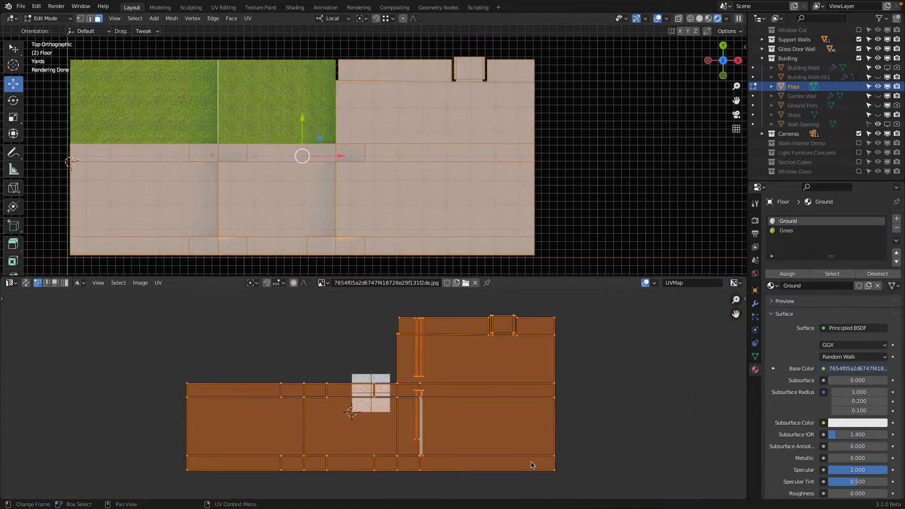
{"action": "left_click_drag", "start_coordinate": [531, 462], "coordinate": [391, 405]}
{"action": "scroll", "coordinate": [395, 395], "scroll_direction": "up", "scroll_amount": 5}
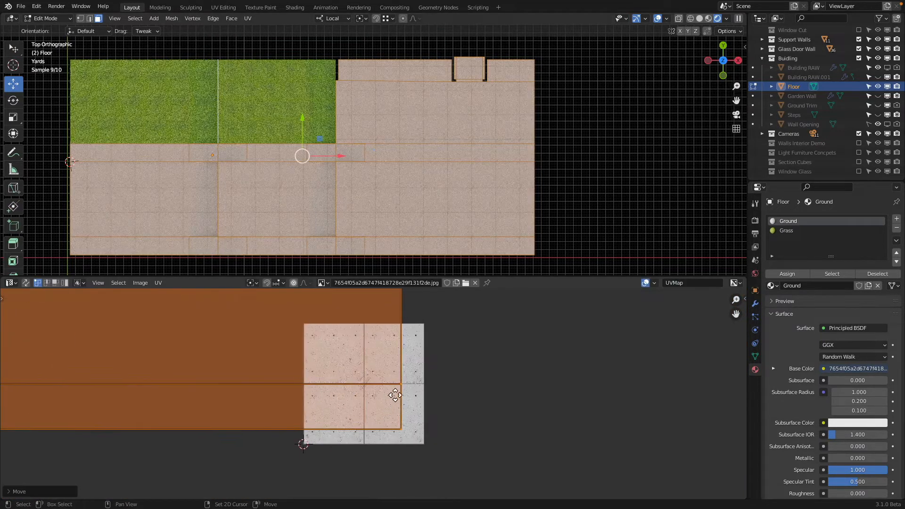
{"action": "scroll", "coordinate": [395, 395], "scroll_direction": "up", "scroll_amount": 5}
{"action": "key", "text": "g"}
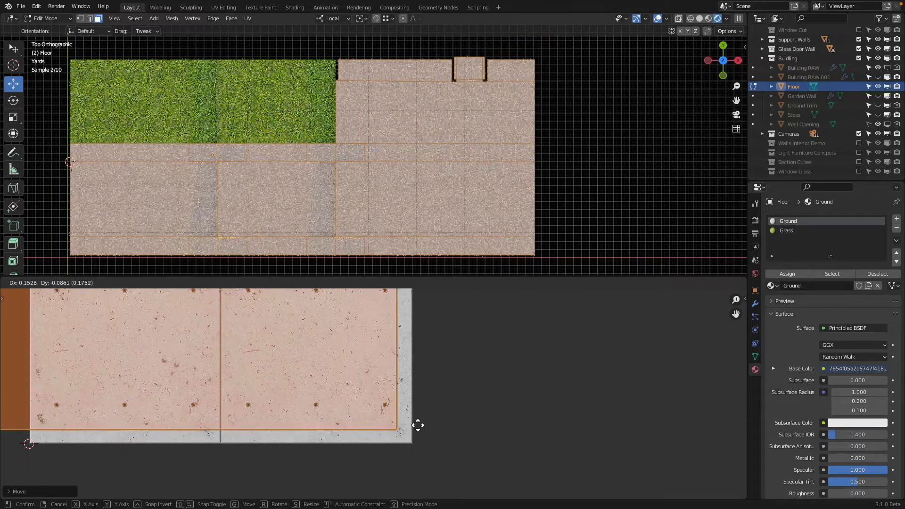
{"action": "left_click", "coordinate": [431, 434]}
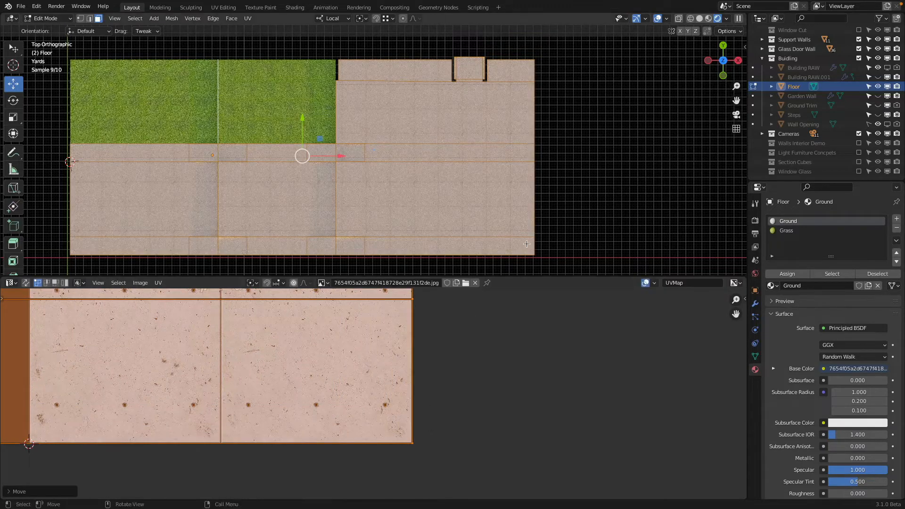
Step: Examine how the concrete panel joints meet the floor's edges and the grass from above, and check the floor through the camera
{"action": "scroll", "coordinate": [533, 249], "scroll_direction": "up", "scroll_amount": 2}
{"action": "scroll", "coordinate": [533, 249], "scroll_direction": "down", "scroll_amount": 1}
{"action": "middle_click_drag", "start_coordinate": [534, 249], "coordinate": [478, 141], "text": "shift"}
{"action": "scroll", "coordinate": [520, 177], "scroll_direction": "up", "scroll_amount": 1}
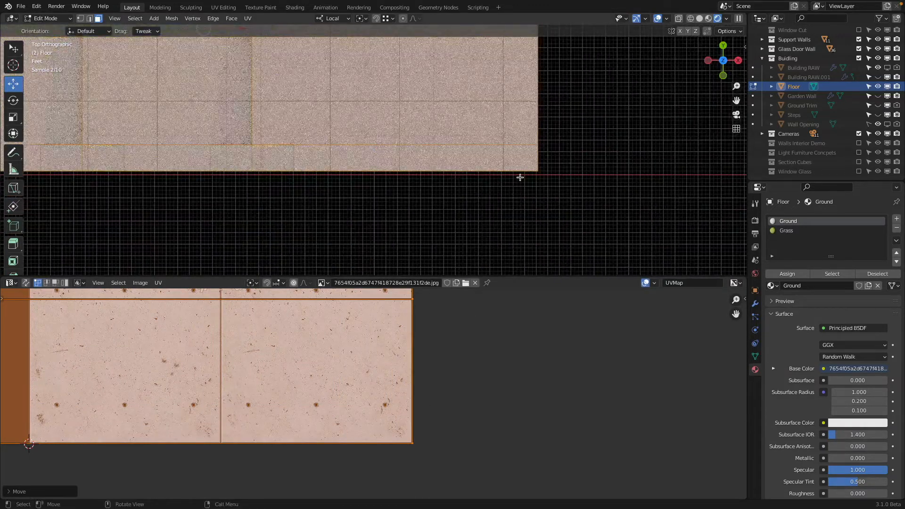
{"action": "scroll", "coordinate": [502, 164], "scroll_direction": "down", "scroll_amount": 3}
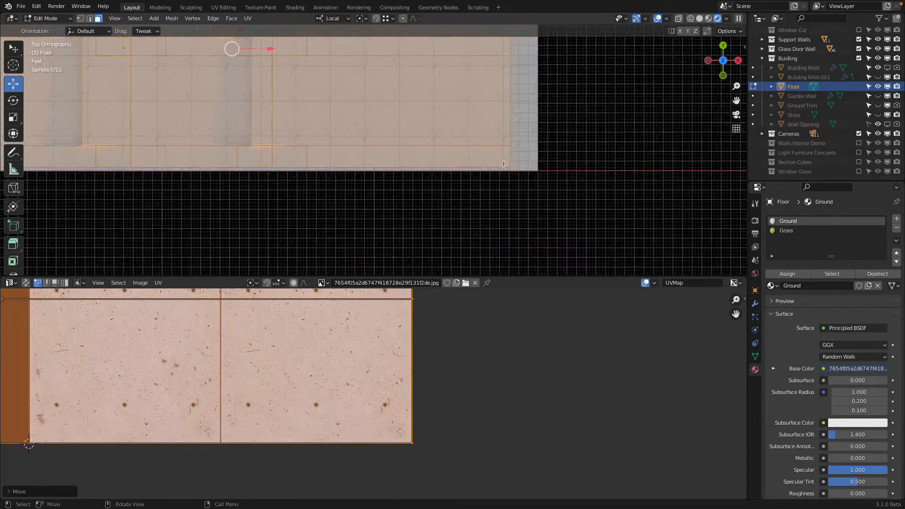
{"action": "middle_click_drag", "start_coordinate": [486, 151], "coordinate": [500, 274], "text": "shift"}
{"action": "scroll", "coordinate": [491, 163], "scroll_direction": "up", "scroll_amount": 2}
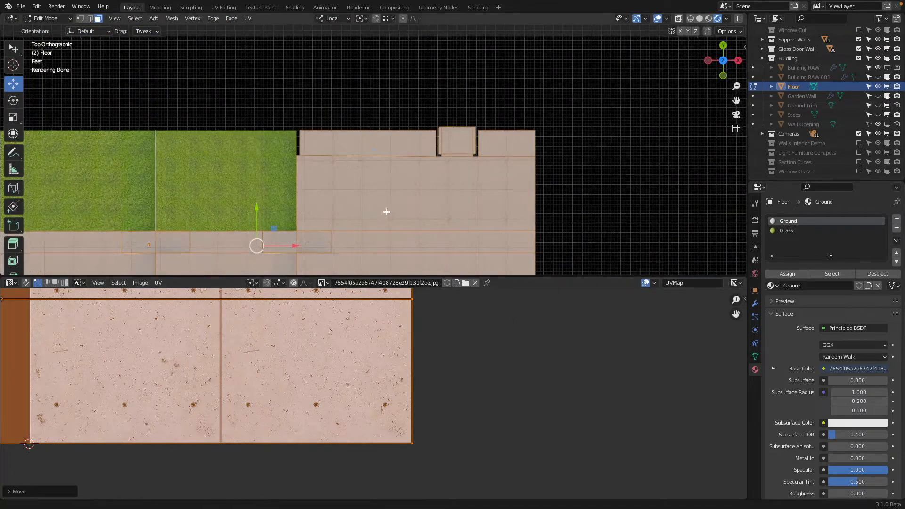
{"action": "middle_click_drag", "start_coordinate": [380, 216], "coordinate": [604, 146], "text": "shift"}
{"action": "scroll", "coordinate": [603, 147], "scroll_direction": "down", "scroll_amount": 3}
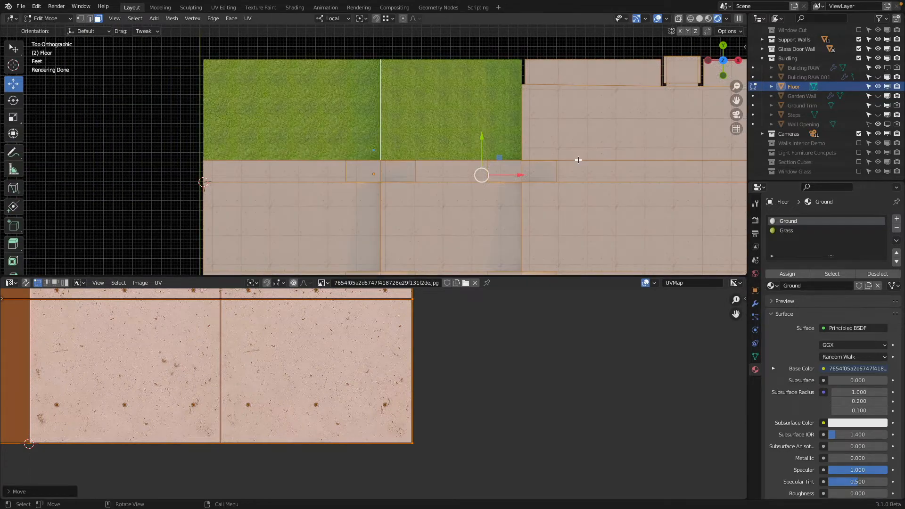
{"action": "key", "text": "Tab"}
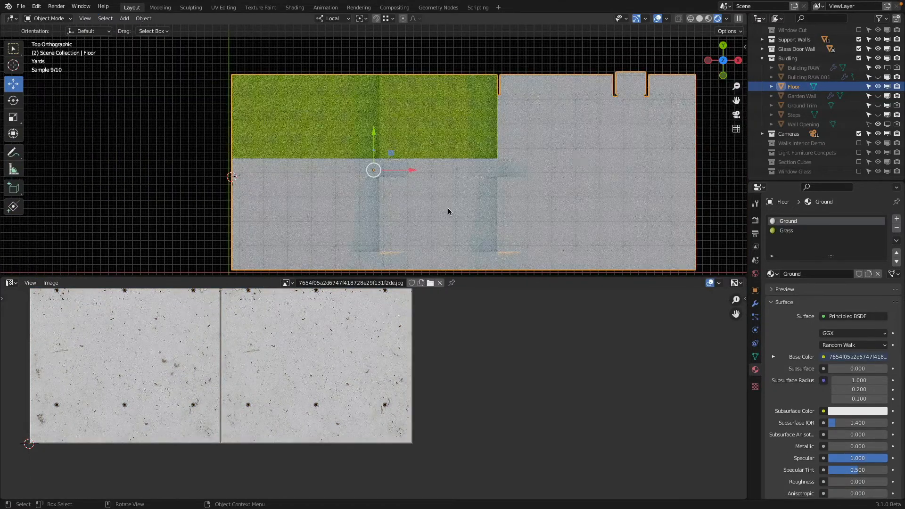
{"action": "scroll", "coordinate": [355, 210], "scroll_direction": "up", "scroll_amount": 1}
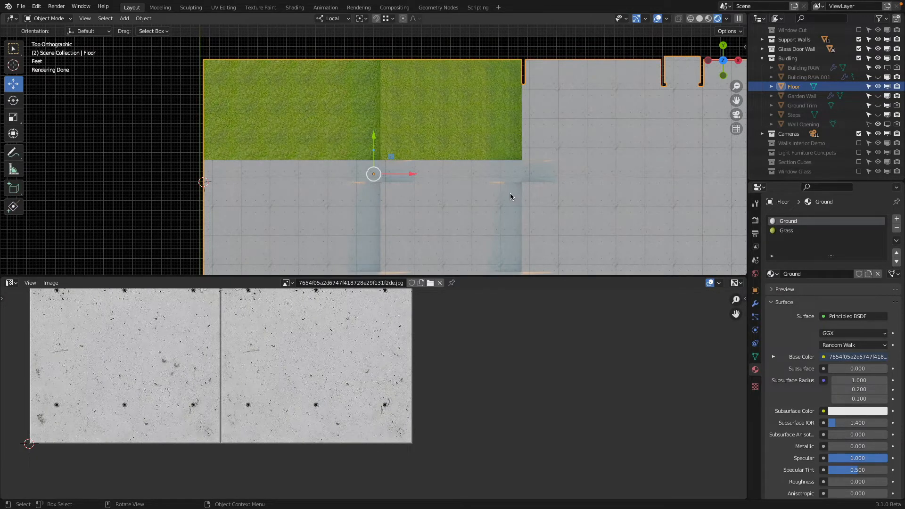
{"action": "scroll", "coordinate": [510, 197], "scroll_direction": "down", "scroll_amount": 2}
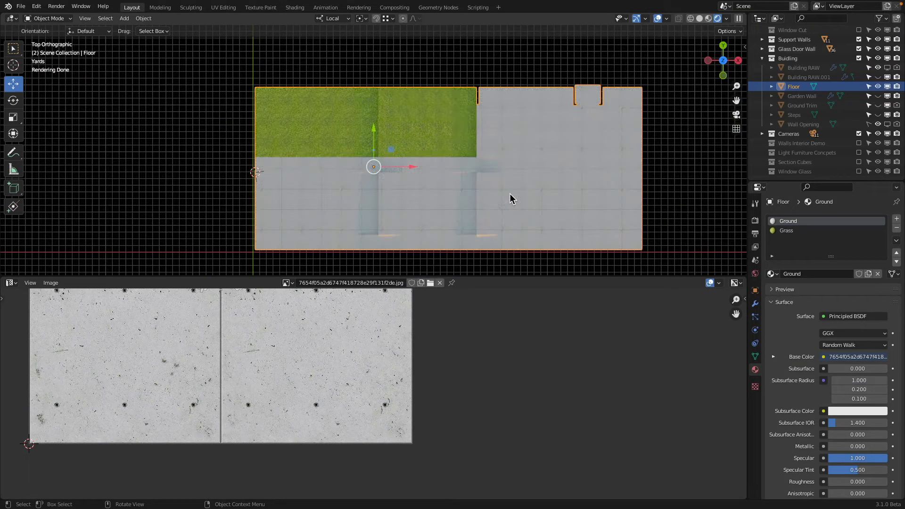
{"action": "key", "text": "KP_0"}
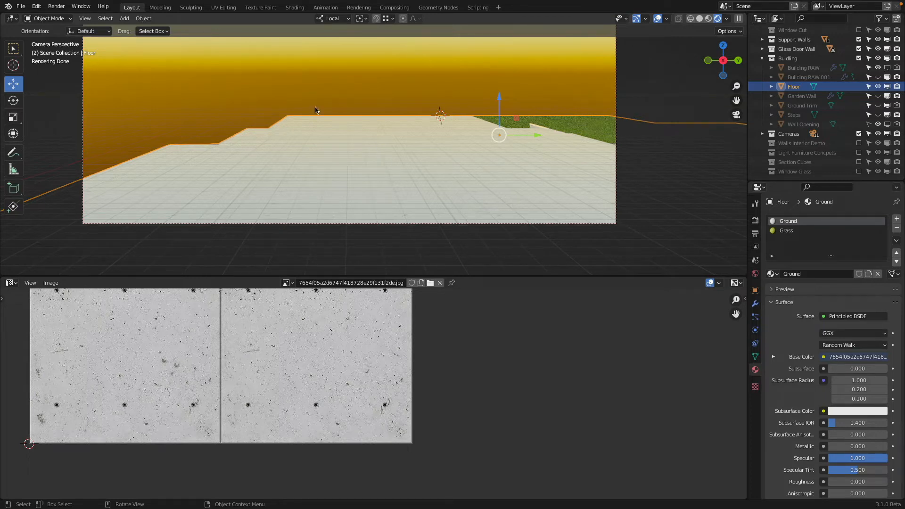
Step: Switch to Chrome, filter the Architextures seamless textures by Terrazzo and open the Sirocco Terrazzo texture
{"action": "key", "text": "super+Tab"}
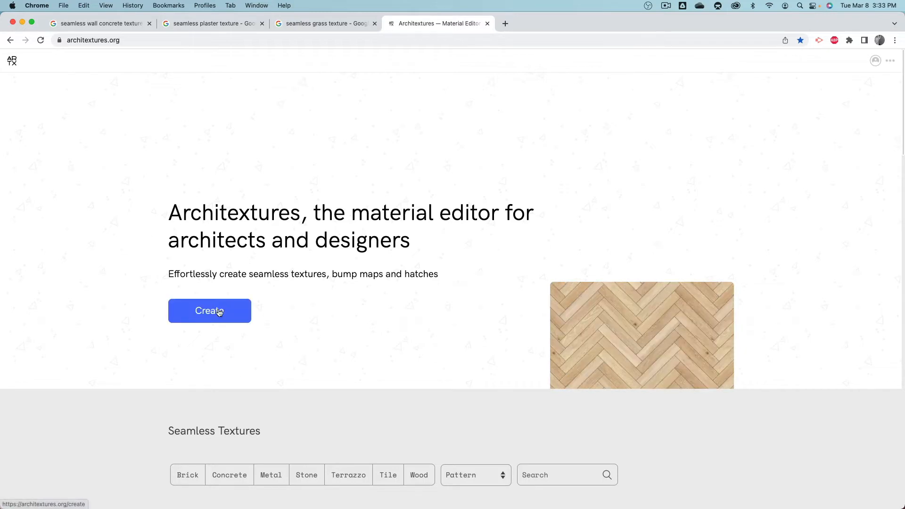
{"action": "left_click", "coordinate": [354, 481]}
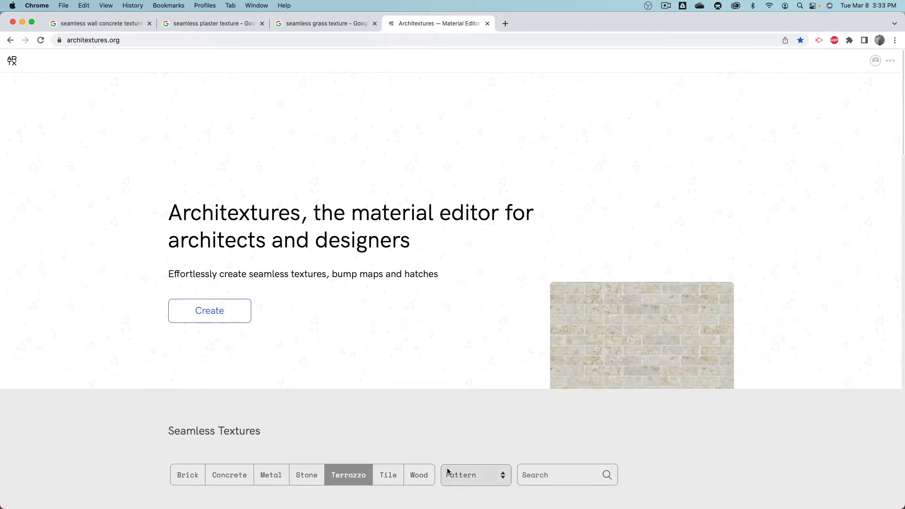
{"action": "scroll", "coordinate": [380, 343], "scroll_direction": "down", "scroll_amount": 9}
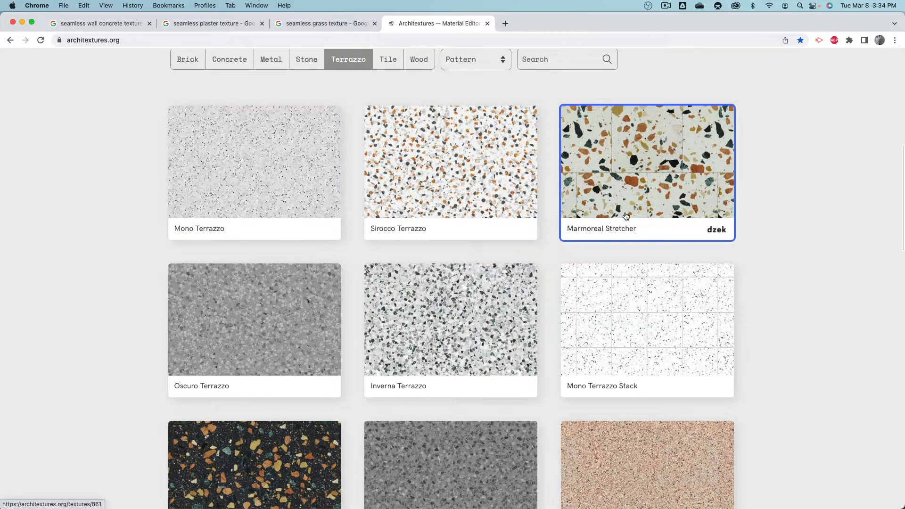
{"action": "scroll", "coordinate": [626, 217], "scroll_direction": "down", "scroll_amount": 10}
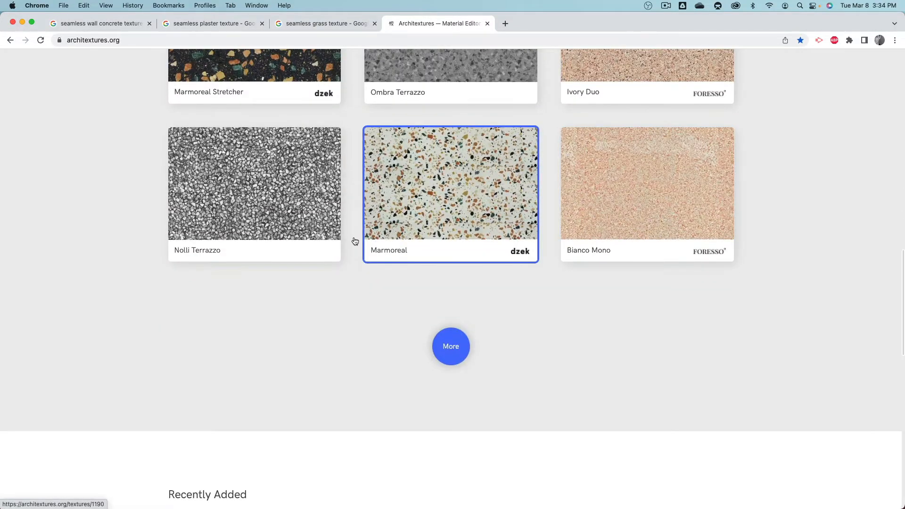
{"action": "scroll", "coordinate": [304, 210], "scroll_direction": "up", "scroll_amount": 10}
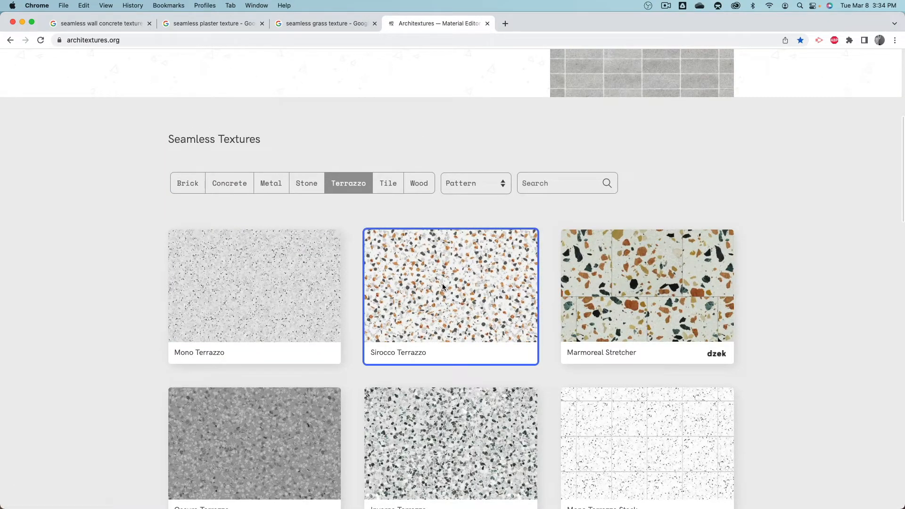
{"action": "left_click", "coordinate": [441, 285]}
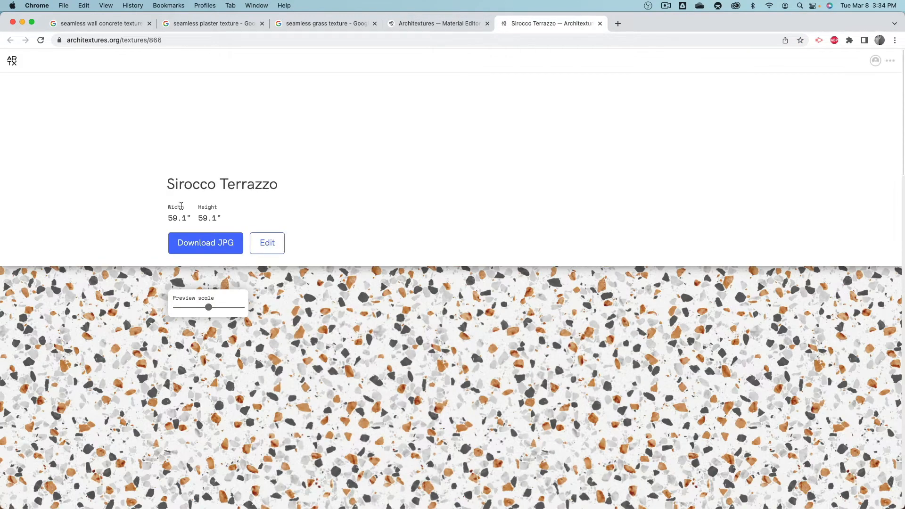
Step: Try the preview scale of the Sirocco Terrazzo texture and download it as a JPG
{"action": "scroll", "coordinate": [105, 150], "scroll_direction": "down", "scroll_amount": 10}
{"action": "scroll", "coordinate": [141, 184], "scroll_direction": "up", "scroll_amount": 8}
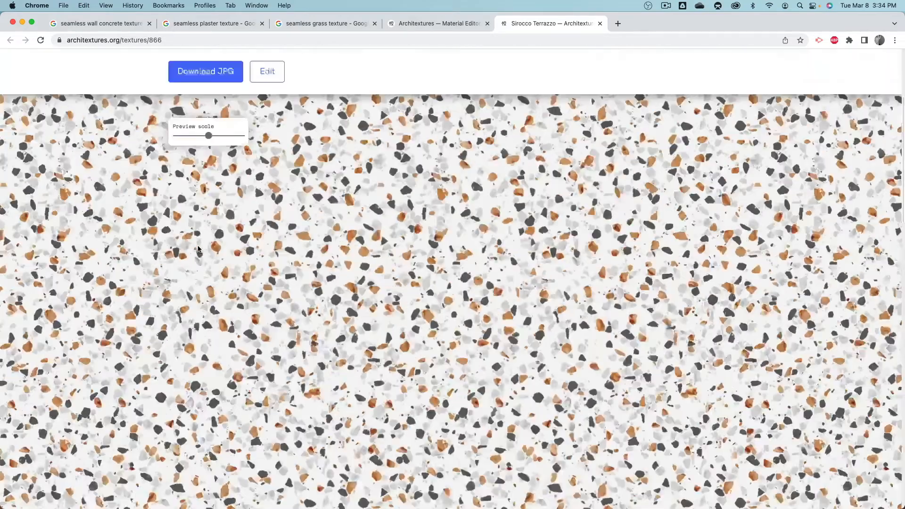
{"action": "scroll", "coordinate": [198, 249], "scroll_direction": "down", "scroll_amount": 2}
{"action": "mouse_move", "coordinate": [208, 216]}
{"action": "left_mouse_down"}
{"action": "mouse_move", "coordinate": [186, 217]}
{"action": "mouse_move", "coordinate": [208, 215]}
{"action": "left_mouse_up"}
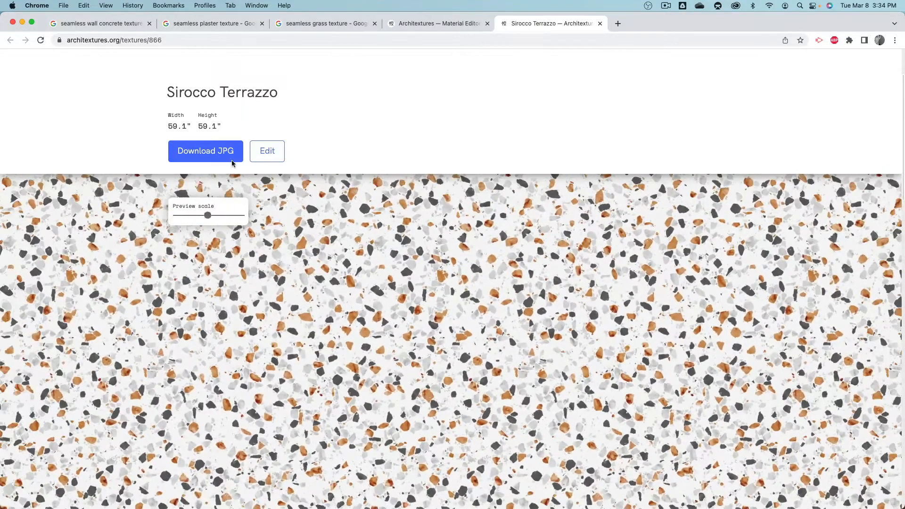
{"action": "left_click", "coordinate": [232, 160]}
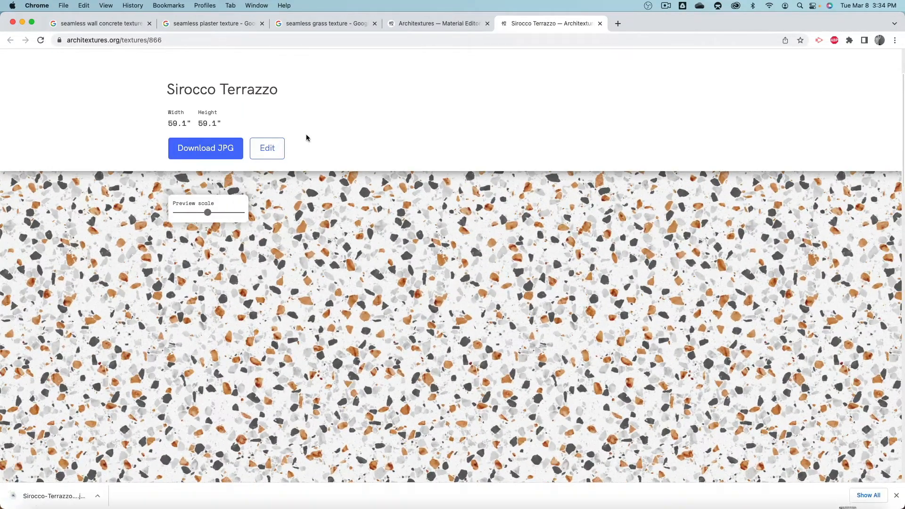
Step: Open Sirocco Terrazzo in the texture editor and change its pattern to Stretcher
{"action": "left_click", "coordinate": [276, 150]}
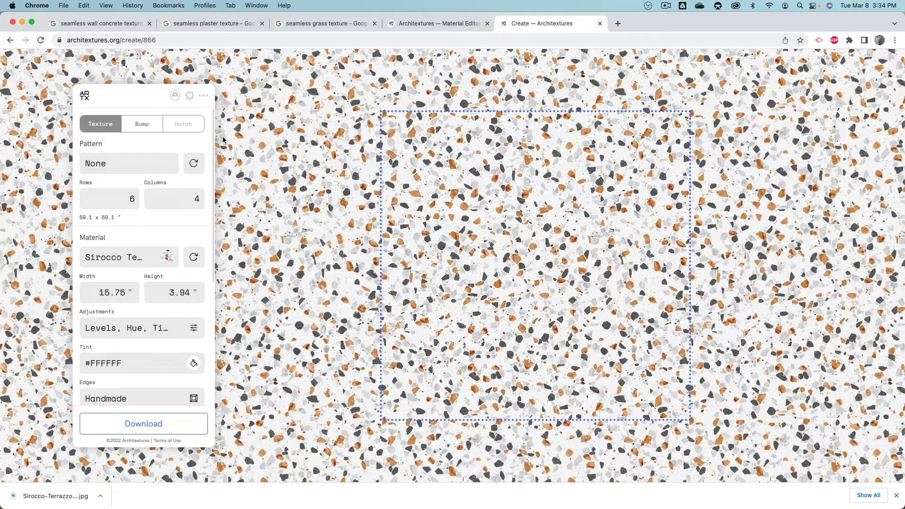
{"action": "left_click", "coordinate": [115, 170]}
{"action": "left_click", "coordinate": [126, 171]}
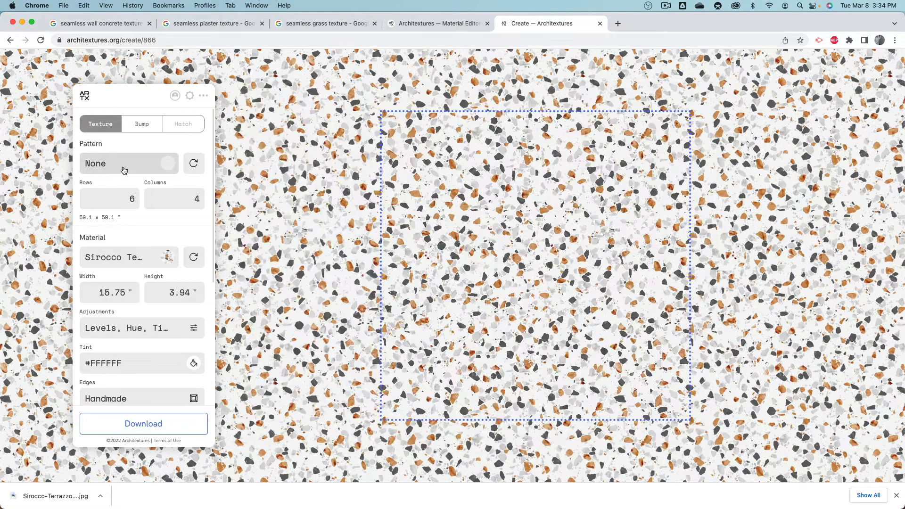
{"action": "left_click", "coordinate": [123, 169]}
{"action": "left_click", "coordinate": [462, 171]}
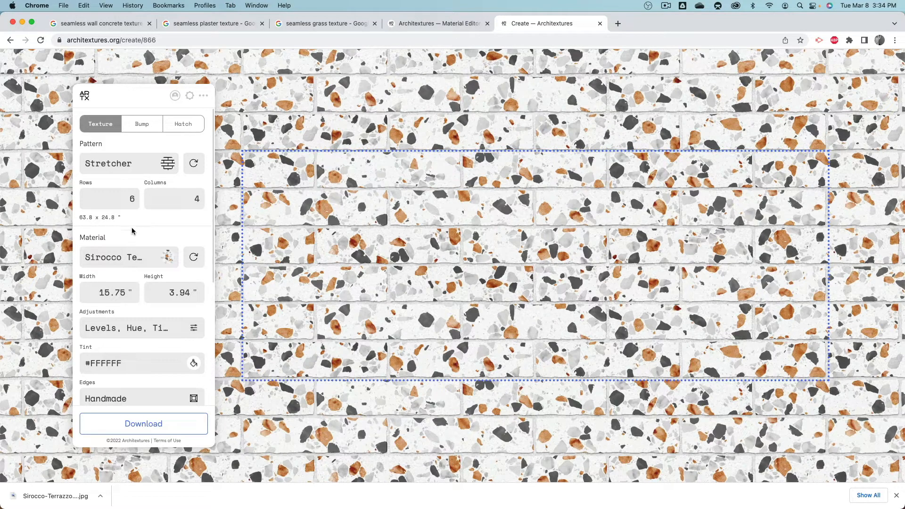
Step: Set the brick width to 10 inches and height to 4 inches, and change the material to Limestone
{"action": "left_click", "coordinate": [96, 293]}
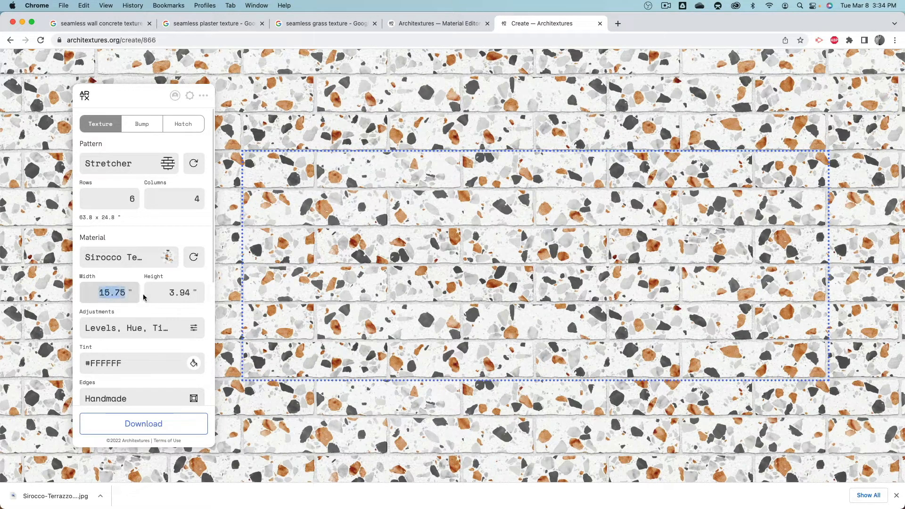
{"action": "type", "text": "10"}
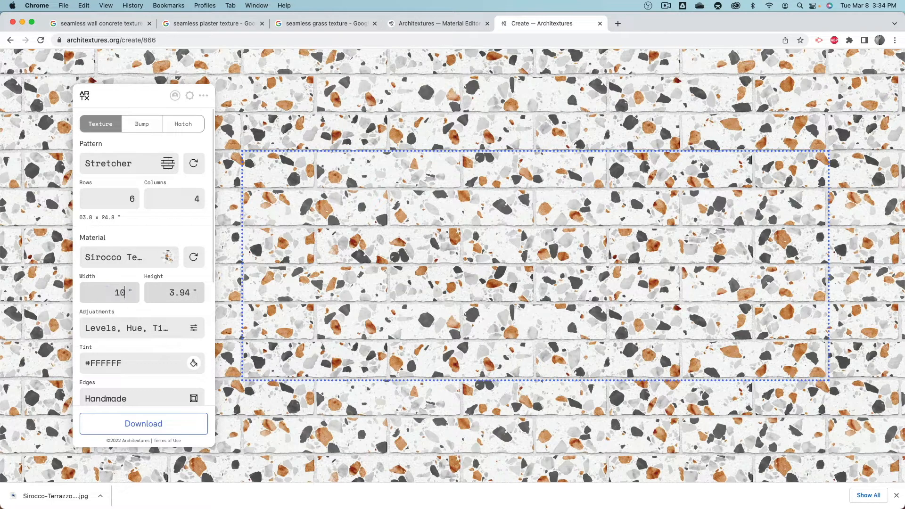
{"action": "left_click", "coordinate": [158, 295]}
{"action": "type", "text": "4"}
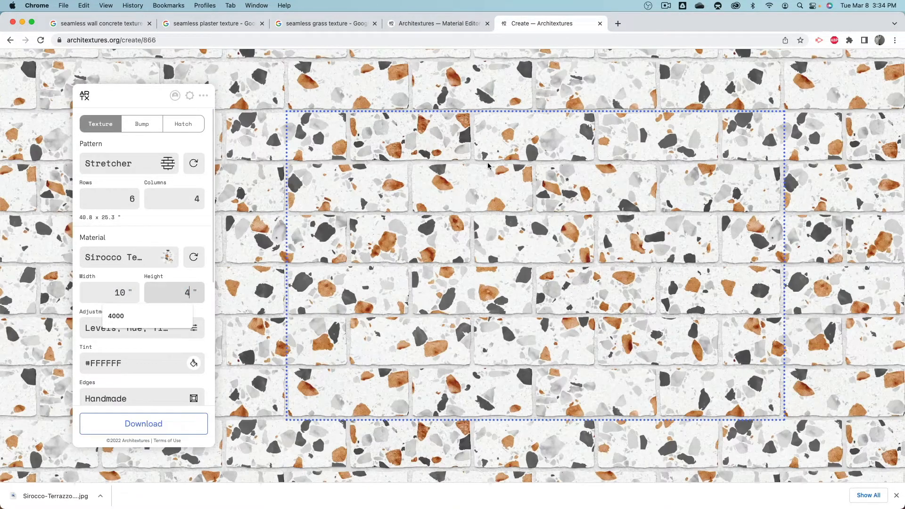
{"action": "left_click", "coordinate": [182, 223]}
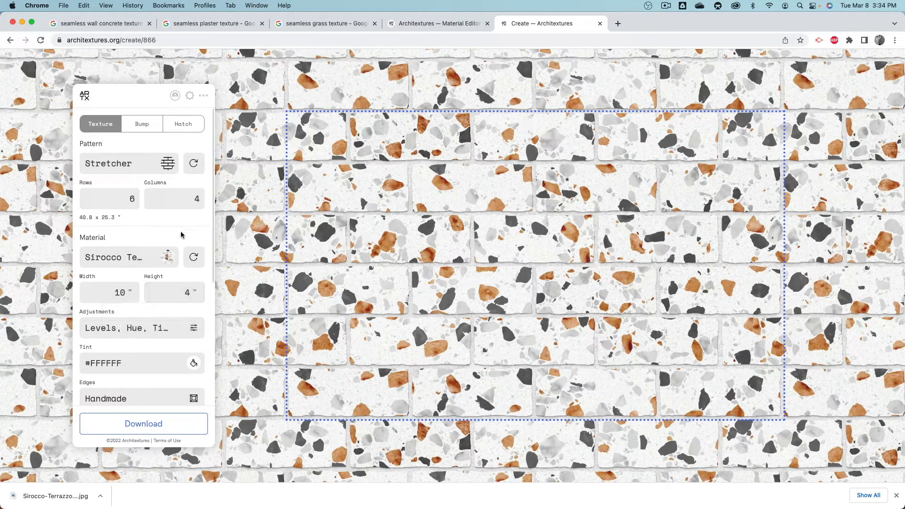
{"action": "left_click", "coordinate": [167, 259]}
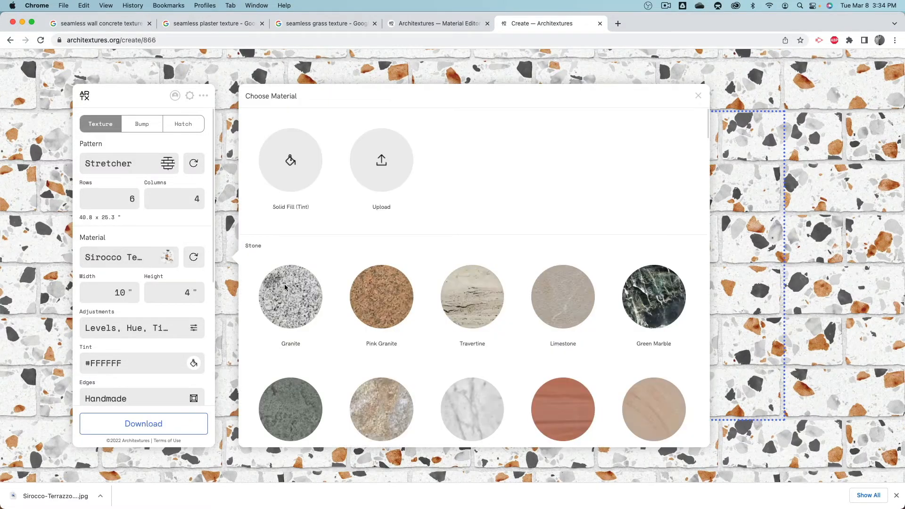
{"action": "left_click", "coordinate": [592, 295]}
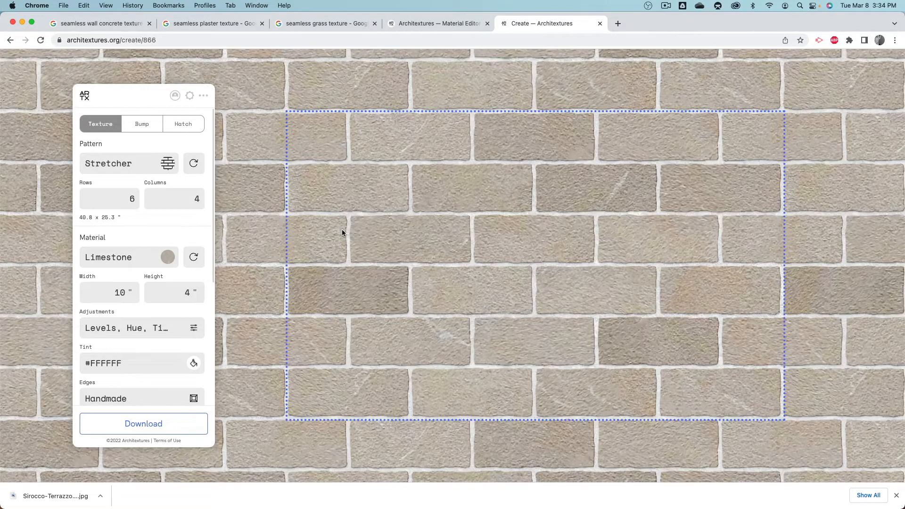
Step: Try the Flemish pattern on the limestone texture, and change the pattern to Chevron
{"action": "left_click", "coordinate": [167, 163]}
{"action": "left_click", "coordinate": [651, 163]}
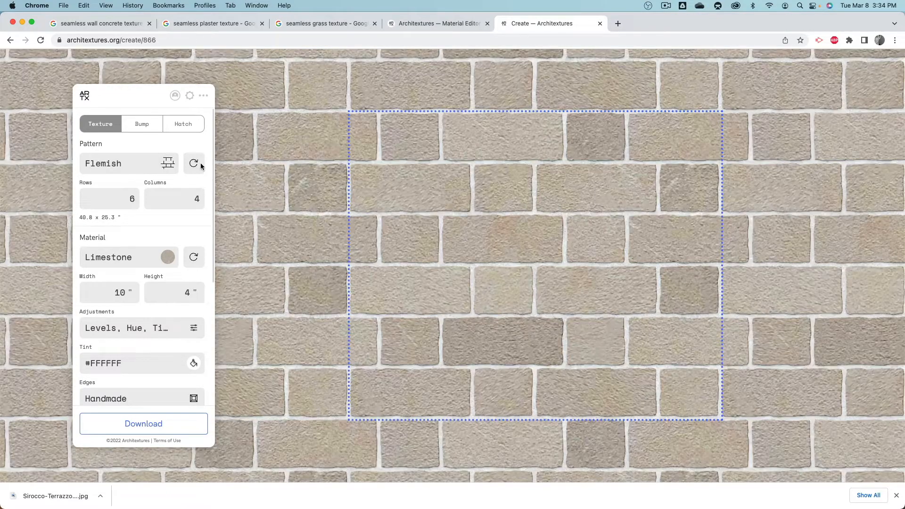
{"action": "left_click", "coordinate": [169, 164]}
{"action": "left_click", "coordinate": [381, 272]}
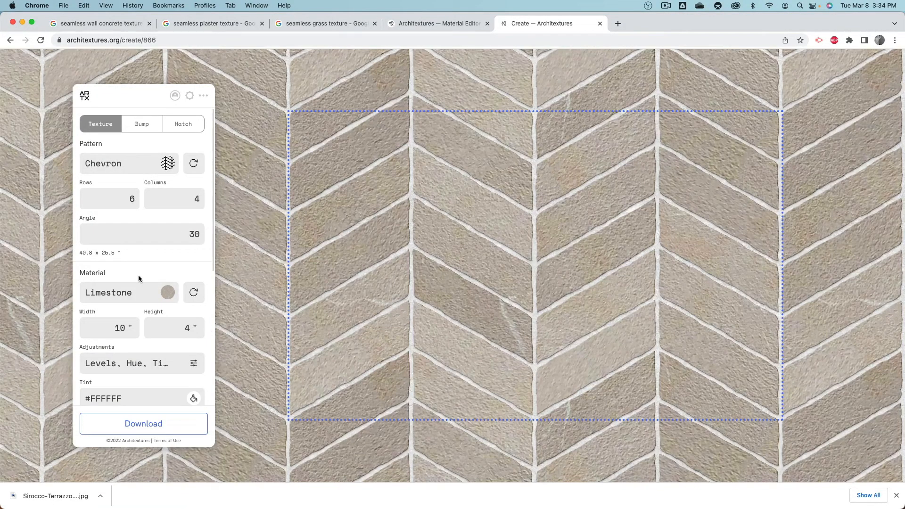
Step: Review the chevron texture's joint settings and its download options, comparing the Sample and High Resolution sizes
{"action": "scroll", "coordinate": [151, 323], "scroll_direction": "down", "scroll_amount": 5}
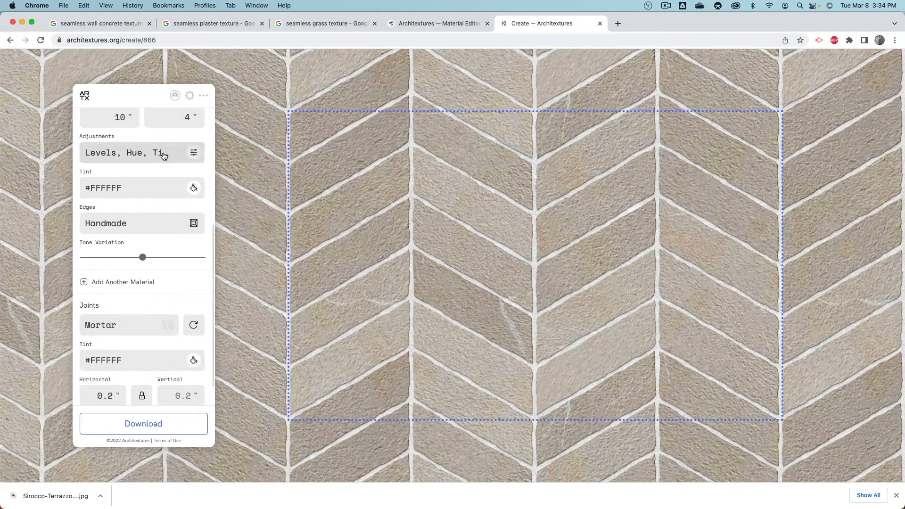
{"action": "scroll", "coordinate": [170, 180], "scroll_direction": "down", "scroll_amount": 2}
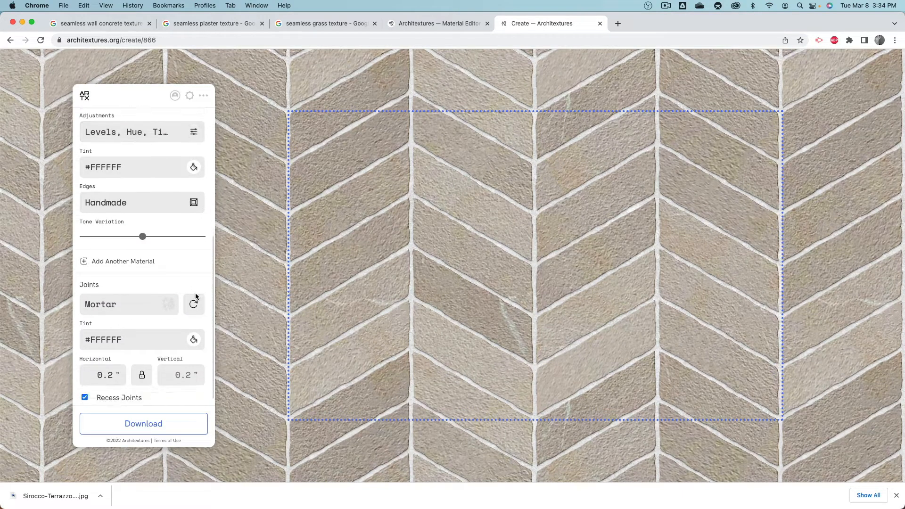
{"action": "left_click", "coordinate": [178, 426]}
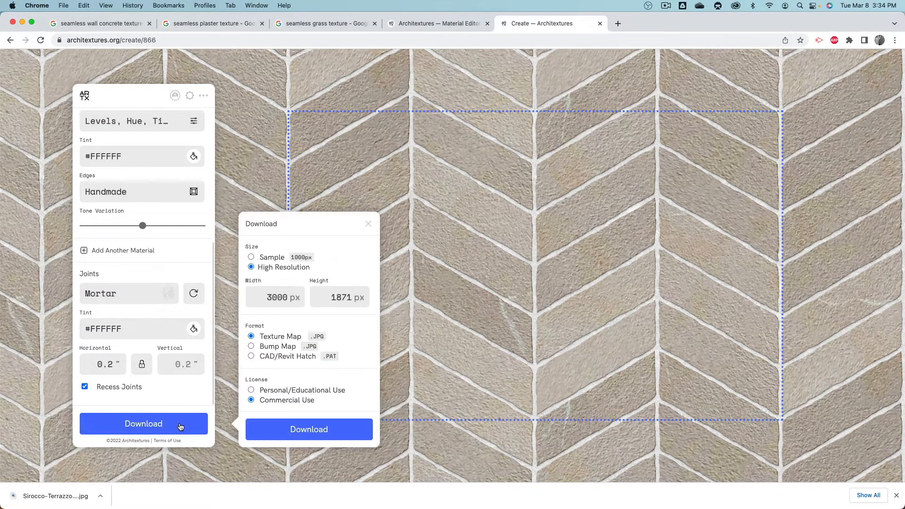
{"action": "left_click", "coordinate": [267, 259]}
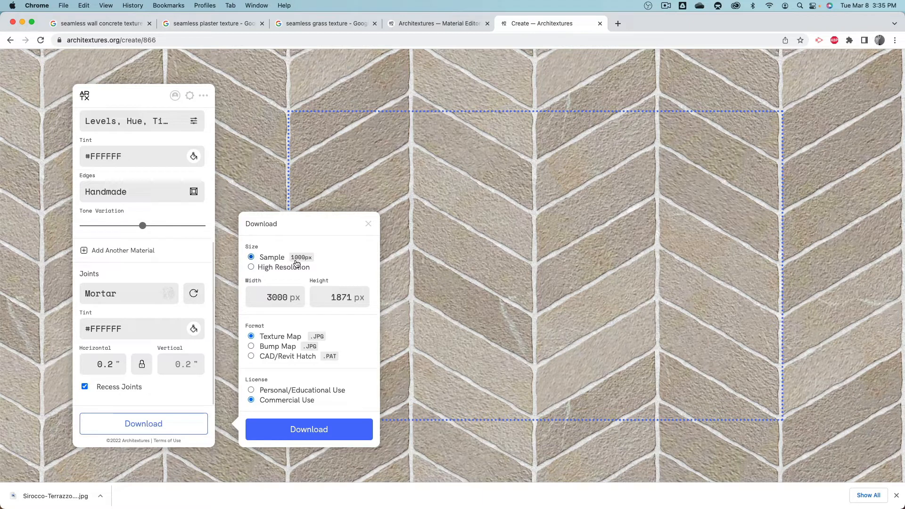
{"action": "left_click", "coordinate": [279, 274]}
Step: Open the Downloads folder in Finder and copy Sirocco-Terrazzo-Architextures.jpg into the Textures folder
{"action": "mouse_move", "coordinate": [759, 508]}
{"action": "left_click", "coordinate": [847, 492]}
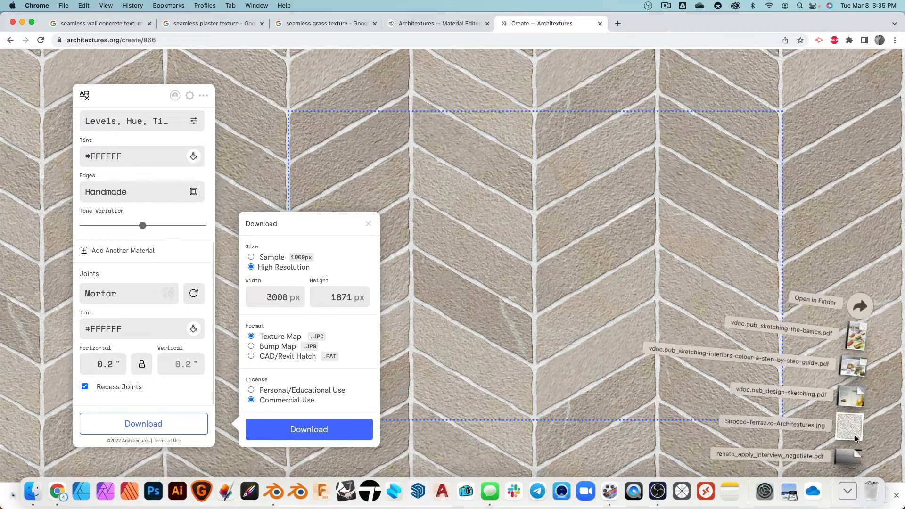
{"action": "left_click", "coordinate": [859, 307]}
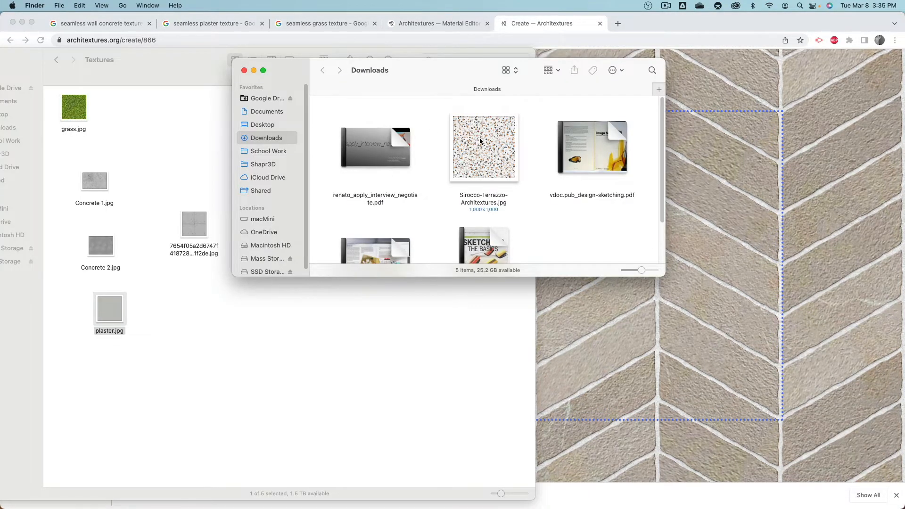
{"action": "left_click_drag", "start_coordinate": [479, 142], "coordinate": [197, 327]}
{"action": "left_click", "coordinate": [232, 350]}
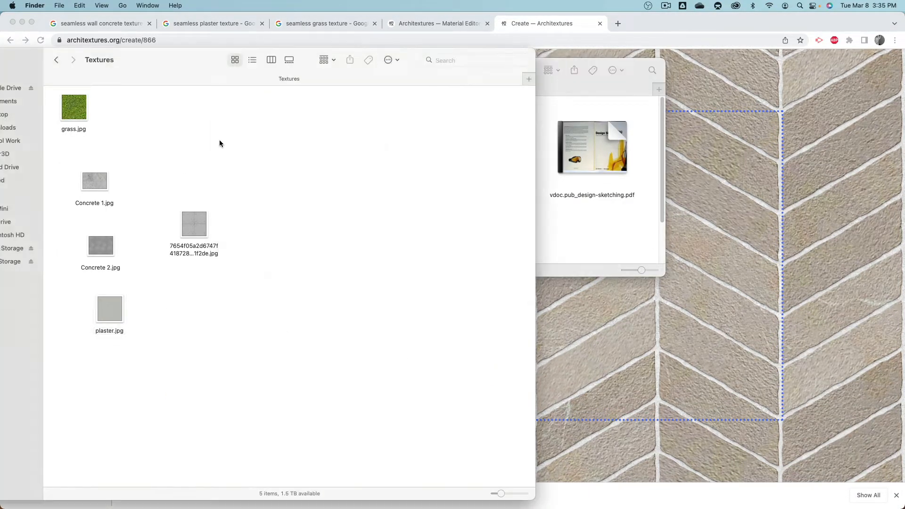
{"action": "left_click_drag", "start_coordinate": [222, 58], "coordinate": [449, 53]}
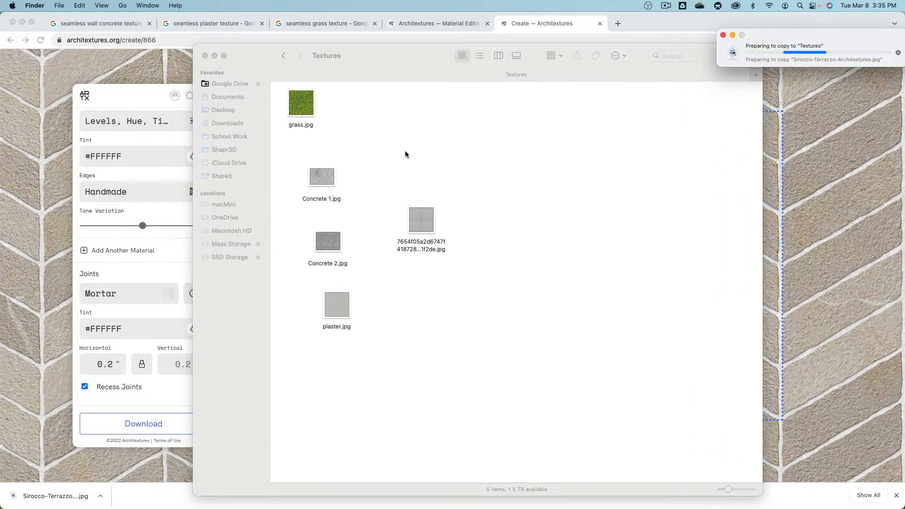
Step: Switch to Blender and load Sirocco-Terrazzo-Architextures.jpg into the Ground material's Image Texture node
{"action": "key", "text": "super+Tab"}
{"action": "key", "text": "super+Tab"}
{"action": "key", "text": "super+Tab"}
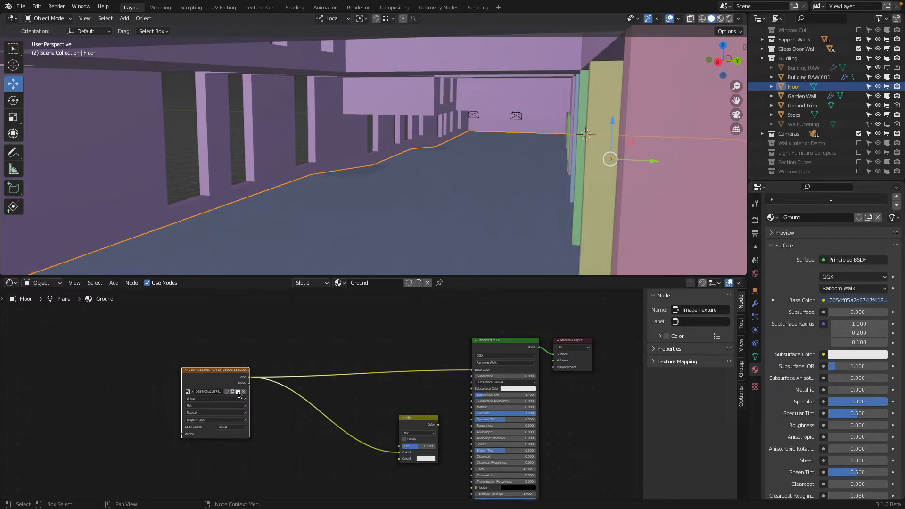
{"action": "left_click", "coordinate": [238, 392]}
{"action": "left_click", "coordinate": [367, 190]}
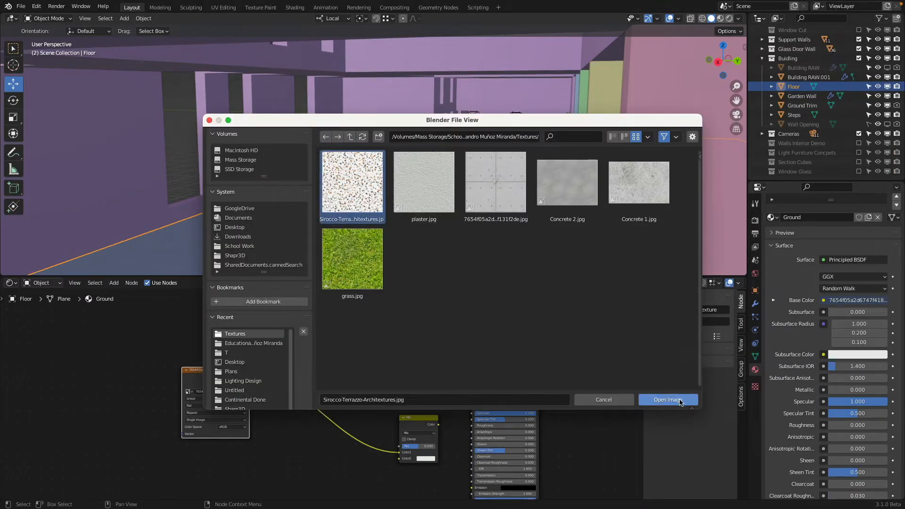
{"action": "left_click", "coordinate": [680, 400]}
Step: Show the viewport in rendered shading and set the Ground material's Specular to 0
{"action": "key", "text": "z"}
{"action": "left_click", "coordinate": [389, 179]}
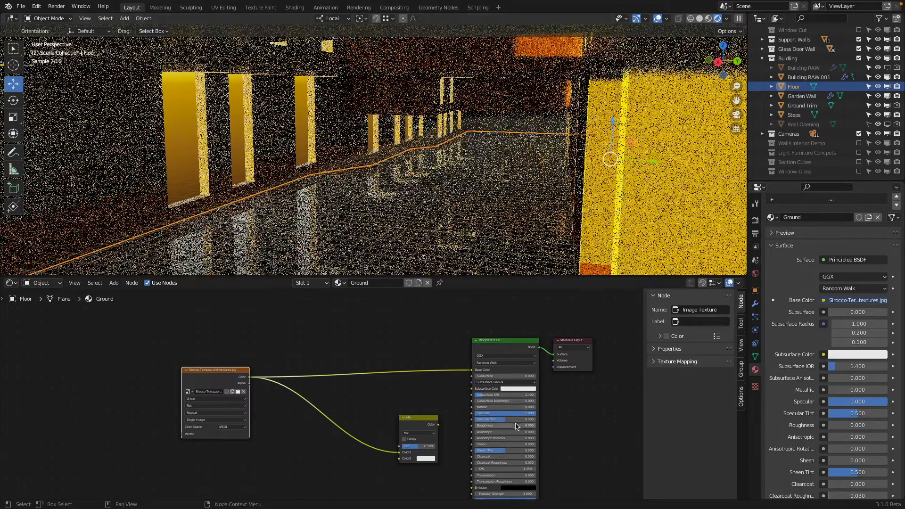
{"action": "left_click_drag", "start_coordinate": [512, 415], "coordinate": [453, 414]}
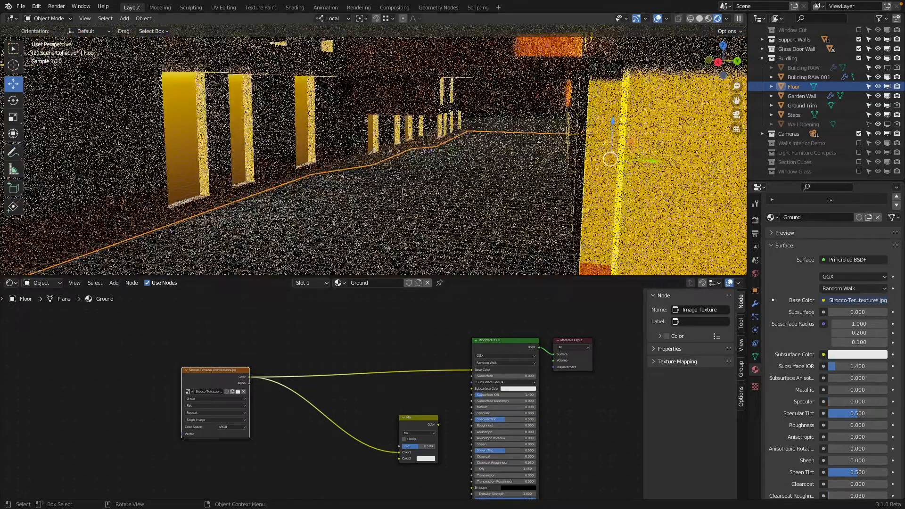
Step: Hide the building objects around the floor and view its terrazzo texture from above
{"action": "key", "text": "KP_Divide"}
{"action": "middle_click_drag", "start_coordinate": [405, 193], "coordinate": [485, 226]}
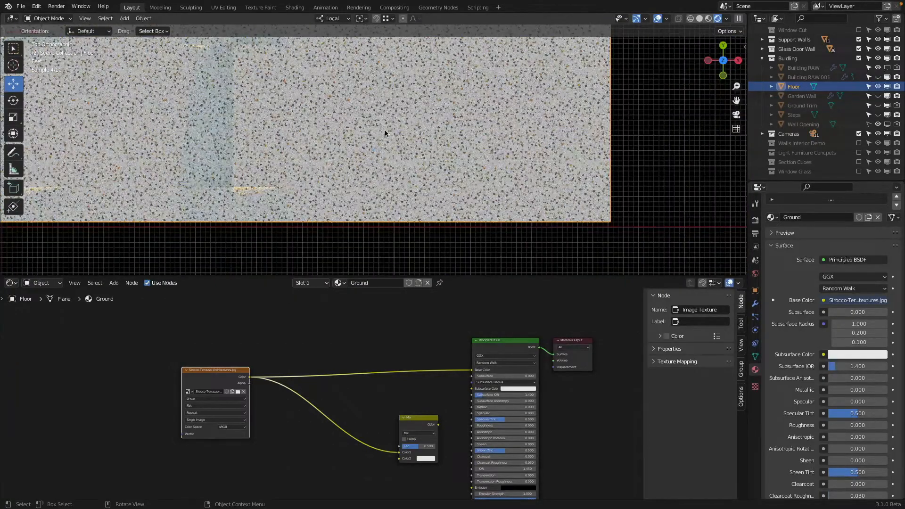
{"action": "middle_click_drag", "start_coordinate": [362, 107], "coordinate": [465, 182], "text": "shift"}
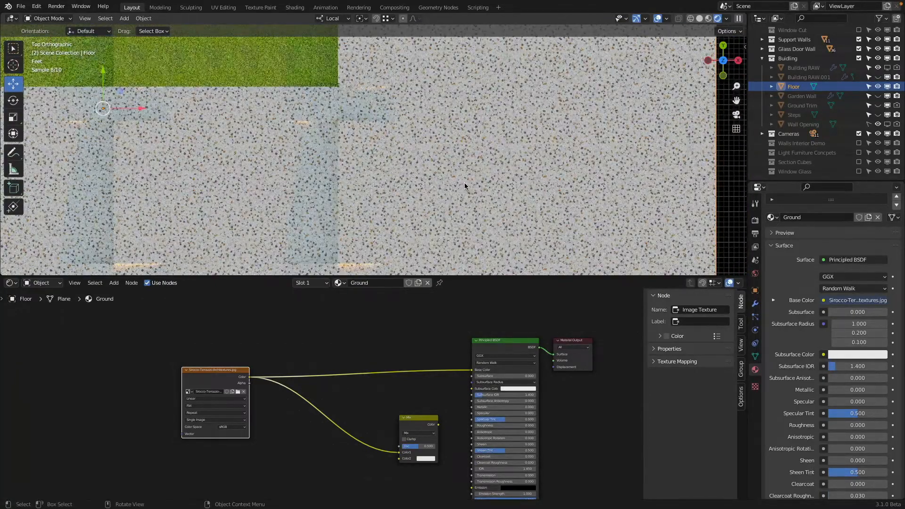
Step: Add a Texture Coordinate node beside the terrazzo Image Texture node of the Ground material
{"action": "middle_click_drag", "start_coordinate": [259, 361], "coordinate": [447, 338]}
{"action": "scroll", "coordinate": [338, 353], "scroll_direction": "up", "scroll_amount": 4}
{"action": "middle_click_drag", "start_coordinate": [338, 357], "coordinate": [311, 372]}
{"action": "scroll", "coordinate": [289, 359], "scroll_direction": "up", "scroll_amount": 2}
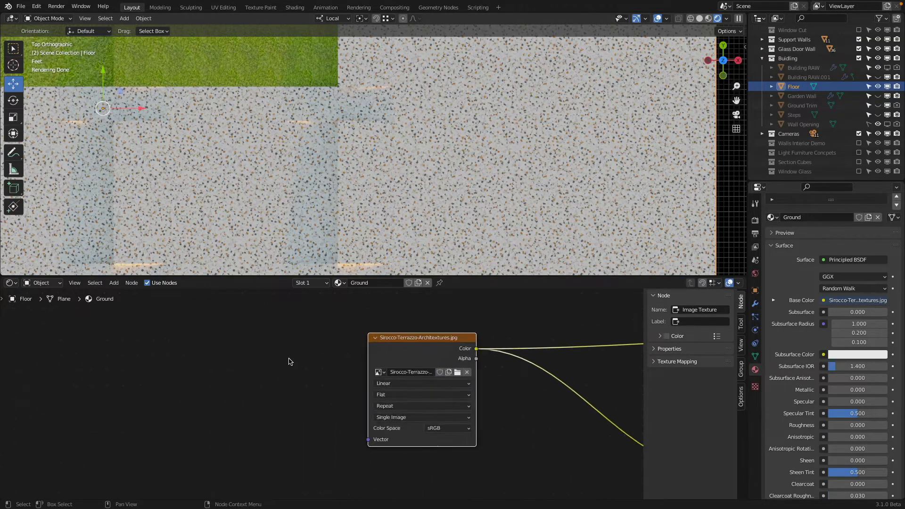
{"action": "key", "text": "shift+a"}
{"action": "mouse_move", "coordinate": [283, 312]}
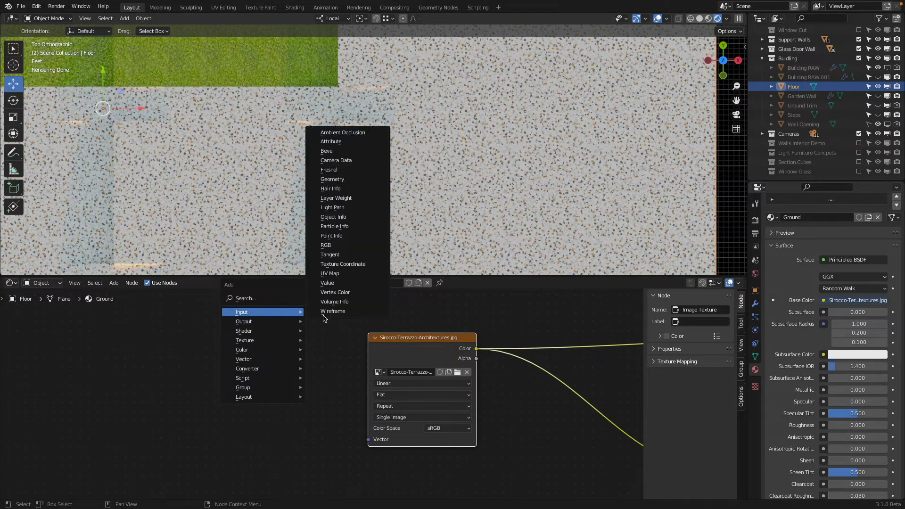
{"action": "left_click", "coordinate": [349, 264]}
{"action": "left_click", "coordinate": [87, 375]}
Step: Add a Mapping node and link the UV coordinates through it to the terrazzo image's Vector input
{"action": "key", "text": "shift+a"}
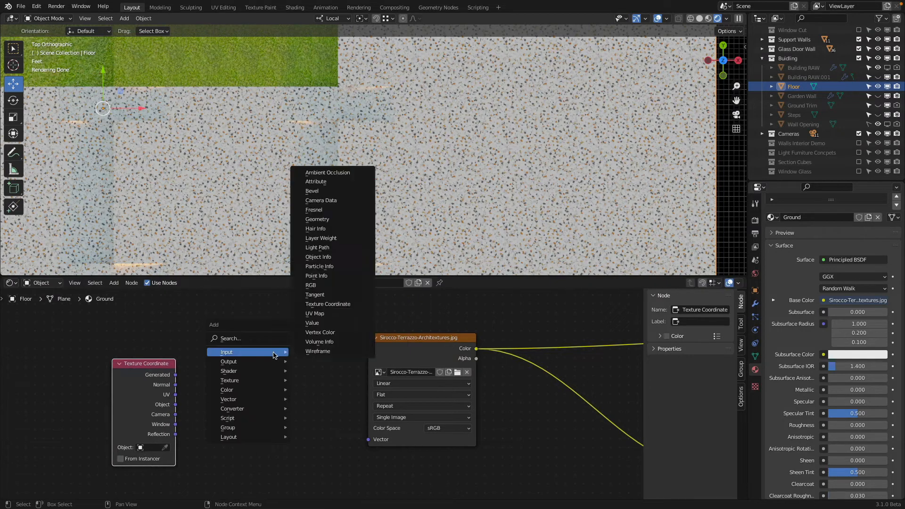
{"action": "mouse_move", "coordinate": [271, 399]}
{"action": "left_click", "coordinate": [336, 417]}
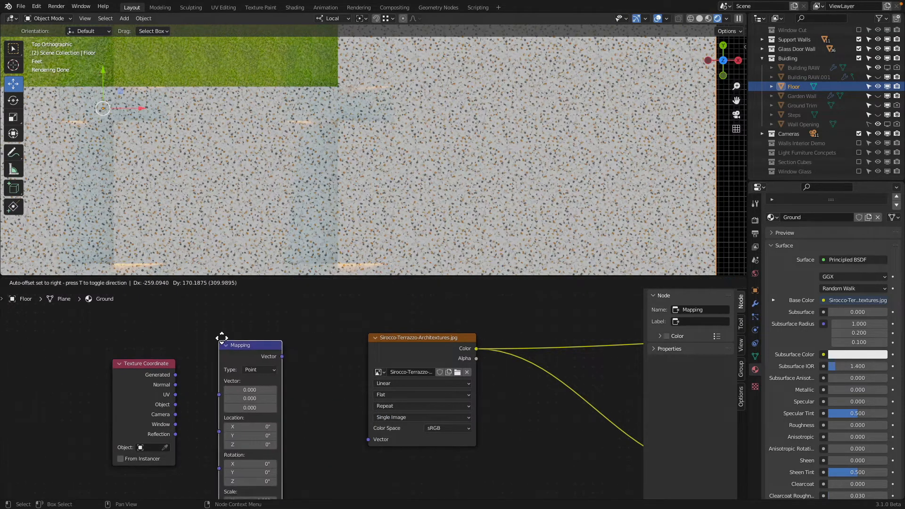
{"action": "left_click", "coordinate": [222, 339]}
{"action": "left_click_drag", "start_coordinate": [176, 394], "coordinate": [220, 381]}
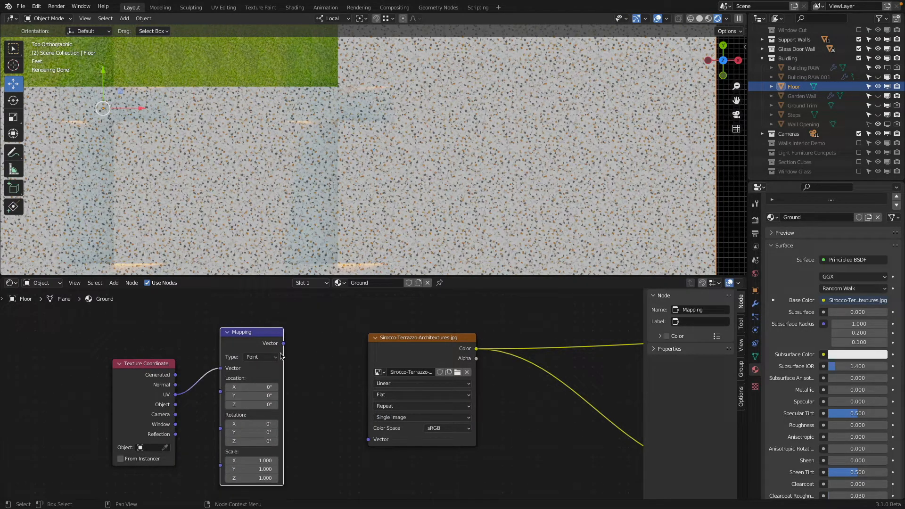
{"action": "left_click_drag", "start_coordinate": [285, 345], "coordinate": [368, 439]}
Step: Set the Mapping node's scale to 4 on all three axes
{"action": "left_click_drag", "start_coordinate": [252, 461], "coordinate": [253, 479]}
{"action": "type", "text": "4"}
{"action": "key", "text": "Return"}
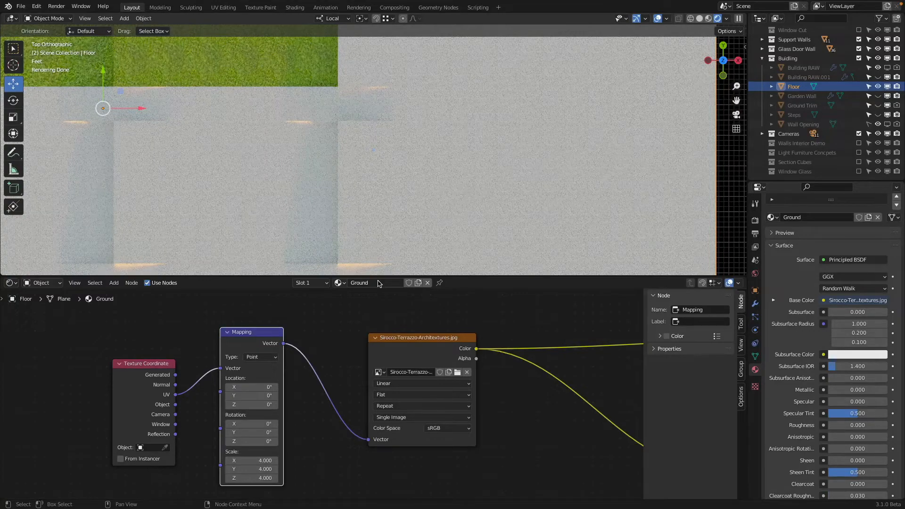
Step: View the floor through the camera and set the Mapping node's scale to 3 on all three axes
{"action": "key", "text": "KP_0"}
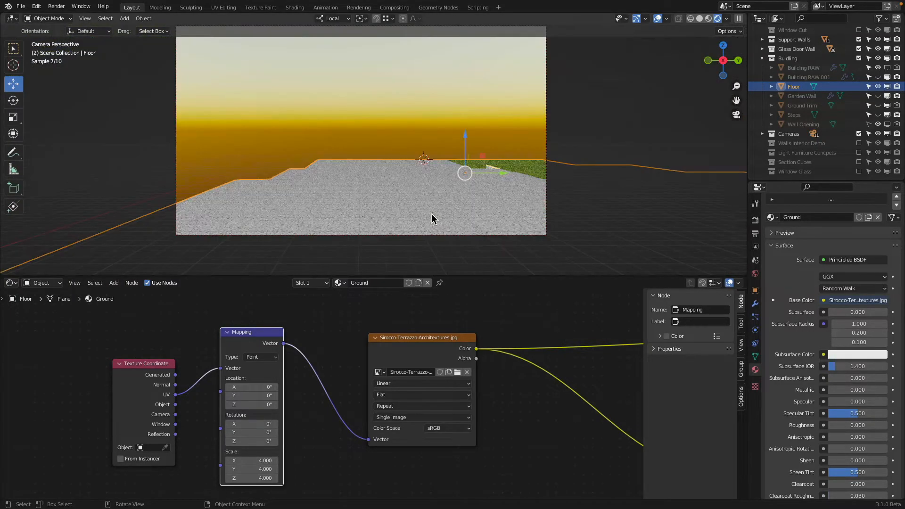
{"action": "scroll", "coordinate": [423, 219], "scroll_direction": "up", "scroll_amount": 3}
{"action": "middle_click_drag", "start_coordinate": [434, 193], "coordinate": [466, 96], "text": "shift"}
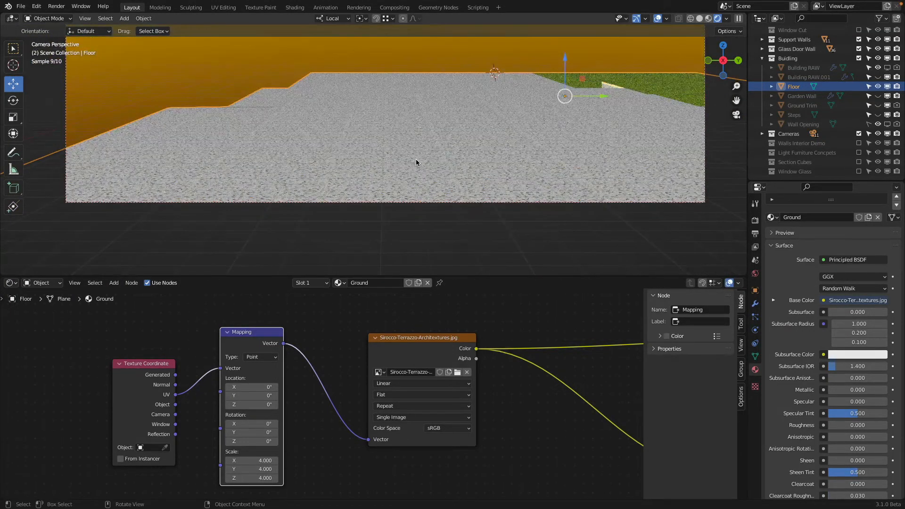
{"action": "left_click_drag", "start_coordinate": [265, 460], "coordinate": [265, 478]}
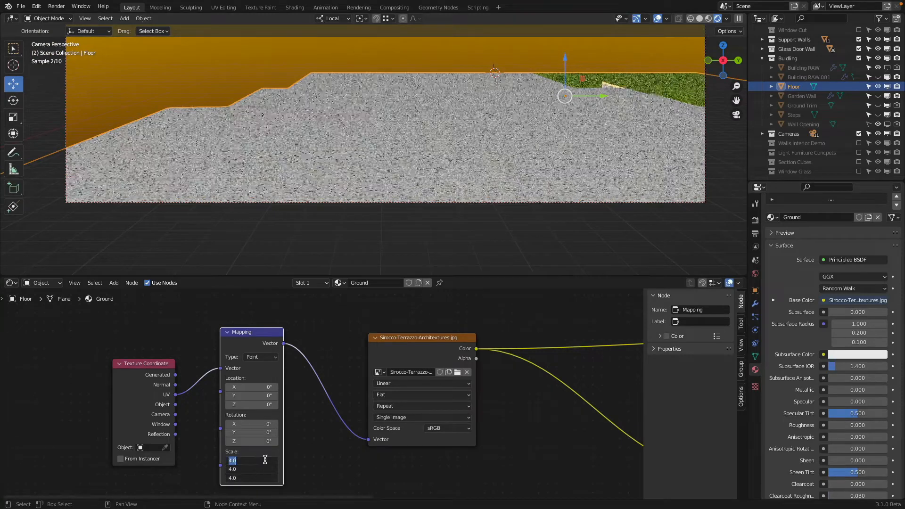
{"action": "type", "text": "3"}
{"action": "key", "text": "Return"}
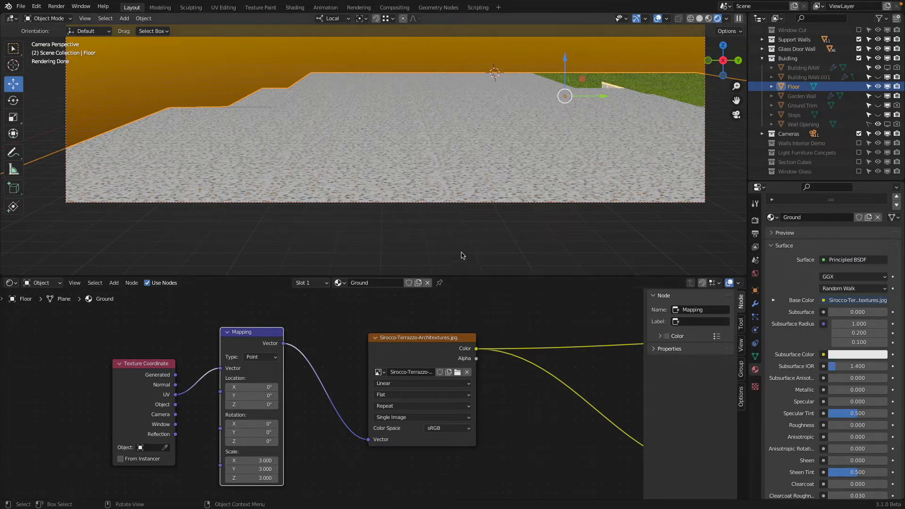
Step: Try rotating the terrazzo mapping about X, set its Z rotation to 34.1°, and unhide the building objects
{"action": "left_click_drag", "start_coordinate": [252, 432], "coordinate": [339, 432]}
{"action": "key", "text": "Escape"}
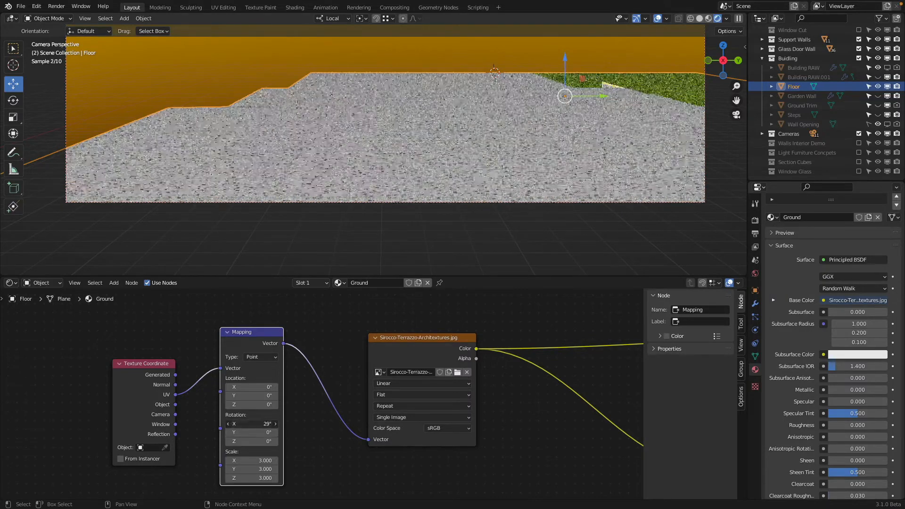
{"action": "left_click_drag", "start_coordinate": [252, 441], "coordinate": [288, 441]}
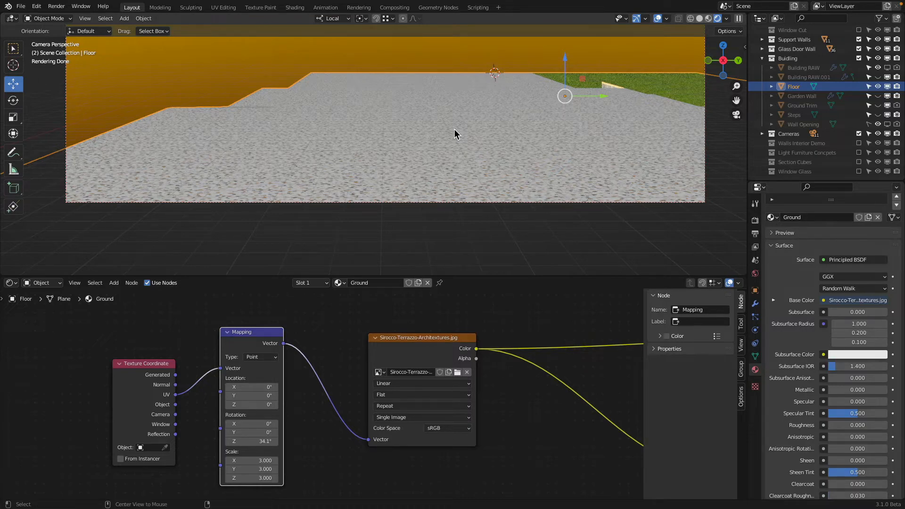
{"action": "key", "text": "alt+h"}
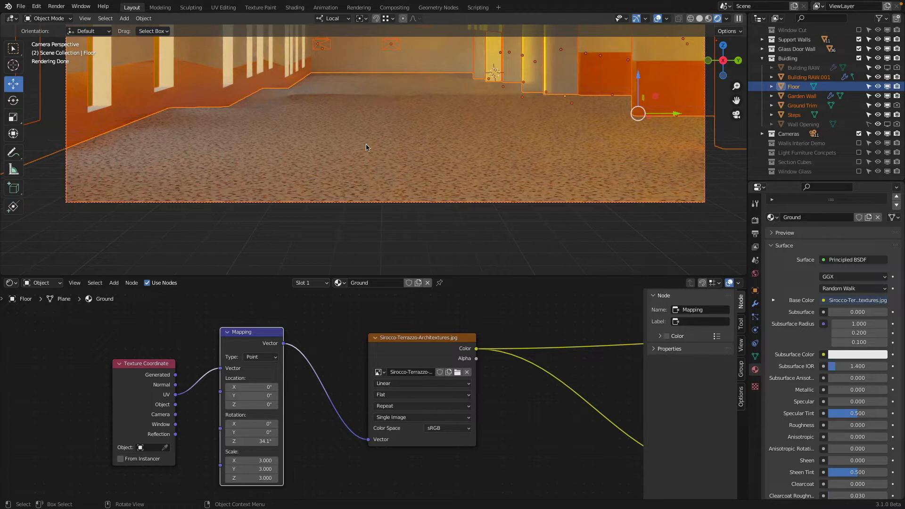
Step: Try a roughness of 1 on the floor's Principled BSDF and return it to 0
{"action": "mouse_move", "coordinate": [541, 338]}
{"action": "middle_mouse_down"}
{"action": "mouse_move", "coordinate": [230, 360]}
{"action": "mouse_move", "coordinate": [202, 351]}
{"action": "middle_mouse_up"}
{"action": "middle_click_drag", "start_coordinate": [368, 370], "coordinate": [263, 352]}
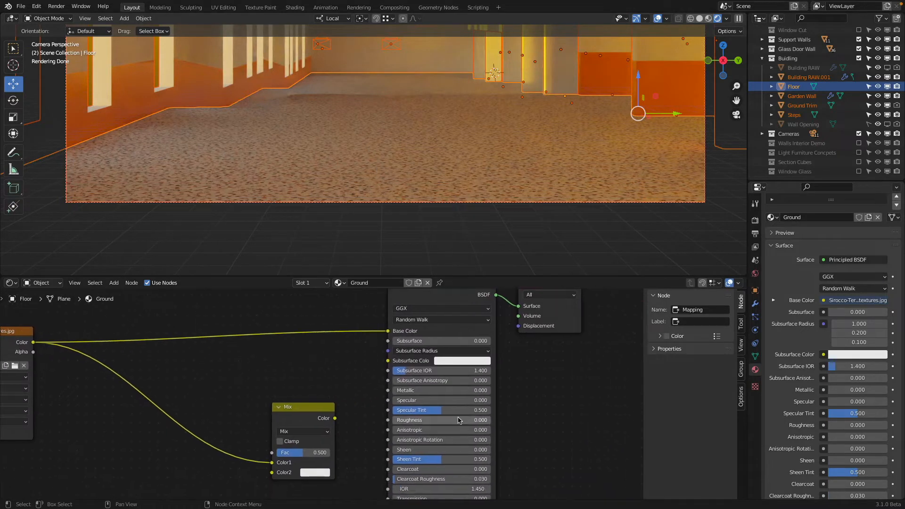
{"action": "left_click", "coordinate": [435, 420]}
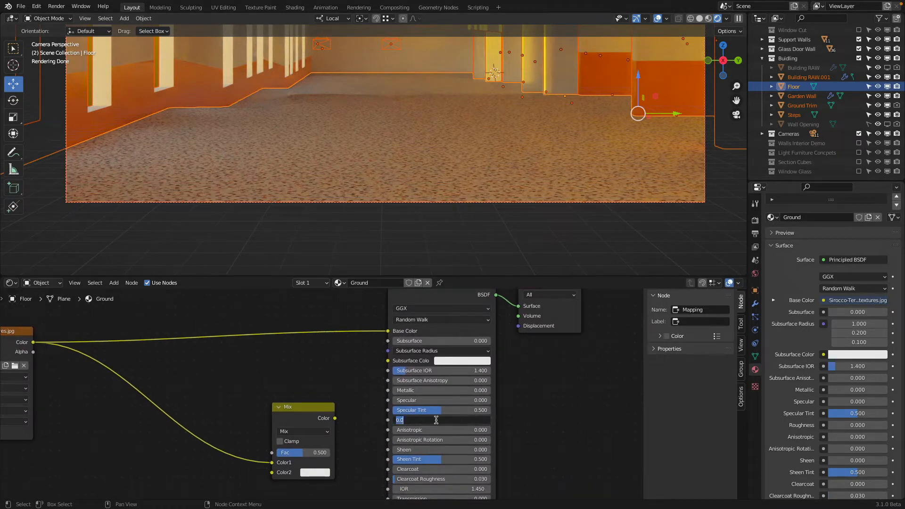
{"action": "type", "text": "1"}
{"action": "key", "text": "Return"}
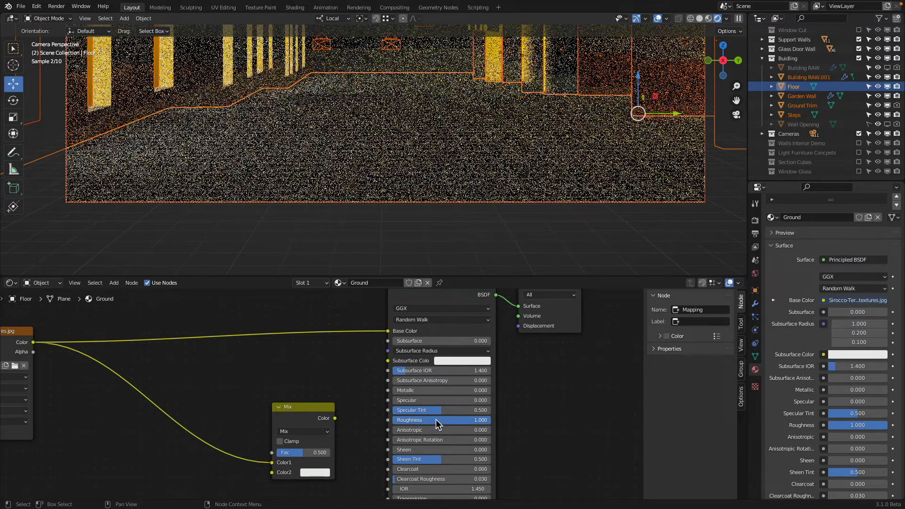
{"action": "left_click", "coordinate": [436, 419]}
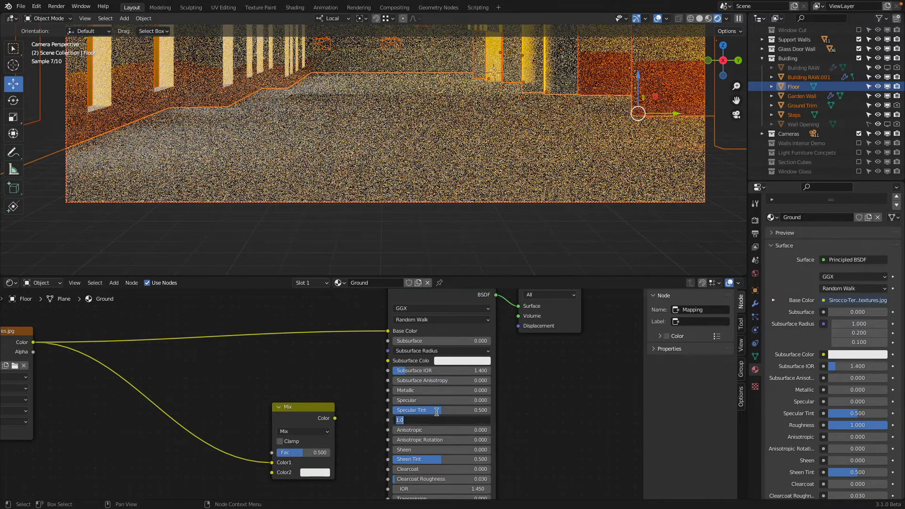
{"action": "type", "text": "0"}
{"action": "key", "text": "Return"}
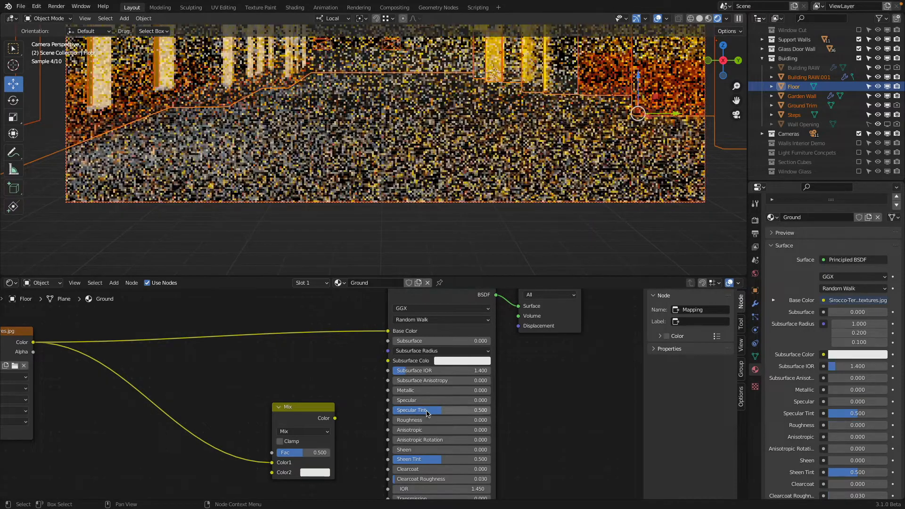
Step: Try a specular value of 1 on the floor's Principled BSDF and settle on 0.5
{"action": "left_click", "coordinate": [427, 401]}
{"action": "type", "text": "1"}
{"action": "key", "text": "Return"}
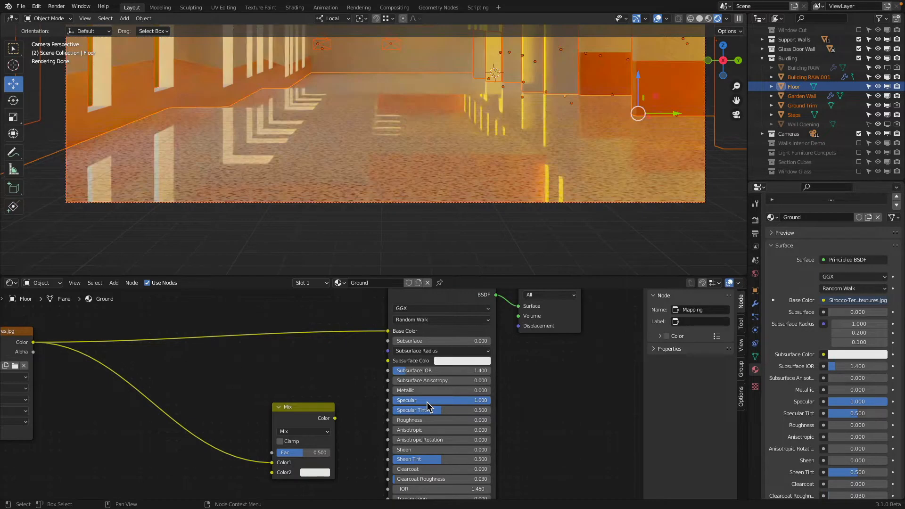
{"action": "left_click", "coordinate": [426, 401]}
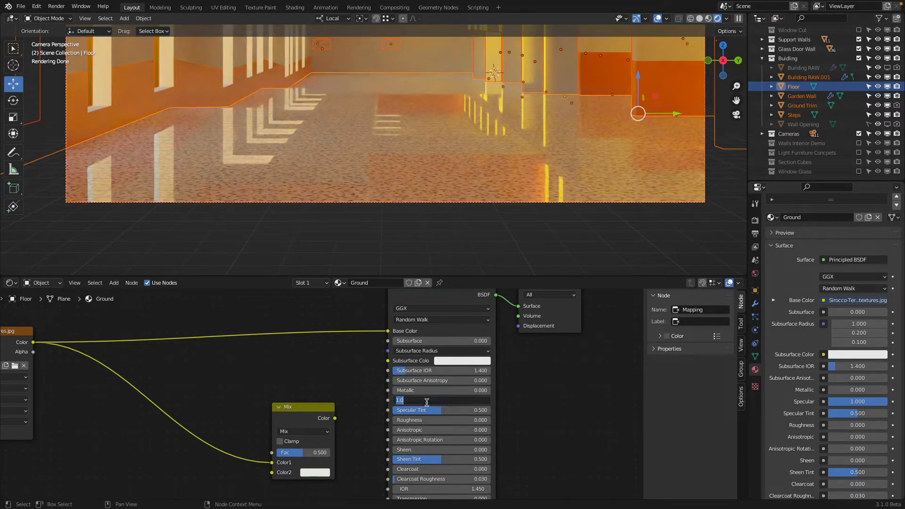
{"action": "type", "text": ".5"}
{"action": "key", "text": "Return"}
Step: Compare roughness values of 0.2 and 0.1 on the floor's Principled BSDF and keep 0.2
{"action": "left_click", "coordinate": [427, 419]}
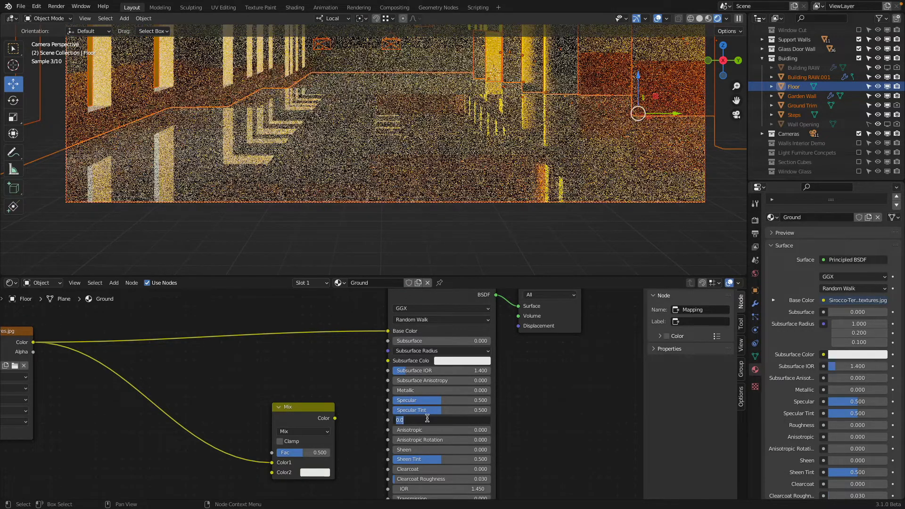
{"action": "type", "text": ".2"}
{"action": "key", "text": "Return"}
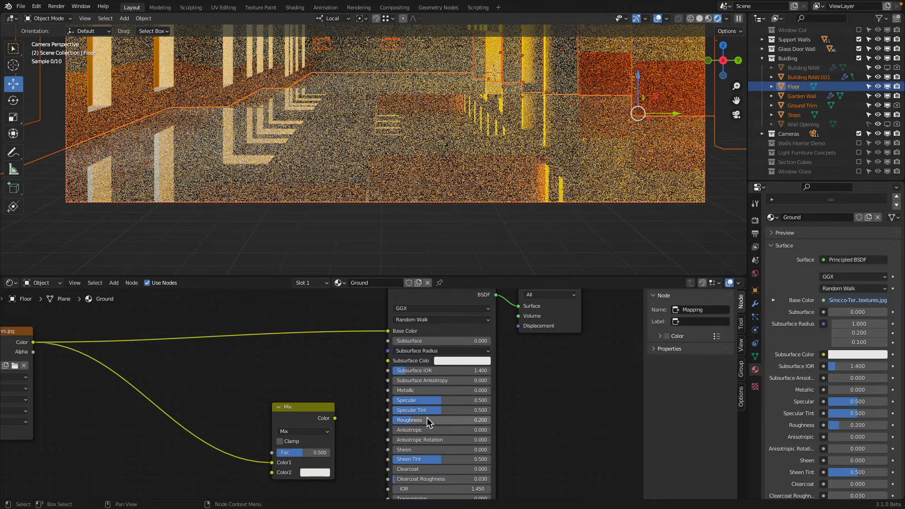
{"action": "left_click", "coordinate": [427, 420]}
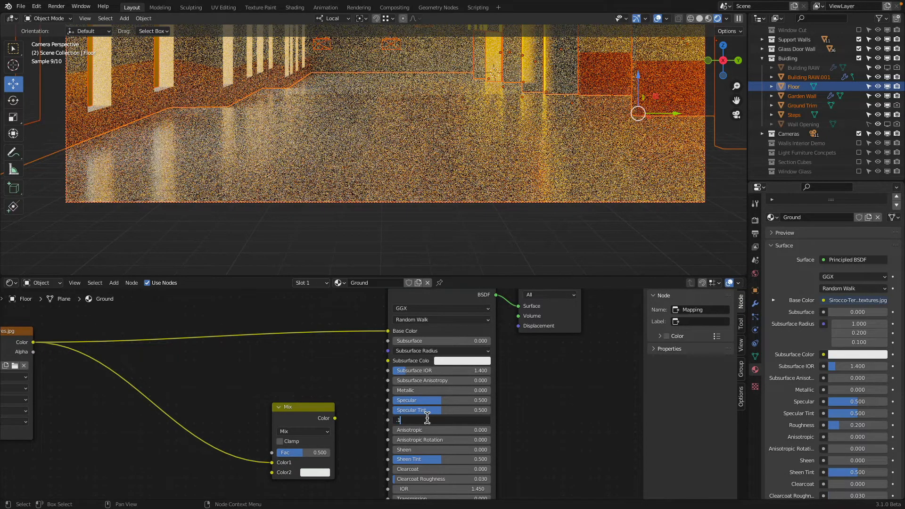
{"action": "type", "text": ".1"}
{"action": "key", "text": "Return"}
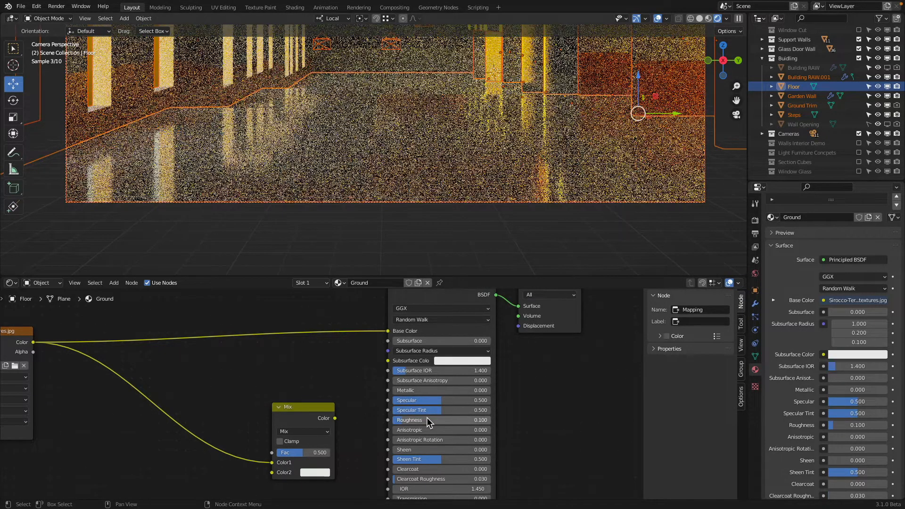
{"action": "left_click", "coordinate": [427, 420]}
{"action": "type", "text": ".2"}
{"action": "key", "text": "Return"}
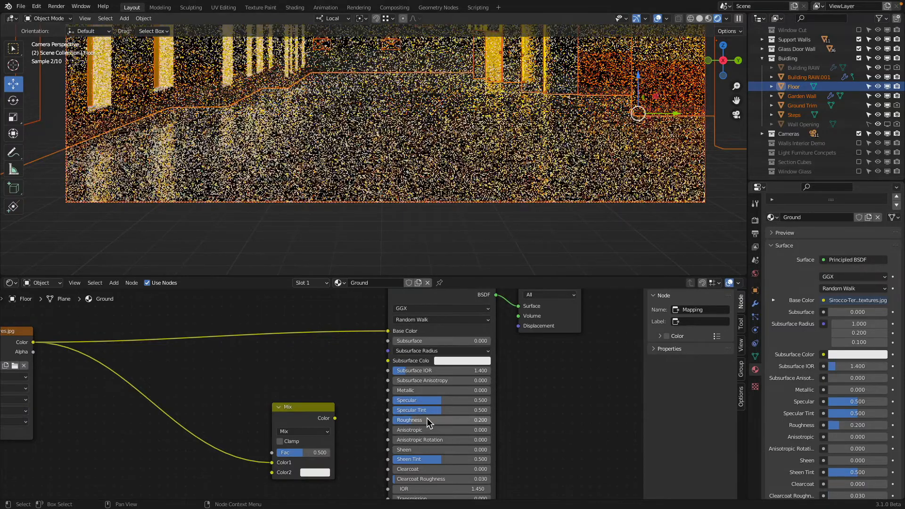
Step: Enlarge the outliner and exclude the Buidling, Glass Door Wall and Support Walls collections from the view layer
{"action": "scroll", "coordinate": [358, 174], "scroll_direction": "down", "scroll_amount": 2}
{"action": "middle_click_drag", "start_coordinate": [359, 173], "coordinate": [313, 229], "text": "shift"}
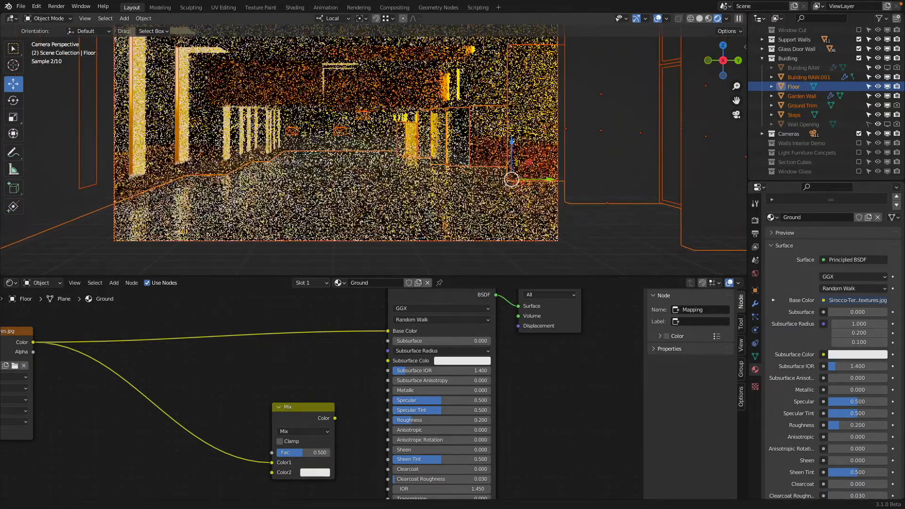
{"action": "middle_click_drag", "start_coordinate": [340, 156], "coordinate": [340, 172], "text": "shift"}
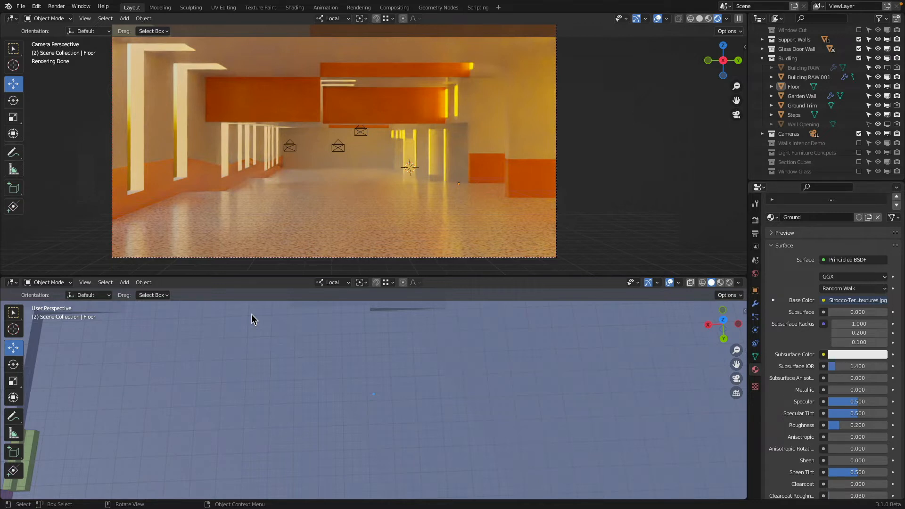
{"action": "scroll", "coordinate": [251, 314], "scroll_direction": "down", "scroll_amount": 10}
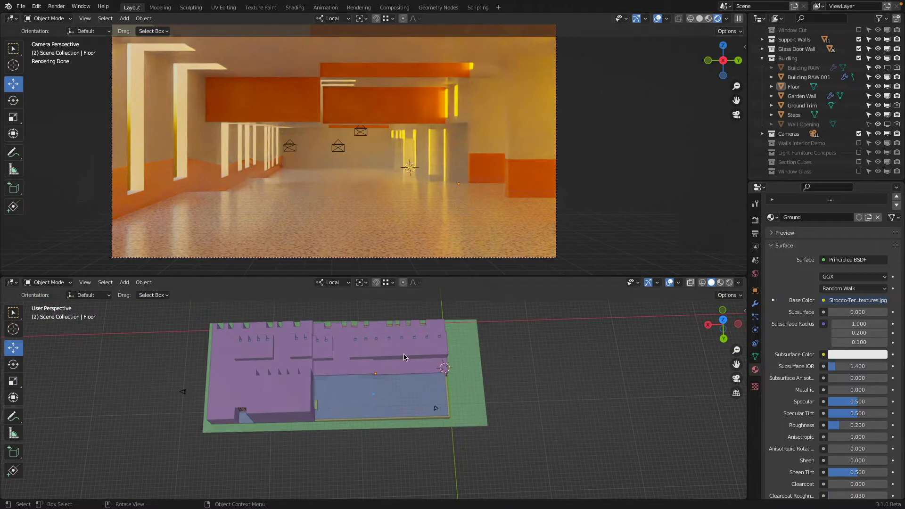
{"action": "left_click_drag", "start_coordinate": [775, 181], "coordinate": [776, 315]}
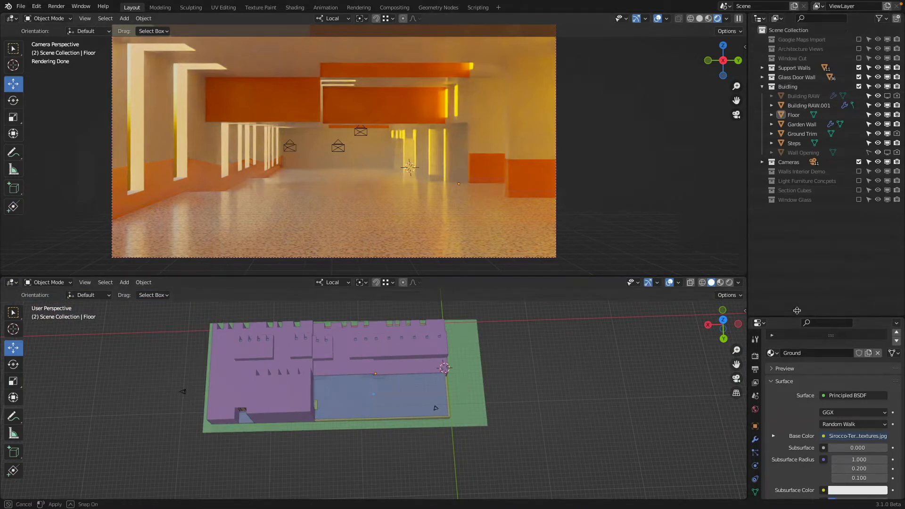
{"action": "left_click", "coordinate": [762, 87]}
{"action": "left_click_drag", "start_coordinate": [859, 86], "coordinate": [859, 69]}
{"action": "mouse_move", "coordinate": [472, 151]}
{"action": "middle_mouse_down"}
{"action": "mouse_move", "coordinate": [443, 169]}
{"action": "mouse_move", "coordinate": [486, 170]}
{"action": "mouse_move", "coordinate": [503, 134]}
{"action": "mouse_move", "coordinate": [545, 126]}
{"action": "mouse_move", "coordinate": [551, 163]}
{"action": "mouse_move", "coordinate": [560, 152]}
{"action": "mouse_move", "coordinate": [466, 165]}
{"action": "middle_mouse_up"}
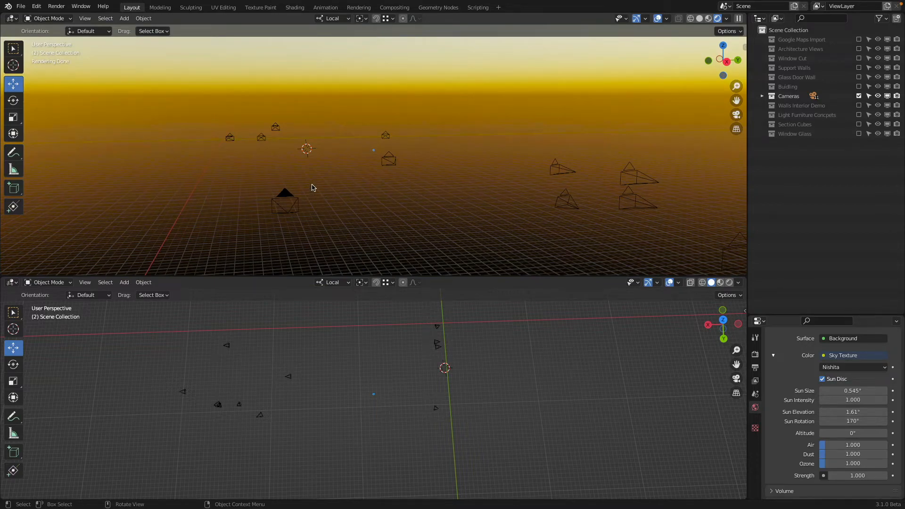
Step: Show the upper viewport in wireframe from the top and select all the cameras
{"action": "mouse_move", "coordinate": [313, 188]}
{"action": "middle_mouse_down"}
{"action": "mouse_move", "coordinate": [389, 200]}
{"action": "mouse_move", "coordinate": [429, 220]}
{"action": "mouse_move", "coordinate": [414, 188]}
{"action": "mouse_move", "coordinate": [373, 175]}
{"action": "middle_mouse_up"}
{"action": "key", "text": "shift+z"}
{"action": "middle_click_drag", "start_coordinate": [440, 176], "coordinate": [476, 217]}
{"action": "scroll", "coordinate": [475, 217], "scroll_direction": "down", "scroll_amount": 5}
{"action": "key", "text": "KP_7"}
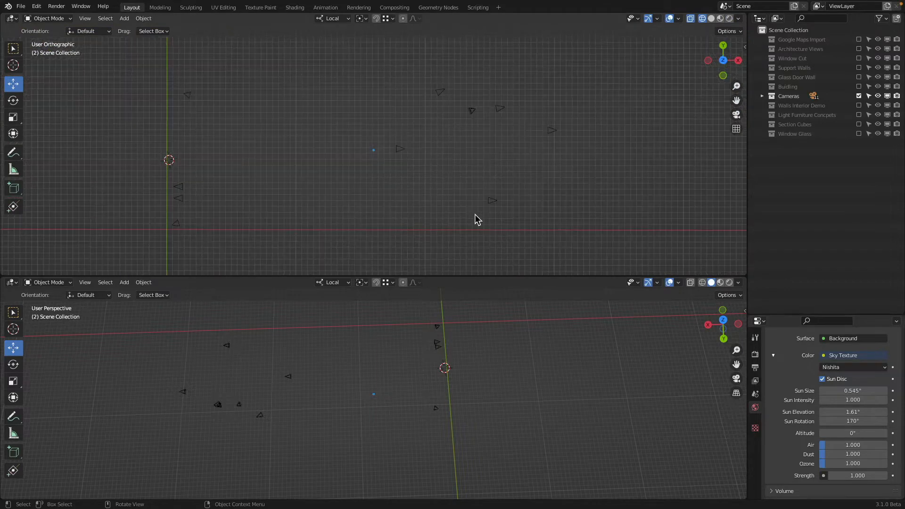
{"action": "key", "text": "a"}
{"action": "scroll", "coordinate": [414, 123], "scroll_direction": "up", "scroll_amount": 2}
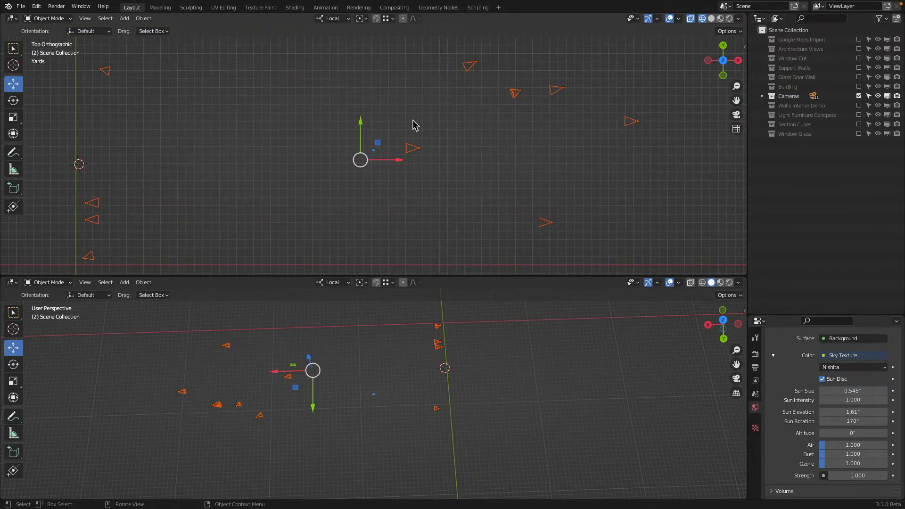
Step: Activate the Rotate tool and select Camera.006 in a perspective view
{"action": "left_click", "coordinate": [515, 95]}
{"action": "middle_click_drag", "start_coordinate": [556, 184], "coordinate": [156, 115]}
{"action": "left_click", "coordinate": [15, 100]}
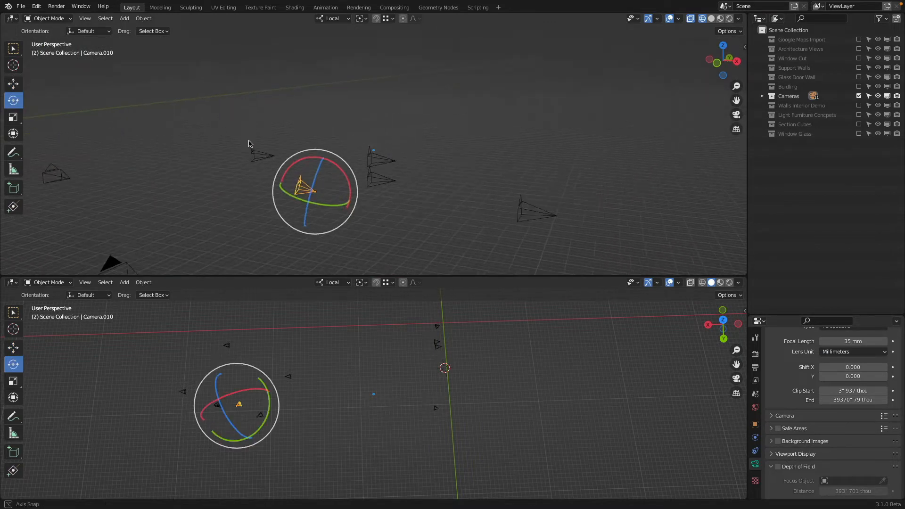
{"action": "mouse_move", "coordinate": [264, 203]}
{"action": "middle_mouse_down"}
{"action": "mouse_move", "coordinate": [243, 198]}
{"action": "mouse_move", "coordinate": [255, 192]}
{"action": "middle_mouse_up"}
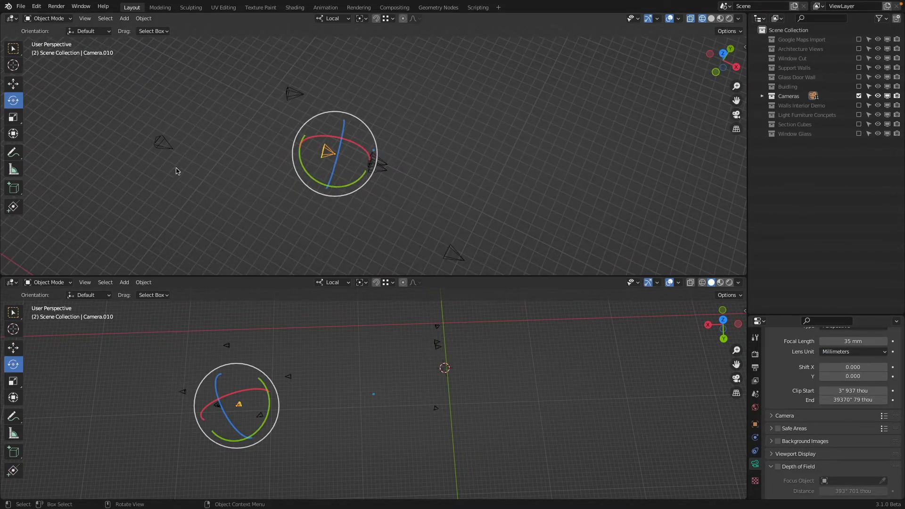
{"action": "left_click", "coordinate": [171, 151]}
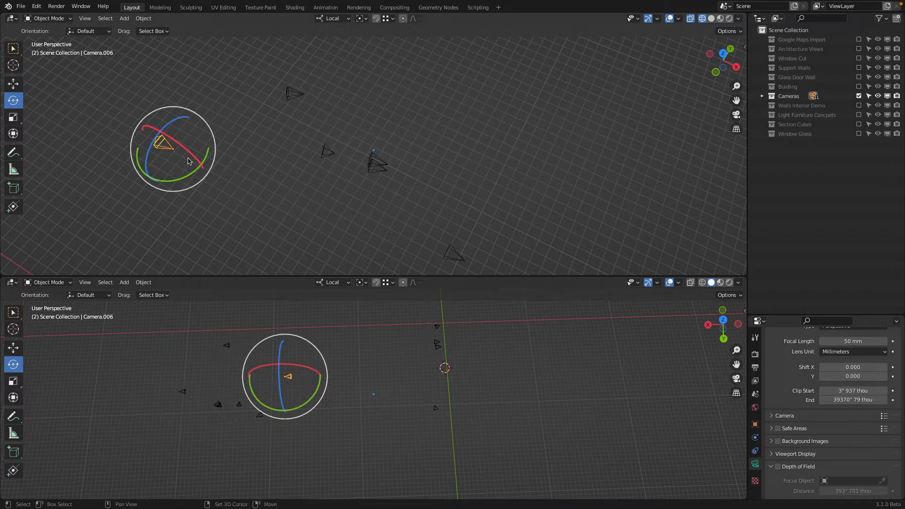
Step: Try duplicating Camera.006, with the copy offset about 263" in X, 72" in Y and -35" in Z
{"action": "key", "text": "shift+d"}
{"action": "left_click", "coordinate": [276, 185]}
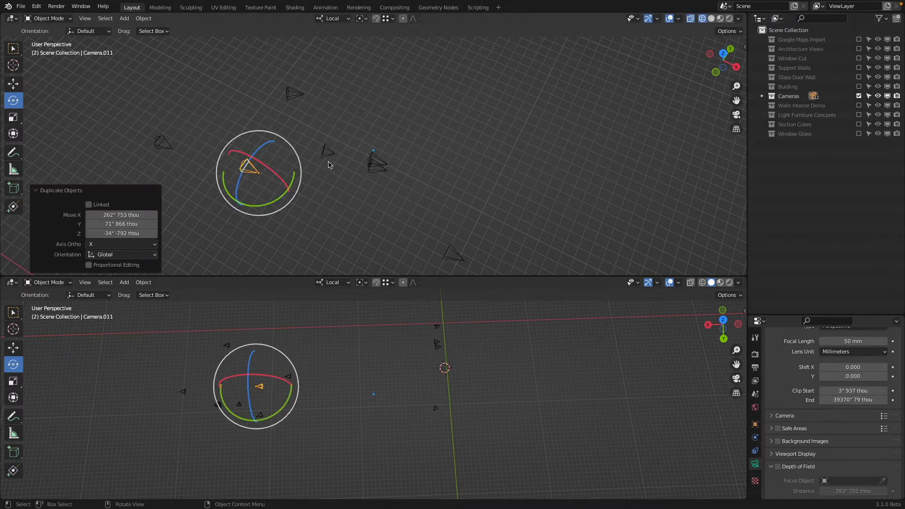
{"action": "key", "text": "r"}
{"action": "key", "text": "z"}
{"action": "key", "text": "Escape"}
Step: Switch the transform orientation to Global and try rotating the copied camera -29.2° about Z
{"action": "left_click", "coordinate": [332, 19]}
{"action": "left_click", "coordinate": [325, 47]}
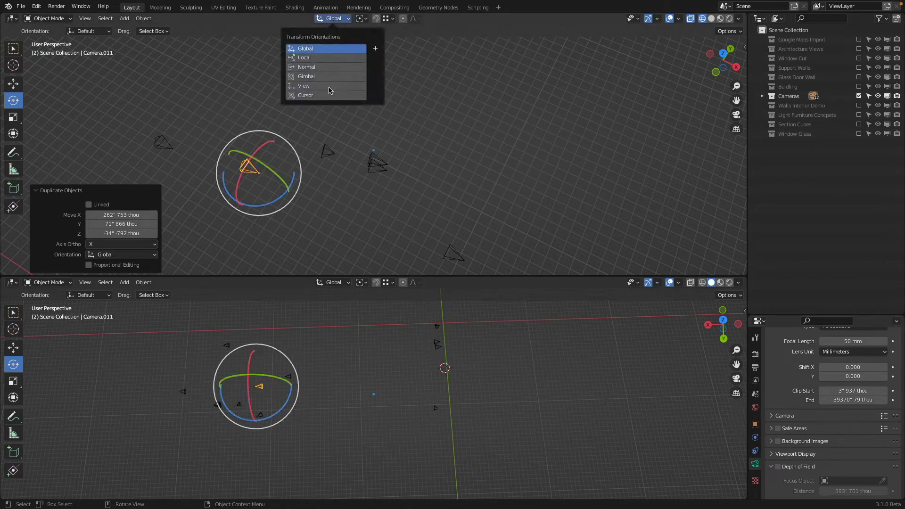
{"action": "key", "text": "r"}
{"action": "key", "text": "z"}
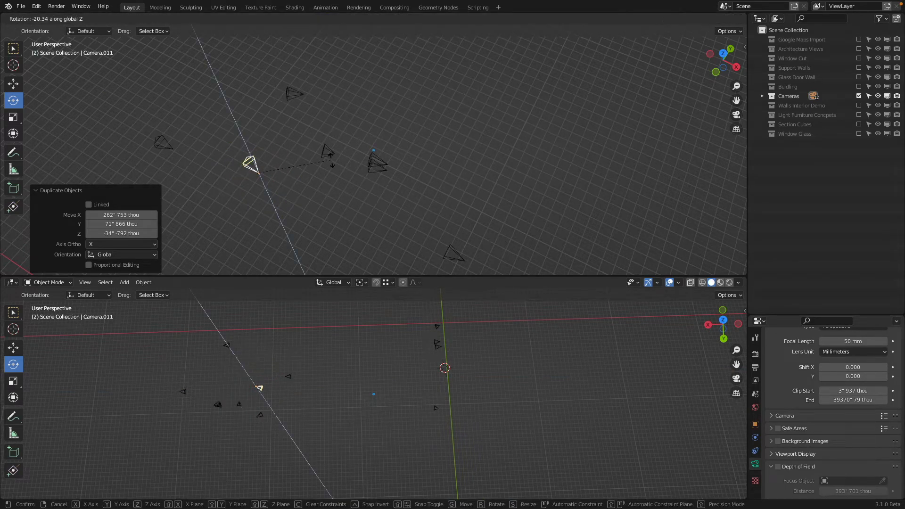
{"action": "left_click", "coordinate": [279, 181]}
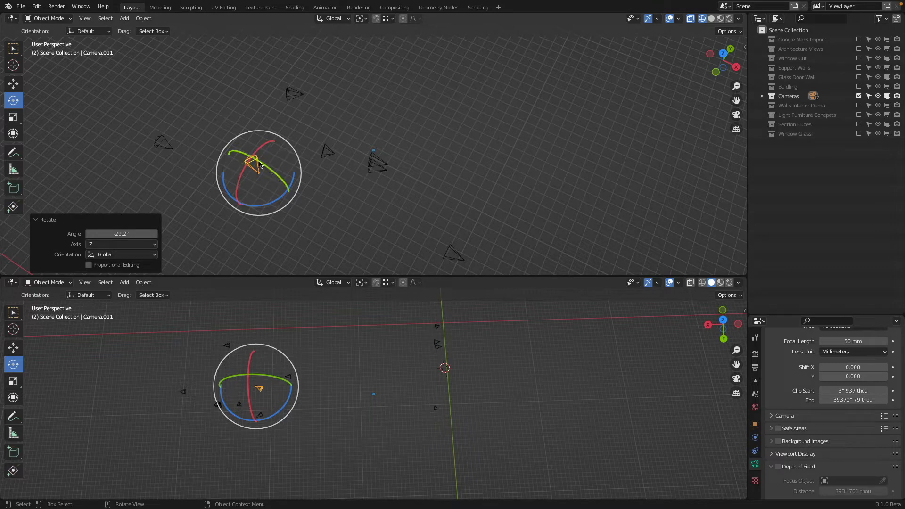
Step: Return the transform orientation to Local and try rotating the copied camera 32° about its X axis
{"action": "left_click", "coordinate": [333, 19]}
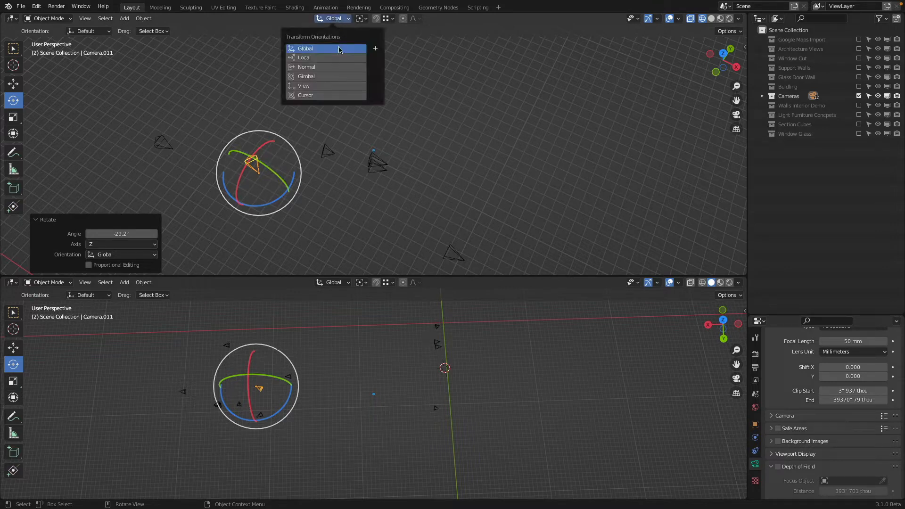
{"action": "left_click", "coordinate": [339, 56]}
{"action": "middle_click_drag", "start_coordinate": [330, 94], "coordinate": [313, 146]}
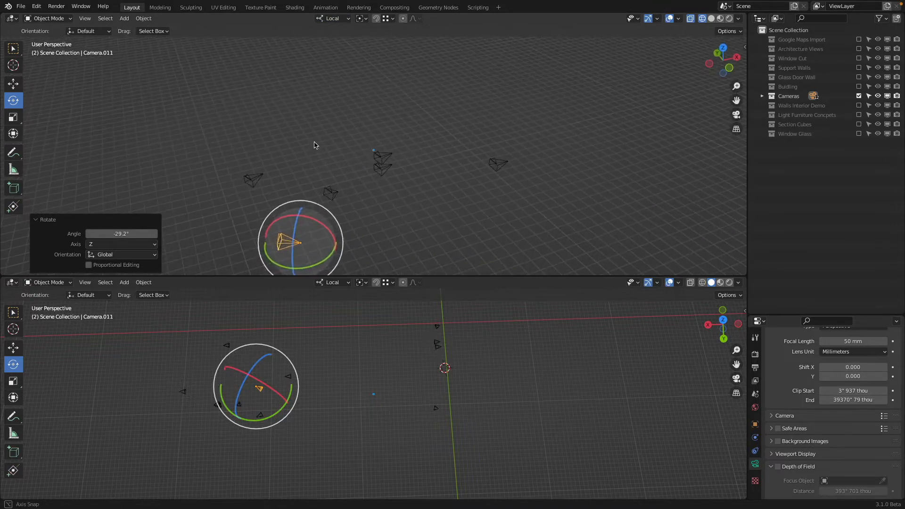
{"action": "left_click_drag", "start_coordinate": [307, 215], "coordinate": [343, 211]}
{"action": "middle_click_drag", "start_coordinate": [343, 210], "coordinate": [289, 234]}
{"action": "key", "text": "r"}
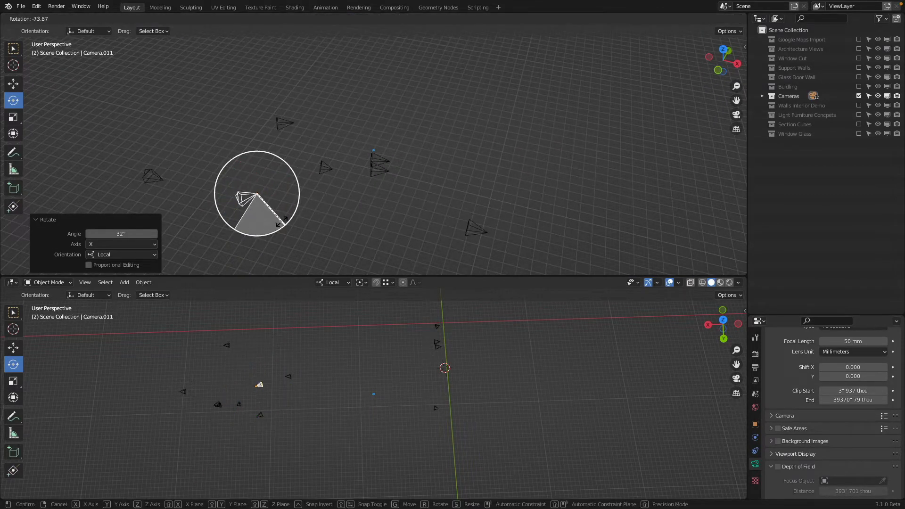
{"action": "left_click", "coordinate": [258, 384]}
Step: Try rotating the copied camera 60.8° about its local X axis, and delete that copy
{"action": "key", "text": "r"}
{"action": "key", "text": "x"}
{"action": "key", "text": "x"}
{"action": "left_click", "coordinate": [258, 382]}
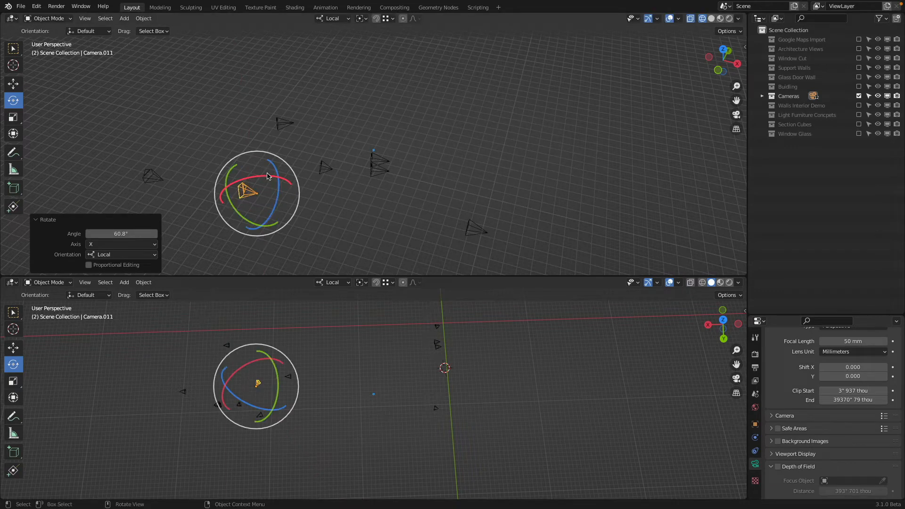
{"action": "key", "text": "x"}
{"action": "left_click", "coordinate": [267, 175]}
Step: Duplicate Camera.006 in the top view and place the copy farther along positive X
{"action": "left_click", "coordinate": [158, 185]}
{"action": "middle_click_drag", "start_coordinate": [158, 184], "coordinate": [322, 132]}
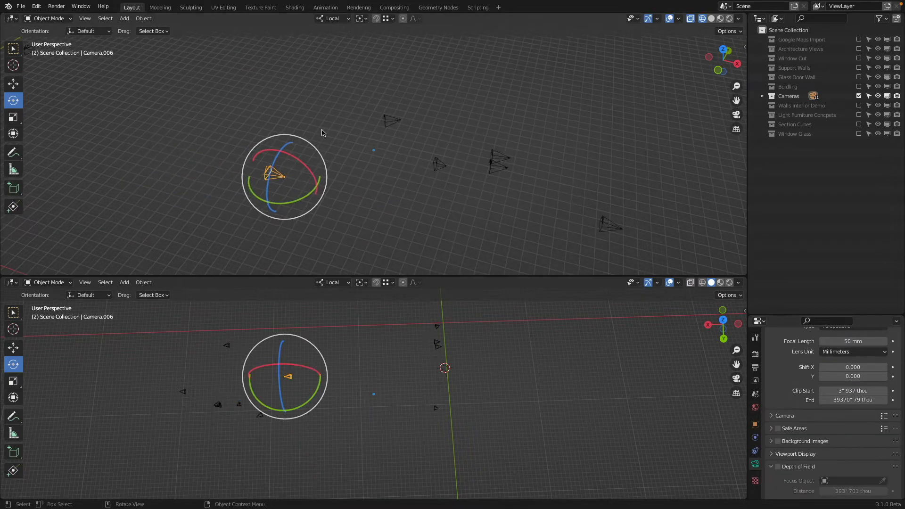
{"action": "key", "text": "KP_7"}
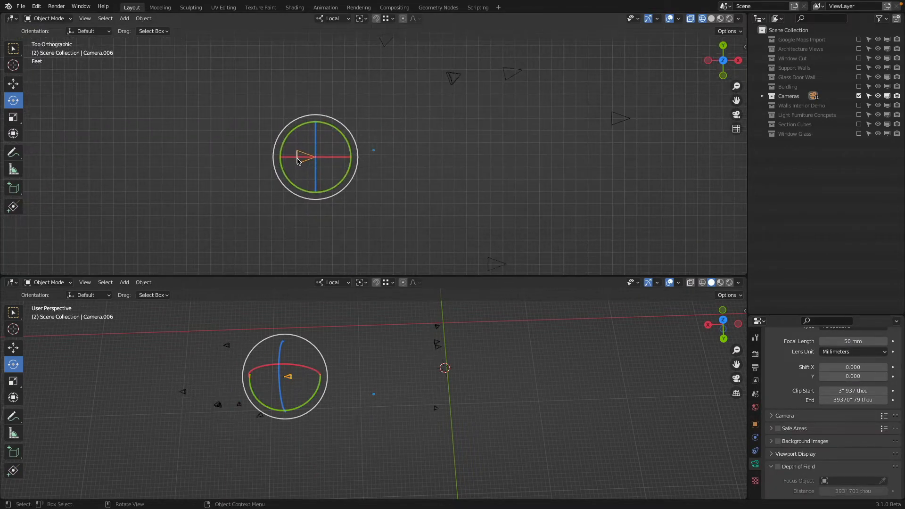
{"action": "key", "text": "shift+d"}
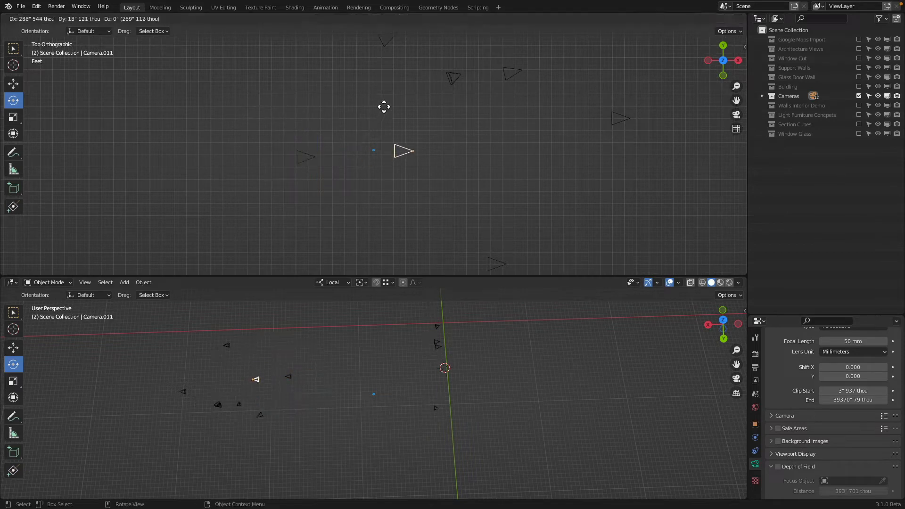
{"action": "left_click", "coordinate": [380, 106]}
Step: Rotate the new camera copy -46.6° about the top view's Z axis and 39.6° about its local X axis
{"action": "key", "text": "r"}
{"action": "left_click", "coordinate": [374, 160]}
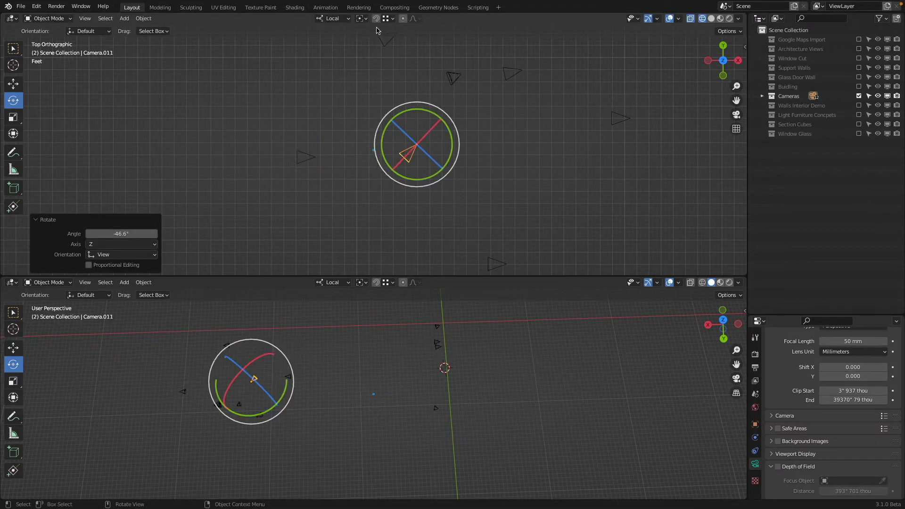
{"action": "middle_click_drag", "start_coordinate": [445, 221], "coordinate": [392, 152]}
{"action": "left_click_drag", "start_coordinate": [393, 151], "coordinate": [402, 177]}
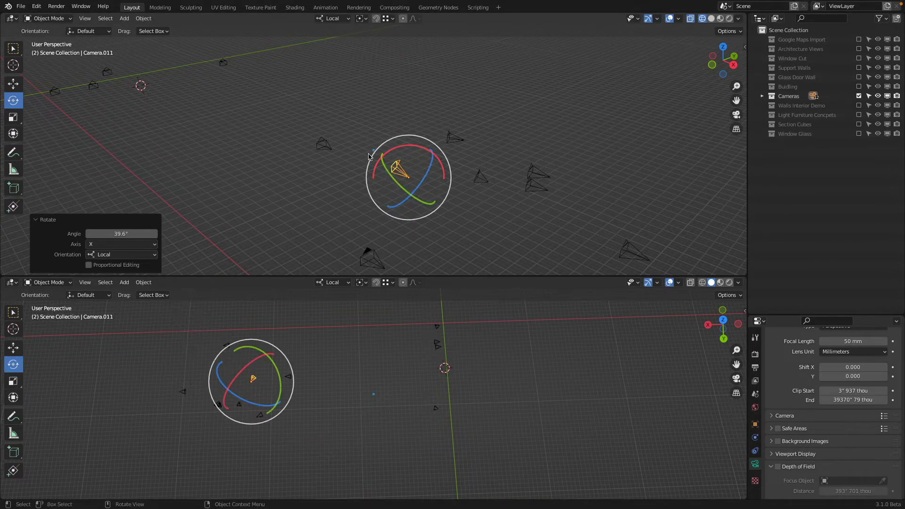
Step: Set the new camera copy's X rotation to 105°, and delete that copy
{"action": "key", "text": "n"}
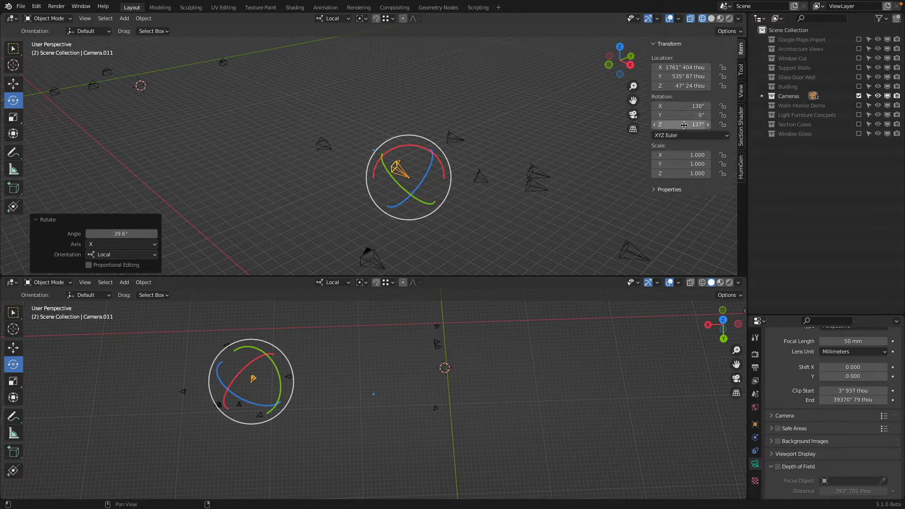
{"action": "left_click_drag", "start_coordinate": [686, 125], "coordinate": [735, 124]}
{"action": "left_click_drag", "start_coordinate": [683, 105], "coordinate": [665, 106]}
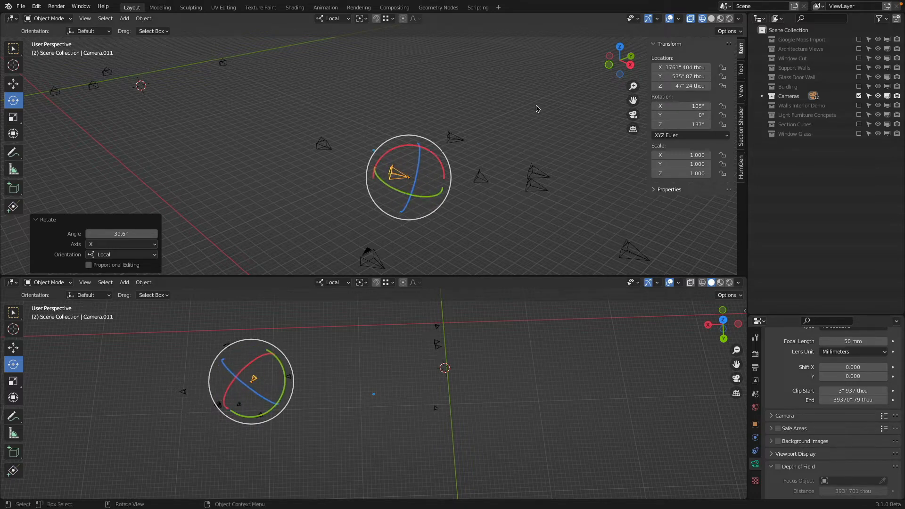
{"action": "key", "text": "x"}
{"action": "left_click", "coordinate": [492, 103]}
Step: Show the Buidling collection and view the model through Camera.010 as the active camera in solid shading
{"action": "left_click", "coordinate": [476, 183]}
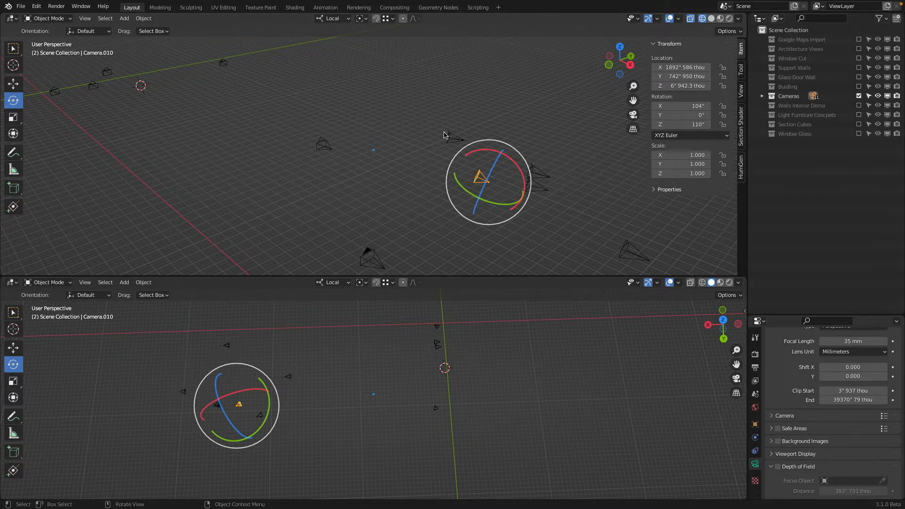
{"action": "left_click", "coordinate": [860, 88]}
{"action": "key", "text": "shift+z"}
{"action": "mouse_move", "coordinate": [411, 161]}
{"action": "middle_mouse_down"}
{"action": "mouse_move", "coordinate": [388, 143]}
{"action": "mouse_move", "coordinate": [401, 151]}
{"action": "mouse_move", "coordinate": [397, 160]}
{"action": "middle_mouse_up"}
{"action": "key", "text": "shift+z"}
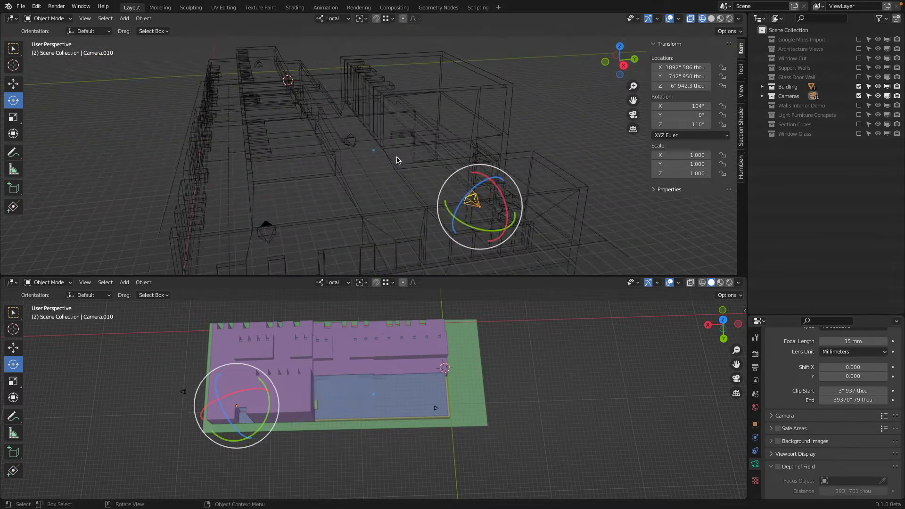
{"action": "key", "text": "ctrl+KP_0"}
{"action": "key", "text": "z"}
{"action": "left_click", "coordinate": [561, 170]}
{"action": "scroll", "coordinate": [396, 176], "scroll_direction": "down", "scroll_amount": 1}
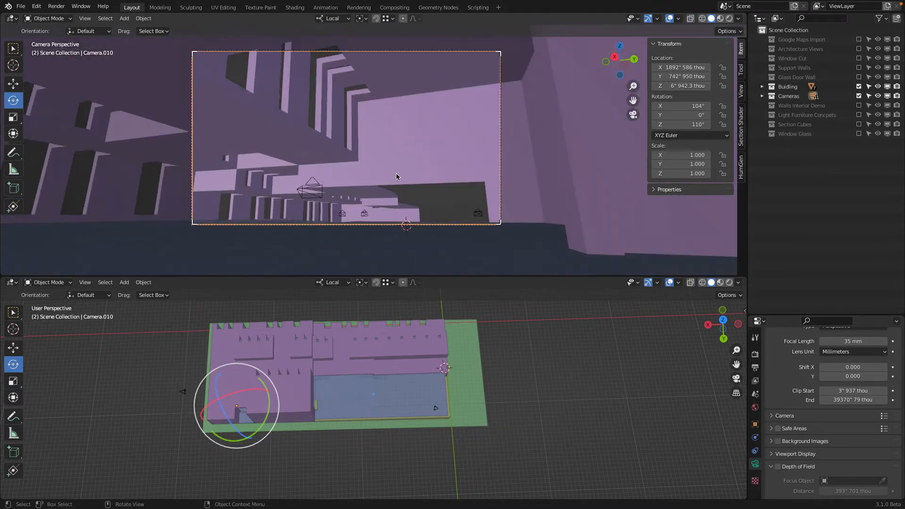
Step: Select Camera.004 in the courtyard and set the active object as camera
{"action": "left_click", "coordinate": [85, 18]}
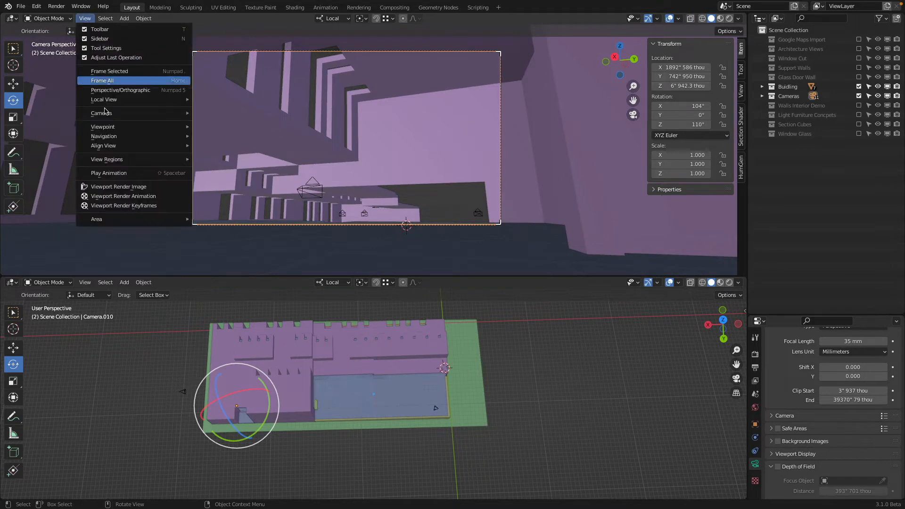
{"action": "mouse_move", "coordinate": [118, 123]}
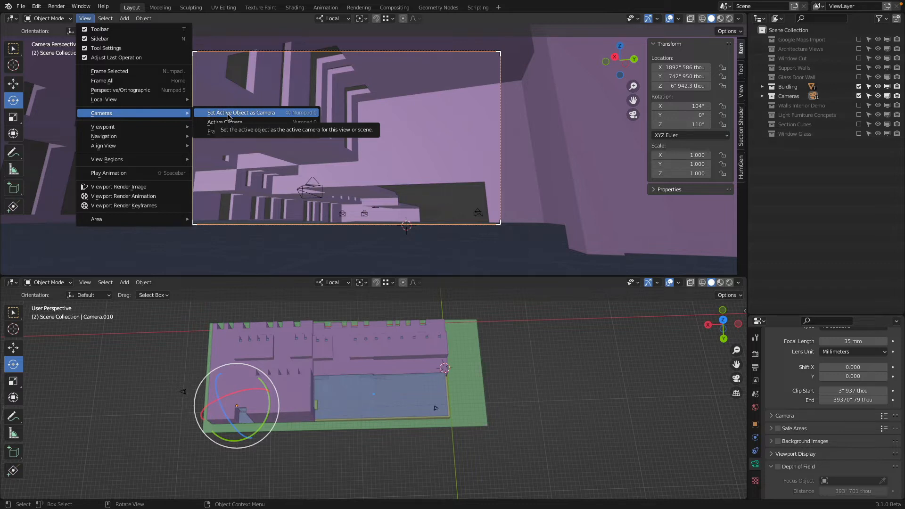
{"action": "left_click", "coordinate": [478, 213]}
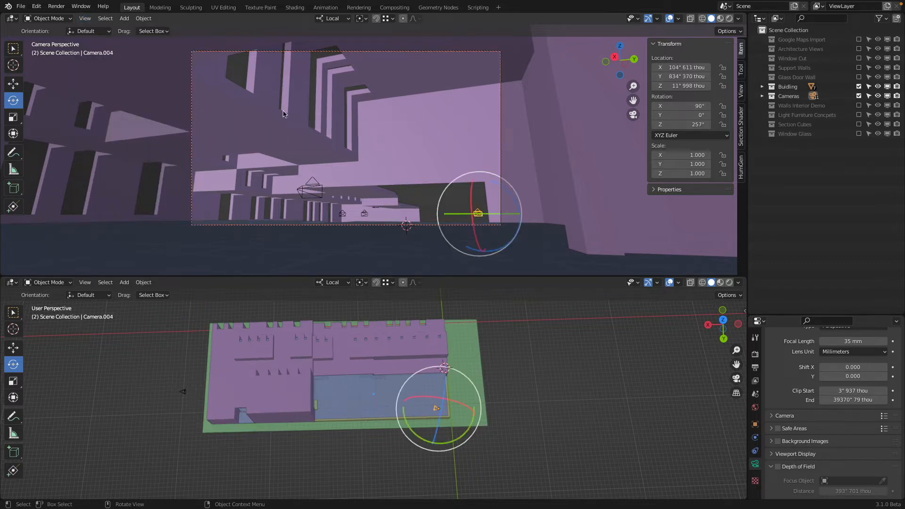
{"action": "left_click", "coordinate": [84, 18]}
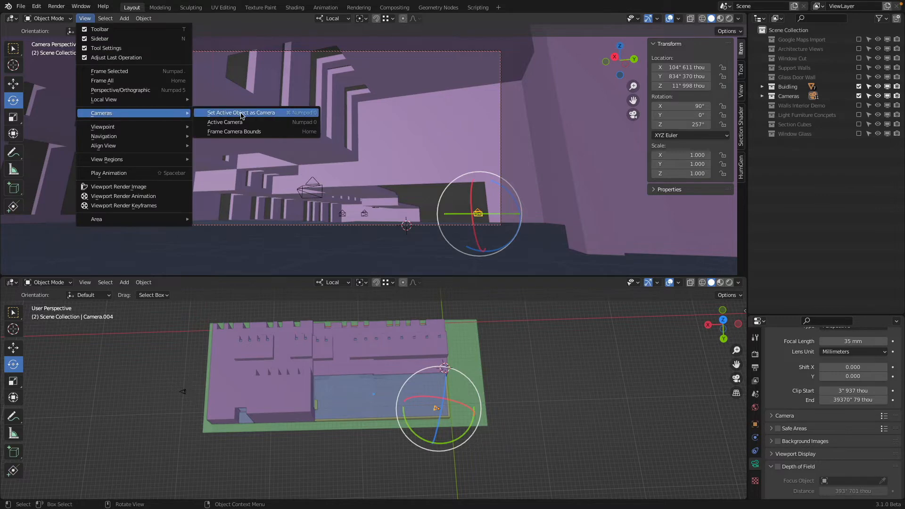
{"action": "left_click", "coordinate": [243, 117]}
Step: View the building through Camera.006, Camera.001, Camera, Camera.006 again and Camera.005 by making each the active camera
{"action": "left_click", "coordinate": [353, 131]}
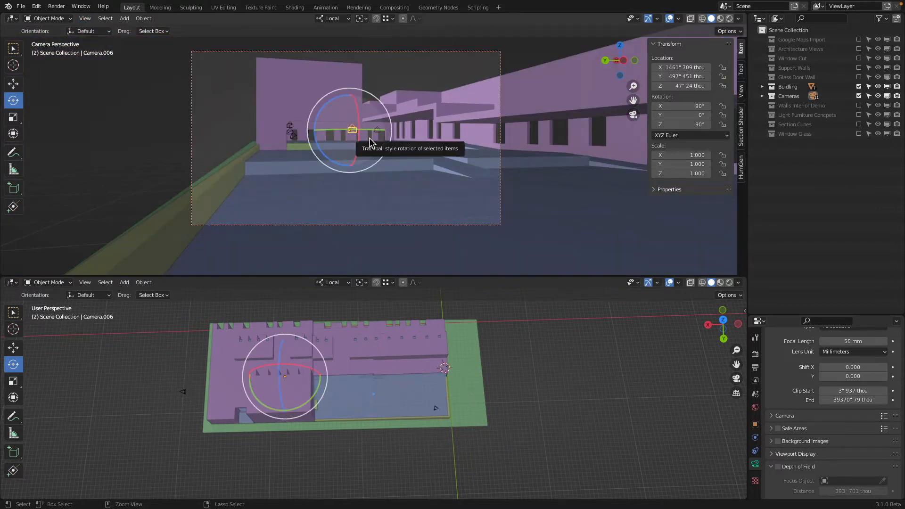
{"action": "key", "text": "ctrl+KP_0"}
{"action": "left_click", "coordinate": [206, 149]}
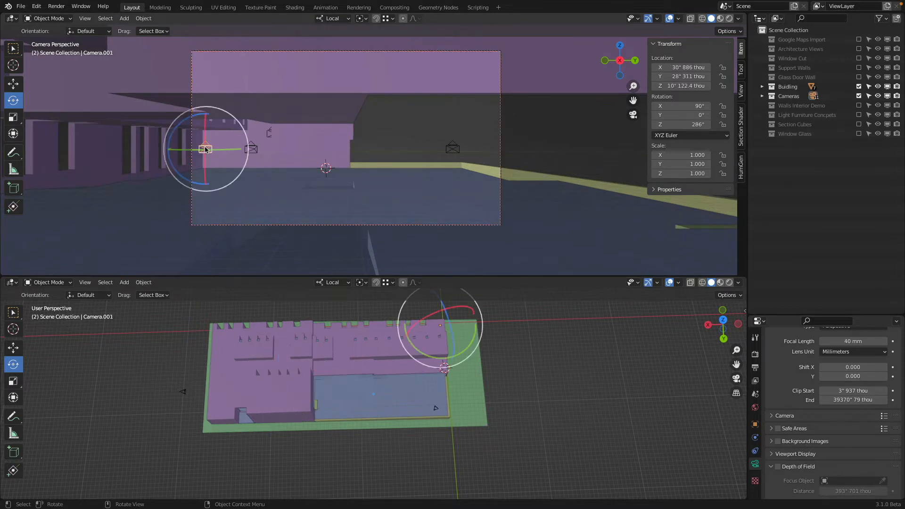
{"action": "key", "text": "ctrl+KP_0"}
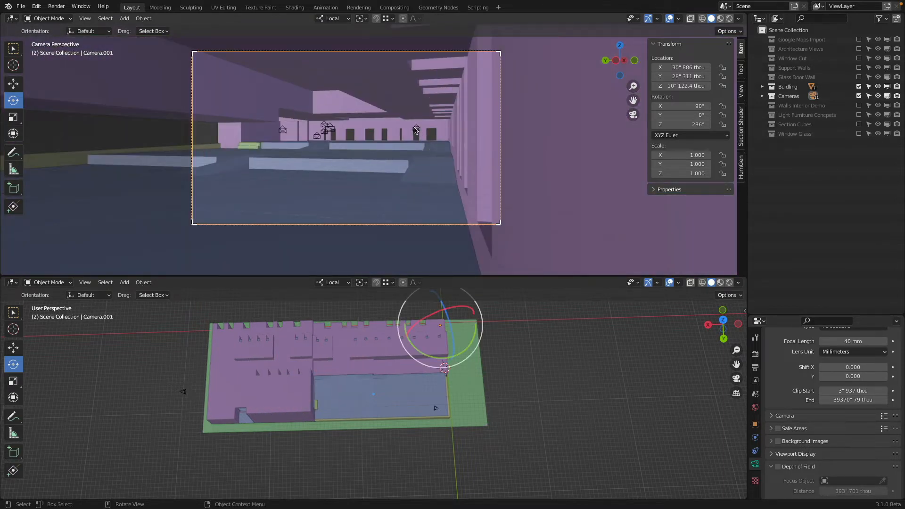
{"action": "left_click", "coordinate": [415, 131]}
{"action": "key", "text": "ctrl+KP_0"}
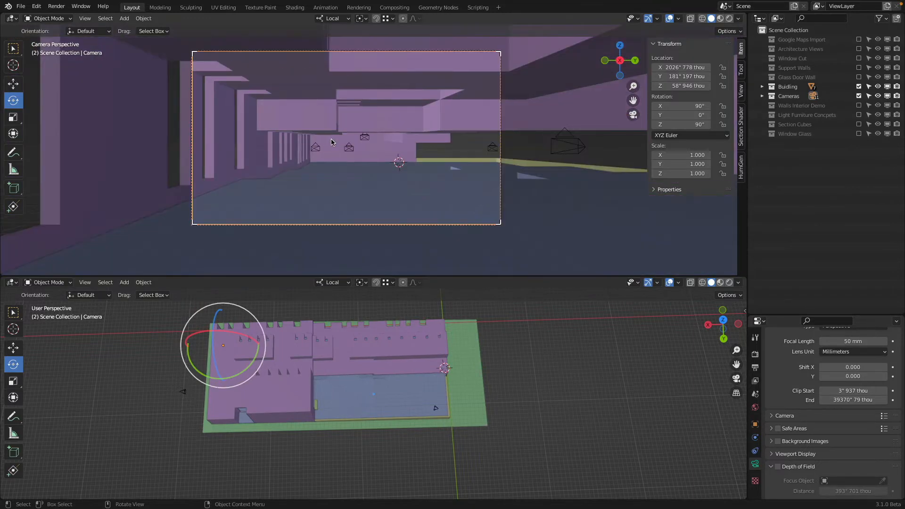
{"action": "left_click", "coordinate": [555, 150]}
{"action": "key", "text": "ctrl+KP_0"}
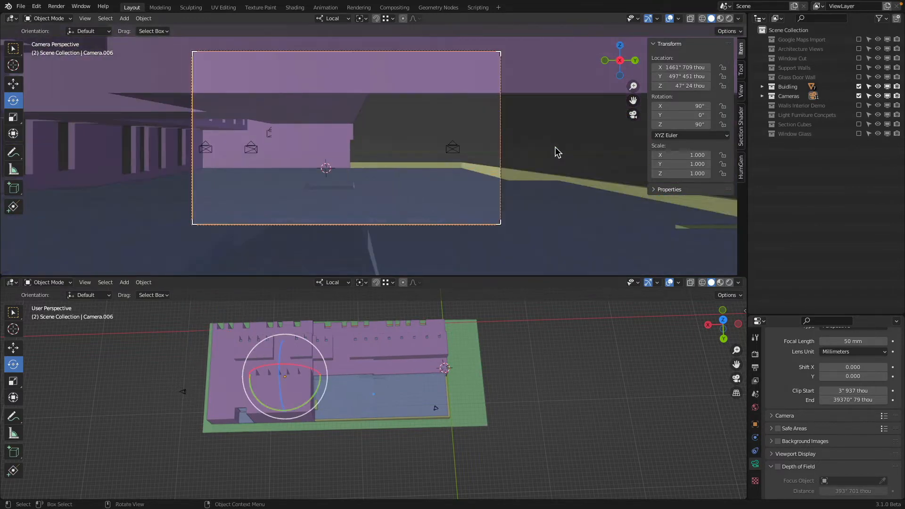
{"action": "left_click", "coordinate": [272, 134]}
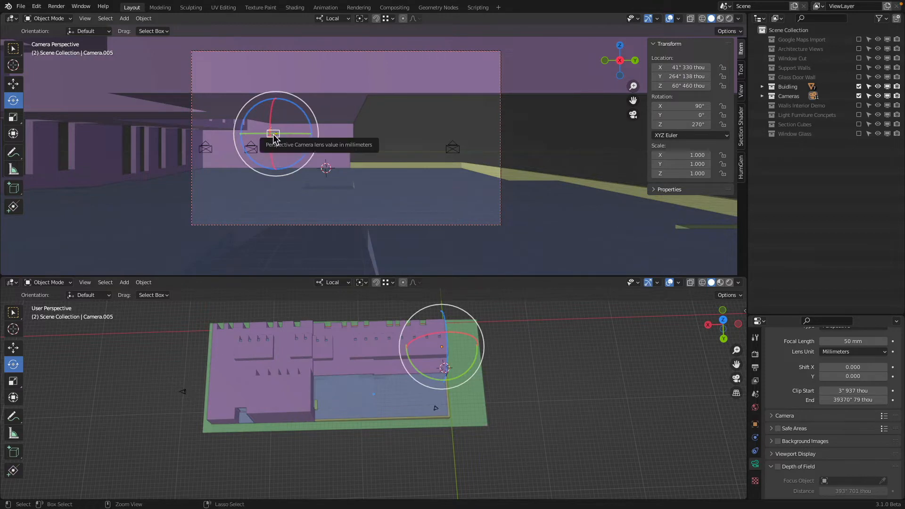
{"action": "key", "text": "ctrl+KP_0"}
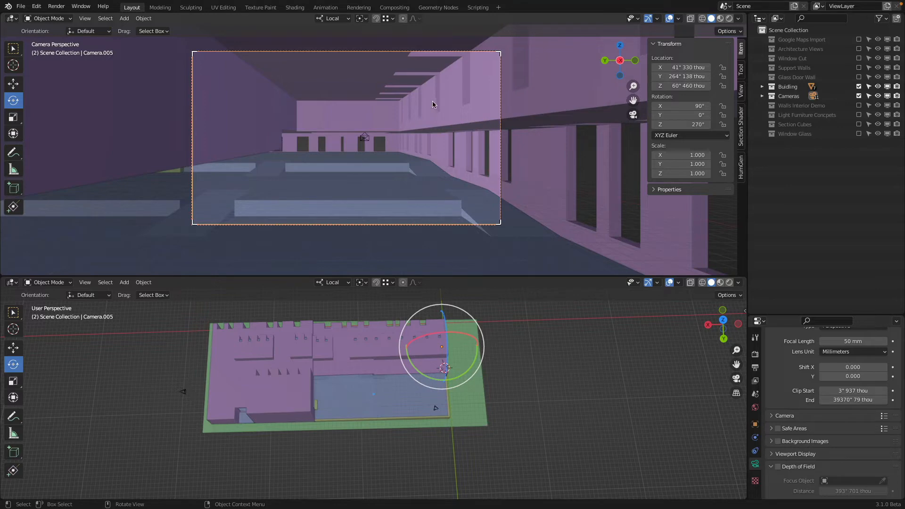
Step: Leave the camera view, select Camera.003 outside the building's end facade, and make it the active camera
{"action": "key", "text": "KP_0"}
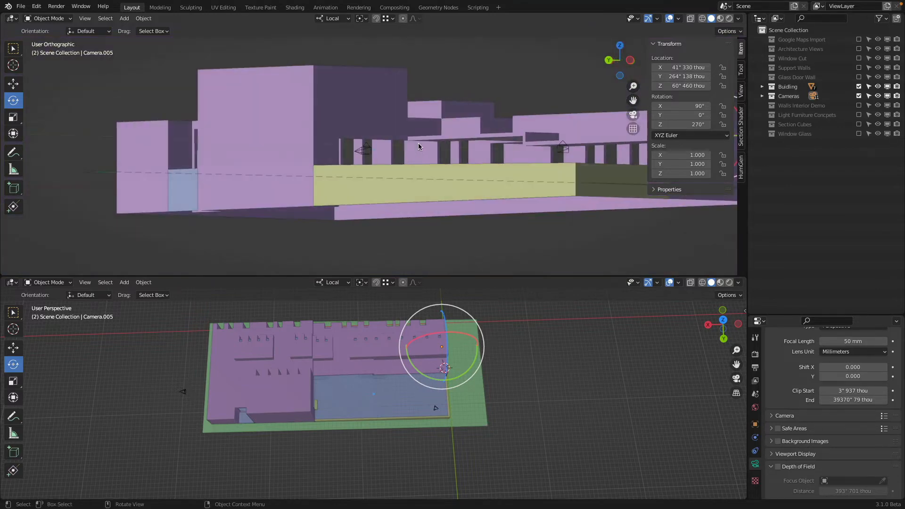
{"action": "middle_click_drag", "start_coordinate": [418, 146], "coordinate": [420, 210]}
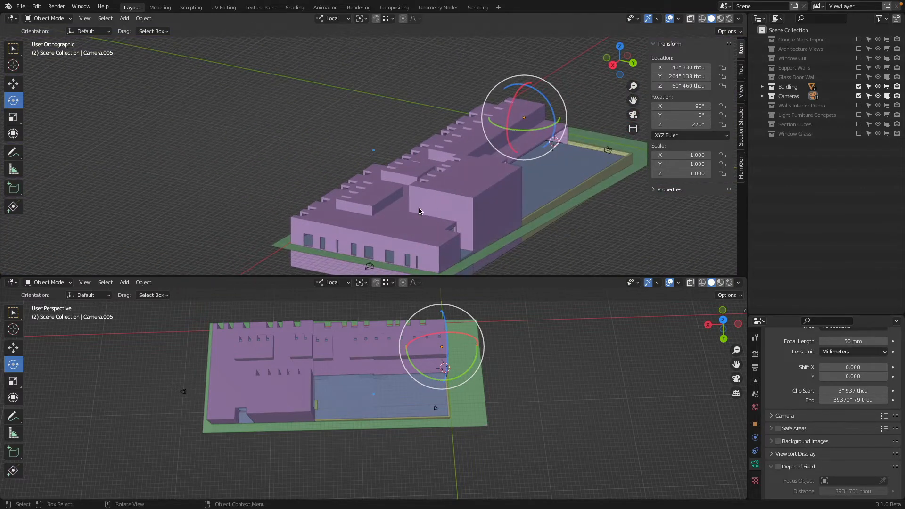
{"action": "scroll", "coordinate": [419, 211], "scroll_direction": "up", "scroll_amount": 3}
{"action": "left_click", "coordinate": [385, 217]}
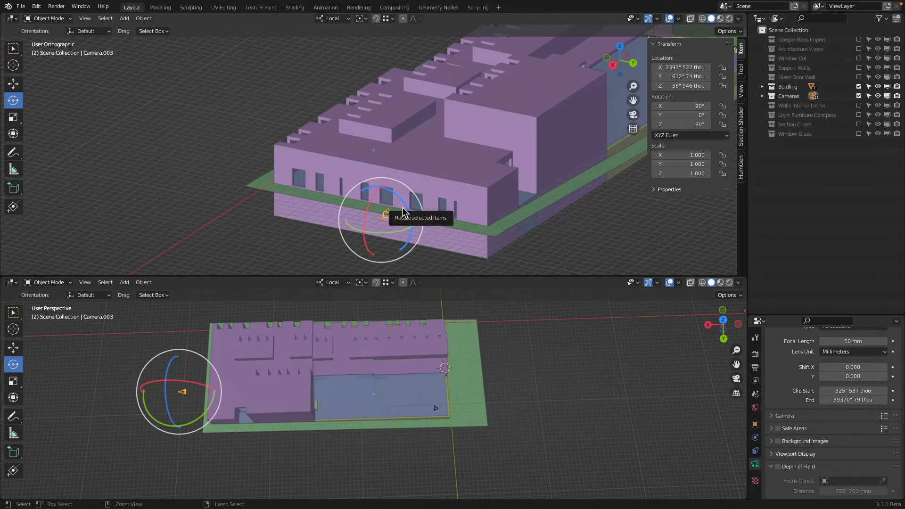
{"action": "key", "text": "ctrl+KP_0"}
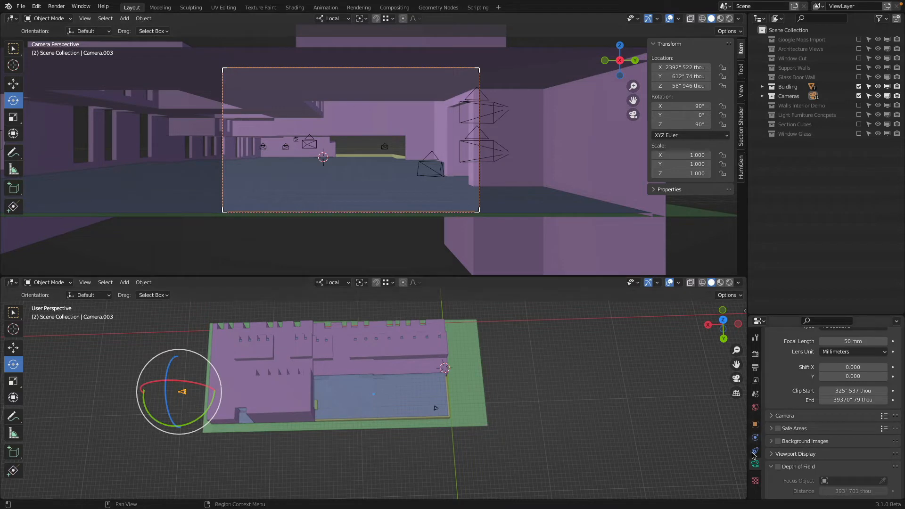
Step: Try Clip Start values of 0 and 540 in on Camera.003, and restore 325 in 537 thou
{"action": "left_click", "coordinate": [848, 391]}
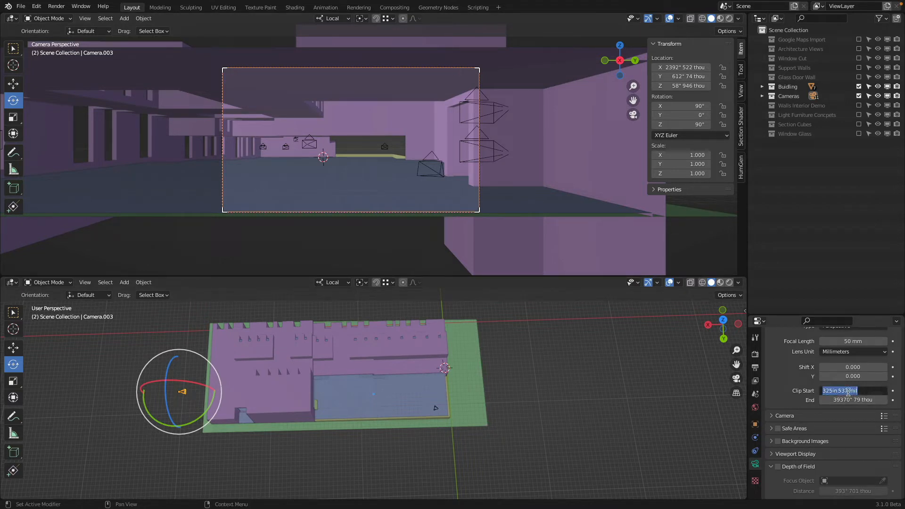
{"action": "type", "text": "0"}
{"action": "key", "text": "Return"}
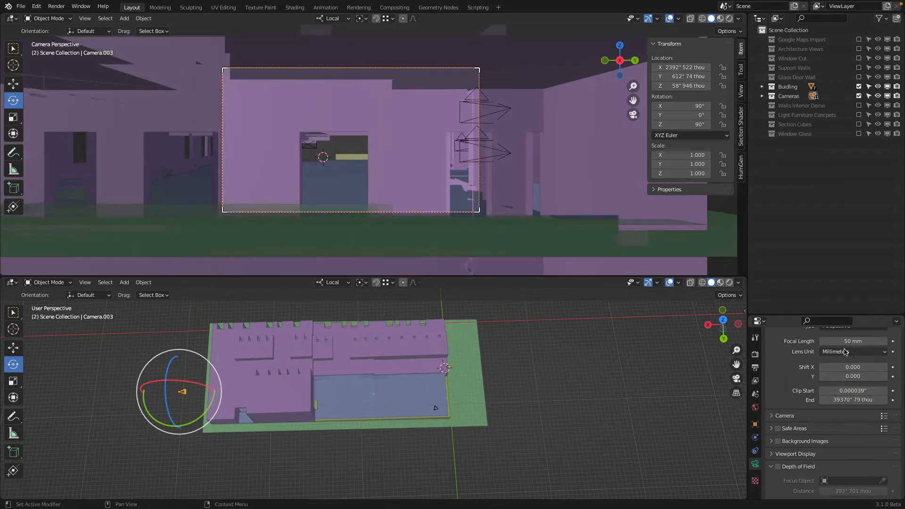
{"action": "left_click_drag", "start_coordinate": [847, 391], "coordinate": [880, 392]}
{"action": "left_click", "coordinate": [828, 391]}
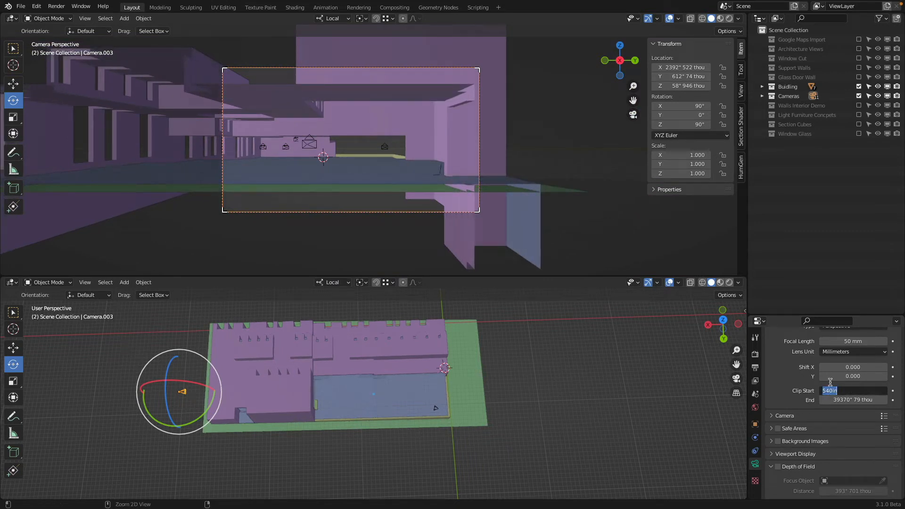
{"action": "type", "text": "325in 537 mil"}
{"action": "key", "text": "Return"}
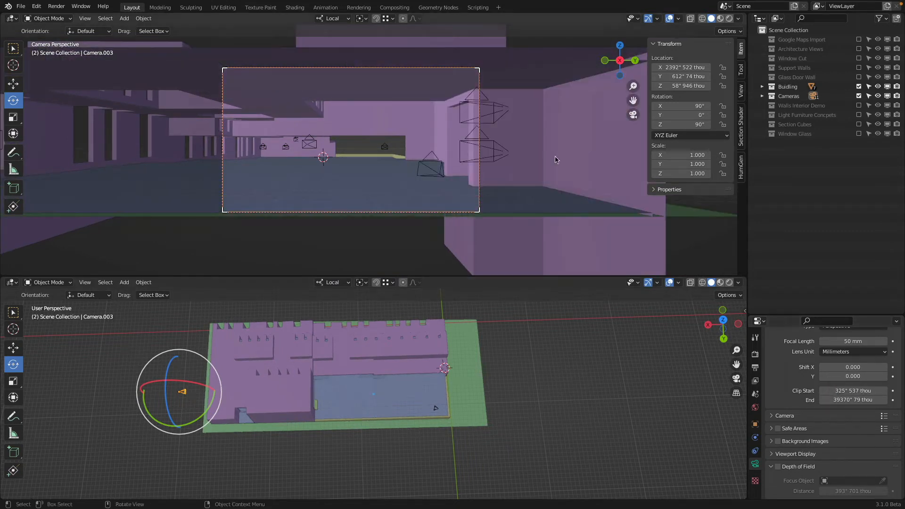
Step: Preview the interior in rendered shading through Camera.003 and Camera.010
{"action": "key", "text": "z"}
{"action": "left_click", "coordinate": [467, 134]}
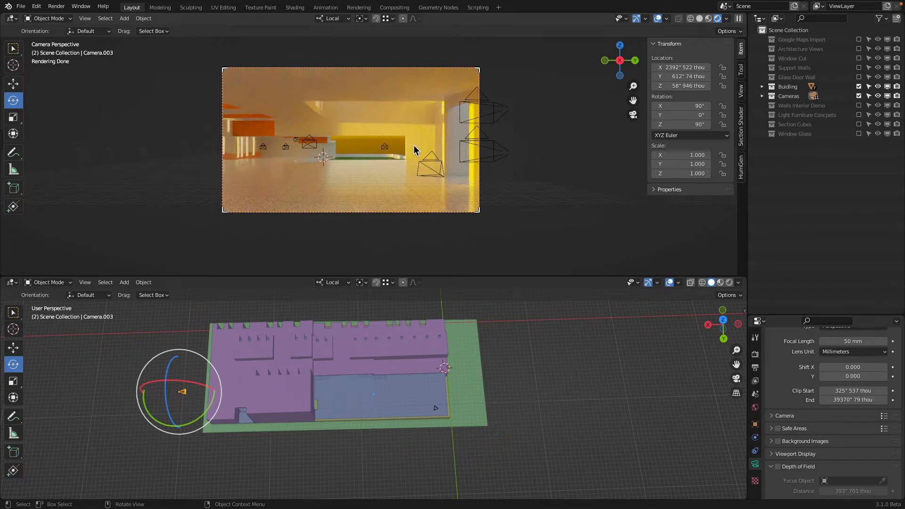
{"action": "left_click", "coordinate": [421, 162]}
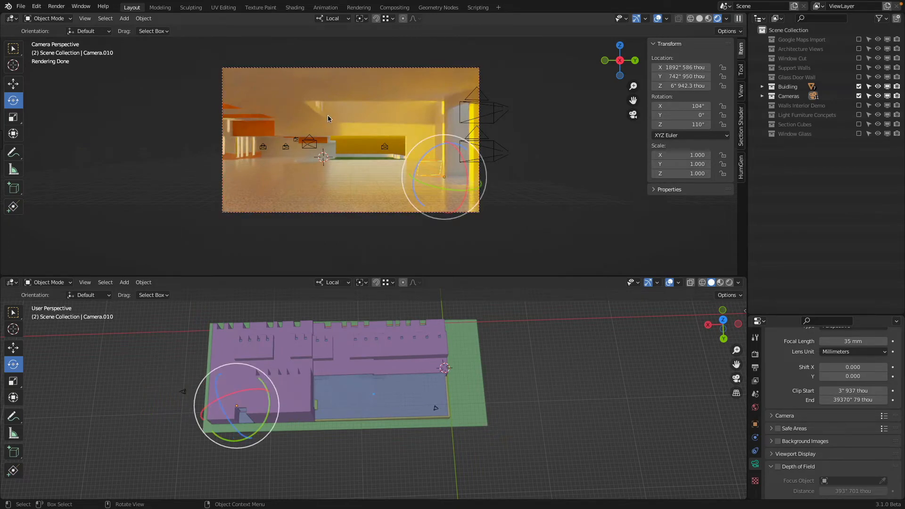
{"action": "key", "text": "ctrl+KP_0"}
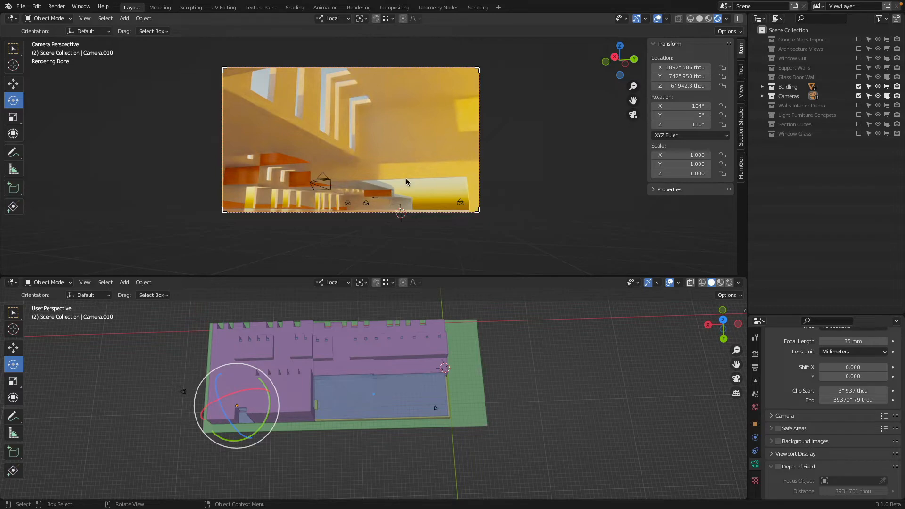
Step: Make Camera.004 the active camera, preview its render, and return the camera viewport to solid shading
{"action": "left_click", "coordinate": [454, 203]}
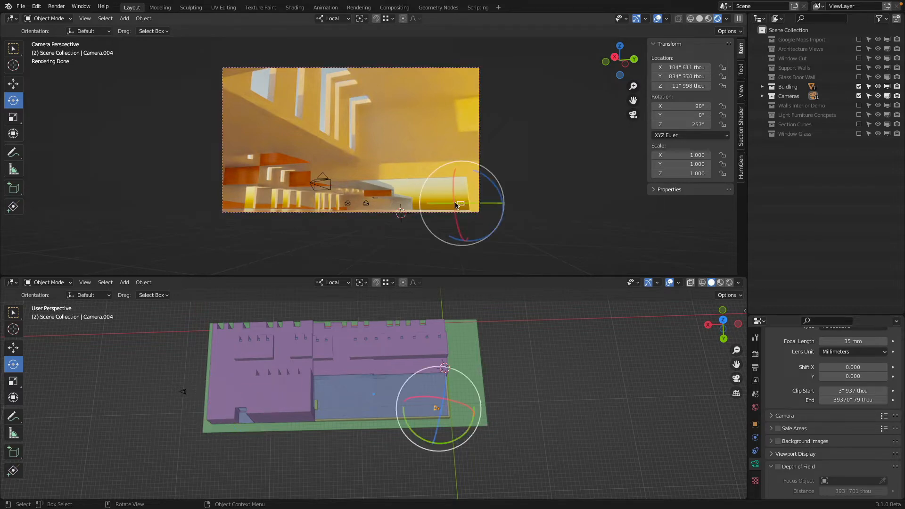
{"action": "key", "text": "ctrl+KP_0"}
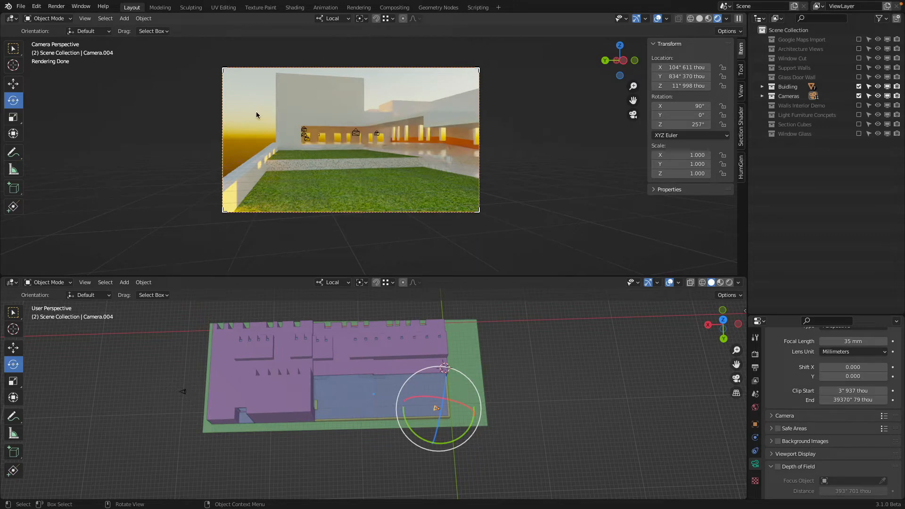
{"action": "key", "text": "z"}
{"action": "left_click", "coordinate": [490, 185]}
{"action": "scroll", "coordinate": [416, 158], "scroll_direction": "down", "scroll_amount": 1}
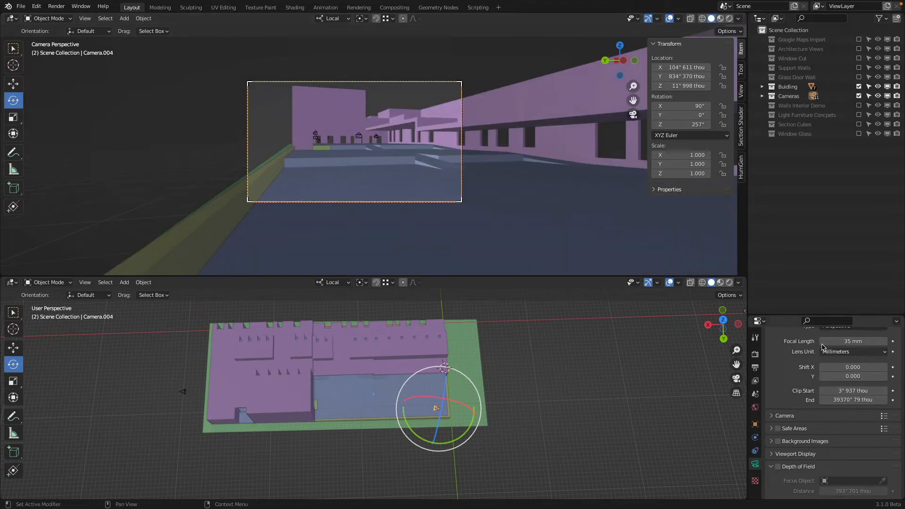
Step: Search the add-ons in Preferences for "sun", examine the Sun Position add-on's details, and close Preferences
{"action": "left_click", "coordinate": [36, 6]}
{"action": "left_click", "coordinate": [59, 141]}
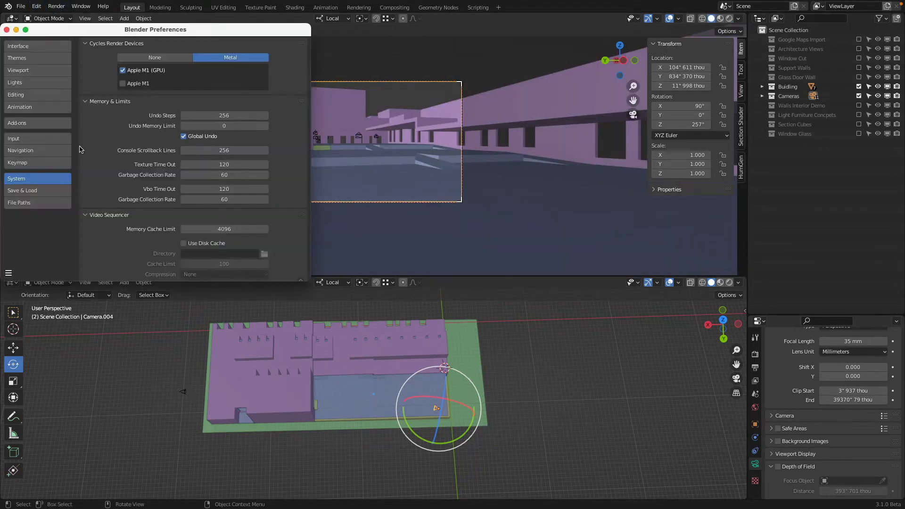
{"action": "left_click", "coordinate": [37, 122]}
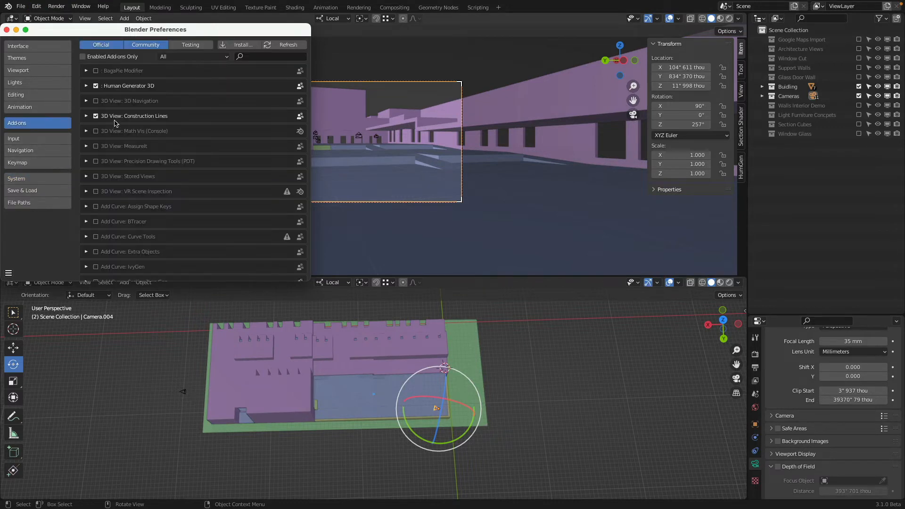
{"action": "left_click", "coordinate": [272, 56]}
{"action": "type", "text": "sun"}
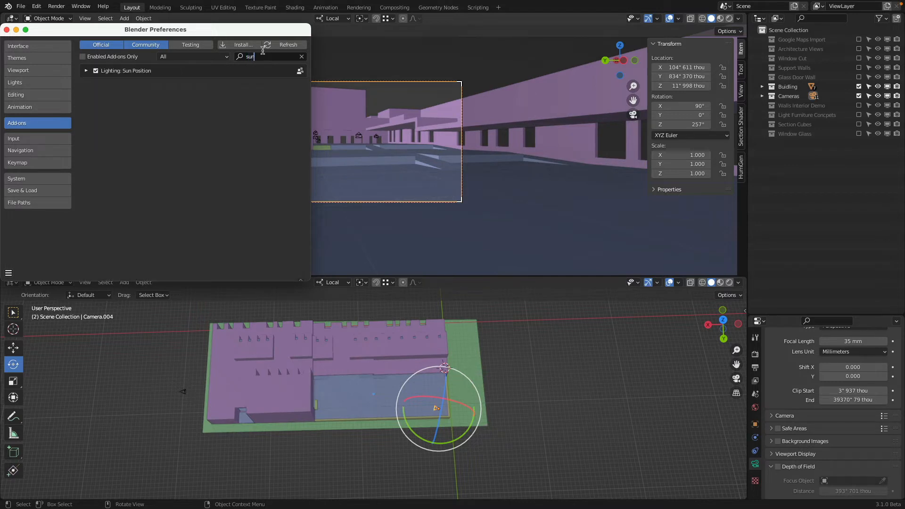
{"action": "left_click", "coordinate": [87, 71]}
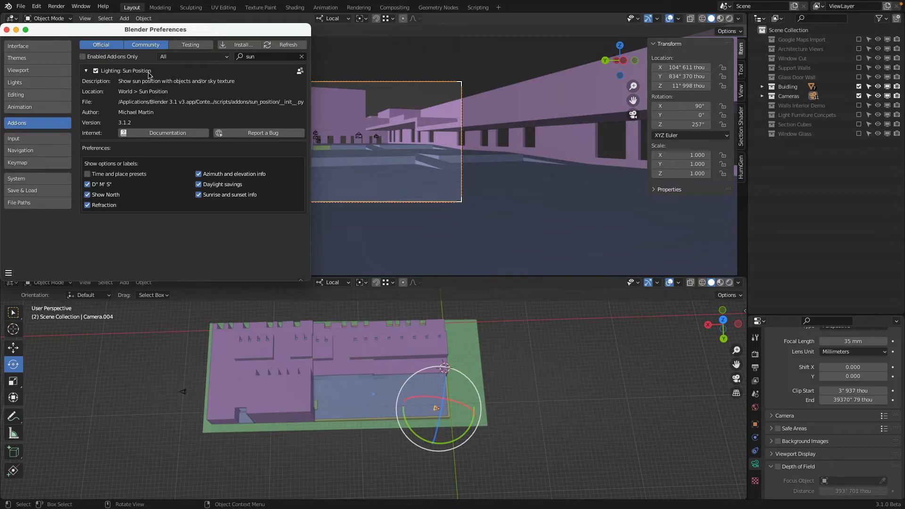
{"action": "left_click", "coordinate": [7, 30]}
Step: Enlarge the properties editor and show the World settings
{"action": "left_click_drag", "start_coordinate": [804, 314], "coordinate": [803, 105]}
{"action": "left_click", "coordinate": [754, 197]}
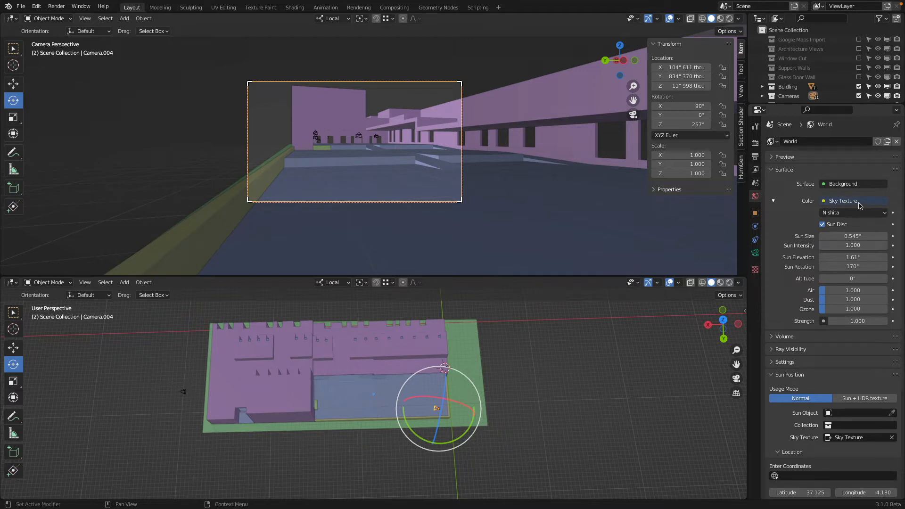
Step: Collapse the World's Surface settings and, with the camera viewport in rendered shading, try Sun Position times of 6.85 and 18.42
{"action": "left_click", "coordinate": [771, 170]}
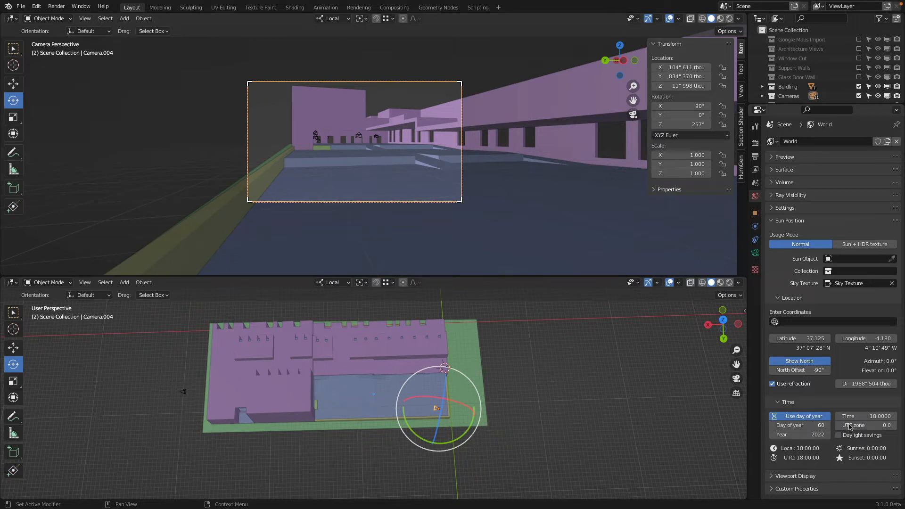
{"action": "key", "text": "z"}
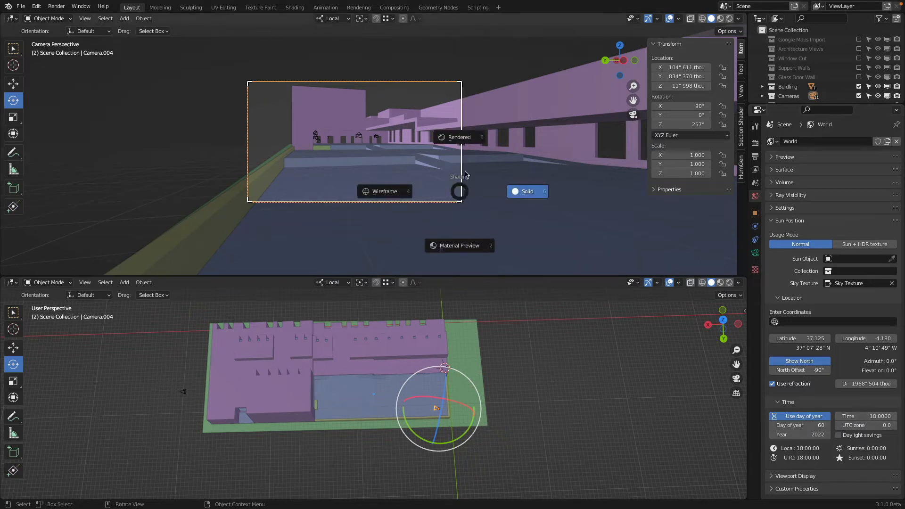
{"action": "left_click", "coordinate": [457, 138]}
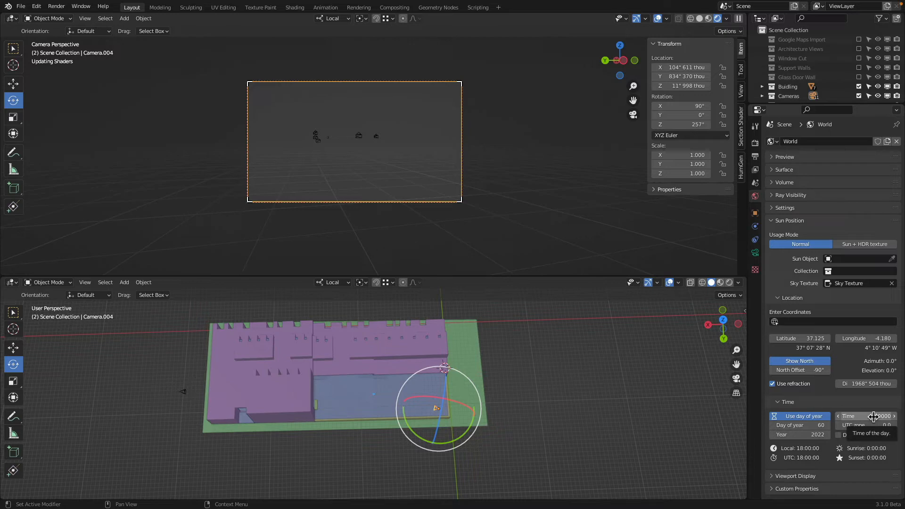
{"action": "left_click_drag", "start_coordinate": [874, 417], "coordinate": [567, 416]}
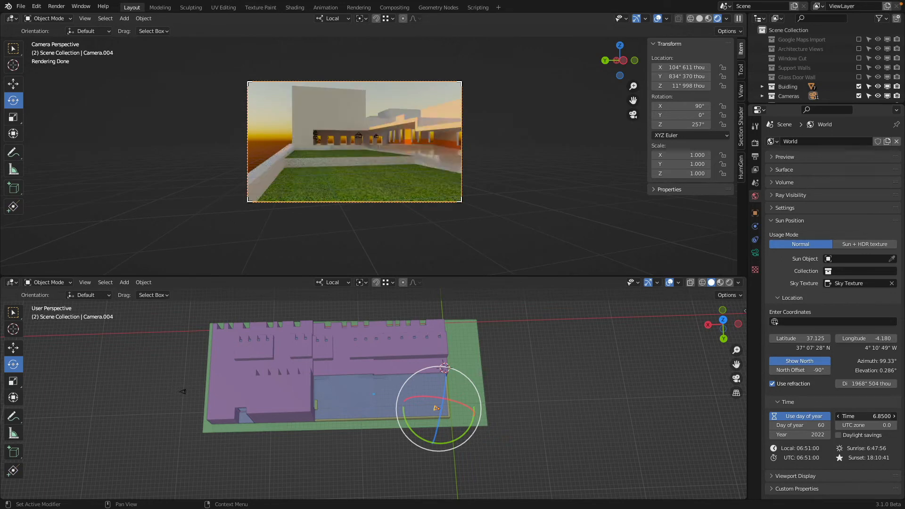
{"action": "mouse_move", "coordinate": [866, 416]}
{"action": "left_mouse_down"}
{"action": "mouse_move", "coordinate": [893, 416]}
{"action": "mouse_move", "coordinate": [872, 416]}
{"action": "mouse_move", "coordinate": [884, 416]}
{"action": "left_mouse_up"}
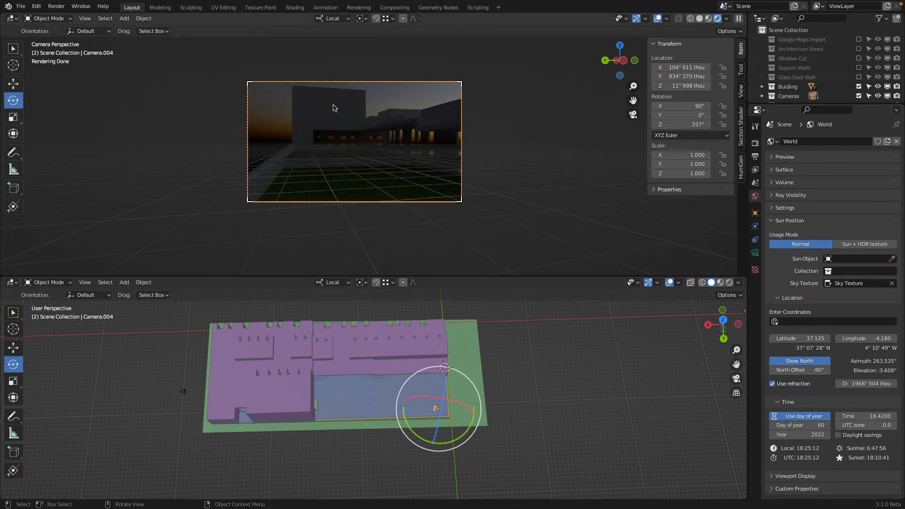
Step: Make Camera.003 the active camera and set the Sun Position time to 17.82
{"action": "middle_click_drag", "start_coordinate": [424, 153], "coordinate": [517, 146]}
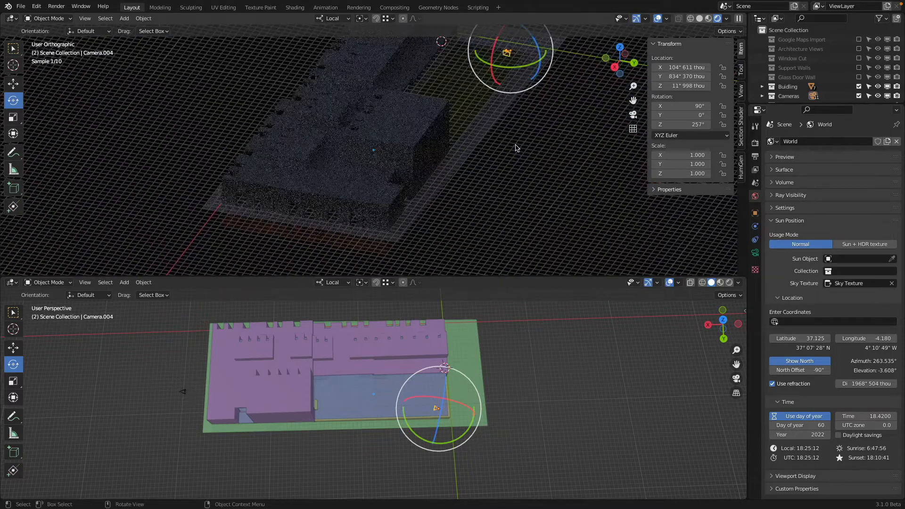
{"action": "key", "text": "KP_0"}
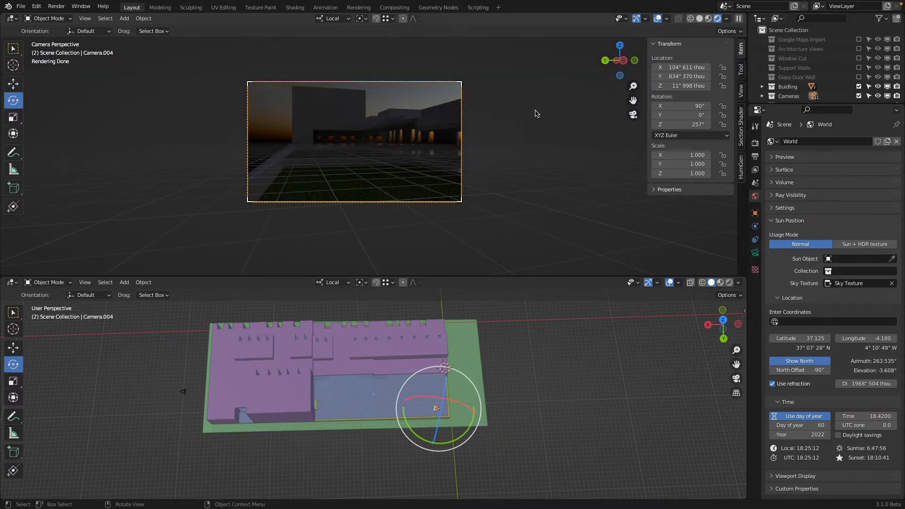
{"action": "left_click", "coordinate": [183, 393]}
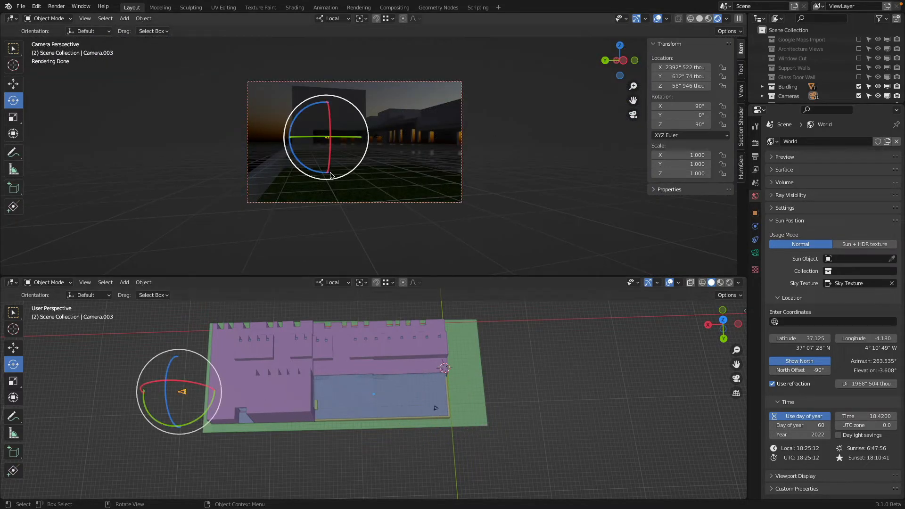
{"action": "key", "text": "ctrl+KP_0"}
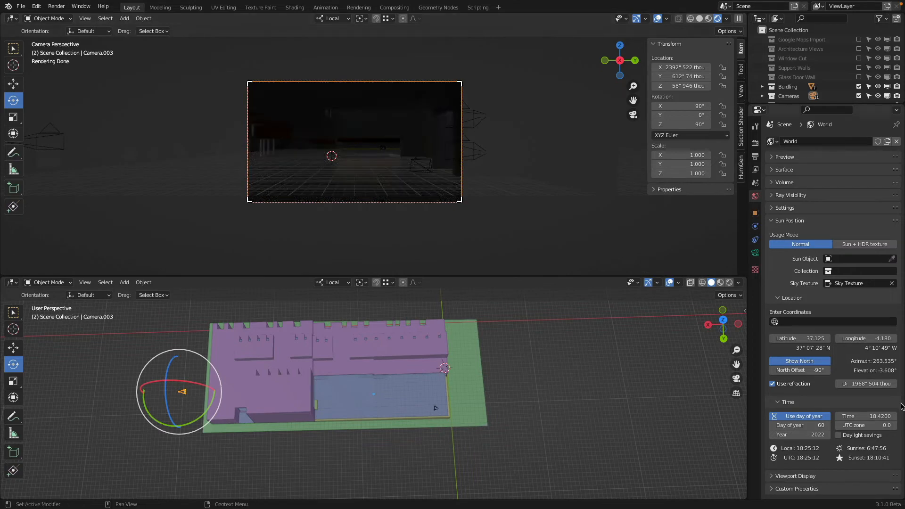
{"action": "left_click_drag", "start_coordinate": [866, 416], "coordinate": [846, 416]}
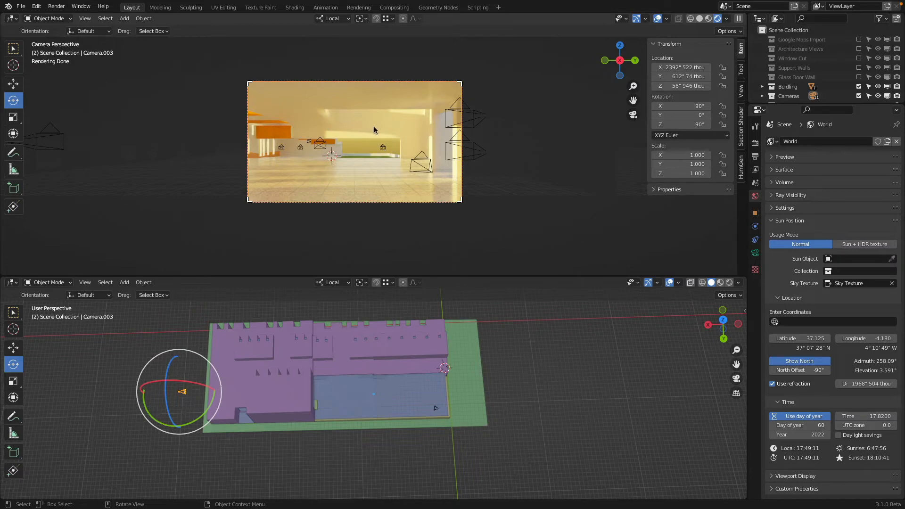
Step: Find Camera.010 in wireframe, make it the active camera, and preview its interior view in rendered shading
{"action": "mouse_move", "coordinate": [374, 127]}
{"action": "middle_mouse_down"}
{"action": "mouse_move", "coordinate": [376, 141]}
{"action": "mouse_move", "coordinate": [327, 161]}
{"action": "mouse_move", "coordinate": [417, 182]}
{"action": "middle_mouse_up"}
{"action": "scroll", "coordinate": [377, 145], "scroll_direction": "up", "scroll_amount": 2}
{"action": "key", "text": "z"}
{"action": "left_click", "coordinate": [257, 162]}
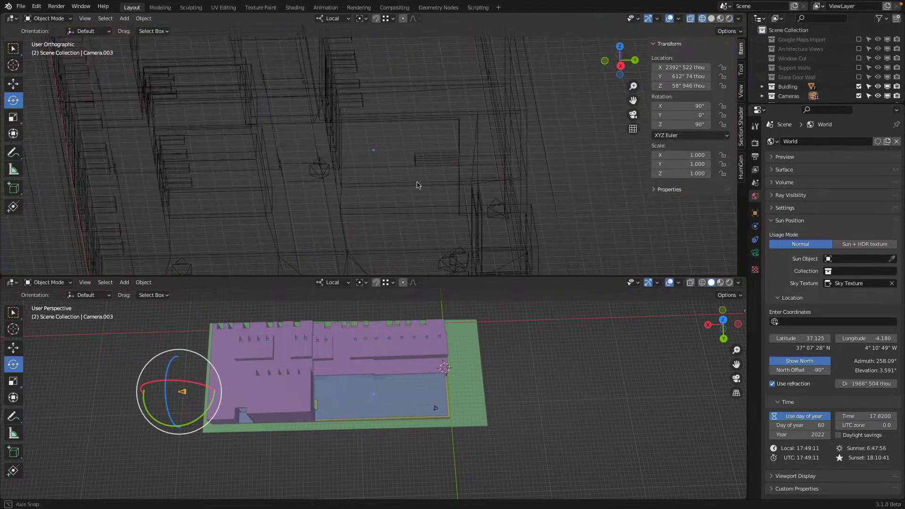
{"action": "middle_click_drag", "start_coordinate": [465, 252], "coordinate": [591, 214]}
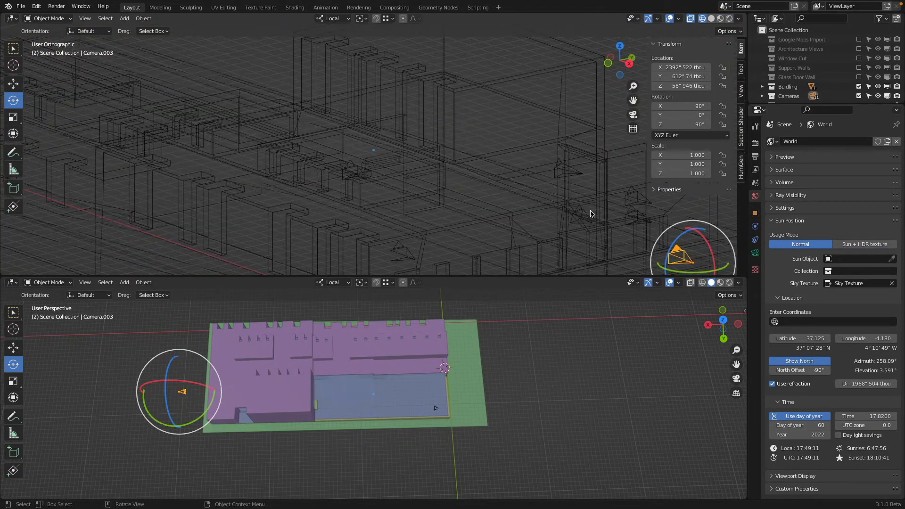
{"action": "left_click", "coordinate": [583, 208]}
{"action": "key", "text": "ctrl+KP_0"}
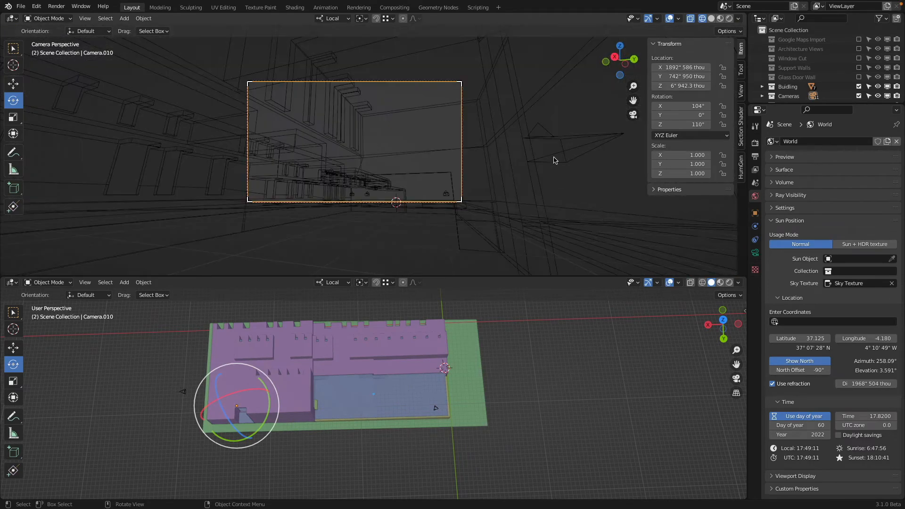
{"action": "key", "text": "z"}
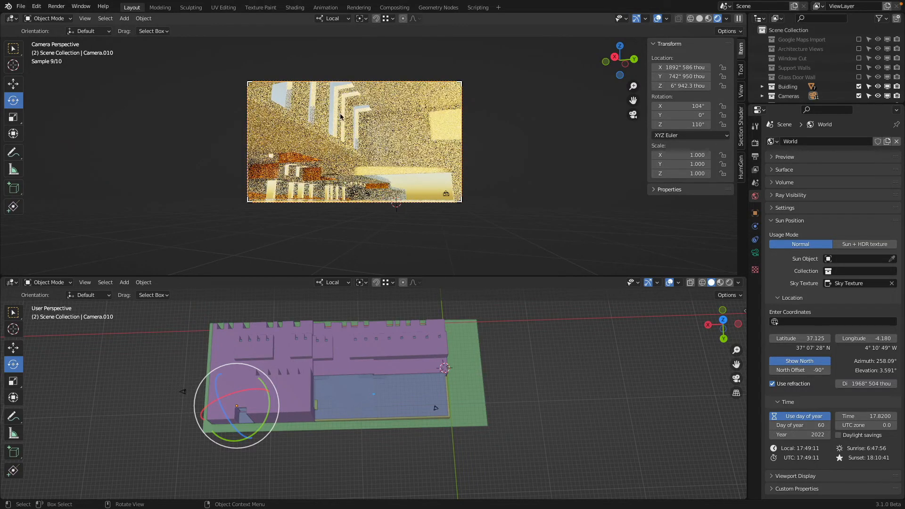
{"action": "middle_click_drag", "start_coordinate": [363, 124], "coordinate": [389, 88]}
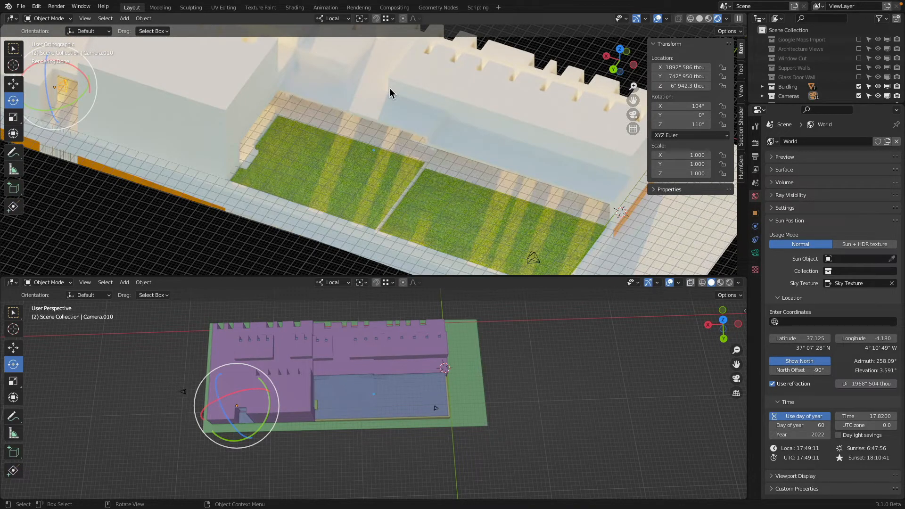
{"action": "key", "text": "KP_0"}
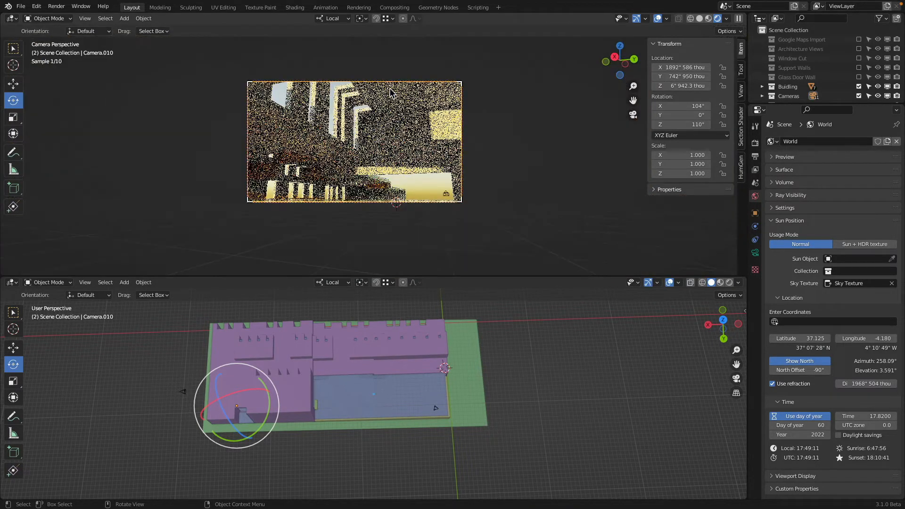
Step: Leave the camera render for solid shading and show the whole building from the top in wireframe
{"action": "key", "text": "z"}
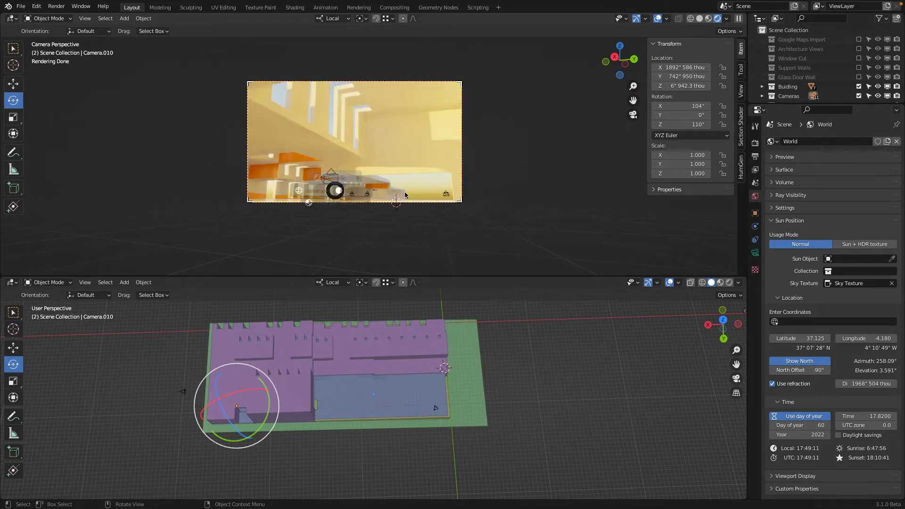
{"action": "left_click", "coordinate": [424, 189]}
{"action": "scroll", "coordinate": [364, 150], "scroll_direction": "down", "scroll_amount": 1}
{"action": "middle_click_drag", "start_coordinate": [364, 150], "coordinate": [387, 154]}
{"action": "scroll", "coordinate": [357, 120], "scroll_direction": "down", "scroll_amount": 2}
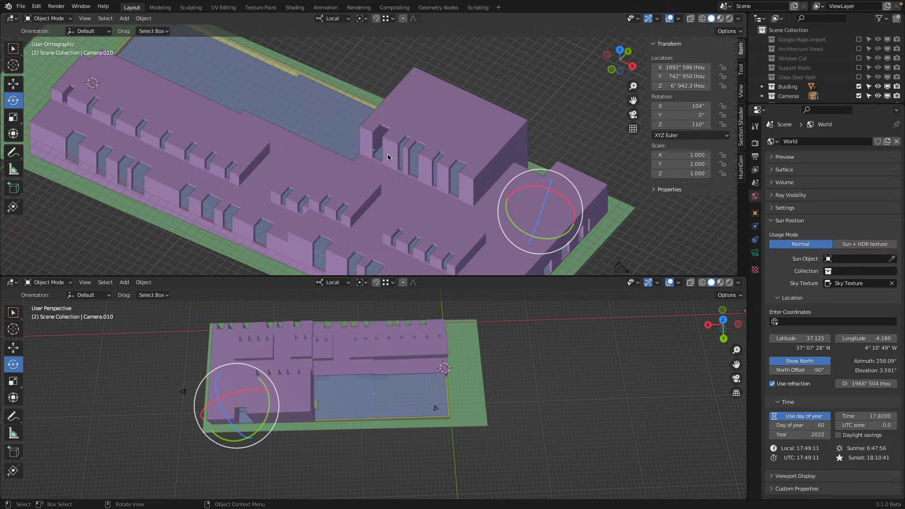
{"action": "key", "text": "KP_7"}
{"action": "key", "text": "shift+z"}
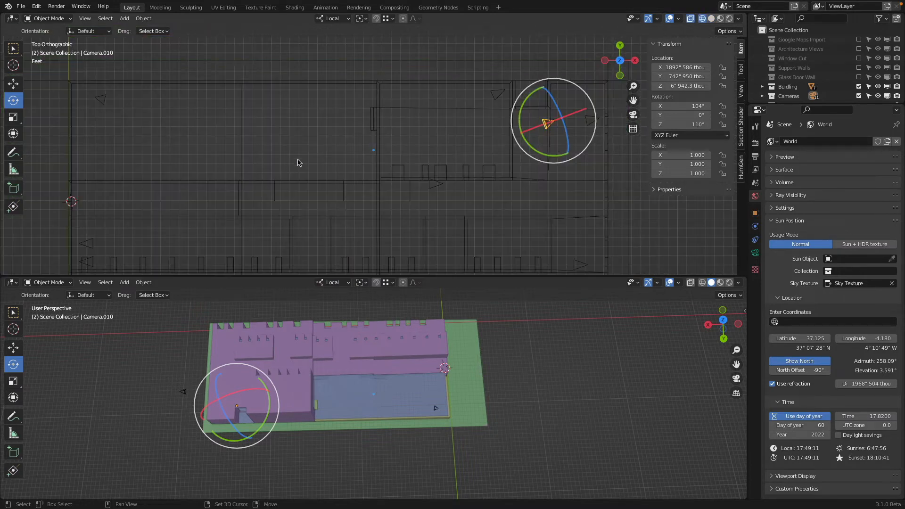
{"action": "scroll", "coordinate": [298, 163], "scroll_direction": "down", "scroll_amount": 3}
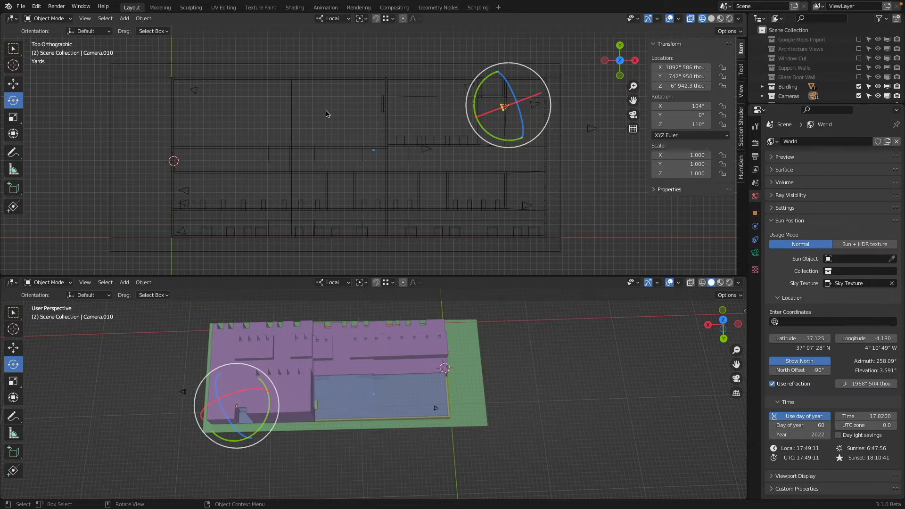
Step: Enlarge the outliner, include the Light Furniture Concpets collection, return to solid shading, and exclude the Buidling collection
{"action": "left_click_drag", "start_coordinate": [791, 103], "coordinate": [796, 345]}
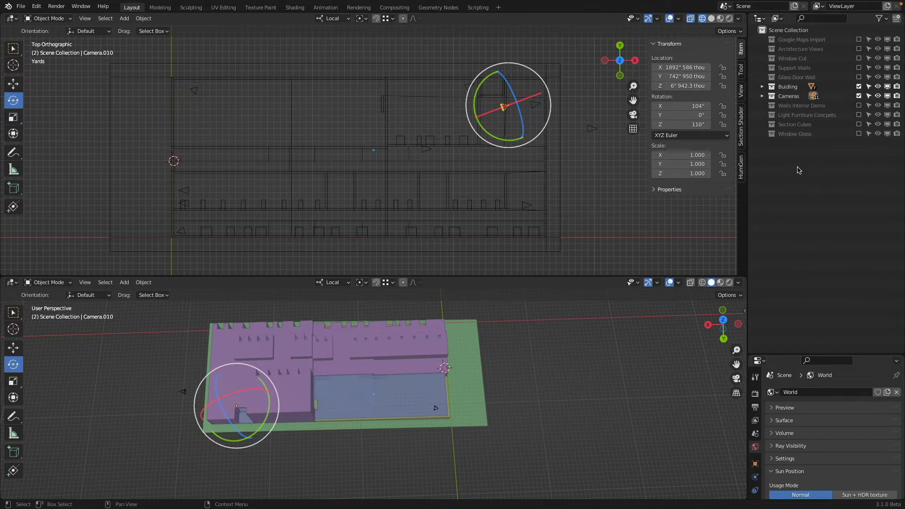
{"action": "left_click", "coordinate": [859, 118]}
{"action": "key", "text": "z"}
{"action": "left_click", "coordinate": [501, 195]}
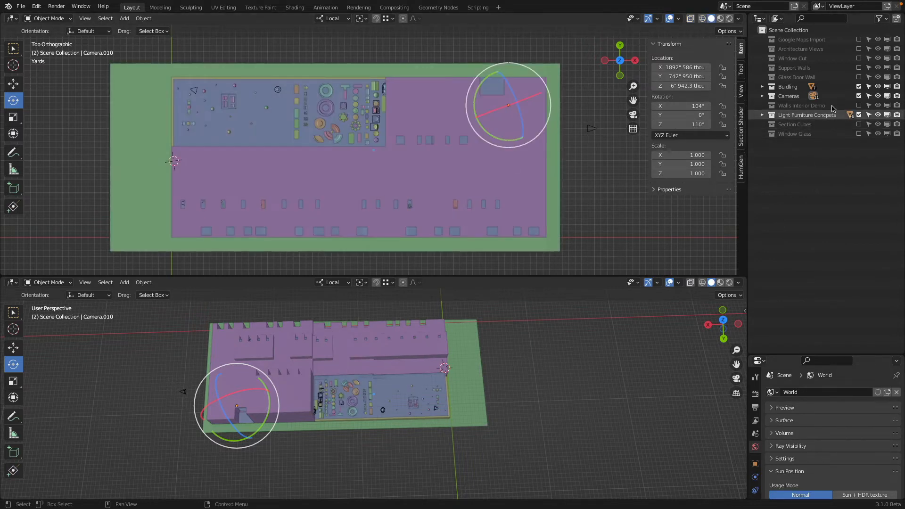
{"action": "left_click", "coordinate": [858, 87]}
Step: Examine the chair concepts in the furniture collection up close, selecting the reclined chair and the large green seat
{"action": "middle_click_drag", "start_coordinate": [414, 155], "coordinate": [438, 189]}
{"action": "scroll", "coordinate": [415, 170], "scroll_direction": "up", "scroll_amount": 8}
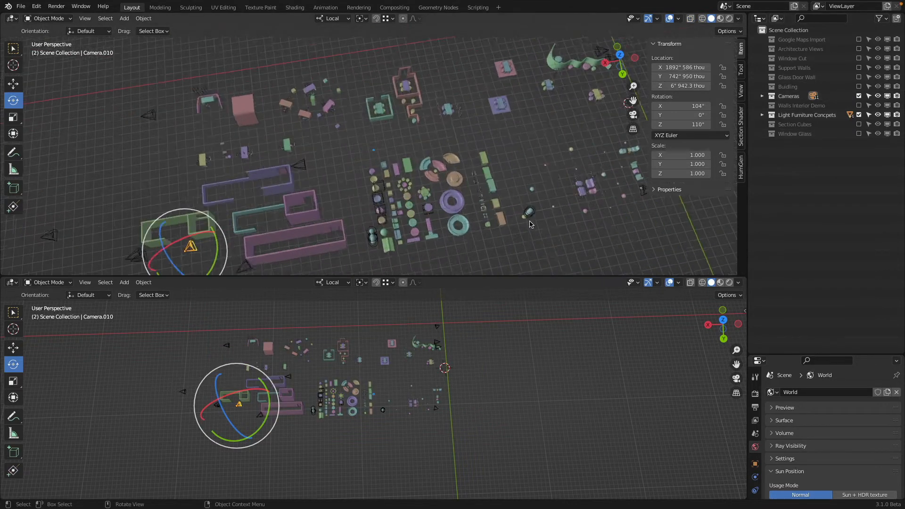
{"action": "middle_click_drag", "start_coordinate": [392, 159], "coordinate": [398, 64], "text": "shift"}
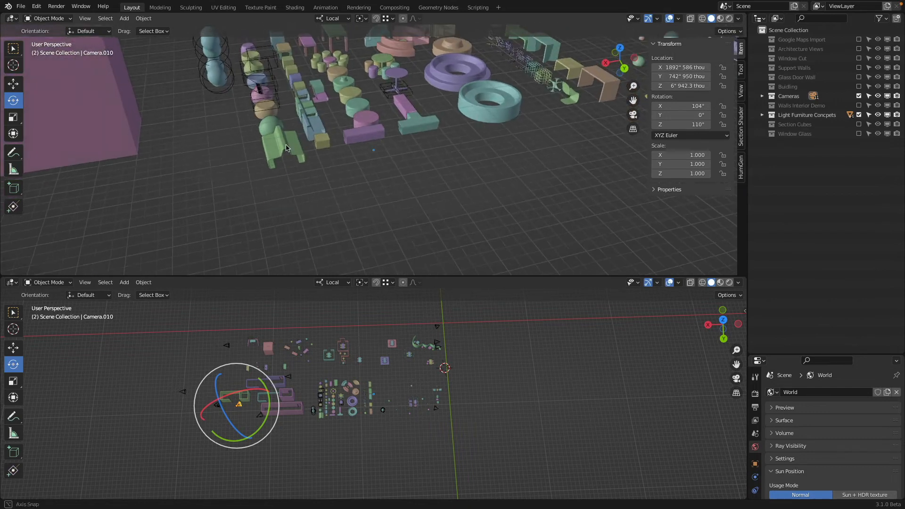
{"action": "scroll", "coordinate": [275, 141], "scroll_direction": "up", "scroll_amount": 5}
{"action": "middle_click_drag", "start_coordinate": [275, 142], "coordinate": [377, 167], "text": "shift"}
{"action": "left_click", "coordinate": [377, 169]}
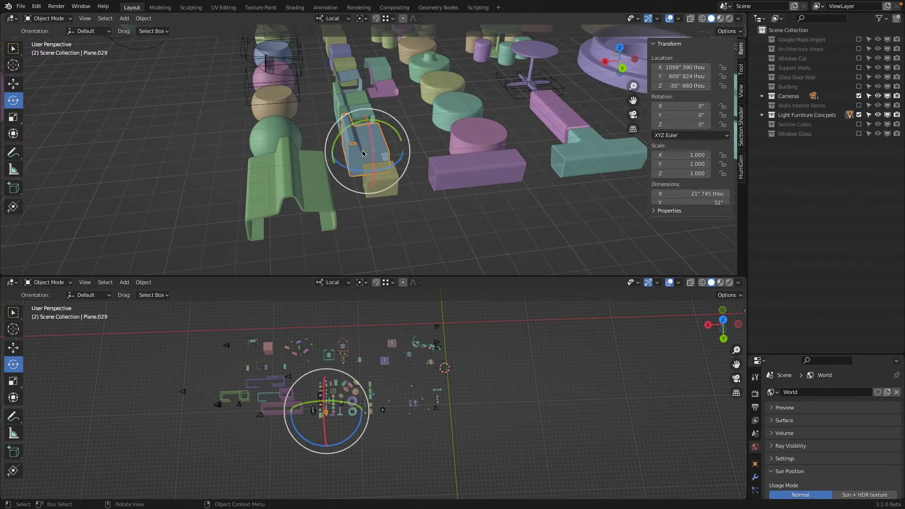
{"action": "left_click", "coordinate": [306, 196]}
{"action": "middle_click_drag", "start_coordinate": [306, 196], "coordinate": [254, 248]}
{"action": "scroll", "coordinate": [342, 153], "scroll_direction": "up", "scroll_amount": 4}
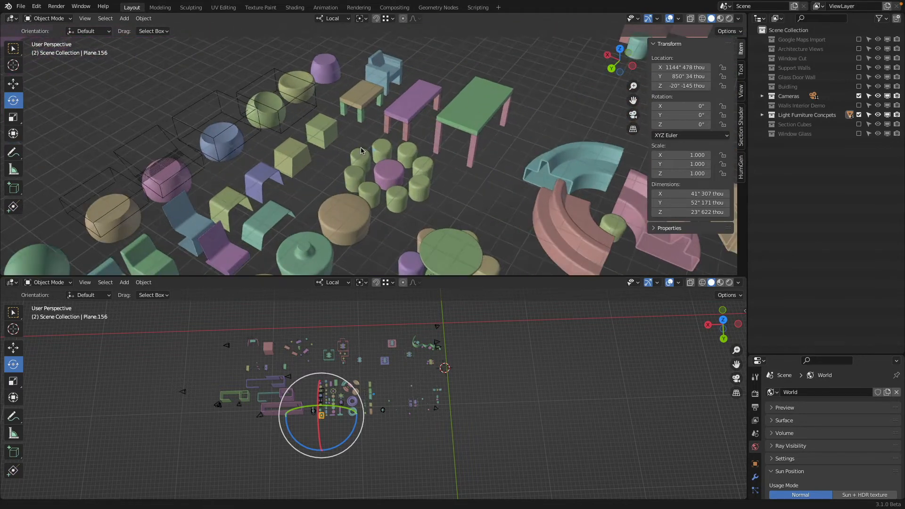
Step: Inspect the cube stool, the small low table's top, and the table's legs
{"action": "middle_click_drag", "start_coordinate": [344, 143], "coordinate": [302, 176], "text": "shift"}
{"action": "left_click", "coordinate": [264, 156]}
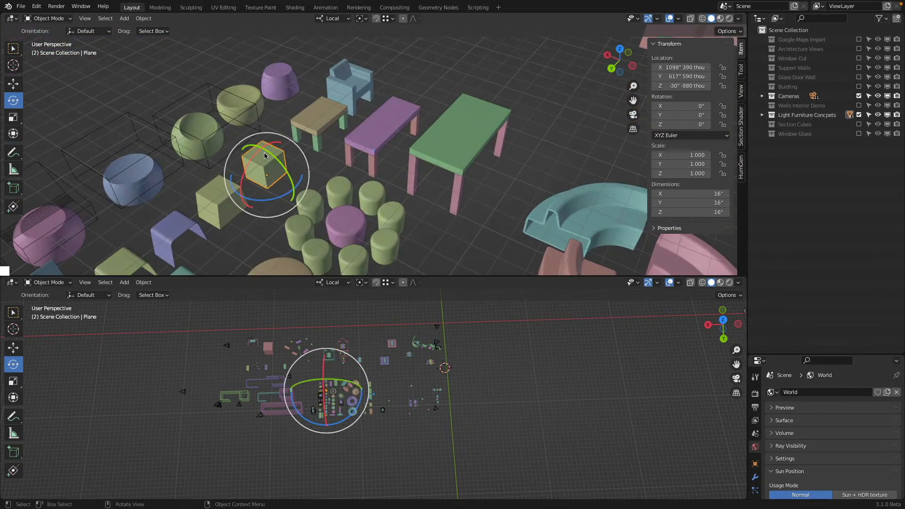
{"action": "left_click", "coordinate": [324, 116]}
{"action": "left_click", "coordinate": [317, 145]}
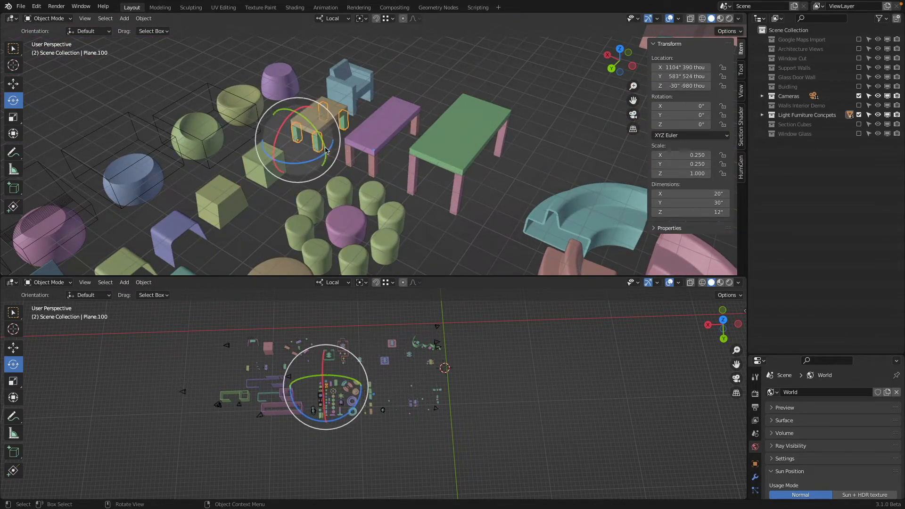
Step: Select the purple table's legs, enlarge the properties editor, and show their Mirror modifier settings
{"action": "left_click", "coordinate": [371, 166]}
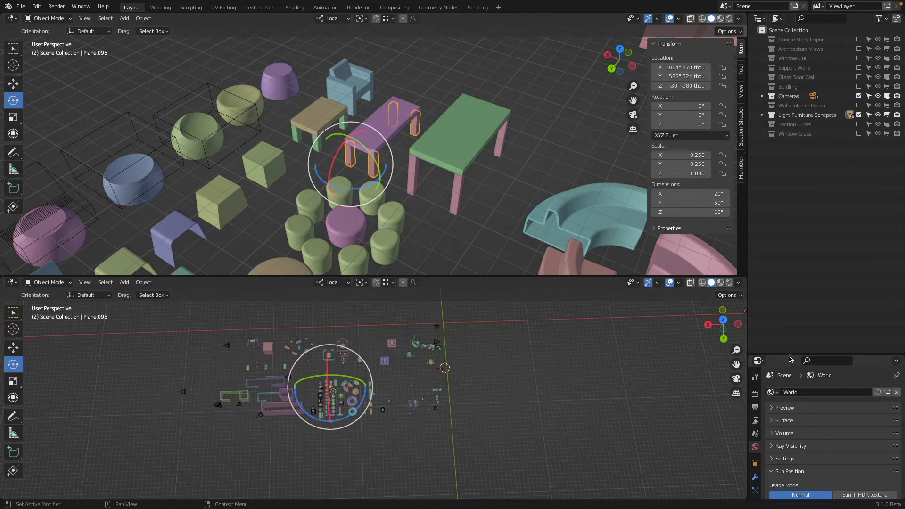
{"action": "left_click_drag", "start_coordinate": [789, 355], "coordinate": [790, 154]}
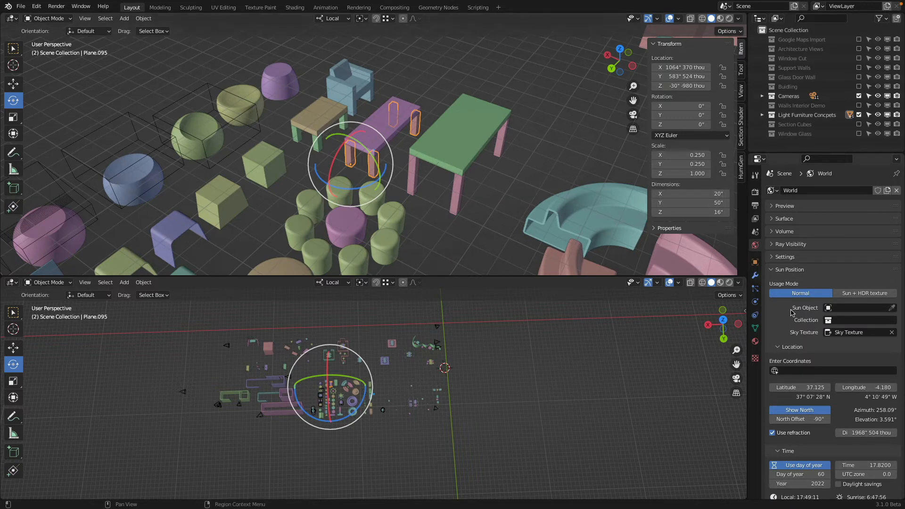
{"action": "left_click", "coordinate": [756, 275]}
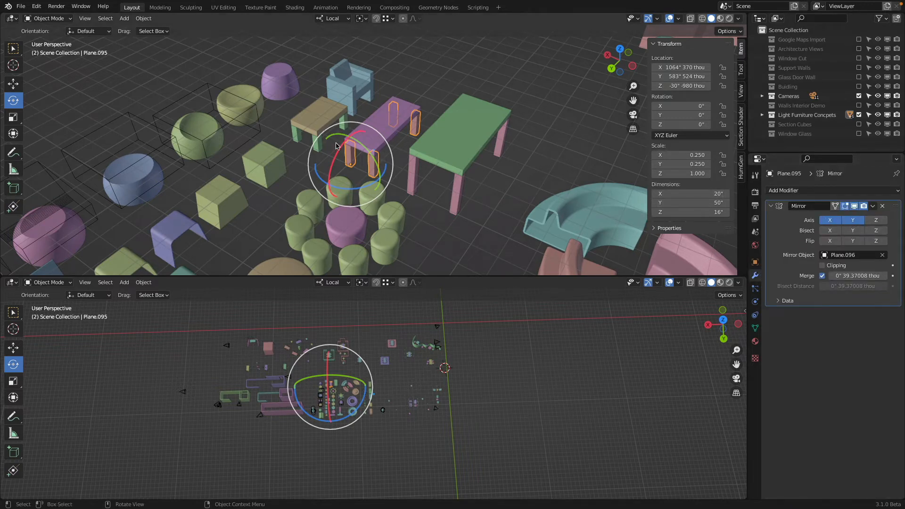
Step: Try moving the purple tabletop that serves as the legs' mirror object
{"action": "left_click", "coordinate": [382, 128]}
{"action": "key", "text": "g"}
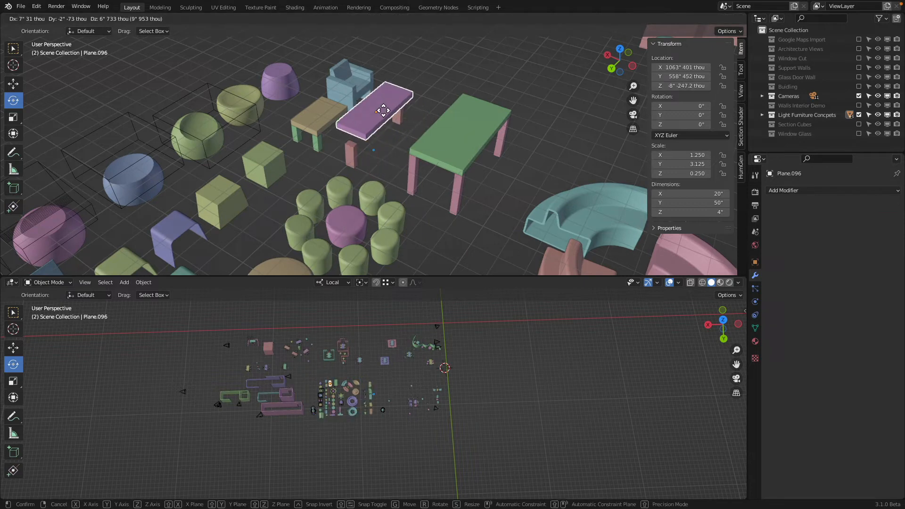
{"action": "right_click", "coordinate": [424, 118]}
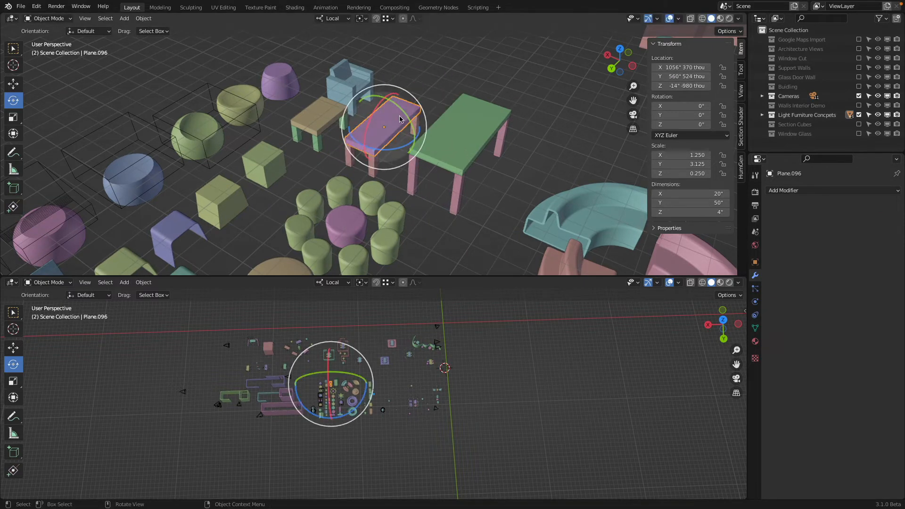
Step: Select the purple dome-shaped stool, check its mesh in Edit Mode, and view the neighbouring rounded stools
{"action": "left_click", "coordinate": [277, 88]}
{"action": "middle_click_drag", "start_coordinate": [277, 87], "coordinate": [257, 86]}
{"action": "middle_click_drag", "start_coordinate": [355, 74], "coordinate": [355, 101], "text": "shift"}
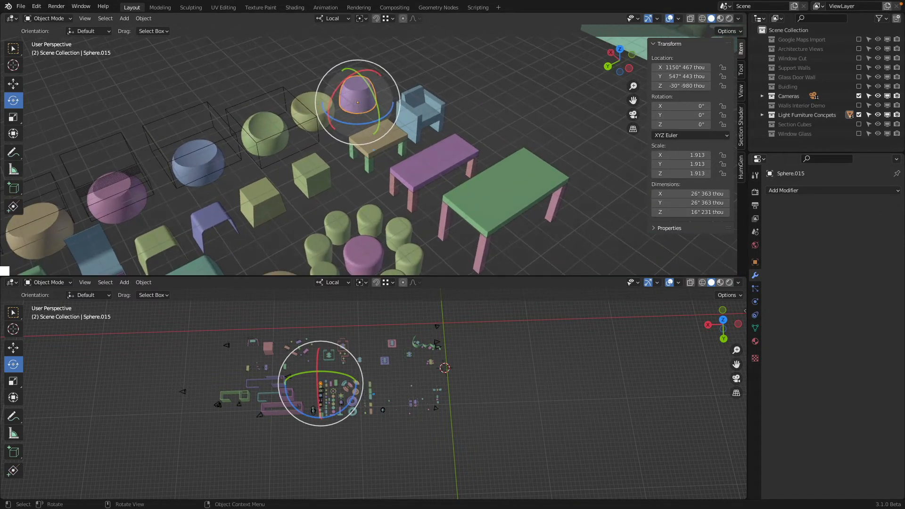
{"action": "key", "text": "Tab"}
{"action": "key", "text": "Tab"}
{"action": "middle_click_drag", "start_coordinate": [295, 151], "coordinate": [335, 132], "text": "shift"}
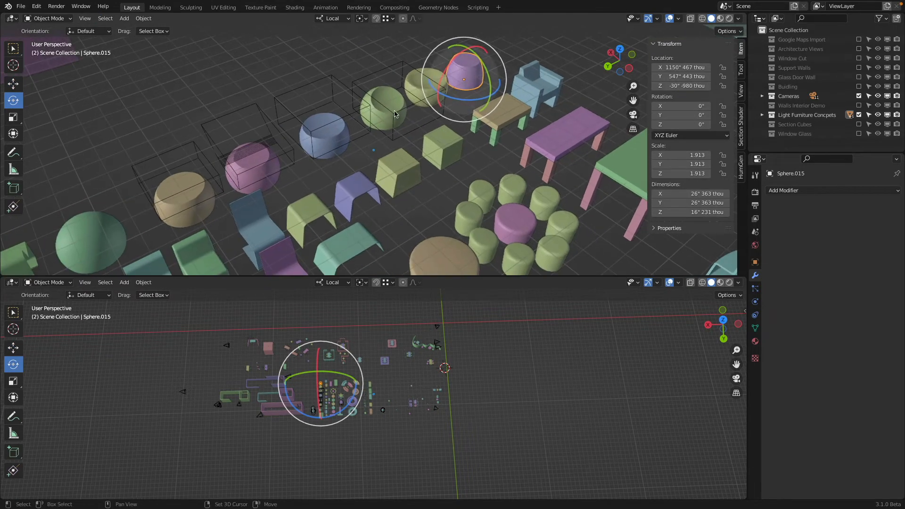
Step: Select the blue hollow stool and its wireframe Boolean cutter box, checking each mesh in Edit Mode
{"action": "left_click", "coordinate": [331, 143]}
{"action": "key", "text": "Tab"}
{"action": "key", "text": "Tab"}
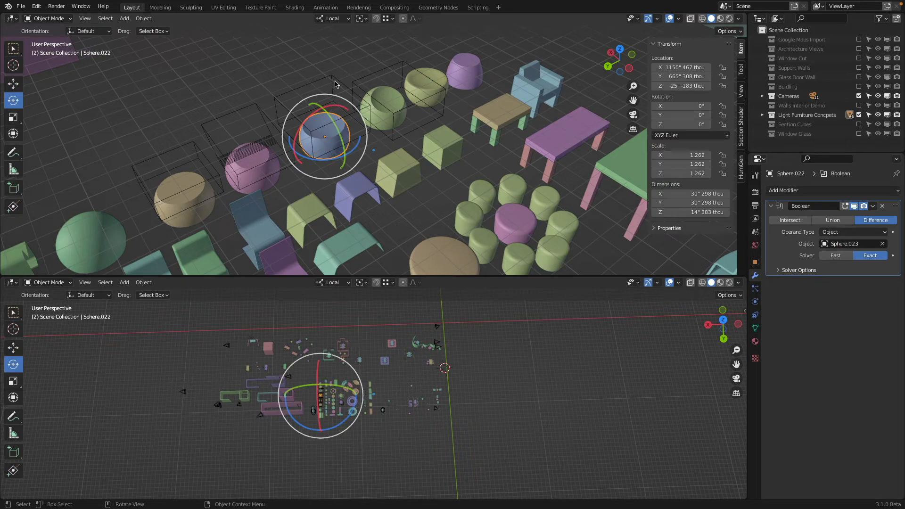
{"action": "left_click", "coordinate": [335, 96]}
{"action": "key", "text": "Tab"}
{"action": "middle_click_drag", "start_coordinate": [370, 128], "coordinate": [349, 141]}
{"action": "key", "text": "Tab"}
{"action": "scroll", "coordinate": [349, 143], "scroll_direction": "down", "scroll_amount": 2}
{"action": "middle_click_drag", "start_coordinate": [273, 171], "coordinate": [343, 119], "text": "shift"}
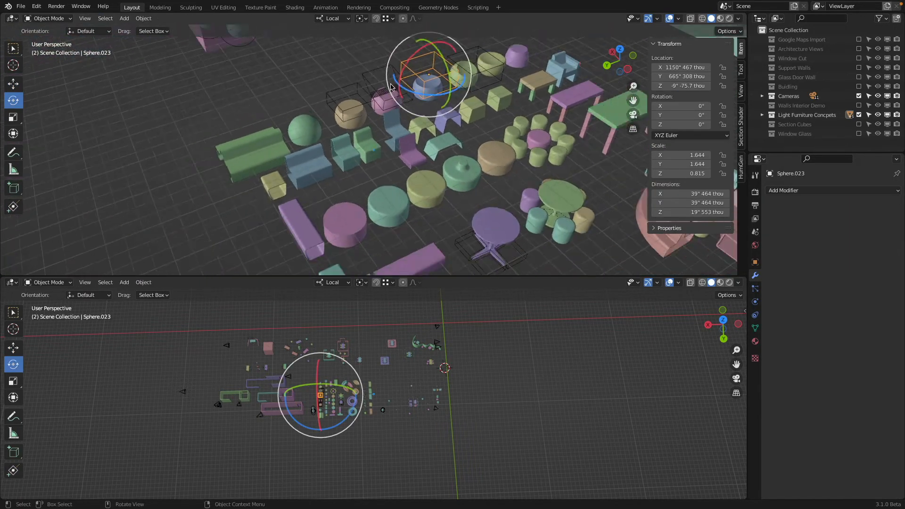
Step: Select the green round stool with the central knob and inspect its extruded mesh and Bevel settings in Edit Mode
{"action": "scroll", "coordinate": [346, 123], "scroll_direction": "down", "scroll_amount": 2}
{"action": "middle_click_drag", "start_coordinate": [394, 200], "coordinate": [353, 161], "text": "shift"}
{"action": "scroll", "coordinate": [353, 161], "scroll_direction": "up", "scroll_amount": 2}
{"action": "scroll", "coordinate": [354, 163], "scroll_direction": "up", "scroll_amount": 3}
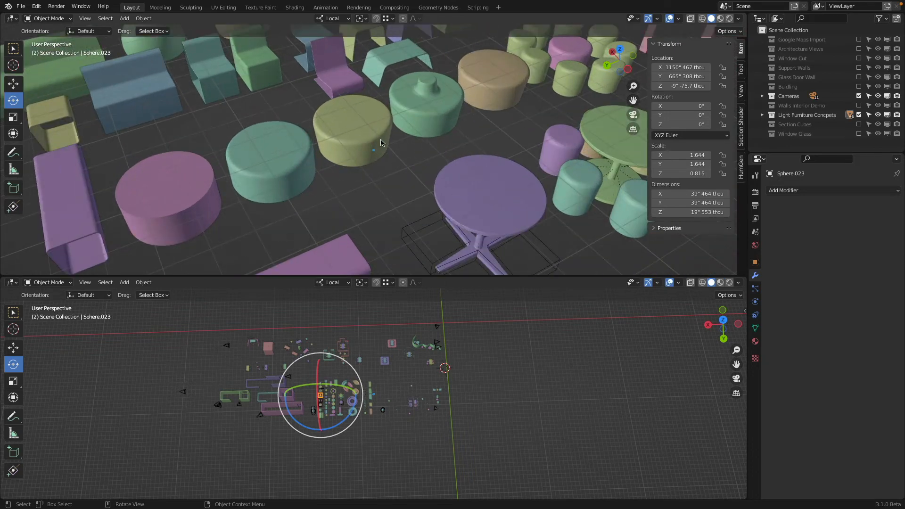
{"action": "left_click", "coordinate": [432, 122]}
{"action": "middle_click_drag", "start_coordinate": [432, 122], "coordinate": [390, 116]}
{"action": "key", "text": "Tab"}
{"action": "scroll", "coordinate": [498, 156], "scroll_direction": "up", "scroll_amount": 1}
{"action": "middle_click_drag", "start_coordinate": [498, 156], "coordinate": [396, 173], "text": "shift"}
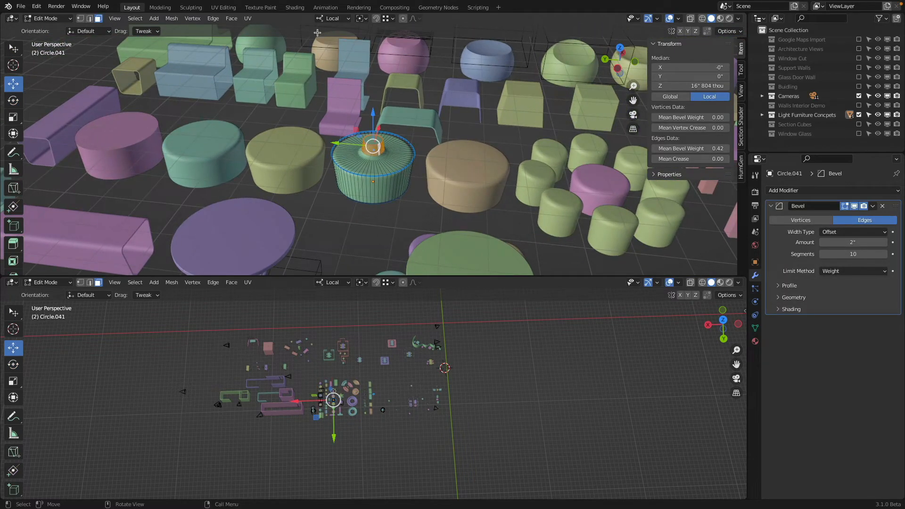
{"action": "left_click", "coordinate": [236, 20]}
{"action": "key", "text": "Tab"}
Step: Try insetting the yellow-green round stool's top face about 10.5 inches and extruding it upward about 7.5 inches
{"action": "left_click", "coordinate": [475, 177]}
{"action": "left_click", "coordinate": [283, 162]}
{"action": "key", "text": "Tab"}
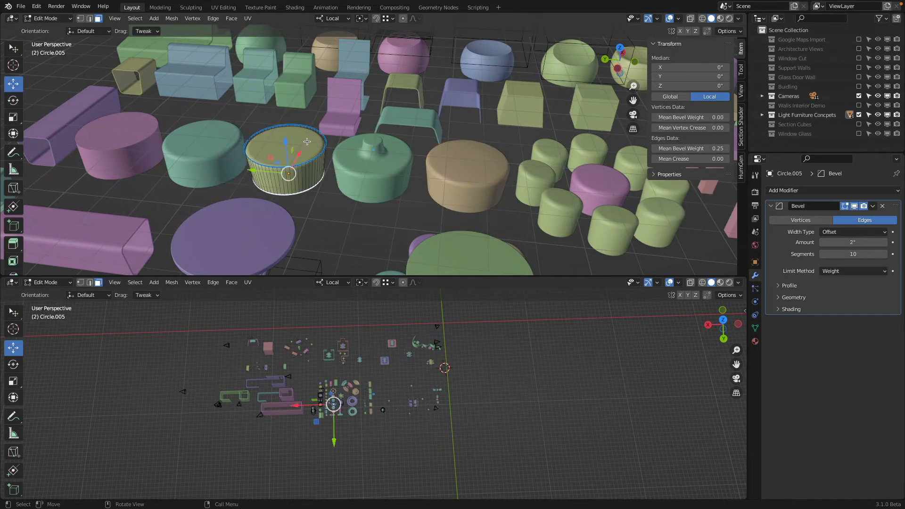
{"action": "key", "text": "i"}
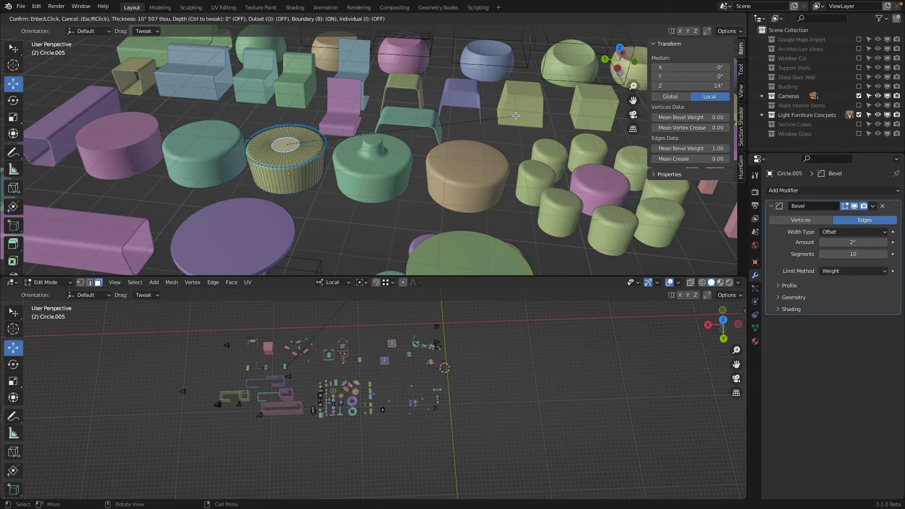
{"action": "left_click", "coordinate": [516, 115]}
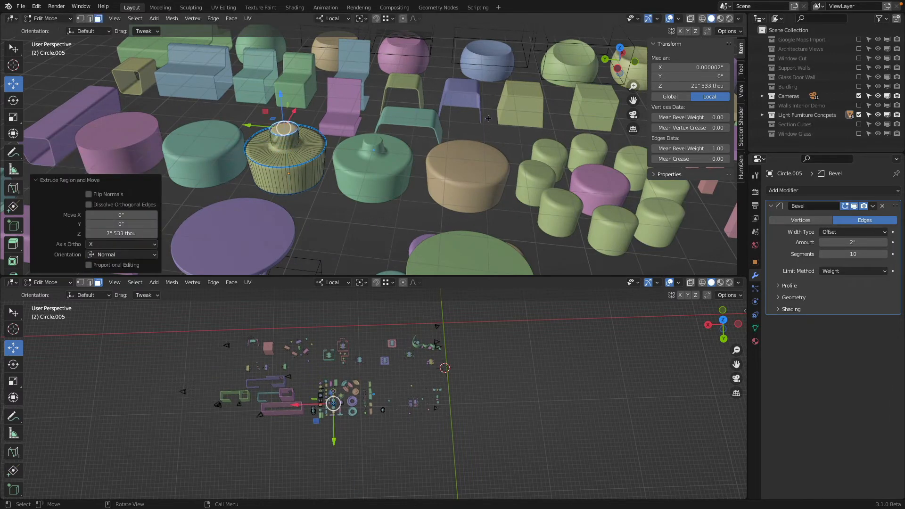
{"action": "key", "text": "e"}
{"action": "left_click", "coordinate": [521, 129]}
{"action": "key", "text": "Tab"}
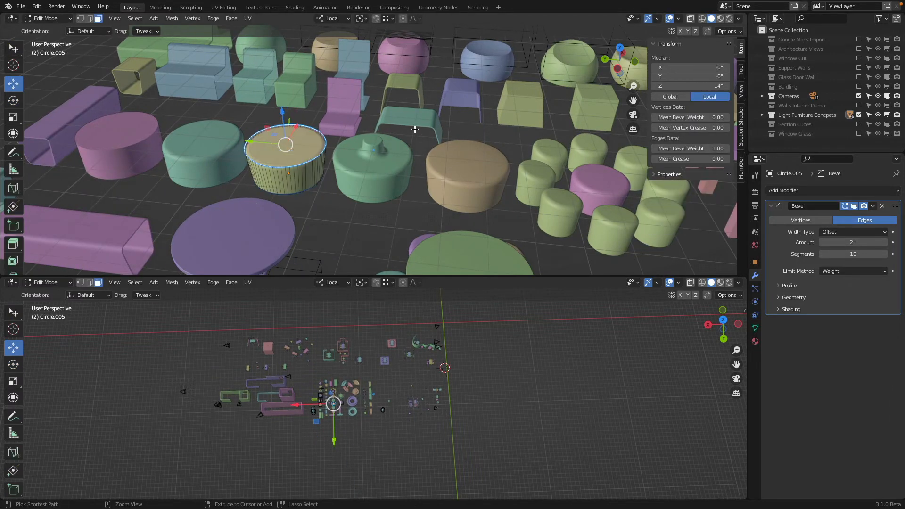
Step: Select the purple ring-shaped sofa and examine the circular seating around it
{"action": "scroll", "coordinate": [407, 165], "scroll_direction": "down", "scroll_amount": 5}
{"action": "middle_click_drag", "start_coordinate": [407, 165], "coordinate": [407, 124], "text": "shift"}
{"action": "scroll", "coordinate": [403, 106], "scroll_direction": "down", "scroll_amount": 3}
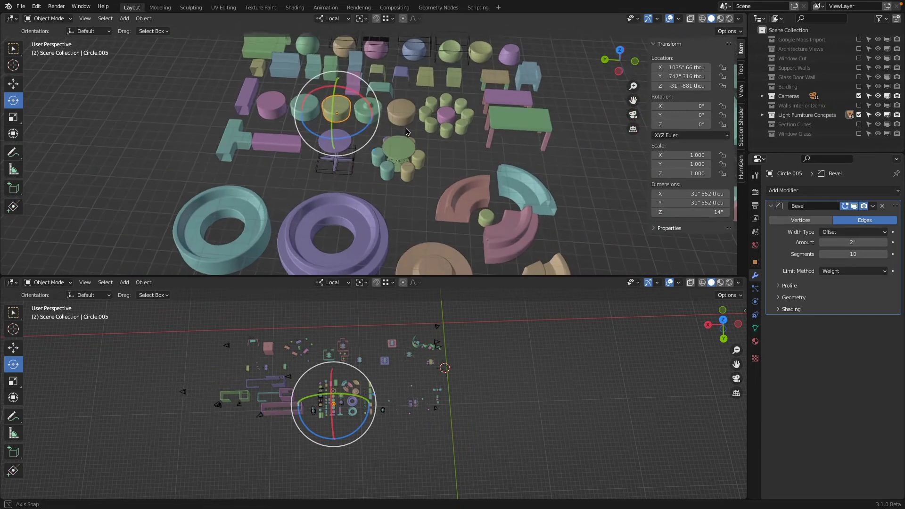
{"action": "scroll", "coordinate": [434, 151], "scroll_direction": "up", "scroll_amount": 4}
{"action": "middle_click_drag", "start_coordinate": [434, 152], "coordinate": [362, 86], "text": "shift"}
{"action": "scroll", "coordinate": [384, 143], "scroll_direction": "down", "scroll_amount": 2}
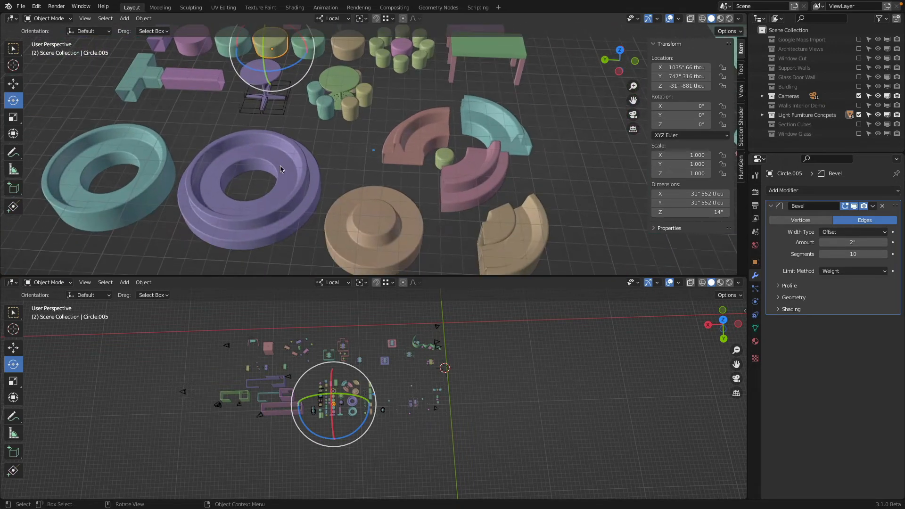
{"action": "left_click", "coordinate": [287, 169]}
{"action": "middle_click_drag", "start_coordinate": [382, 236], "coordinate": [229, 189], "text": "shift"}
Step: Select the tan tiered round seat and inspect the profile behind its Screw modifier in wireframe, then return to solid shading
{"action": "left_click", "coordinate": [363, 179]}
{"action": "scroll", "coordinate": [364, 177], "scroll_direction": "up", "scroll_amount": 2}
{"action": "key", "text": "Tab"}
{"action": "key", "text": "z"}
{"action": "left_click", "coordinate": [293, 203]}
{"action": "key", "text": "a"}
{"action": "key", "text": "z"}
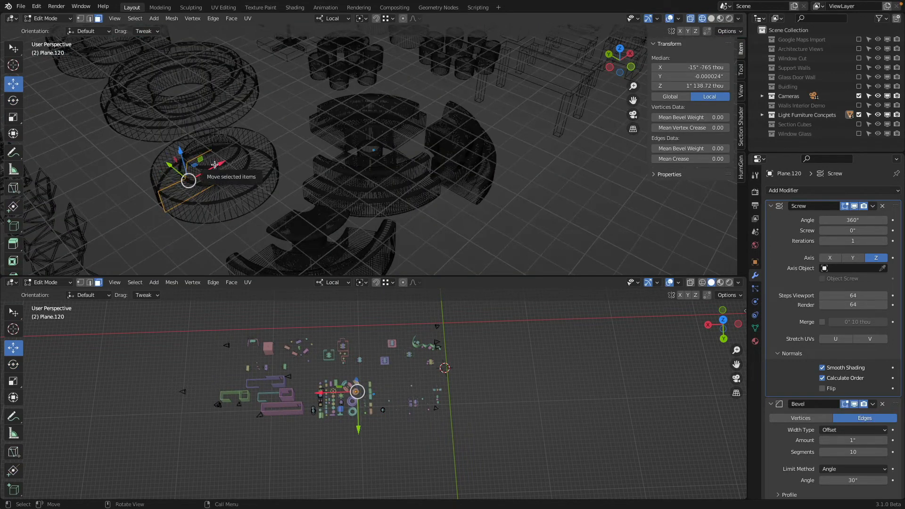
{"action": "left_click", "coordinate": [295, 156]}
Step: Select the tan curved booth sofa and inspect its full profile in wireframe Edit Mode before restoring solid shading
{"action": "middle_click_drag", "start_coordinate": [186, 215], "coordinate": [150, 181]}
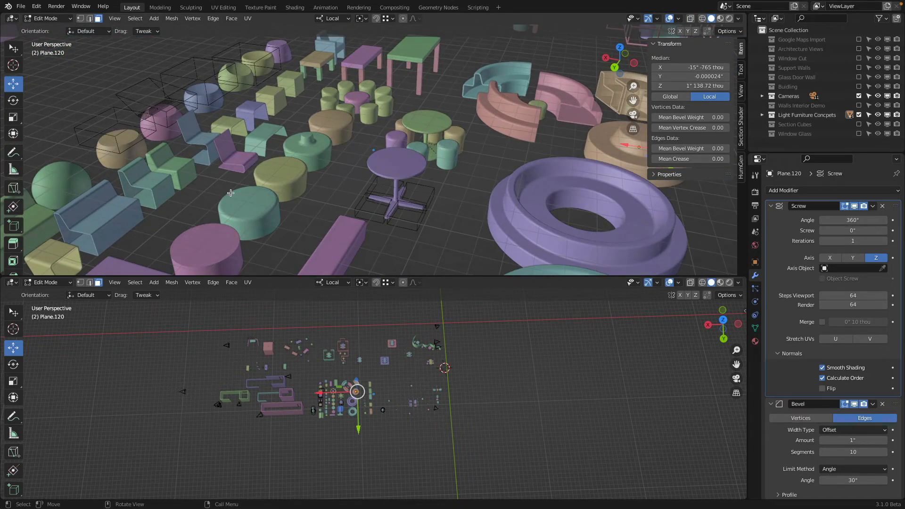
{"action": "middle_click_drag", "start_coordinate": [590, 153], "coordinate": [337, 202], "text": "shift"}
{"action": "scroll", "coordinate": [410, 189], "scroll_direction": "up", "scroll_amount": 4}
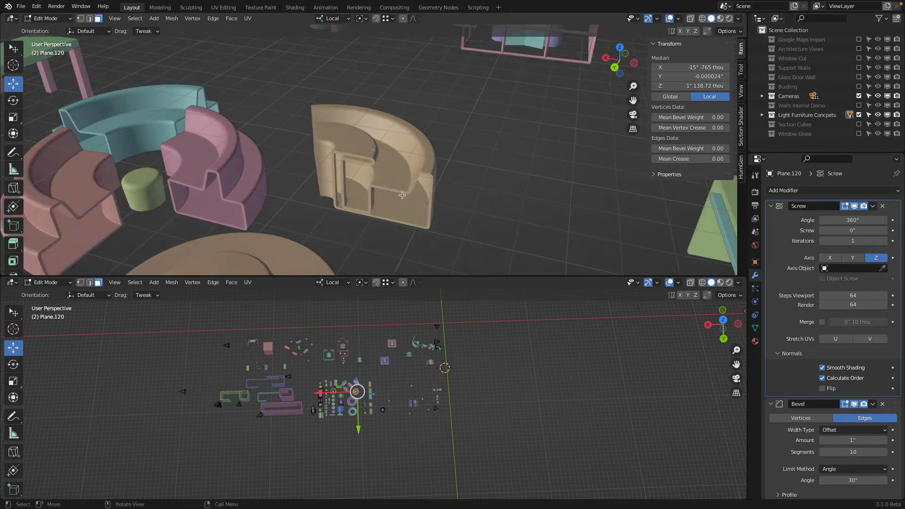
{"action": "left_click", "coordinate": [395, 182]}
{"action": "key", "text": "Tab"}
{"action": "left_click", "coordinate": [395, 182]}
{"action": "key", "text": "Tab"}
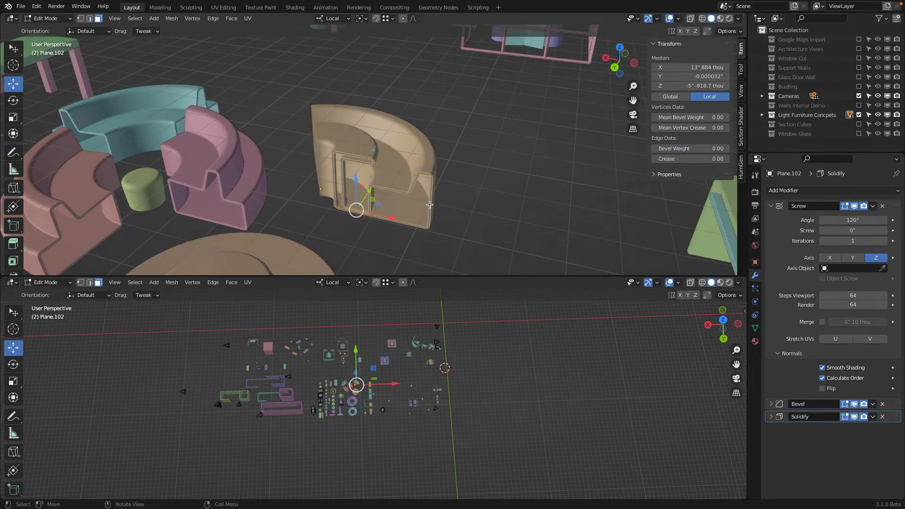
{"action": "key", "text": "a"}
{"action": "key", "text": "shift+z"}
{"action": "key", "text": "z"}
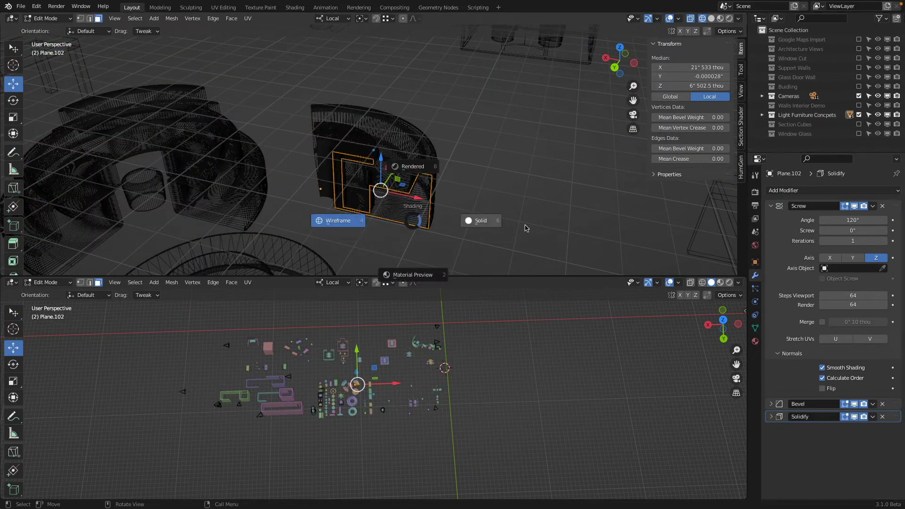
{"action": "left_click", "coordinate": [525, 226]}
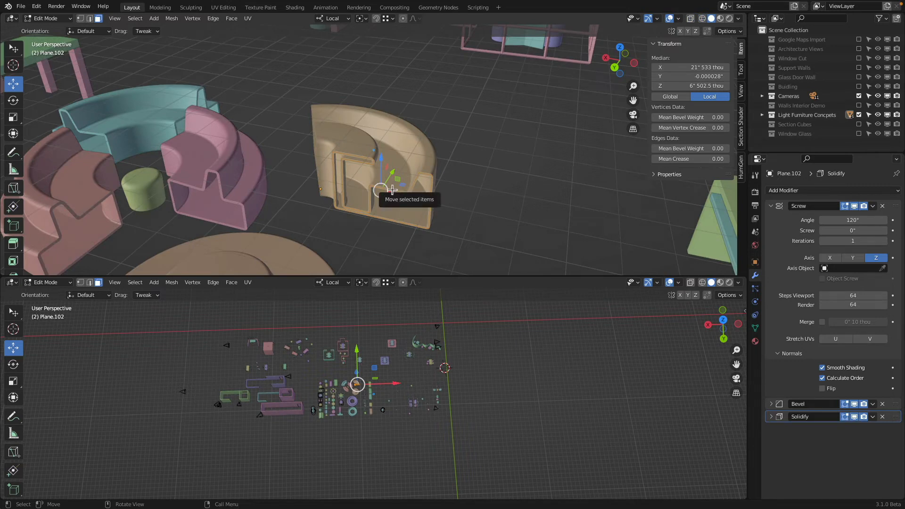
Step: Switch editing to the green round table, frame its profile in wireframe, and return to solid shading in Object Mode
{"action": "scroll", "coordinate": [314, 109], "scroll_direction": "down", "scroll_amount": 4}
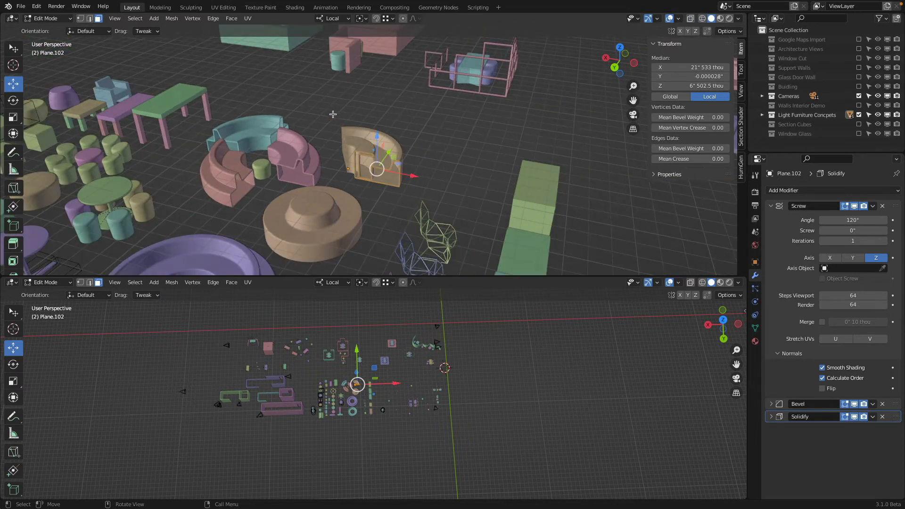
{"action": "middle_click_drag", "start_coordinate": [413, 118], "coordinate": [538, 61], "text": "shift"}
{"action": "middle_click_drag", "start_coordinate": [459, 117], "coordinate": [346, 162]}
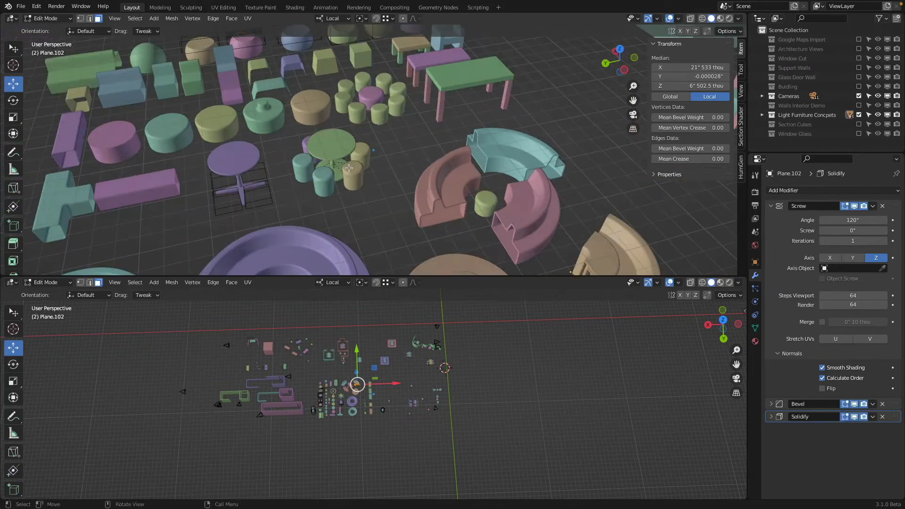
{"action": "scroll", "coordinate": [344, 165], "scroll_direction": "up", "scroll_amount": 3}
{"action": "left_click", "coordinate": [321, 146]}
{"action": "key", "text": "shift+z"}
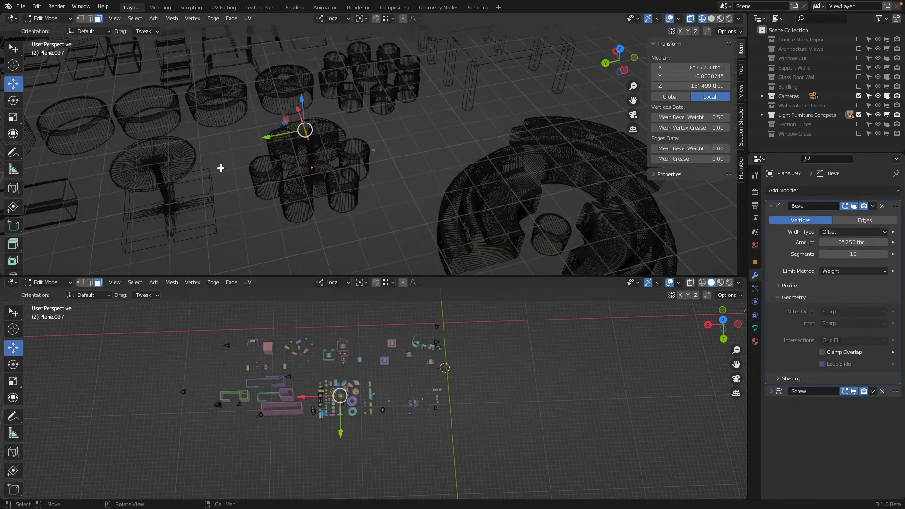
{"action": "key", "text": "KP_Decimal"}
{"action": "middle_click_drag", "start_coordinate": [345, 148], "coordinate": [348, 198]}
{"action": "key", "text": "shift+z"}
{"action": "key", "text": "Tab"}
Step: Select a tan stool beside the green round table and view the surrounding furniture
{"action": "left_click", "coordinate": [361, 197]}
{"action": "middle_click_drag", "start_coordinate": [253, 156], "coordinate": [353, 47]}
{"action": "scroll", "coordinate": [386, 89], "scroll_direction": "down", "scroll_amount": 8}
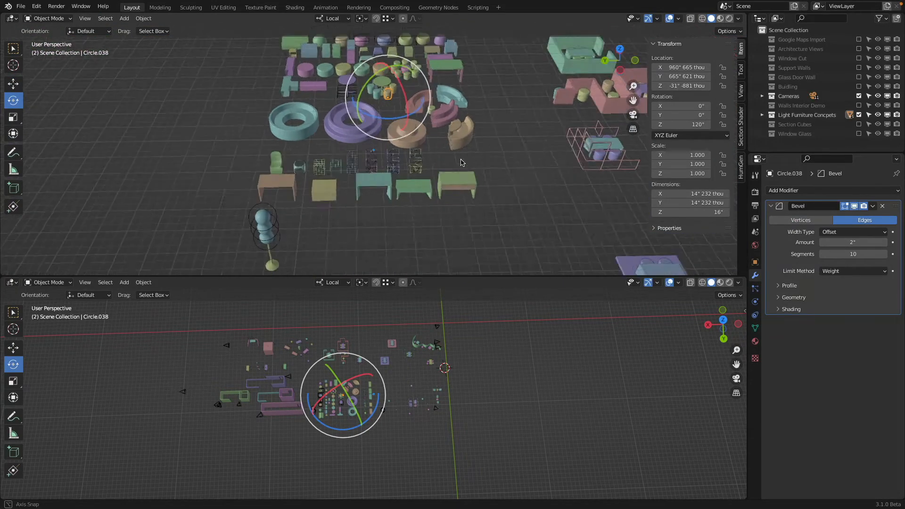
{"action": "scroll", "coordinate": [421, 132], "scroll_direction": "up", "scroll_amount": 5}
{"action": "middle_click_drag", "start_coordinate": [376, 116], "coordinate": [423, 162], "text": "shift"}
{"action": "scroll", "coordinate": [423, 161], "scroll_direction": "up", "scroll_amount": 1}
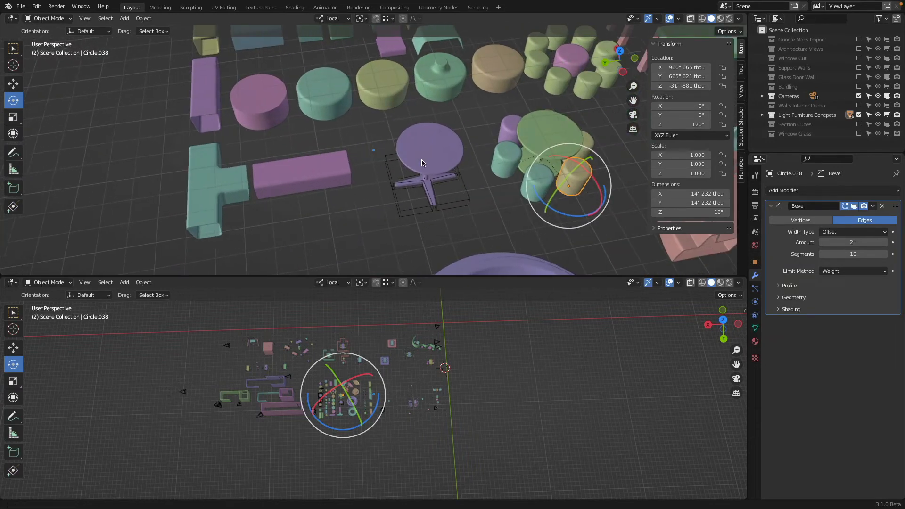
Step: Select the purple pedestal table and check its mesh in Edit Mode
{"action": "left_click", "coordinate": [439, 146]}
{"action": "scroll", "coordinate": [438, 146], "scroll_direction": "up", "scroll_amount": 2}
{"action": "key", "text": "Tab"}
{"action": "middle_click_drag", "start_coordinate": [483, 150], "coordinate": [478, 133]}
{"action": "key", "text": "Tab"}
Step: Select the wireframe cutter boxes around the pedestal table's base and inspect their mesh and Mirror modifier settings
{"action": "left_click", "coordinate": [510, 182]}
{"action": "key", "text": "Tab"}
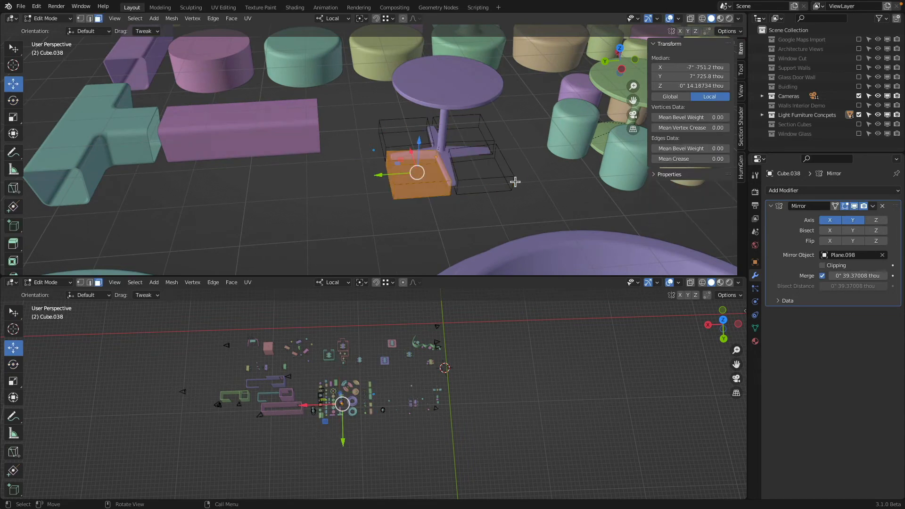
{"action": "key", "text": "Tab"}
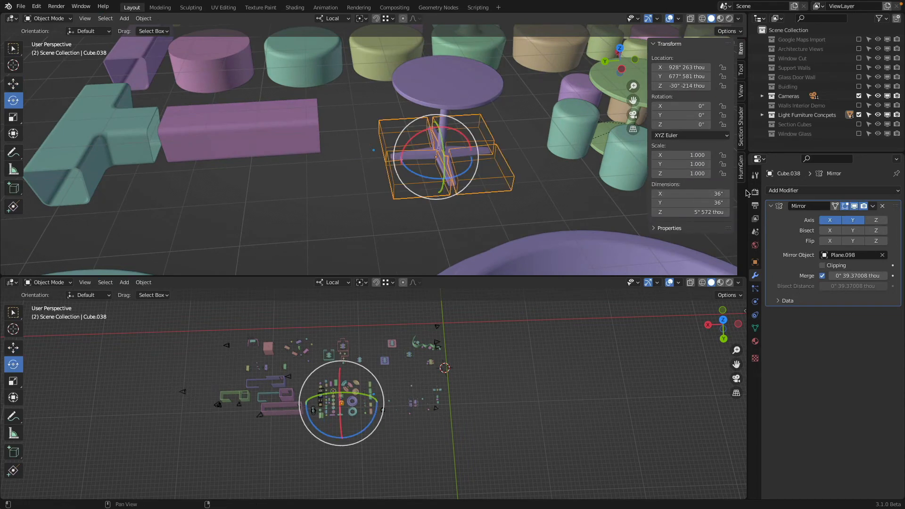
{"action": "key", "text": "Tab"}
{"action": "left_click", "coordinate": [451, 87]}
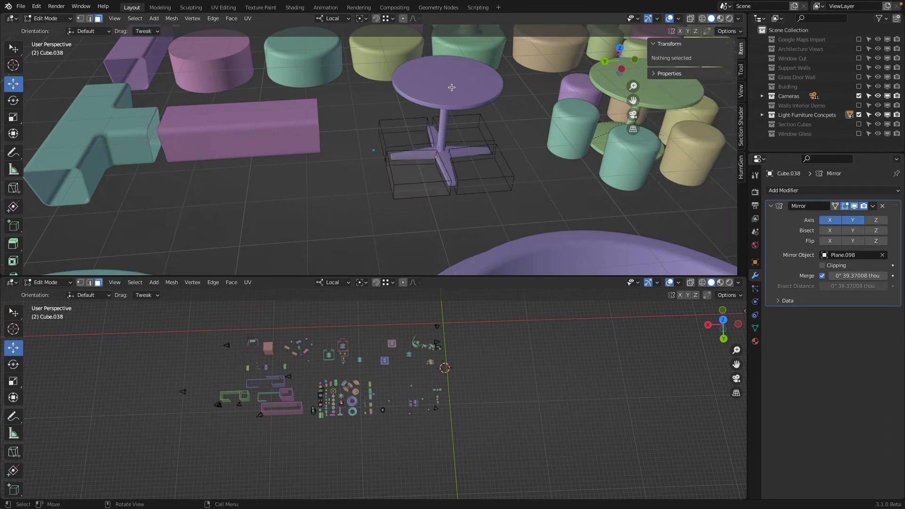
{"action": "key", "text": "Tab"}
Step: Alternate selection between the purple pedestal table and its cutter boxes to compare their Boolean and Mirror modifiers
{"action": "left_click", "coordinate": [442, 90]}
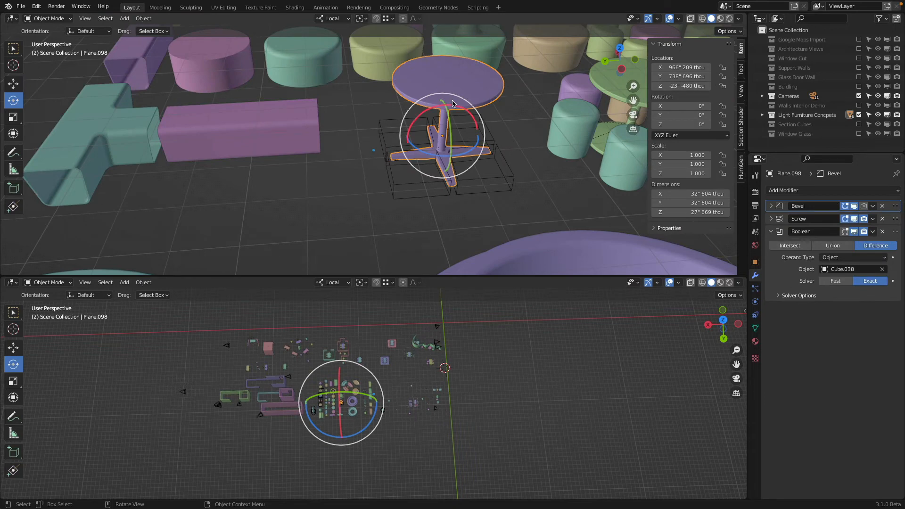
{"action": "left_click", "coordinate": [394, 185]}
{"action": "left_click", "coordinate": [428, 91]}
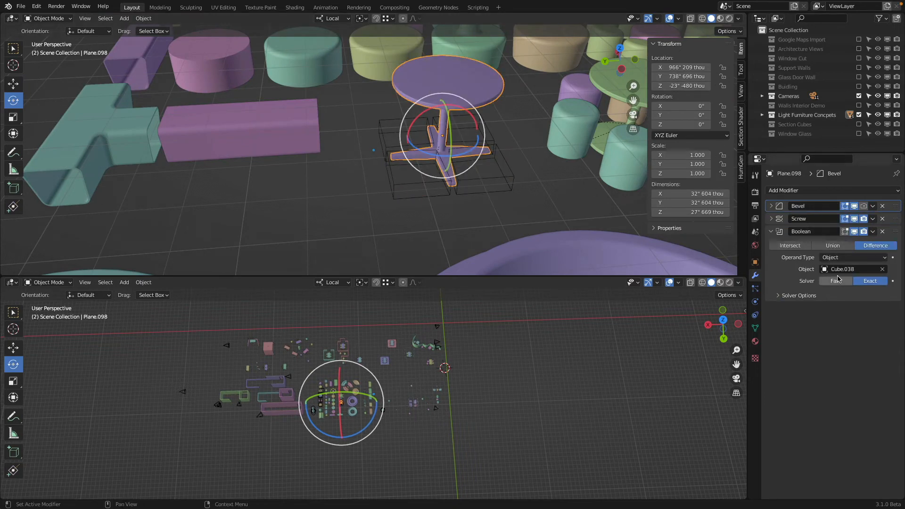
{"action": "left_click", "coordinate": [494, 182]}
Step: Survey the whole furniture layout from the top view and in perspective
{"action": "scroll", "coordinate": [493, 182], "scroll_direction": "down", "scroll_amount": 3}
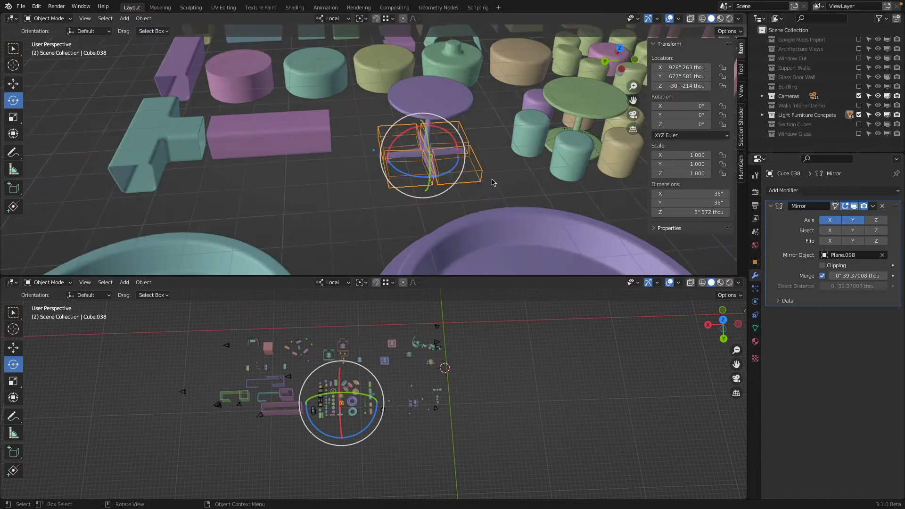
{"action": "scroll", "coordinate": [486, 179], "scroll_direction": "down", "scroll_amount": 6}
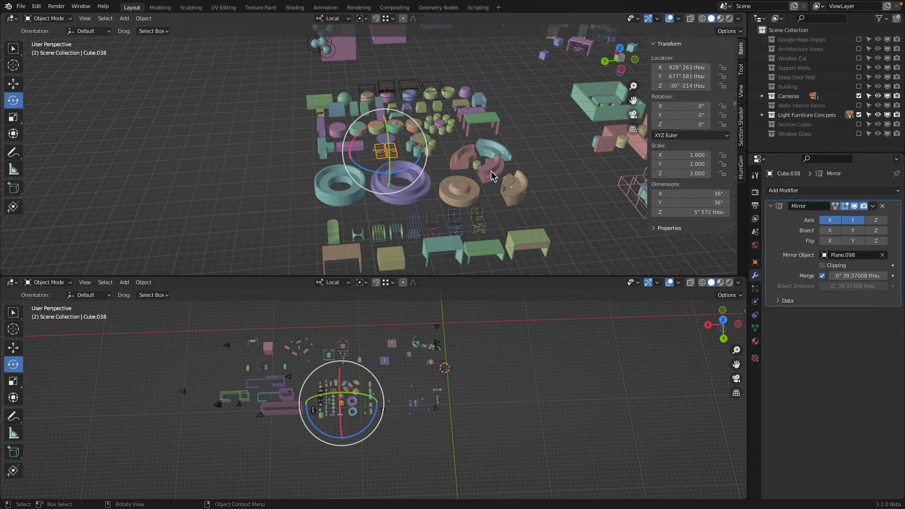
{"action": "key", "text": "KP_7"}
{"action": "middle_click_drag", "start_coordinate": [490, 171], "coordinate": [542, 135], "text": "shift"}
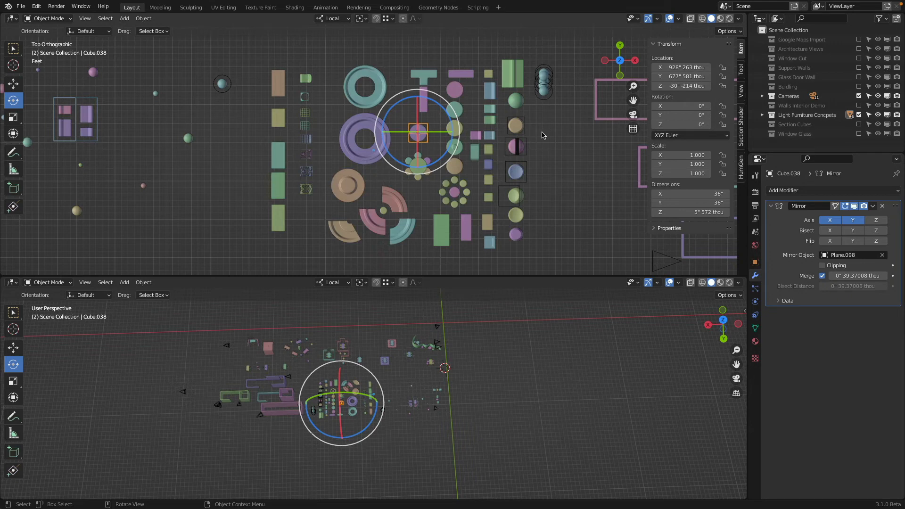
{"action": "scroll", "coordinate": [542, 133], "scroll_direction": "down", "scroll_amount": 3}
{"action": "middle_click_drag", "start_coordinate": [334, 162], "coordinate": [280, 92], "text": "shift"}
{"action": "middle_click_drag", "start_coordinate": [397, 230], "coordinate": [446, 149]}
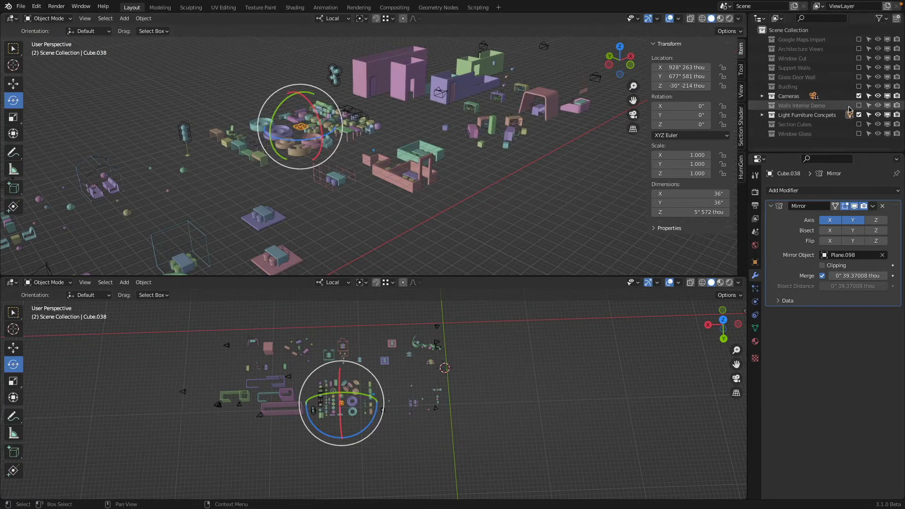
Step: Enable the Buidling collection, look through the scene camera, and view the furniture inside the building's courtyard
{"action": "left_click", "coordinate": [859, 86]}
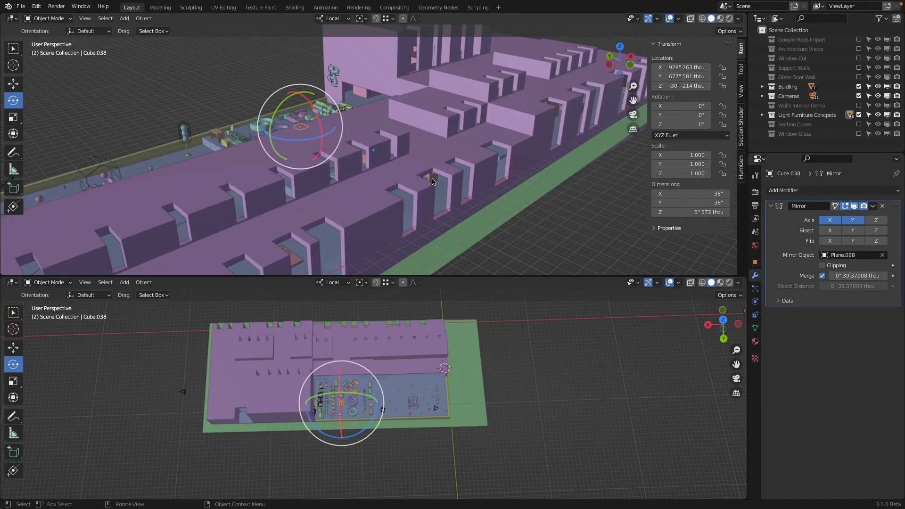
{"action": "key", "text": "KP_0"}
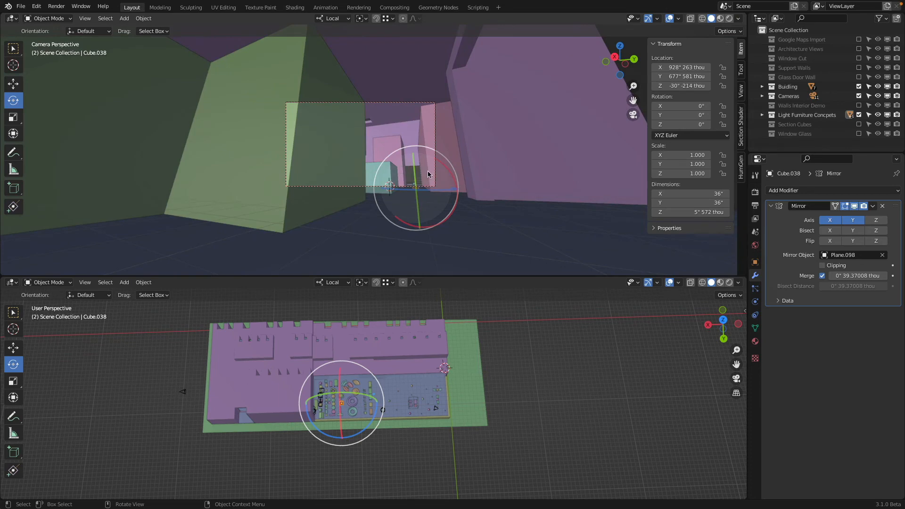
{"action": "middle_click_drag", "start_coordinate": [428, 171], "coordinate": [338, 168]}
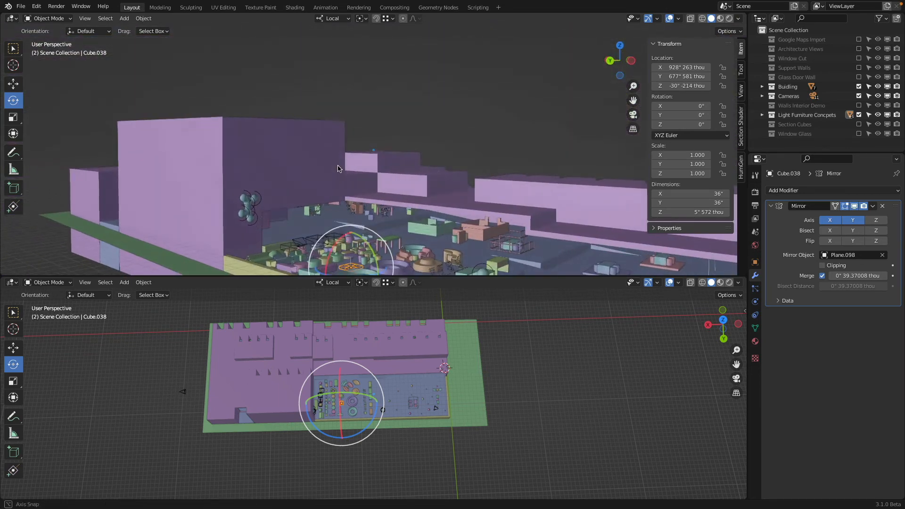
{"action": "scroll", "coordinate": [358, 103], "scroll_direction": "up", "scroll_amount": 6}
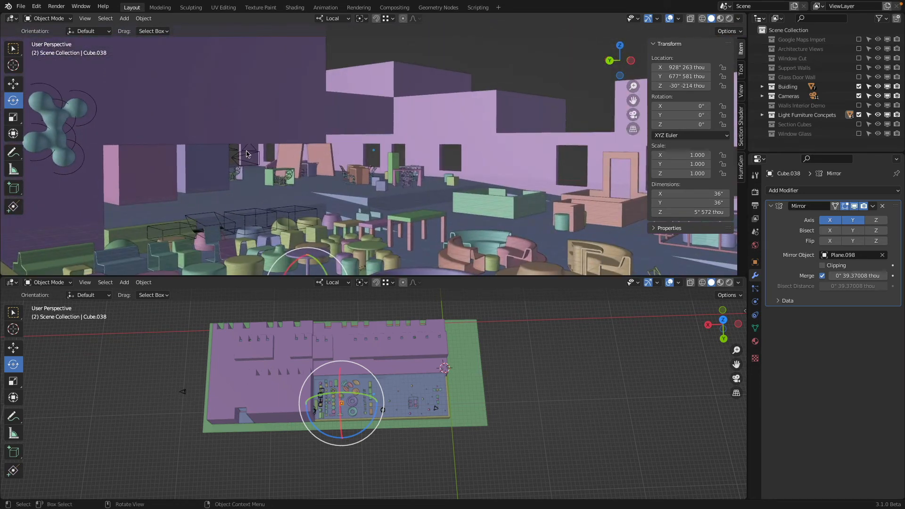
{"action": "scroll", "coordinate": [259, 151], "scroll_direction": "down", "scroll_amount": 2}
{"action": "scroll", "coordinate": [283, 155], "scroll_direction": "down", "scroll_amount": 3}
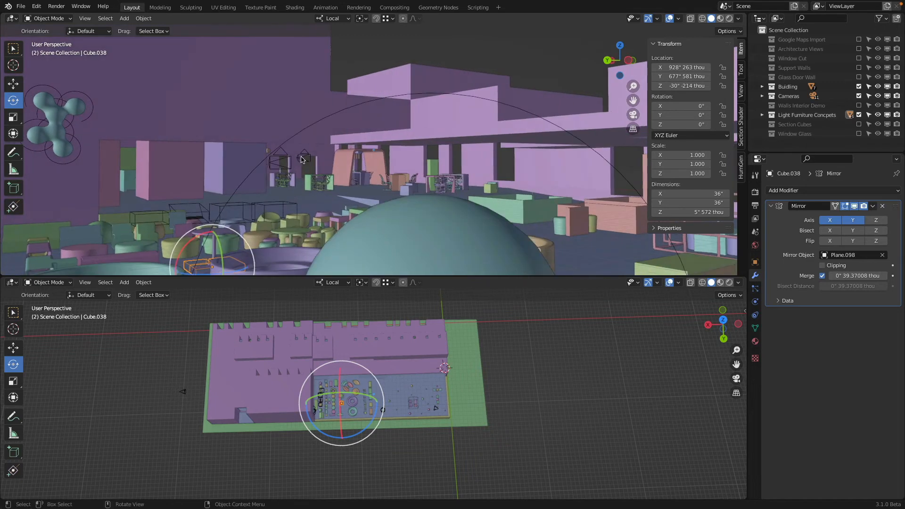
Step: Make the camera named Camera the active scene camera and display its interior view with rendered shading
{"action": "left_click", "coordinate": [304, 159]}
{"action": "key", "text": "ctrl+KP_0"}
{"action": "key", "text": "z"}
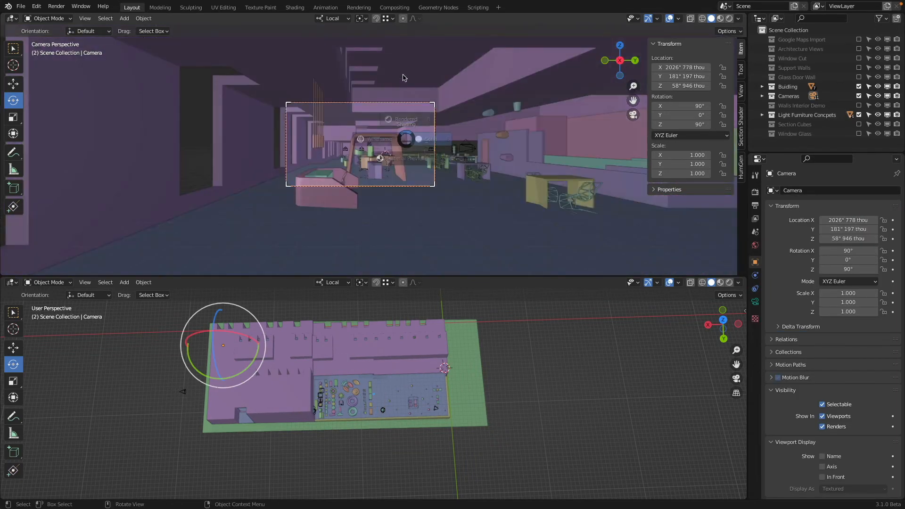
{"action": "left_click", "coordinate": [404, 79]}
{"action": "scroll", "coordinate": [467, 146], "scroll_direction": "up", "scroll_amount": 3}
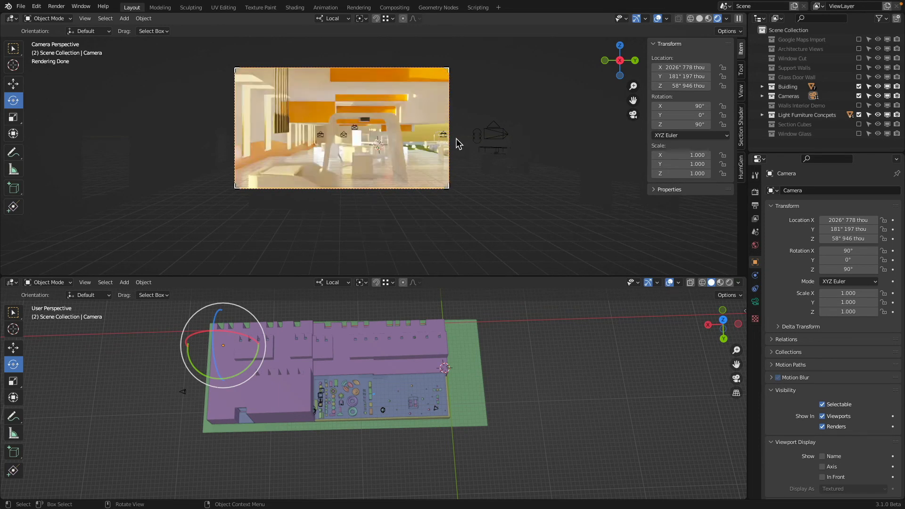
Step: Include the Walls Interior Demo and Support Walls collections in the view layer
{"action": "left_click", "coordinate": [859, 106]}
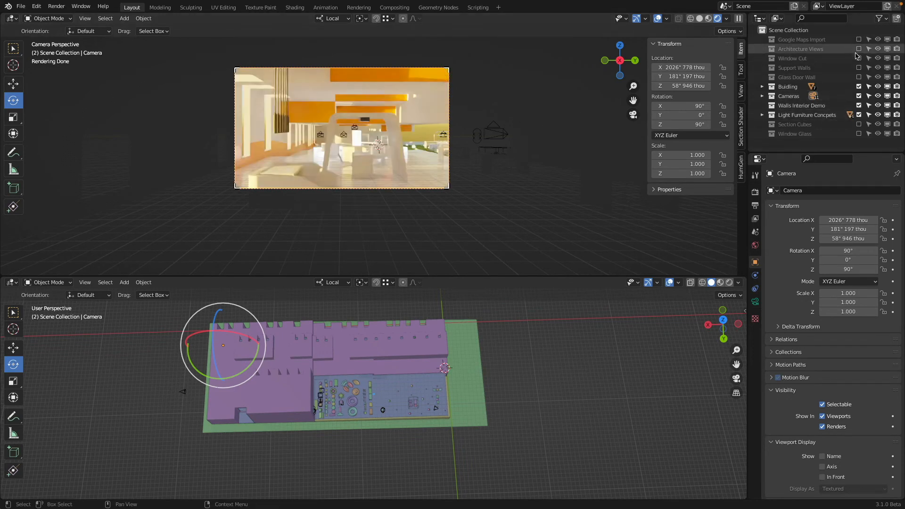
{"action": "left_click", "coordinate": [858, 68]}
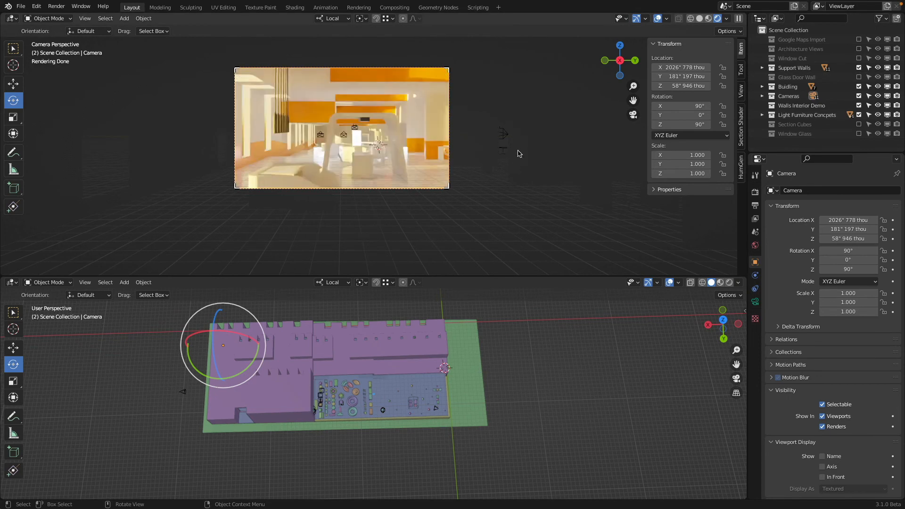
Step: Make Camera.001 the active scene camera and examine the furnished interior through it in the rendered view
{"action": "left_click", "coordinate": [321, 135]}
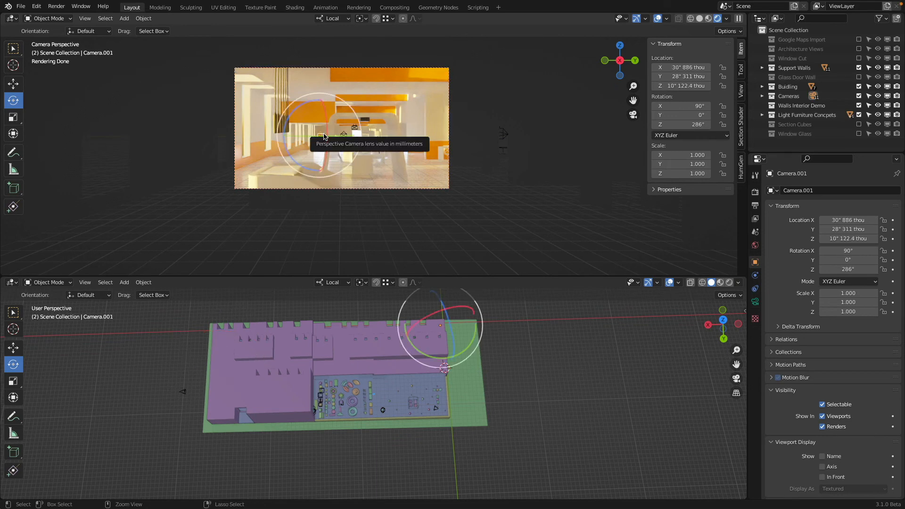
{"action": "key", "text": "ctrl+KP_0"}
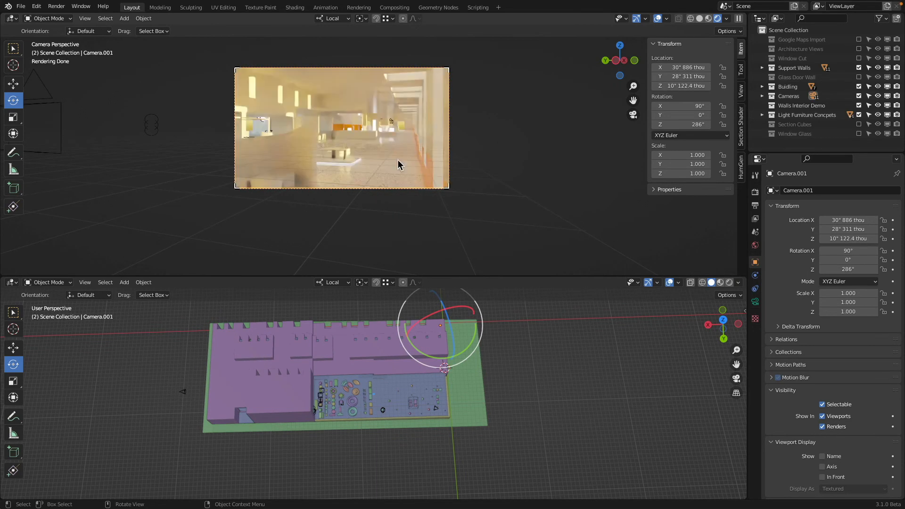
{"action": "scroll", "coordinate": [389, 155], "scroll_direction": "up", "scroll_amount": 3}
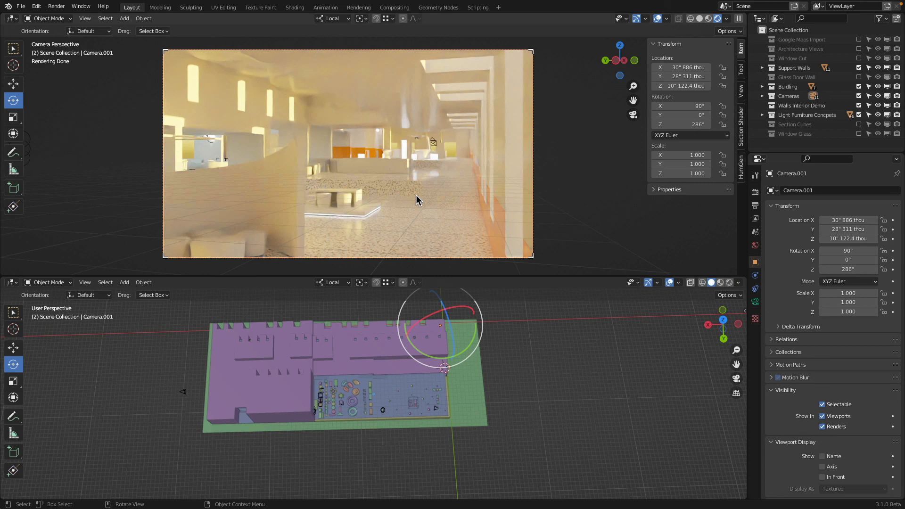
{"action": "key", "text": "ctrl"}
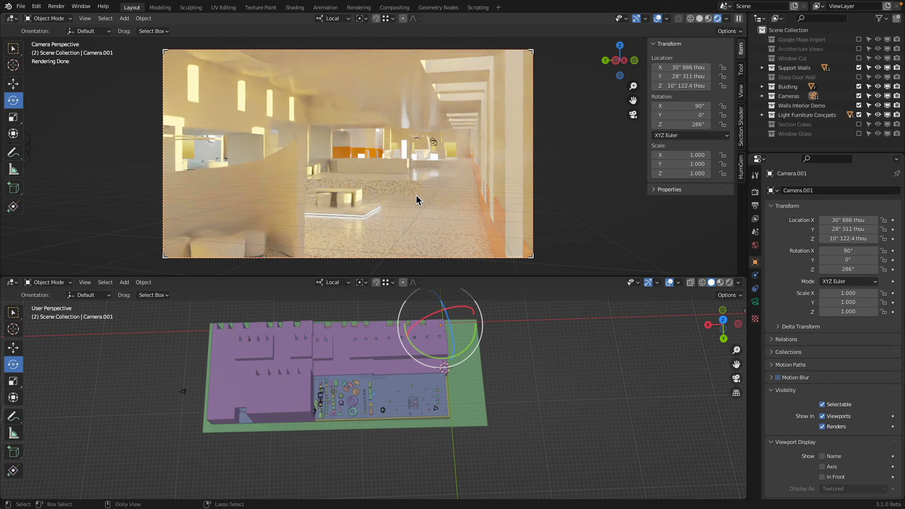